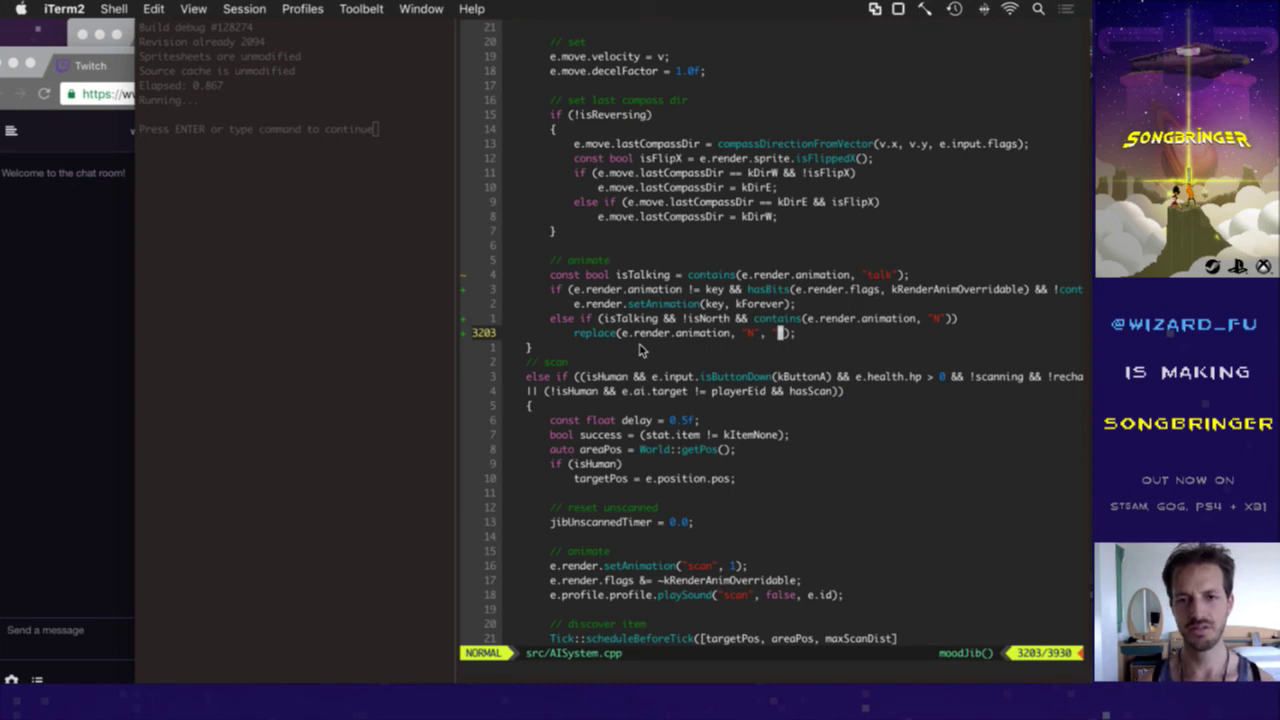
# Step: Switch to Photoshop and play through the JibShieldStashe.psd frame animation from frame 1
pyautogui.press('super+Tab')
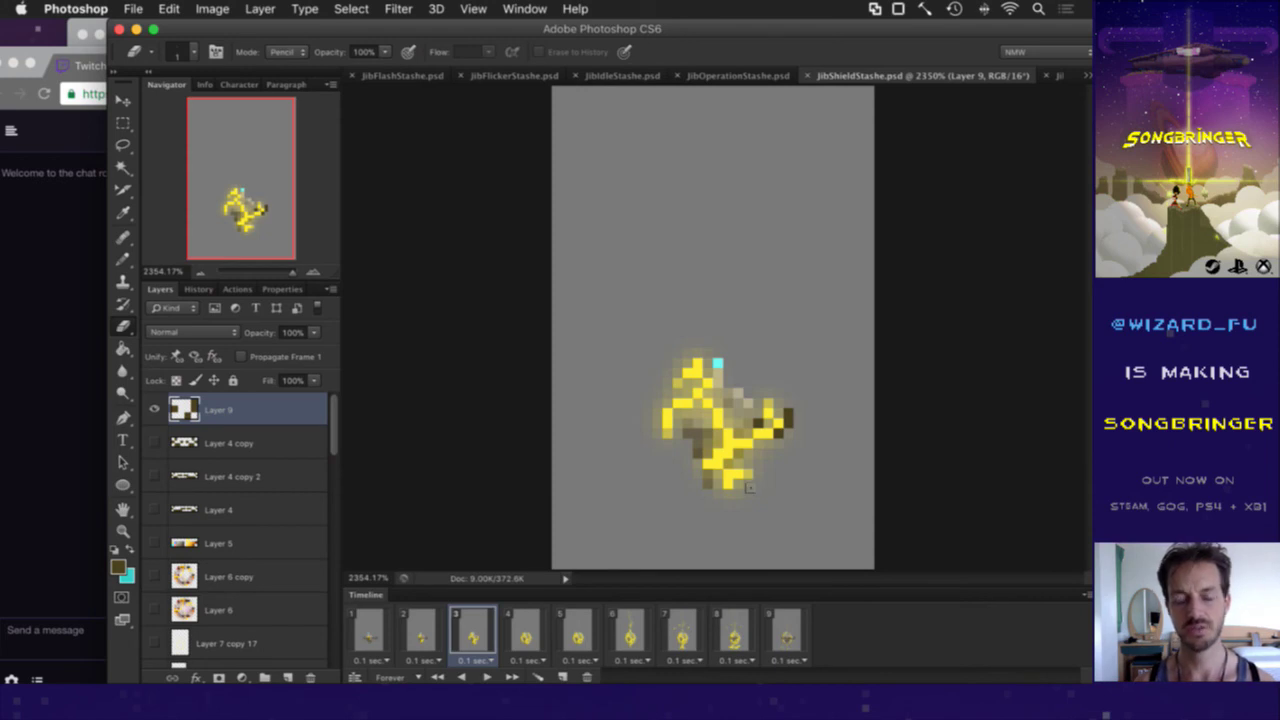
pyautogui.click(1087, 78)
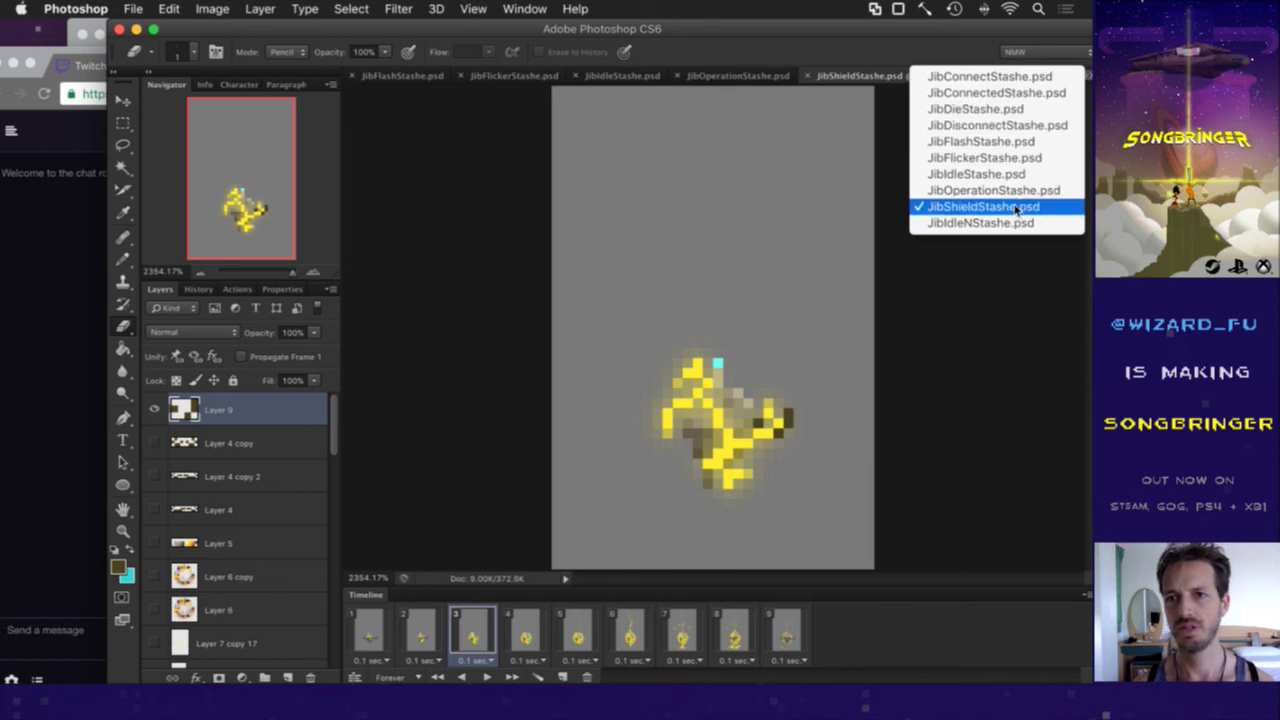
pyautogui.click(963, 360)
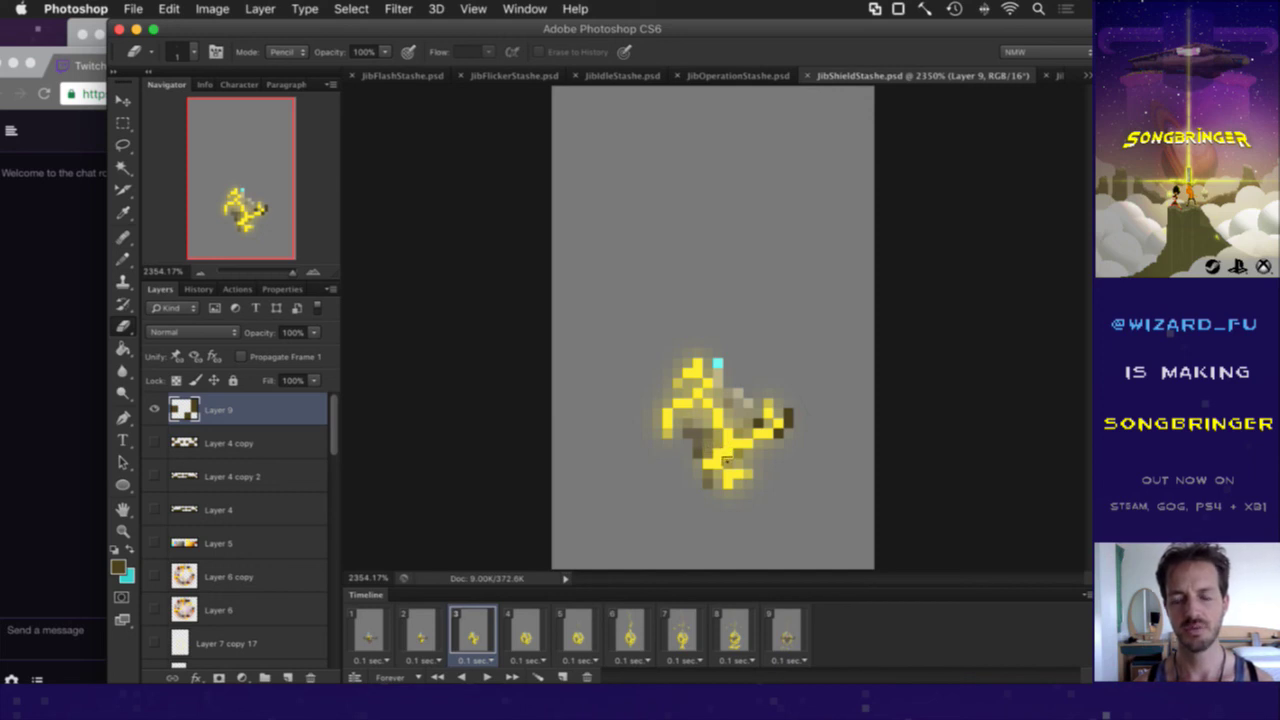
pyautogui.click(388, 638)
pyautogui.click(489, 678)
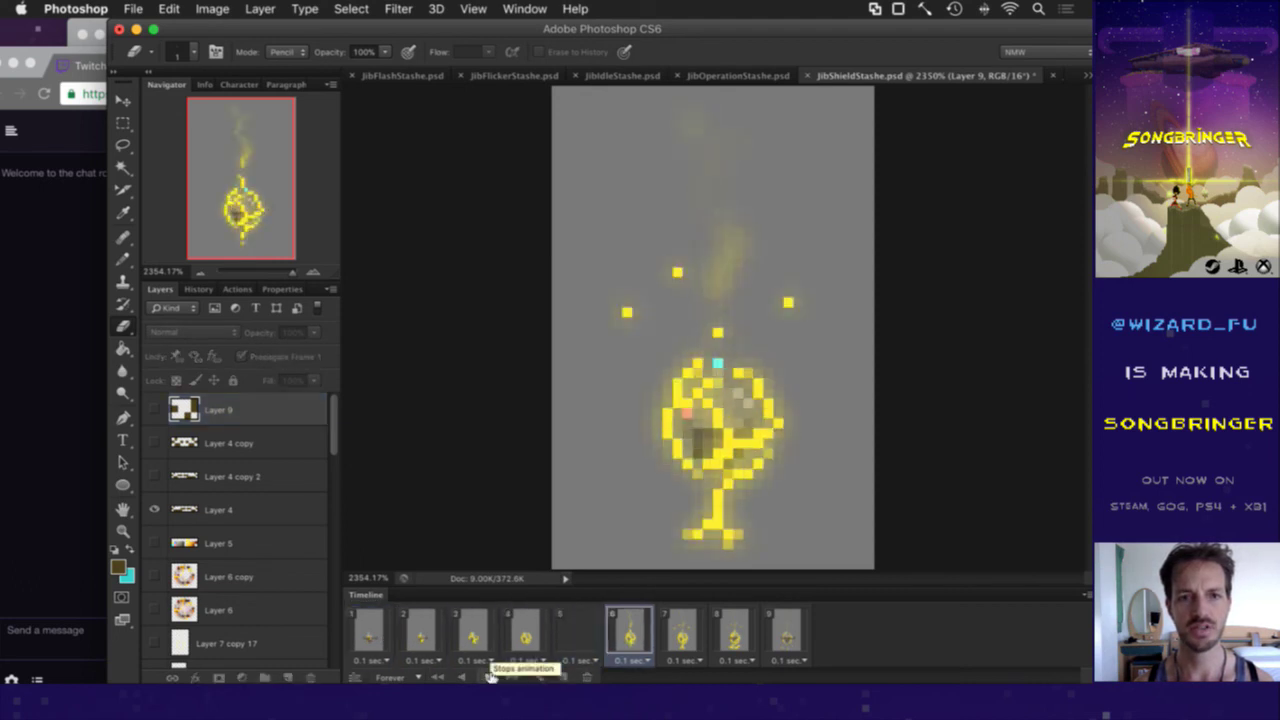
pyautogui.click(489, 678)
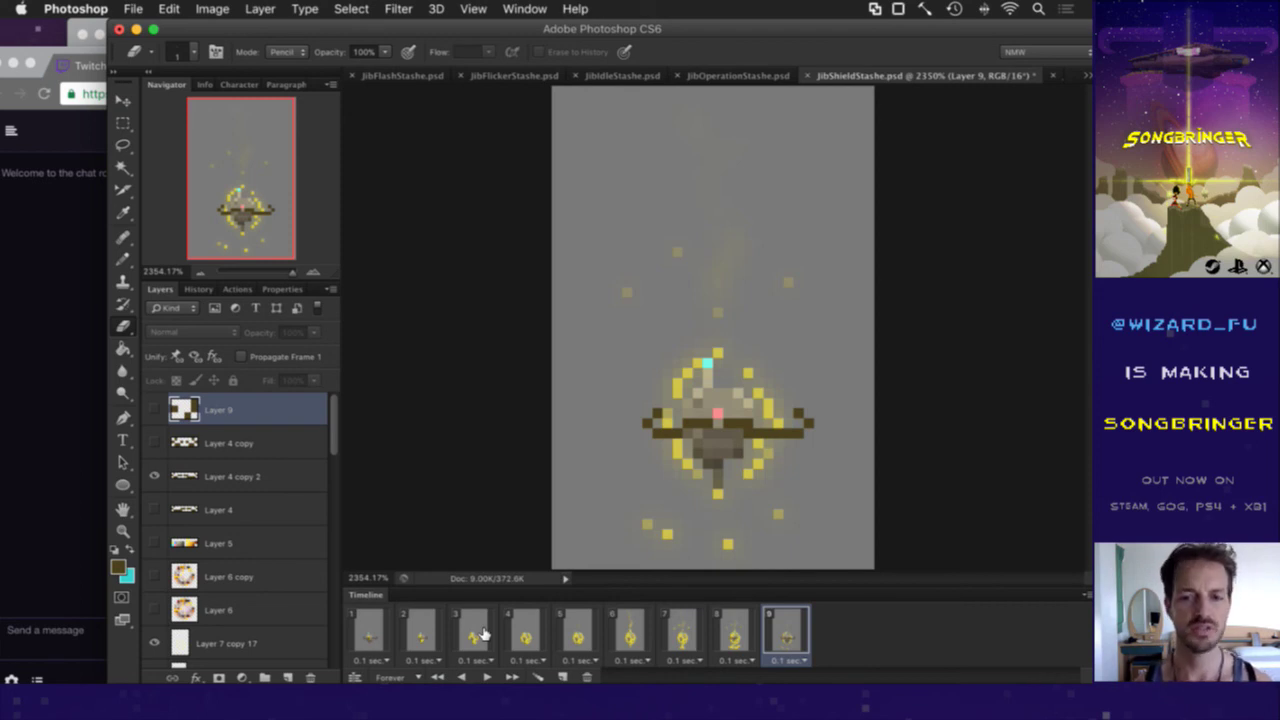
# Step: On a new layer in frame 4, pencil two dark brown arm pixels at the sphere's right edge and save the document
pyautogui.click(470, 640)
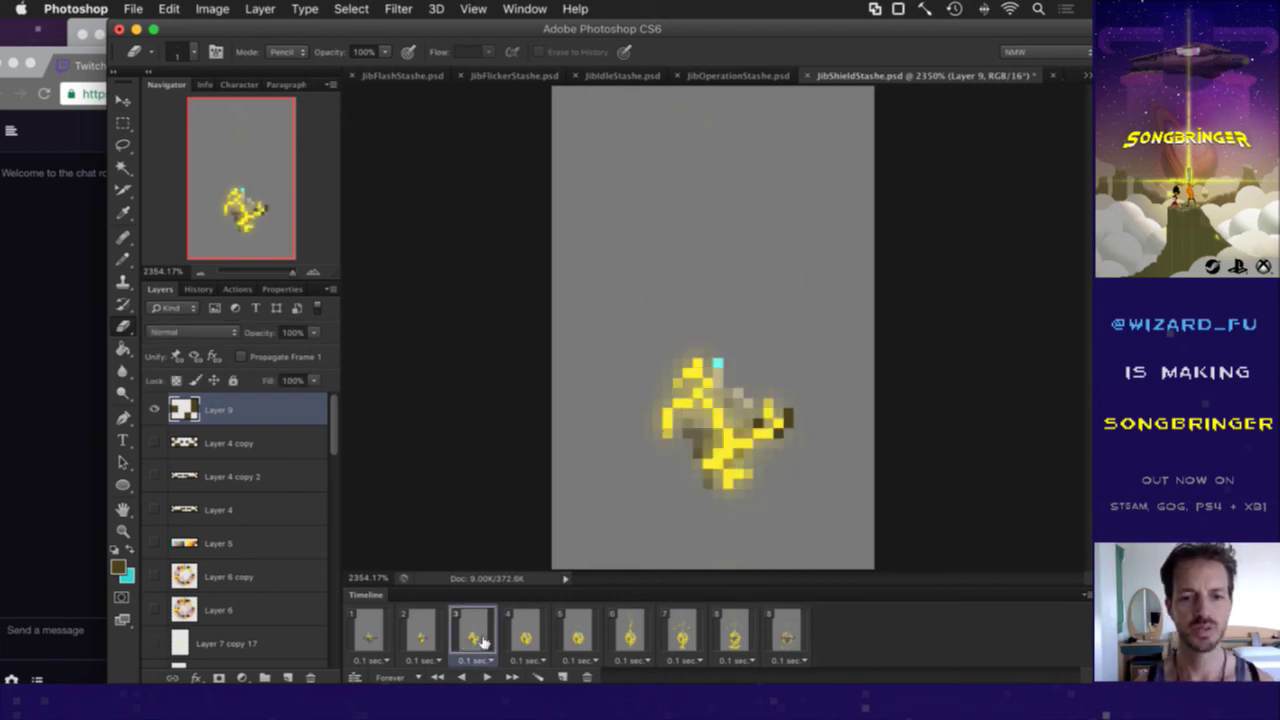
pyautogui.click(527, 638)
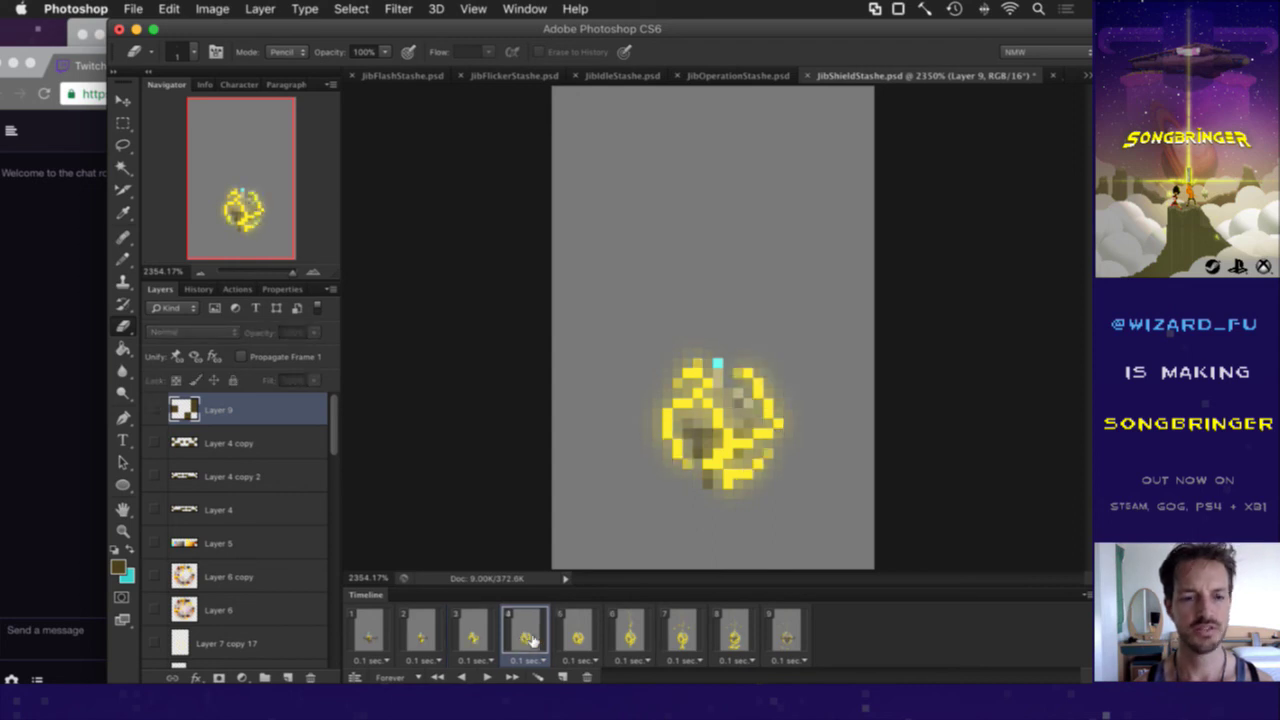
pyautogui.click(285, 678)
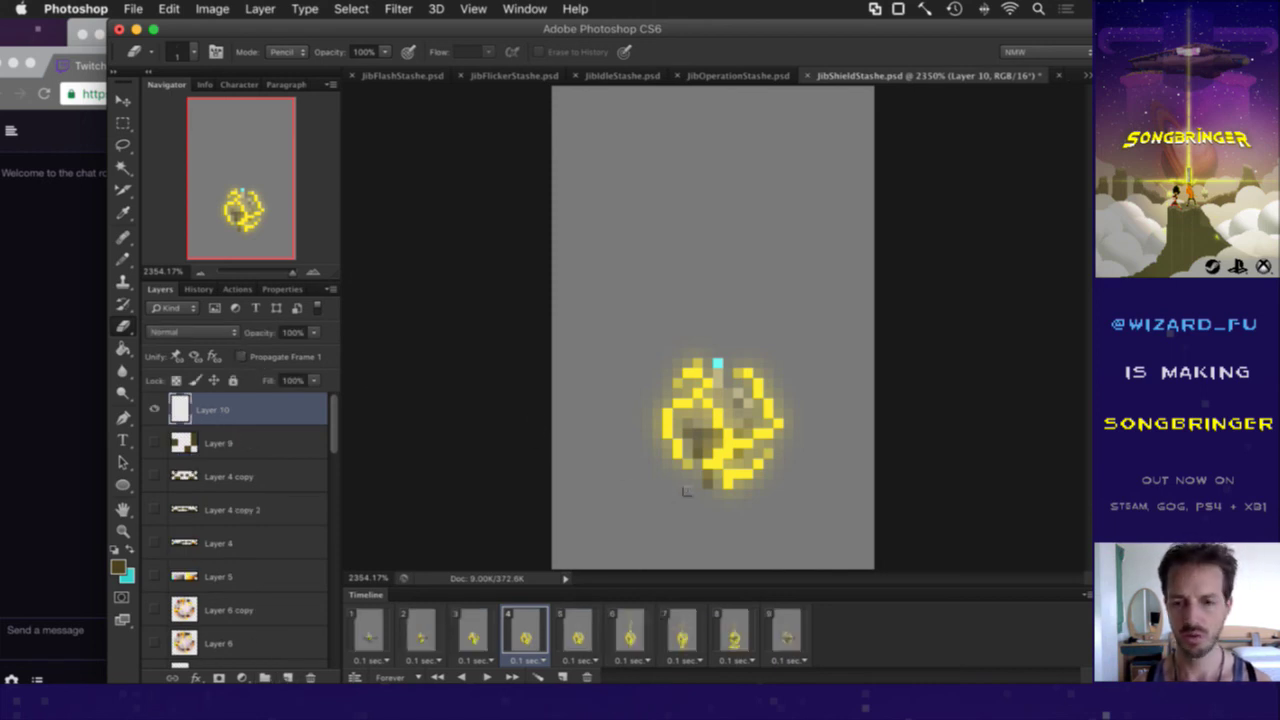
pyautogui.press('b')
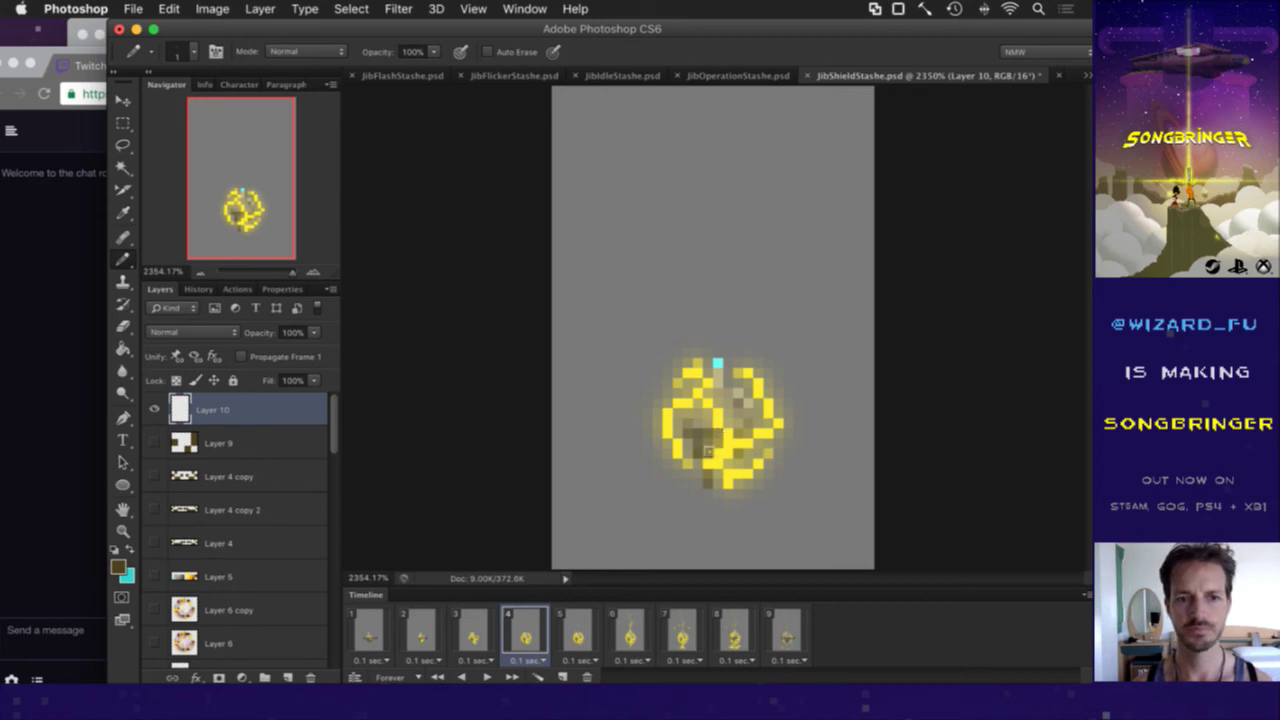
pyautogui.click(766, 449)
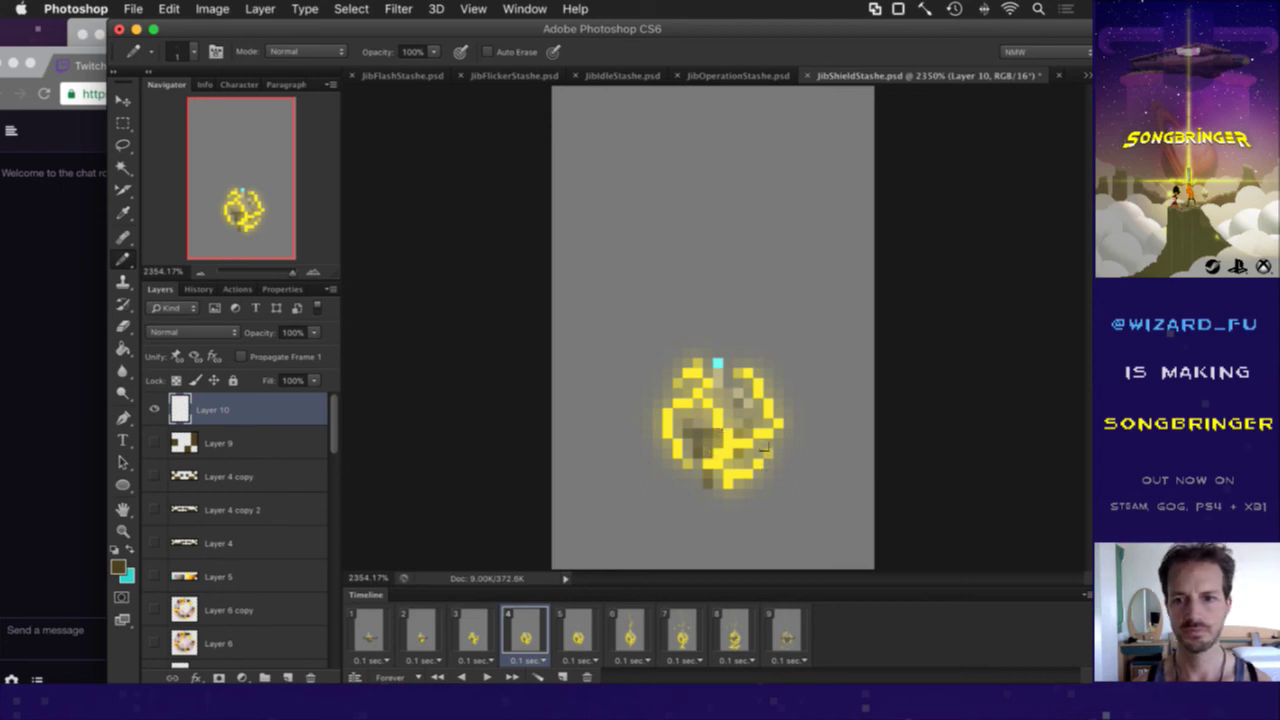
pyautogui.click(758, 423)
pyautogui.click(768, 423)
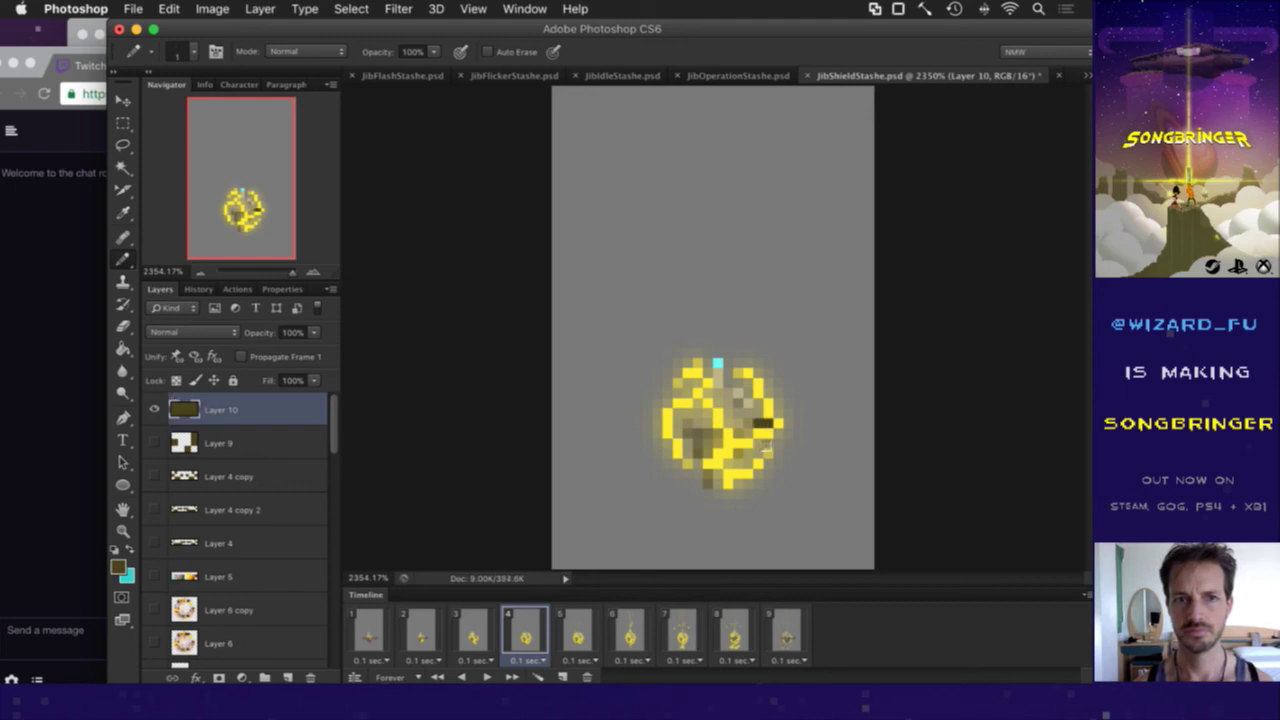
pyautogui.press('super+s')
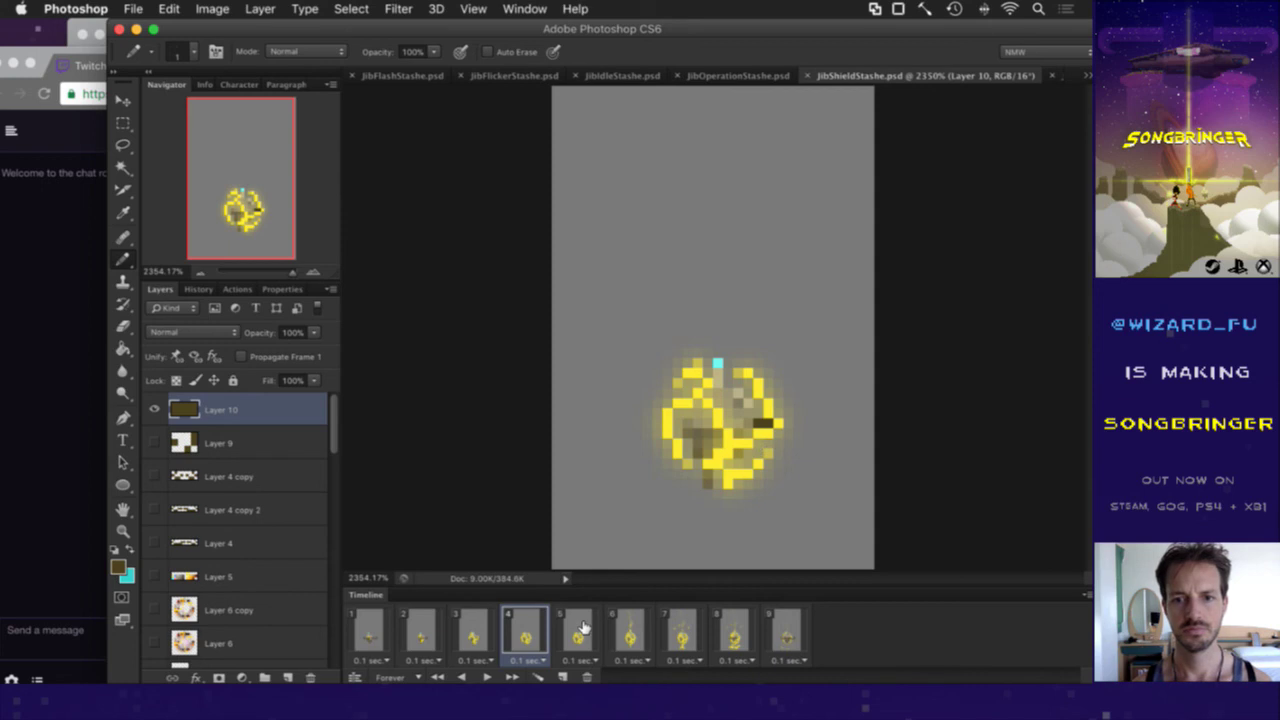
# Step: On a new layer in frame 5, pencil one dark brown pixel just inside the sphere's left edge
pyautogui.click(579, 630)
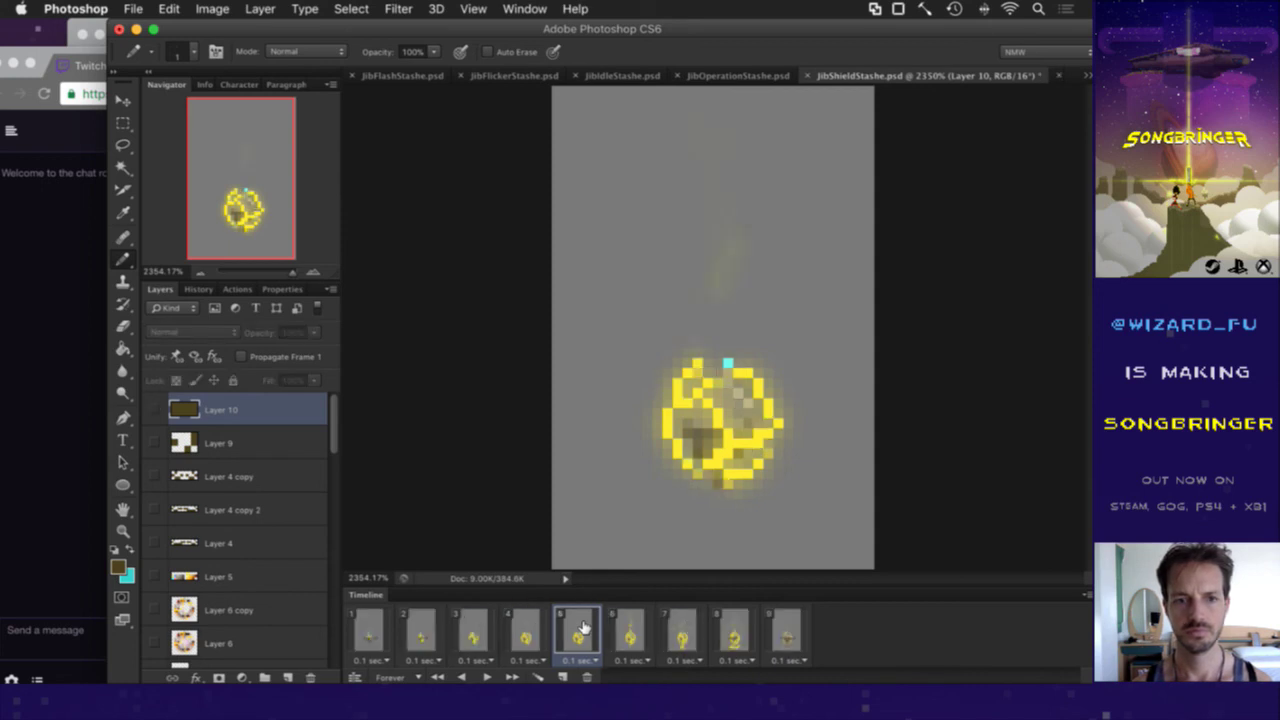
pyautogui.click(287, 677)
pyautogui.click(268, 358)
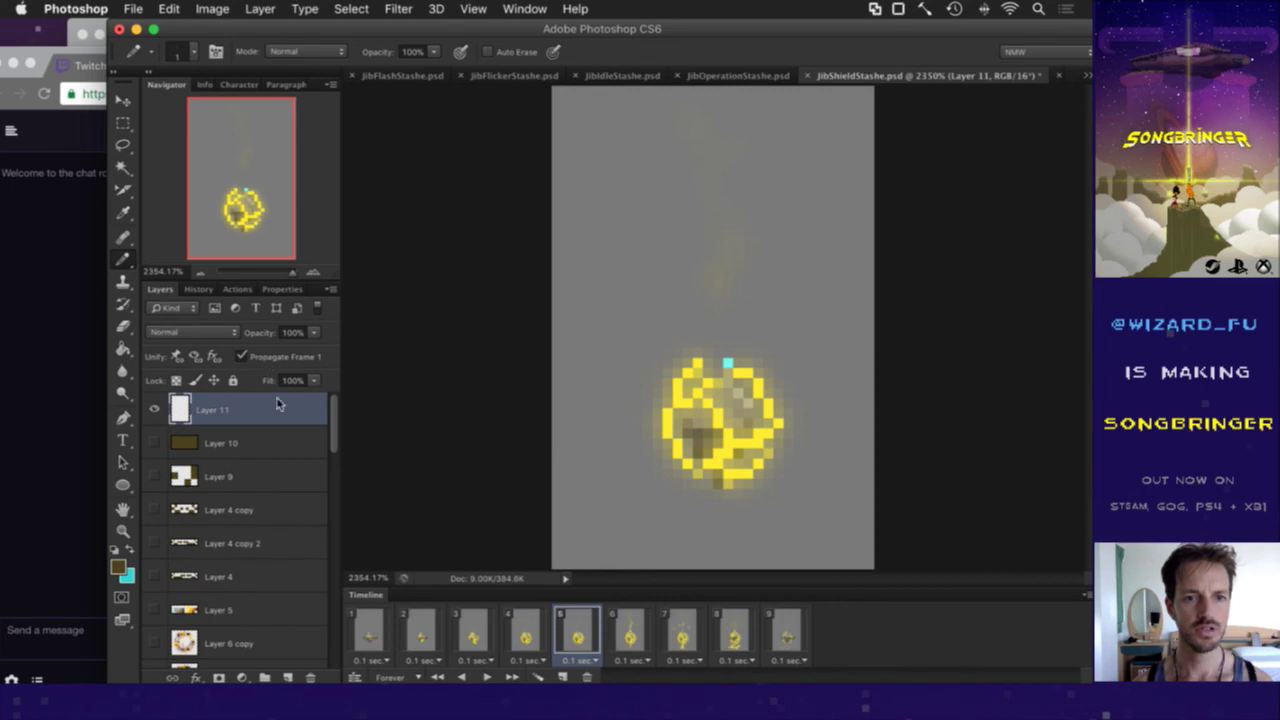
pyautogui.click(678, 447)
pyautogui.click(678, 424)
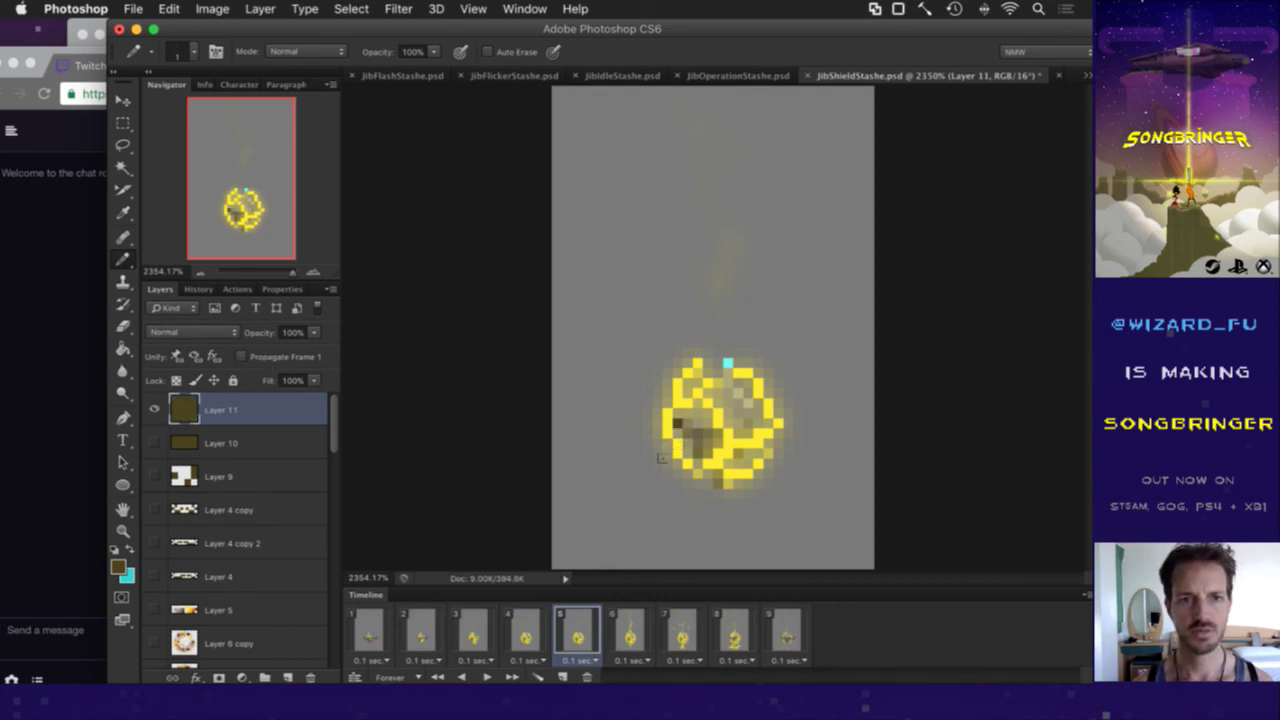
# Step: Add an empty layer in frame 6 and check the arm pixels in frames 4, 3 and 1 for reference
pyautogui.click(627, 622)
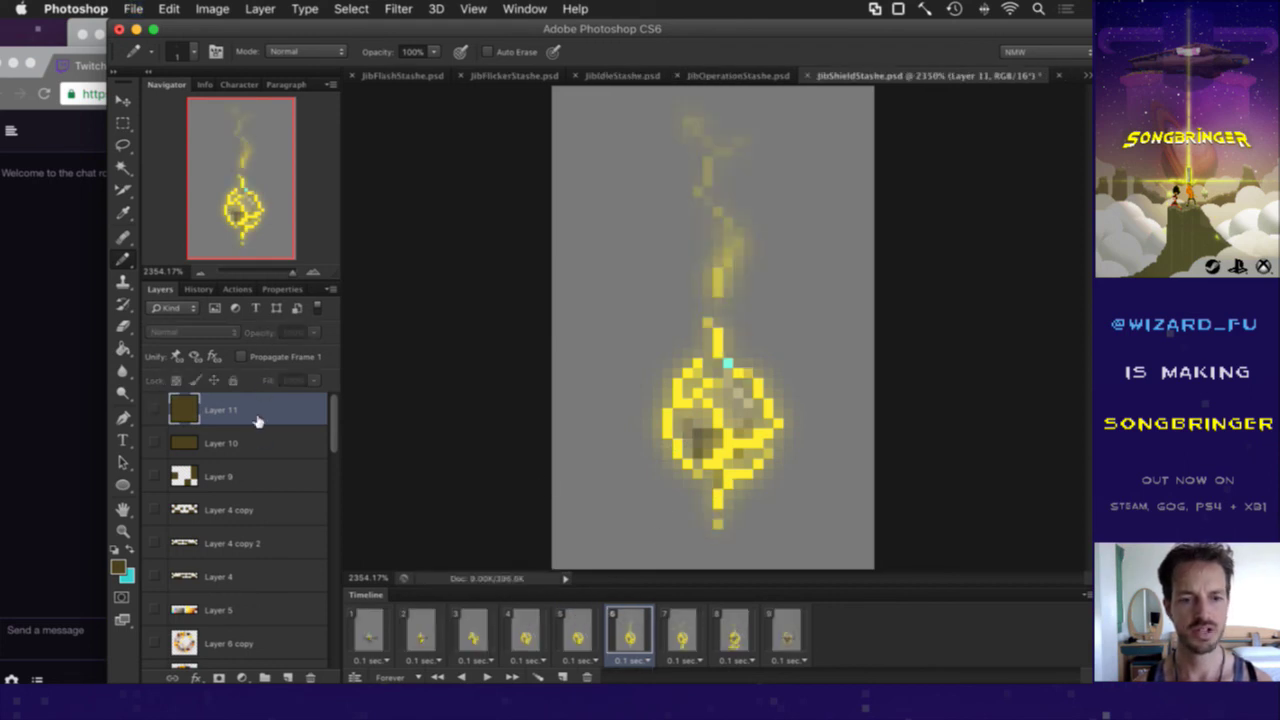
pyautogui.click(287, 678)
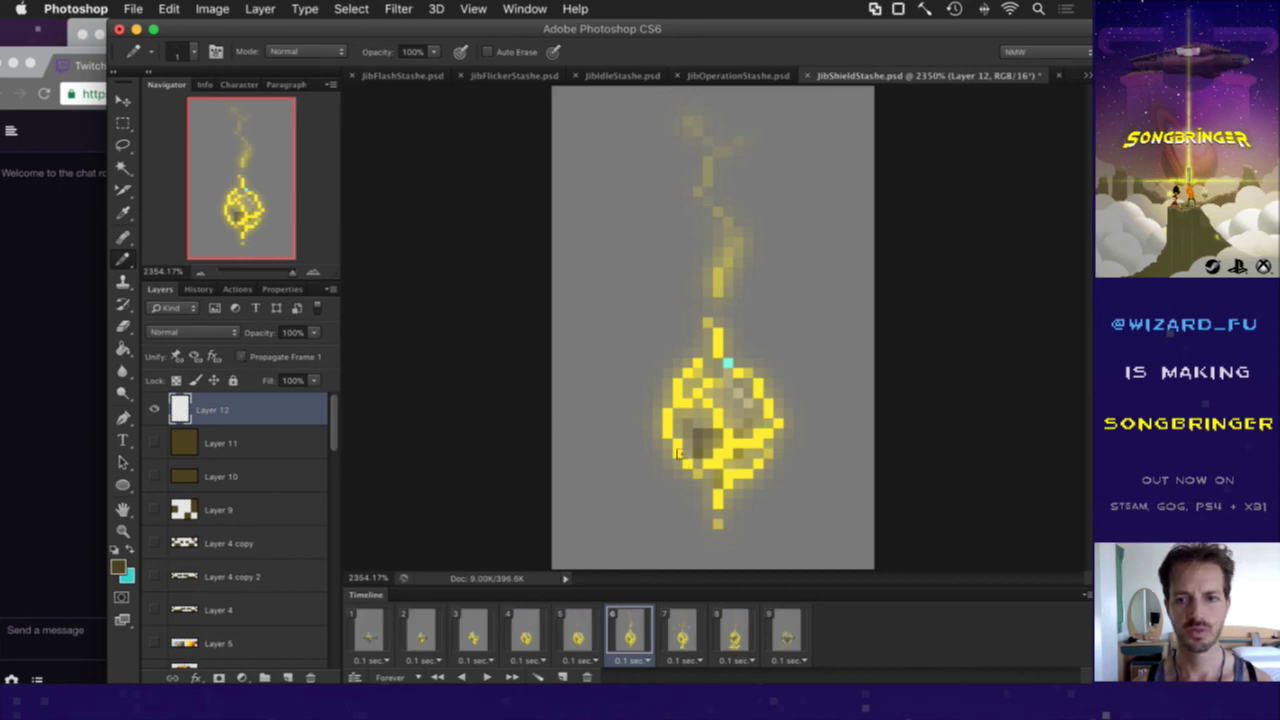
pyautogui.click(527, 625)
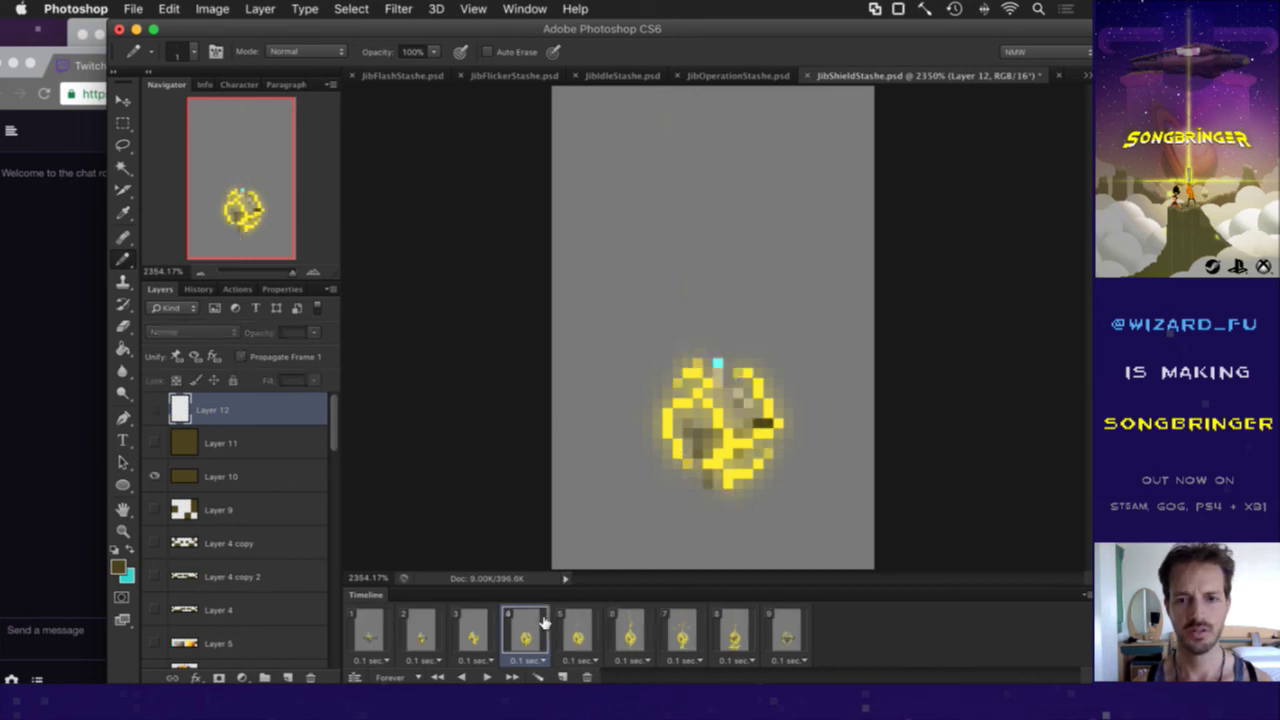
pyautogui.click(484, 622)
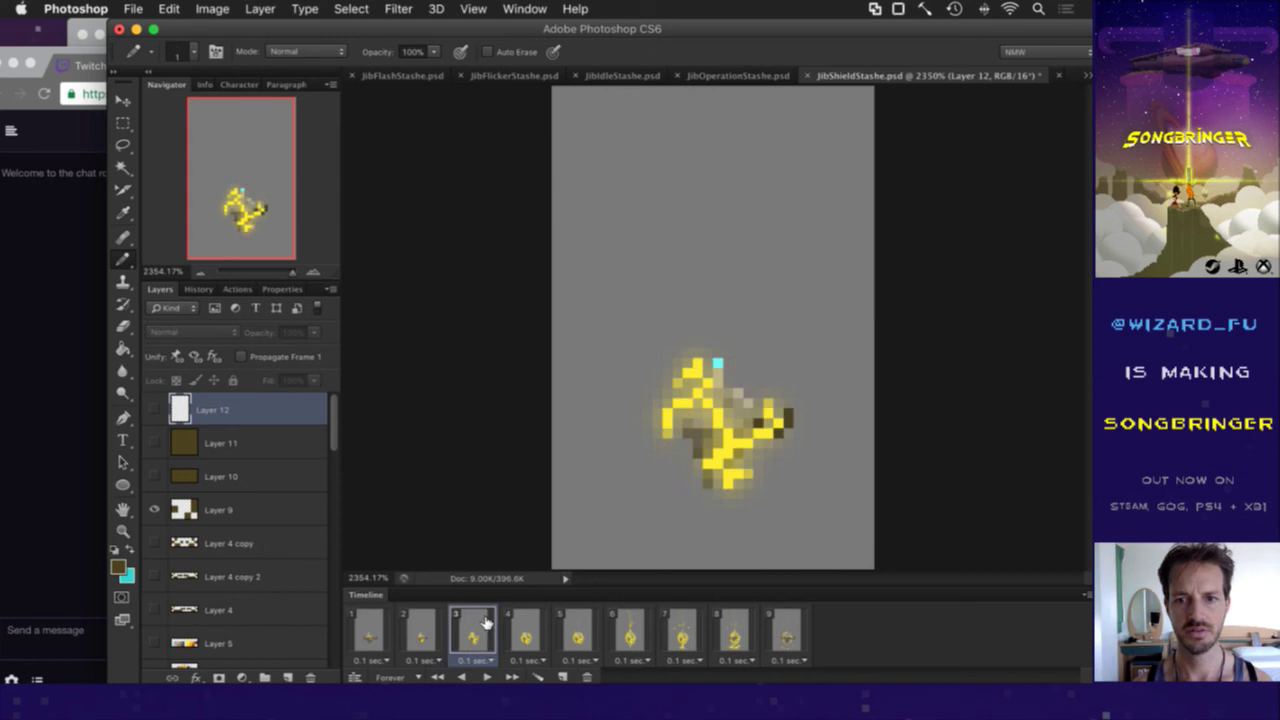
pyautogui.click(385, 620)
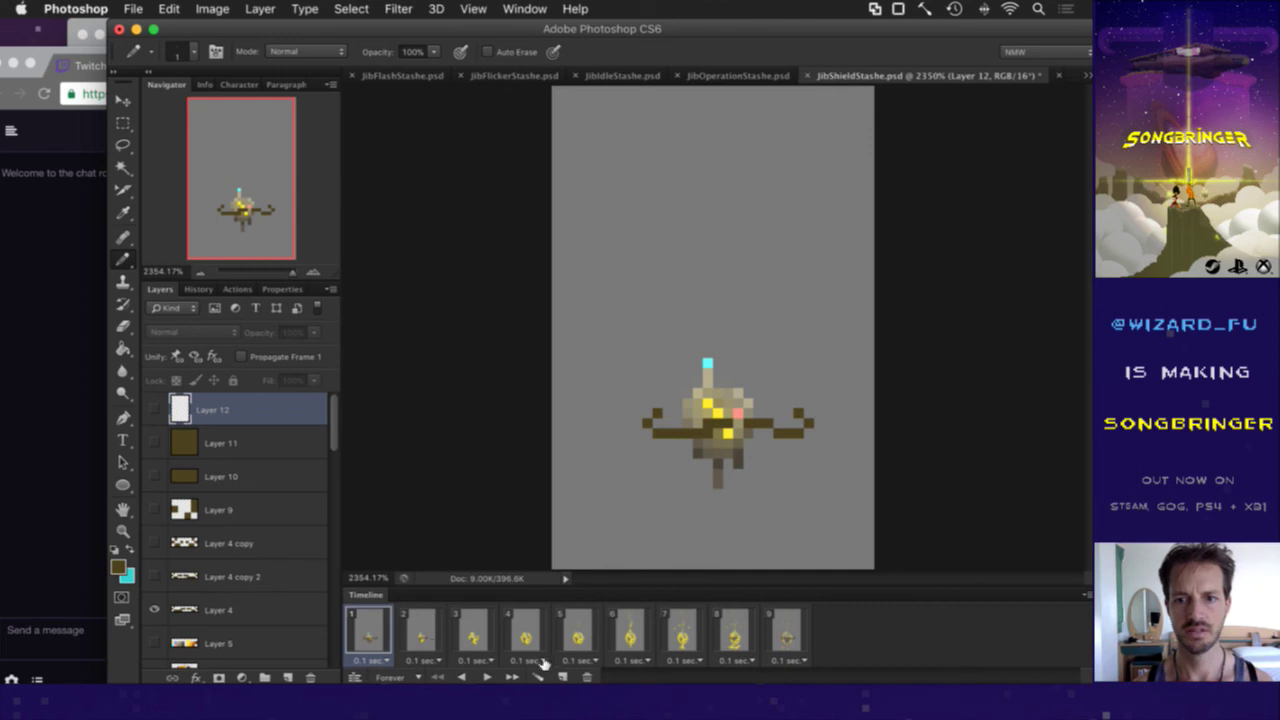
pyautogui.click(600, 634)
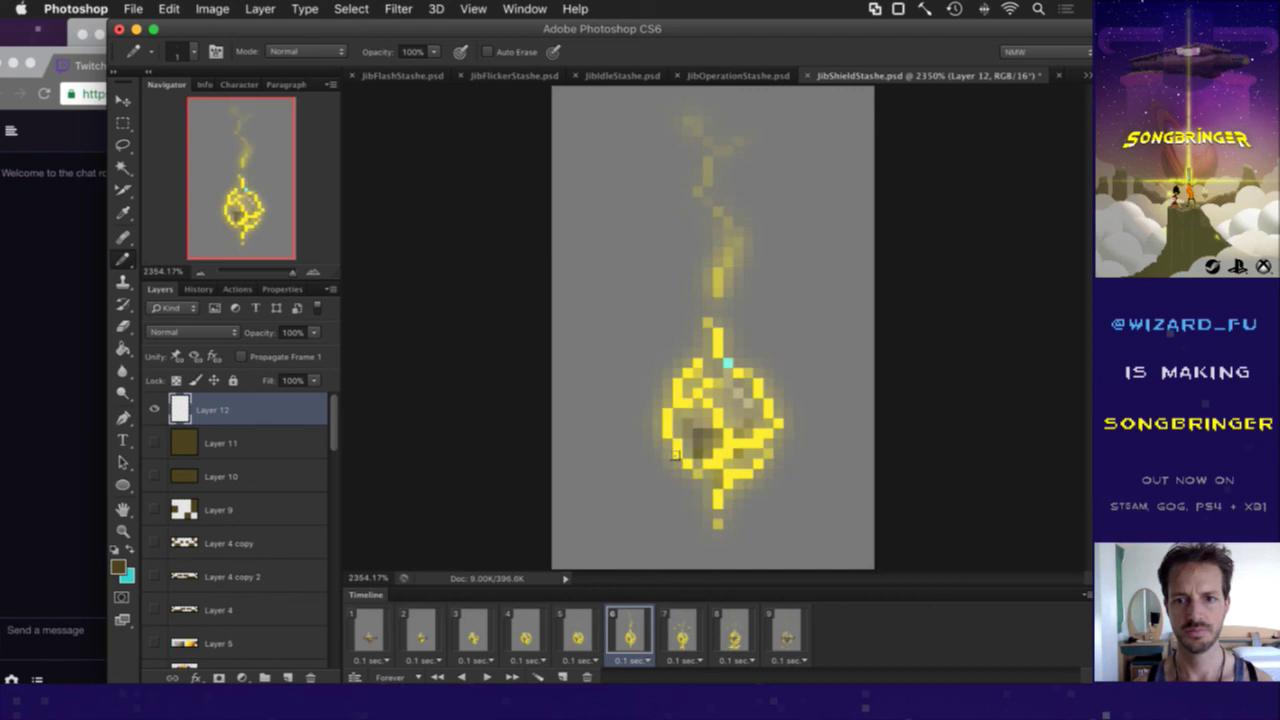
pyautogui.click(678, 434)
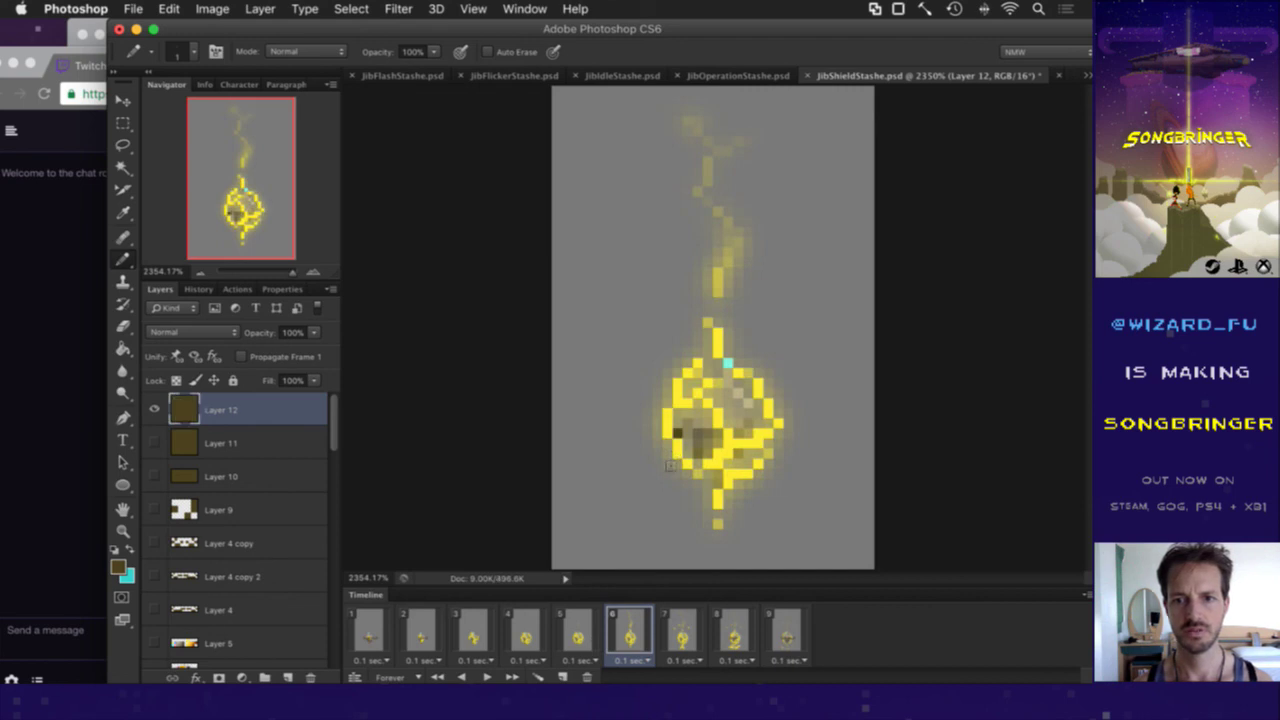
pyautogui.click(578, 628)
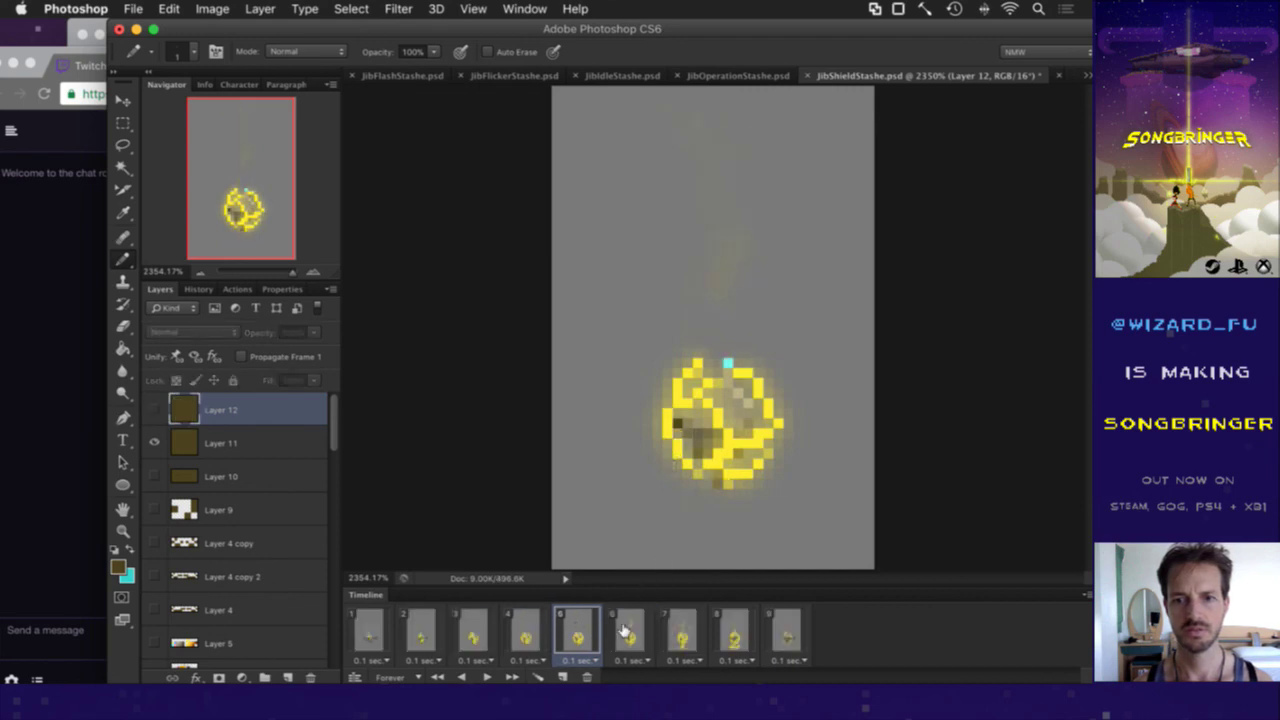
pyautogui.click(624, 631)
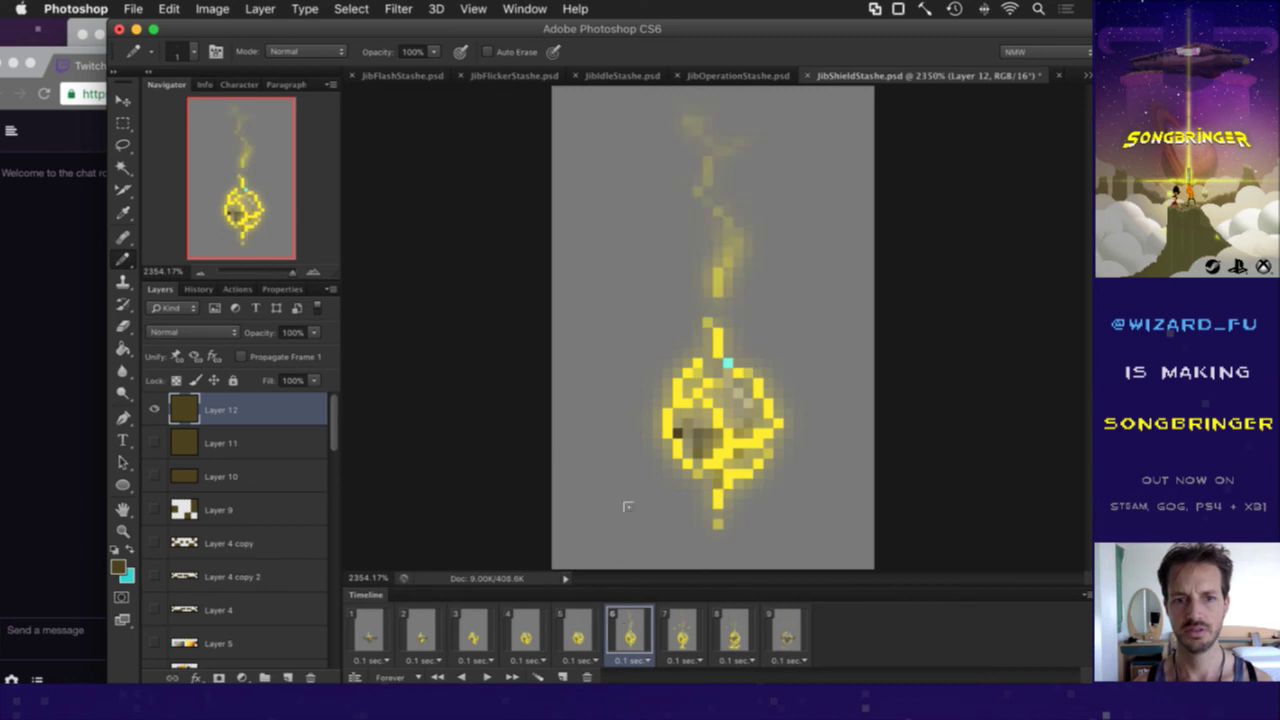
pyautogui.press('super+z')
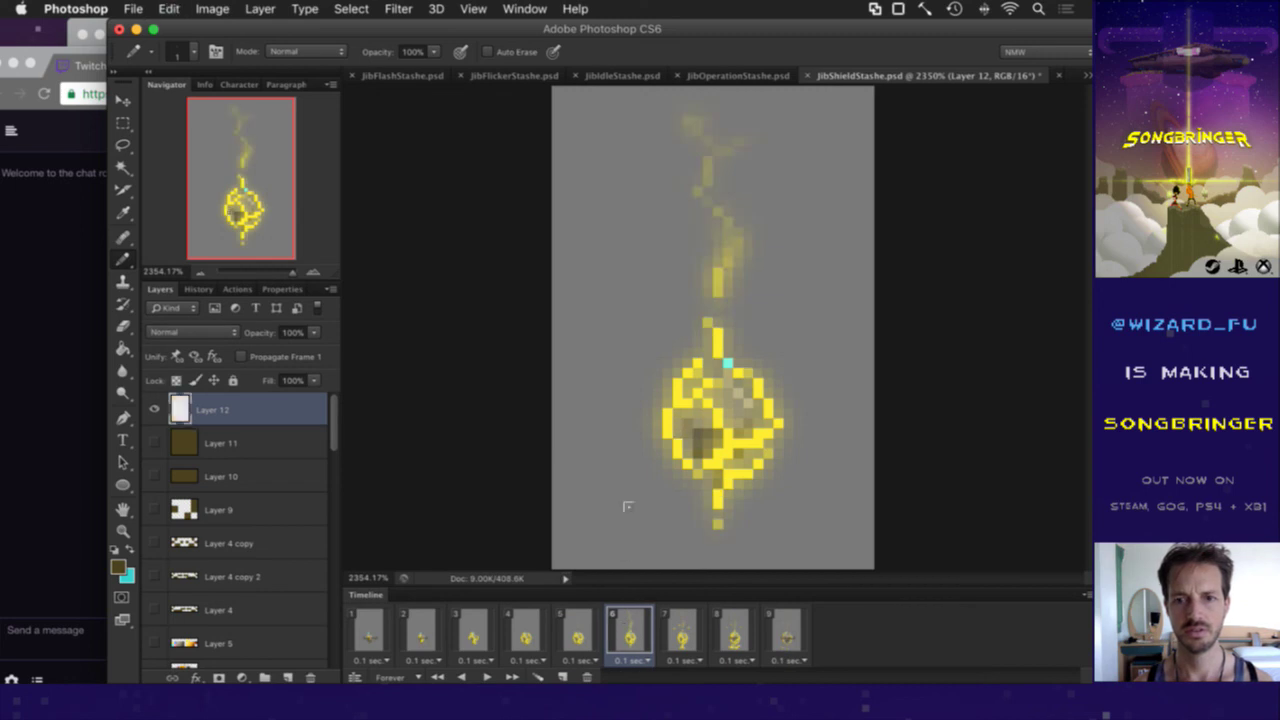
# Step: In frame 5, move the brown arm pixel on Layer 11 down by one pixel
pyautogui.click(579, 626)
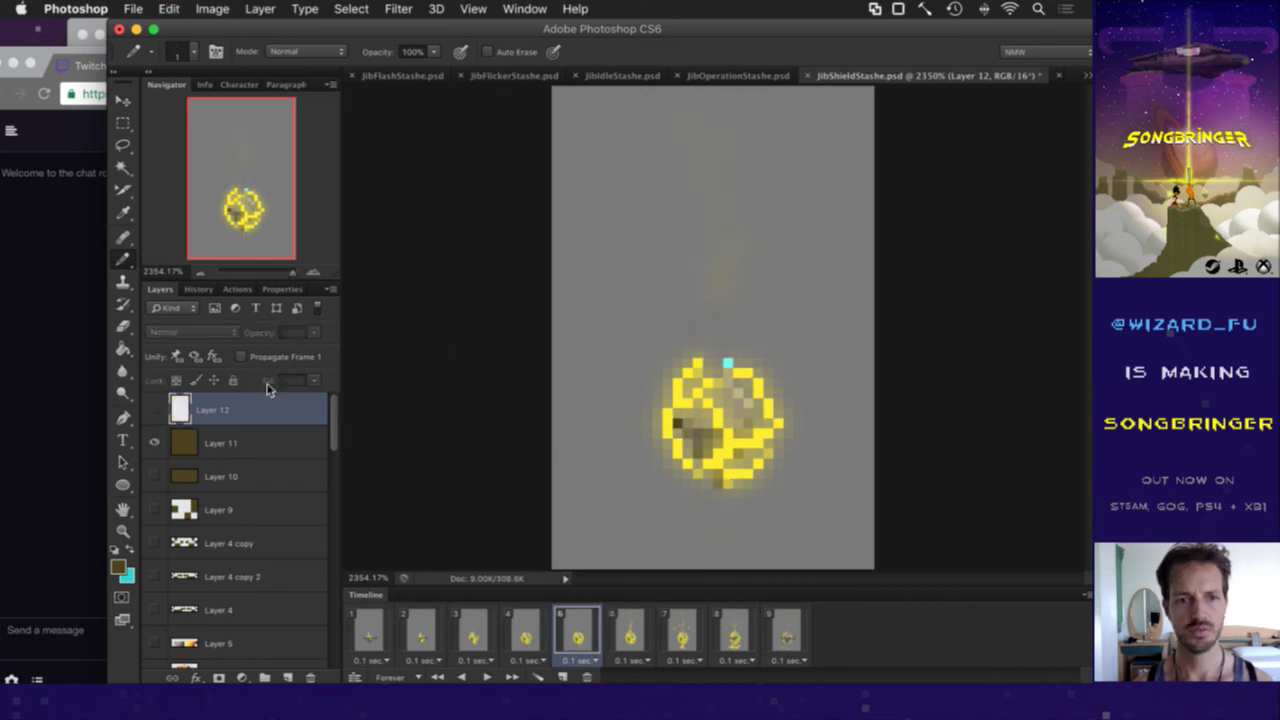
pyautogui.keyDown('super'); pyautogui.click(675, 428); pyautogui.keyUp('super')
pyautogui.press('v')
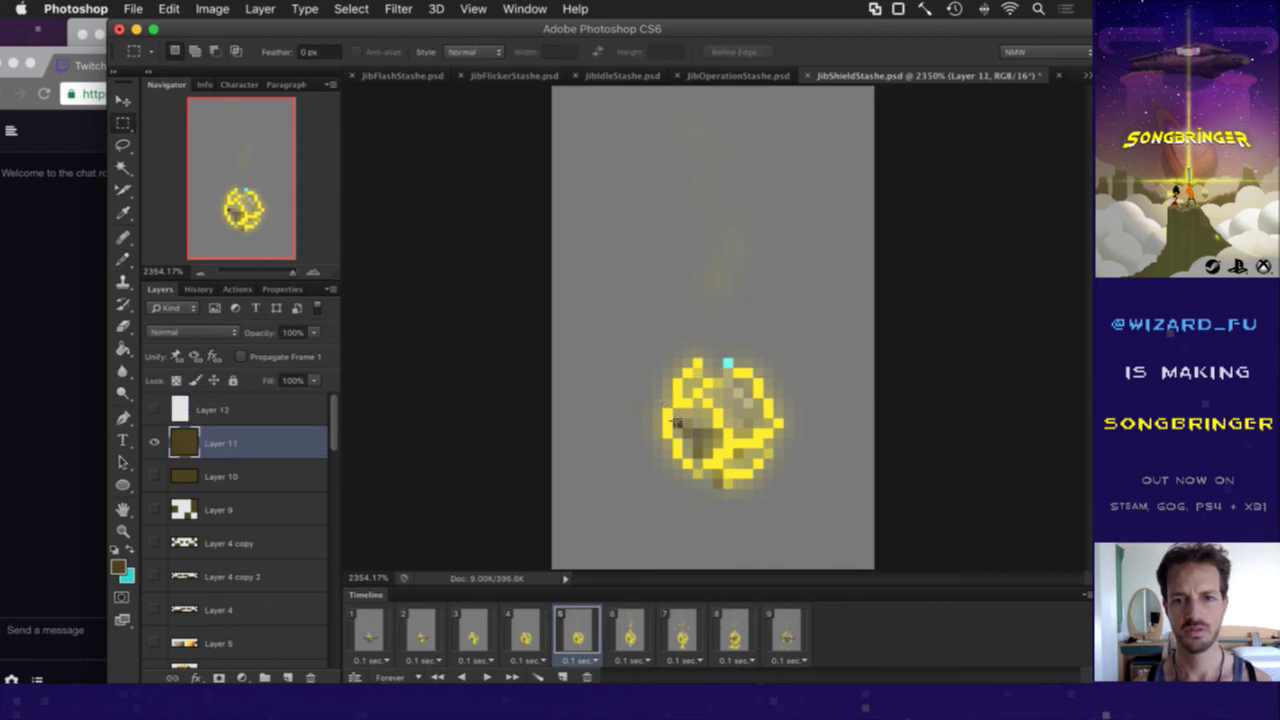
pyautogui.press('m')
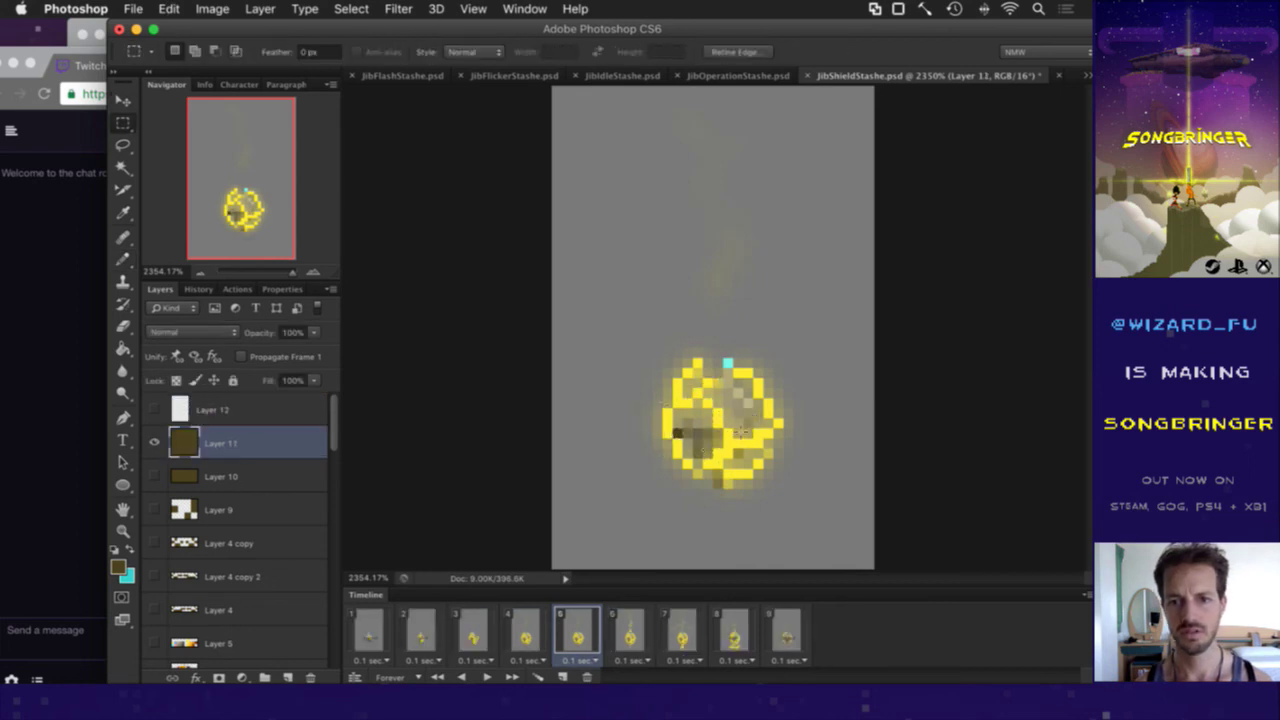
# Step: On Layer 12 in frame 6, pencil dark brown arm pixels at and beyond the sphere's left edge, and save the document
pyautogui.click(630, 626)
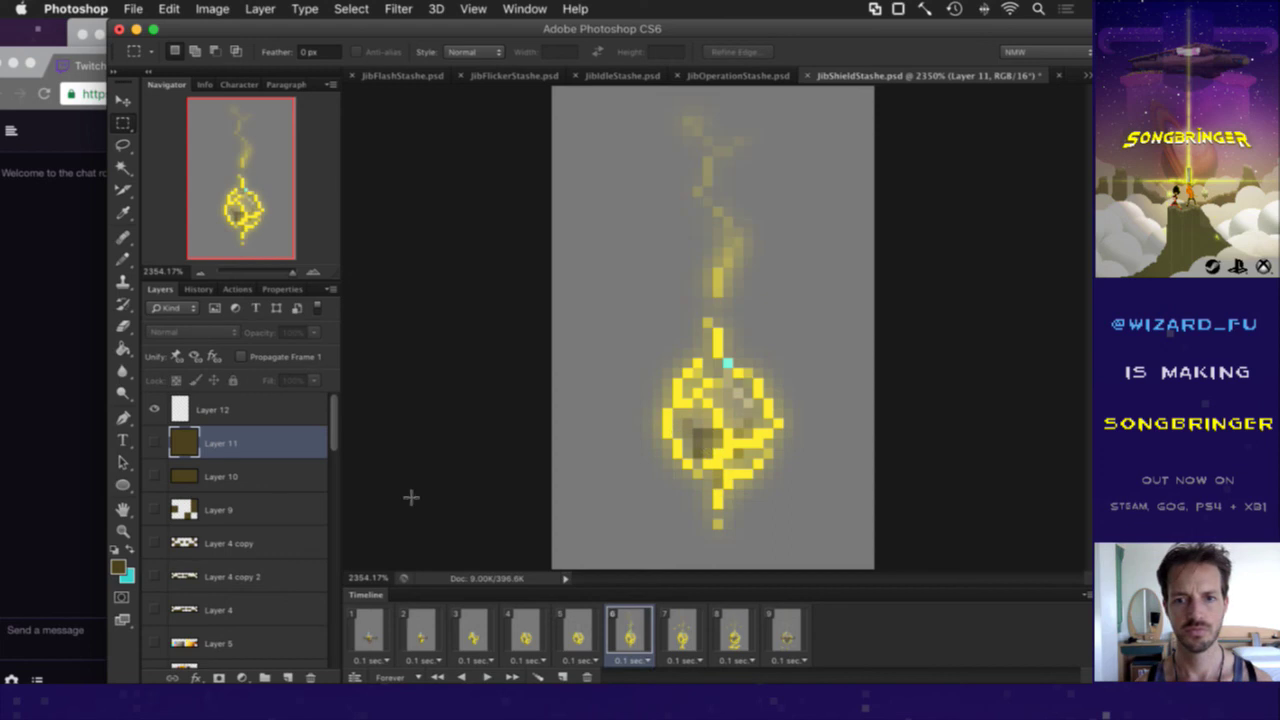
pyautogui.click(259, 418)
pyautogui.press('b')
pyautogui.click(678, 434)
pyautogui.click(658, 434)
pyautogui.click(648, 424)
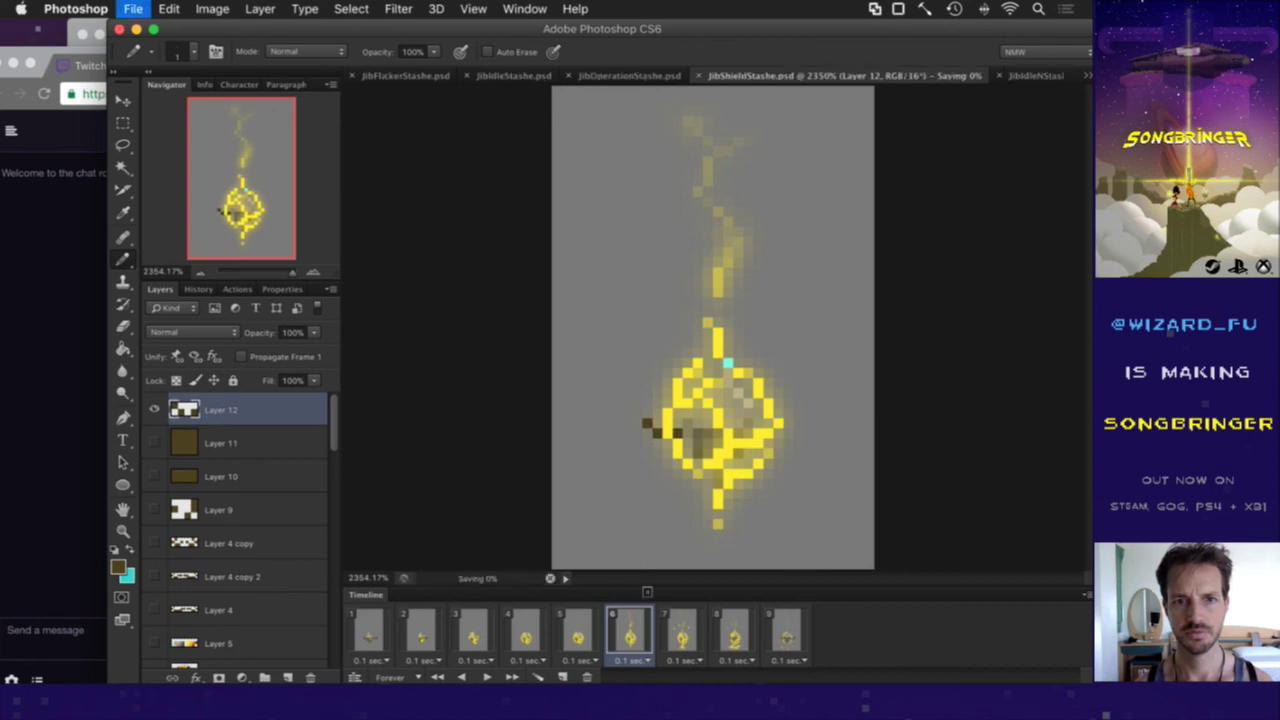
pyautogui.click(680, 632)
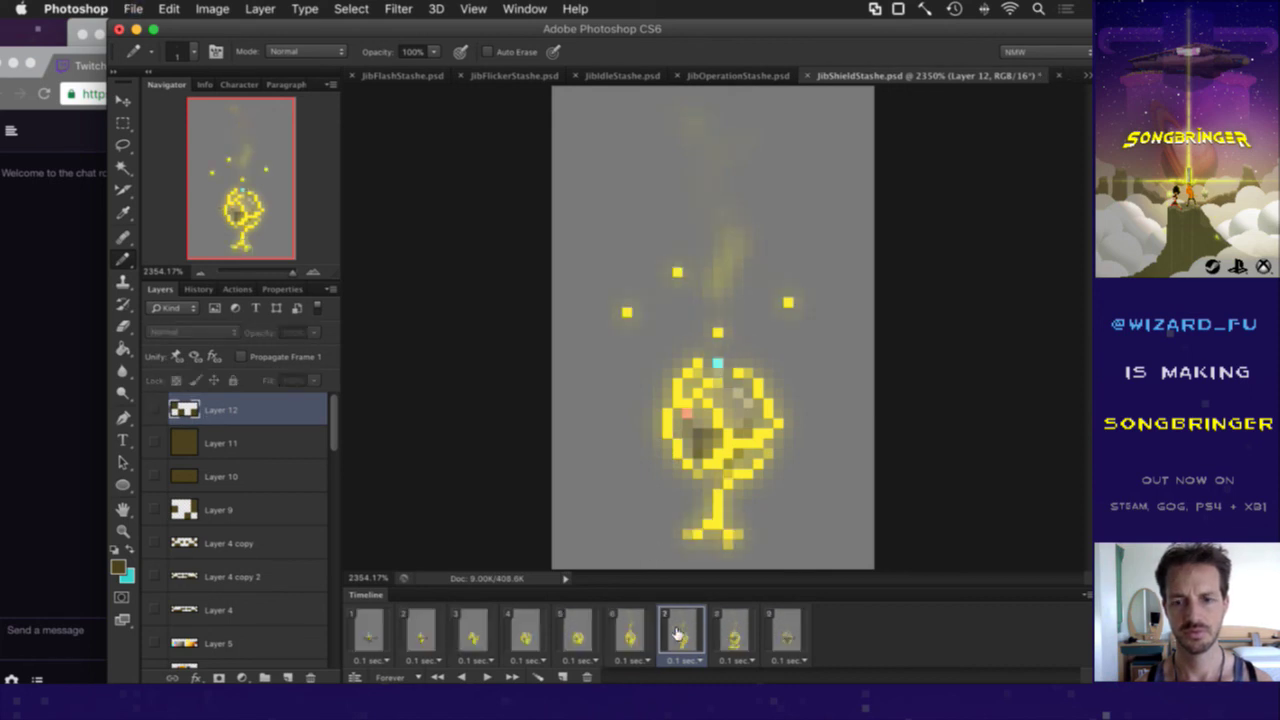
pyautogui.click(627, 624)
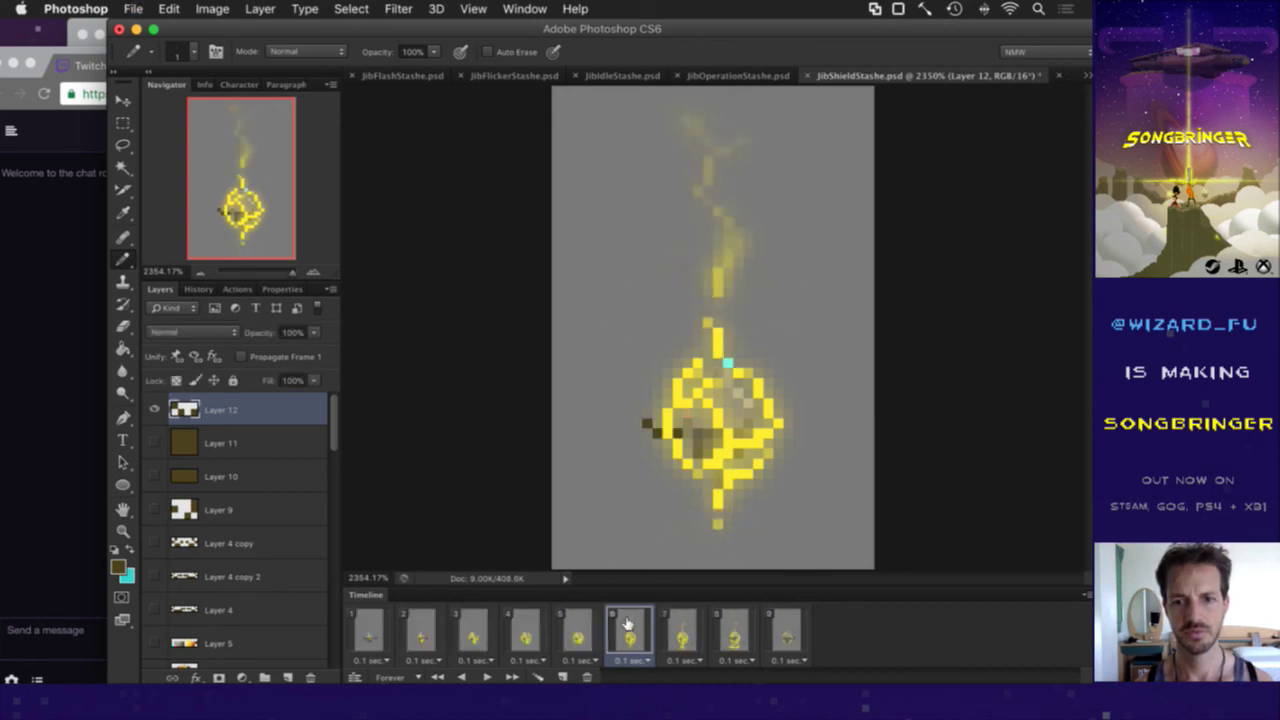
pyautogui.click(597, 630)
pyautogui.click(624, 632)
pyautogui.click(666, 626)
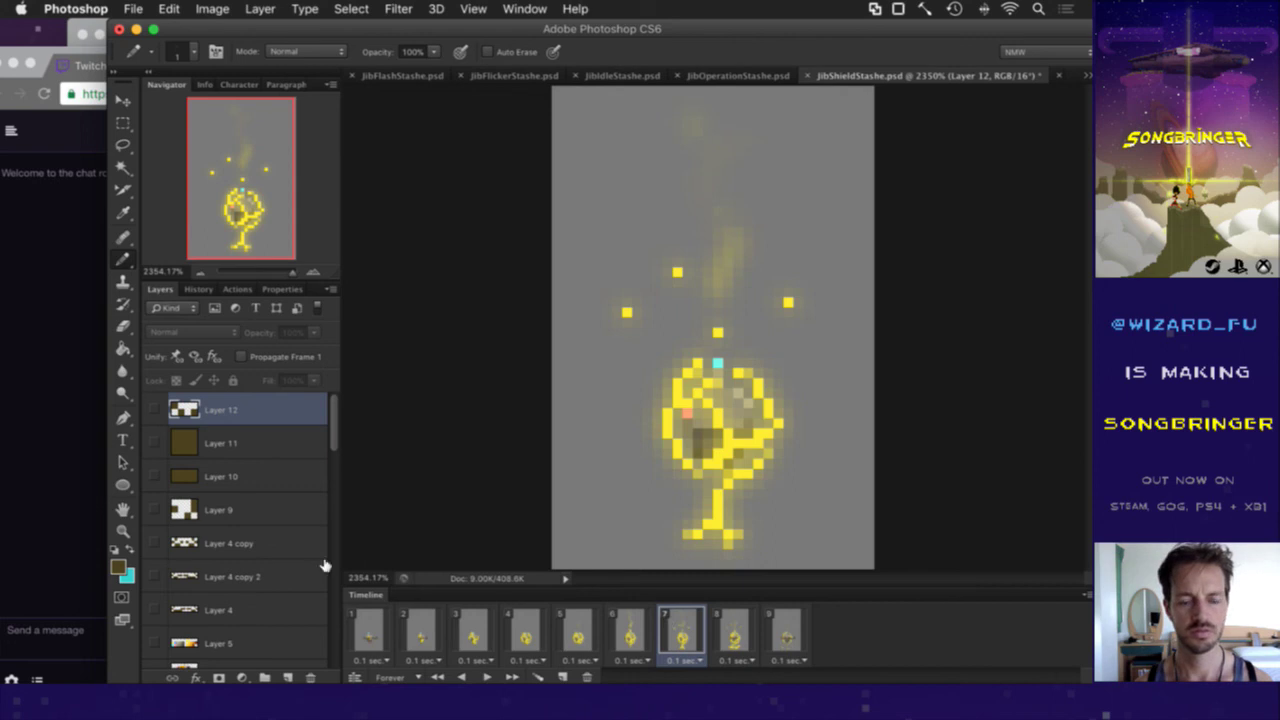
pyautogui.press('super+shift+alt+n')
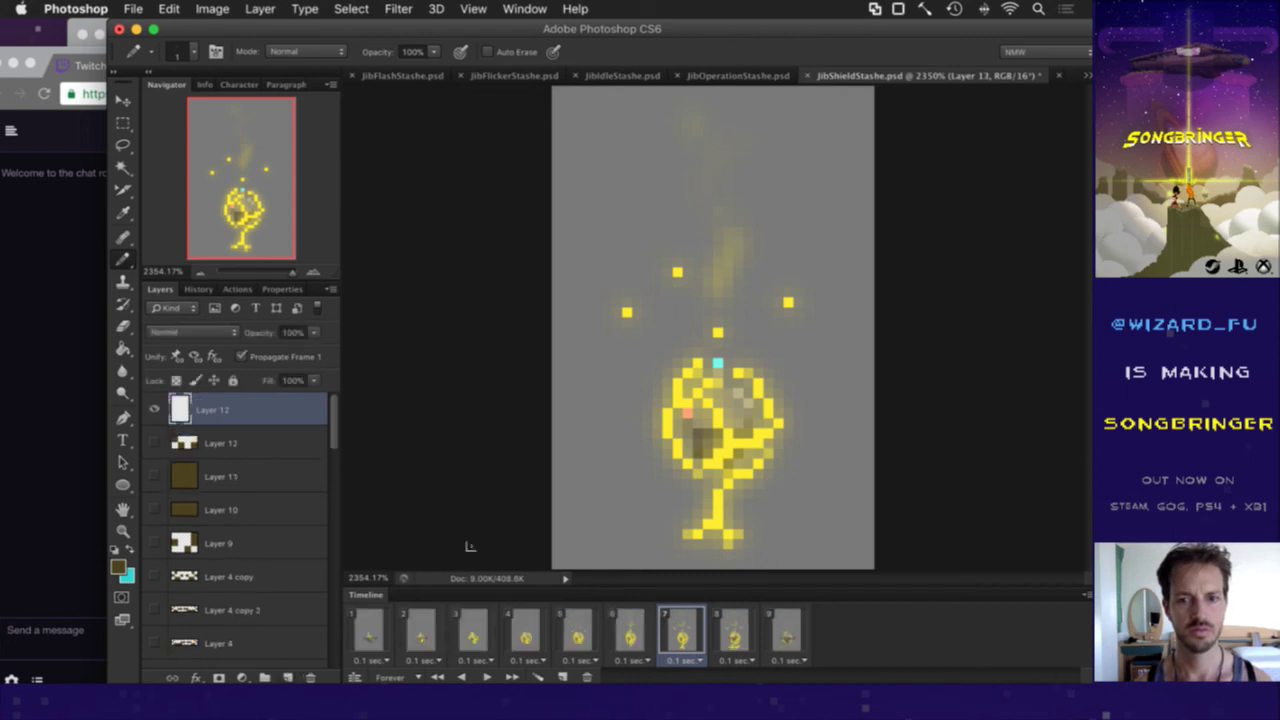
pyautogui.hotkey('ctrl', 'e')
pyautogui.press(',')
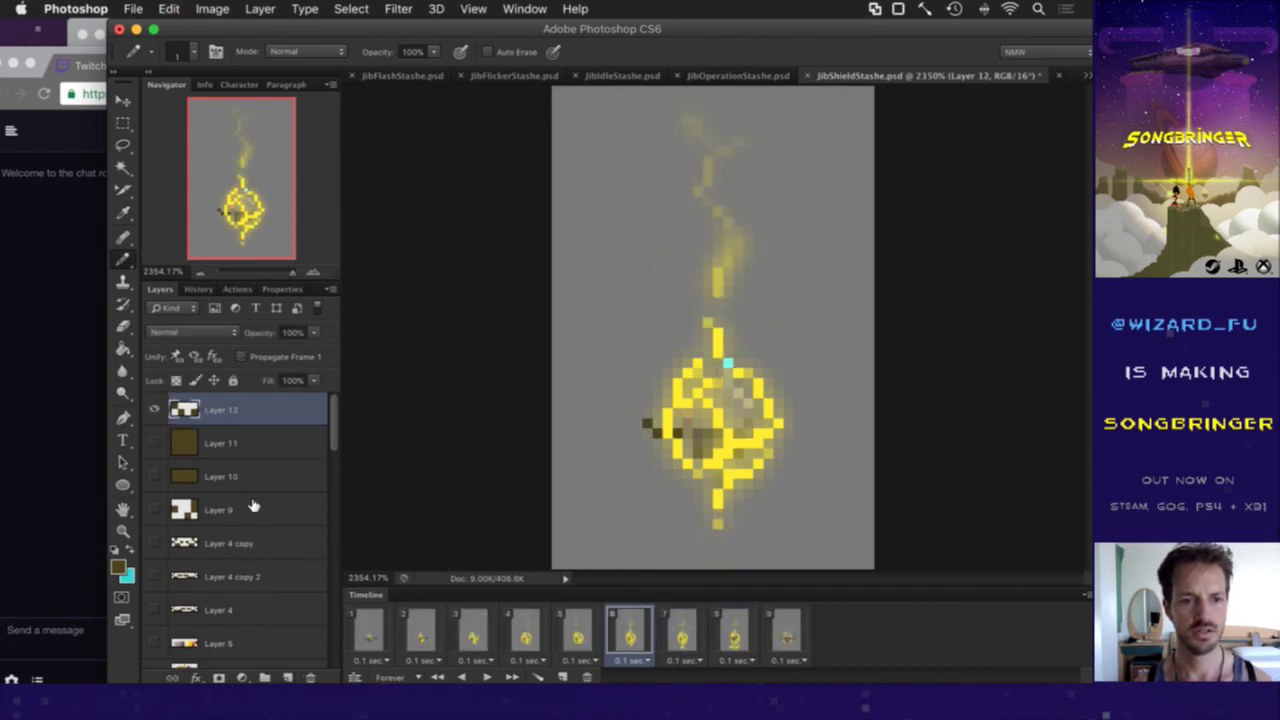
# Step: For frame 7, duplicate the Layer 4 copy arms, make the duplicate visible and place it at the top of the layer stack
pyautogui.click(254, 507)
pyautogui.click(470, 631)
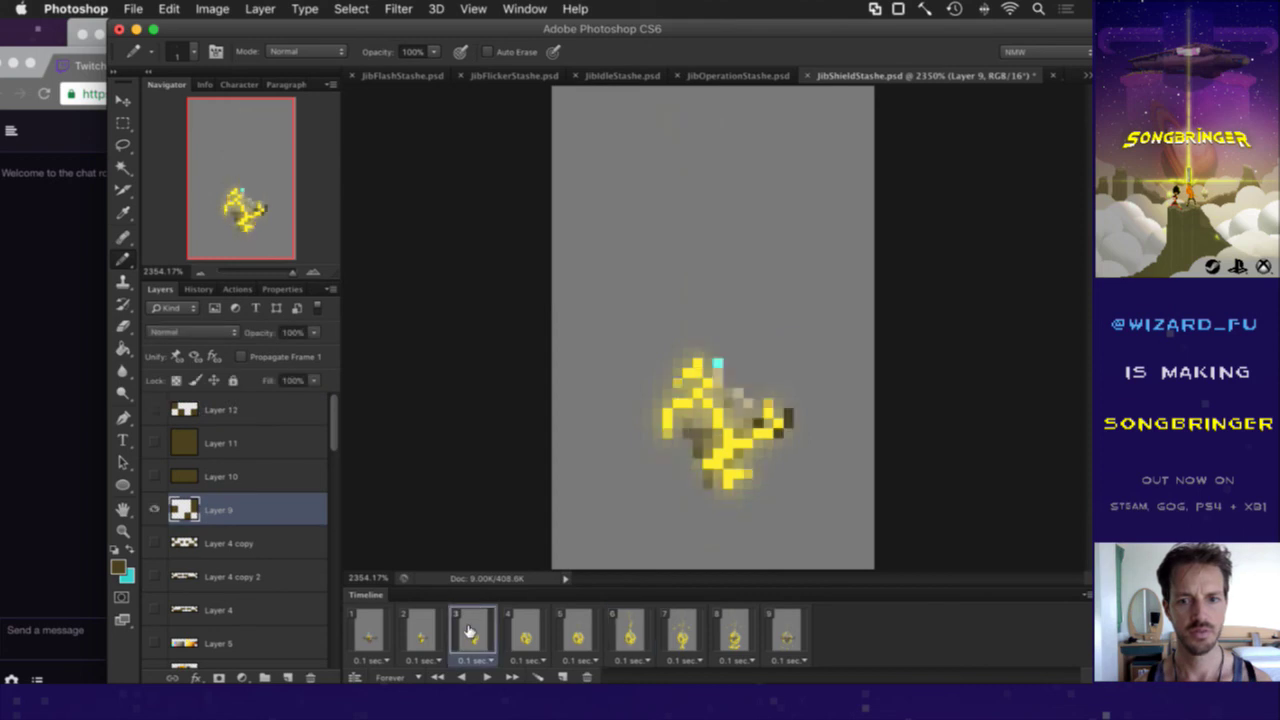
pyautogui.click(420, 630)
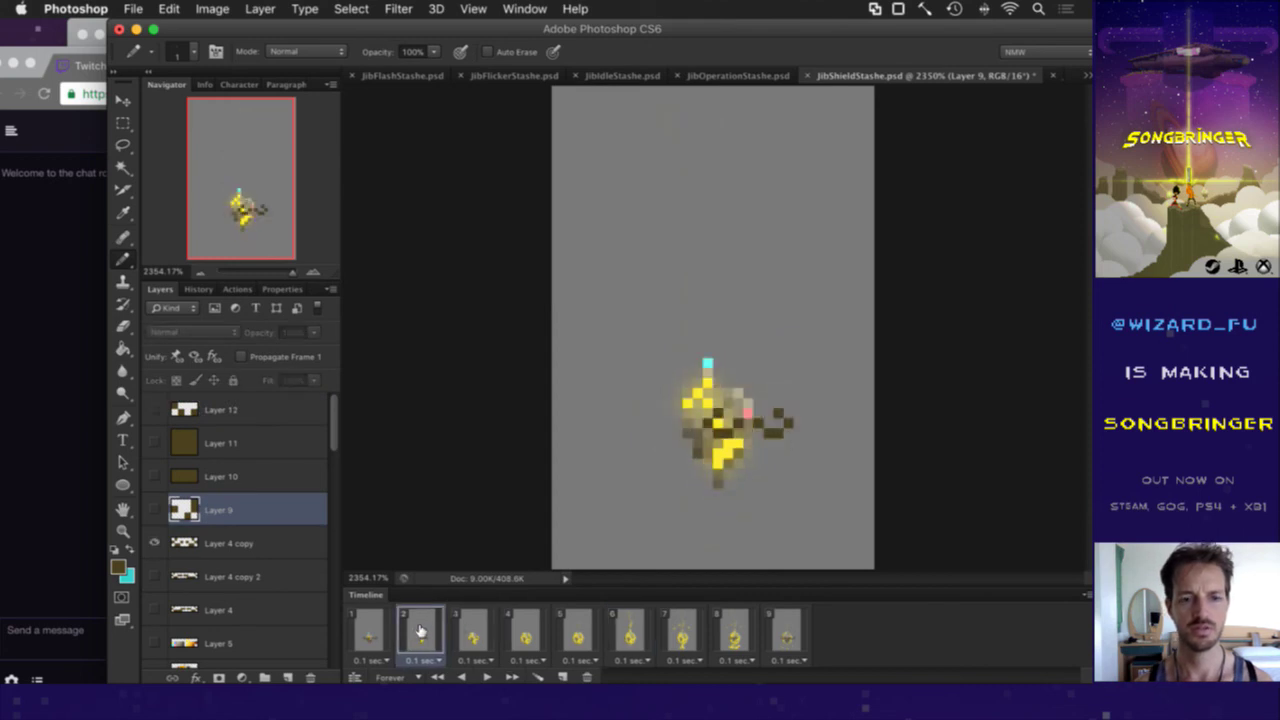
pyautogui.click(630, 632)
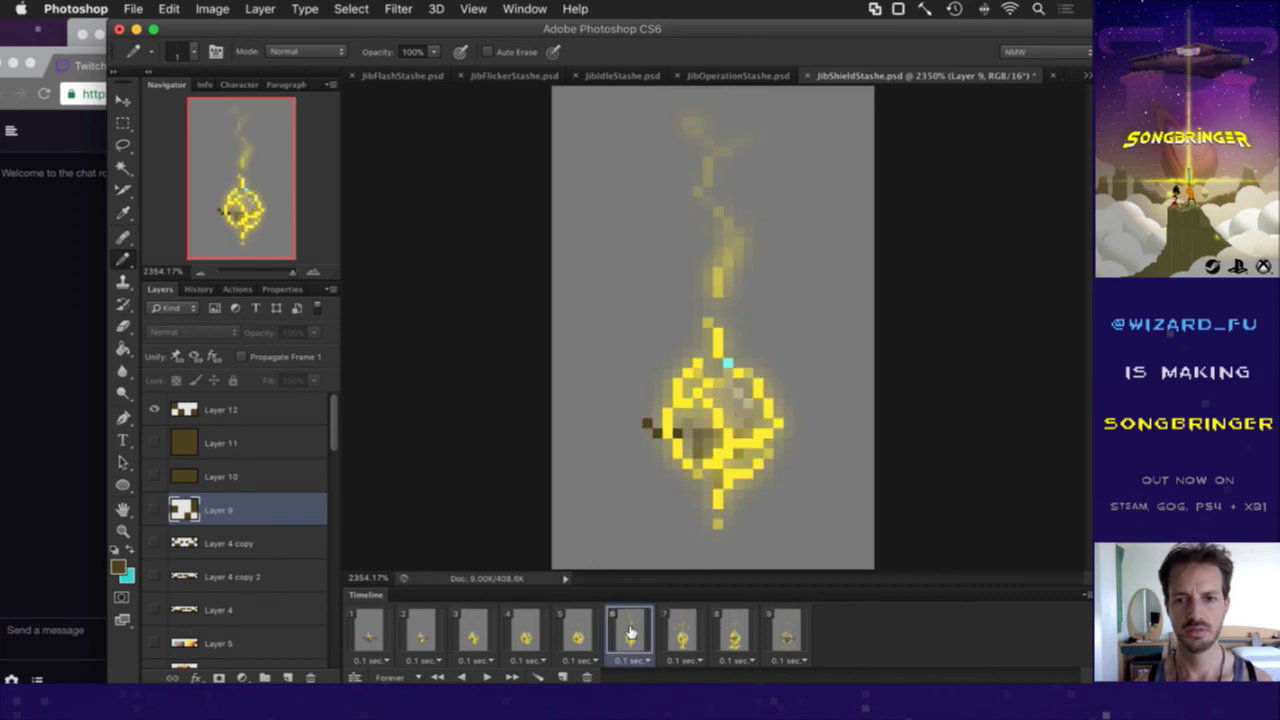
pyautogui.click(692, 634)
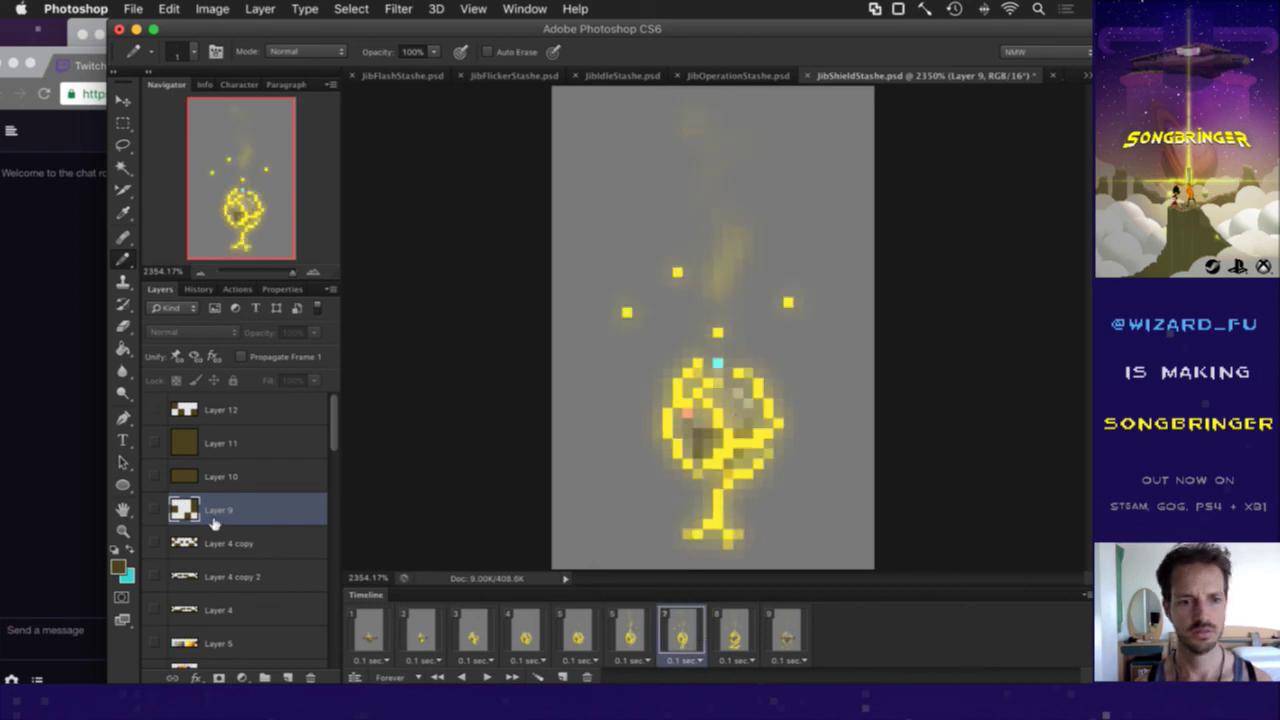
pyautogui.click(209, 544)
pyautogui.press('super+j')
pyautogui.click(154, 543)
pyautogui.moveTo(178, 542); pyautogui.dragTo(186, 410)
# Step: Shift the duplicated arms in frame 7 four pixels left, trim them with the Eraser at the sphere's left edge, and save the document
pyautogui.press('v')
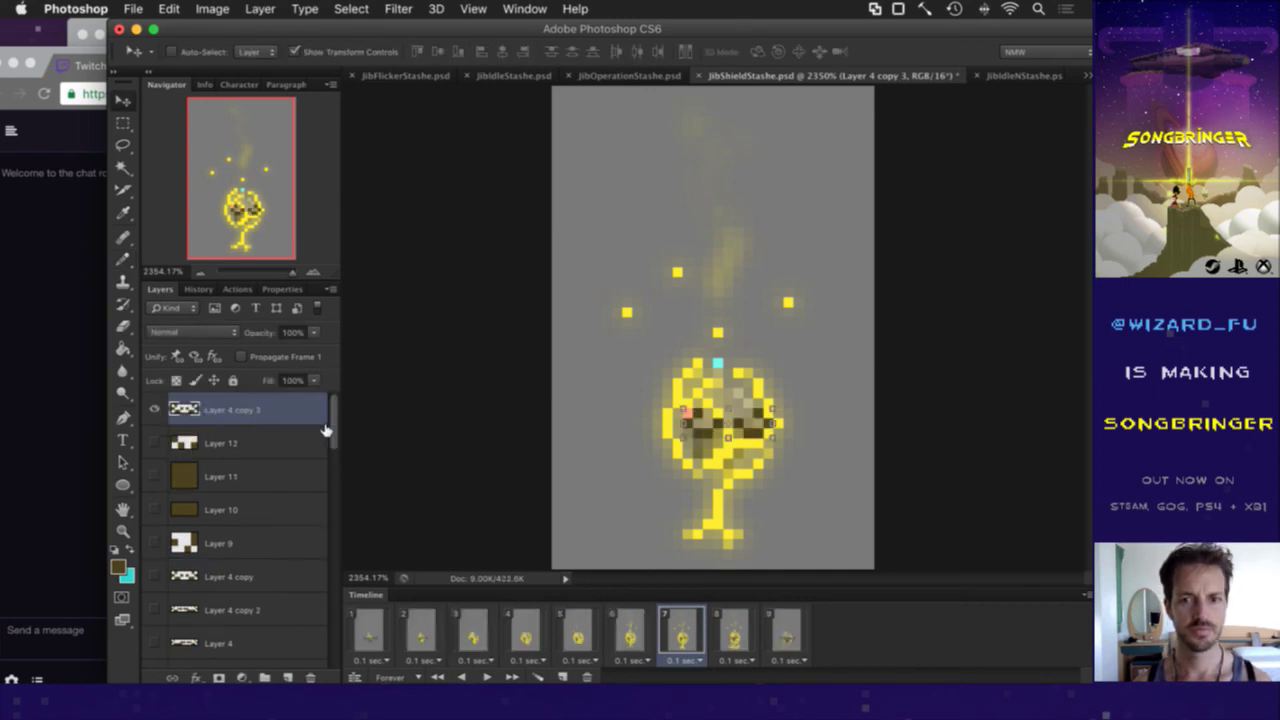
pyautogui.press('Left')
pyautogui.press('Left')
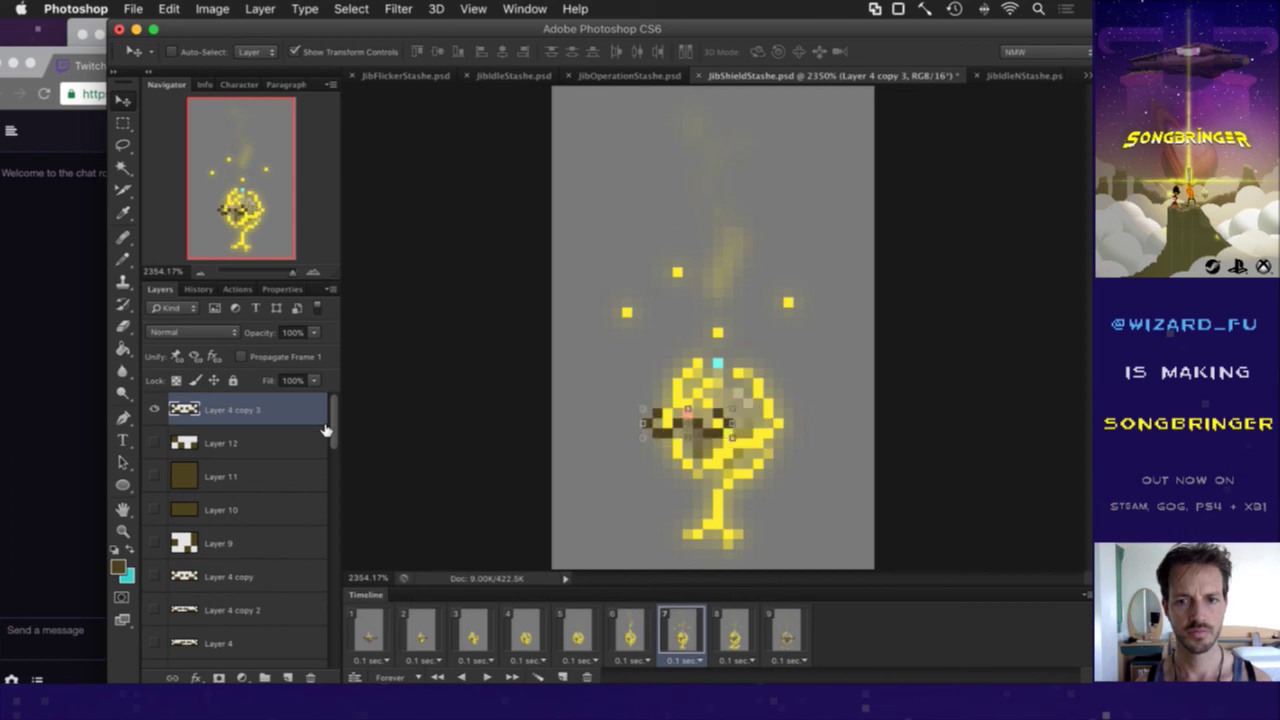
pyautogui.press('m')
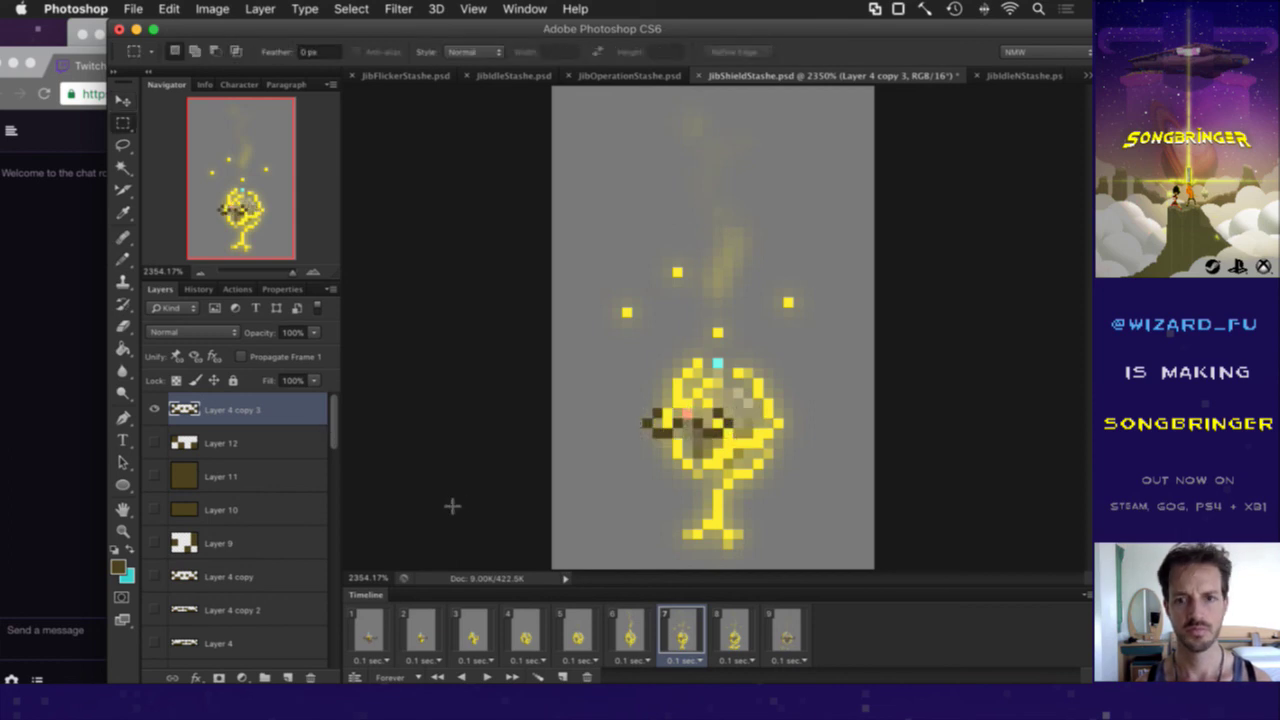
pyautogui.press('b')
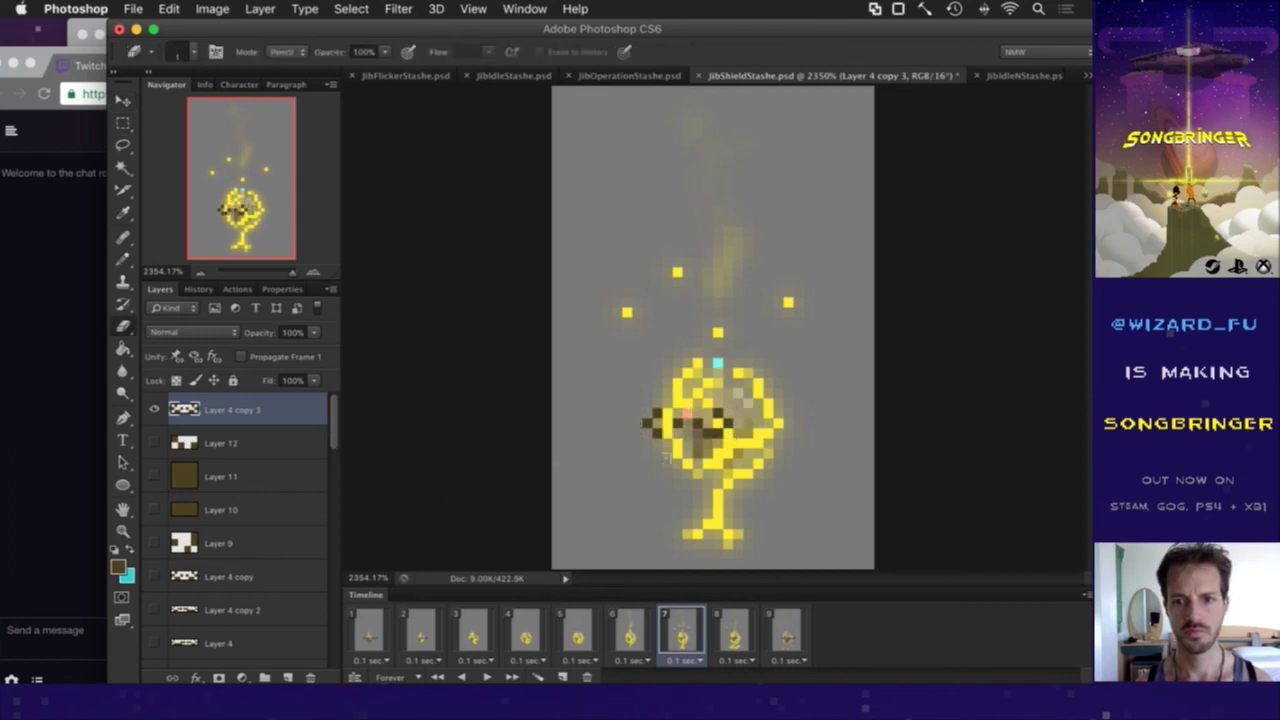
pyautogui.press('super+s')
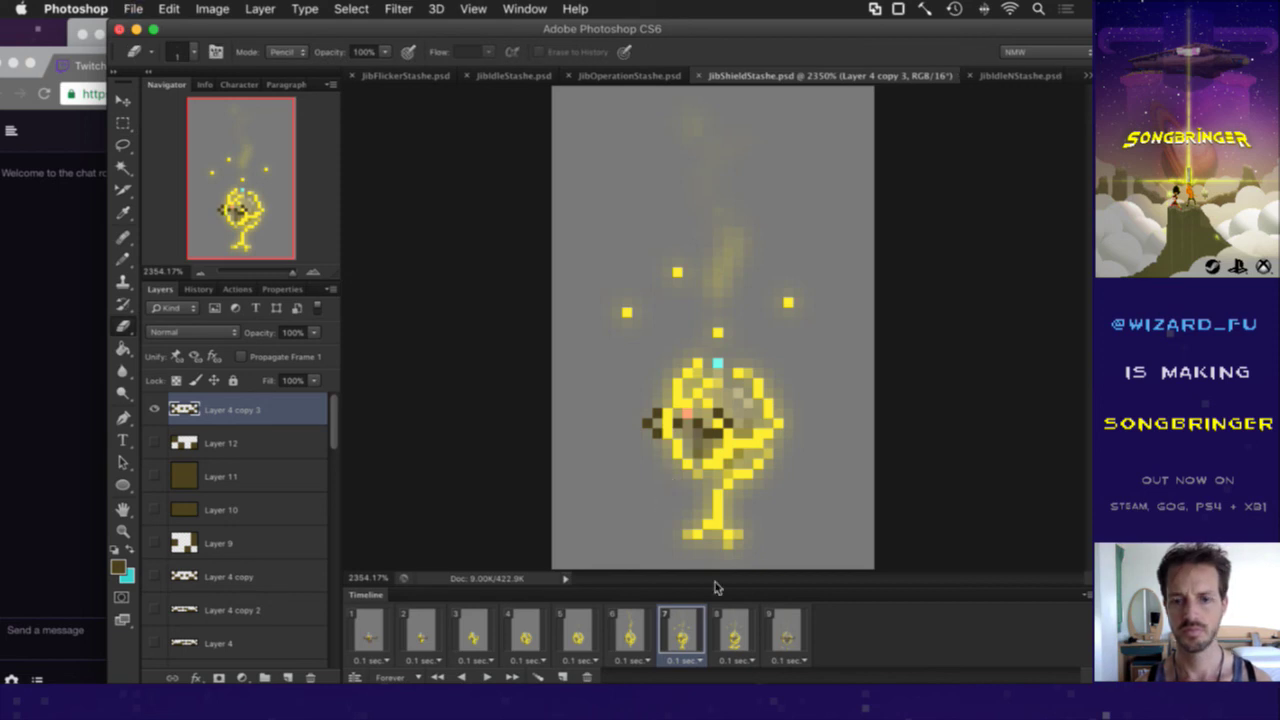
# Step: Check the arms in frames 8, 9 and 1, play back the whole animation, and save the document
pyautogui.click(729, 628)
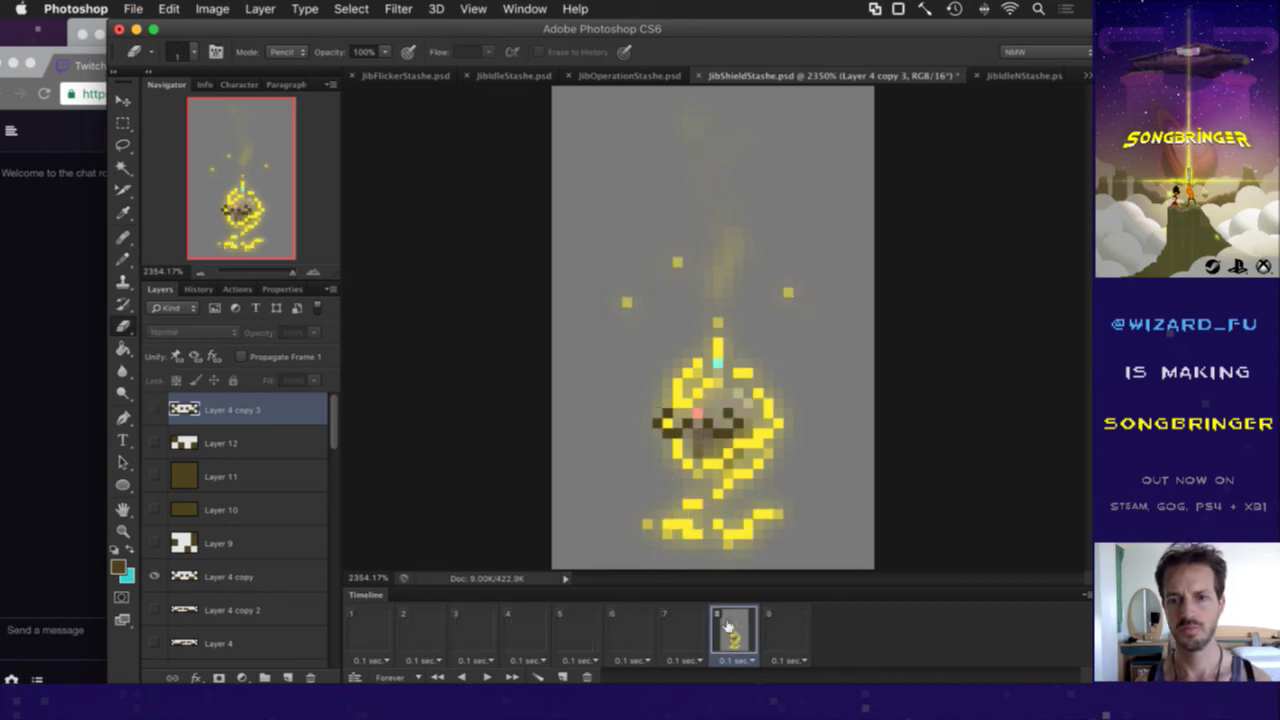
pyautogui.click(778, 626)
pyautogui.click(369, 624)
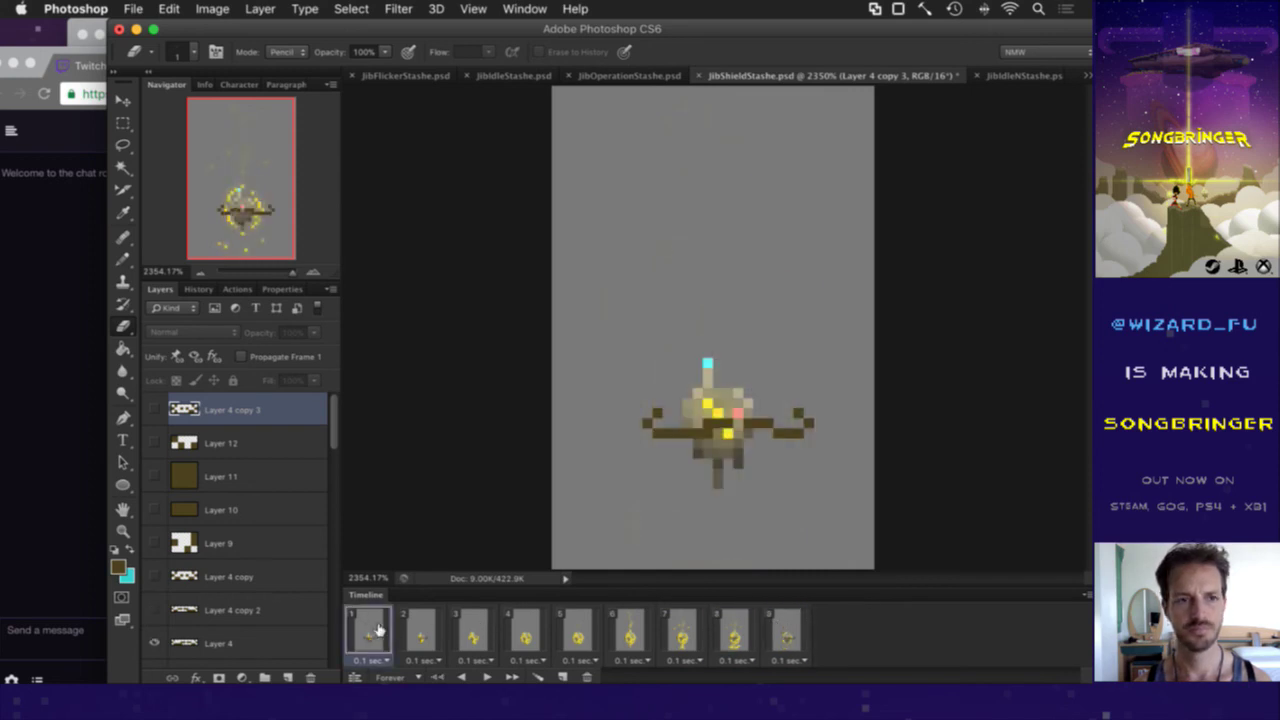
pyautogui.click(484, 676)
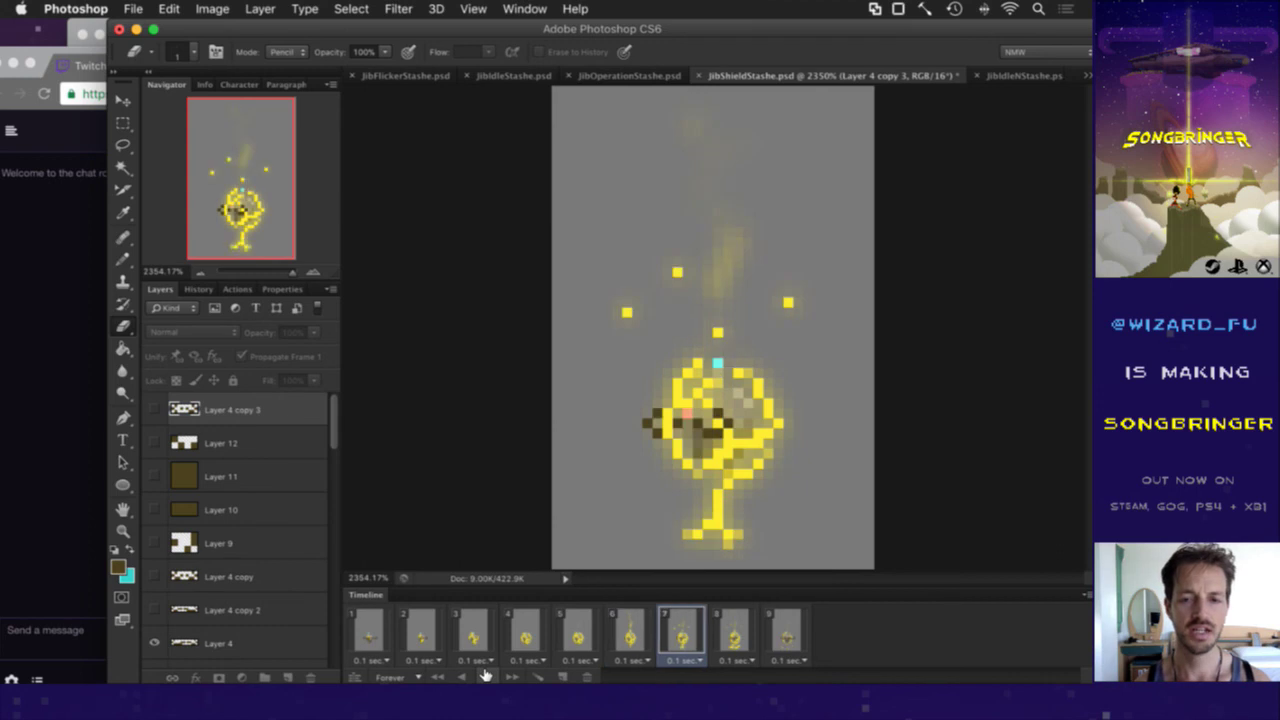
pyautogui.click(484, 676)
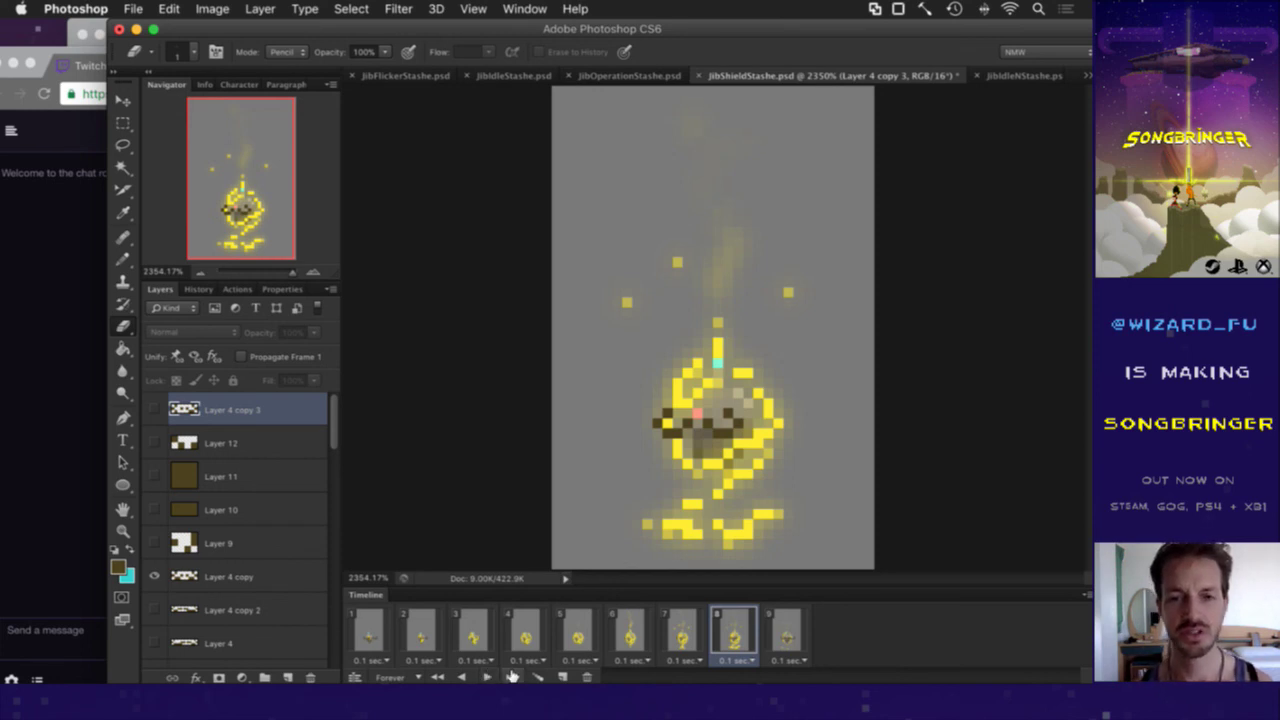
pyautogui.press('super+s')
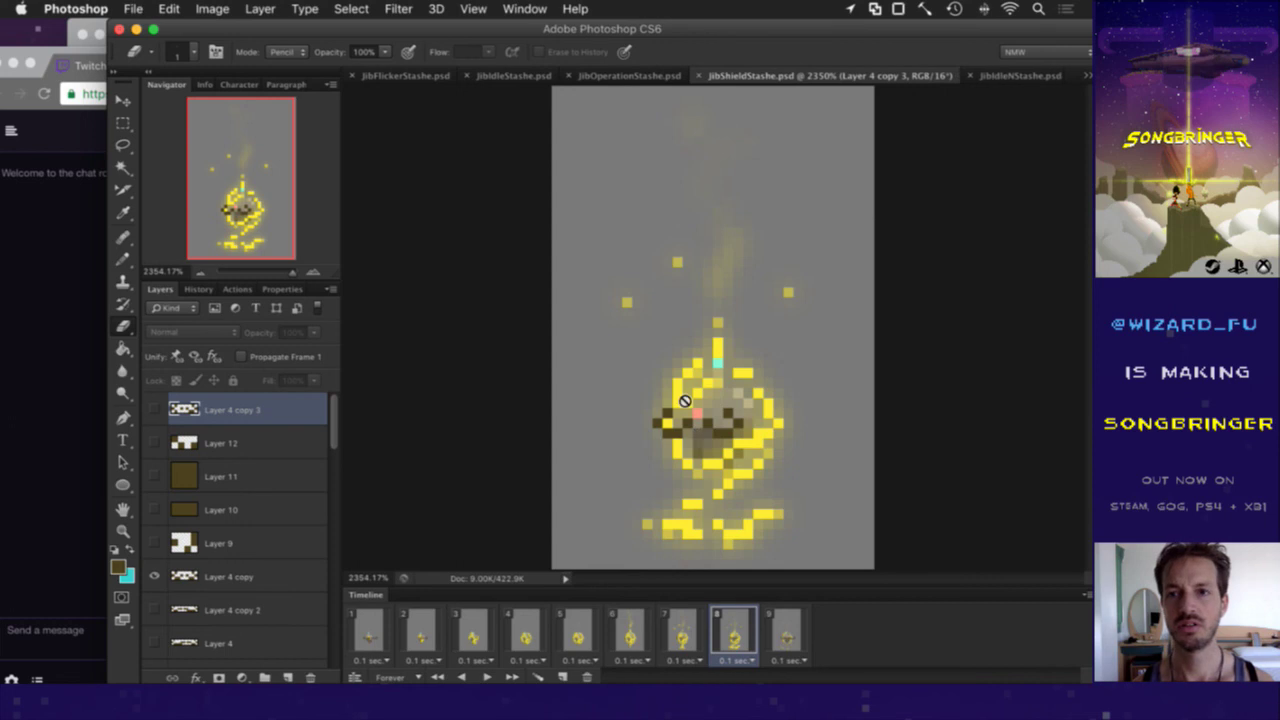
# Step: Switch to iTerm2 and review the modified and untracked Jib files in the git status listing
pyautogui.press('super+Tab')
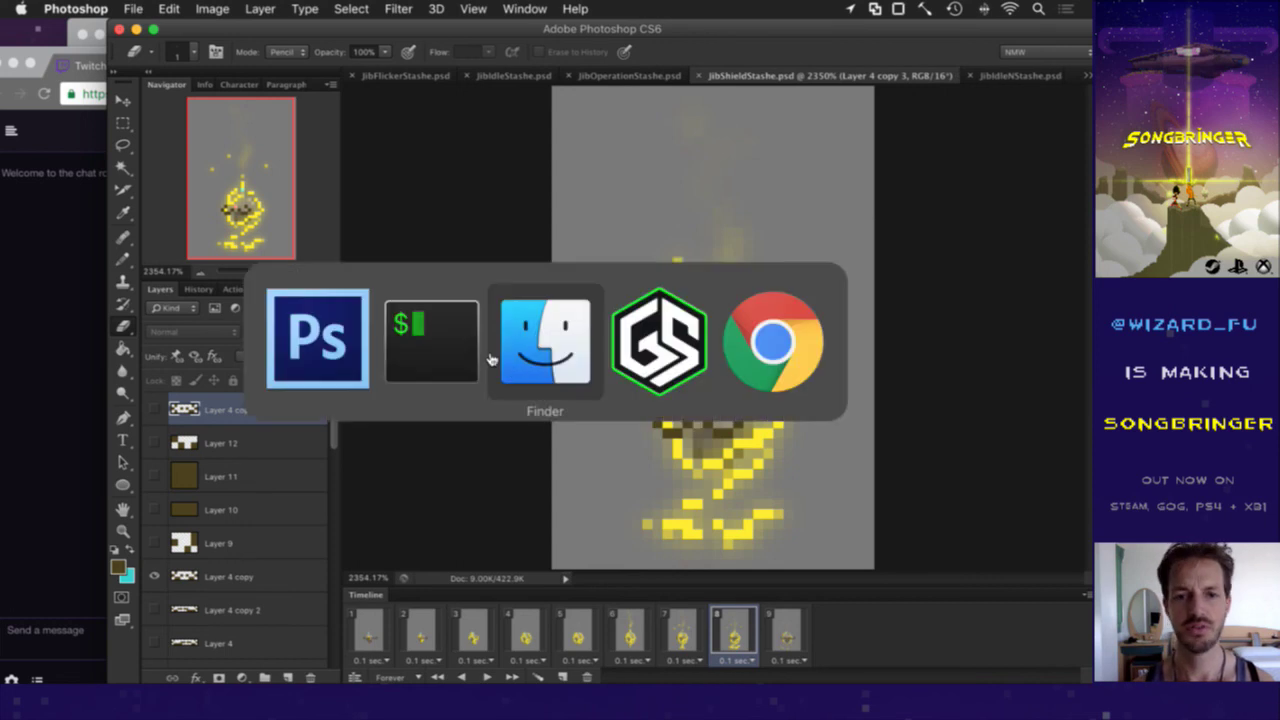
pyautogui.click(441, 373)
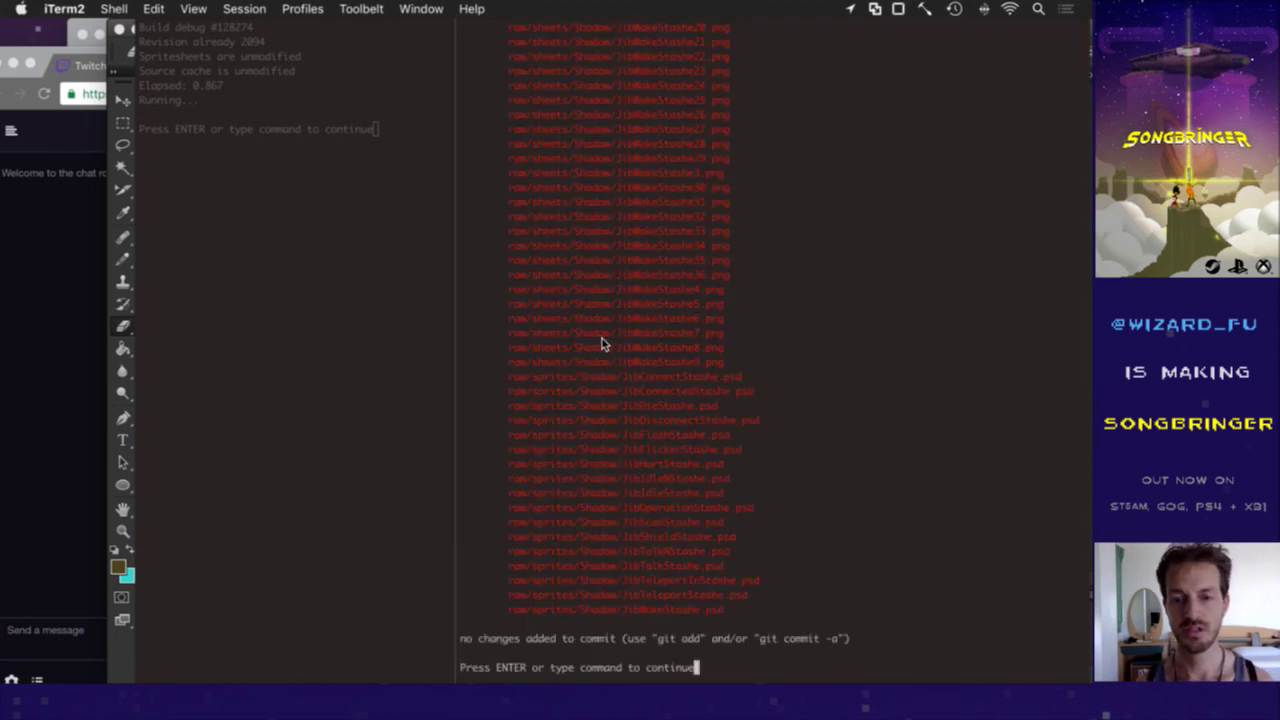
pyautogui.scroll(10, 666, 403)
pyautogui.scroll(15, 666, 403)
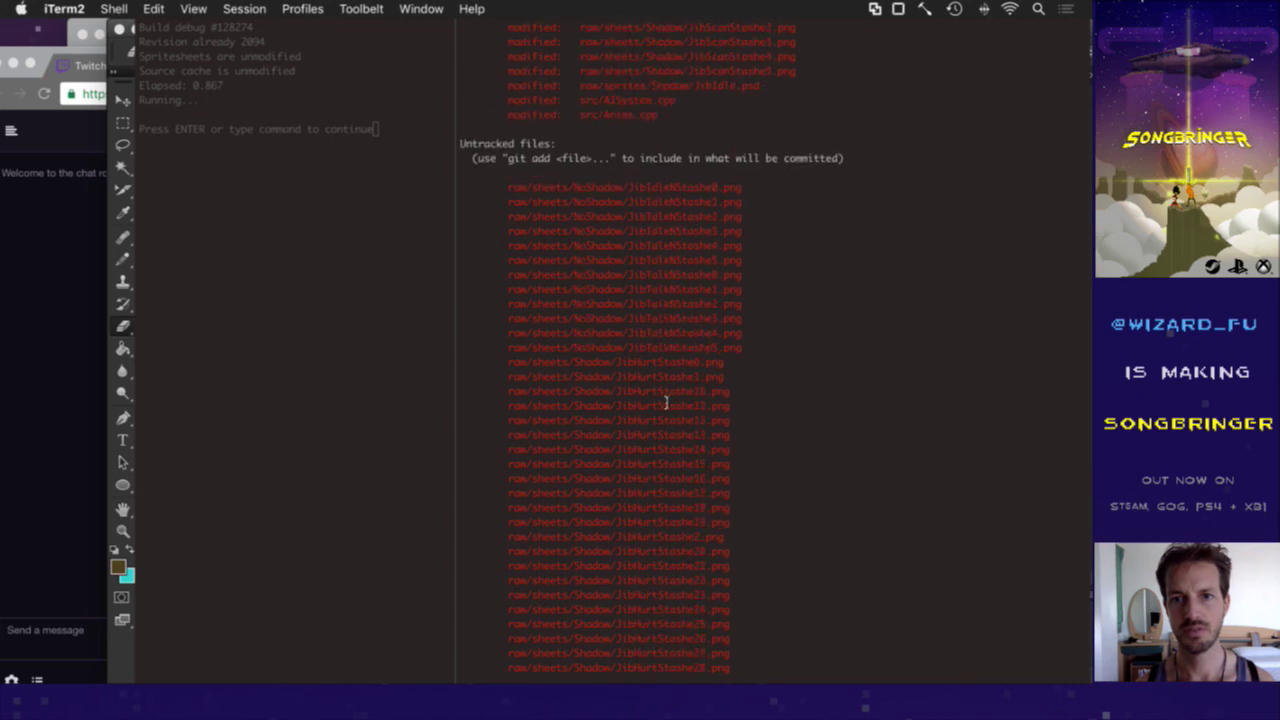
# Step: Return to Photoshop and run the frame export action on JibShieldStashe.psd
pyautogui.press('super+Tab')
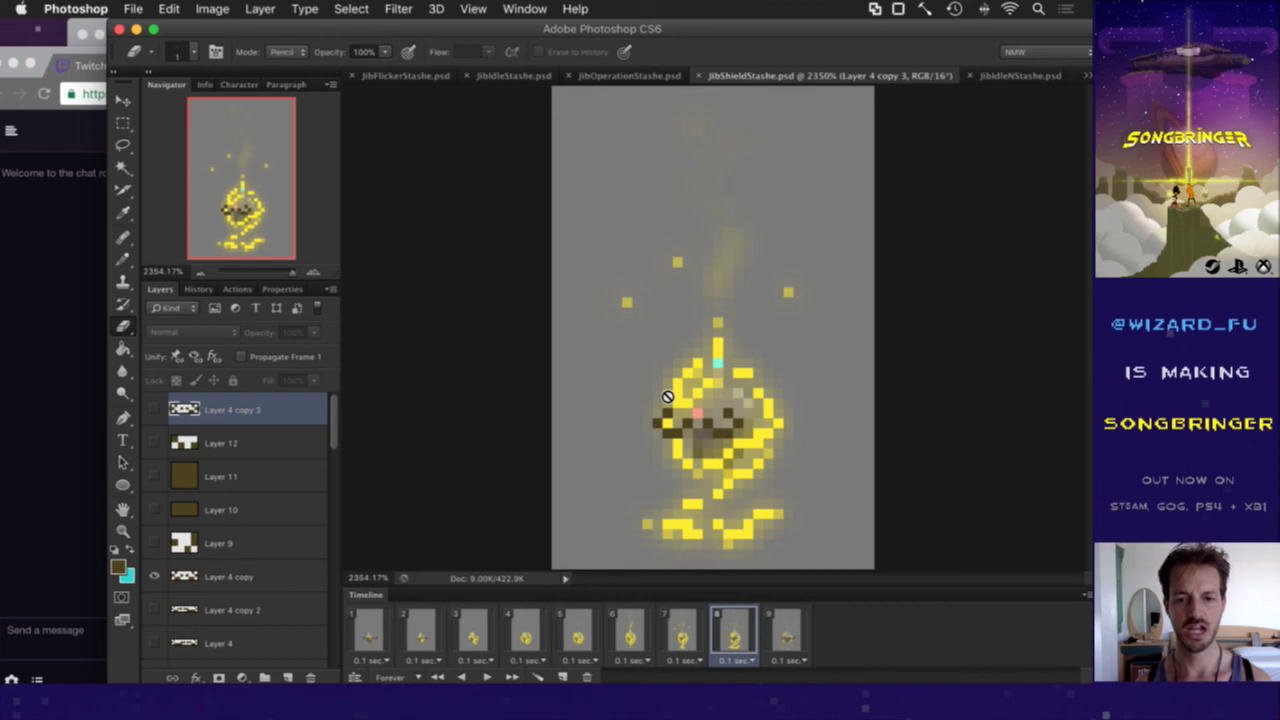
pyautogui.press('F2')
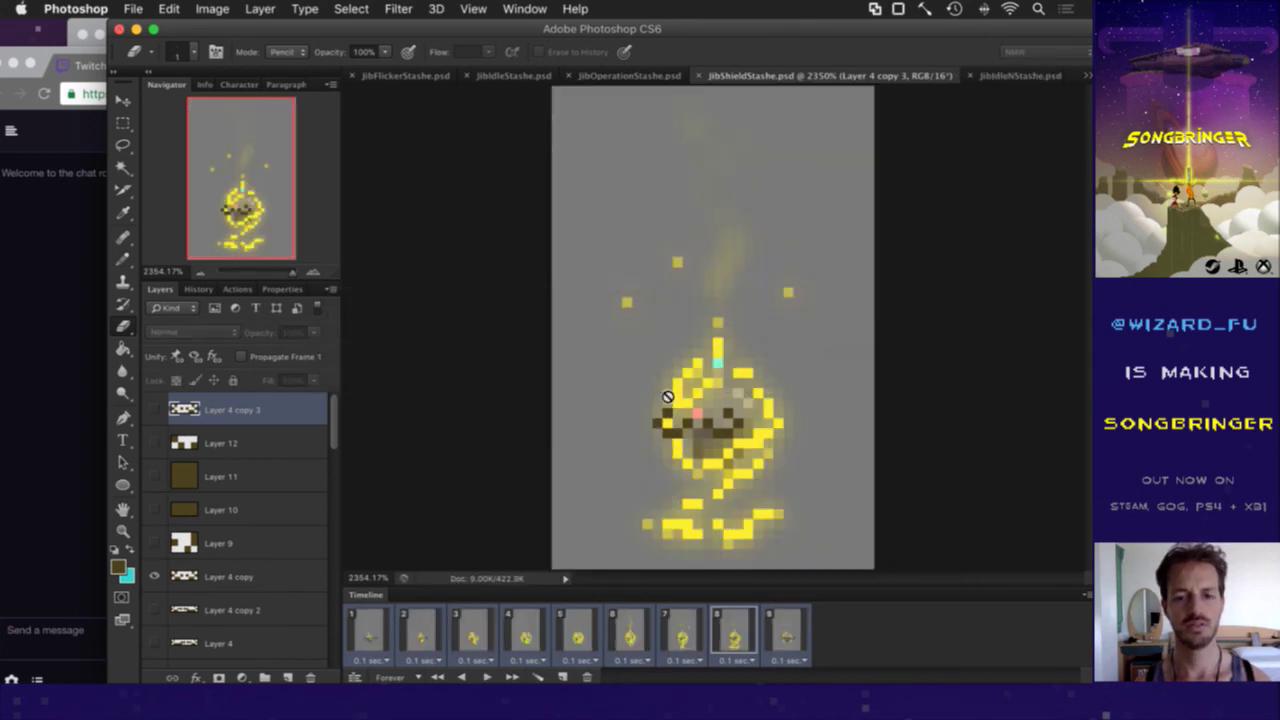
# Step: Switch to iTerm2, dismiss the git status output, and bring up the Jib.txt animation definitions in Vim
pyautogui.press('super+Tab')
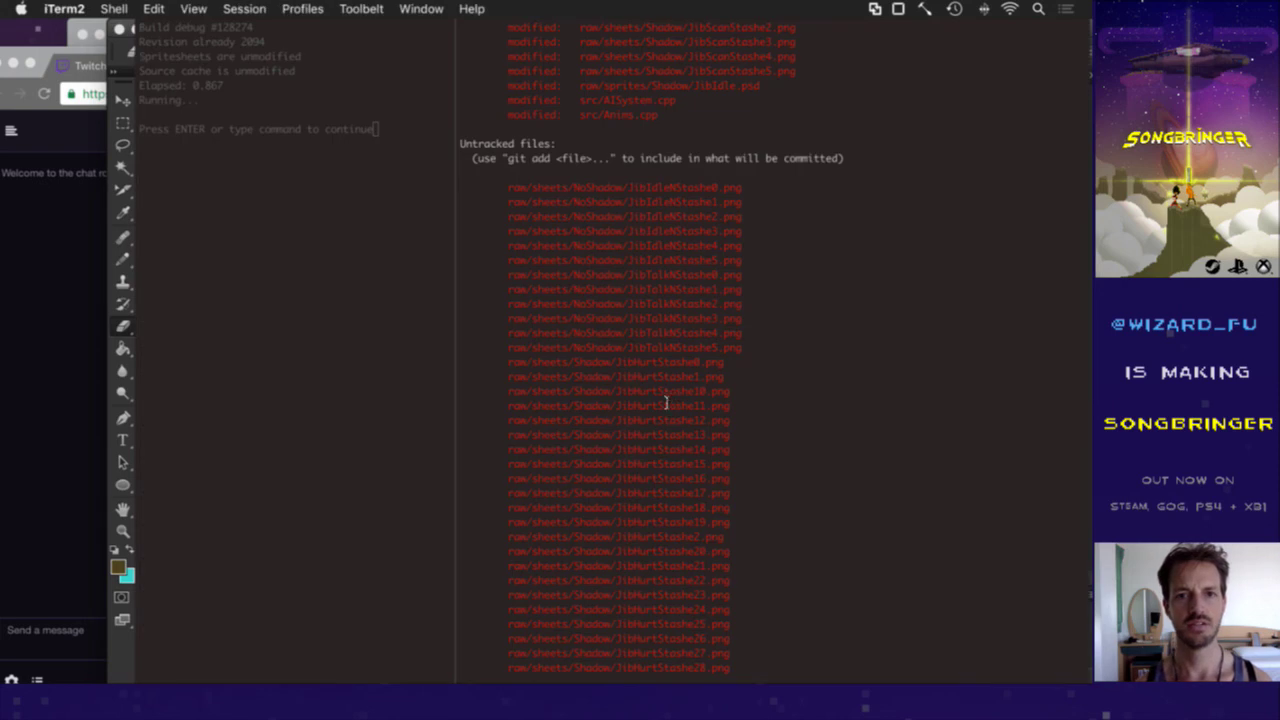
pyautogui.press('Return')
pyautogui.press('Return')
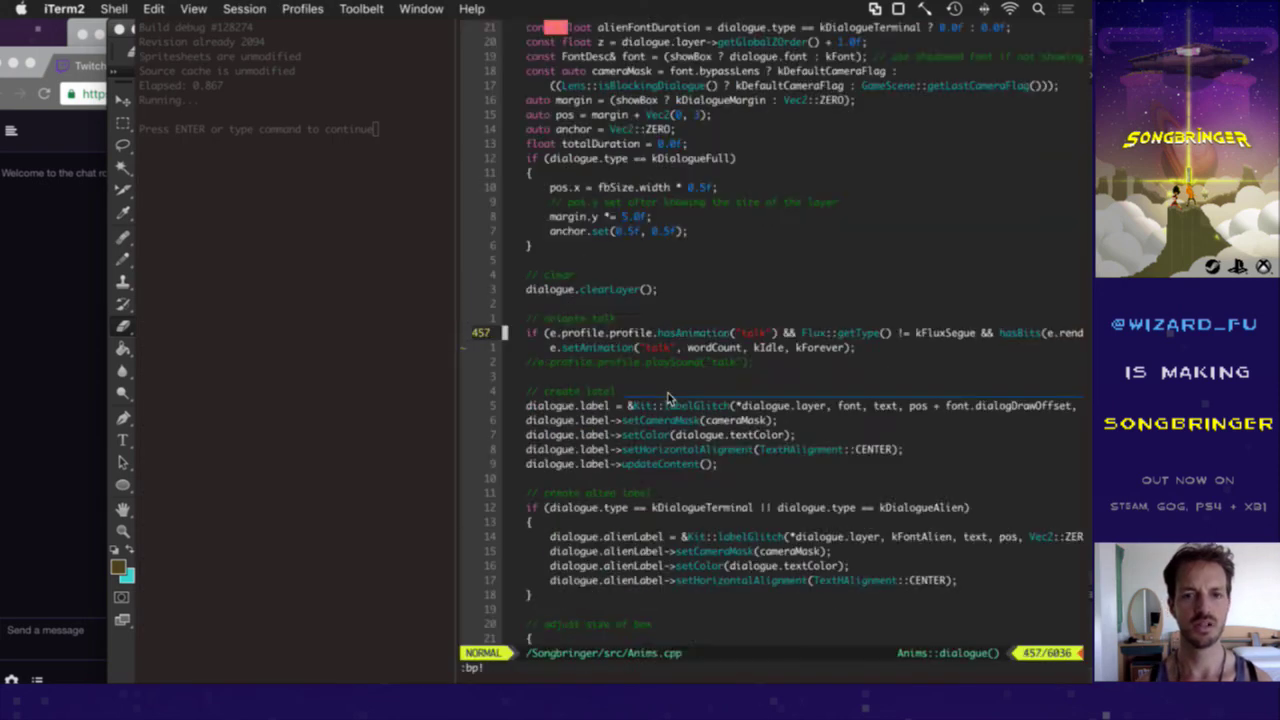
pyautogui.press('Return')
pyautogui.press('Escape')
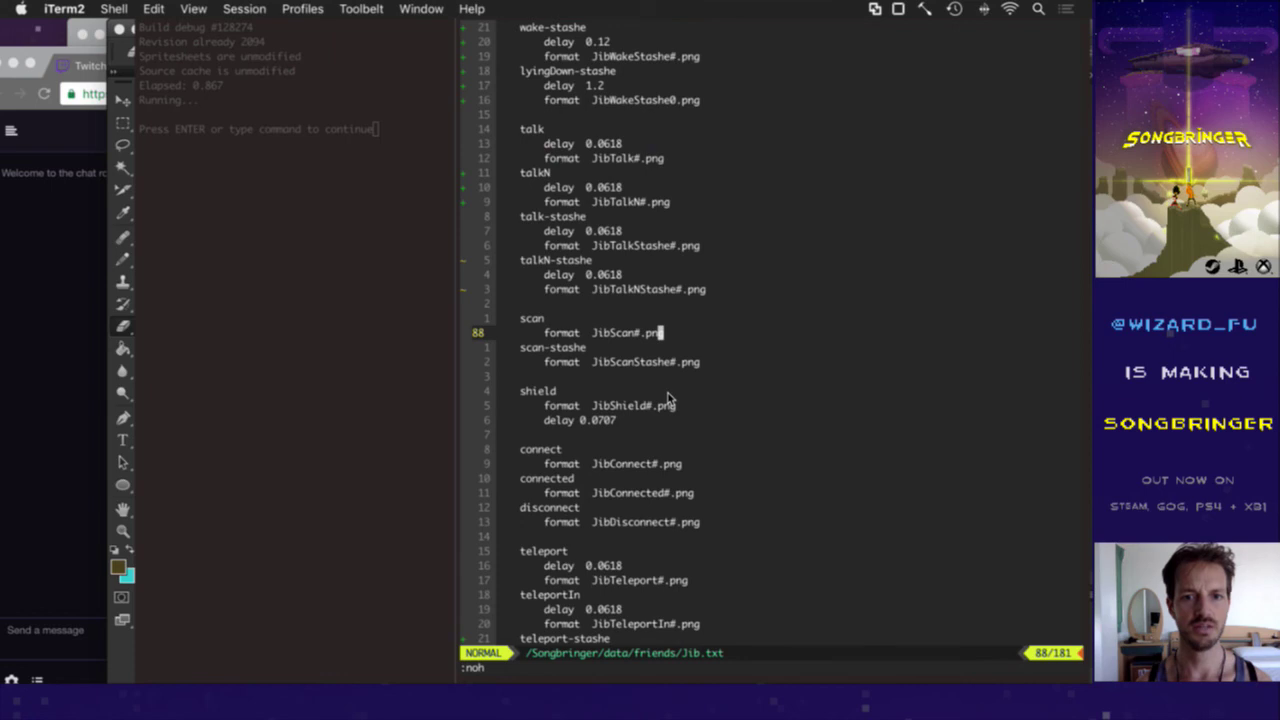
# Step: Duplicate the three-line shield animation entry in Jib.txt directly next to the original
pyautogui.press('j')
pyautogui.press('j')
pyautogui.press('j')
pyautogui.press('j')
pyautogui.hotkey('shift', 'v')
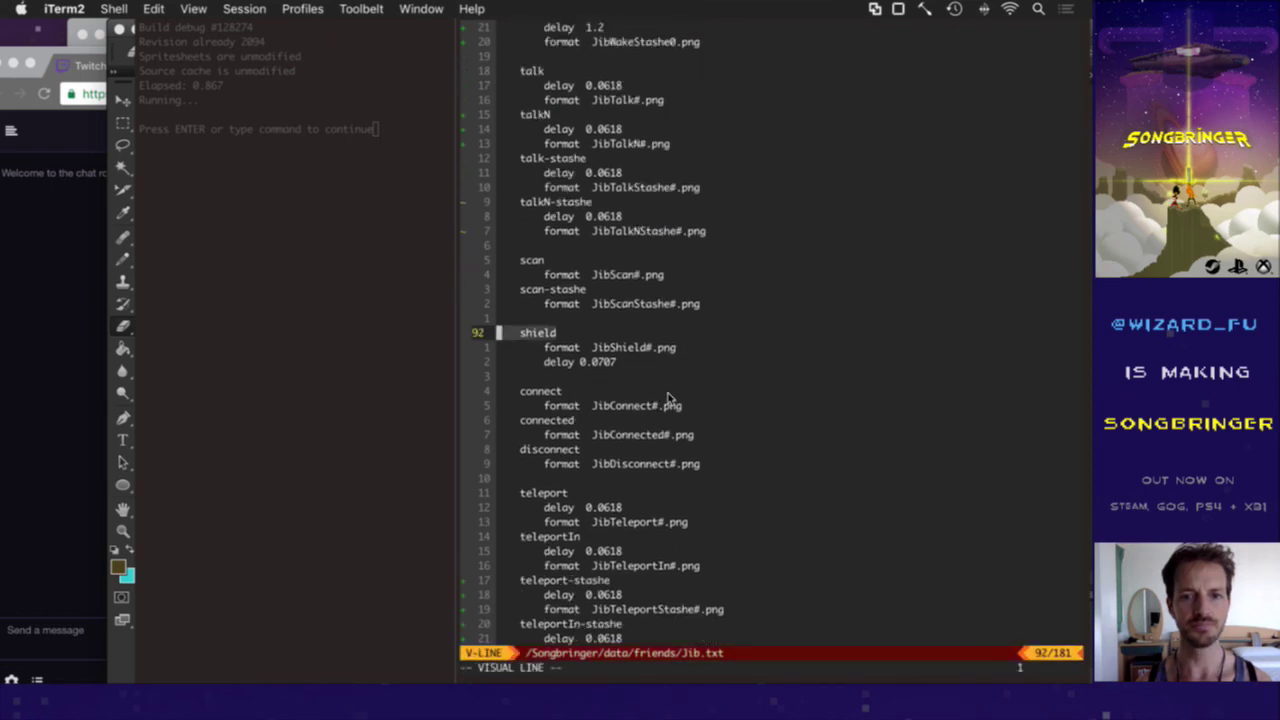
pyautogui.press('j')
pyautogui.press('j')
pyautogui.press('y')
pyautogui.write('p')
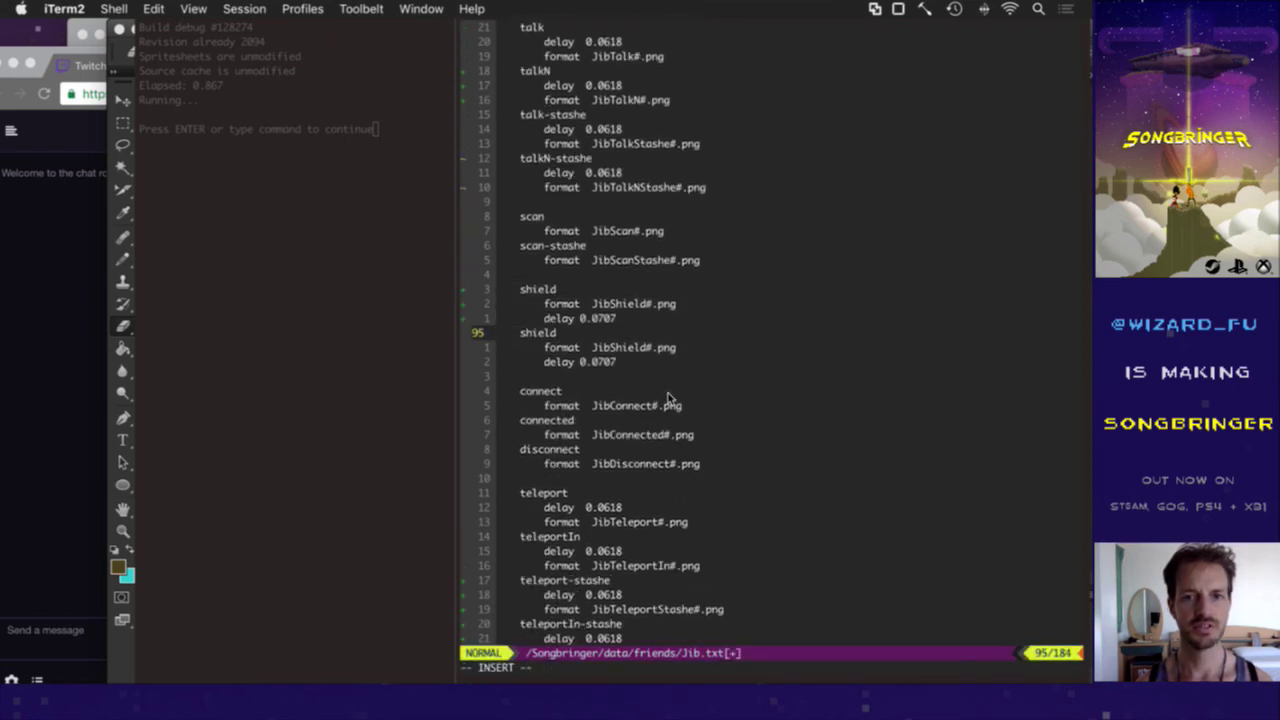
# Step: Rename the second shield entry to shield-stashe, set its format to JibShieldStashe#.png, and save Jib.txt
pyautogui.write('A-stashe')
pyautogui.press('Escape')
pyautogui.press('j')
pyautogui.press('l')
pyautogui.press('l')
pyautogui.press('l')
pyautogui.press('l')
pyautogui.press('l')
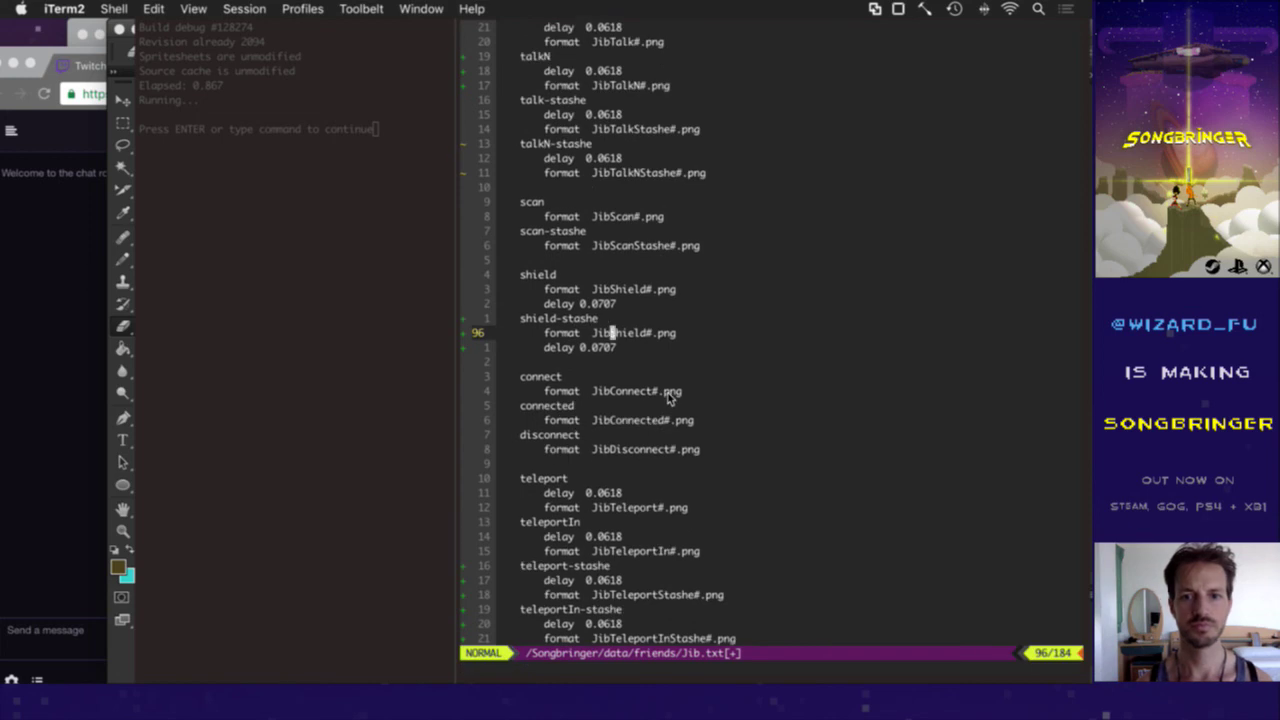
pyautogui.press('l')
pyautogui.press('l')
pyautogui.press('l')
pyautogui.write('aStashe')
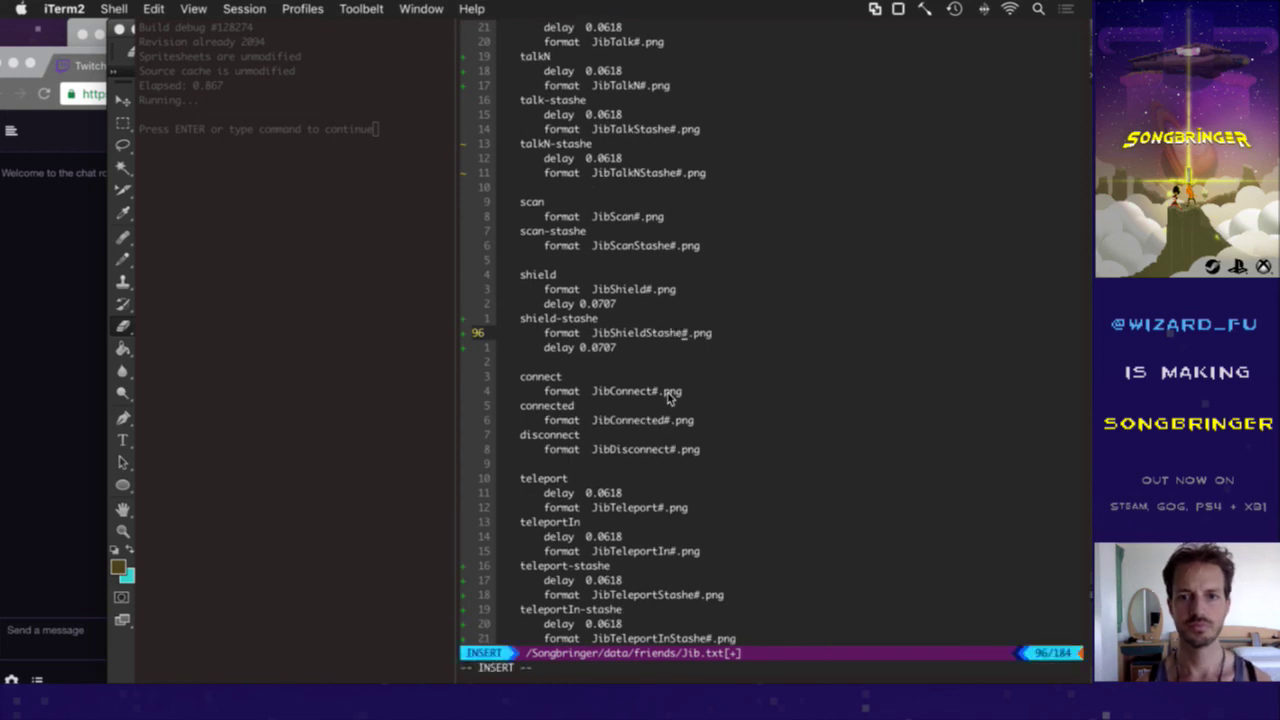
pyautogui.press('Escape')
pyautogui.write(':w')
pyautogui.press('Return')
# Step: In the other terminal window's Saves.txt, find the jibShield item, set its value to 1, and save the file
pyautogui.press('super+grave')
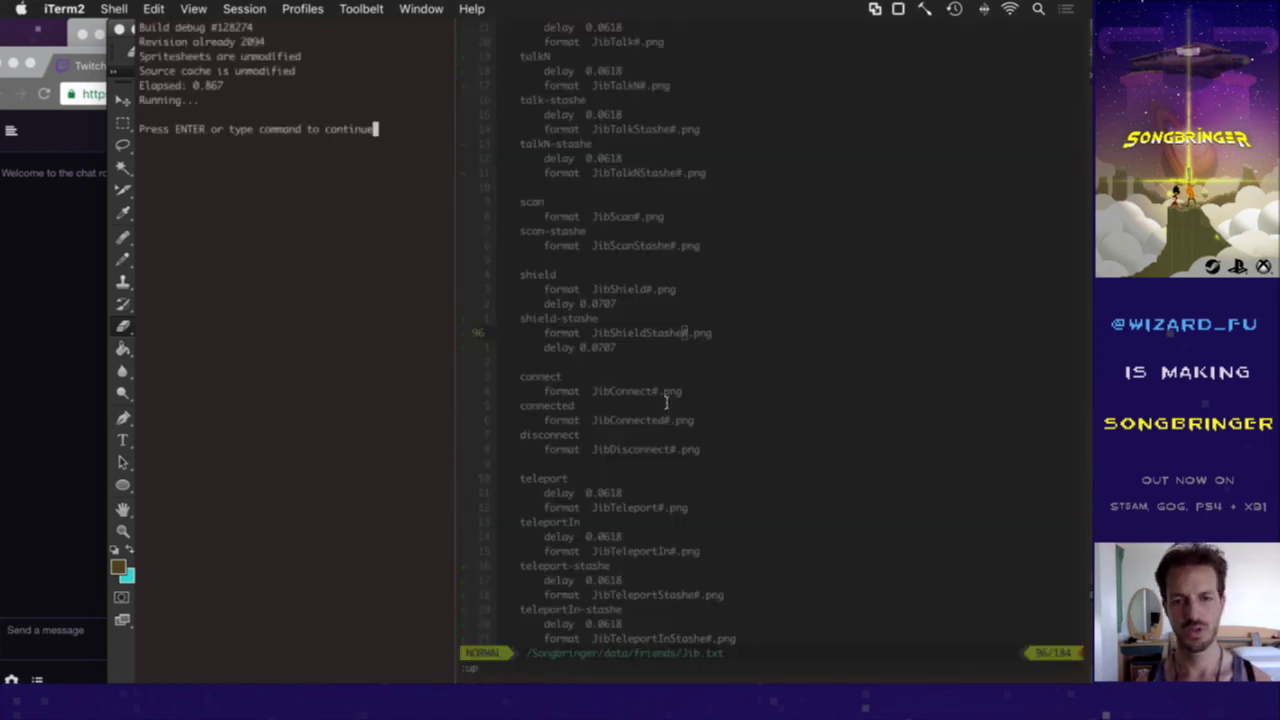
pyautogui.write('/jibSh')
pyautogui.press('Return')
pyautogui.write(':noh')
pyautogui.press('Return')
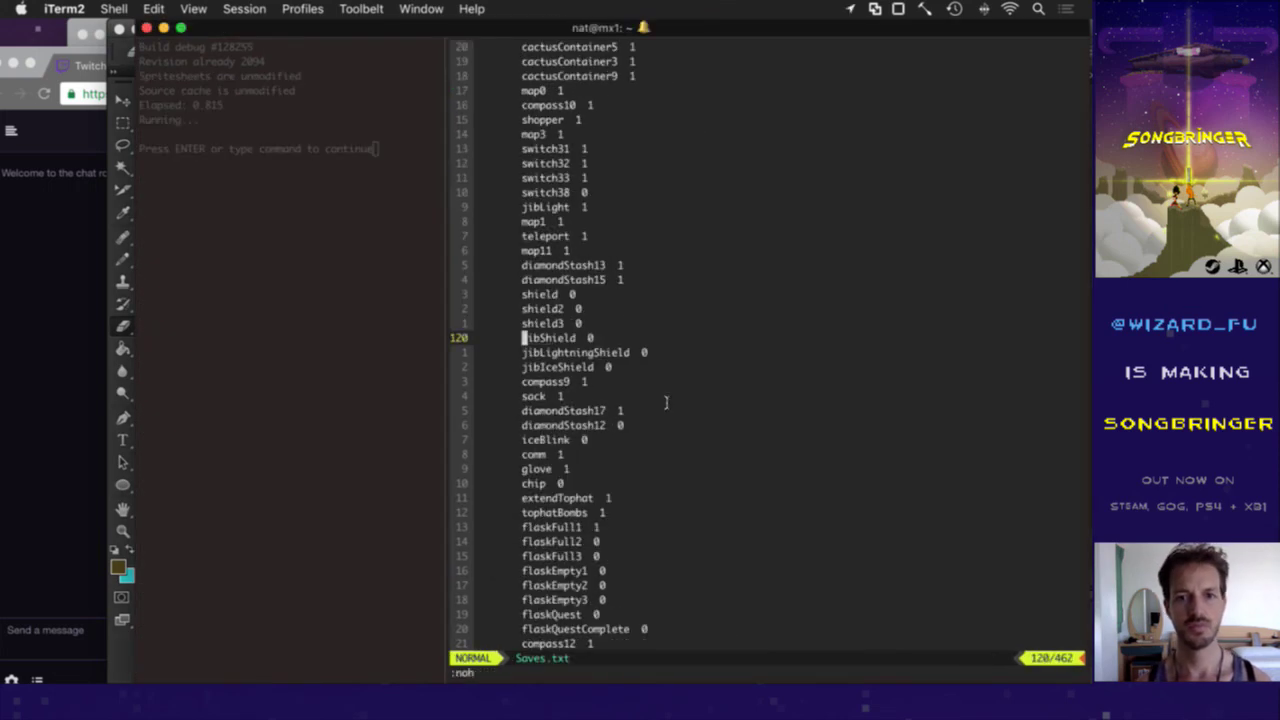
pyautogui.press('A')
pyautogui.press('BackSpace')
pyautogui.write('1')
pyautogui.press('Escape')
pyautogui.write(':w')
pyautogui.press('Return')
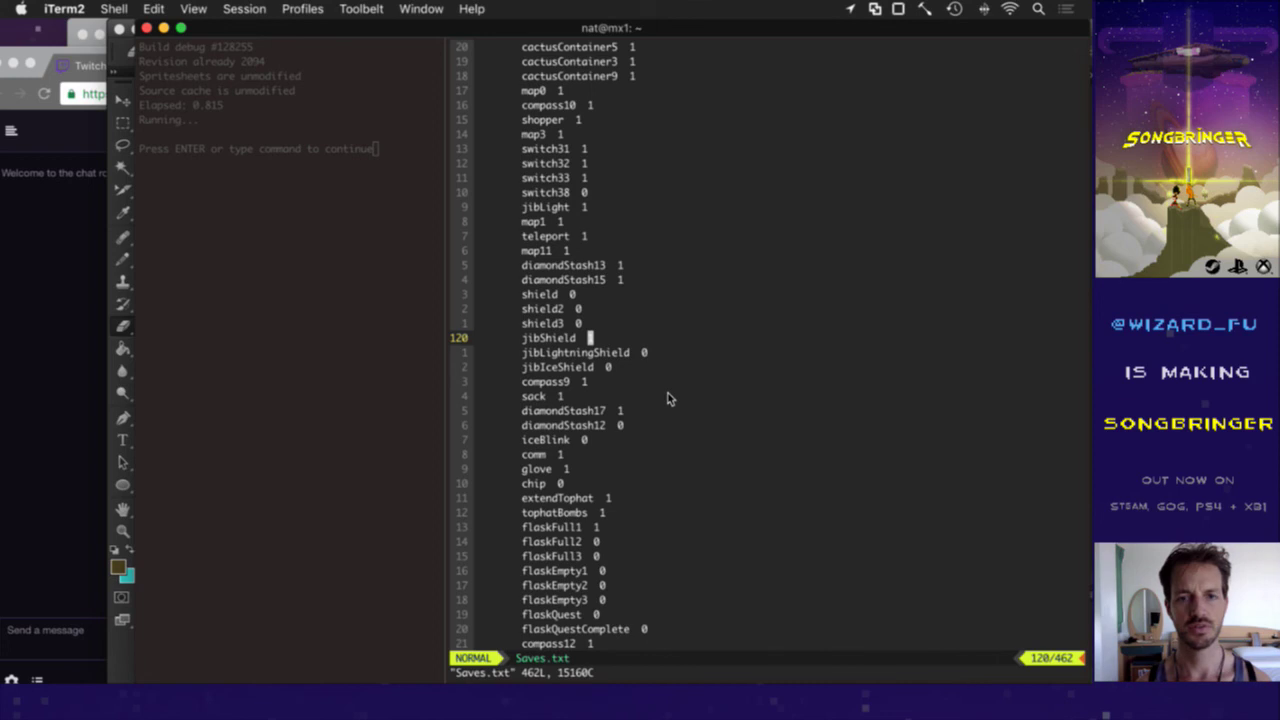
# Step: Examine the general values and first items at the start of Saves.txt, and return to the Jib.txt window
pyautogui.press('super+grave')
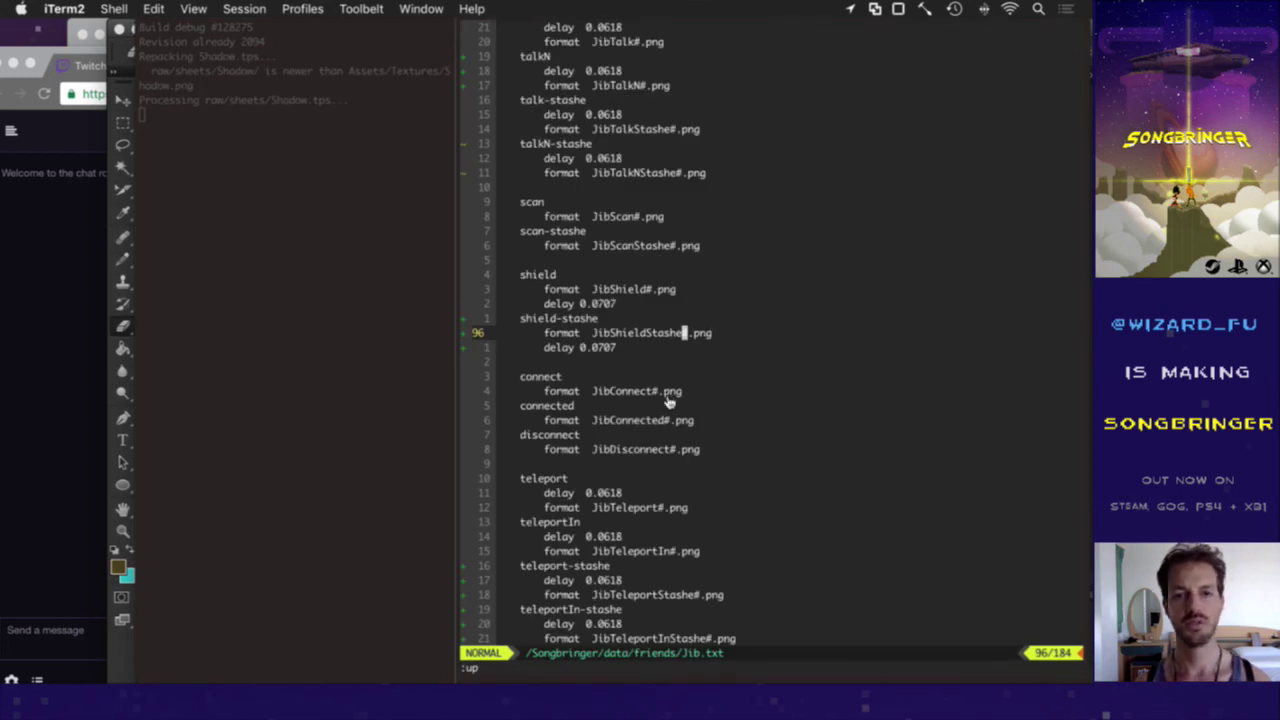
pyautogui.press('super+grave')
pyautogui.press('g')
pyautogui.press('g')
pyautogui.press('j')
pyautogui.press('j')
pyautogui.press('j')
pyautogui.press('j')
pyautogui.press('j')
pyautogui.press('j')
pyautogui.press('j')
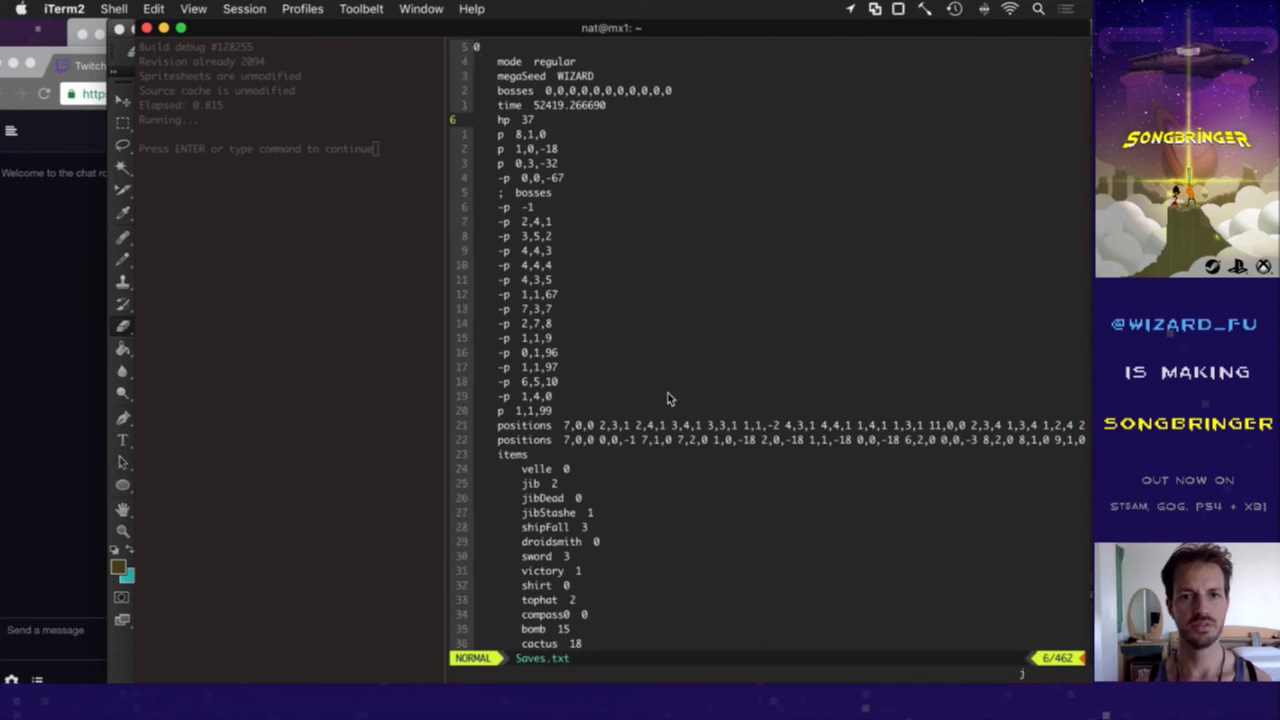
pyautogui.press('super+grave')
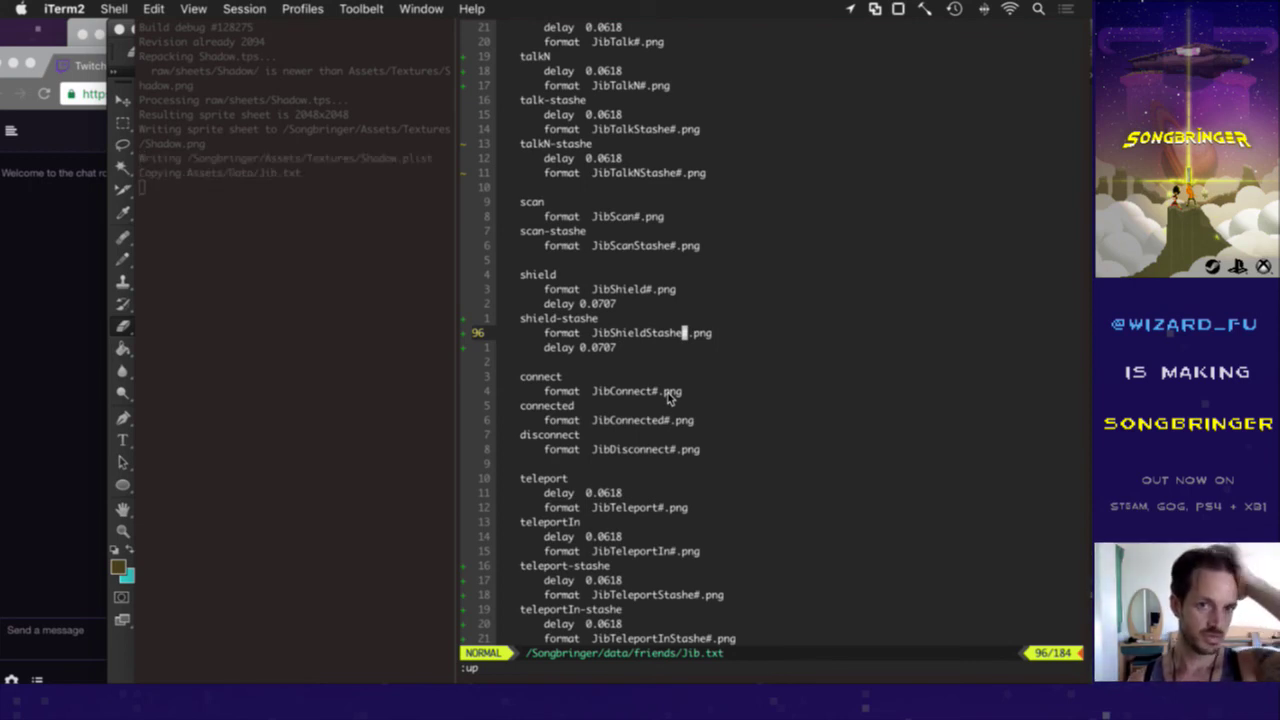
# Step: Run the Songbringer debug build and walk the character around the desert area to test Jib's shield-stashe animation
pyautogui.press('F5')
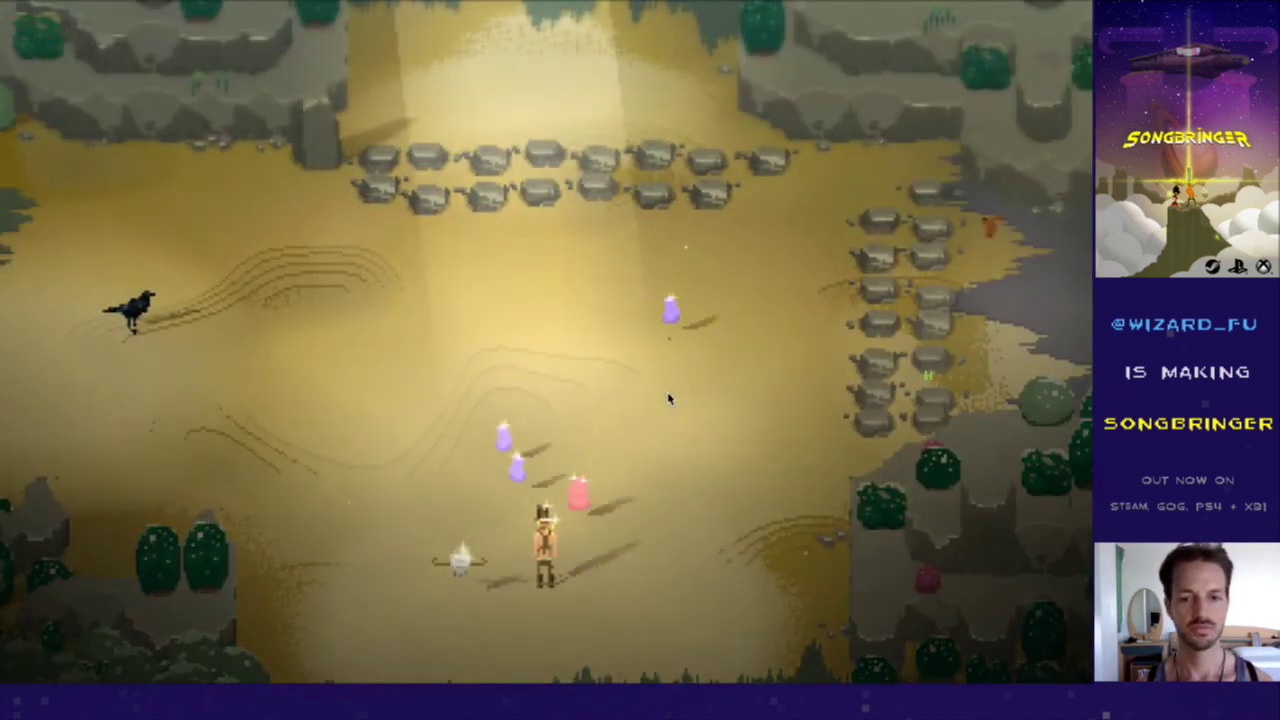
pyautogui.press('w')
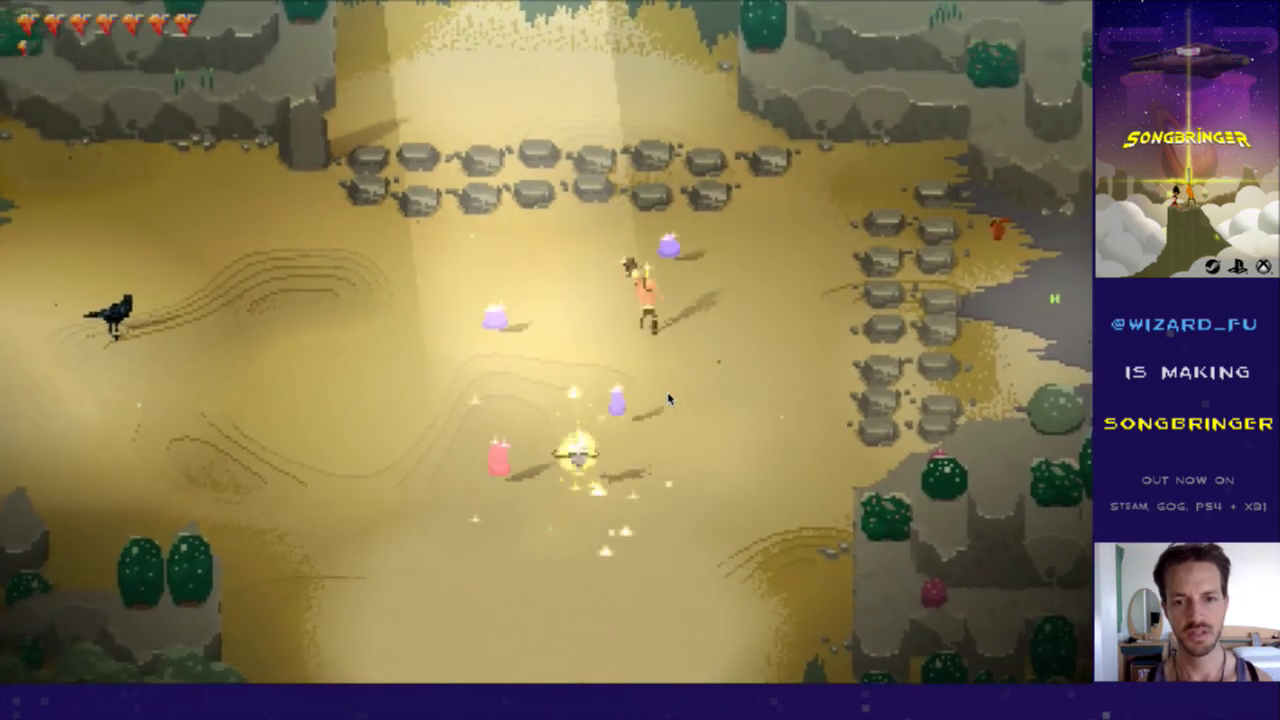
pyautogui.press('d')
pyautogui.press('s')
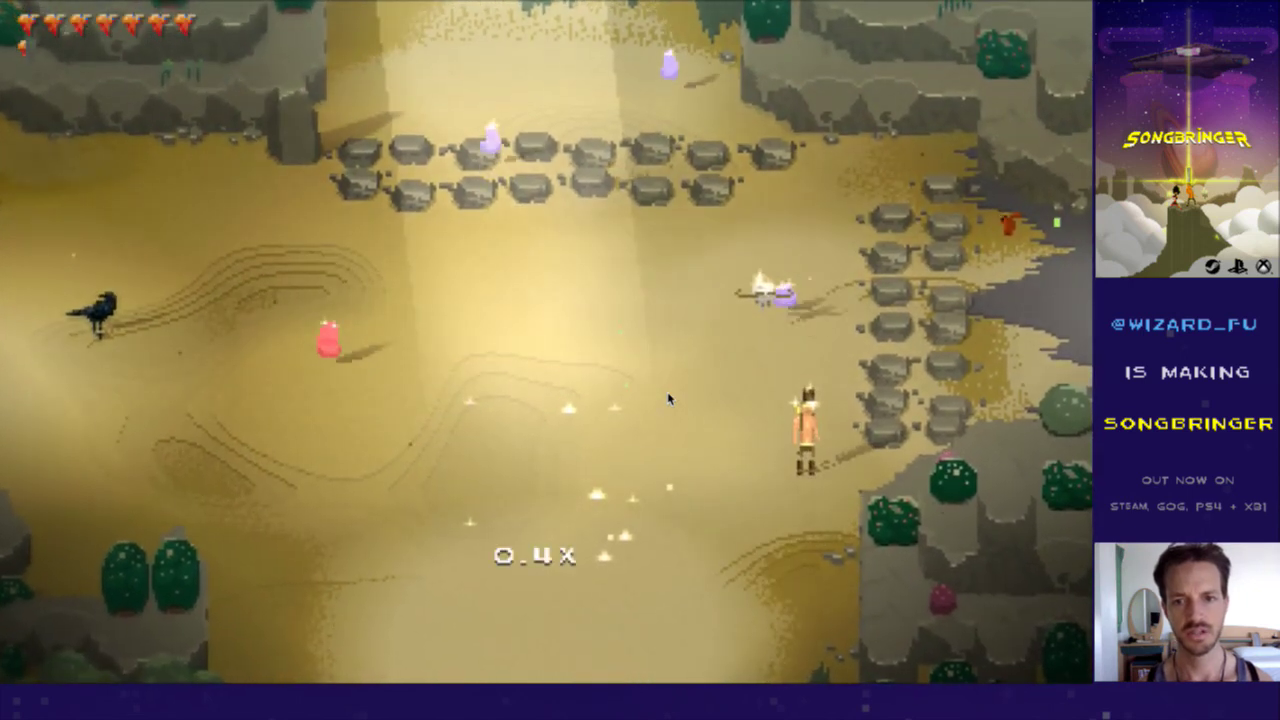
pyautogui.press('w')
pyautogui.press('a')
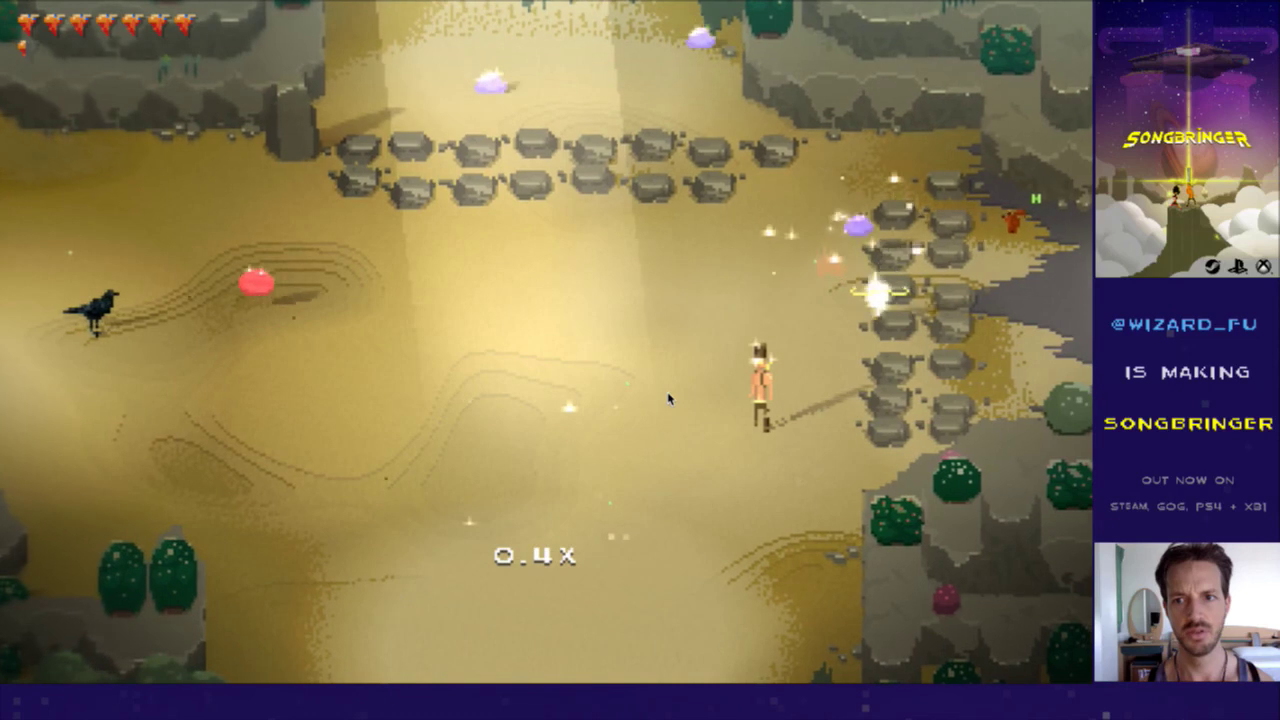
pyautogui.press('w')
pyautogui.press('a')
pyautogui.press('w')
pyautogui.press('a')
pyautogui.press('a')
pyautogui.press('s')
pyautogui.press('d')
pyautogui.press('s')
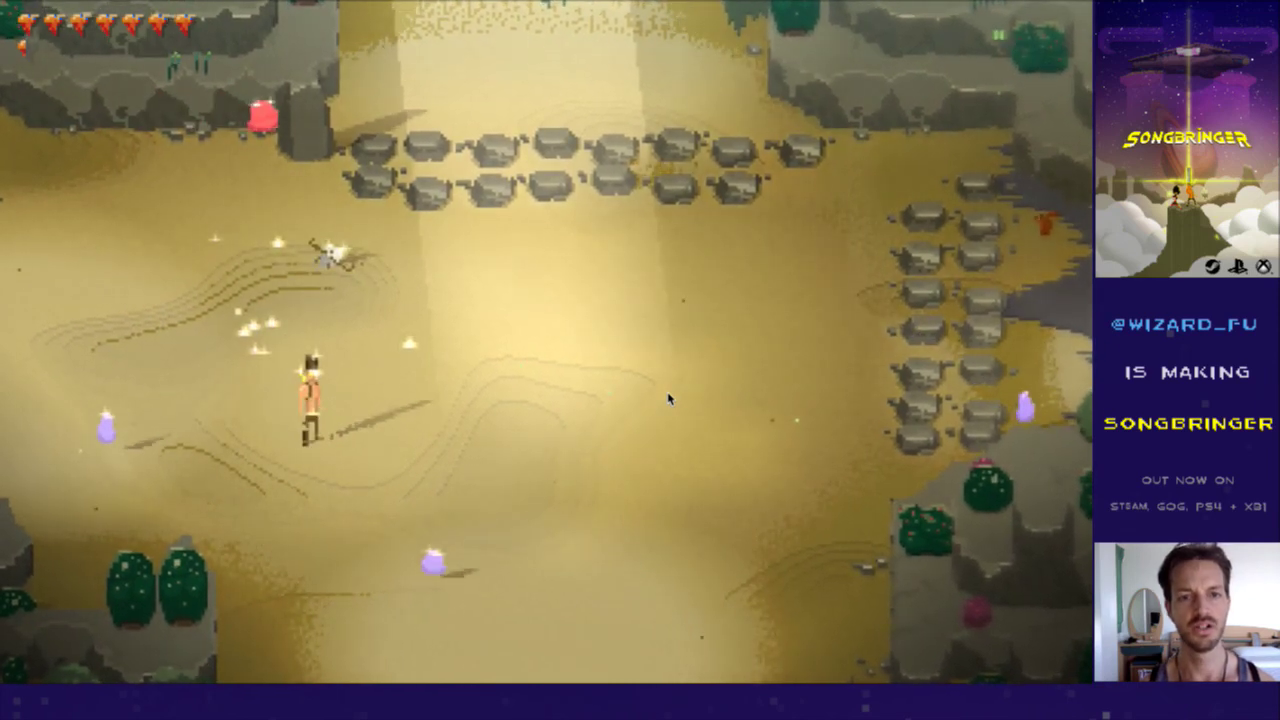
pyautogui.press('d')
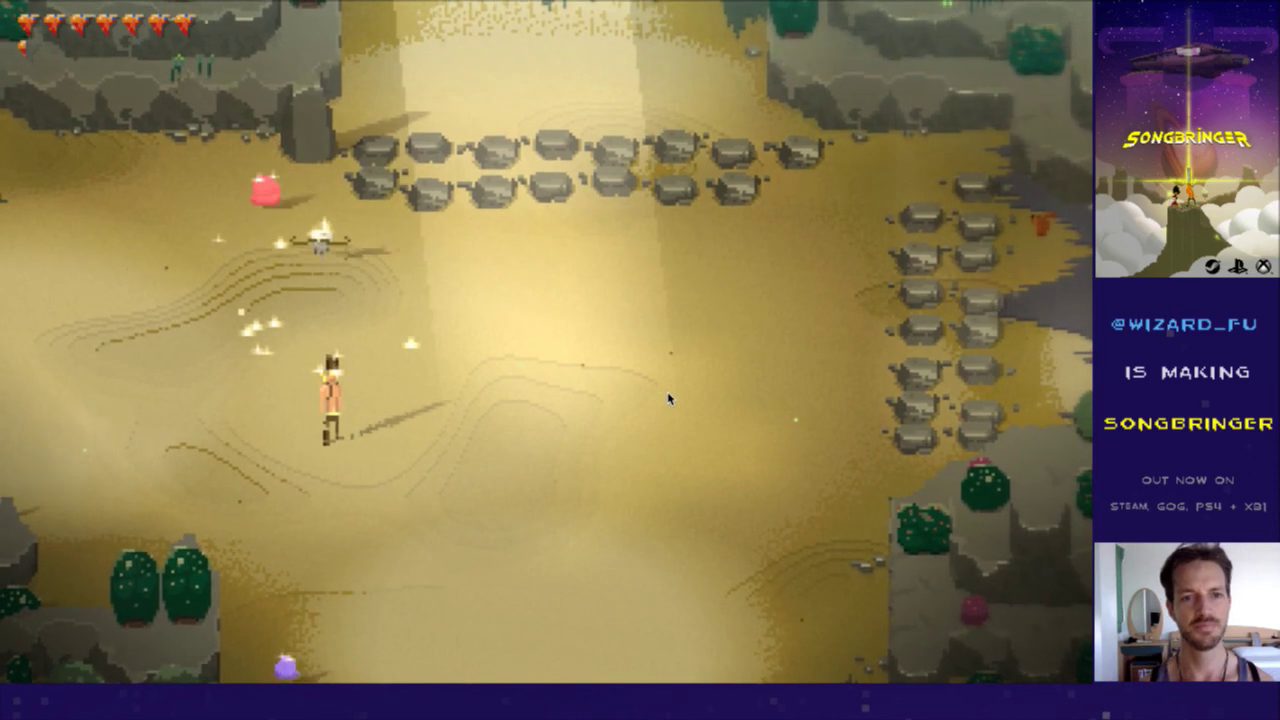
pyautogui.press('d')
pyautogui.press('a')
pyautogui.press('w')
pyautogui.press('w')
pyautogui.press('d')
pyautogui.press('d')
pyautogui.press('s')
pyautogui.press('s')
pyautogui.press('a')
pyautogui.press('s')
pyautogui.press('s')
pyautogui.press('d')
pyautogui.press('d')
pyautogui.press('super+Tab')
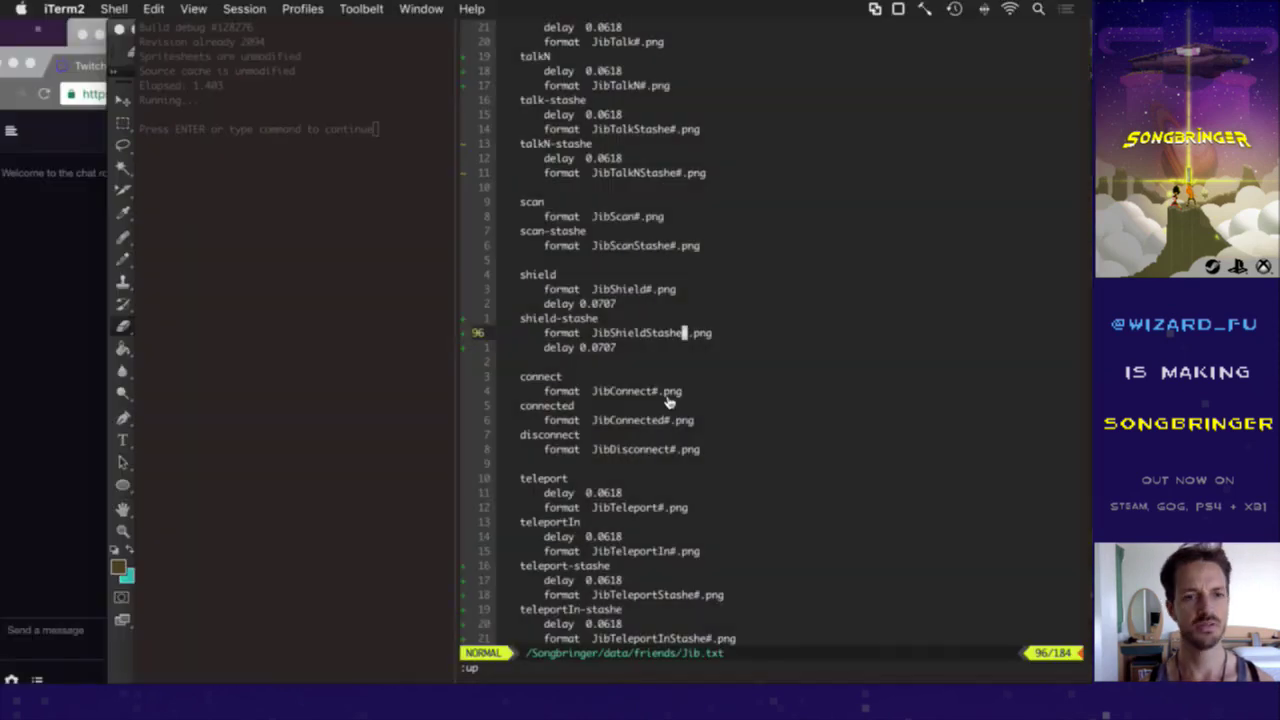
# Step: Switch to Photoshop, close JibShieldStashe.psd, and bring up frame 7 of JibConnectStashe.psd
pyautogui.press('super+Tab')
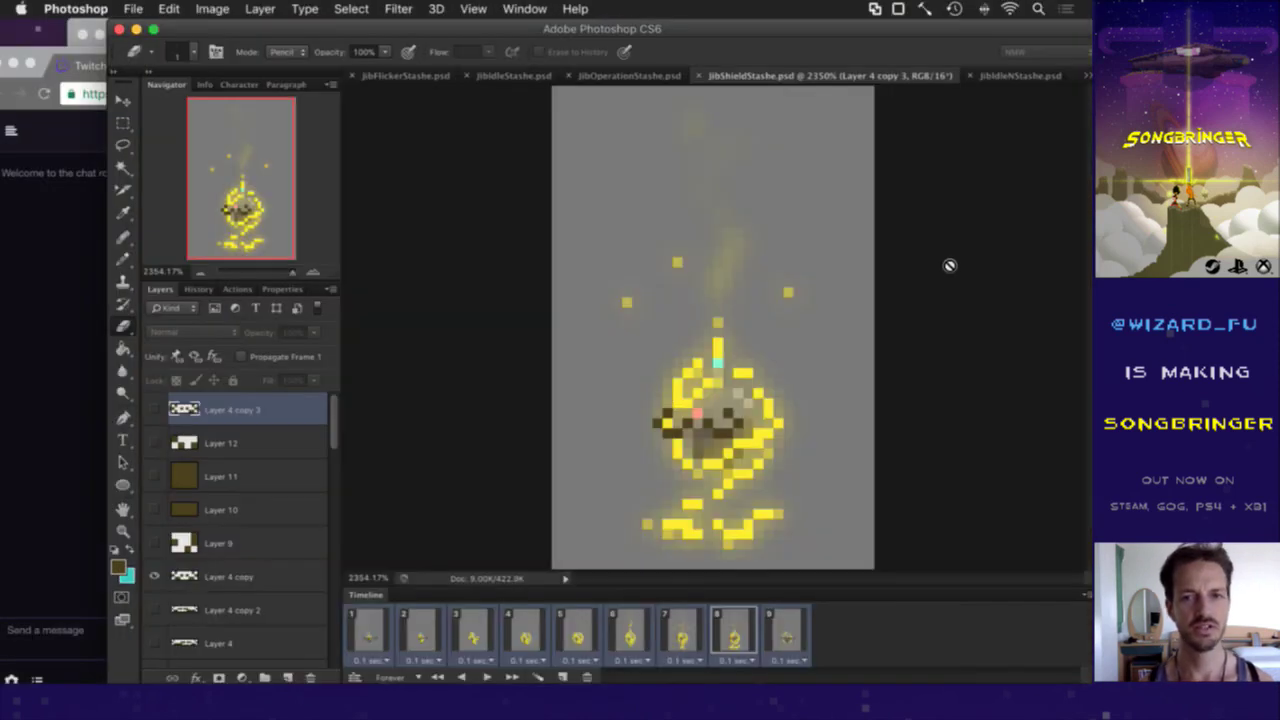
pyautogui.press('super+w')
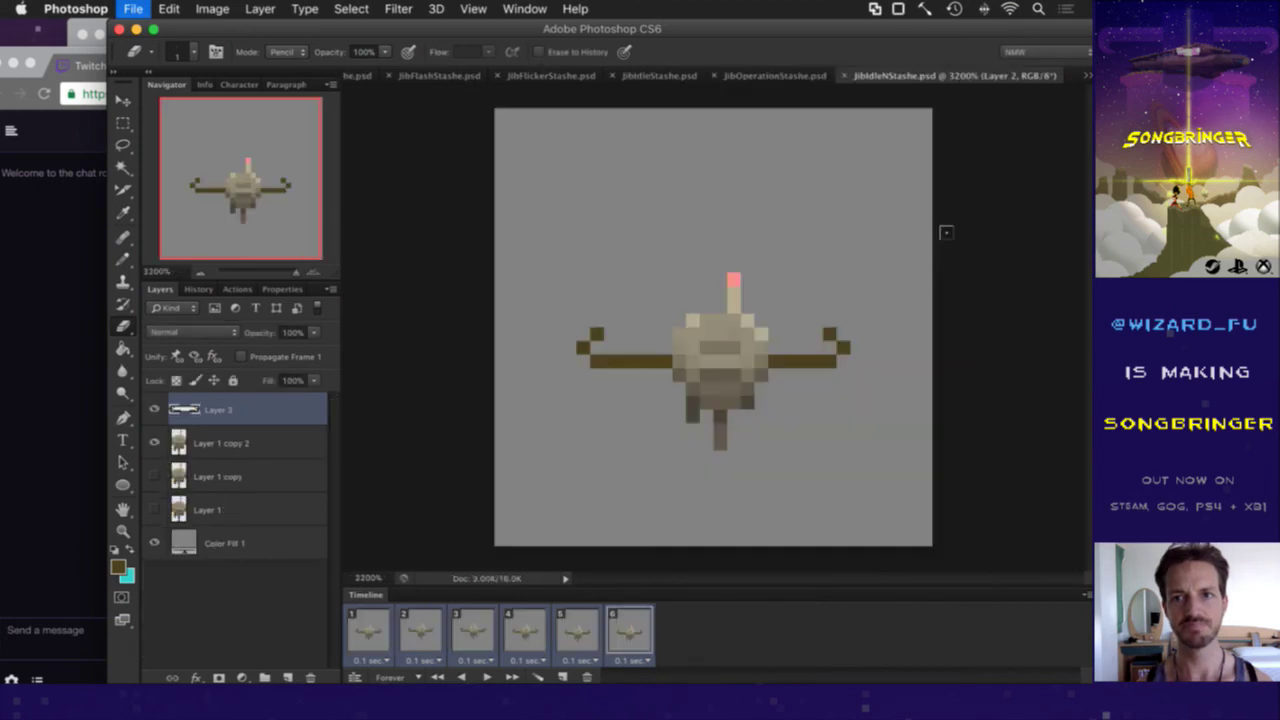
pyautogui.click(1087, 75)
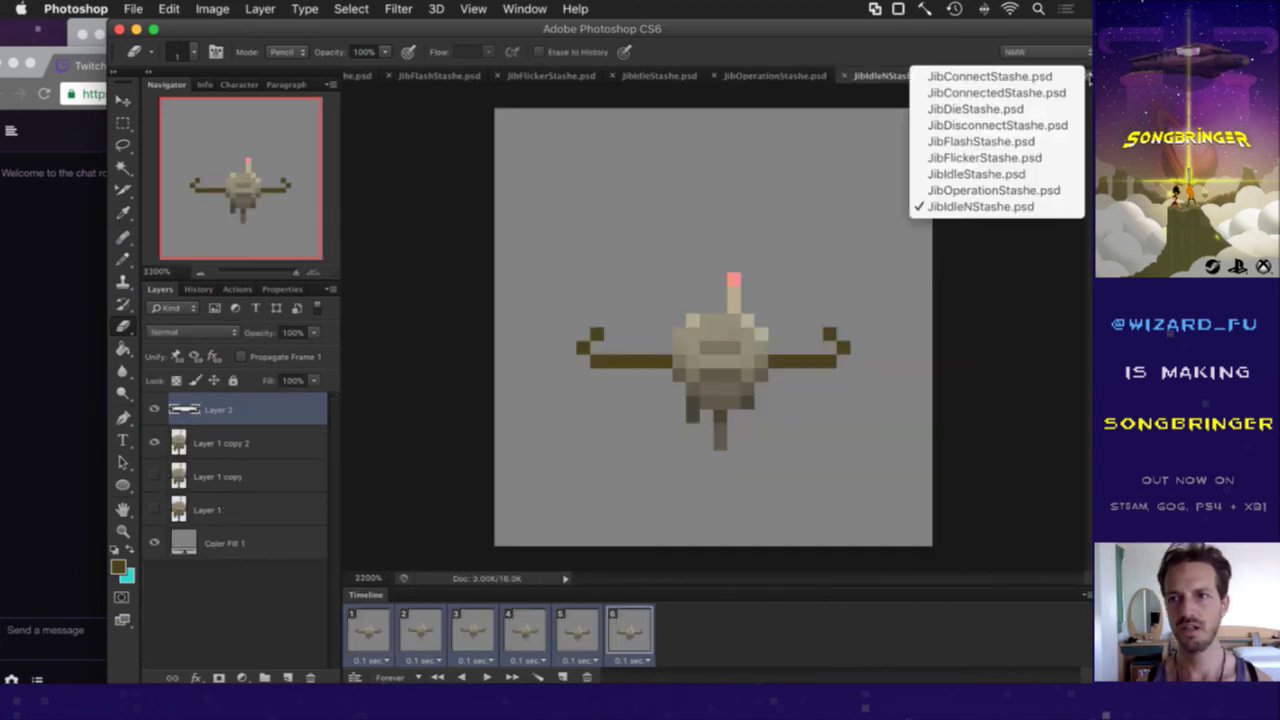
pyautogui.click(1008, 80)
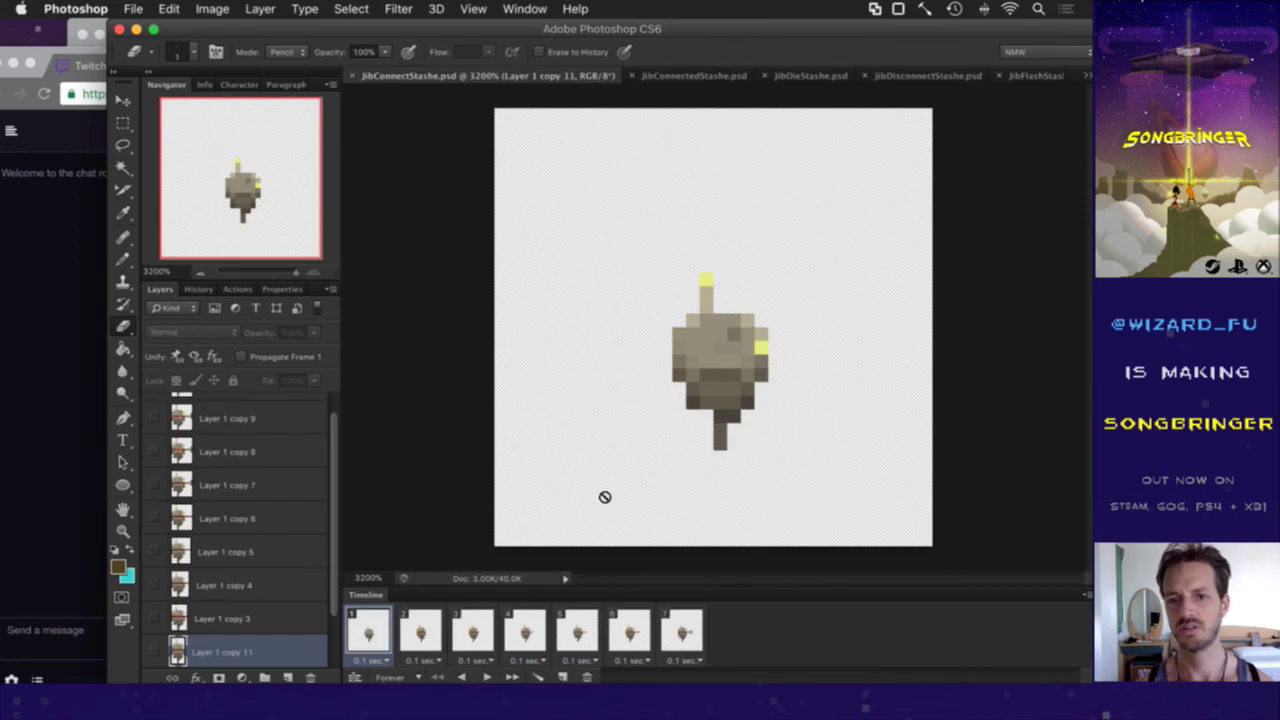
pyautogui.click(681, 634)
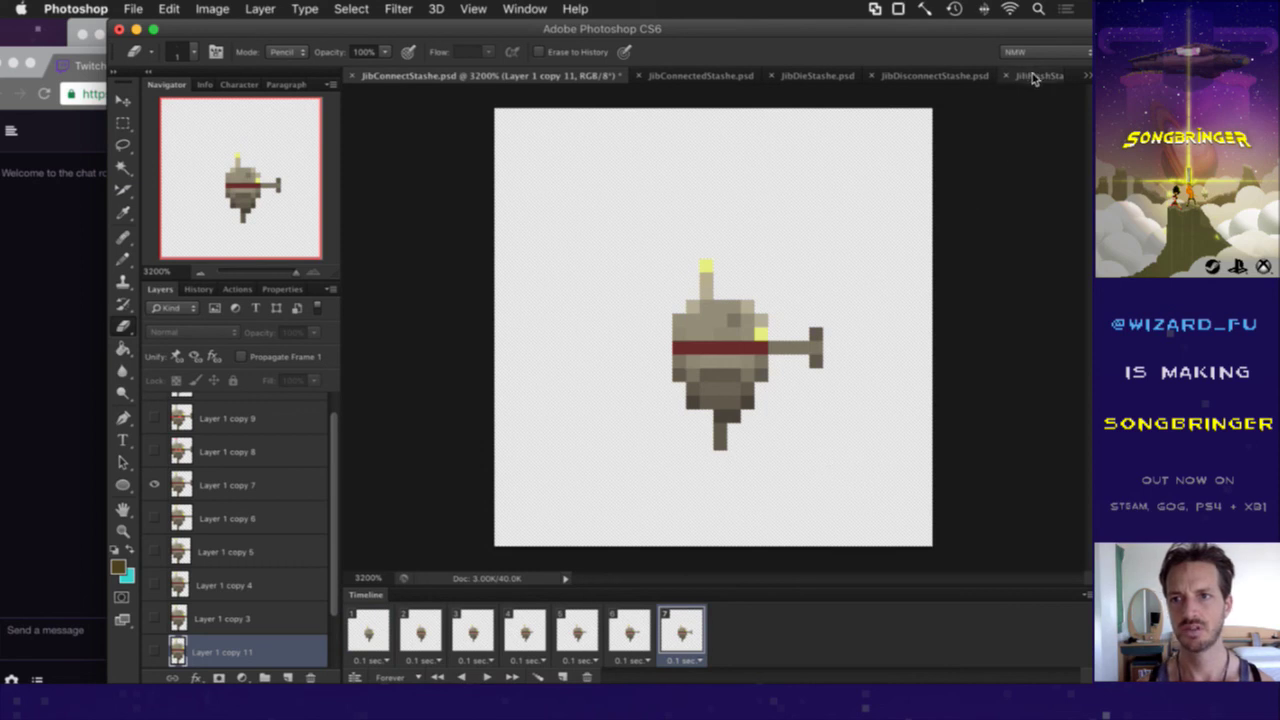
pyautogui.click(1087, 75)
pyautogui.click(955, 353)
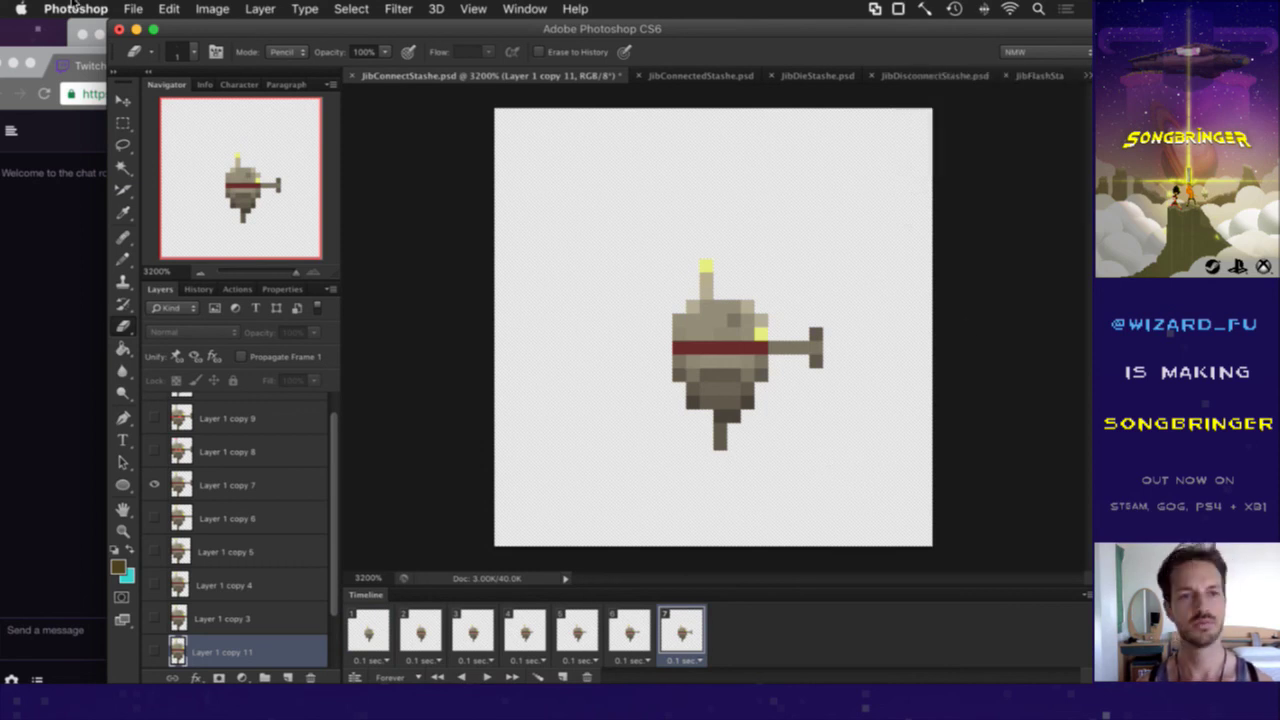
# Step: Reopen the recent file JibShieldStashe.psd, go to animation frame 2, and select the arm layer Layer 4 copy
pyautogui.click(133, 8)
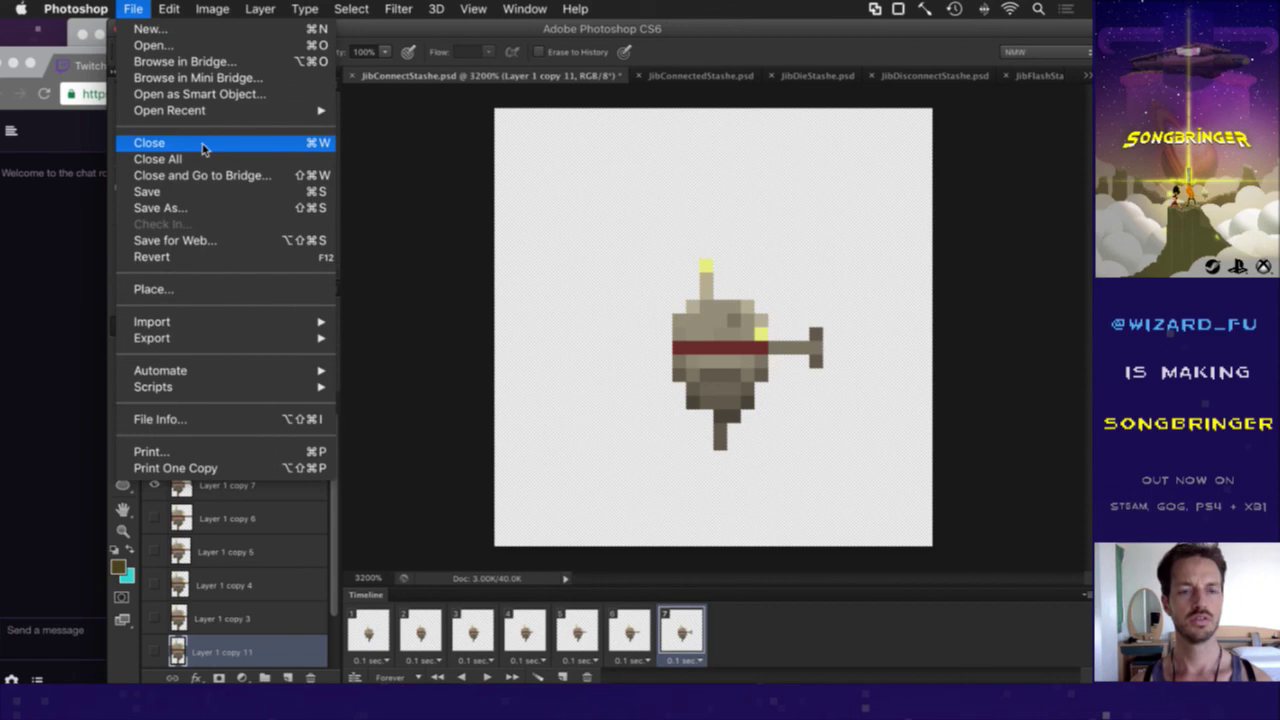
pyautogui.moveTo(266, 110)
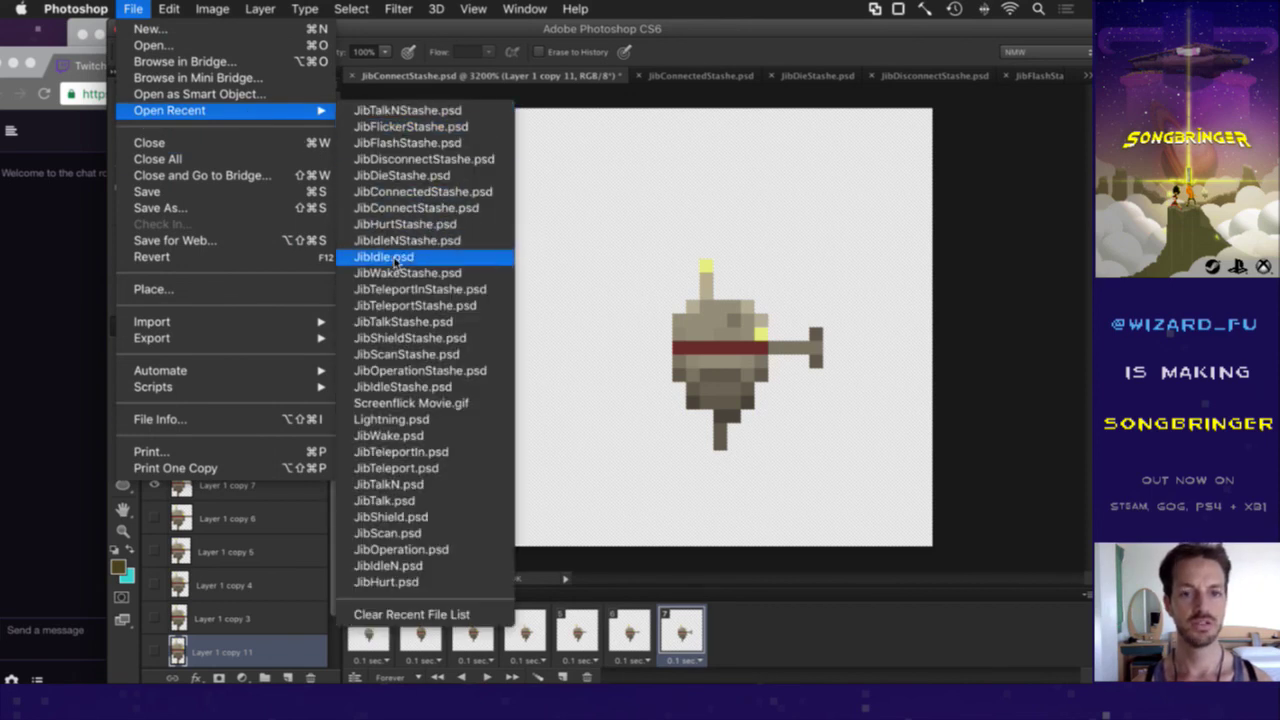
pyautogui.click(402, 338)
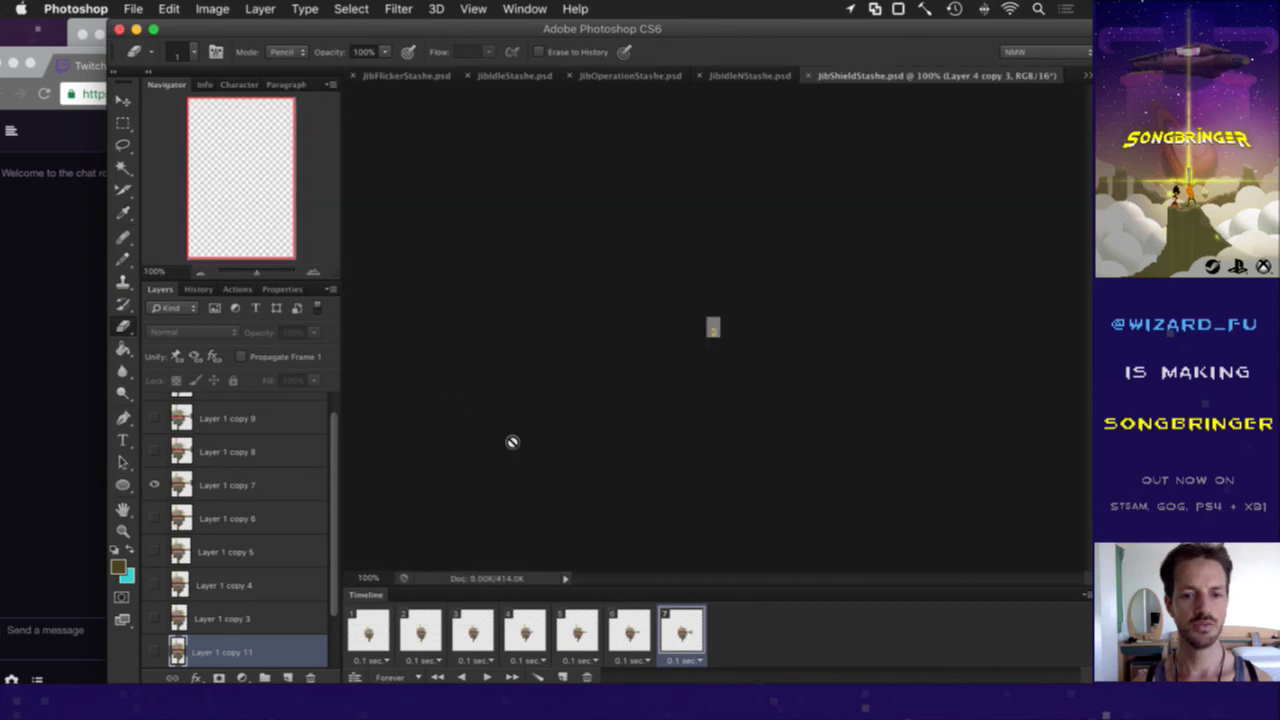
pyautogui.press('super+0')
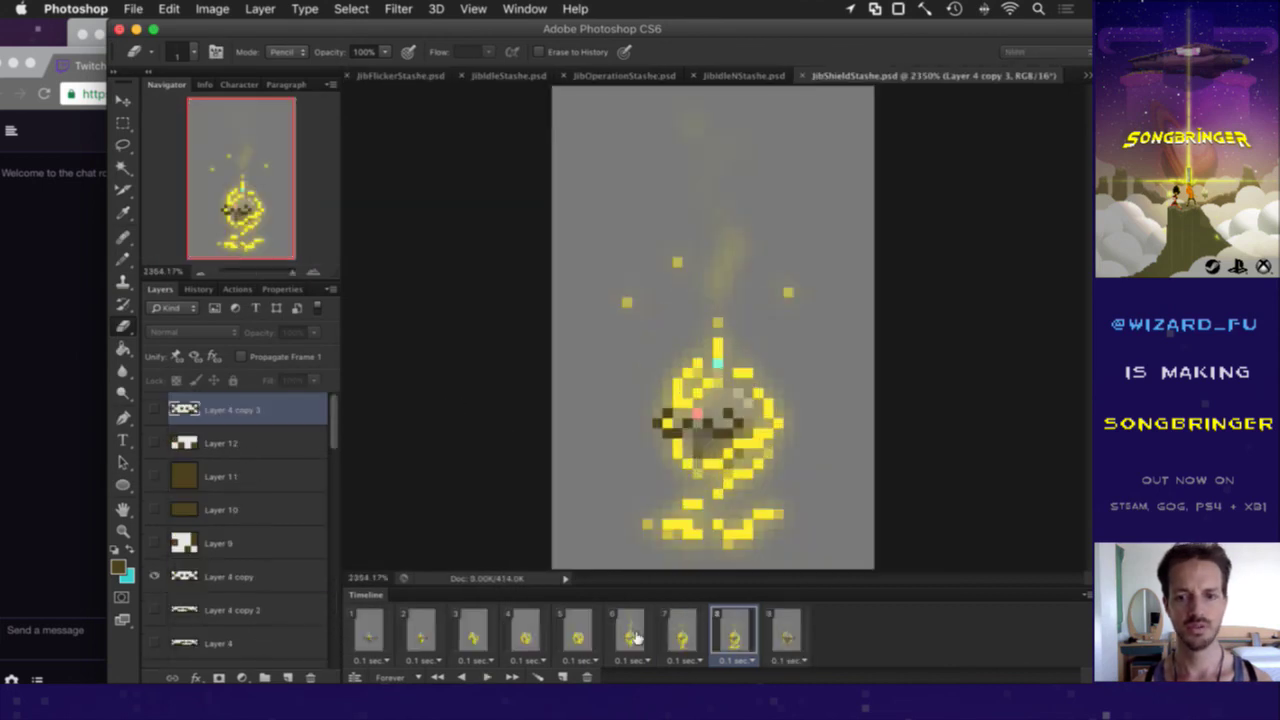
pyautogui.click(411, 626)
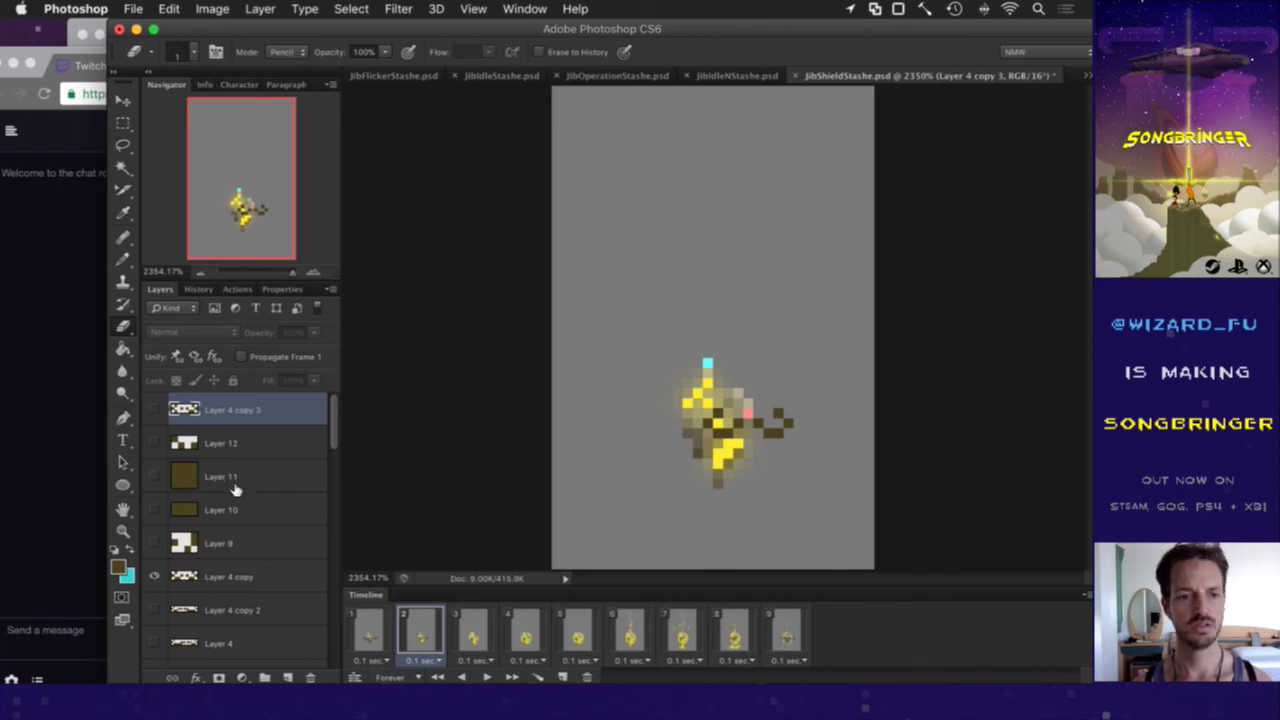
pyautogui.click(203, 563)
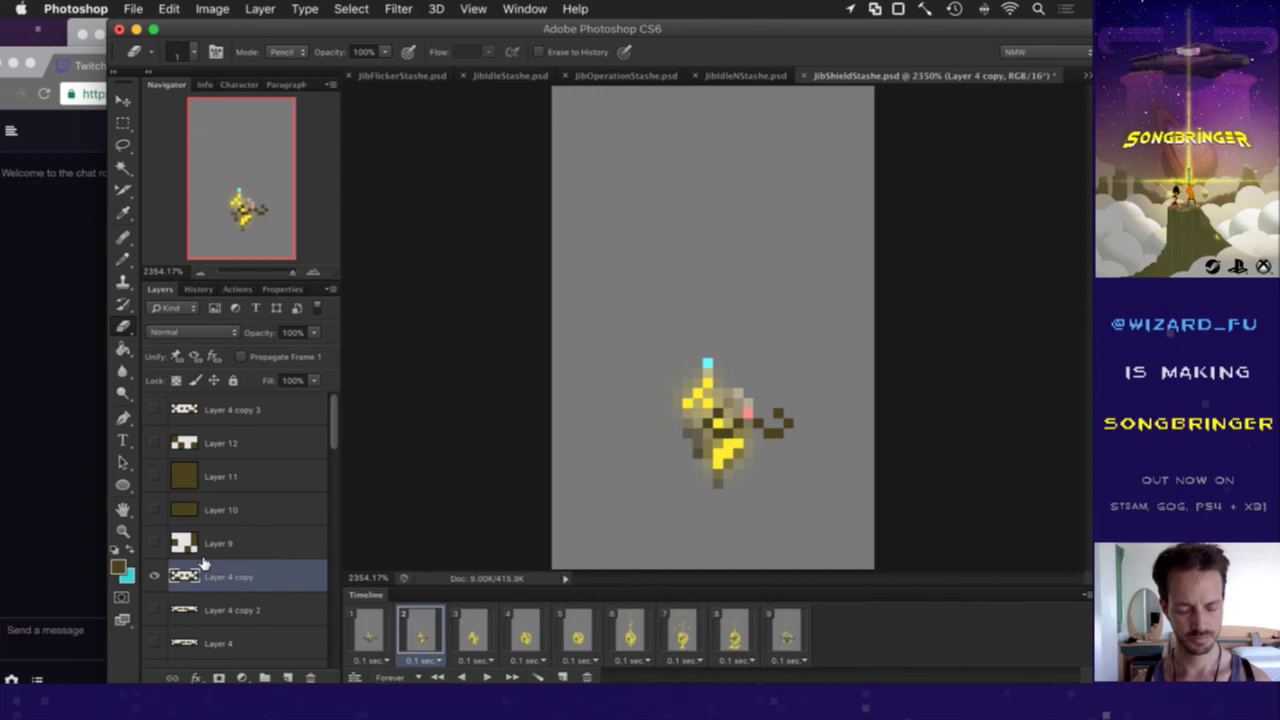
# Step: Duplicate Layer 4 copy into the JibConnectStashe.psd document
pyautogui.rightClick(237, 577)
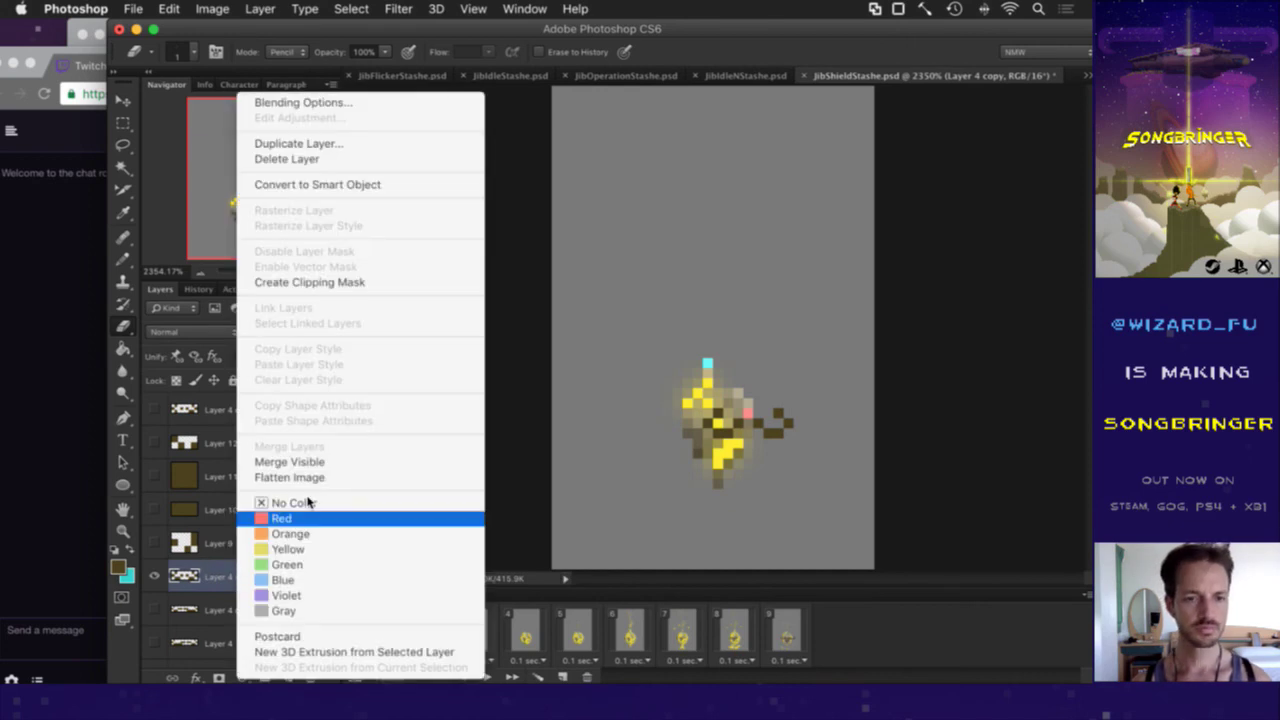
pyautogui.click(345, 143)
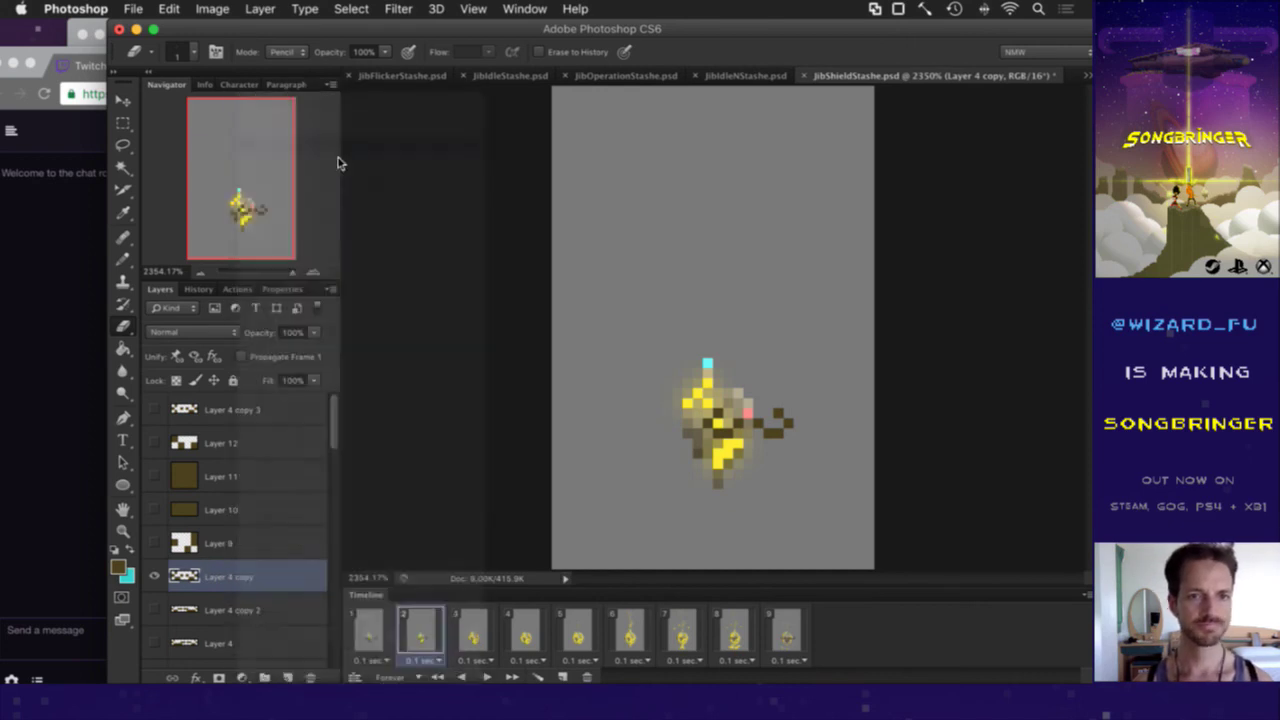
pyautogui.click(569, 352)
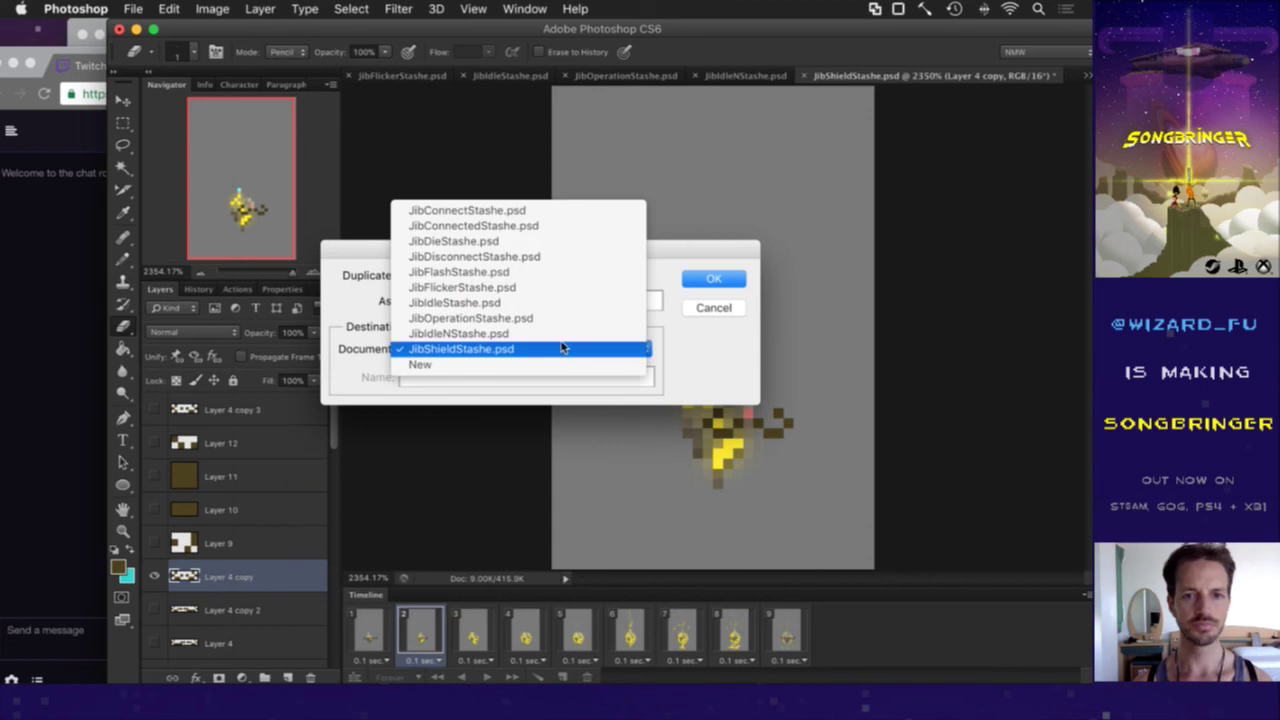
pyautogui.click(565, 210)
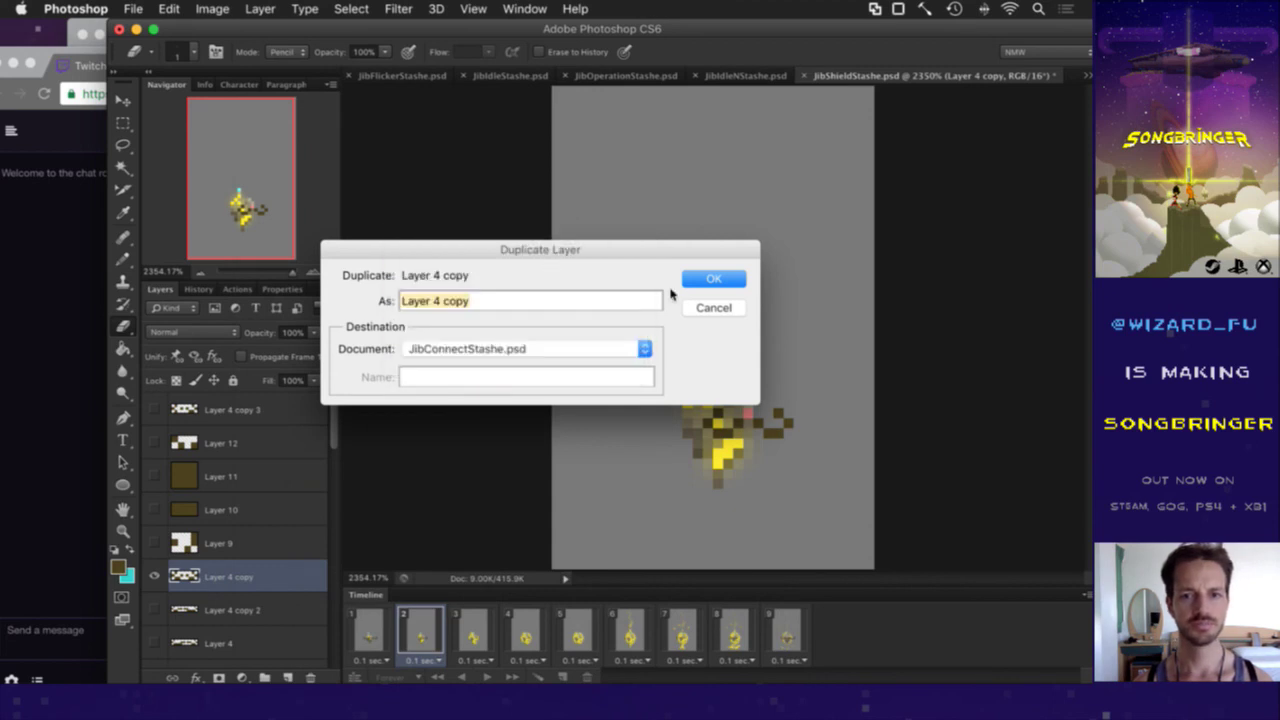
pyautogui.click(710, 280)
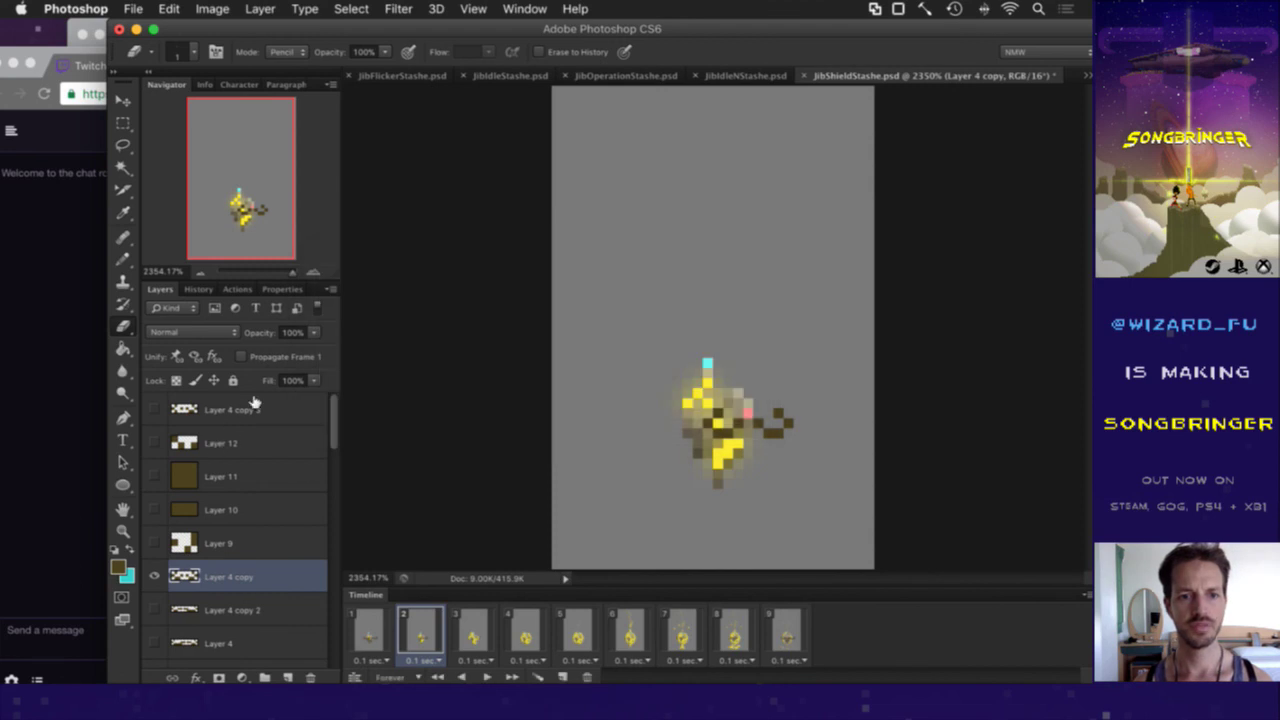
# Step: Duplicate Layer 4 copy into the JibConnectedStashe.psd document
pyautogui.click(253, 410)
pyautogui.rightClick(222, 578)
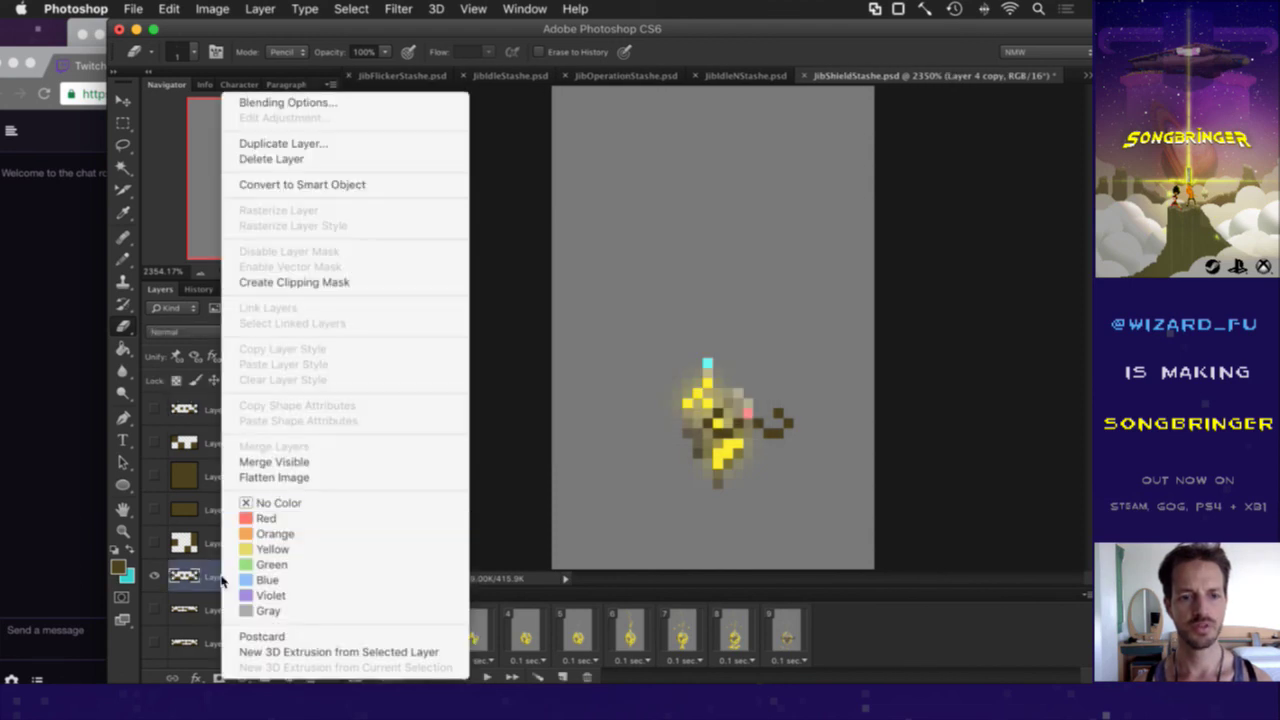
pyautogui.click(373, 146)
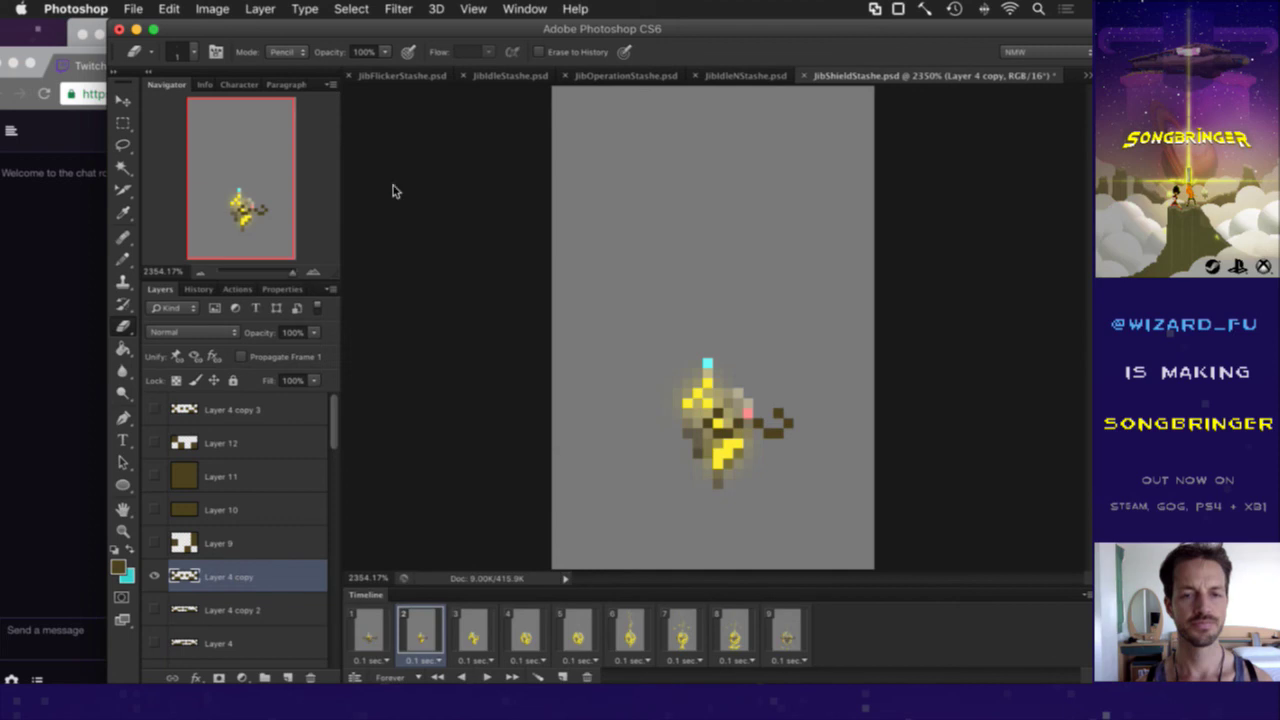
pyautogui.click(520, 349)
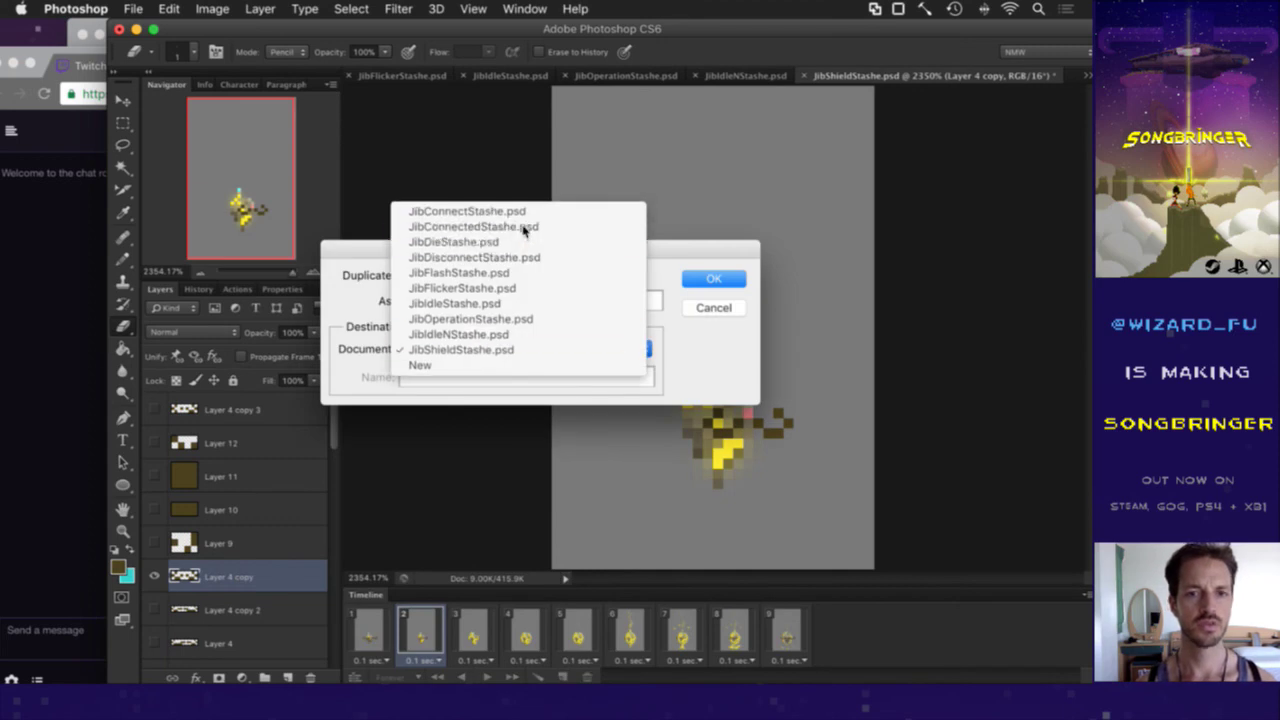
pyautogui.click(545, 226)
pyautogui.click(705, 282)
# Step: Duplicate Layer 4 copy into the JibDisconnectStashe.psd document, and close JibShieldStashe.psd
pyautogui.rightClick(205, 565)
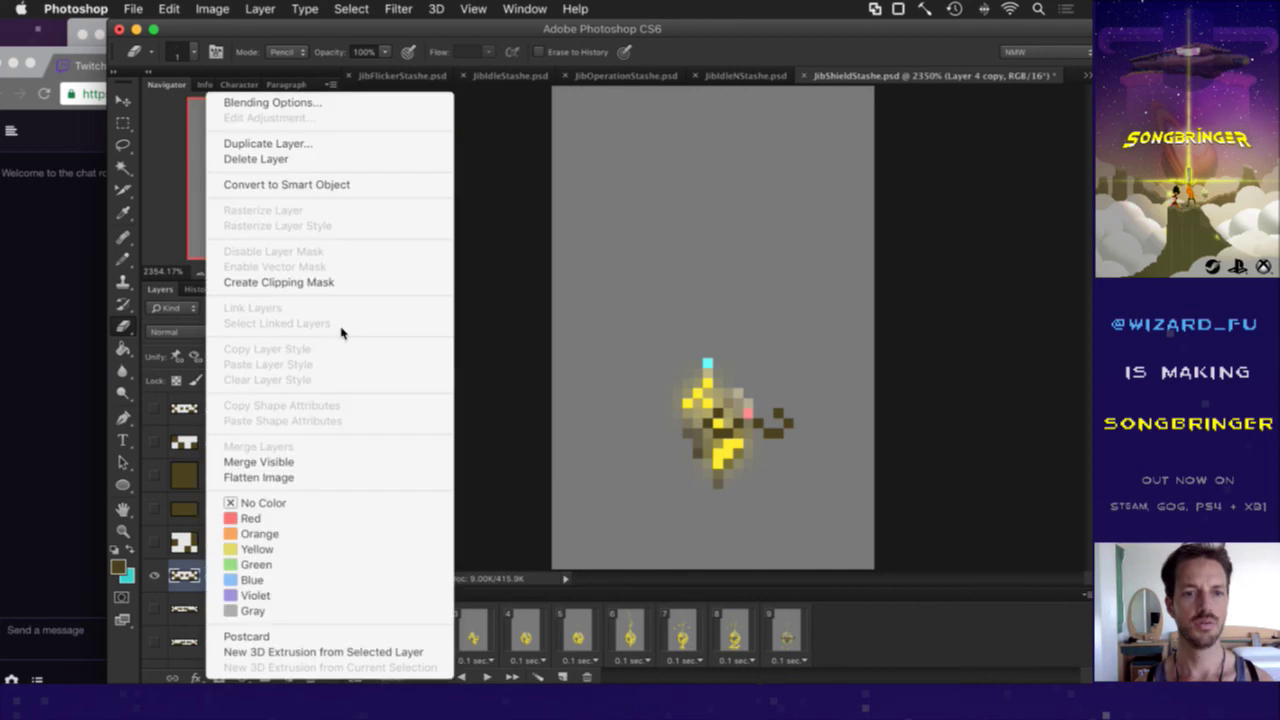
pyautogui.click(325, 145)
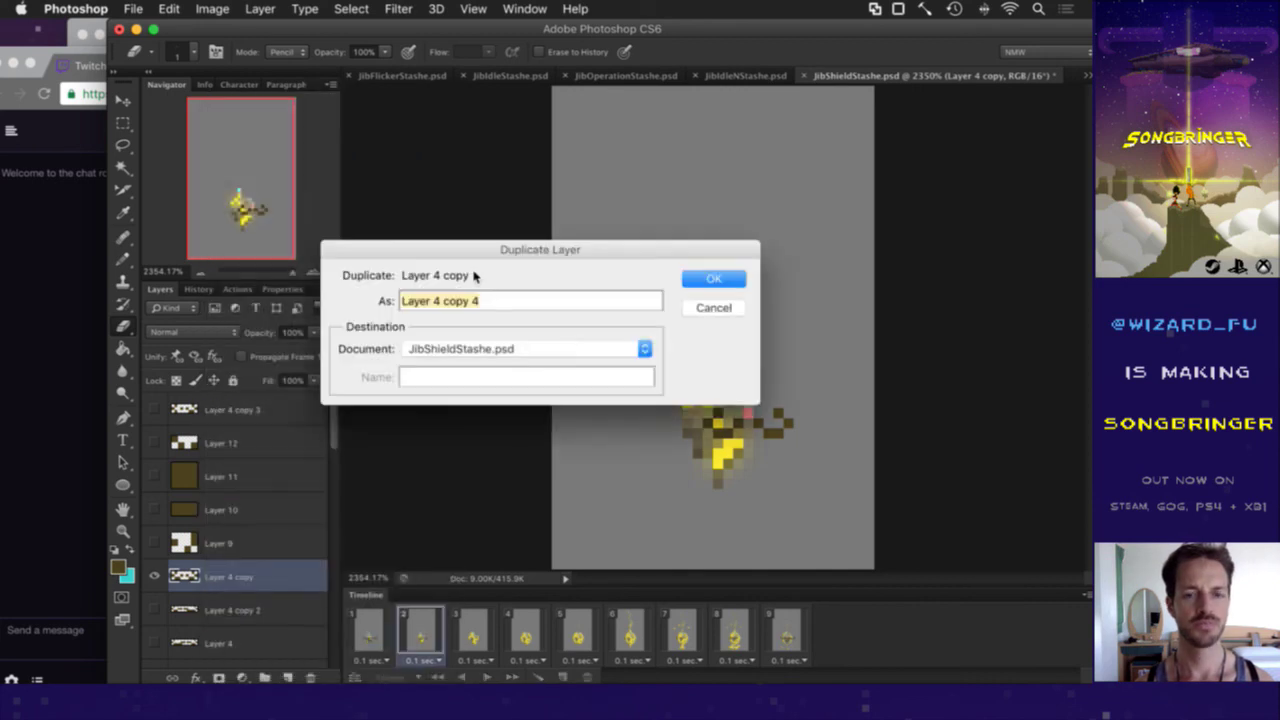
pyautogui.click(500, 348)
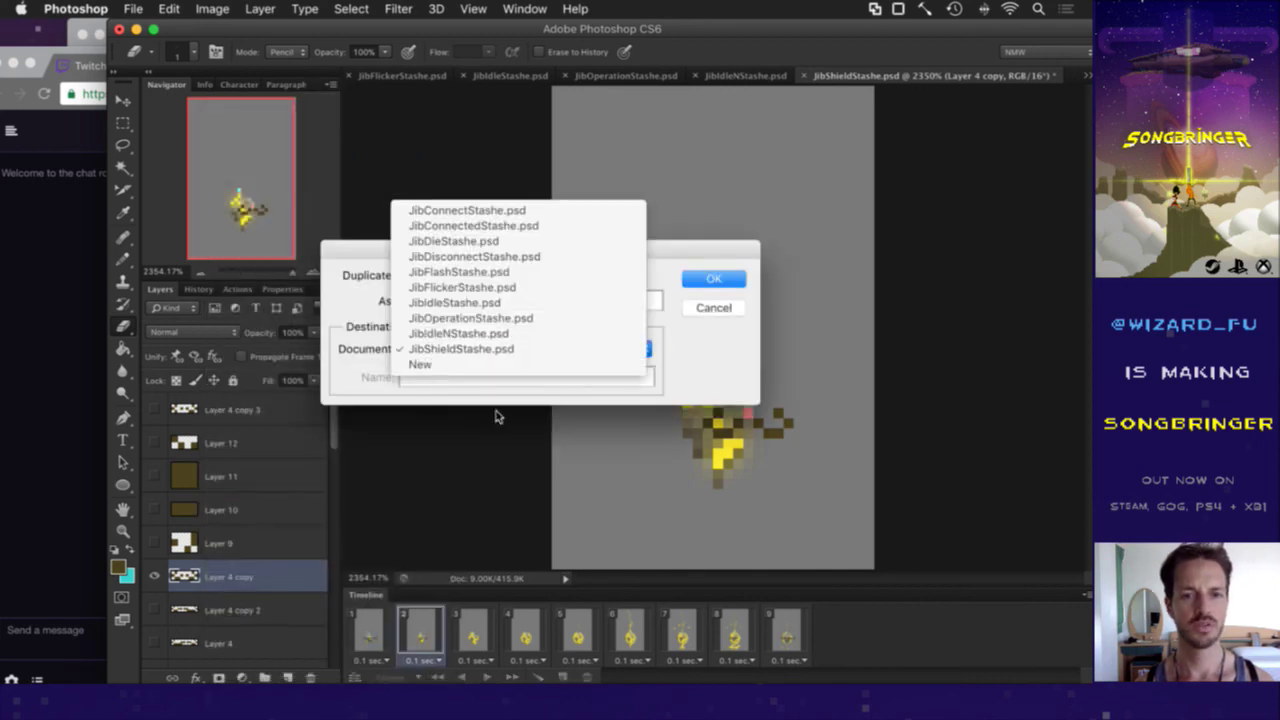
pyautogui.click(530, 256)
pyautogui.press('Return')
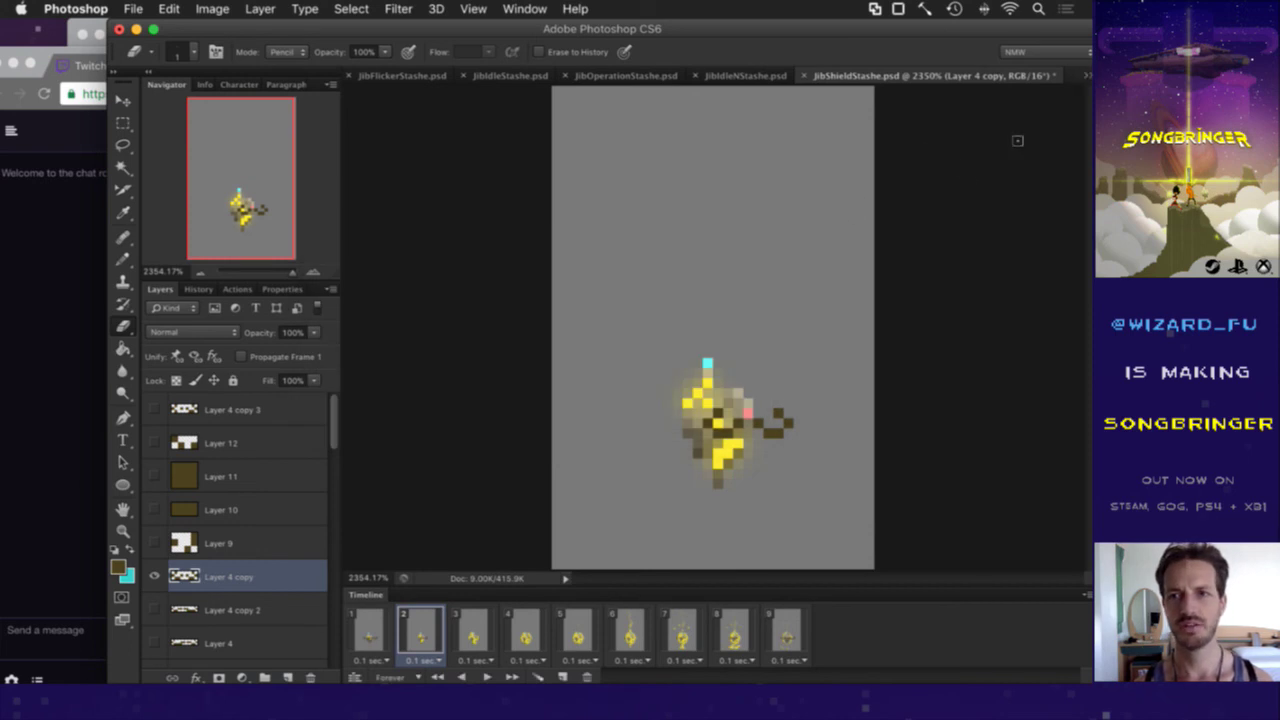
pyautogui.press('super+w')
pyautogui.click(506, 258)
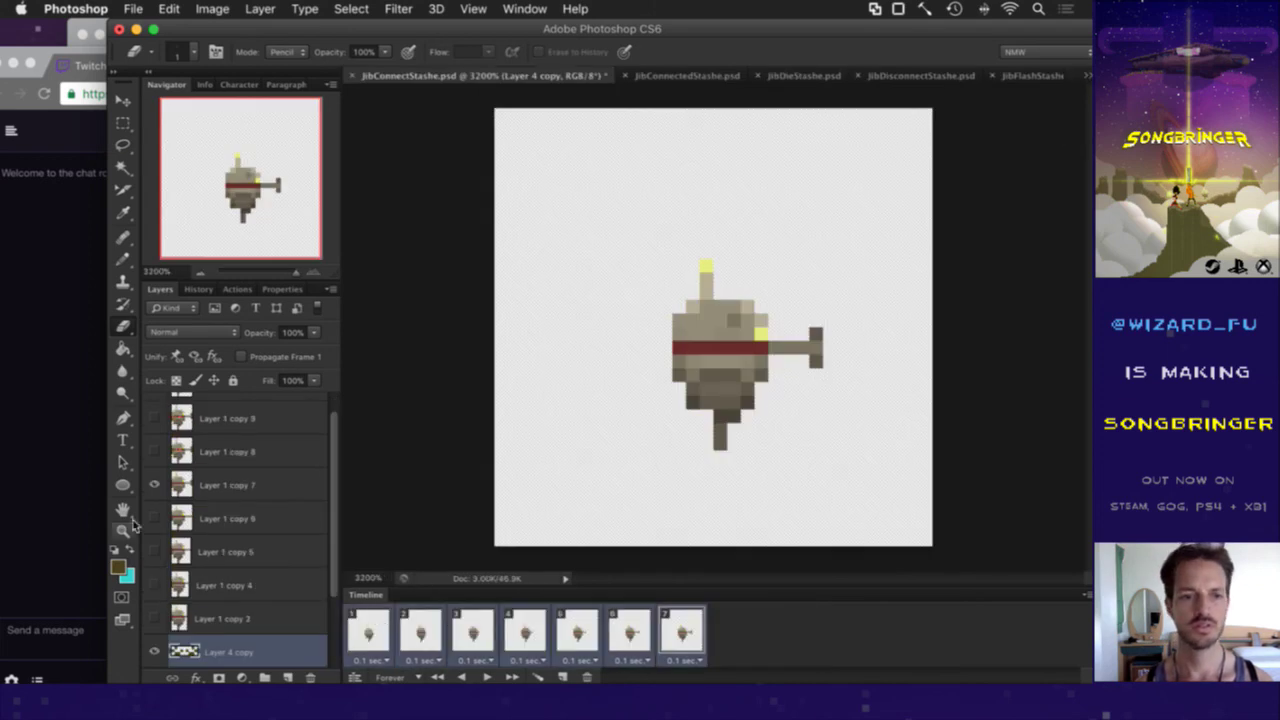
# Step: In JibConnectStashe.psd, move Layer 4 copy to the top of the layer stack and make Color Fill 1 visible
pyautogui.scroll(2, 185, 512)
pyautogui.scroll(-2, 185, 512)
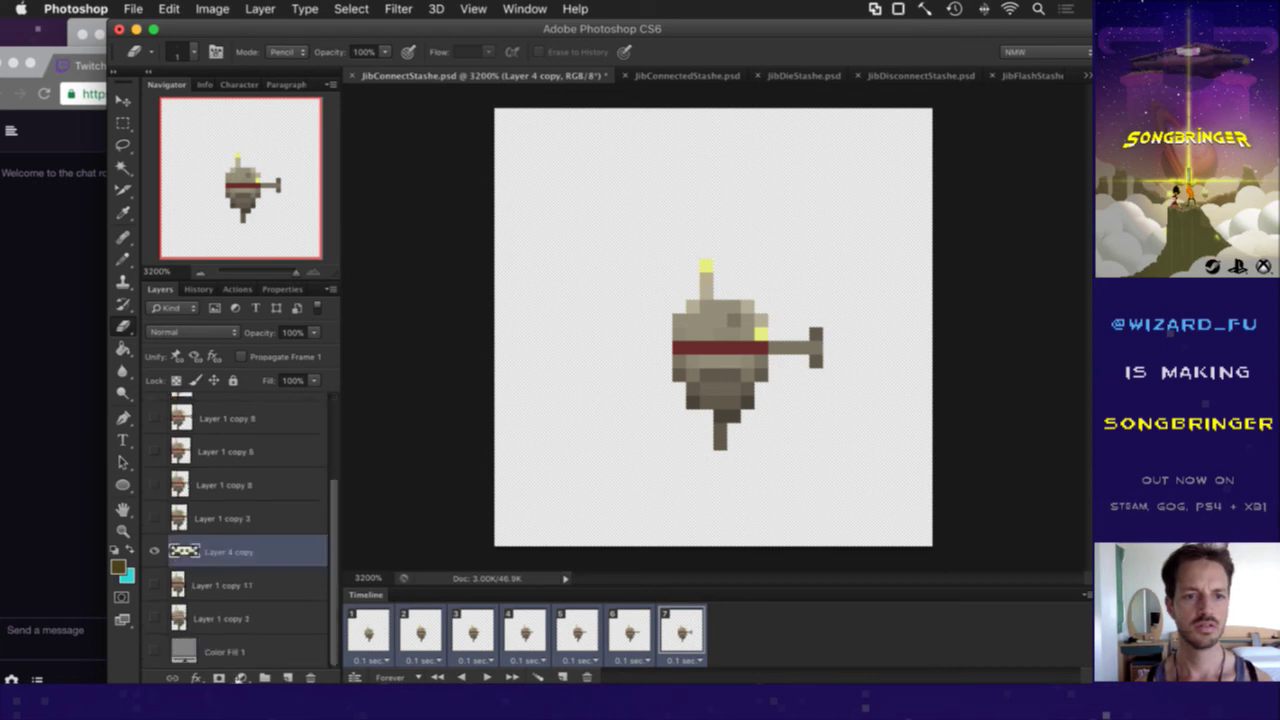
pyautogui.moveTo(205, 555); pyautogui.dragTo(222, 409)
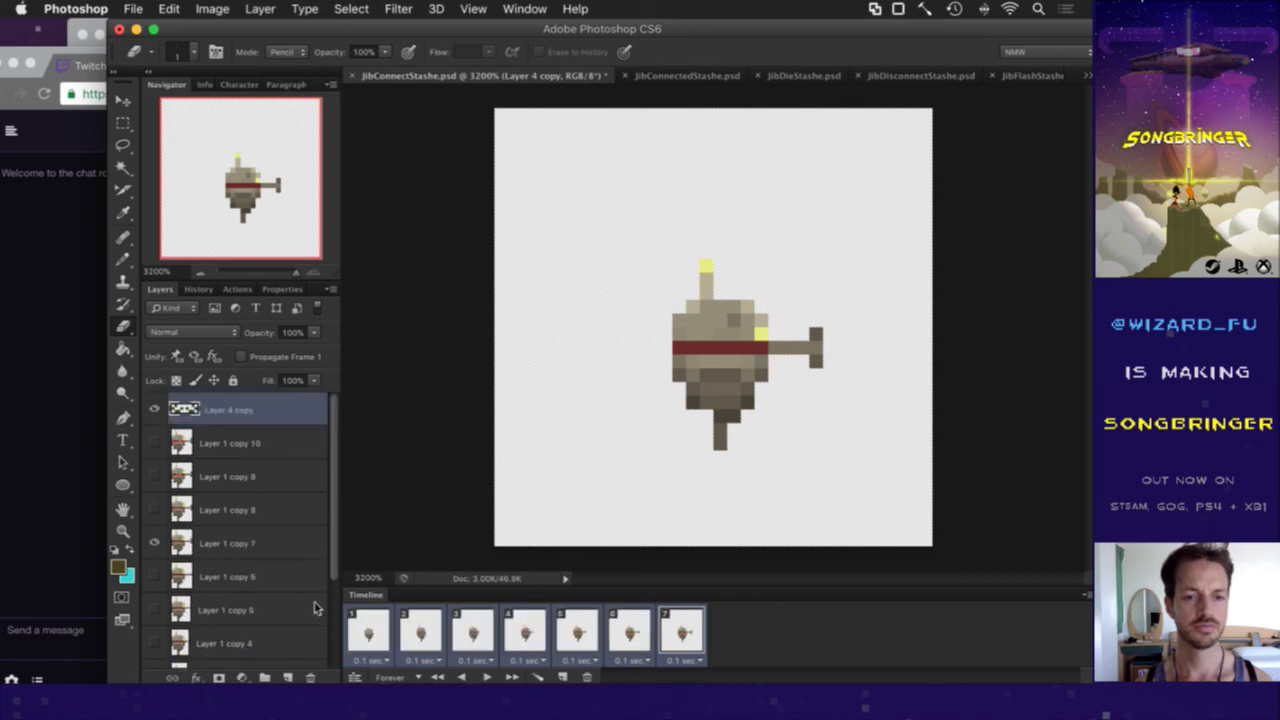
pyautogui.scroll(-3, 314, 606)
pyautogui.click(155, 647)
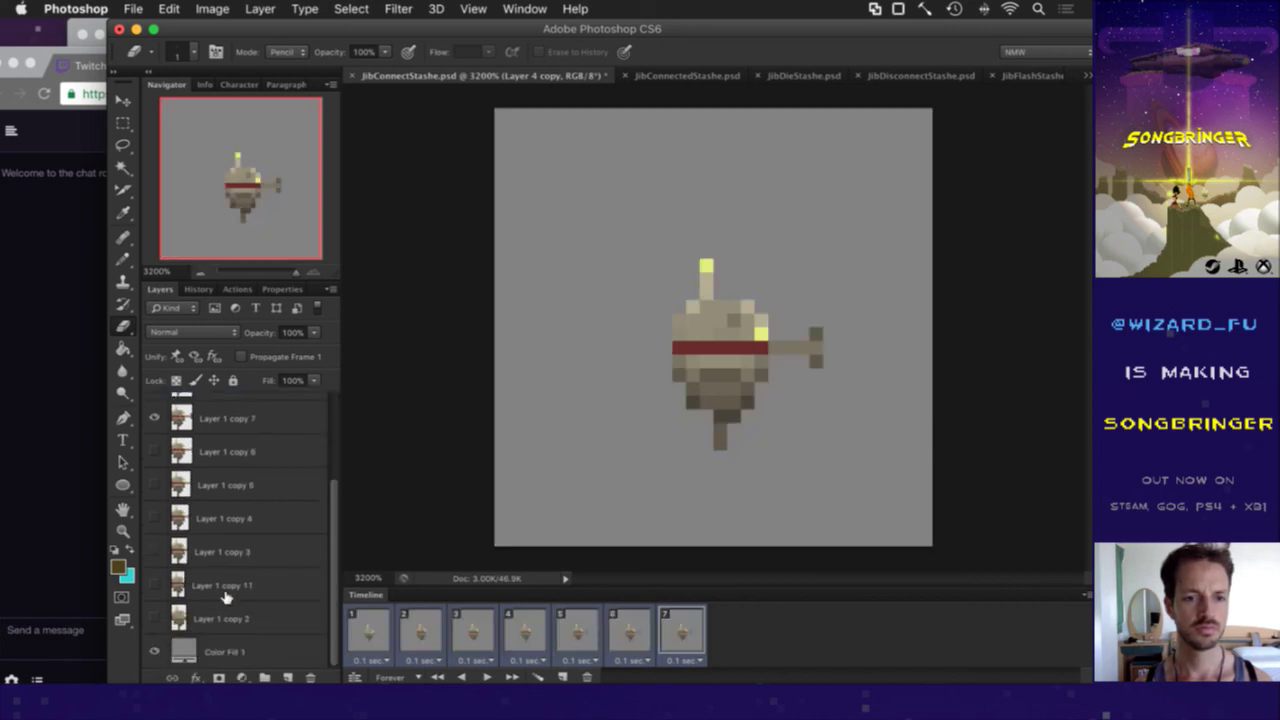
# Step: Move Layer 4 copy up from below the canvas so the arms lie across Jib's body at the red band
pyautogui.scroll(3, 229, 594)
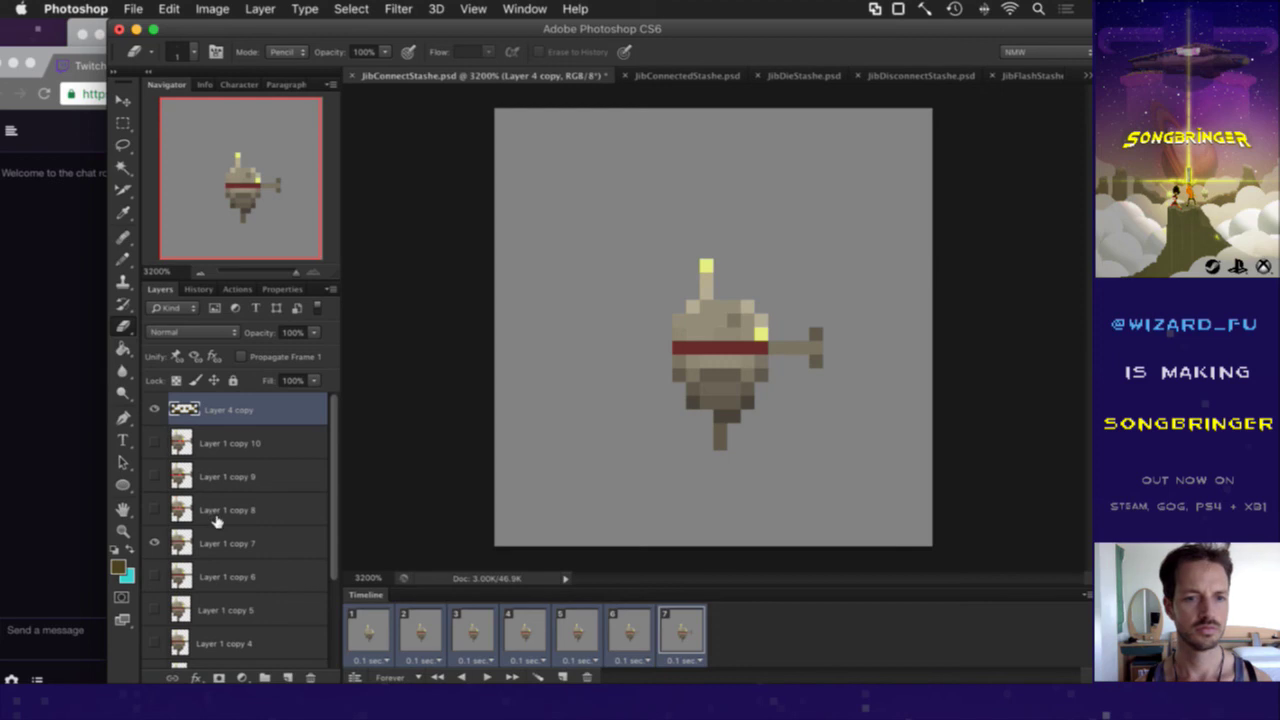
pyautogui.click(155, 409)
pyautogui.click(157, 409)
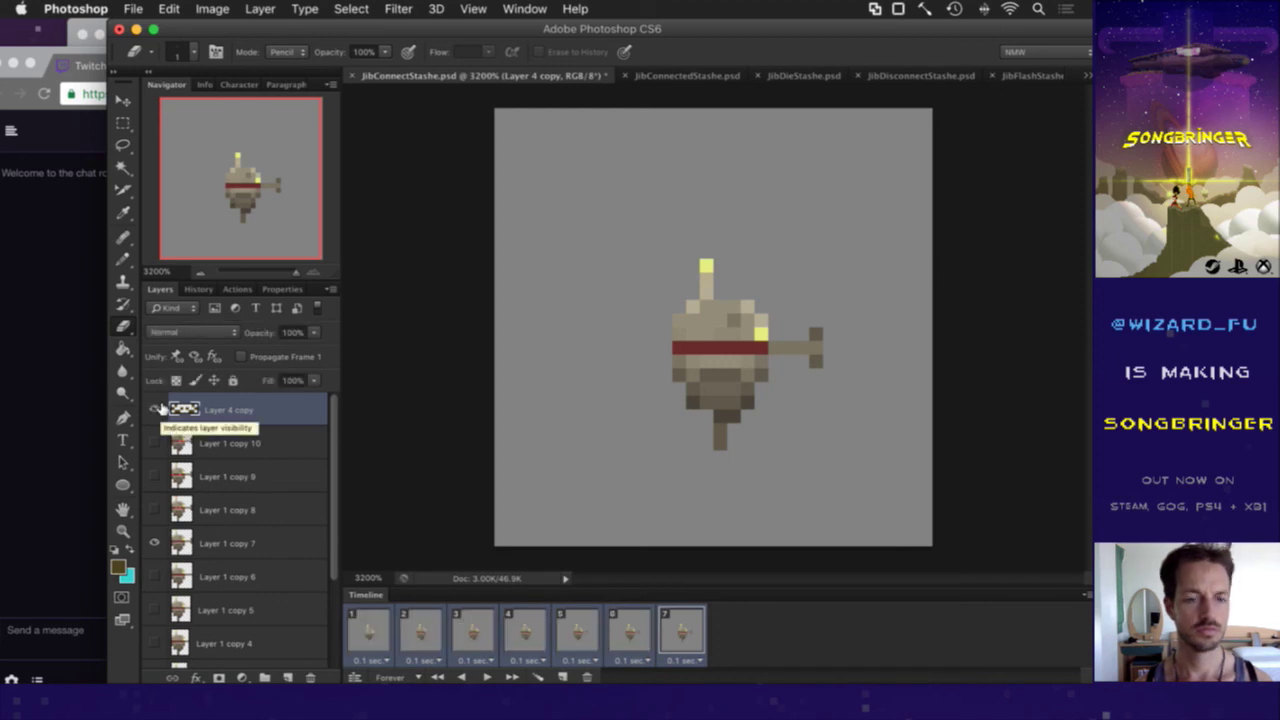
pyautogui.press('v')
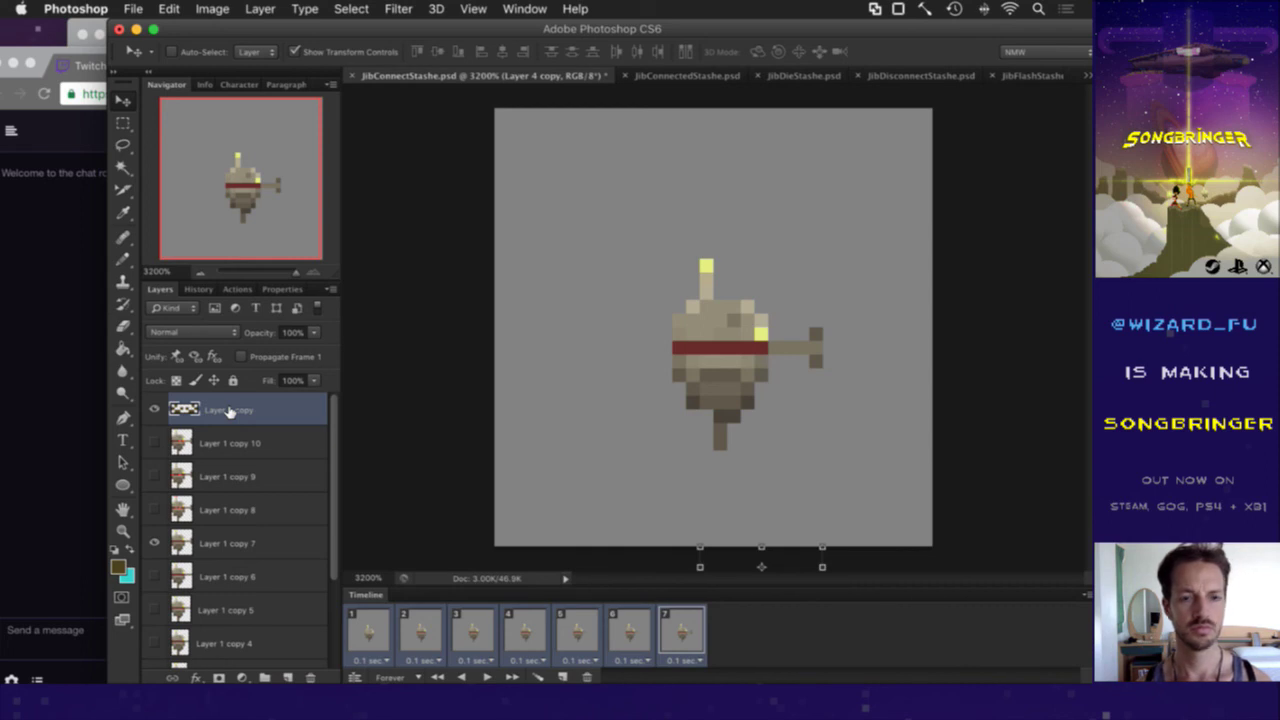
pyautogui.moveTo(720, 546); pyautogui.dragTo(727, 336)
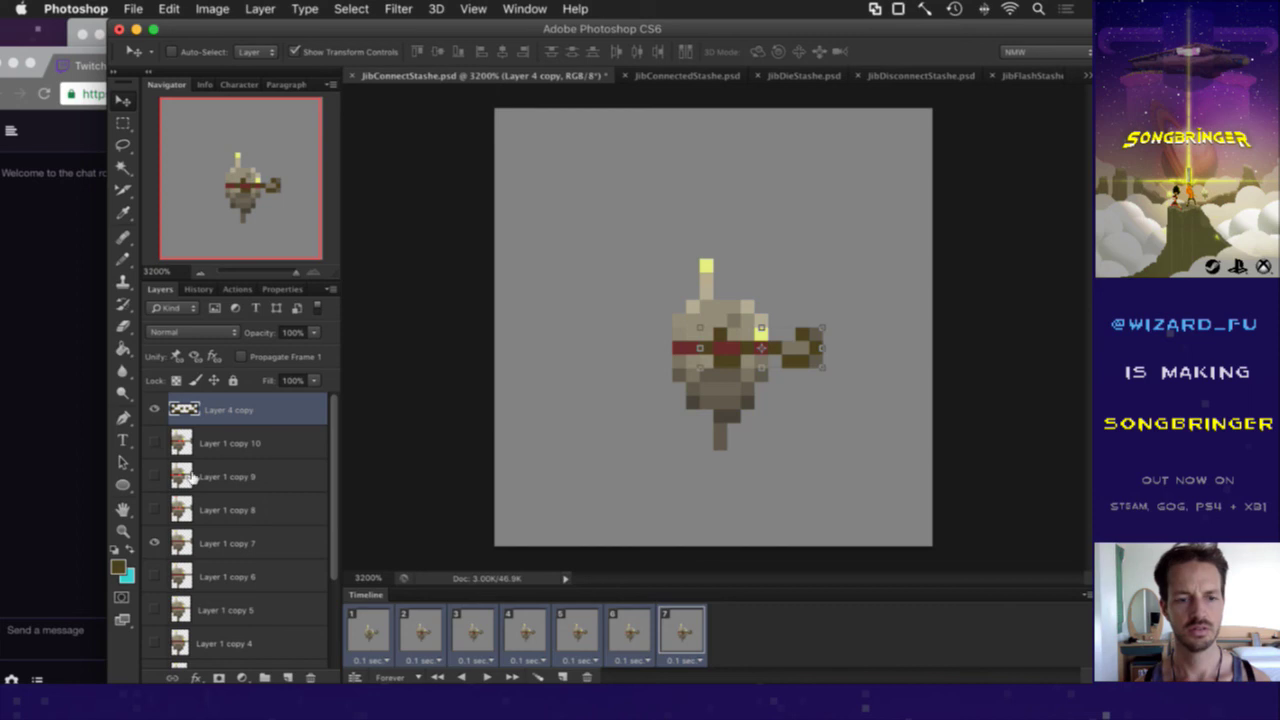
pyautogui.moveTo(190, 410); pyautogui.dragTo(244, 415)
# Step: Cut the 5 x 5 px arm area beside the body onto its own layer and place it just above Color Fill 1
pyautogui.press('m')
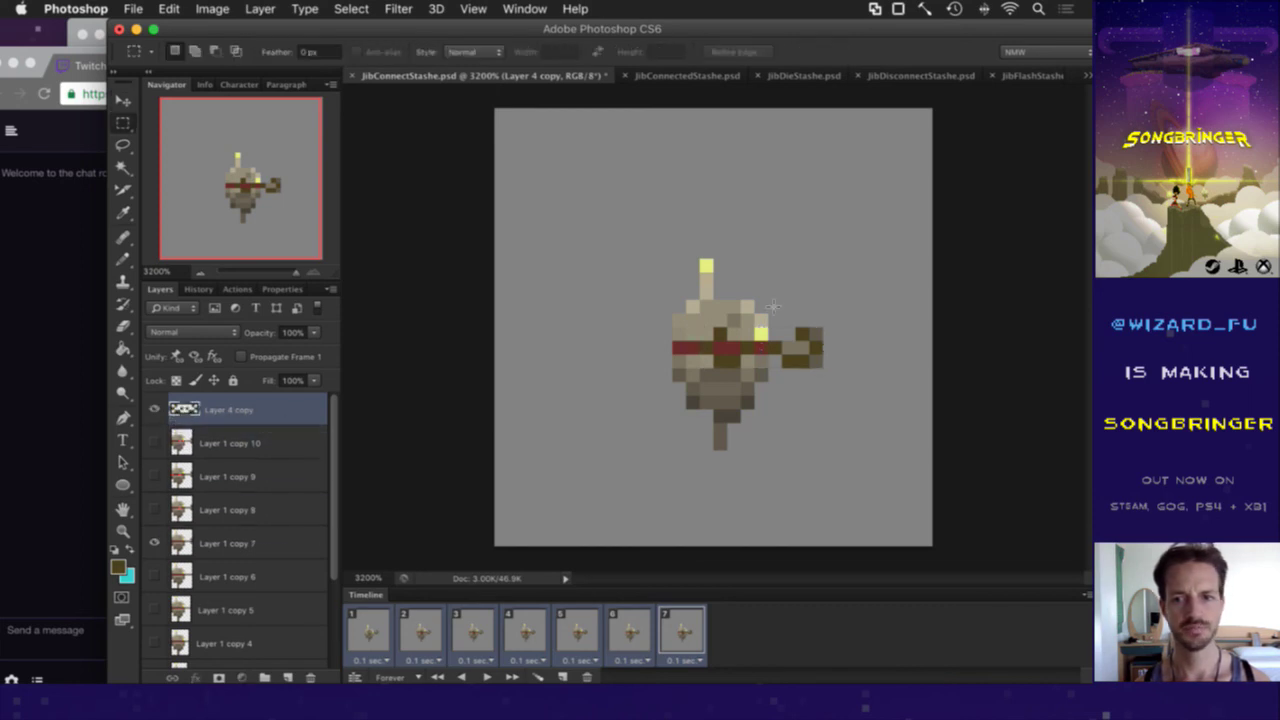
pyautogui.moveTo(773, 317); pyautogui.dragTo(828, 378)
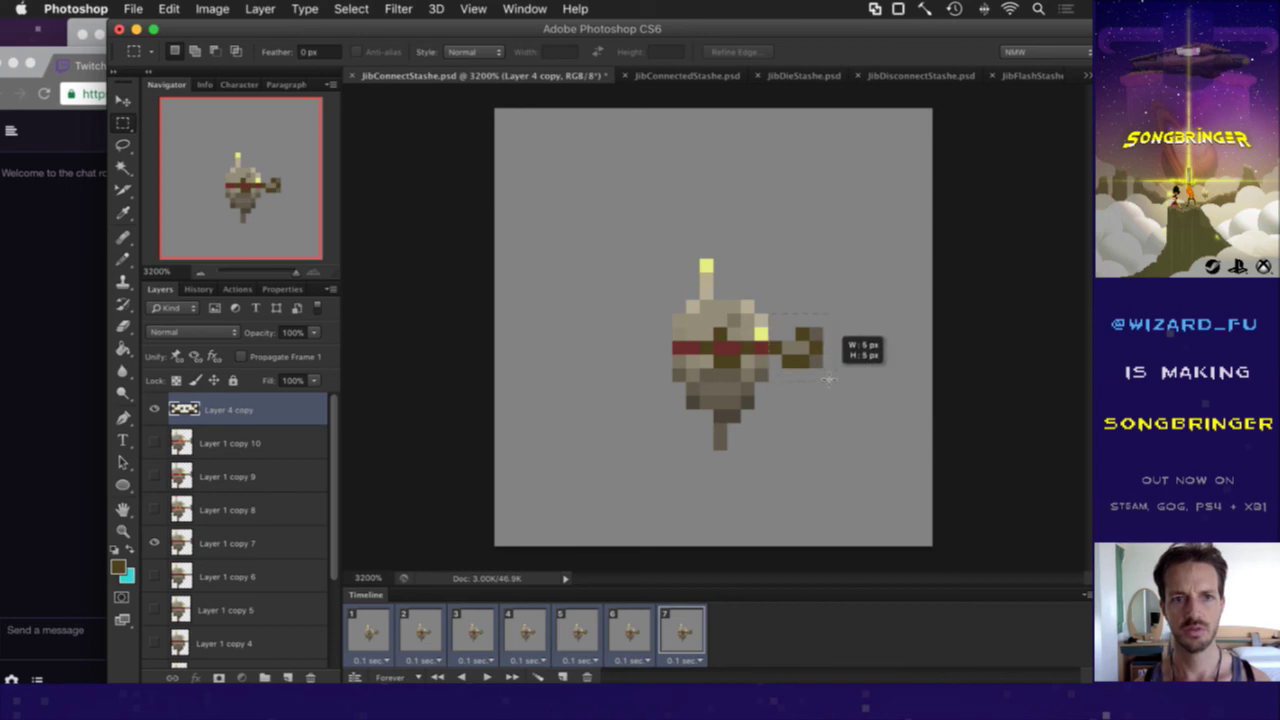
pyautogui.moveTo(824, 390); pyautogui.dragTo(814, 364)
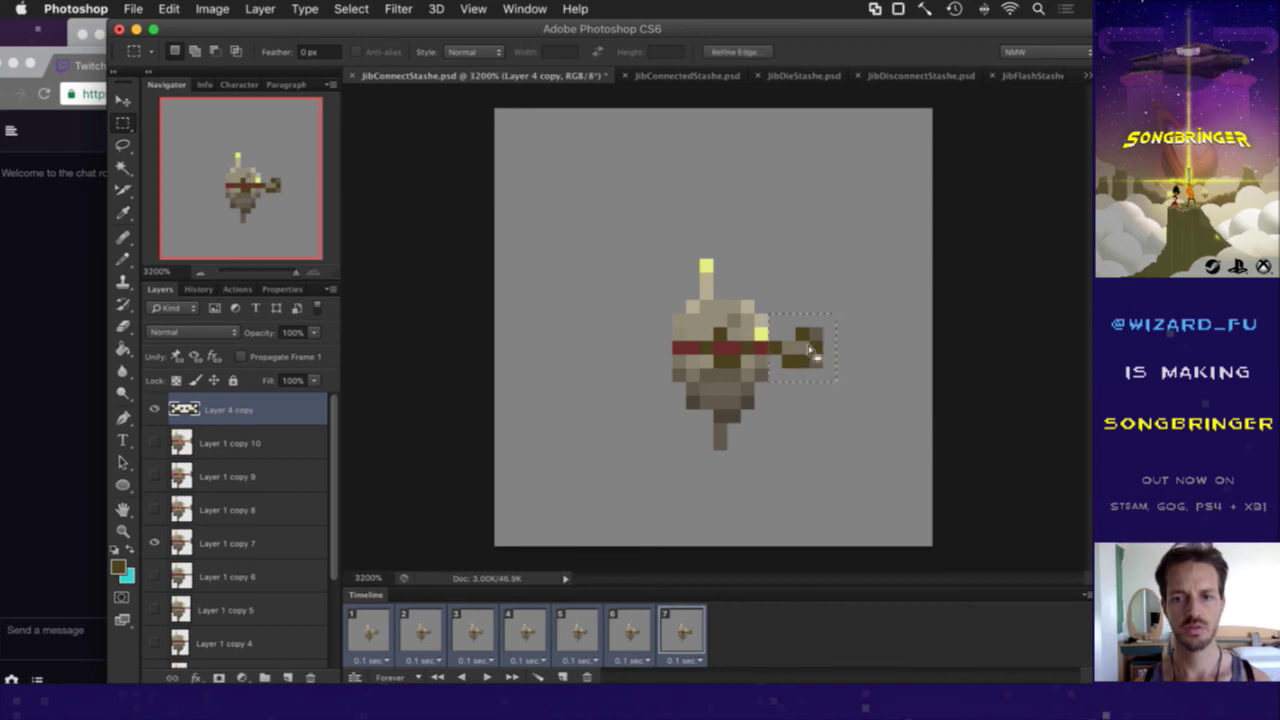
pyautogui.rightClick(808, 346)
pyautogui.click(823, 484)
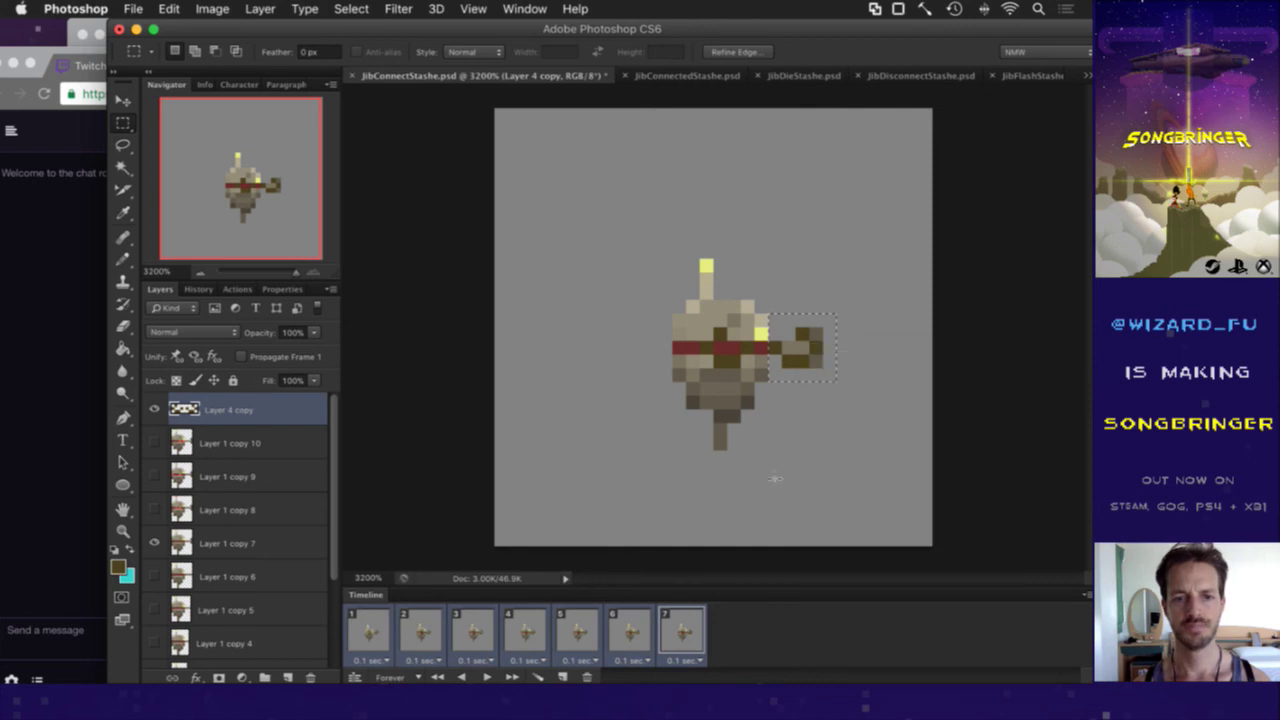
pyautogui.click(250, 356)
pyautogui.moveTo(196, 410); pyautogui.dragTo(196, 645)
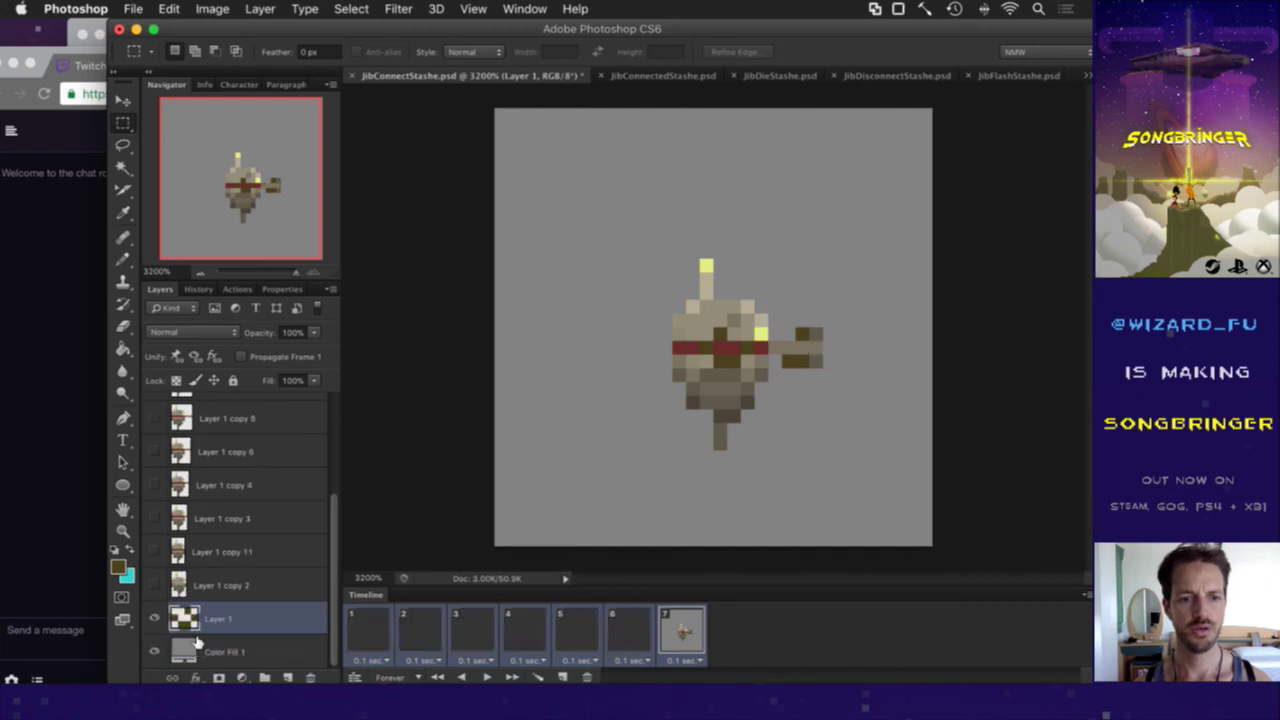
# Step: Make Layer 1 visible in all seven animation frames
pyautogui.click(385, 632)
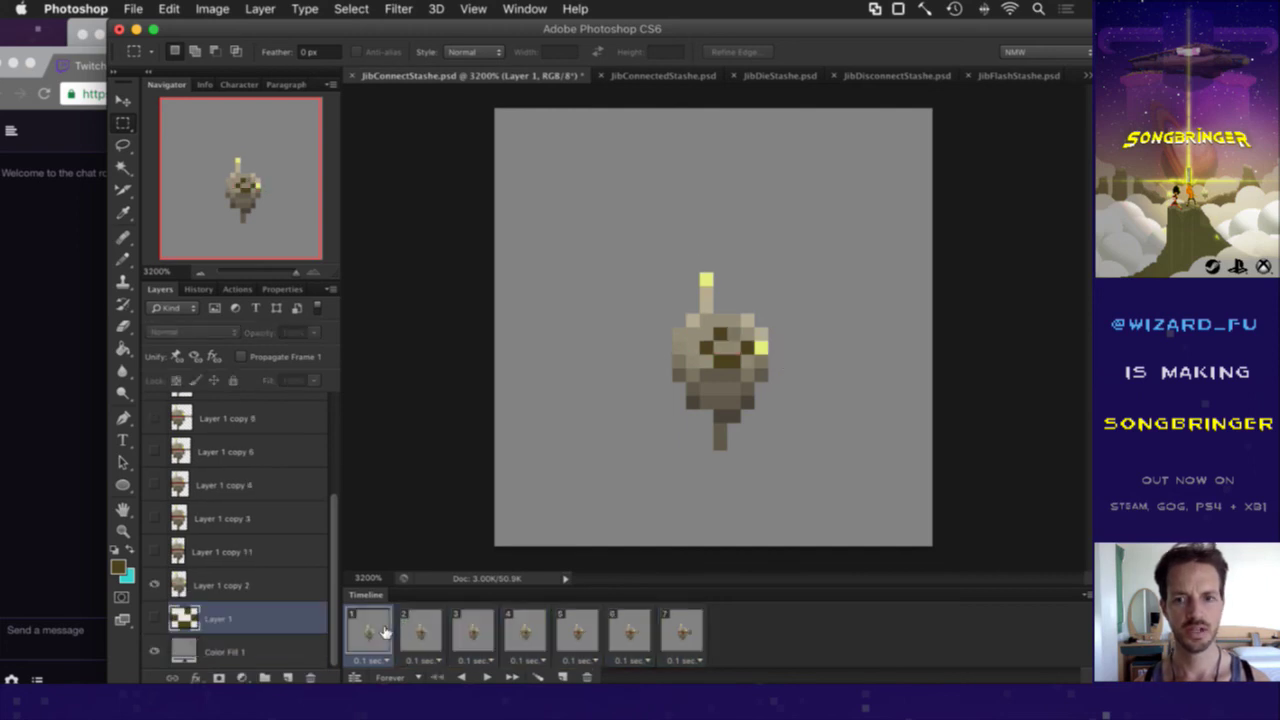
pyautogui.keyDown('shift'); pyautogui.click(660, 622); pyautogui.keyUp('shift')
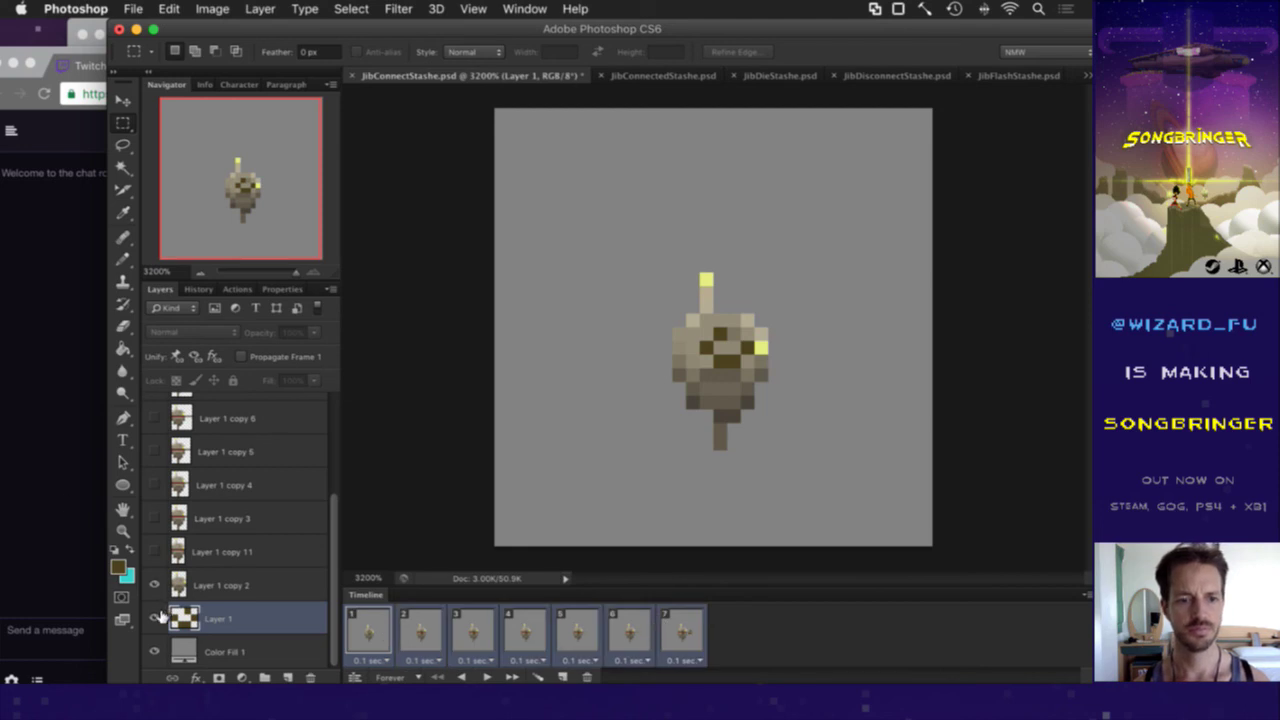
pyautogui.click(155, 618)
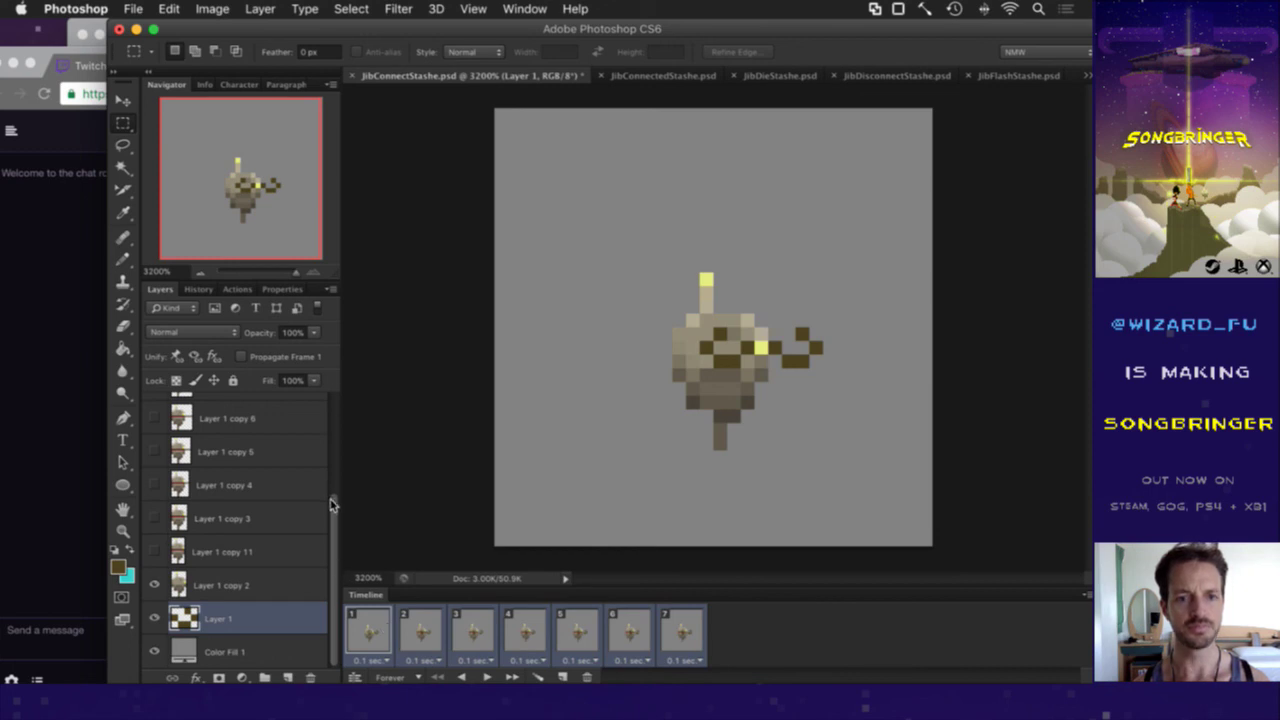
pyautogui.moveTo(333, 505); pyautogui.dragTo(334, 397)
pyautogui.rightClick(228, 405)
pyautogui.click(208, 411)
pyautogui.scroll(-3, 255, 432)
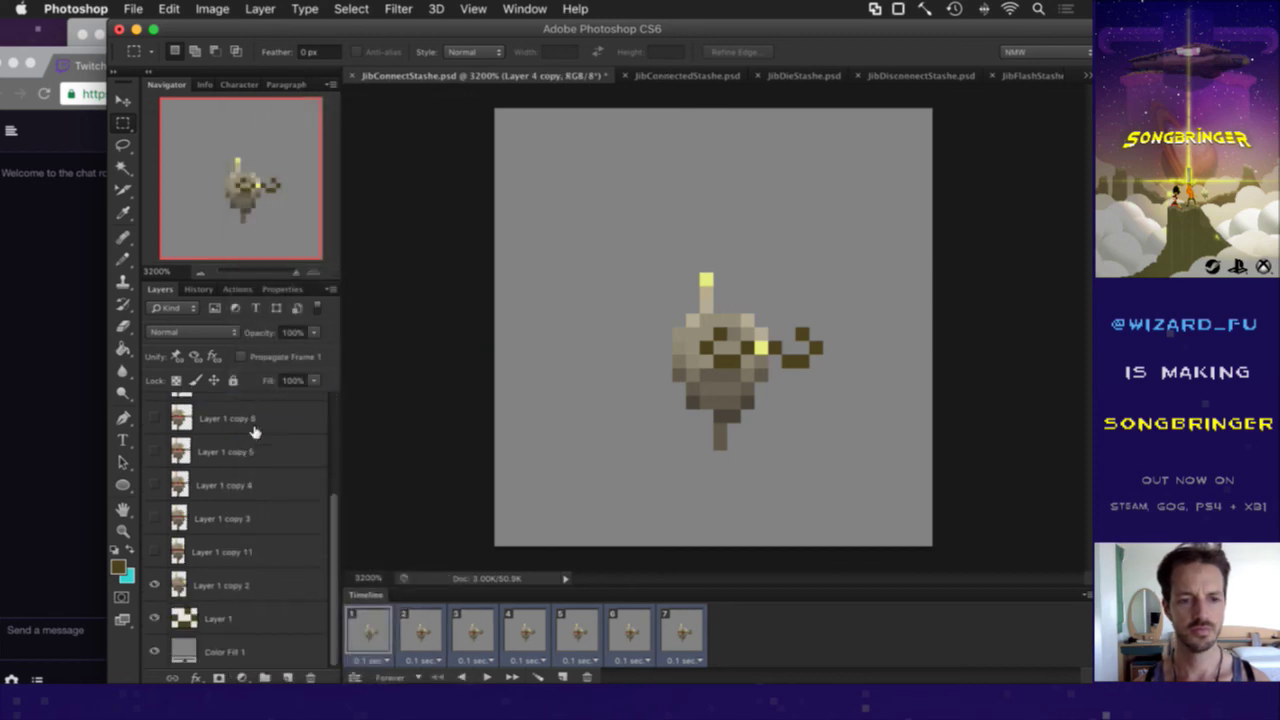
pyautogui.keyDown('shift'); pyautogui.click(222, 613); pyautogui.keyUp('shift')
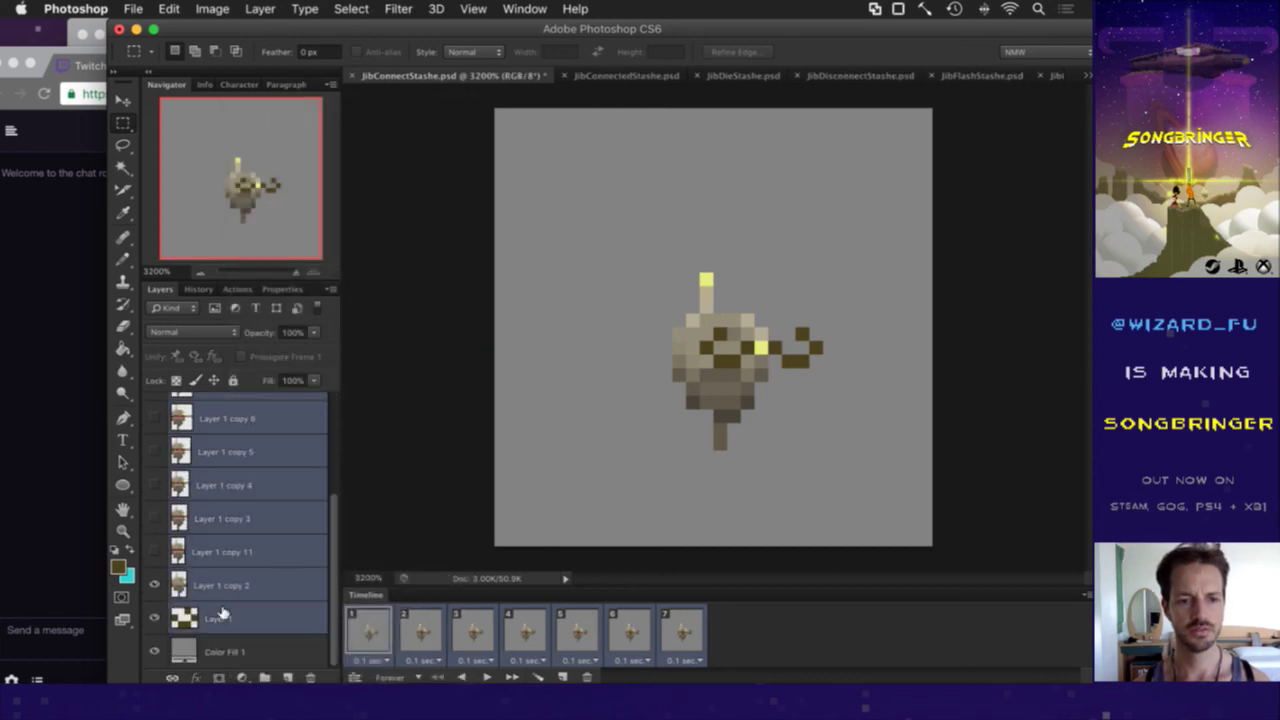
# Step: Select only Layer 1 and Layer 4 copy together, and nudge both one pixel down in frame 1
pyautogui.click(240, 614)
pyautogui.scroll(5, 240, 612)
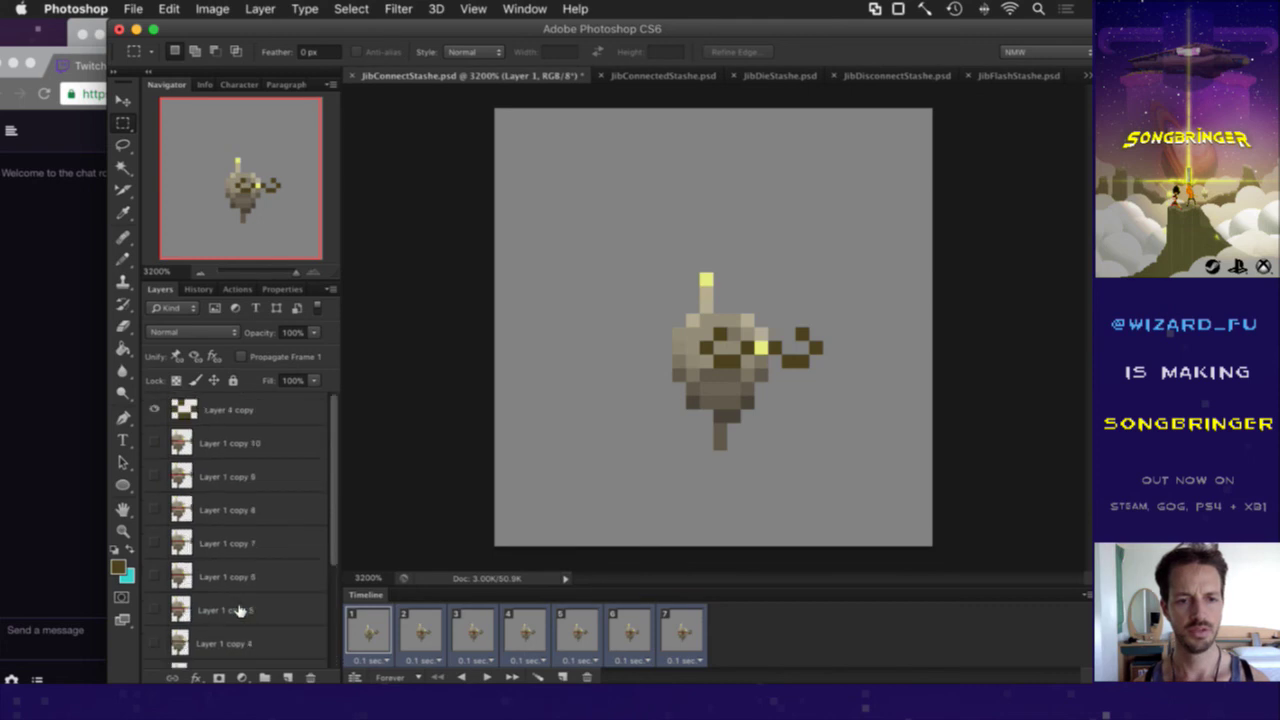
pyautogui.click(216, 407)
pyautogui.press('super+z')
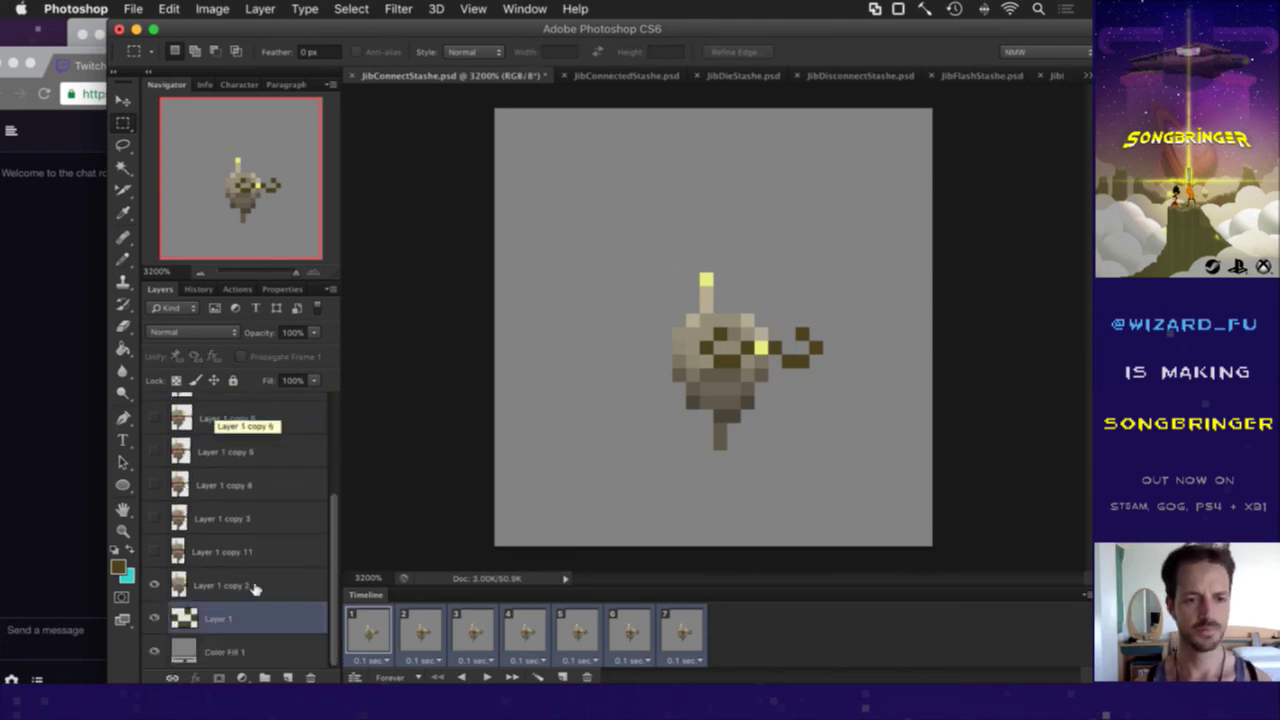
pyautogui.click(355, 628)
pyautogui.press('v')
pyautogui.press('super+z')
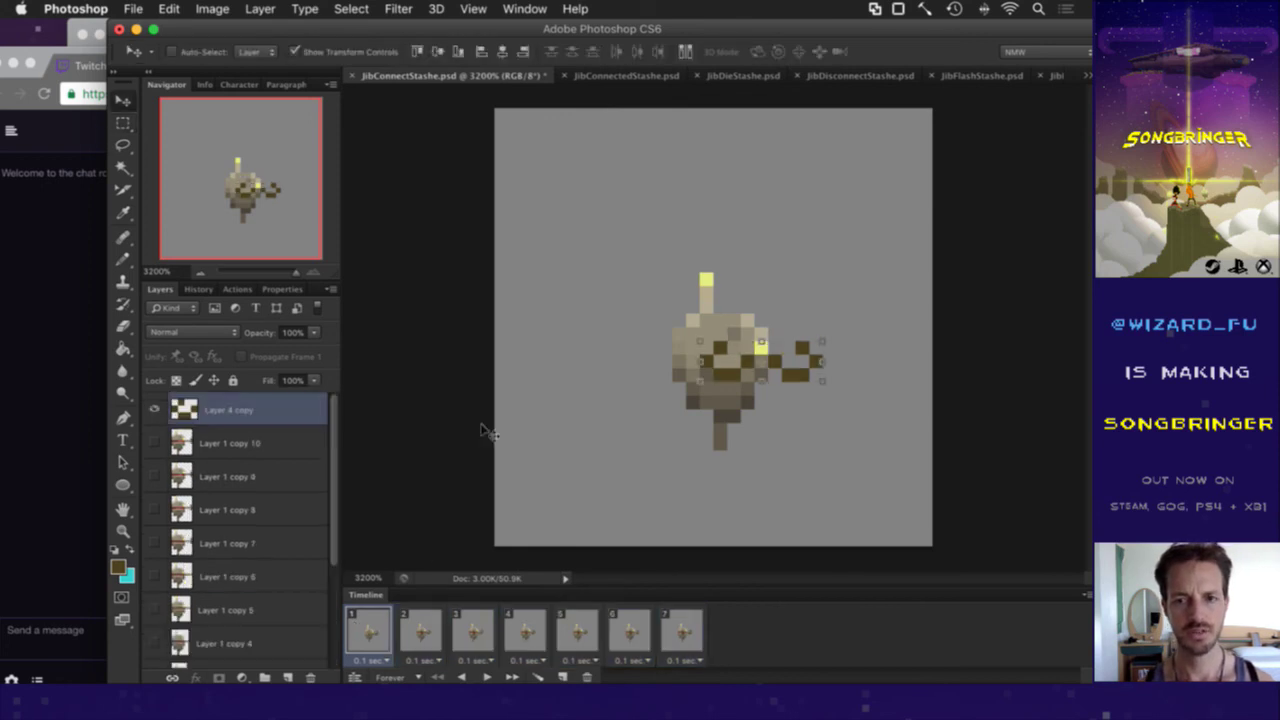
# Step: Step through frames 2 to 7 to check how the arms line up with the body, and return to frame 6
pyautogui.click(434, 636)
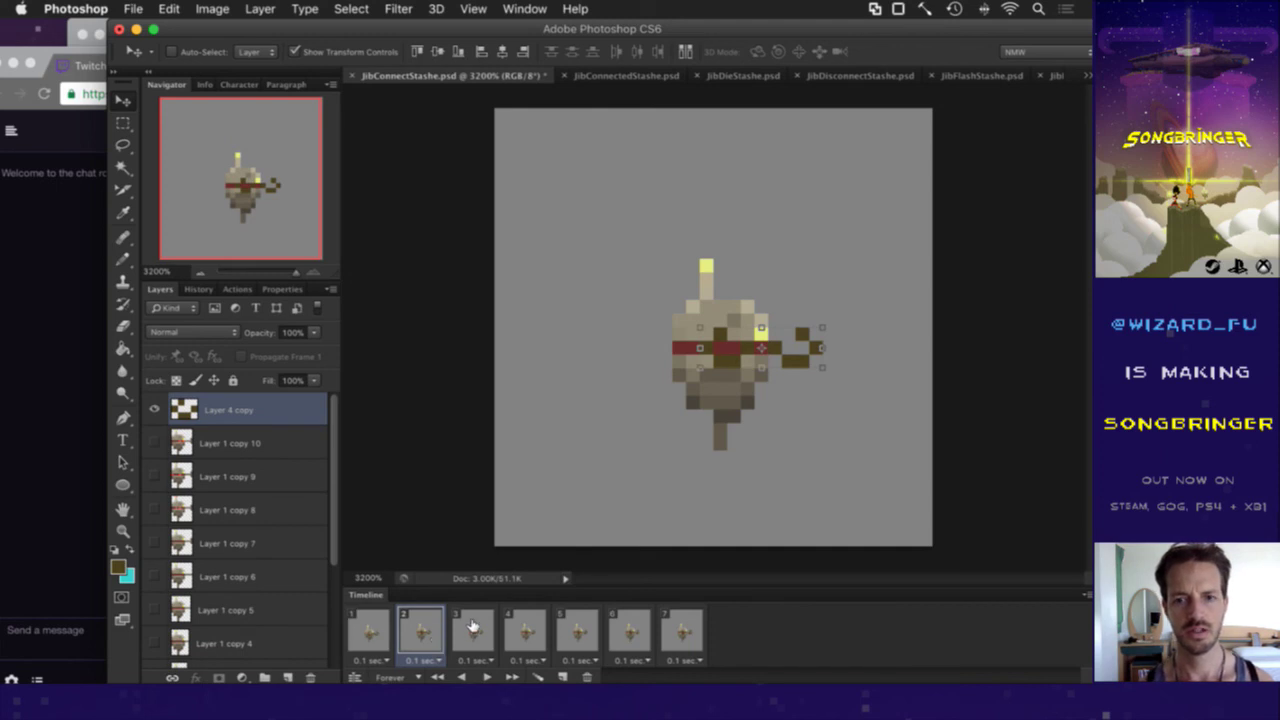
pyautogui.click(474, 626)
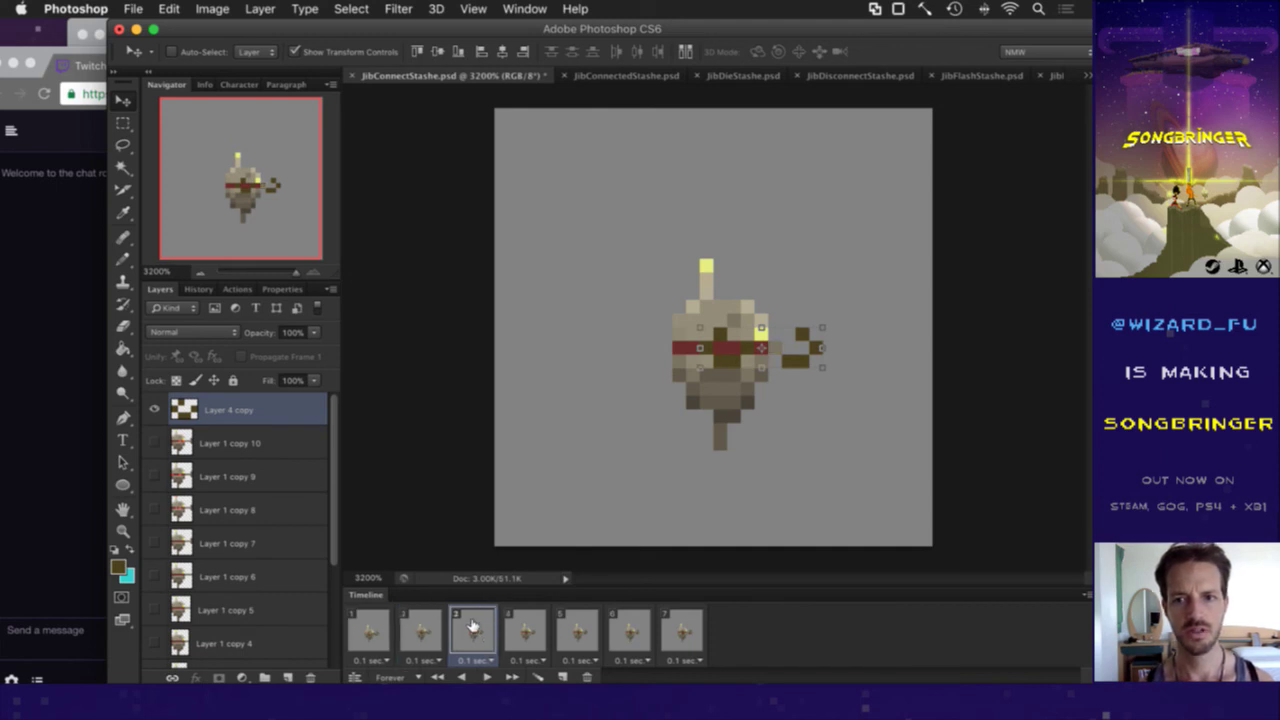
pyautogui.click(520, 632)
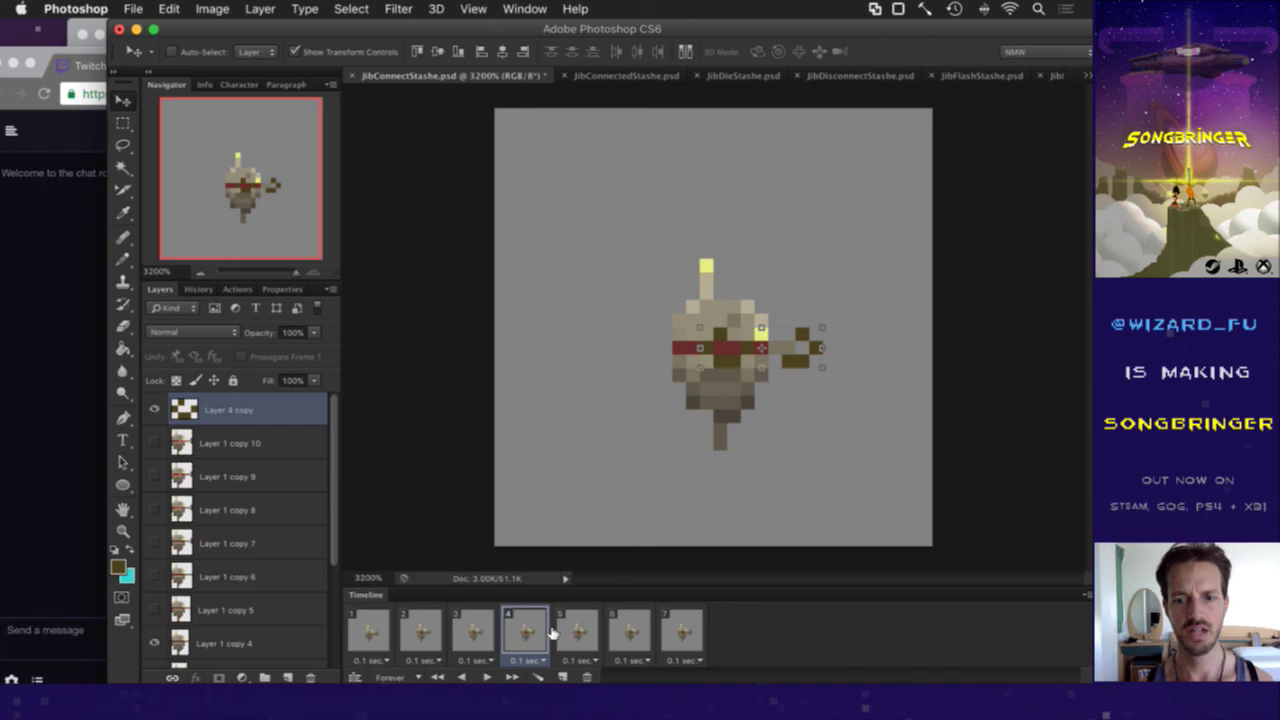
pyautogui.click(574, 630)
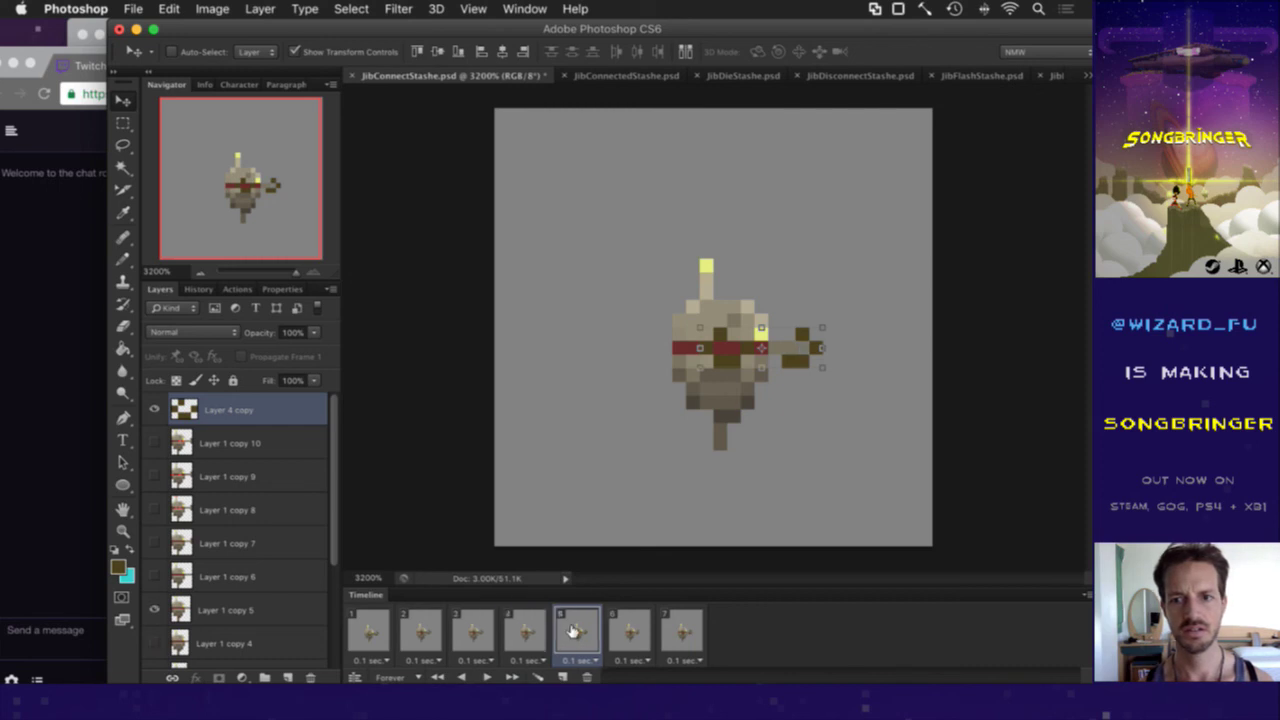
pyautogui.click(629, 628)
pyautogui.click(695, 622)
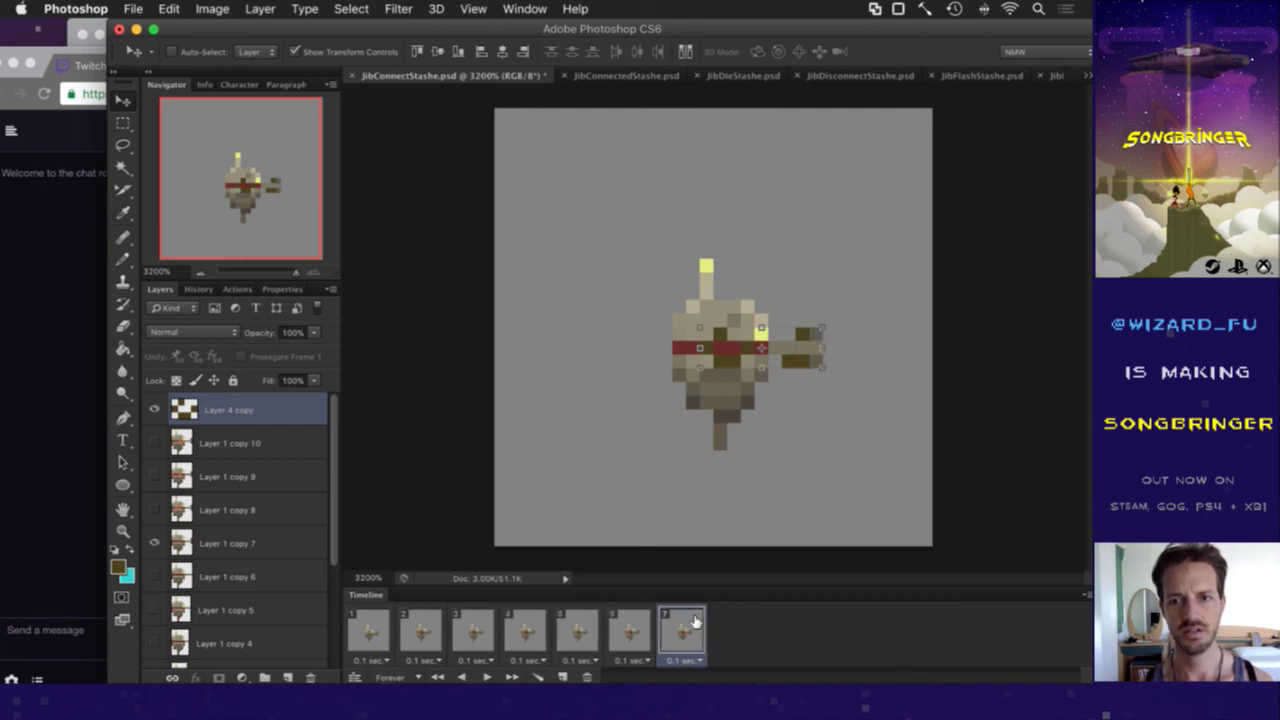
pyautogui.click(628, 629)
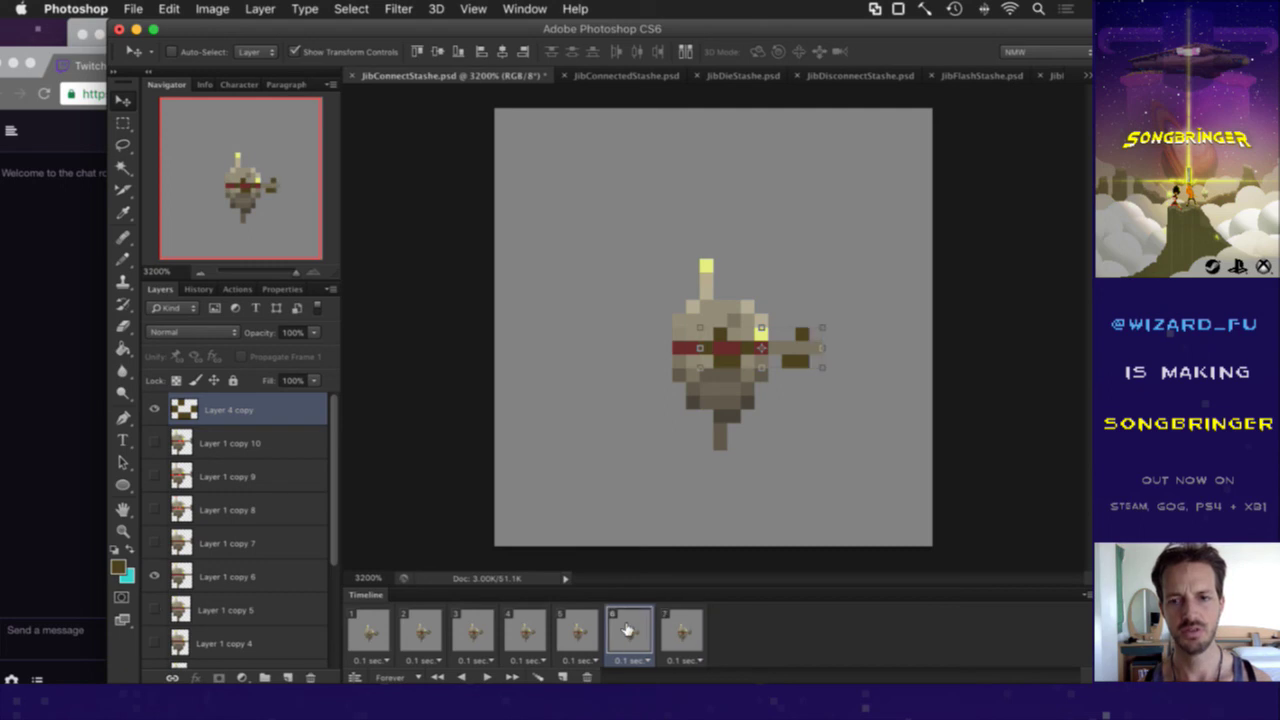
# Step: Try to nudge the arm pixels over the left part of the body one pixel left in frame 6
pyautogui.press('m')
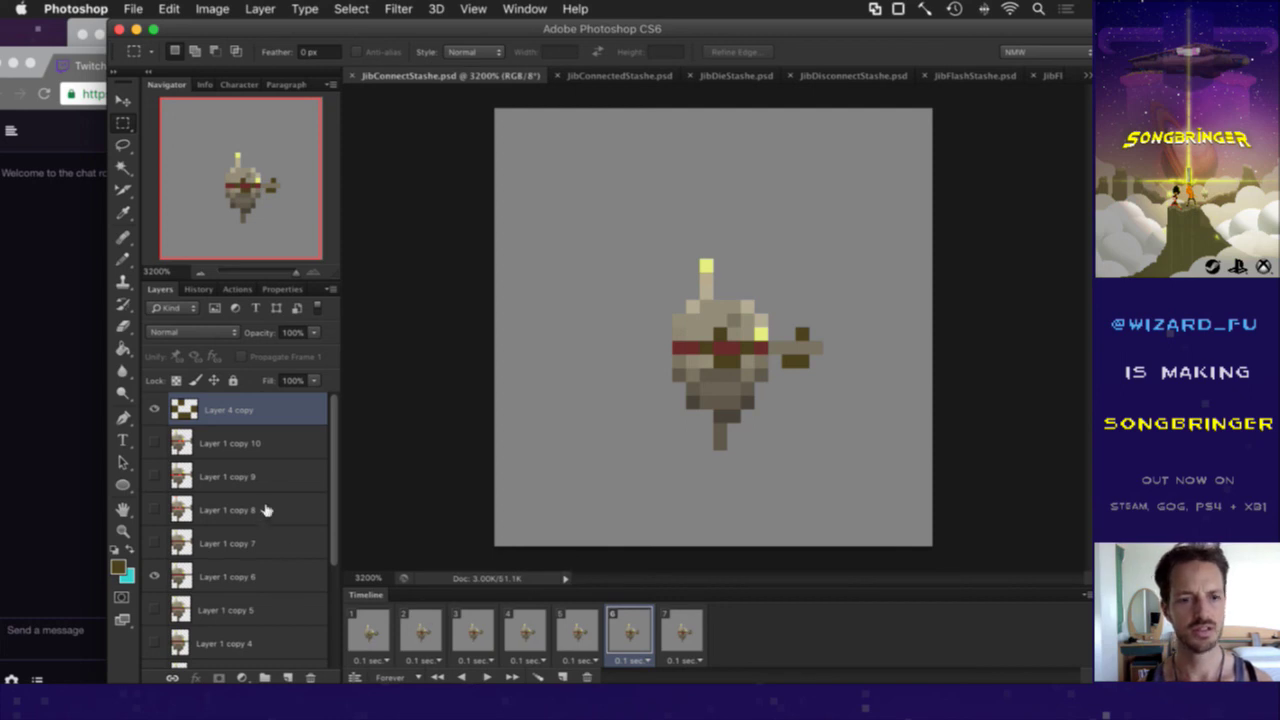
pyautogui.moveTo(695, 340); pyautogui.dragTo(725, 395)
pyautogui.press('v')
pyautogui.press('Left')
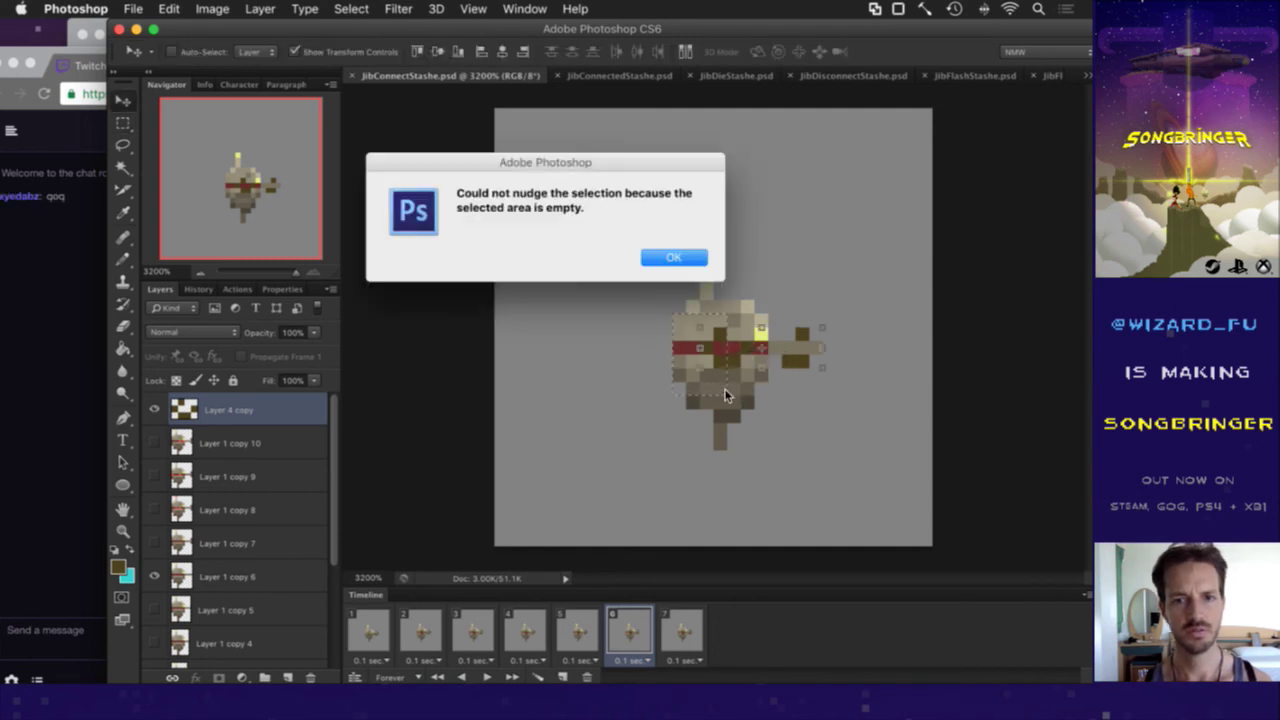
pyautogui.click(646, 256)
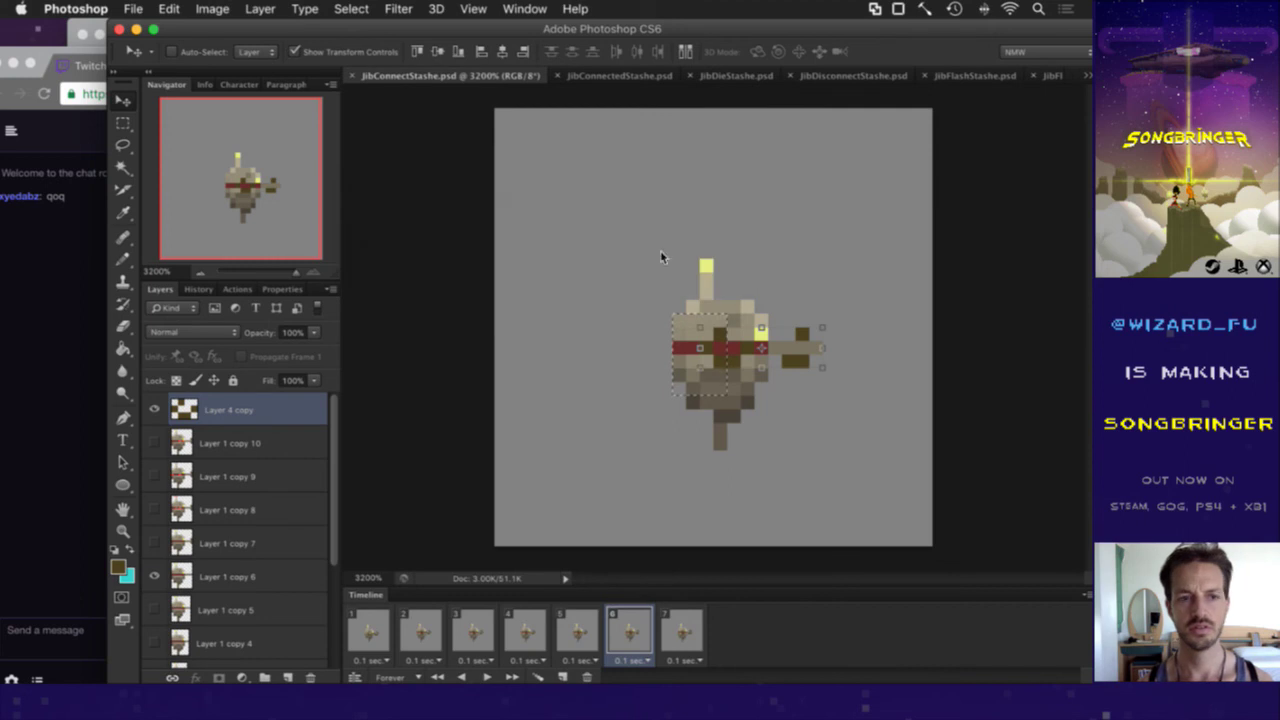
# Step: Switch to Chrome to read the Twitch chat, and return to Photoshop
pyautogui.click(63, 286)
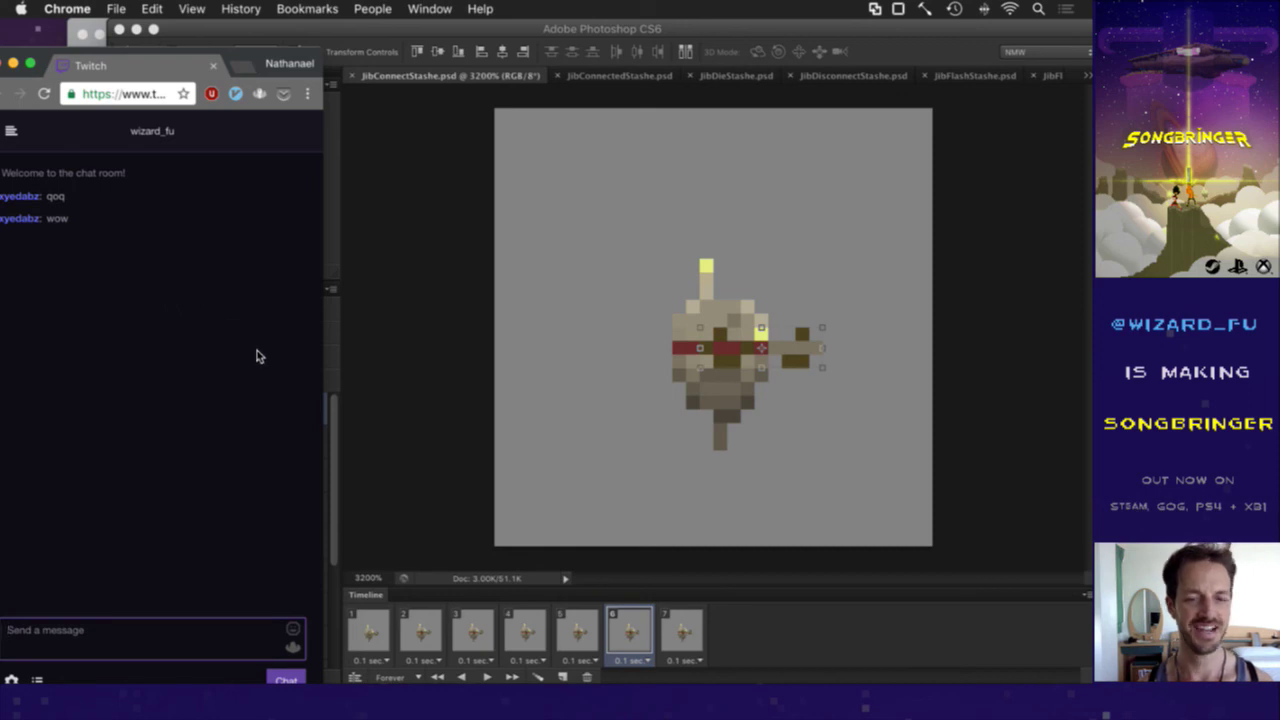
pyautogui.click(878, 31)
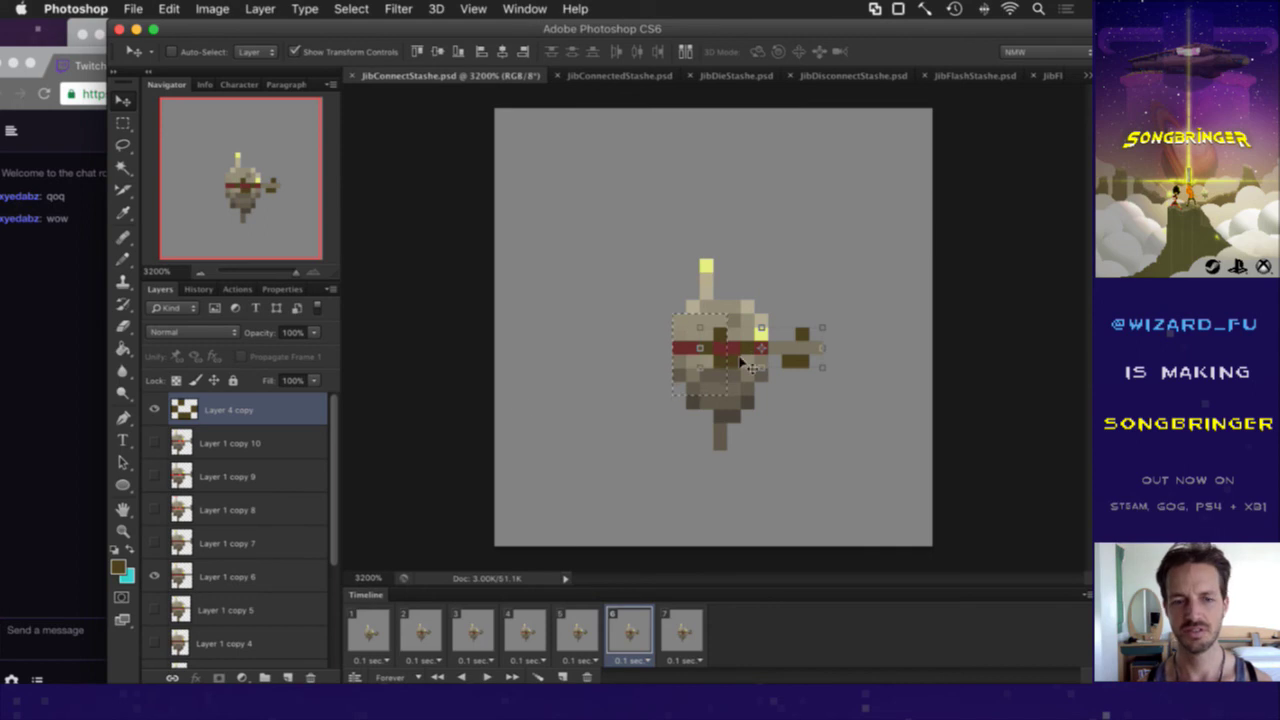
# Step: With only Layer 4 copy active, try shifting its selected pixels one pixel sideways in frame 6, move them back and deselect
pyautogui.press('m')
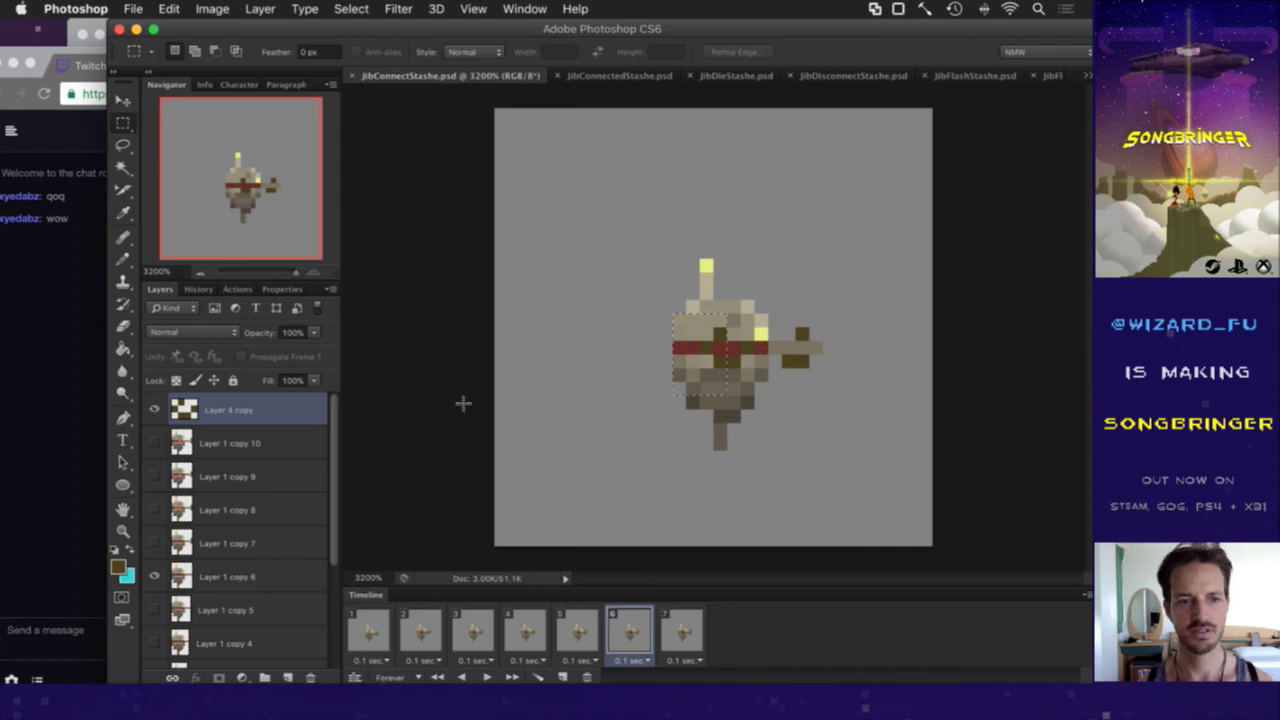
pyautogui.click(236, 443)
pyautogui.click(230, 410)
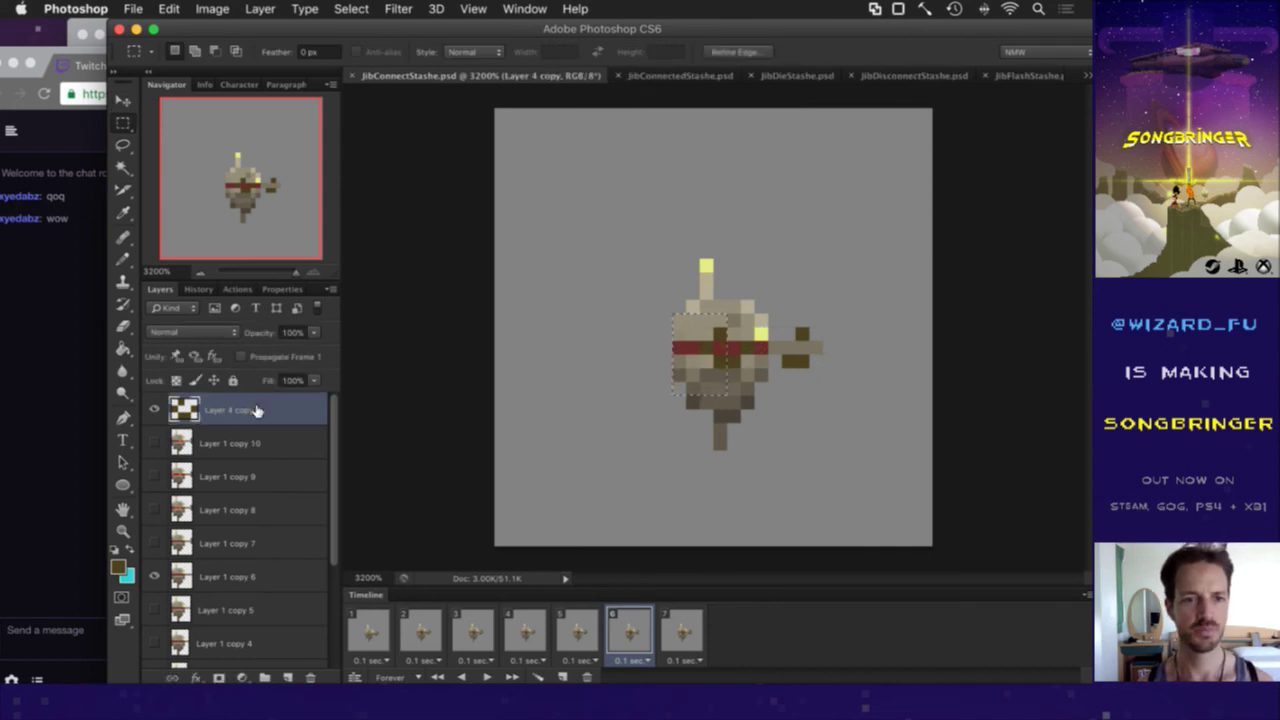
pyautogui.hotkey('ctrl', 'd')
pyautogui.press('v')
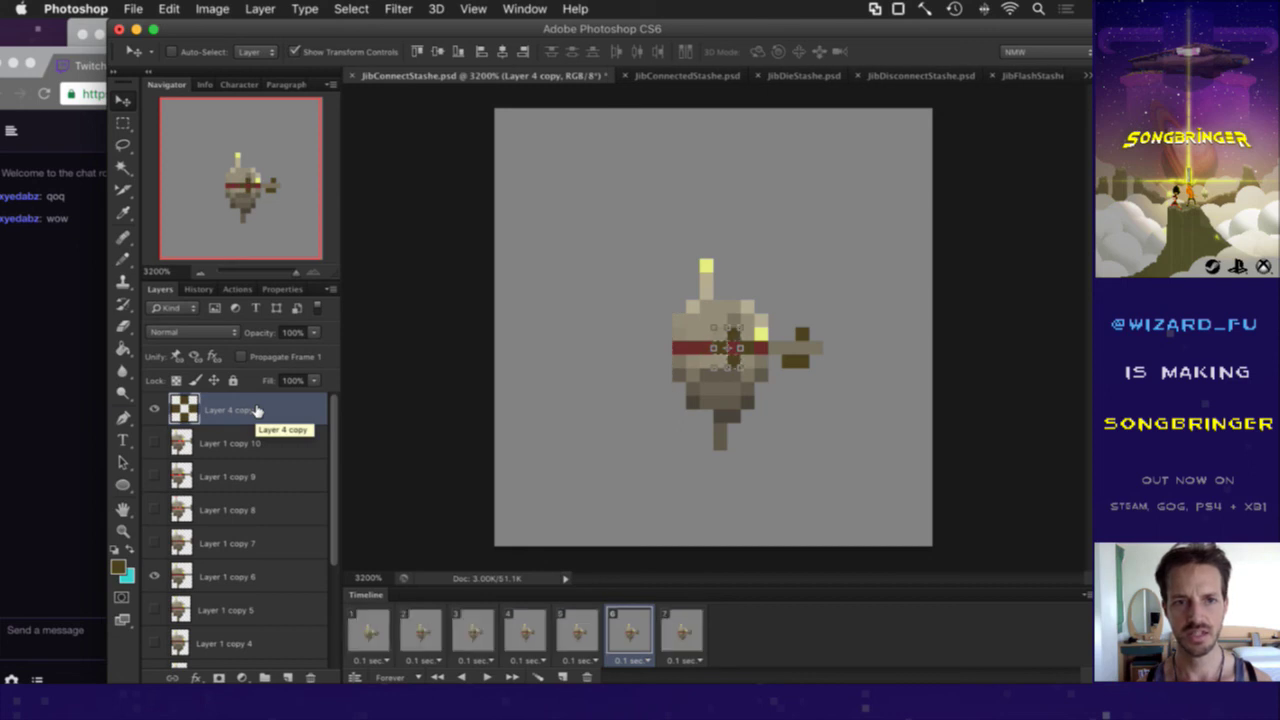
pyautogui.press('Left')
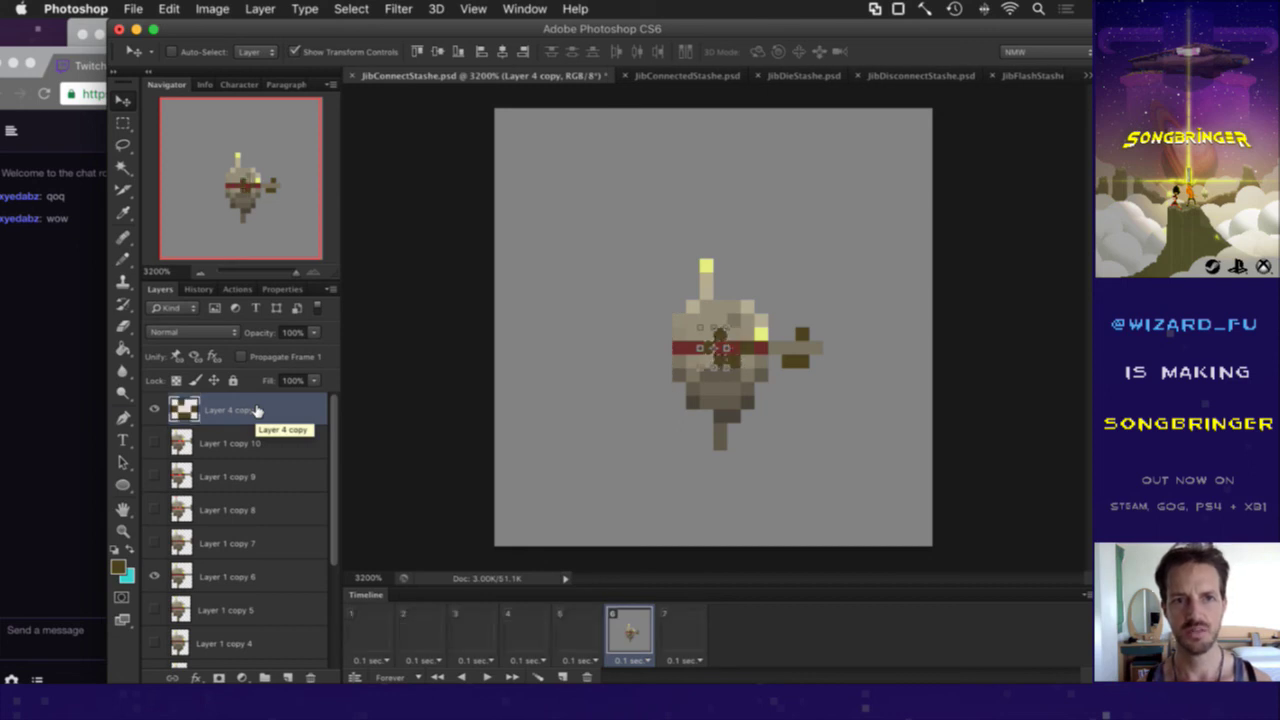
pyautogui.press('m')
pyautogui.click(731, 355)
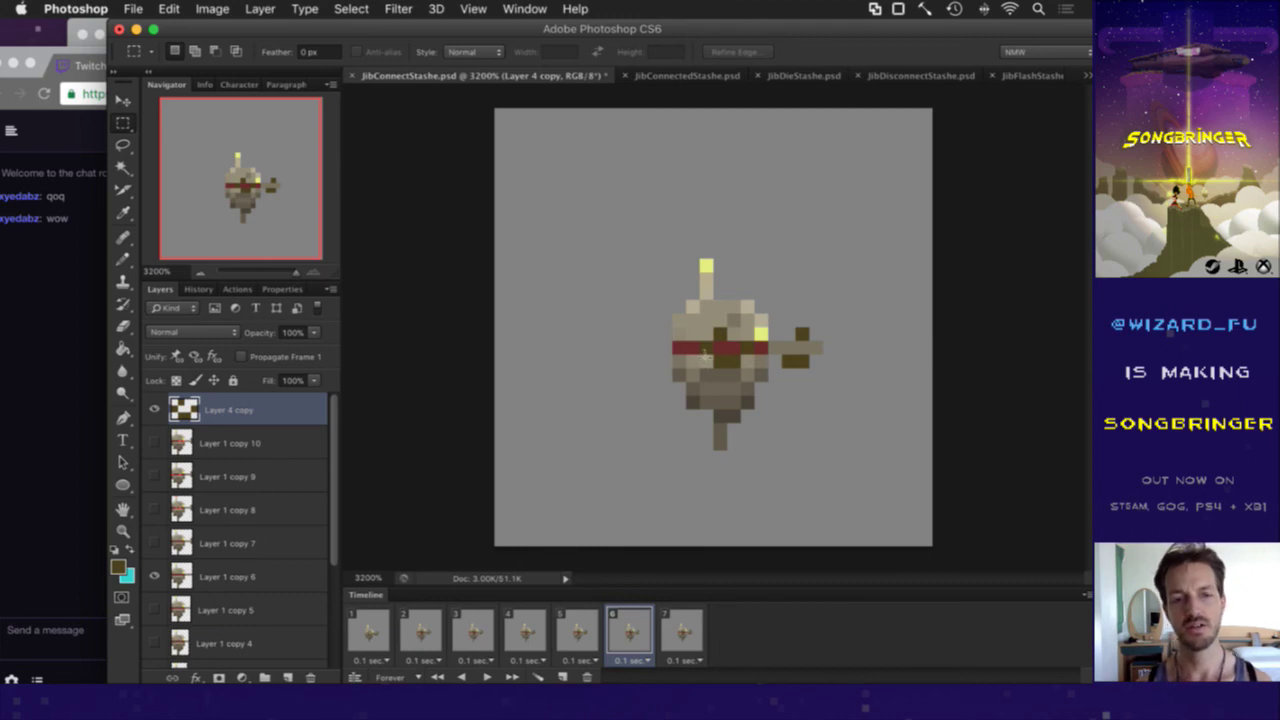
# Step: On Layer 1, select the arm pixels beside the body in frame 6 and shift them one pixel left
pyautogui.scroll(-5, 253, 538)
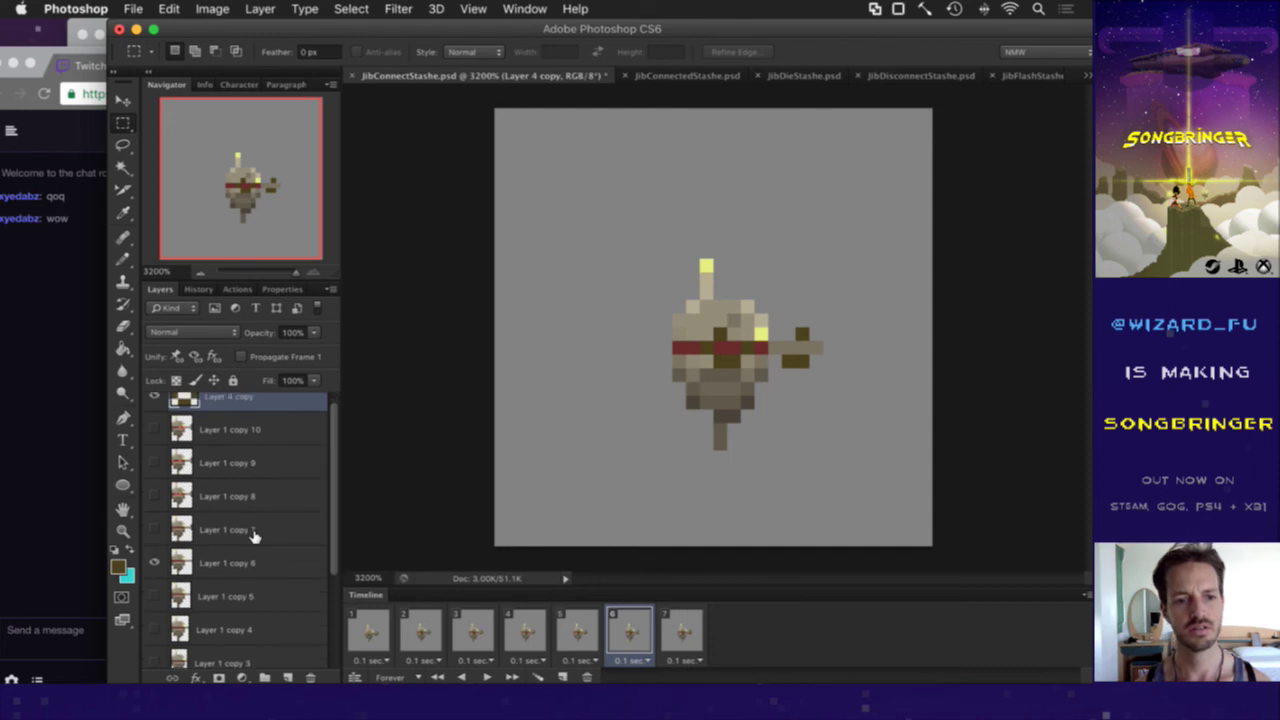
pyautogui.click(232, 618)
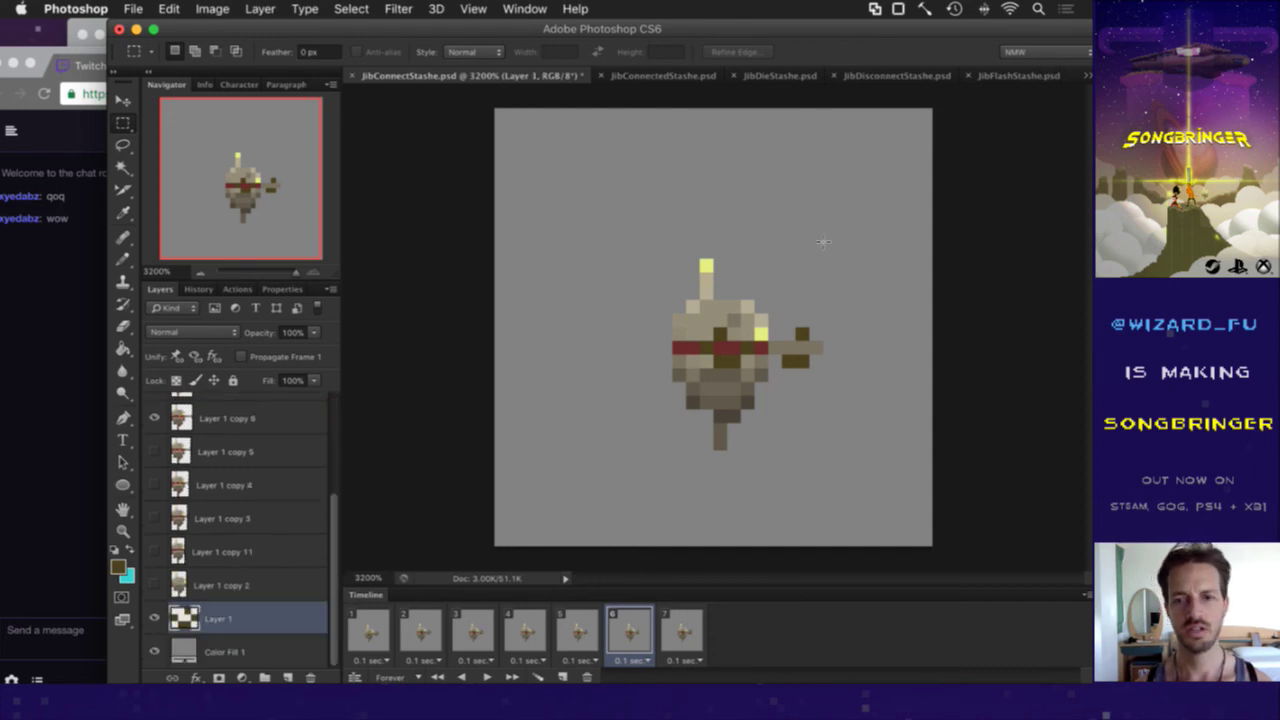
pyautogui.moveTo(792, 316); pyautogui.dragTo(817, 369)
pyautogui.press('super+Left')
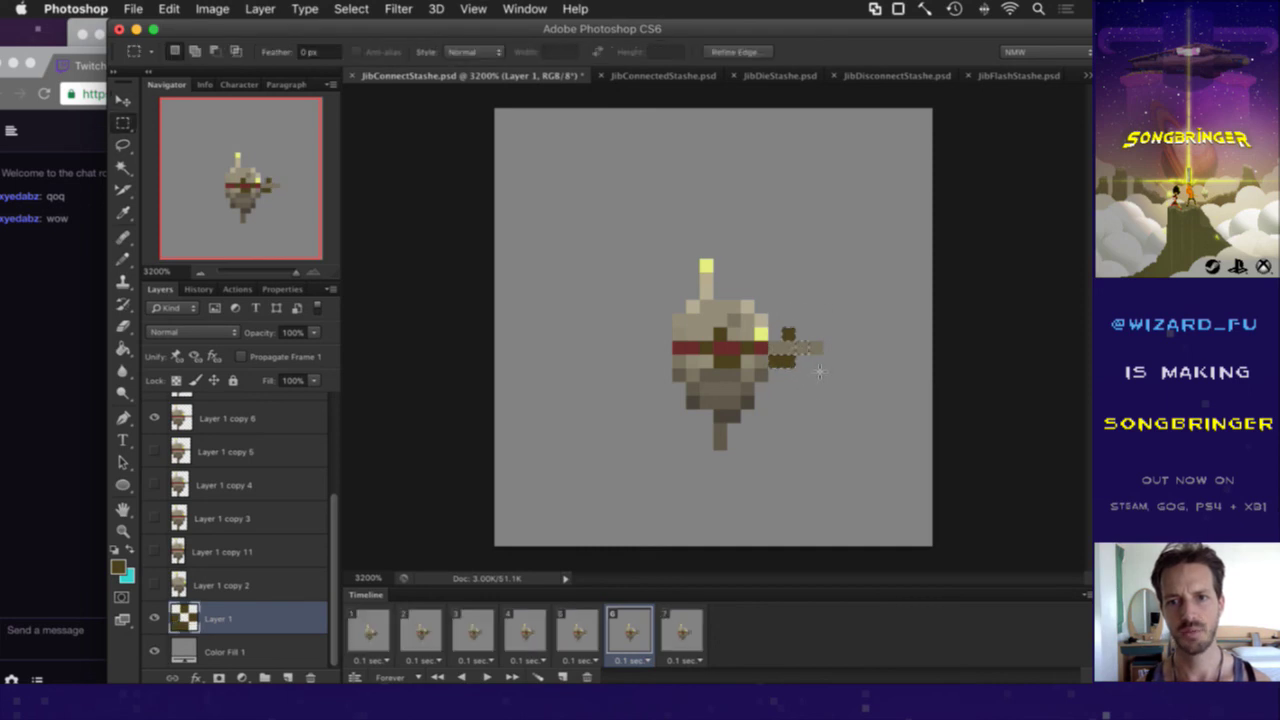
# Step: In frame 1, erase the stray filled pixel inside the back arm on Layer 1
pyautogui.click(386, 628)
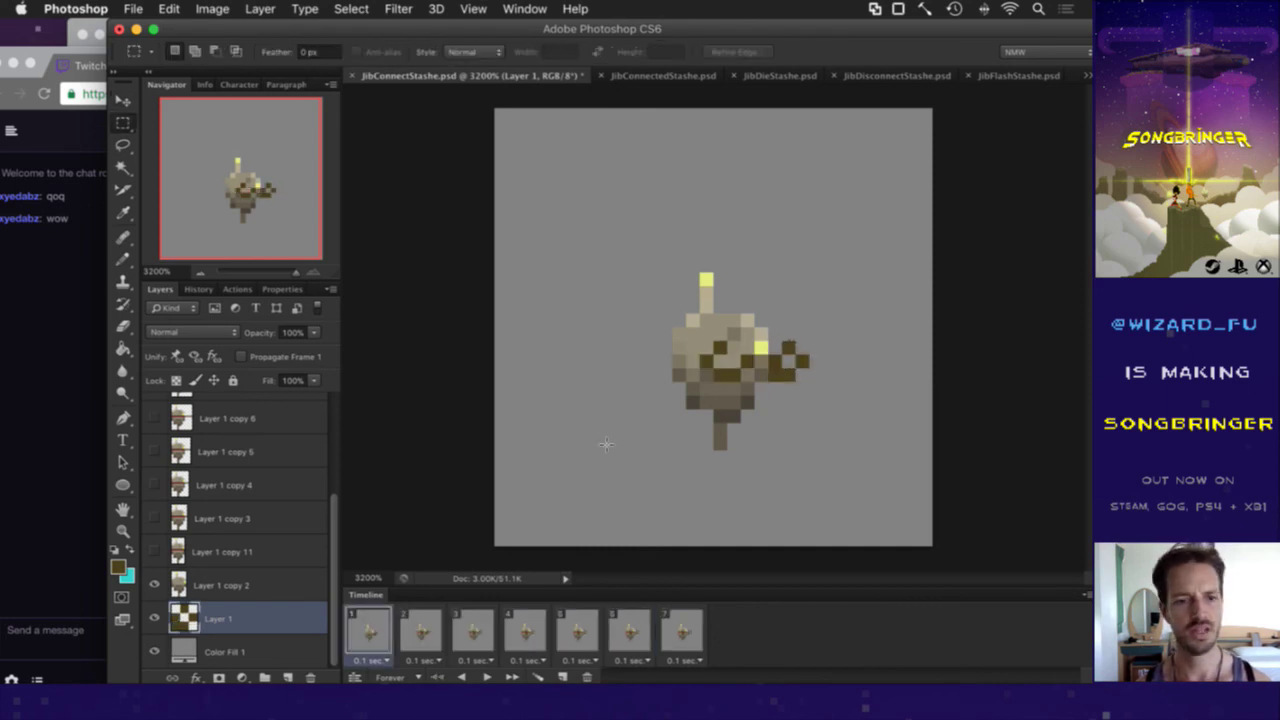
pyautogui.press('e')
pyautogui.click(776, 362)
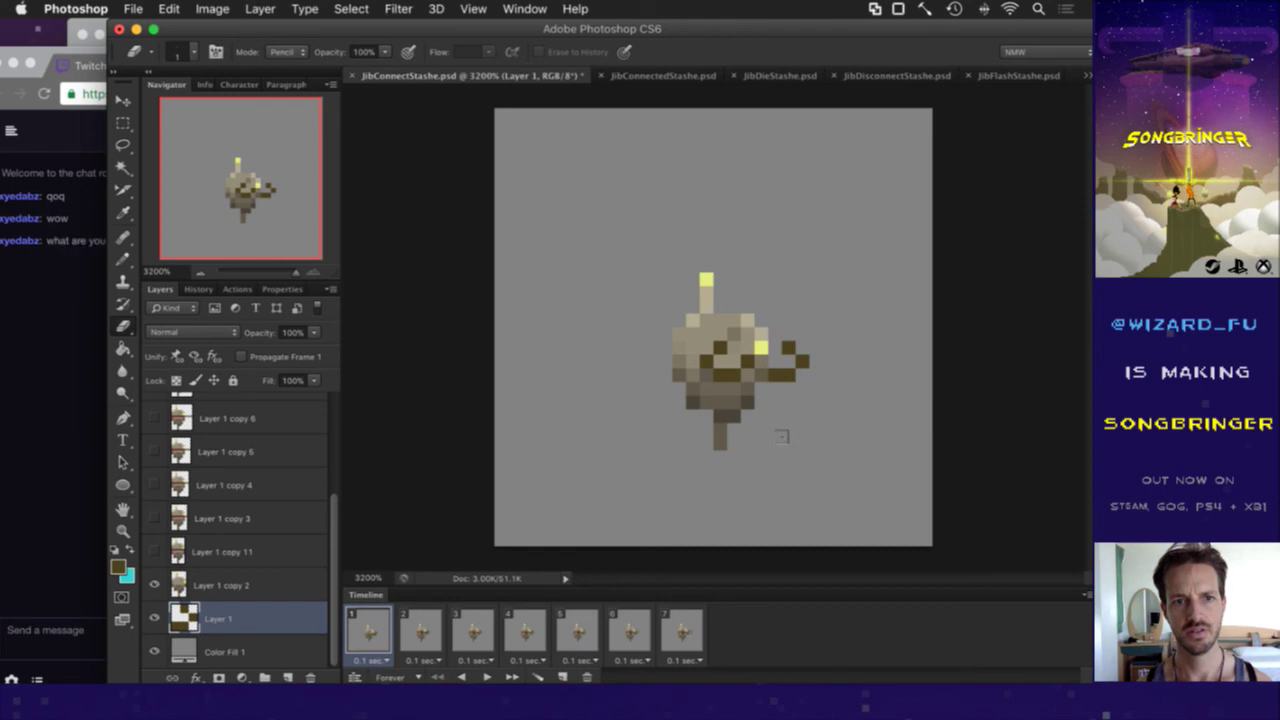
# Step: Switch to Chrome to read the newest Twitch chat message, and return to Photoshop
pyautogui.click(29, 329)
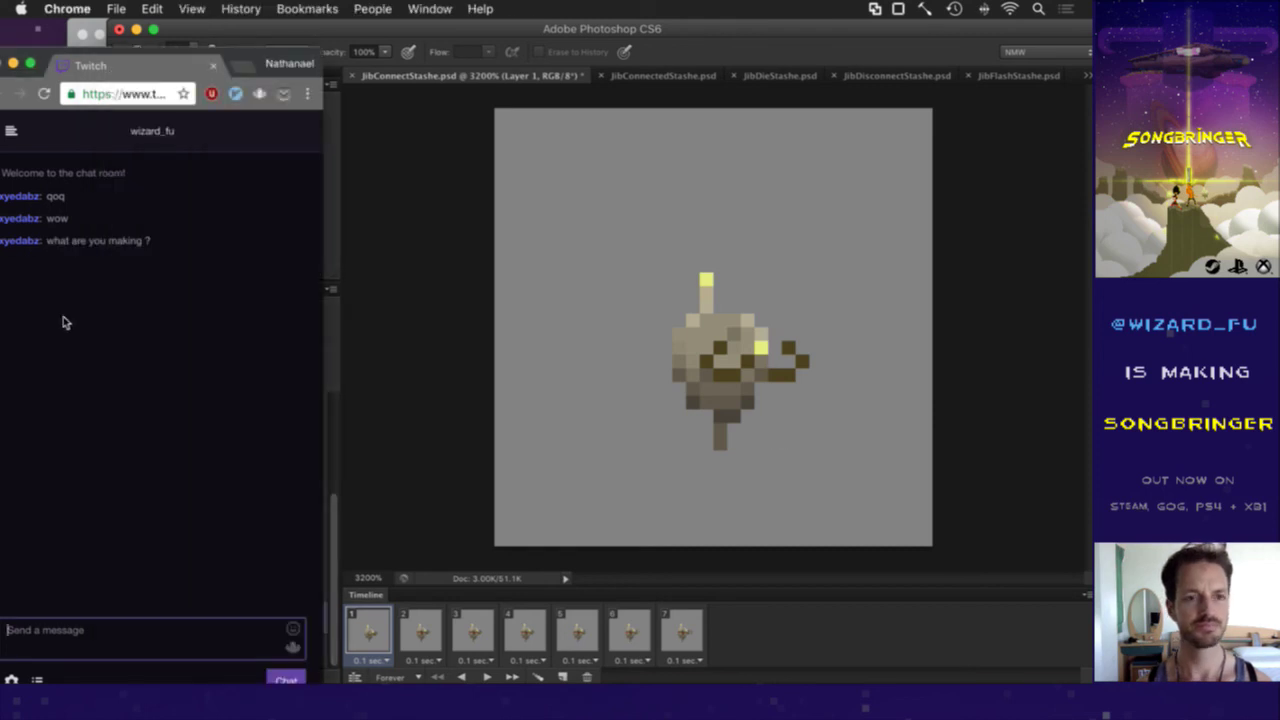
pyautogui.moveTo(66, 241); pyautogui.dragTo(86, 246)
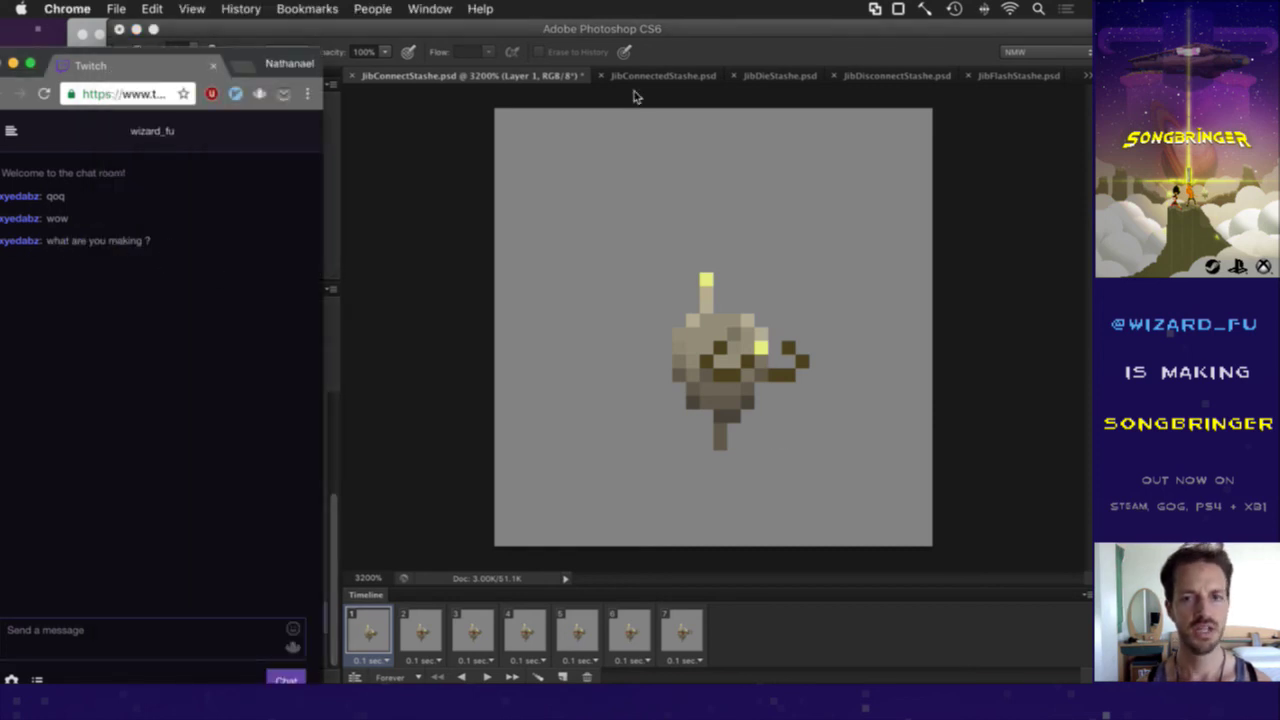
pyautogui.click(714, 30)
# Step: Save JibConnectStashe.psd, check frame 7, return to frame 1 and run the export of the animation's frames
pyautogui.press('super+s')
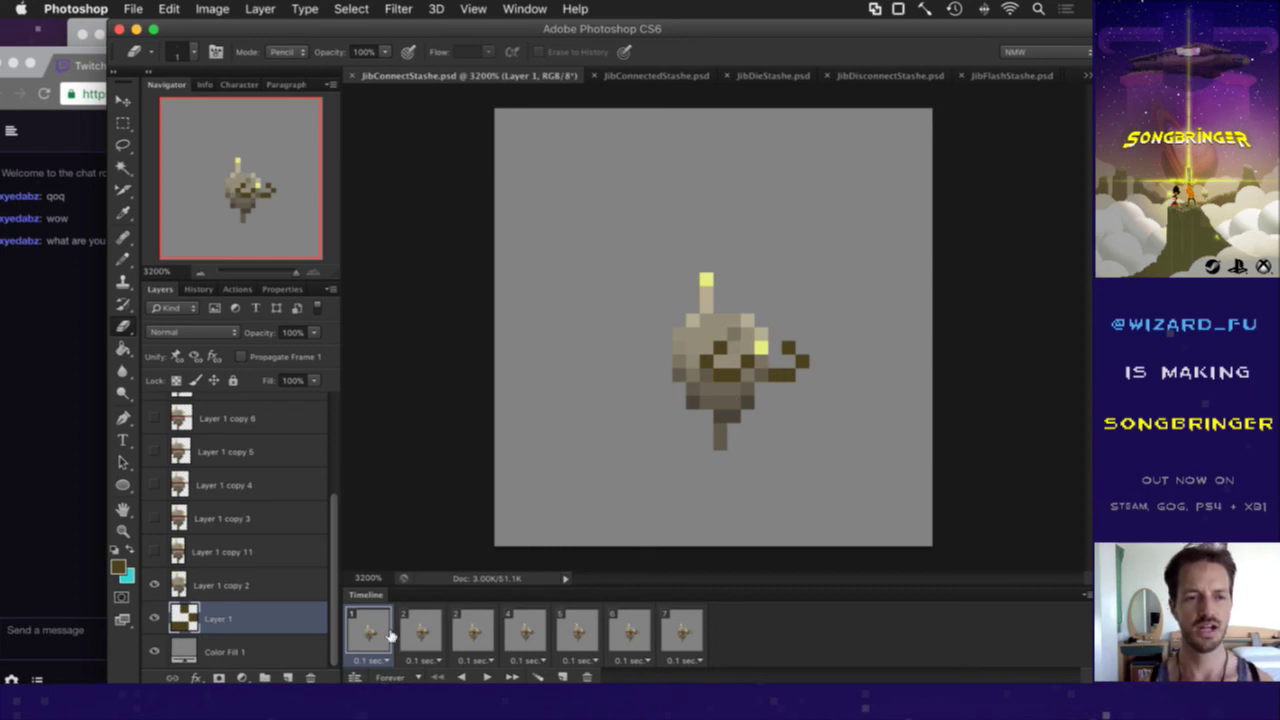
pyautogui.click(683, 632)
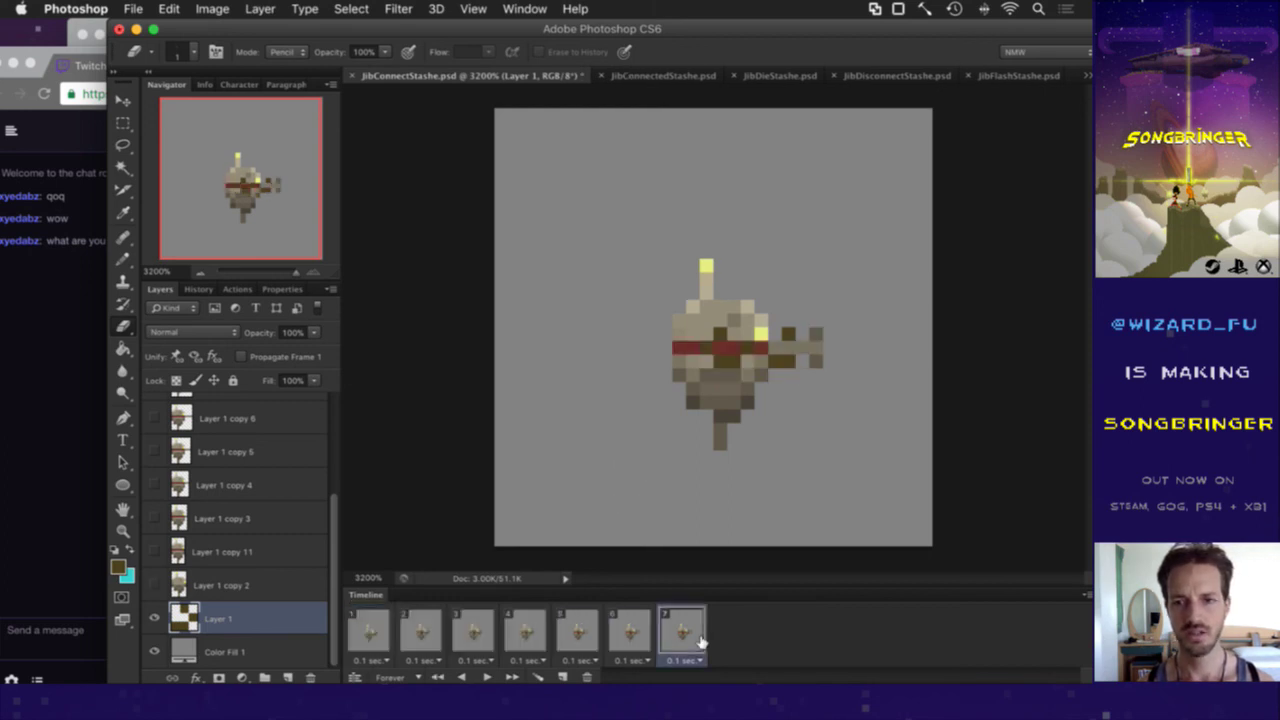
pyautogui.click(366, 631)
pyautogui.press('super+alt+shift+r')
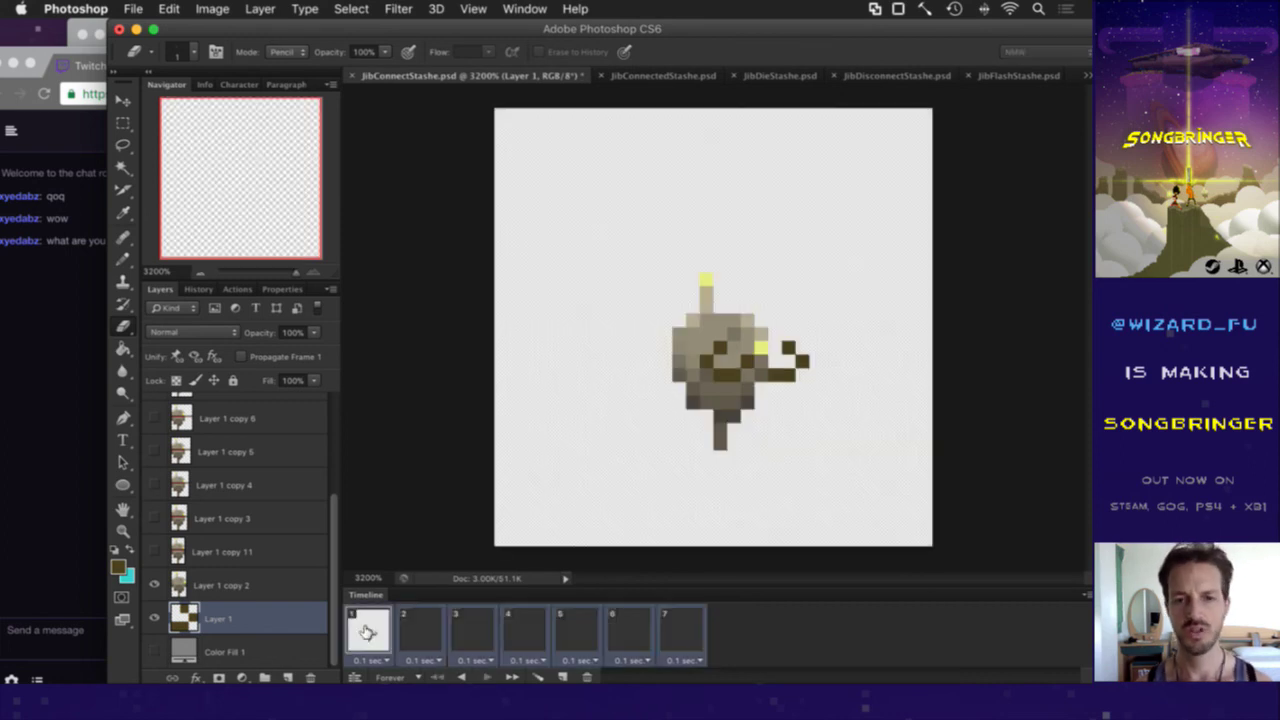
pyautogui.press('Return')
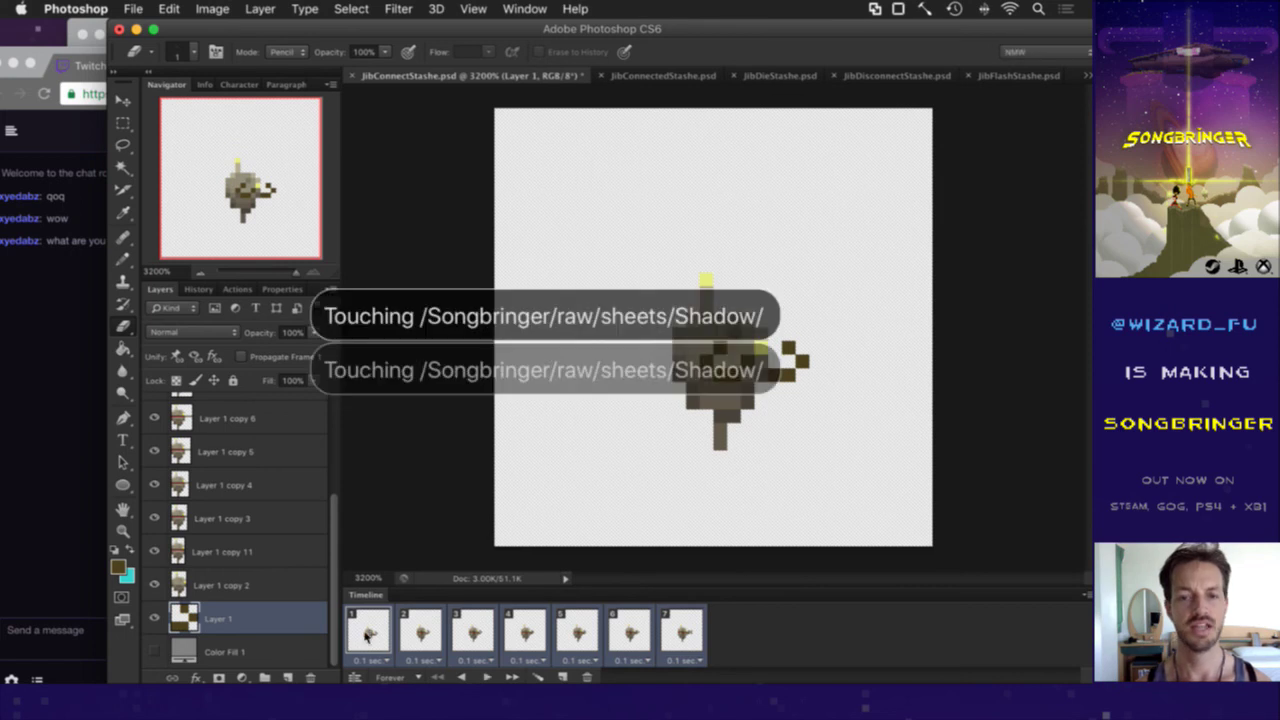
# Step: Switch to iTerm2 and duplicate the connect, connected and disconnect entries in Jib.txt directly below the originals
pyautogui.press('super+Tab')
pyautogui.press('super+Tab')
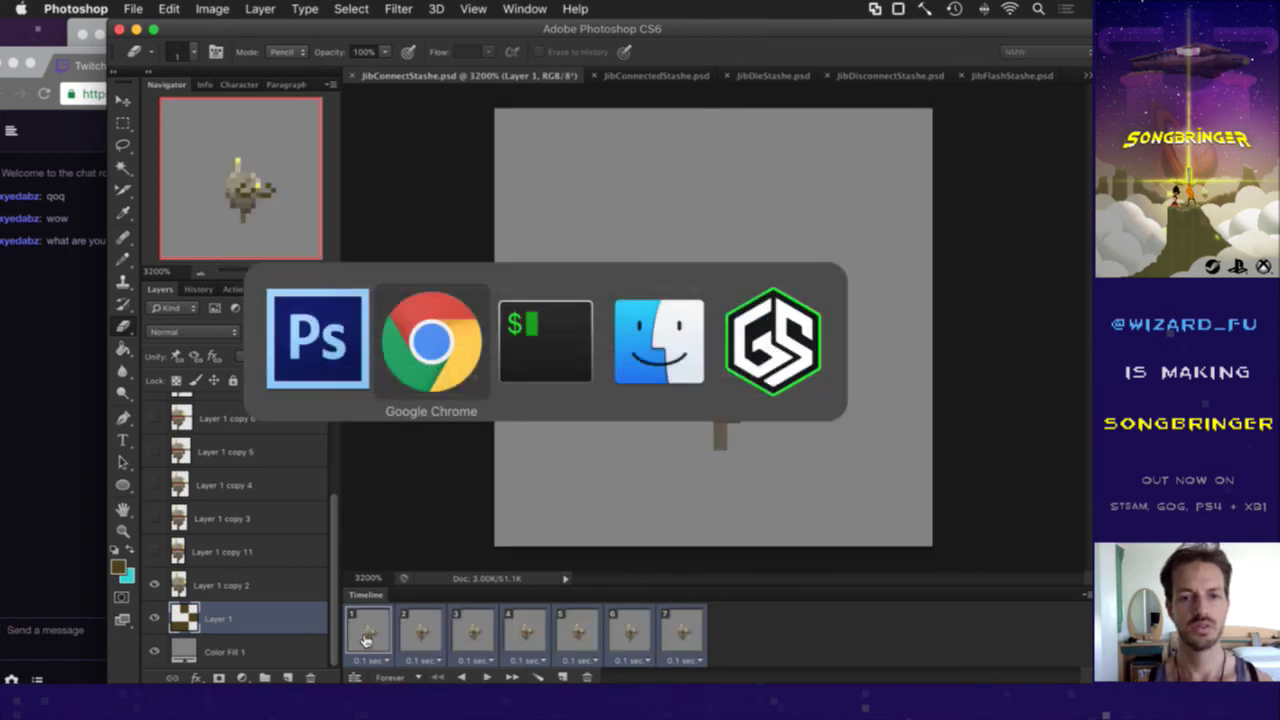
pyautogui.press('.')
pyautogui.press('j')
pyautogui.press('j')
pyautogui.hotkey('shift', 'v')
pyautogui.press('j')
pyautogui.press('j')
pyautogui.press('j')
pyautogui.press('y')
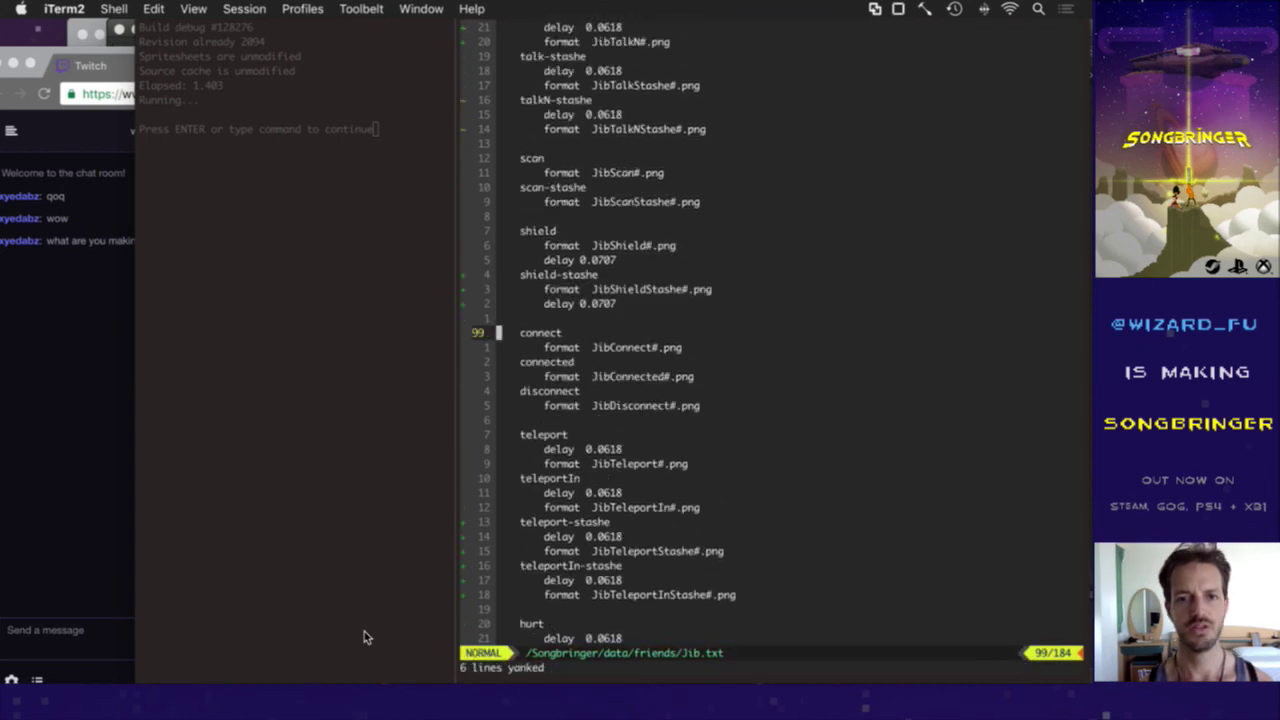
pyautogui.press('j')
pyautogui.press('j')
pyautogui.press('j')
pyautogui.press('j')
pyautogui.press('j')
pyautogui.press('p')
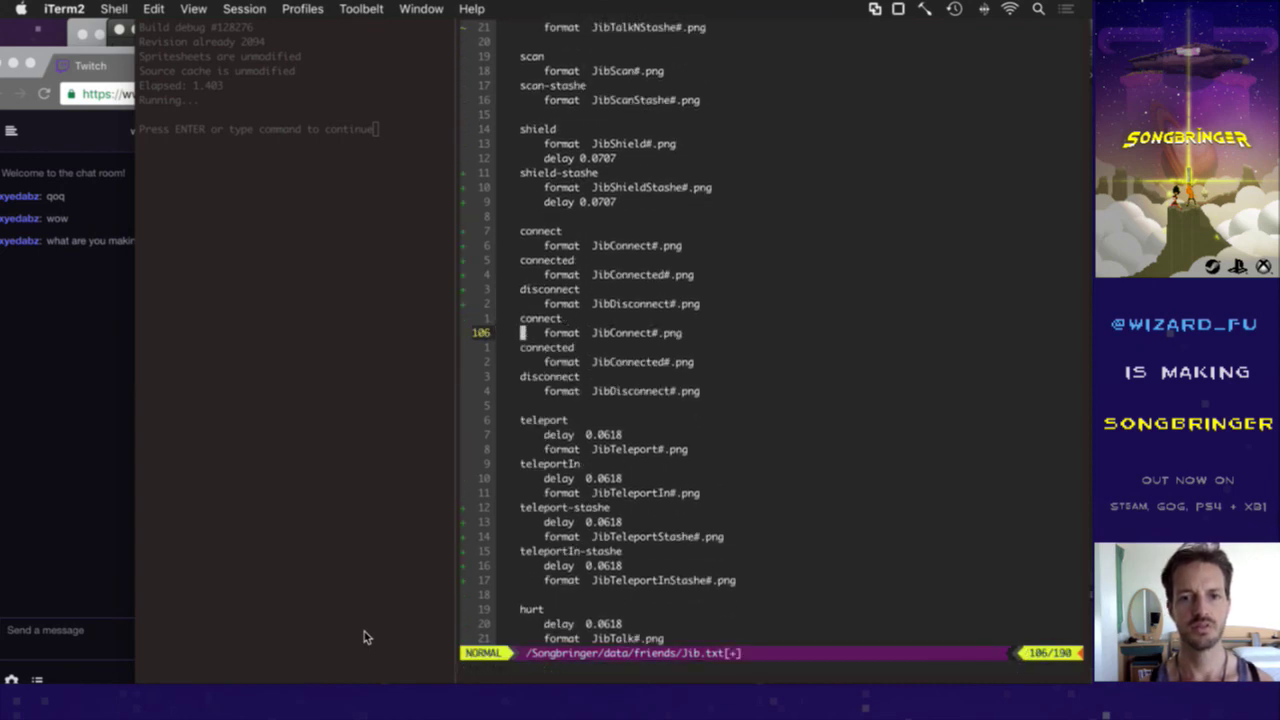
# Step: Append "-stashe" to the names of the duplicated connect, connected and disconnect entries
pyautogui.write('A-')
pyautogui.write('stashe')
pyautogui.press('Escape')
pyautogui.press('j')
pyautogui.press('.')
pyautogui.press('j')
pyautogui.press('.')
pyautogui.press('k')
pyautogui.press('k')
pyautogui.press('k')
# Step: Insert "Stashe" before the # in the three duplicated format file names and save Jib.txt
pyautogui.write('e')
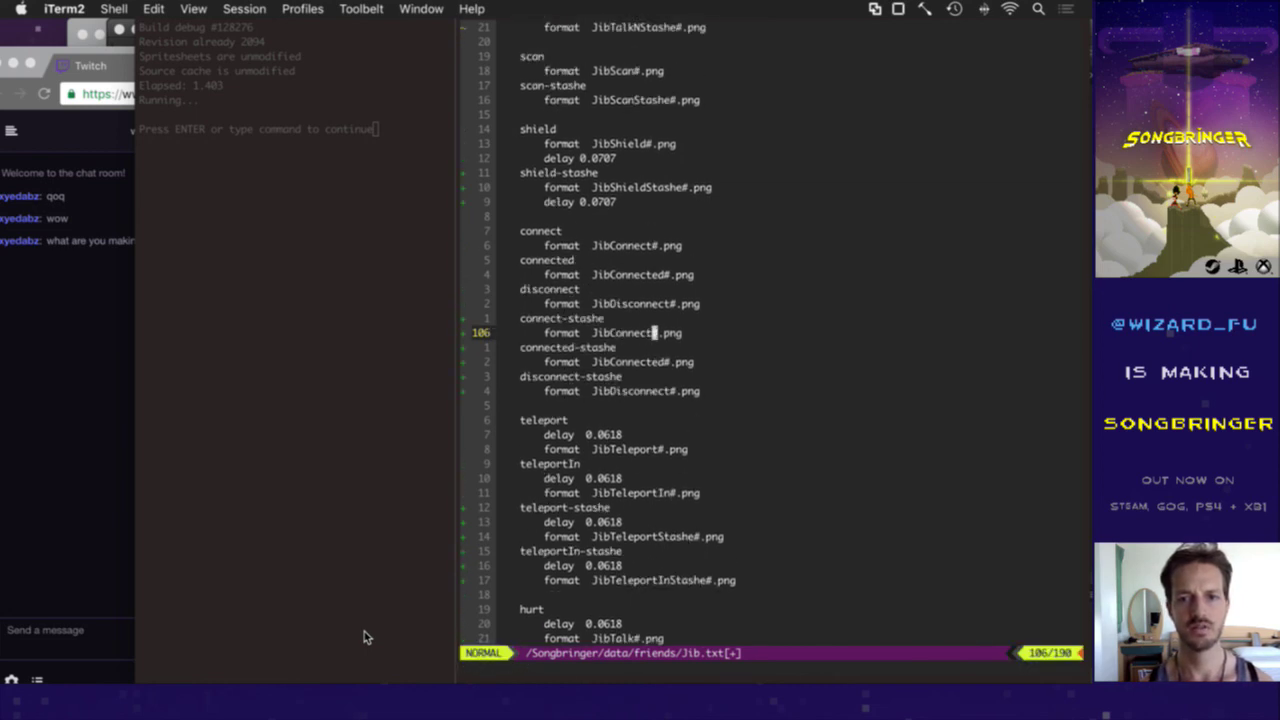
pyautogui.write('aStashe')
pyautogui.press('Escape')
pyautogui.press('j')
pyautogui.press('j')
pyautogui.press('h')
pyautogui.press('h')
pyautogui.press('h')
pyautogui.press('.')
pyautogui.press('j')
pyautogui.press('j')
pyautogui.press('h')
pyautogui.press('h')
pyautogui.write('.:w')
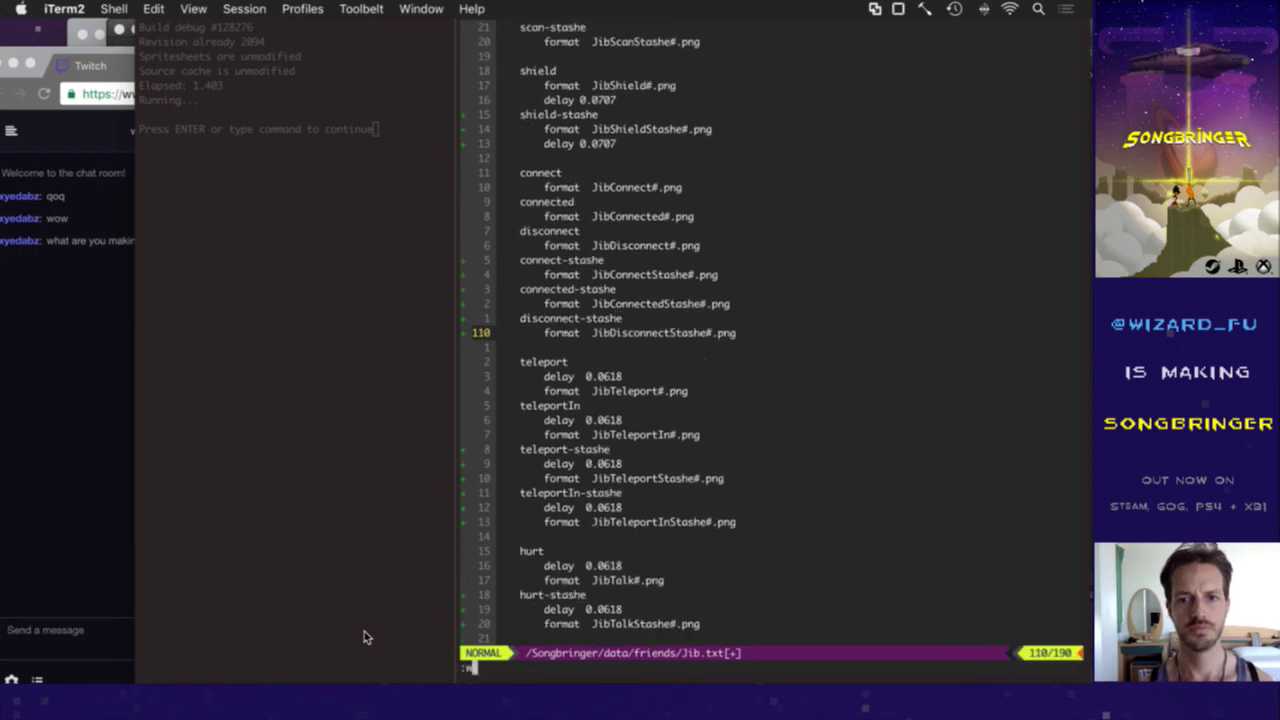
pyautogui.press('Return')
pyautogui.press('k')
pyautogui.press('k')
# Step: Switch to Saves.txt, edit the first p position entry below hp, save the file and return to Jib.txt
pyautogui.press('super+Tab')
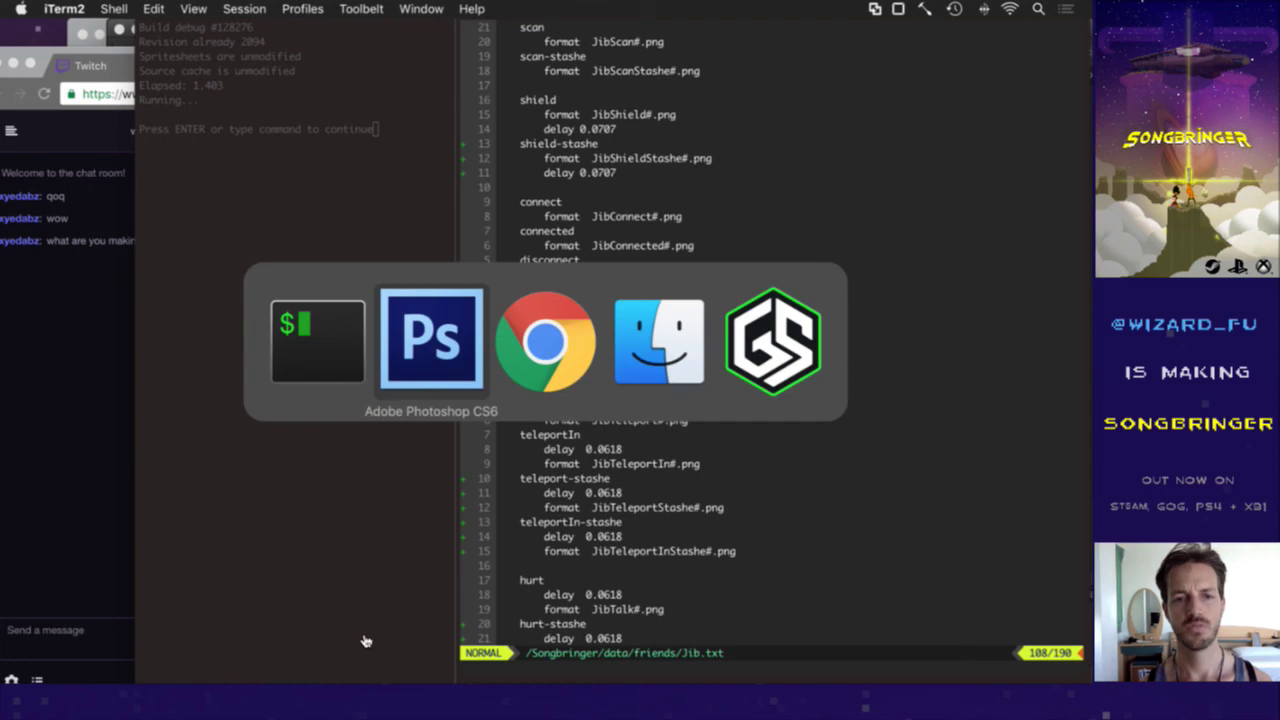
pyautogui.press('Escape')
pyautogui.press('super+Tab')
pyautogui.press('super+shift+Tab')
pyautogui.press('k')
pyautogui.press('l')
pyautogui.press('l')
pyautogui.press('l')
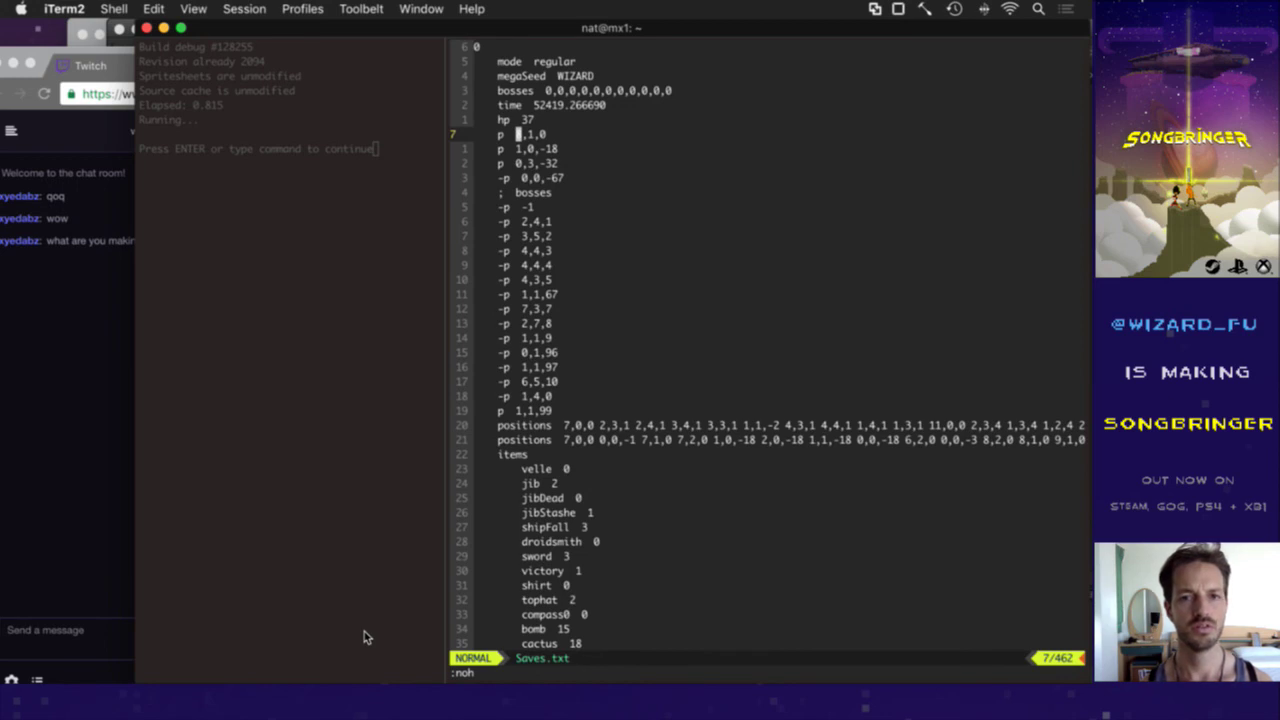
pyautogui.hotkey('shift', 'c')
pyautogui.press('Escape')
pyautogui.write(':w')
pyautogui.press('Return')
pyautogui.press('super+grave')
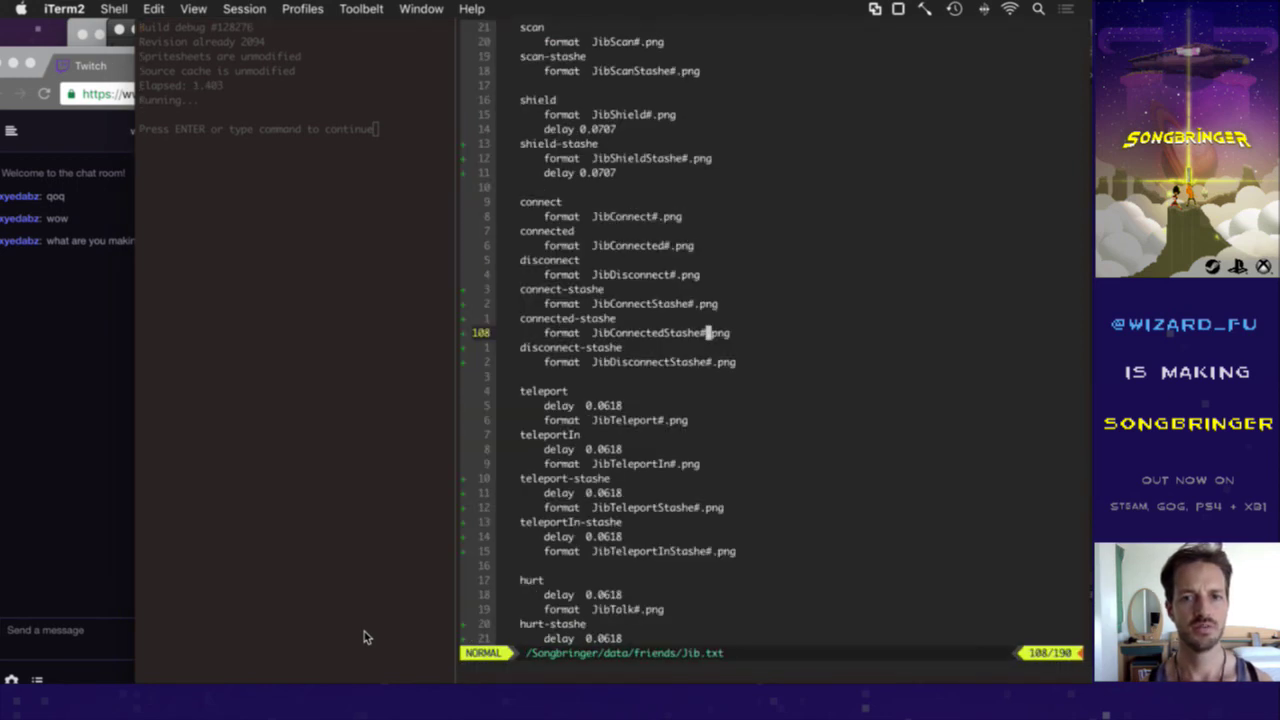
# Step: Return to Photoshop and delete the old Layer 4 copy from JibConnectedStashe.psd
pyautogui.press('super+Tab')
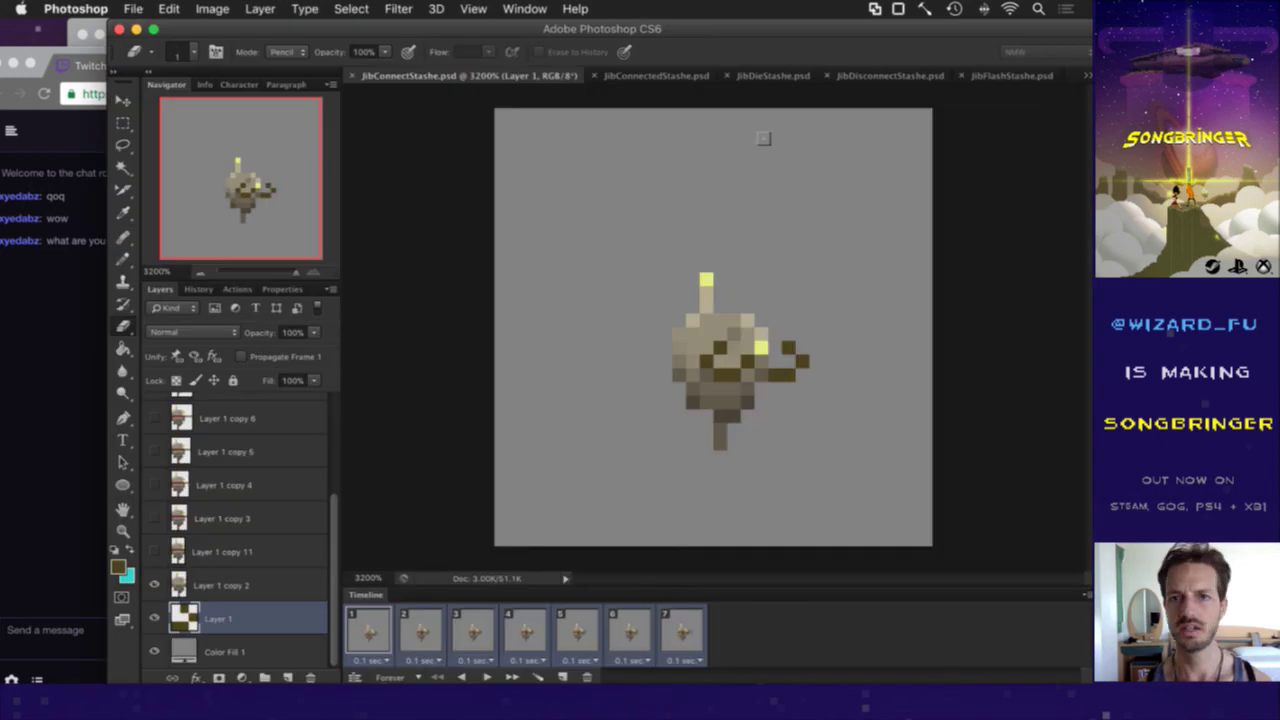
pyautogui.click(650, 78)
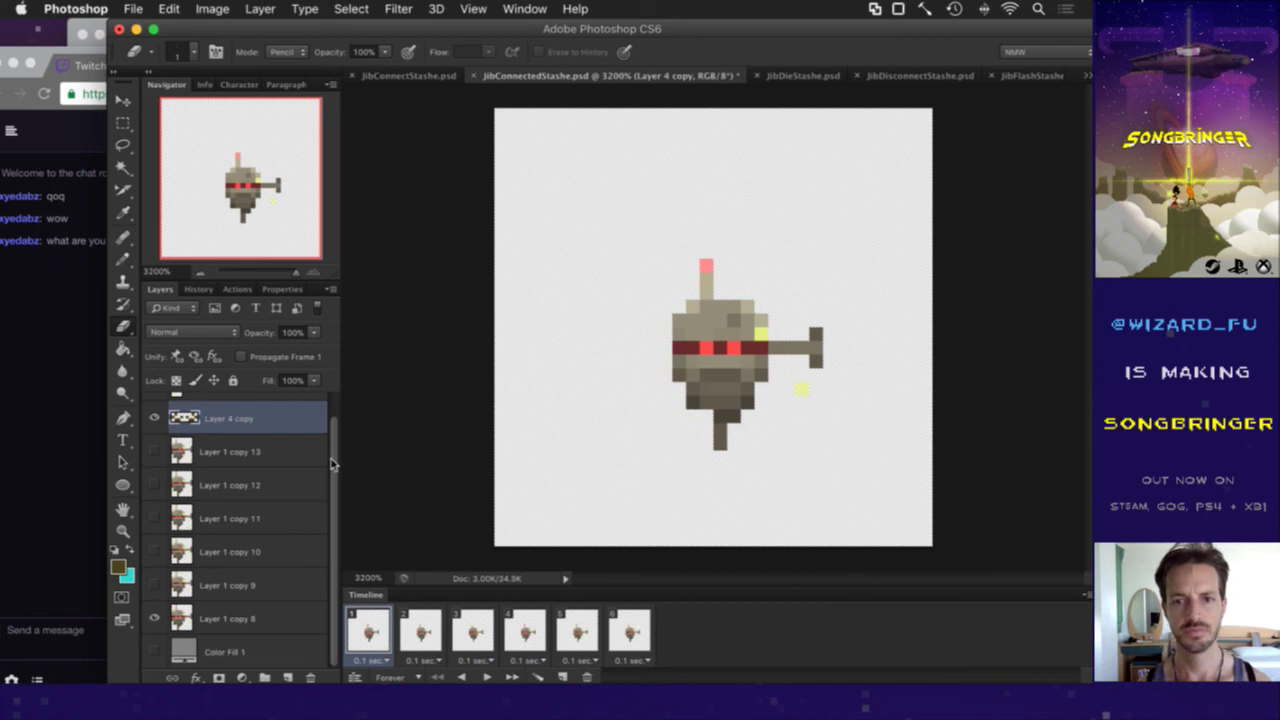
pyautogui.moveTo(333, 463); pyautogui.dragTo(337, 428)
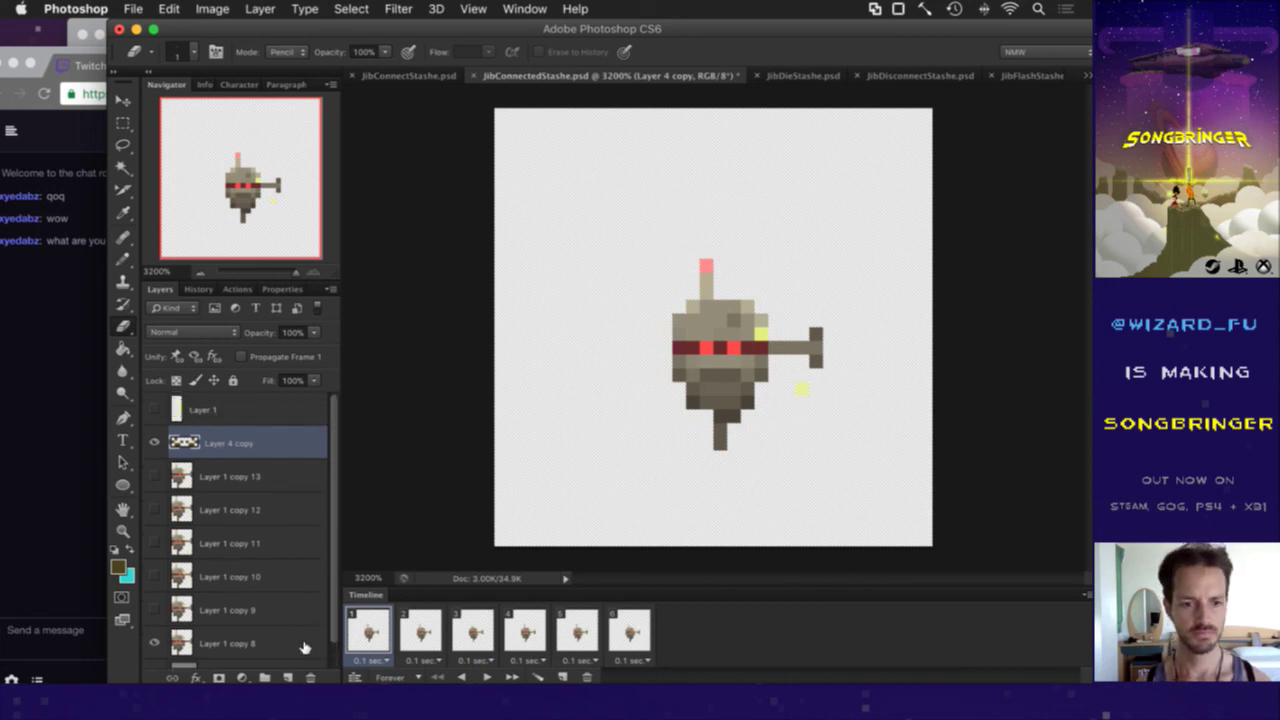
pyautogui.click(310, 678)
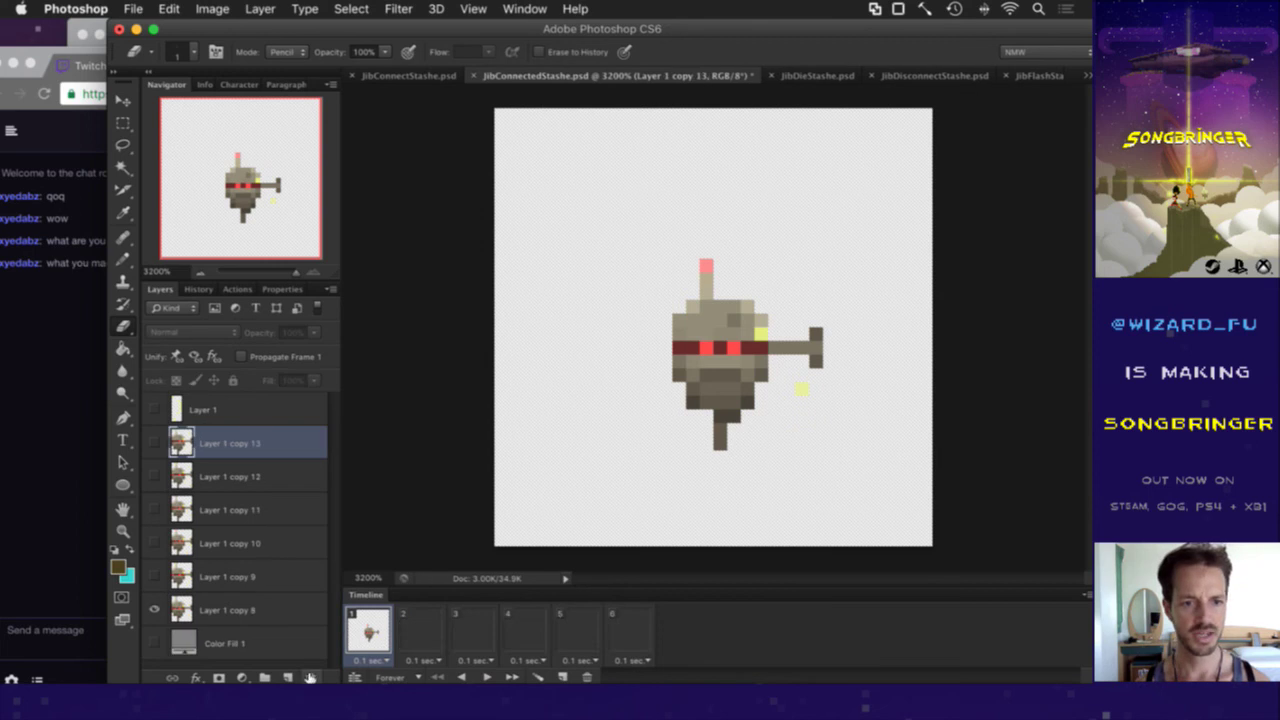
# Step: In JibConnectStashe.psd, select Layer 4 copy together with Layer 1
pyautogui.click(428, 78)
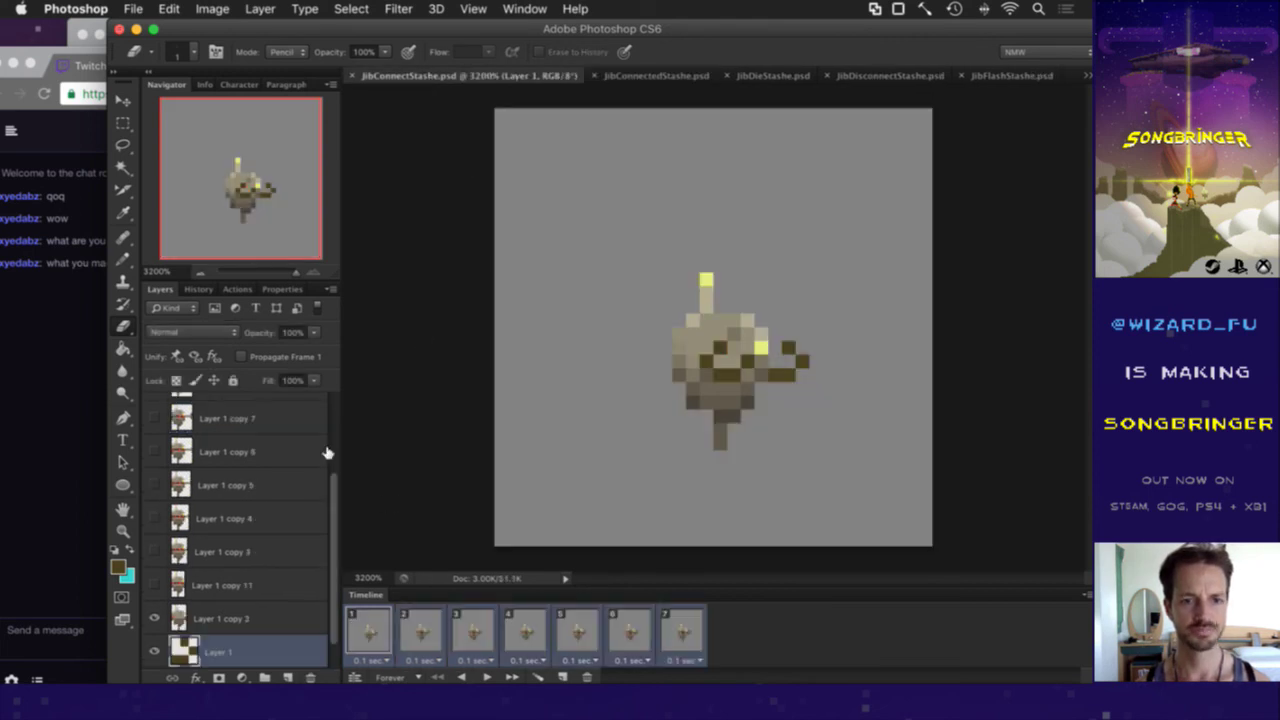
pyautogui.moveTo(338, 562); pyautogui.dragTo(330, 404)
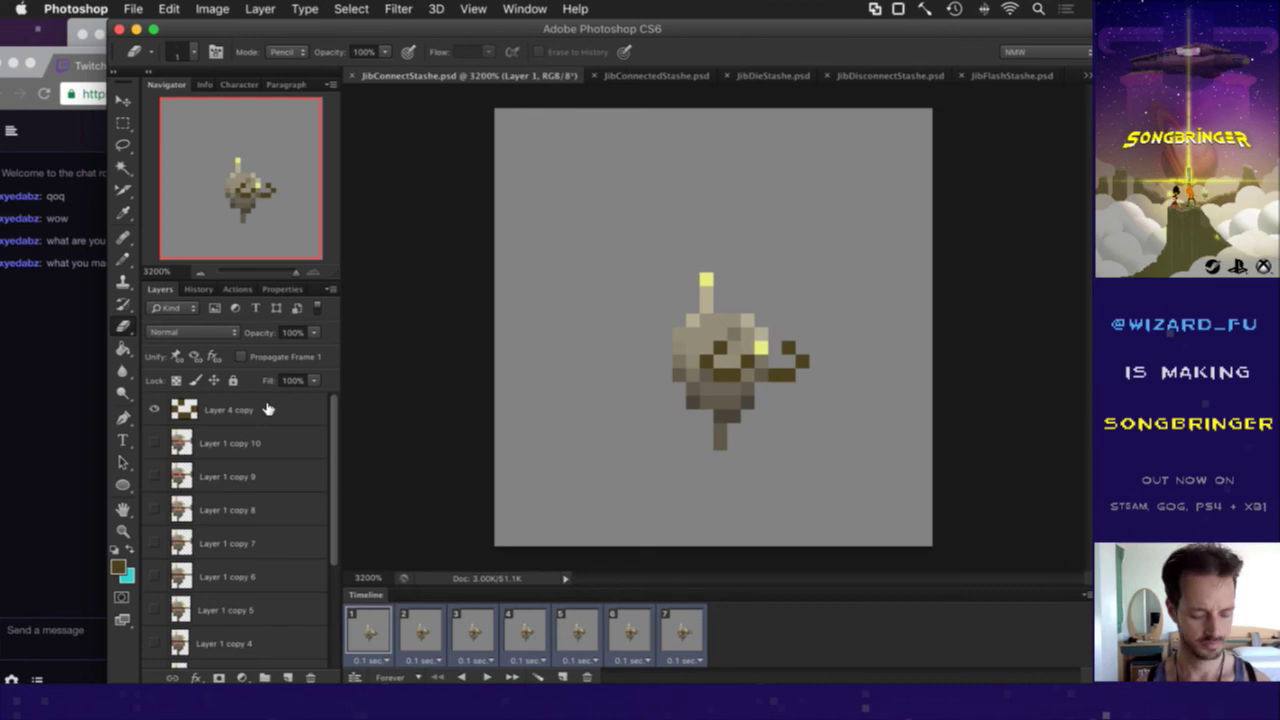
pyautogui.click(251, 411)
# Step: Switch to Chrome to read the new Twitch chat messages about Songbringer, and return to Photoshop
pyautogui.click(62, 343)
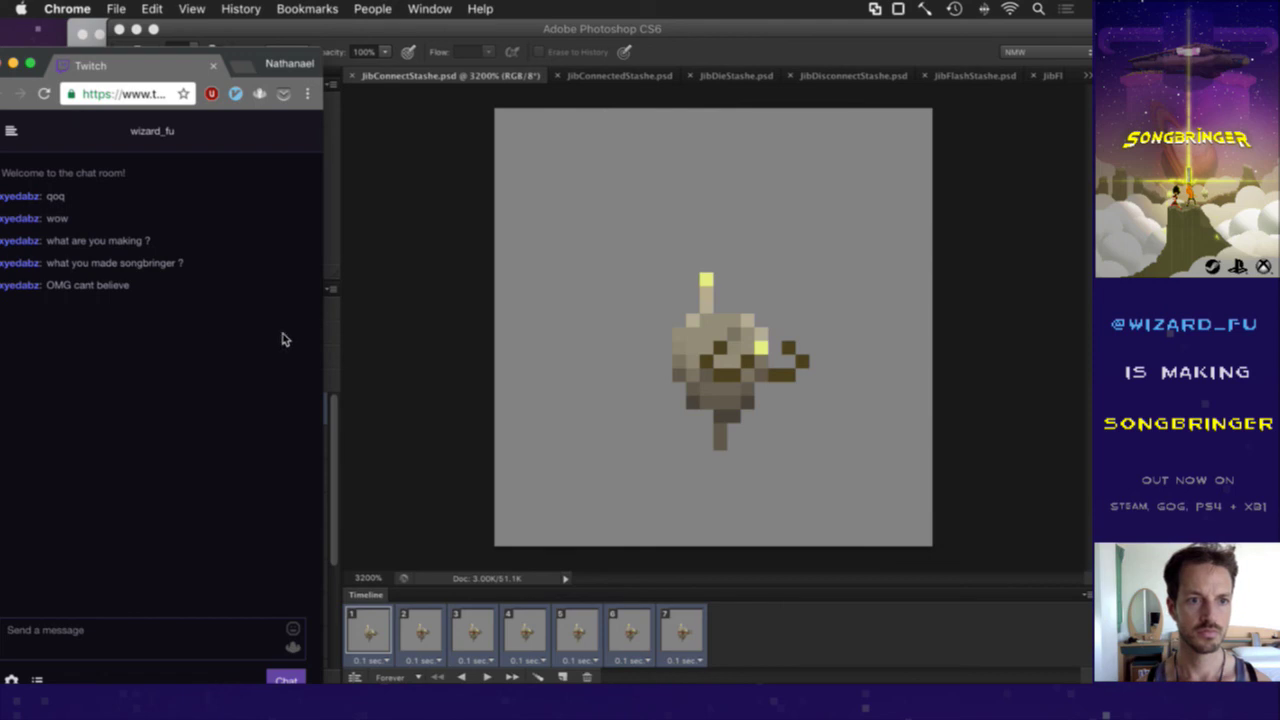
pyautogui.moveTo(104, 265); pyautogui.dragTo(184, 266)
pyautogui.click(218, 257)
pyautogui.click(464, 24)
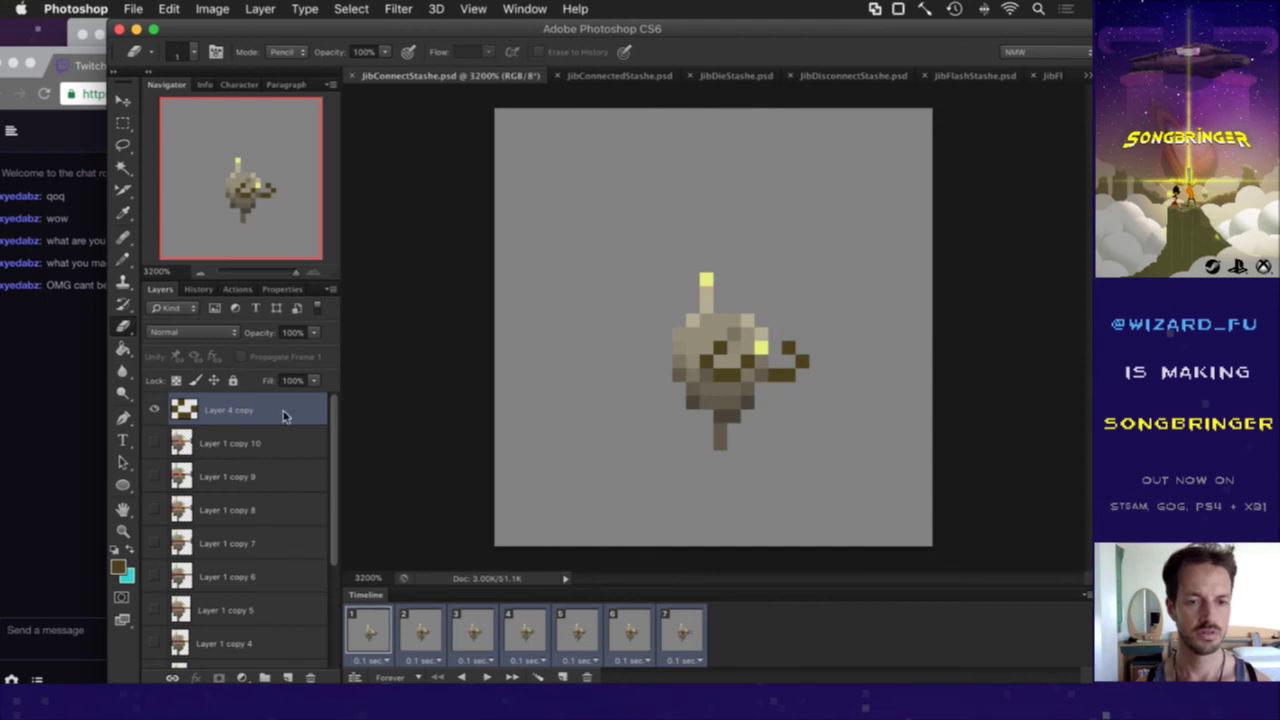
# Step: Duplicate the two selected arm layers into JibConnectedStashe.psd
pyautogui.rightClick(284, 416)
pyautogui.click(400, 147)
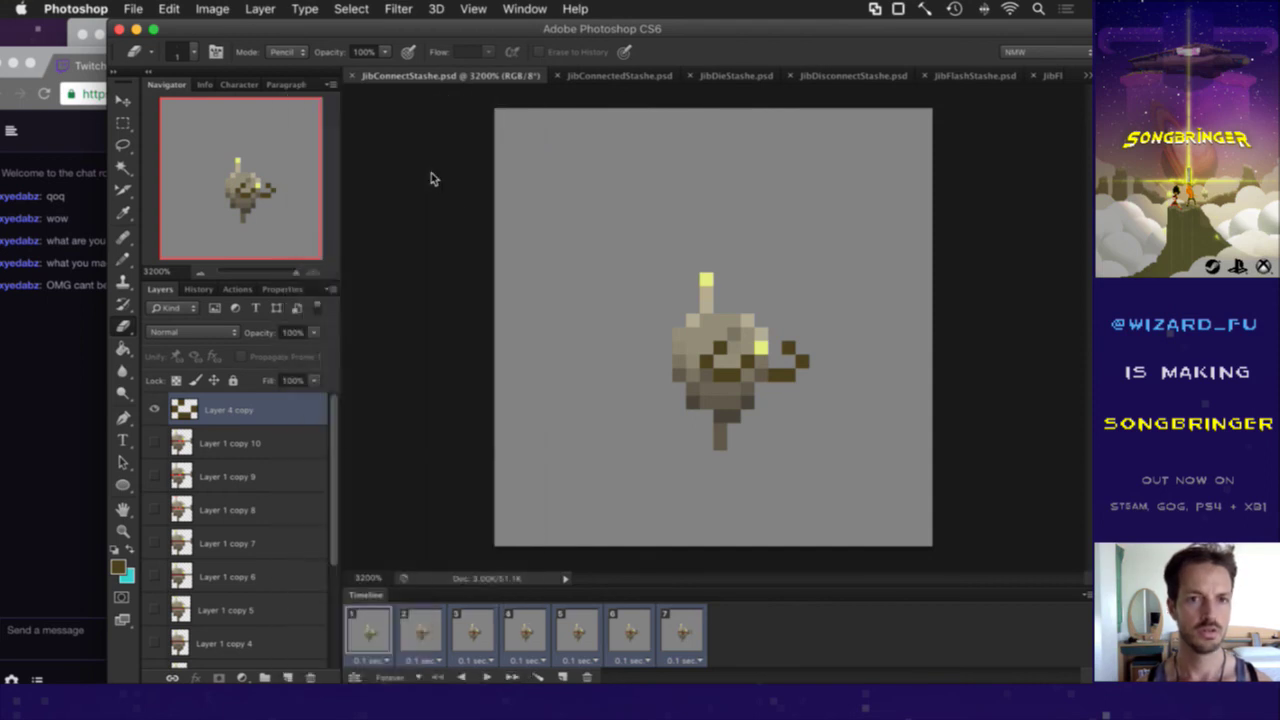
pyautogui.click(519, 351)
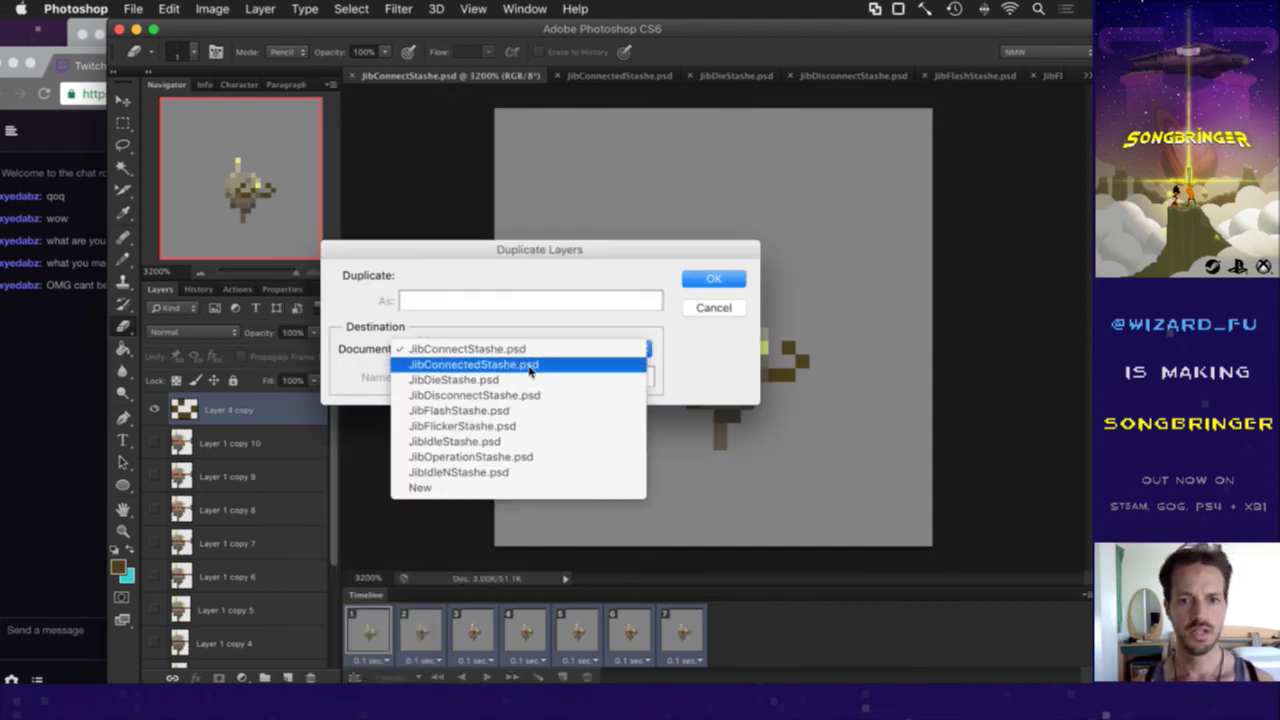
pyautogui.click(528, 363)
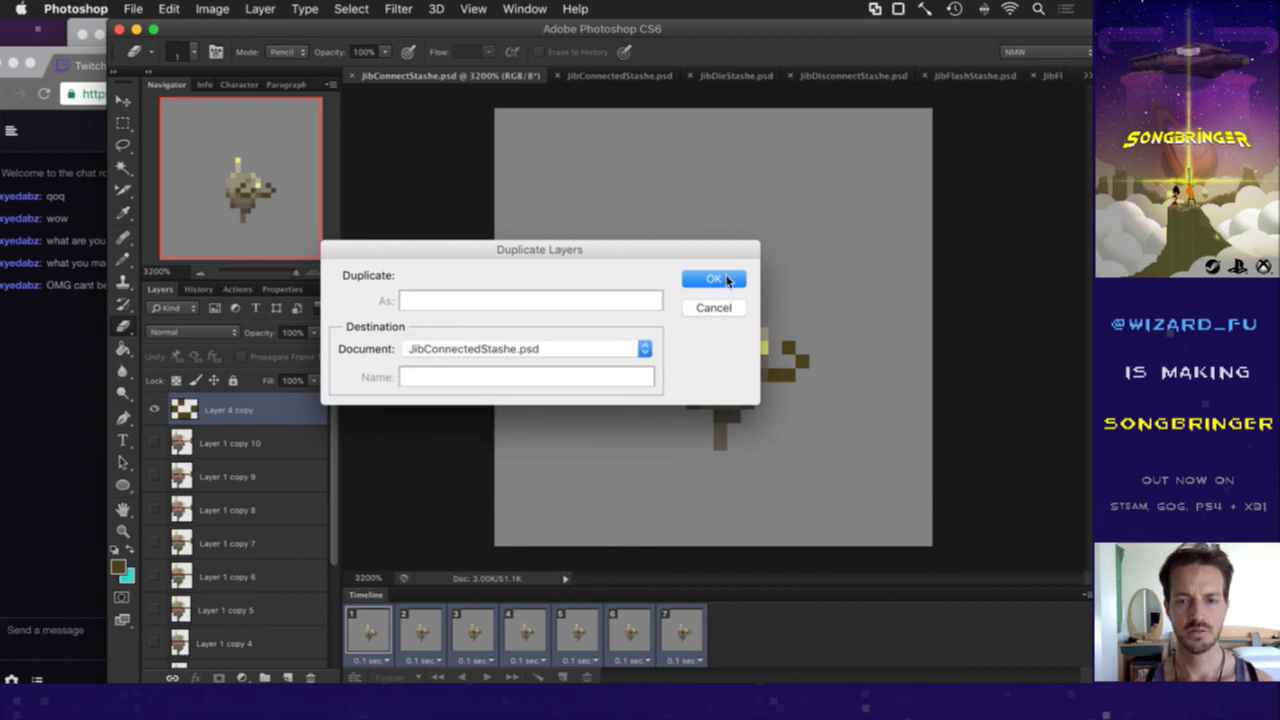
pyautogui.click(713, 279)
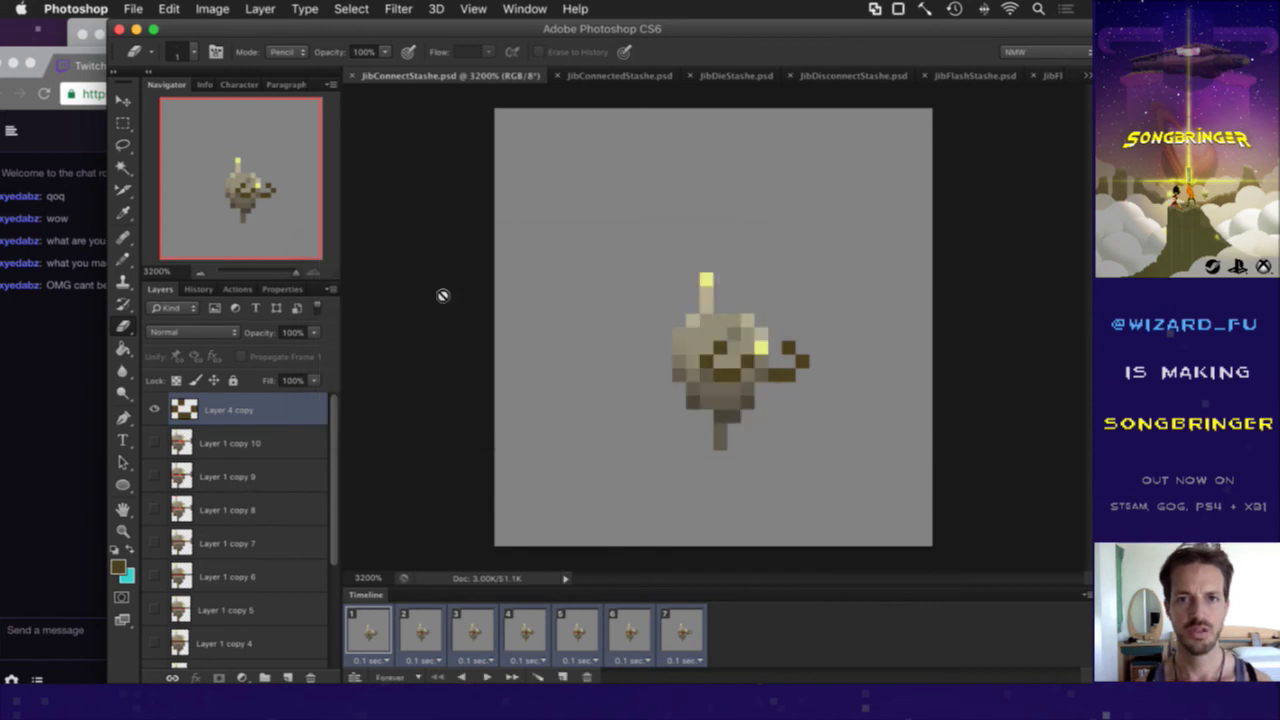
# Step: Duplicate the two selected arm layers into JibDisconnectStashe.psd and bring up JibConnectedStashe.psd
pyautogui.rightClick(229, 405)
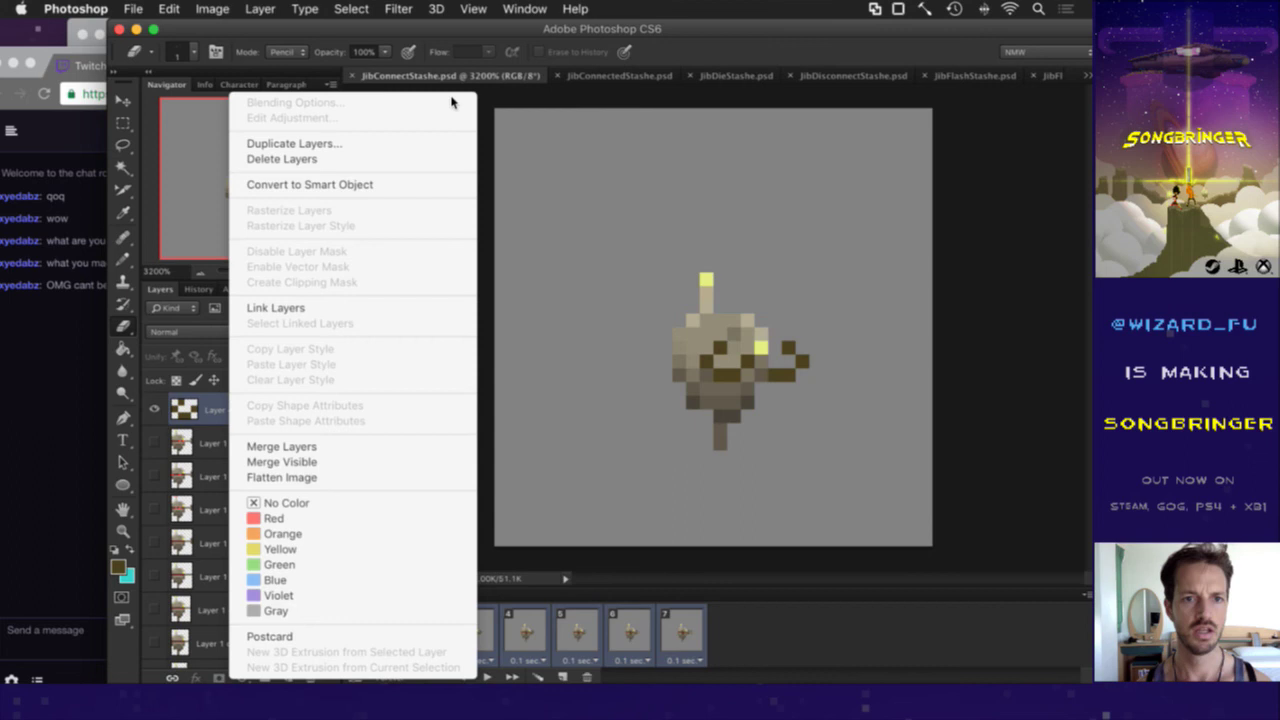
pyautogui.click(371, 148)
pyautogui.click(526, 350)
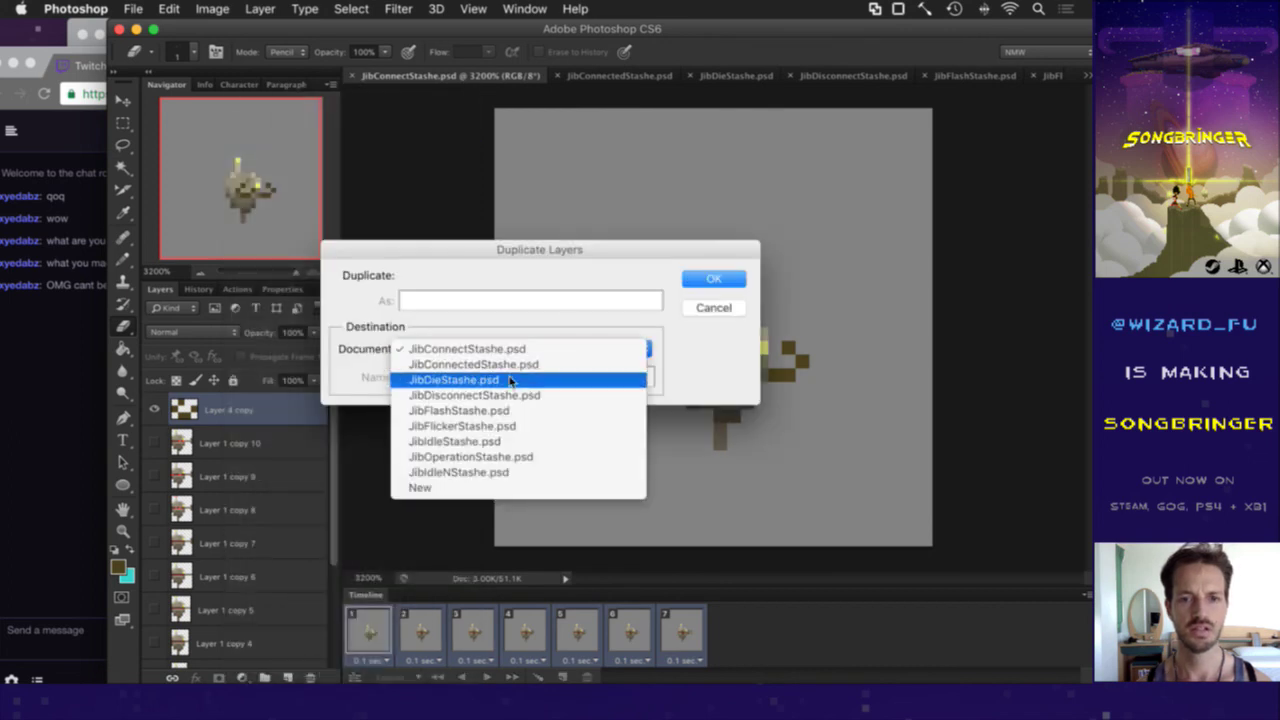
pyautogui.click(512, 392)
pyautogui.click(725, 279)
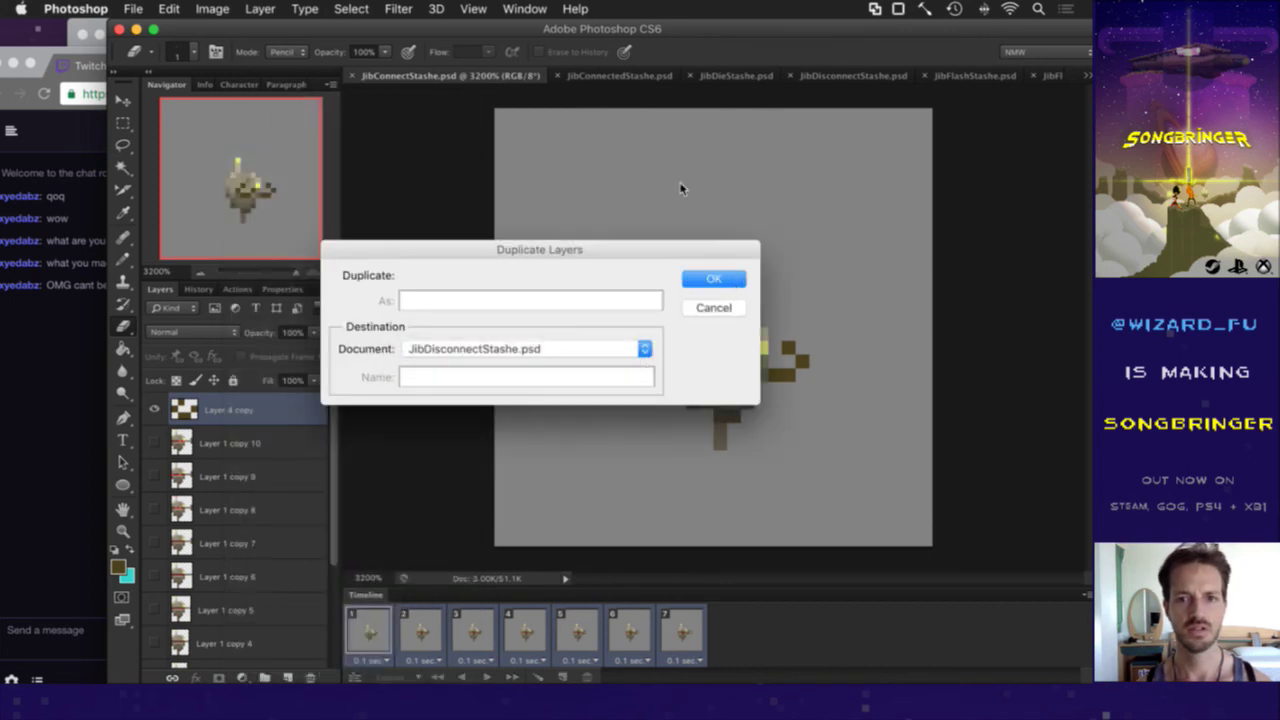
pyautogui.click(616, 77)
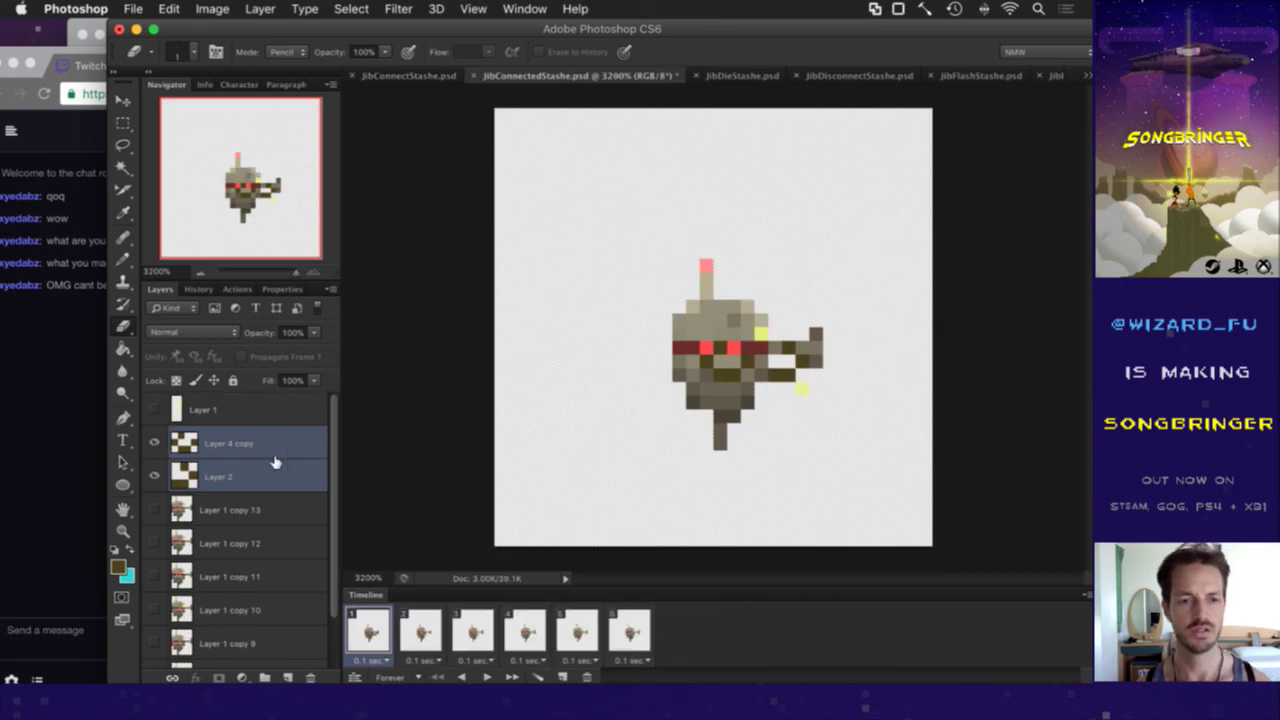
# Step: Move Layer 2 directly below Layer 1 copy 8, and select it together with Layer 4 copy
pyautogui.click(218, 443)
pyautogui.moveTo(216, 443); pyautogui.dragTo(193, 637)
pyautogui.scroll(2, 334, 540)
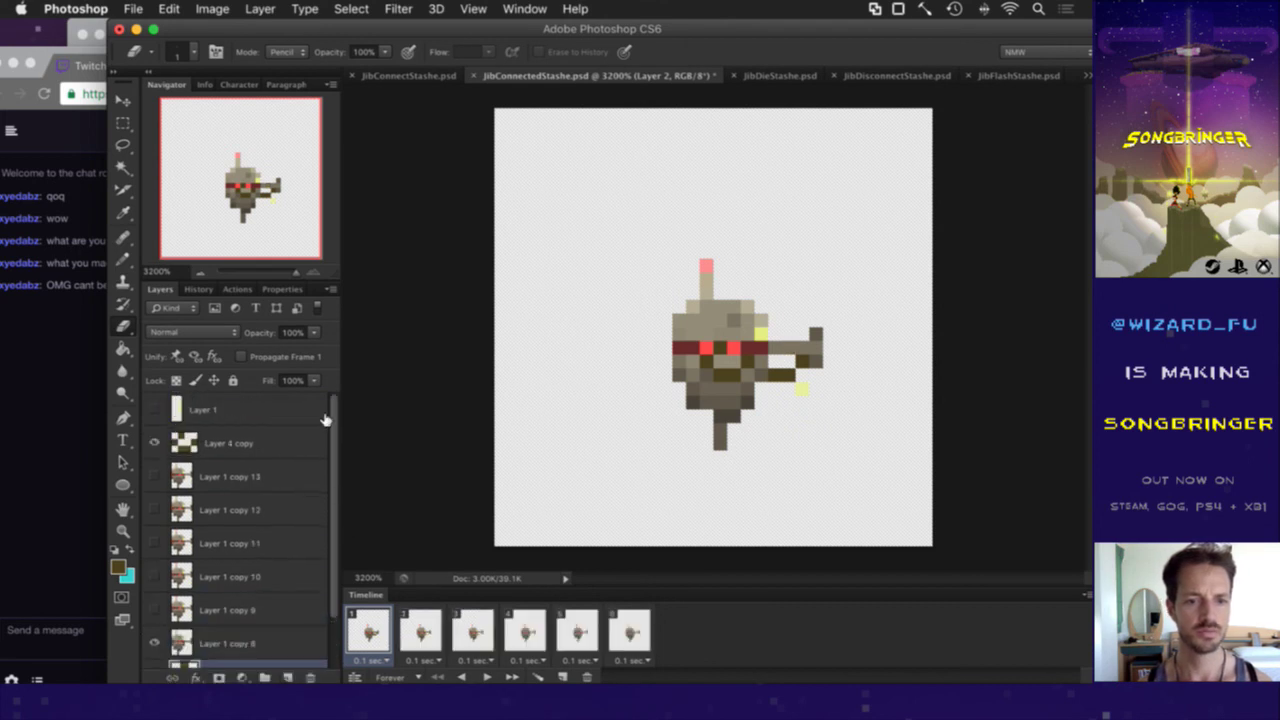
pyautogui.rightClick(255, 440)
pyautogui.click(228, 437)
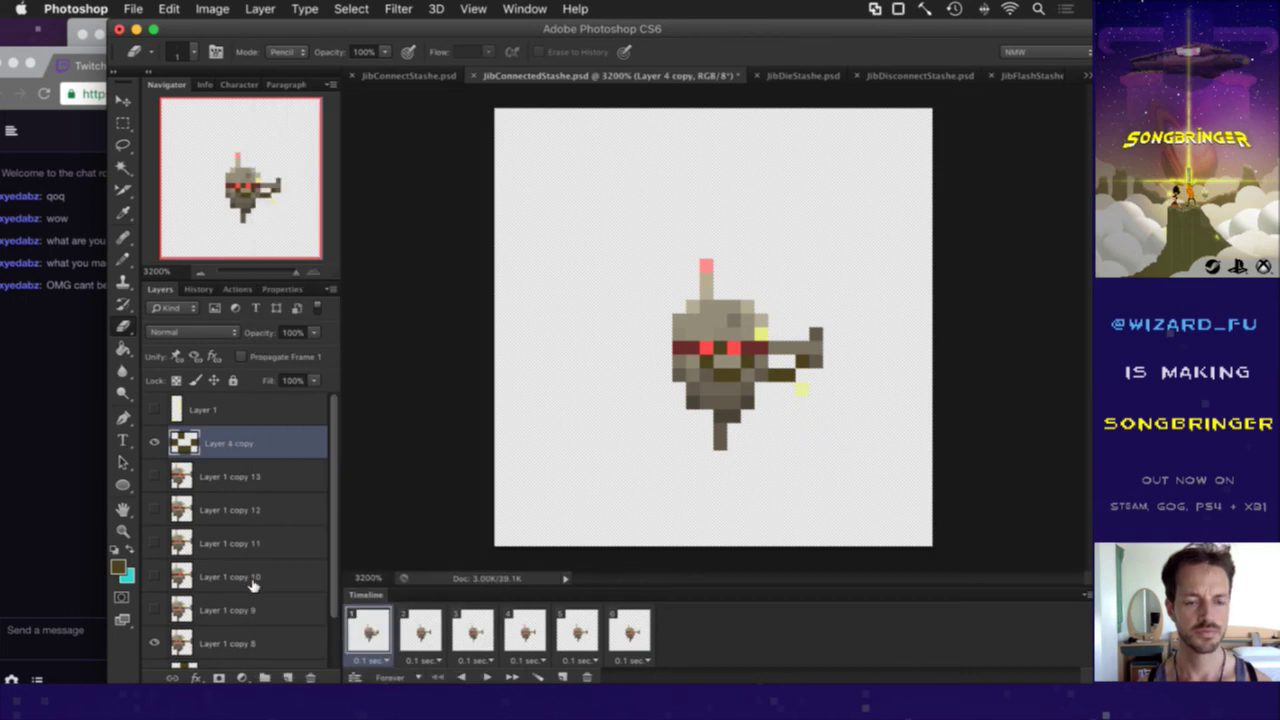
pyautogui.scroll(-2, 248, 586)
pyautogui.click(228, 612)
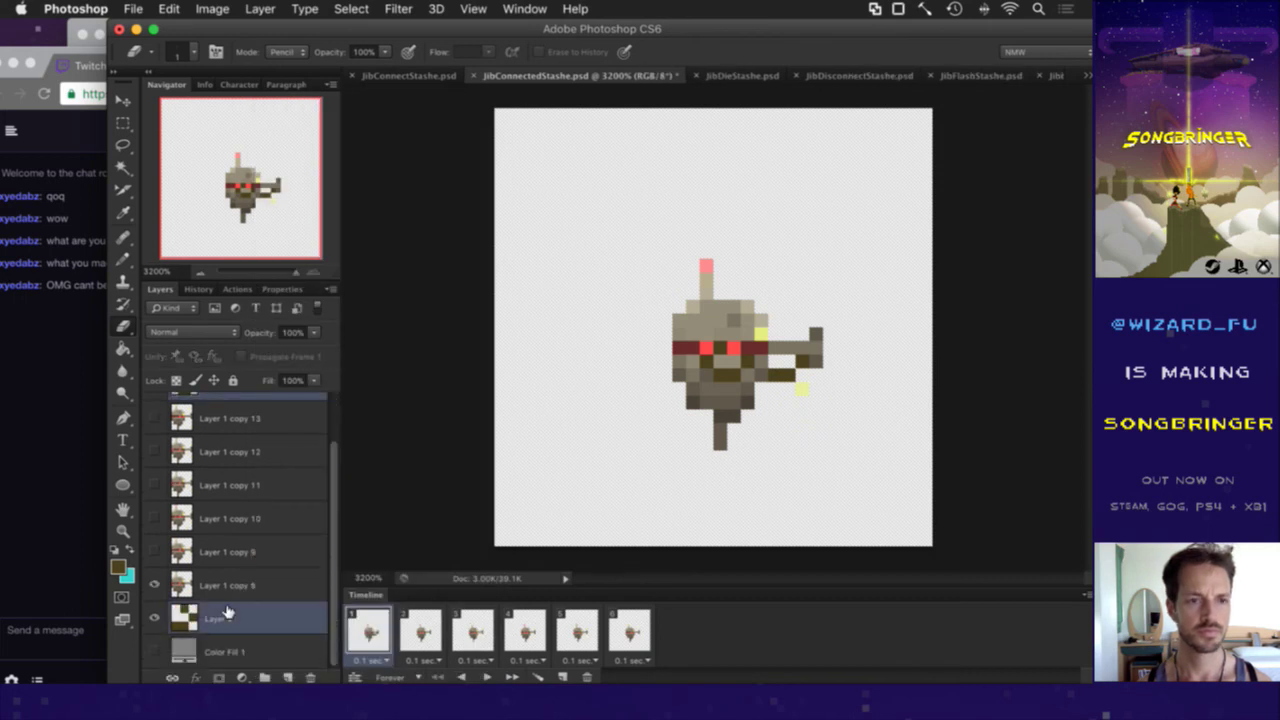
# Step: Select all six animation frames and make Layer 2 visible in every one of them
pyautogui.keyDown('shift'); pyautogui.click(370, 640); pyautogui.keyUp('shift')
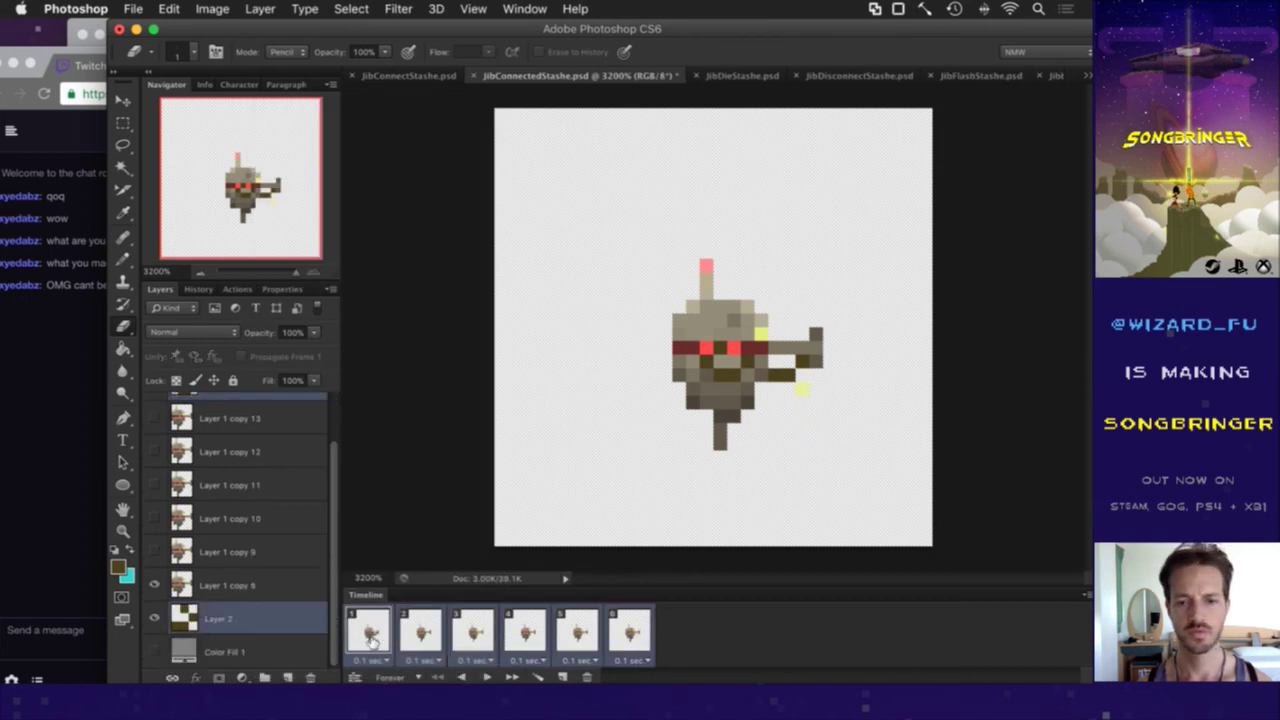
pyautogui.rightClick(232, 616)
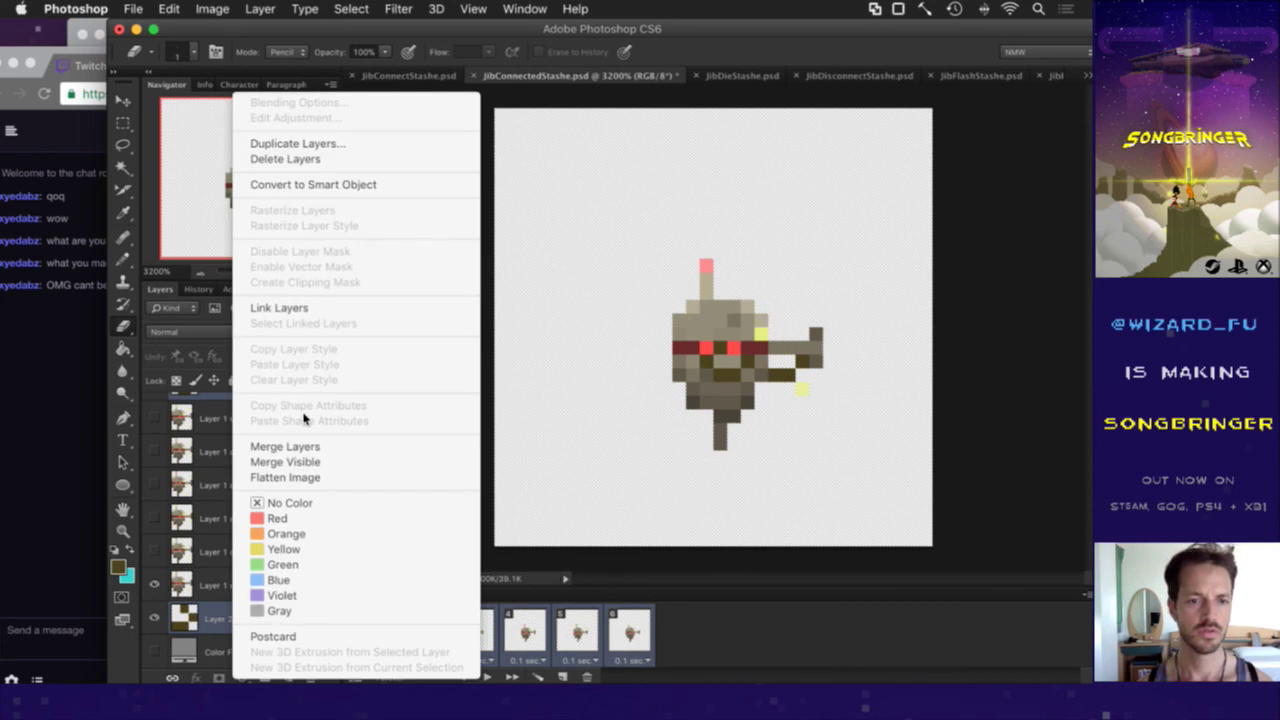
pyautogui.click(232, 597)
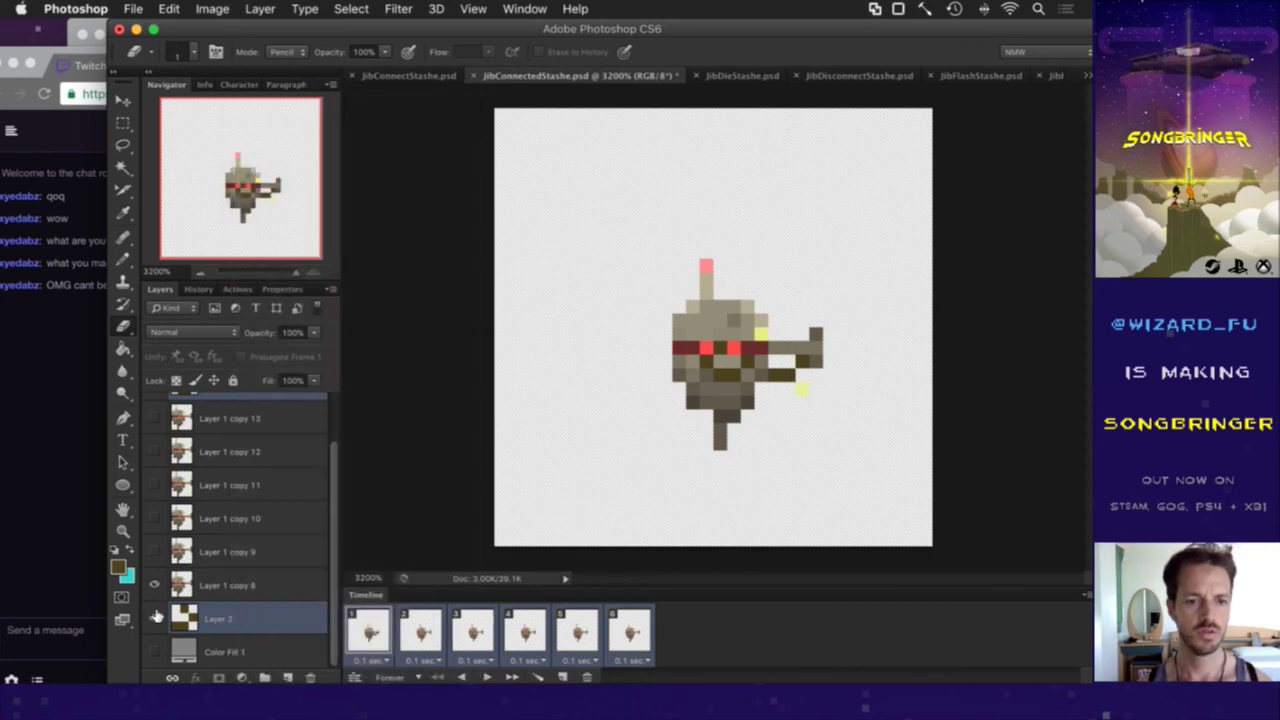
pyautogui.click(156, 617)
pyautogui.click(156, 617)
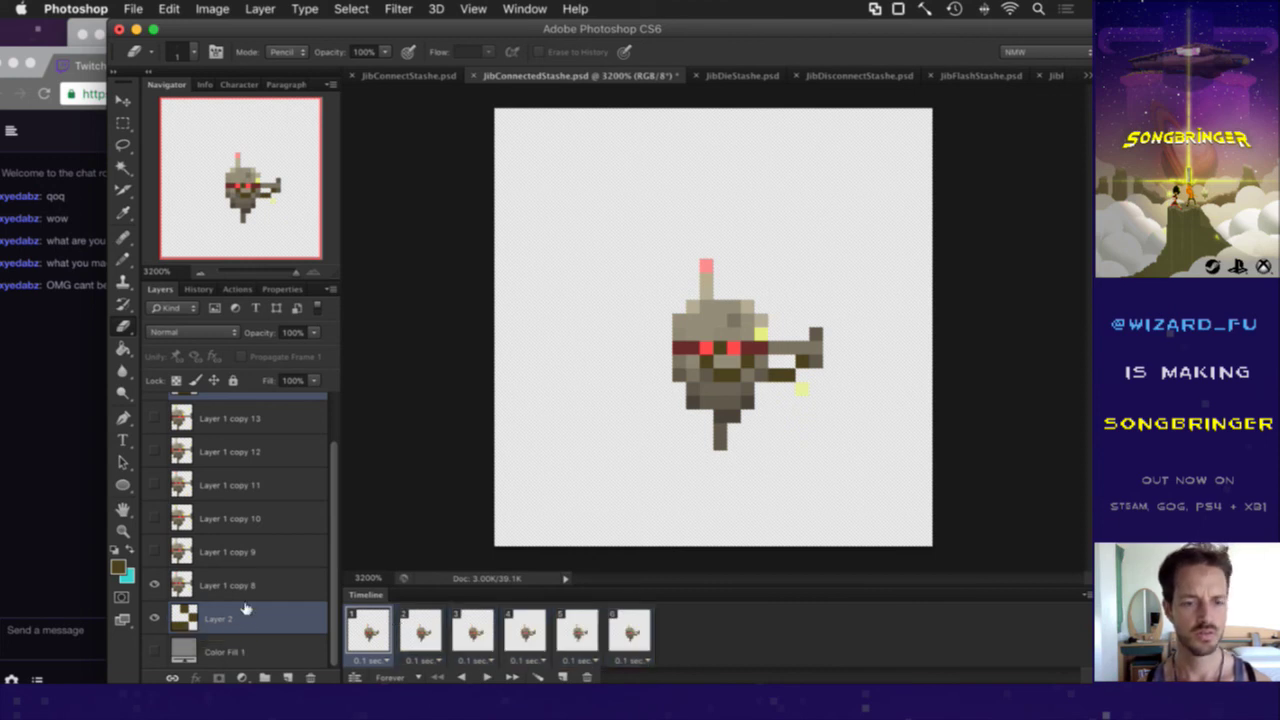
# Step: Move the two selected arm layers up one pixel in each of the six frames
pyautogui.press('v')
pyautogui.scroll(1, 245, 608)
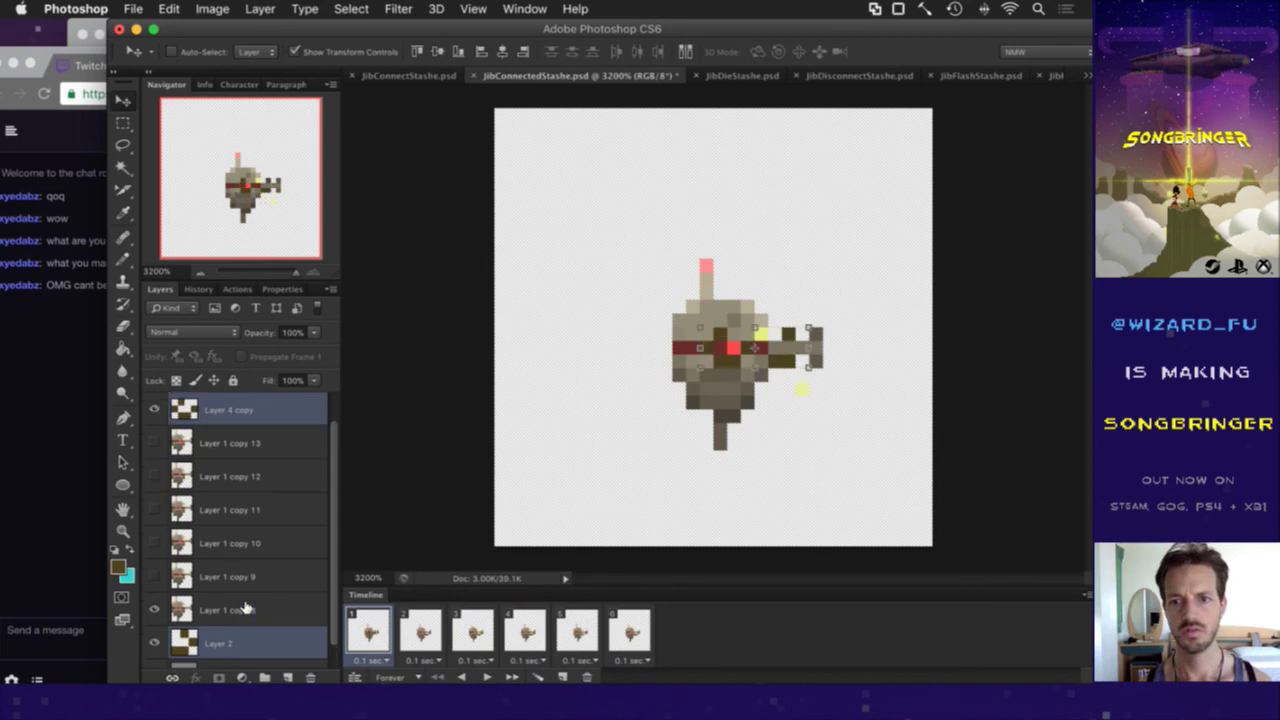
pyautogui.click(436, 633)
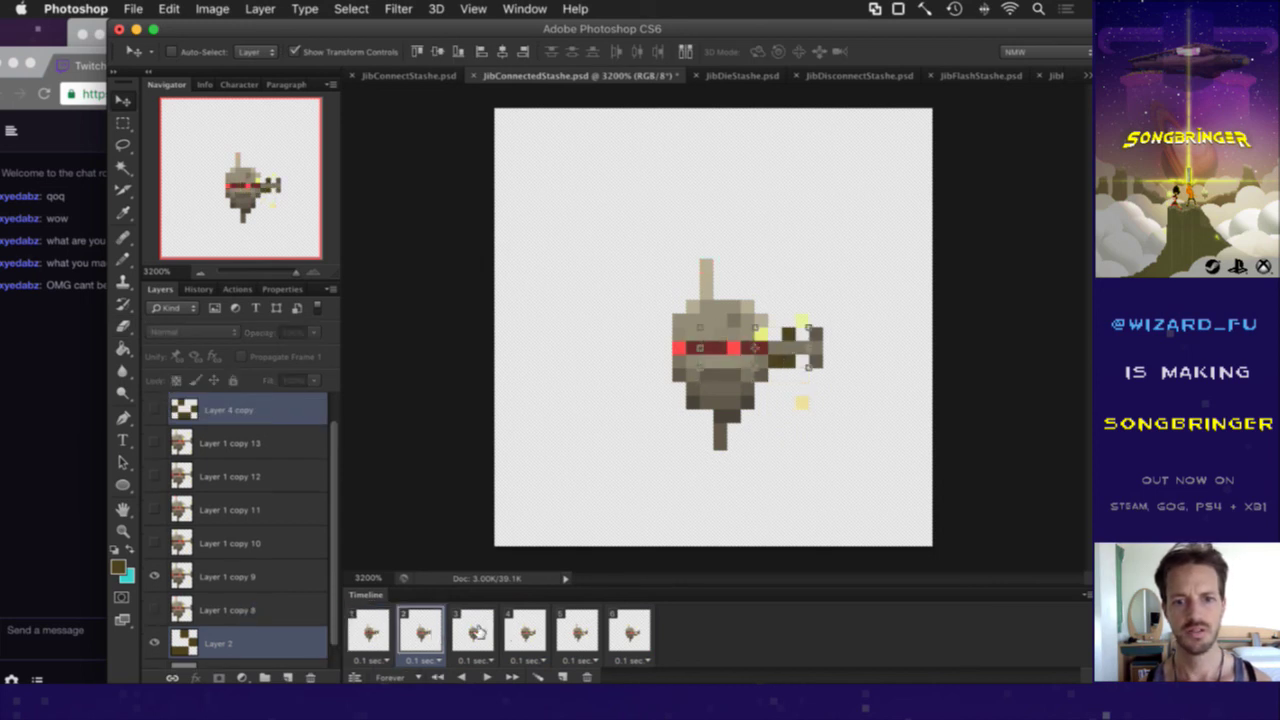
pyautogui.click(474, 633)
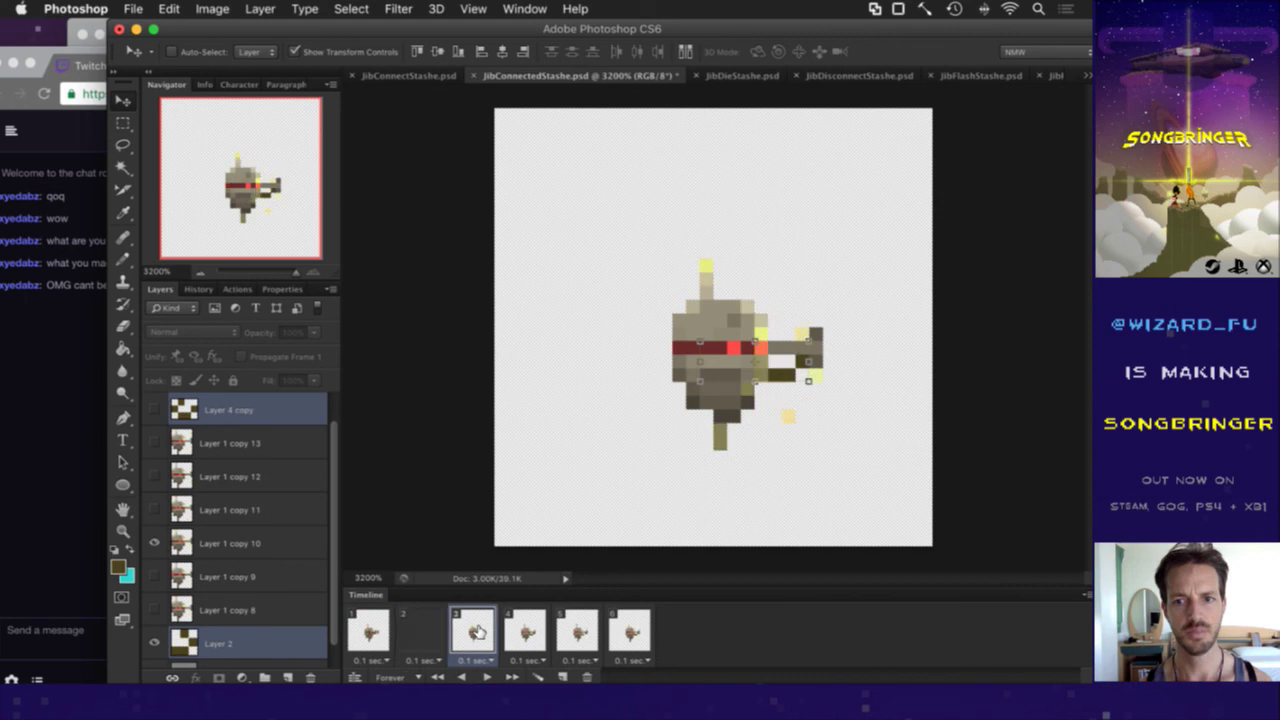
pyautogui.click(530, 637)
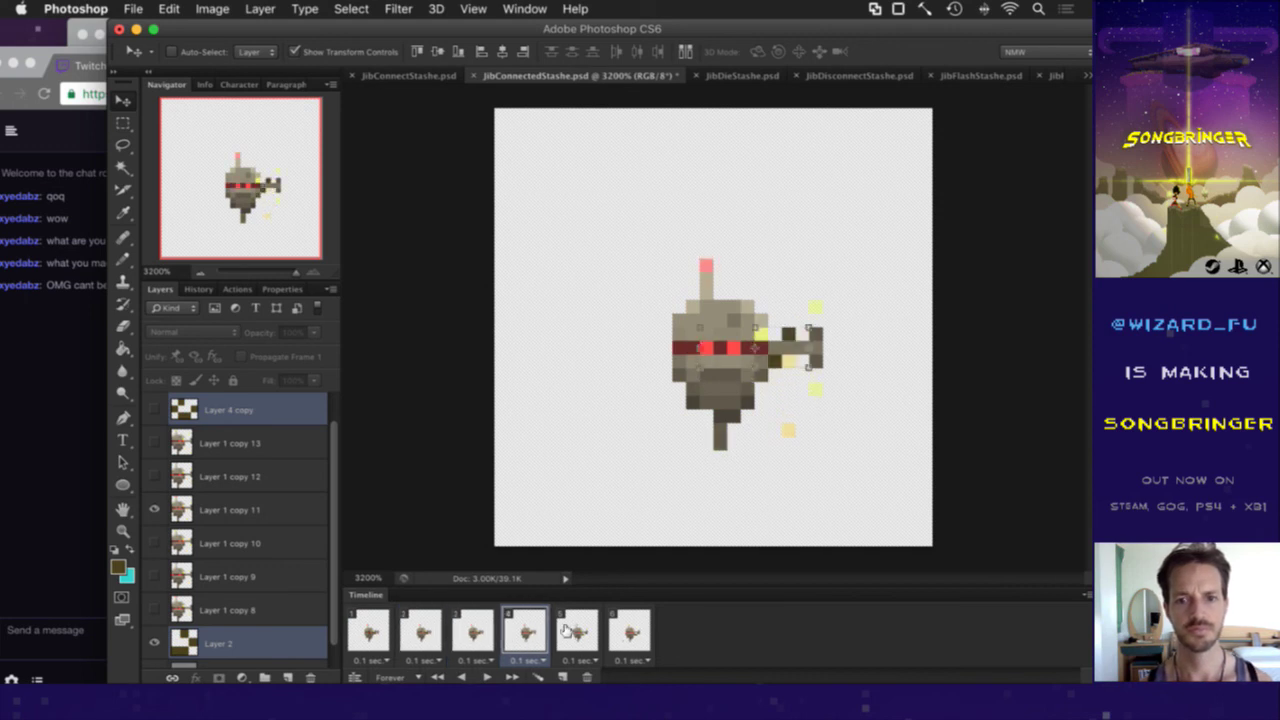
pyautogui.click(568, 632)
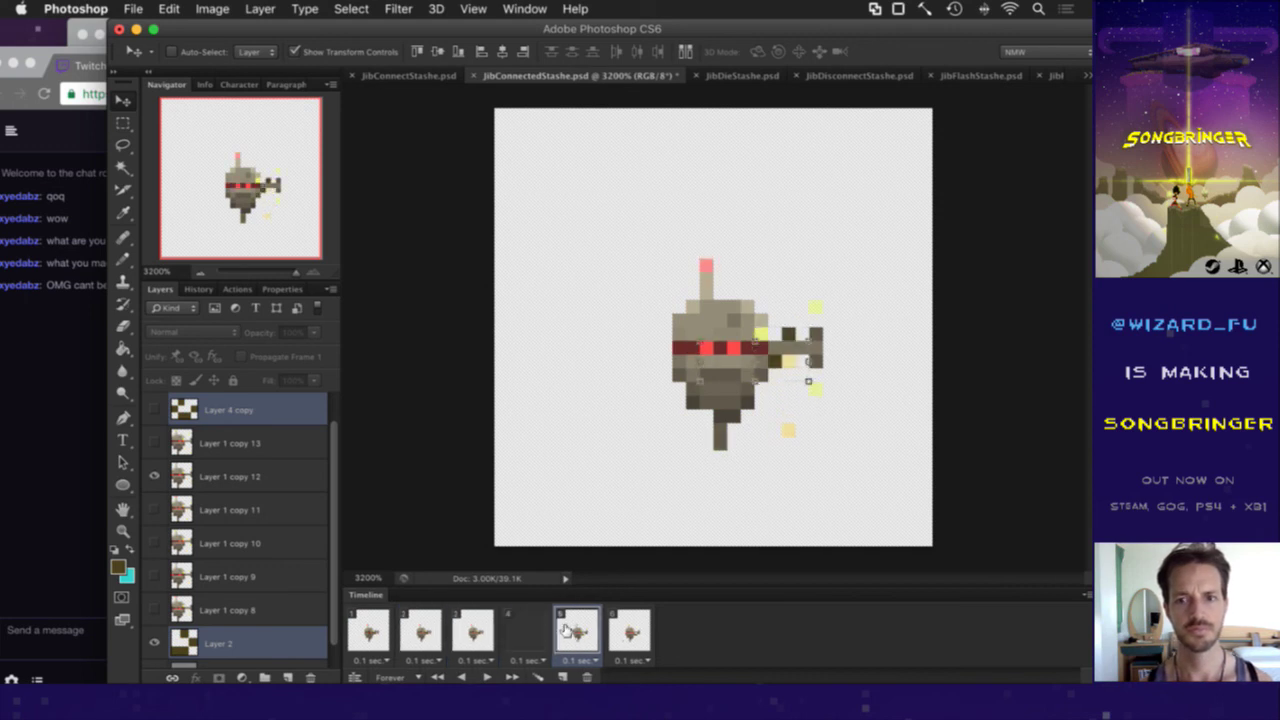
pyautogui.click(645, 628)
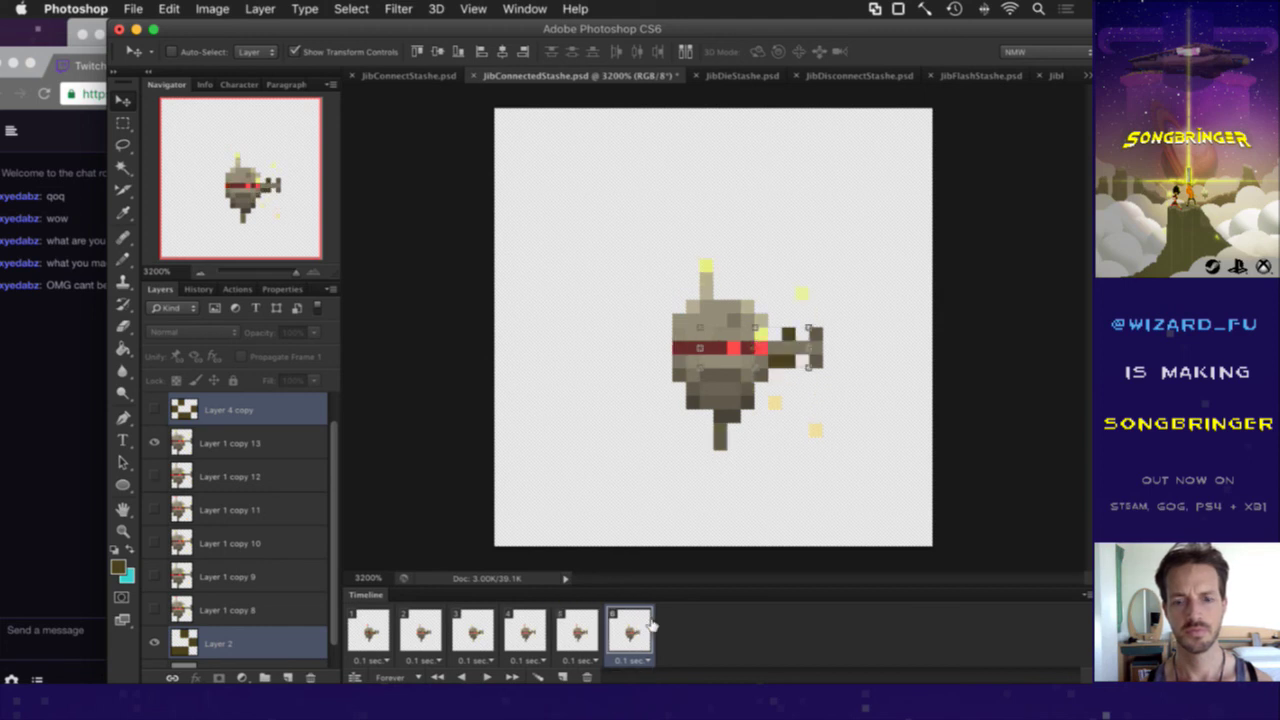
# Step: Make Layer 4 copy visible in frames 2 to 6, playing the animation once as a check
pyautogui.click(156, 410)
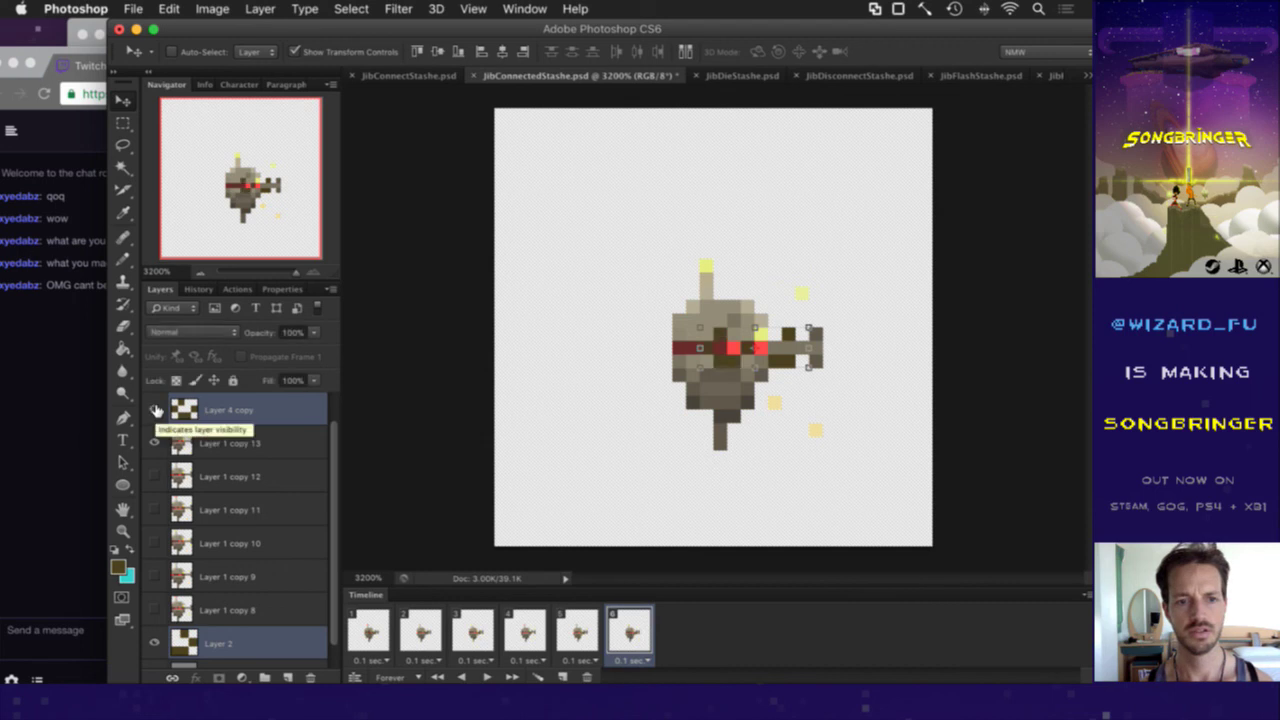
pyautogui.click(371, 620)
pyautogui.click(487, 677)
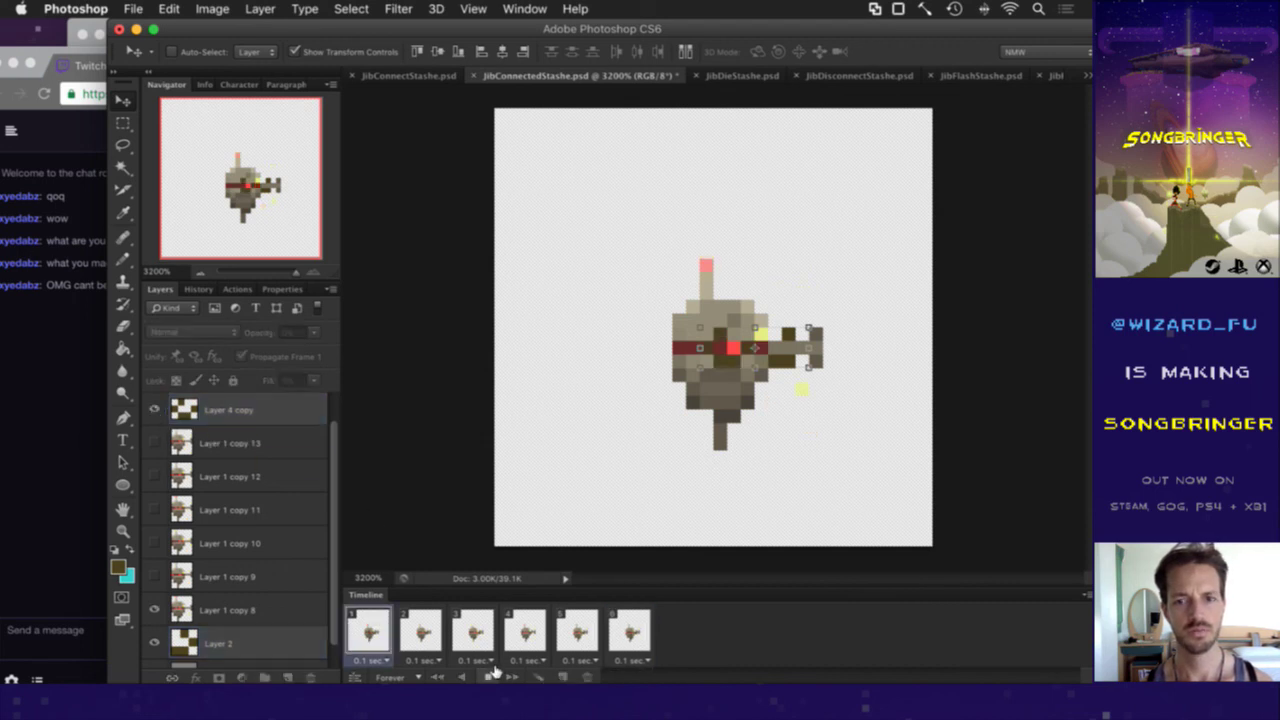
pyautogui.click(487, 677)
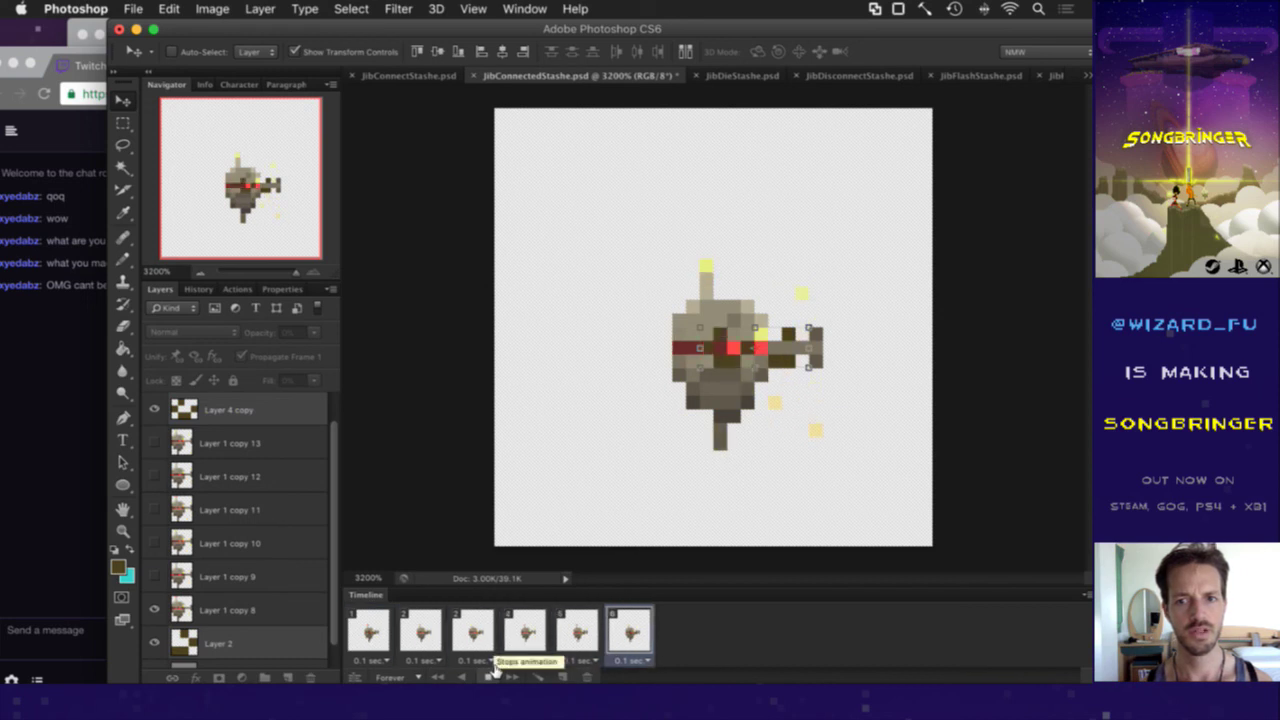
pyautogui.click(421, 628)
pyautogui.keyDown('shift'); pyautogui.click(572, 628); pyautogui.keyUp('shift')
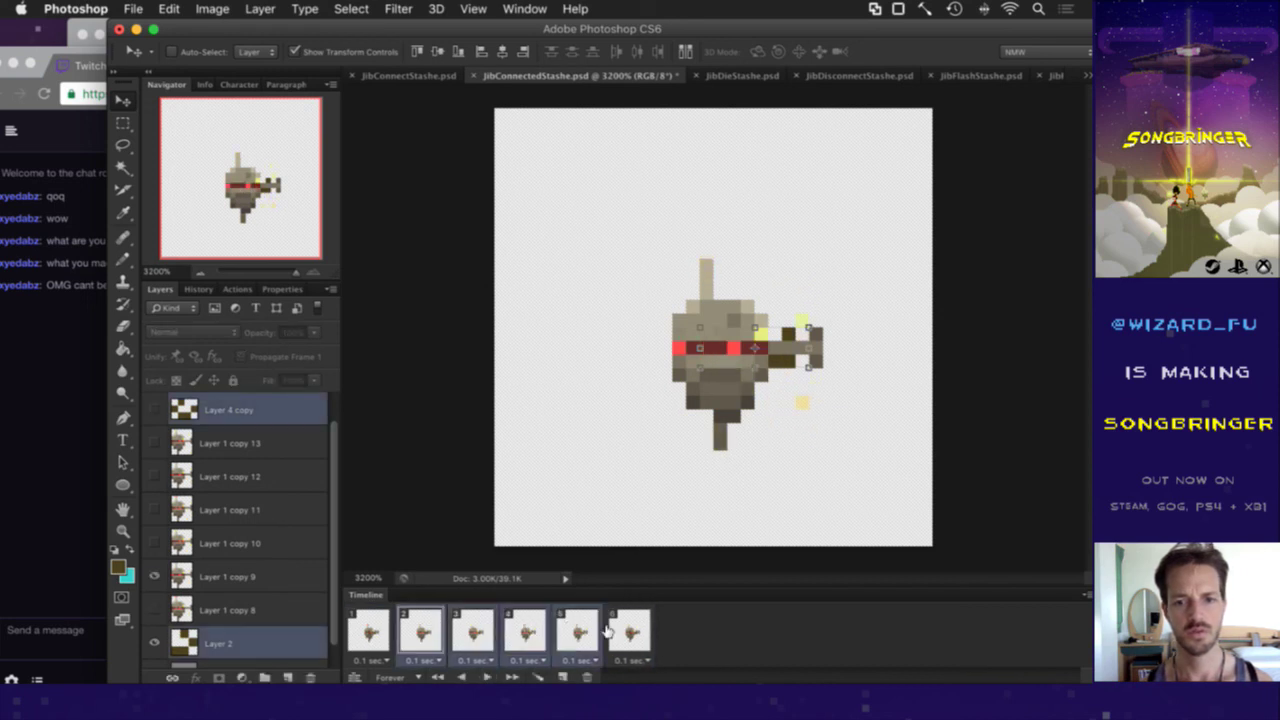
pyautogui.keyDown('shift'); pyautogui.click(624, 630); pyautogui.keyUp('shift')
pyautogui.click(151, 409)
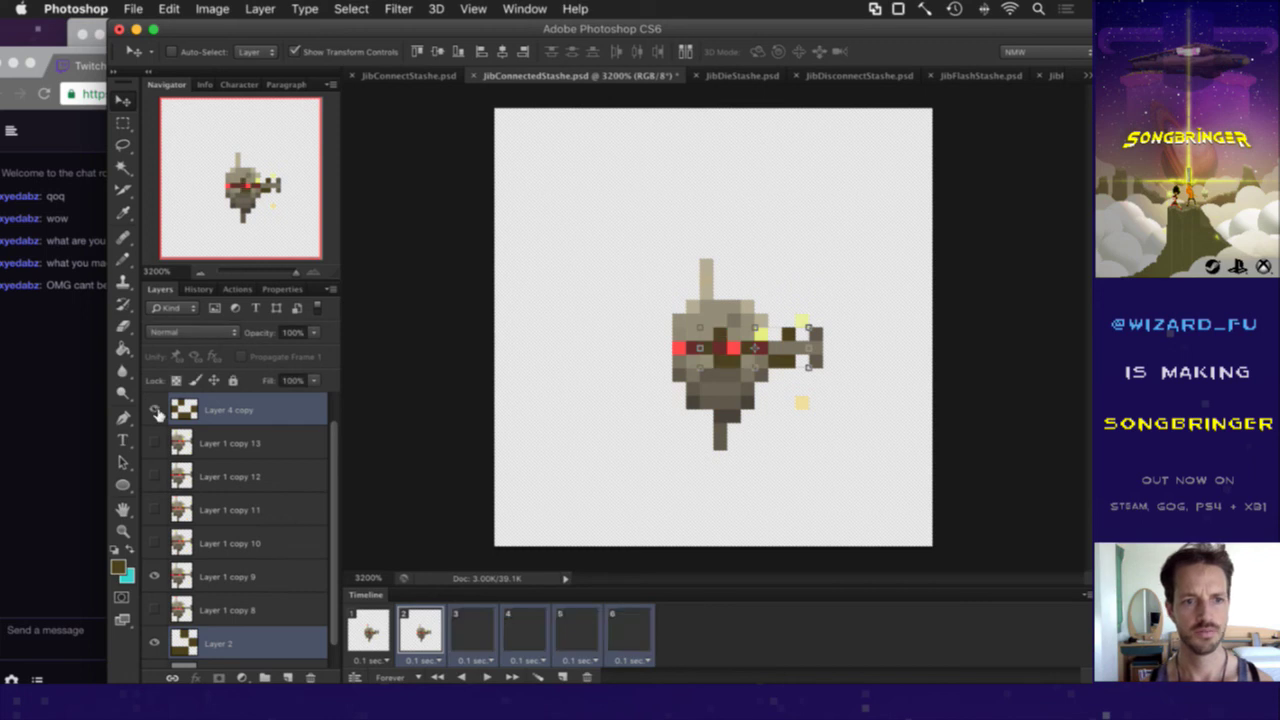
# Step: Check the arm placement in frames 2 to 4 and play the animation from frame 1
pyautogui.click(421, 632)
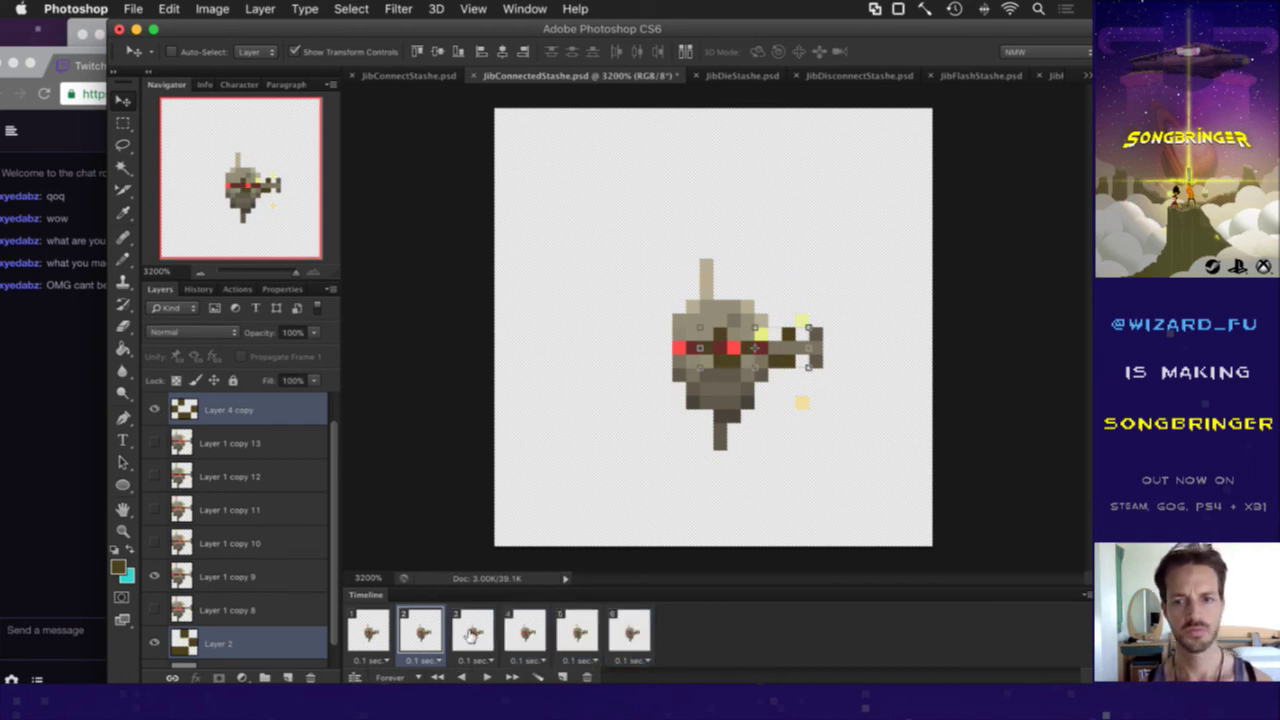
pyautogui.click(470, 636)
pyautogui.click(508, 636)
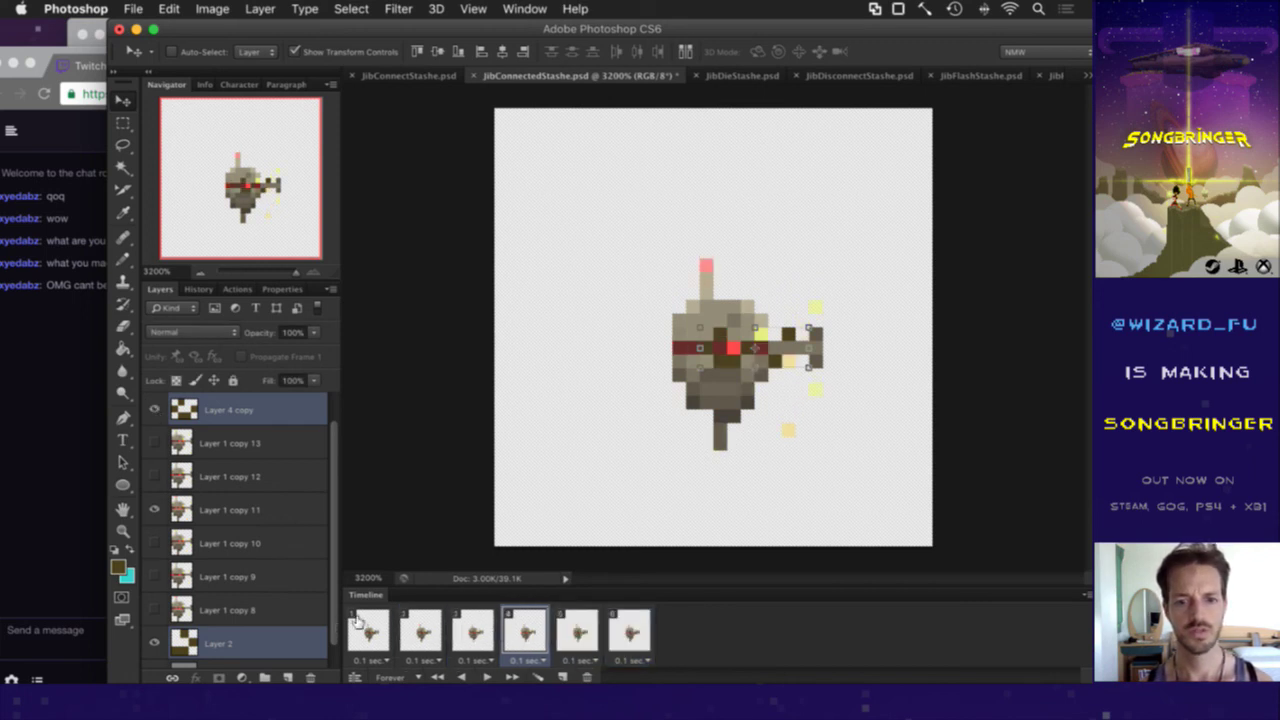
pyautogui.click(362, 626)
pyautogui.click(489, 677)
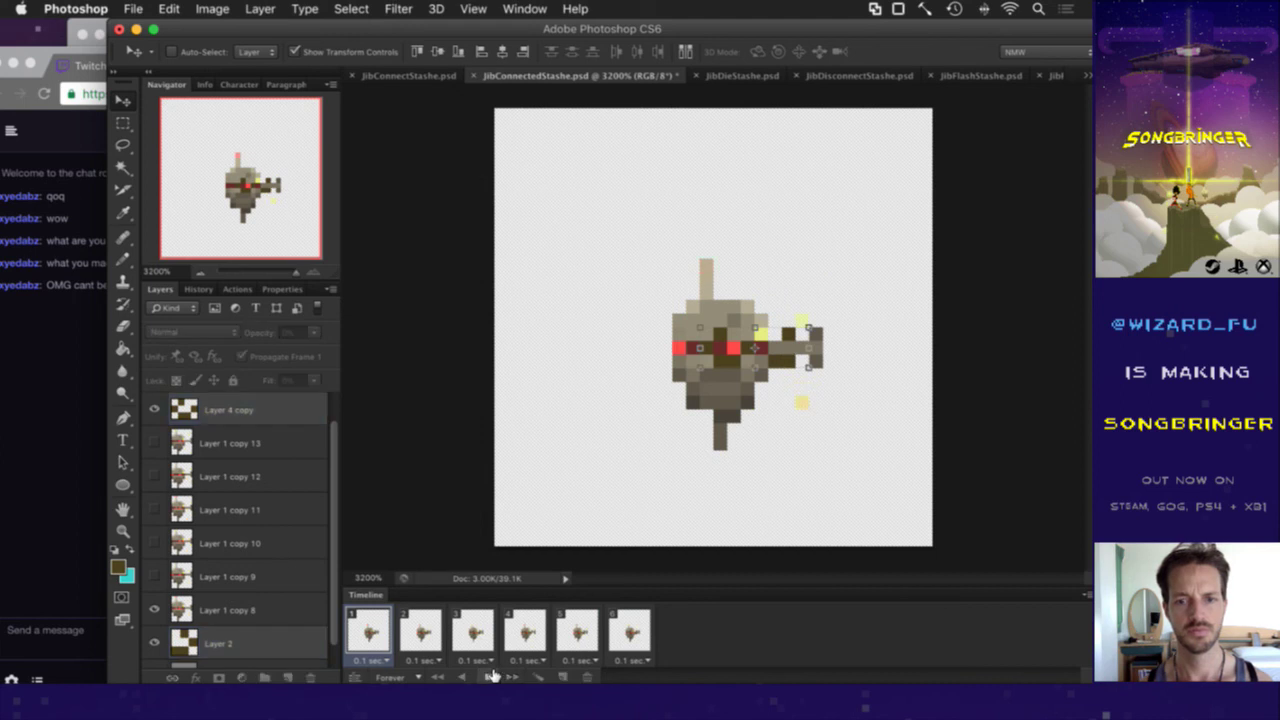
pyautogui.click(489, 677)
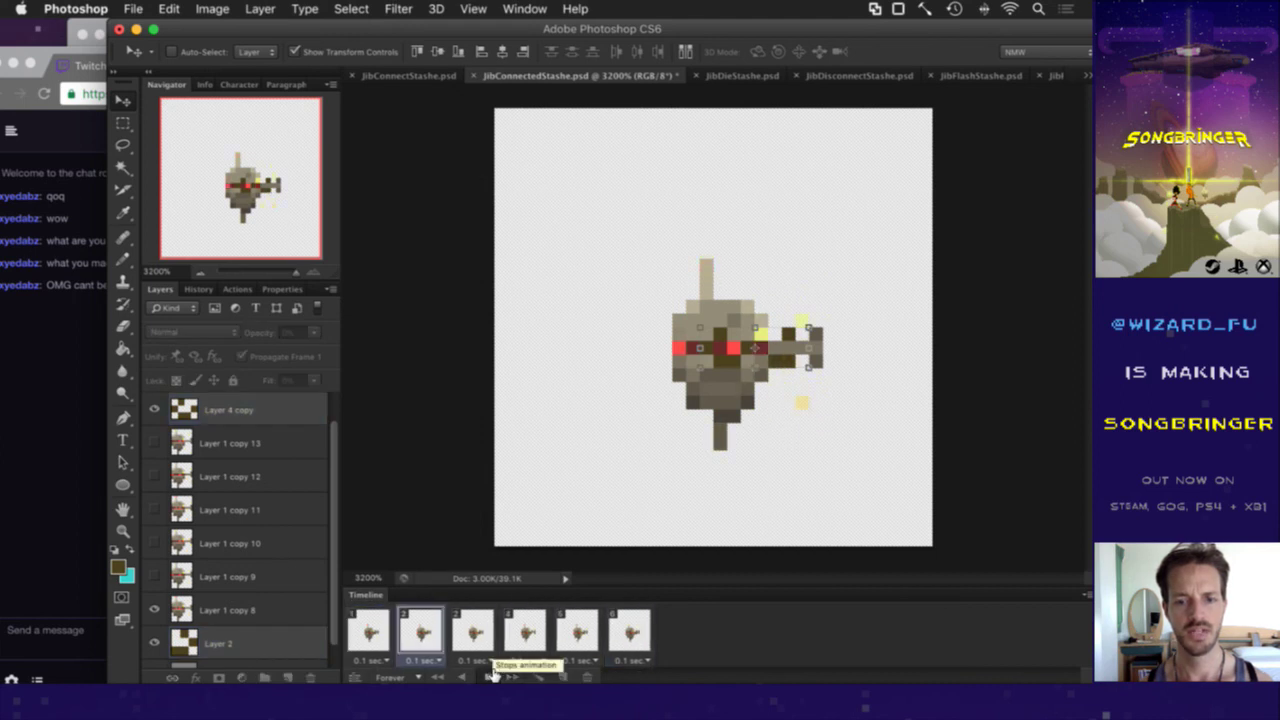
# Step: Save JibConnectedStashe.psd, select all six frames and make the hidden body layers visible
pyautogui.press('m')
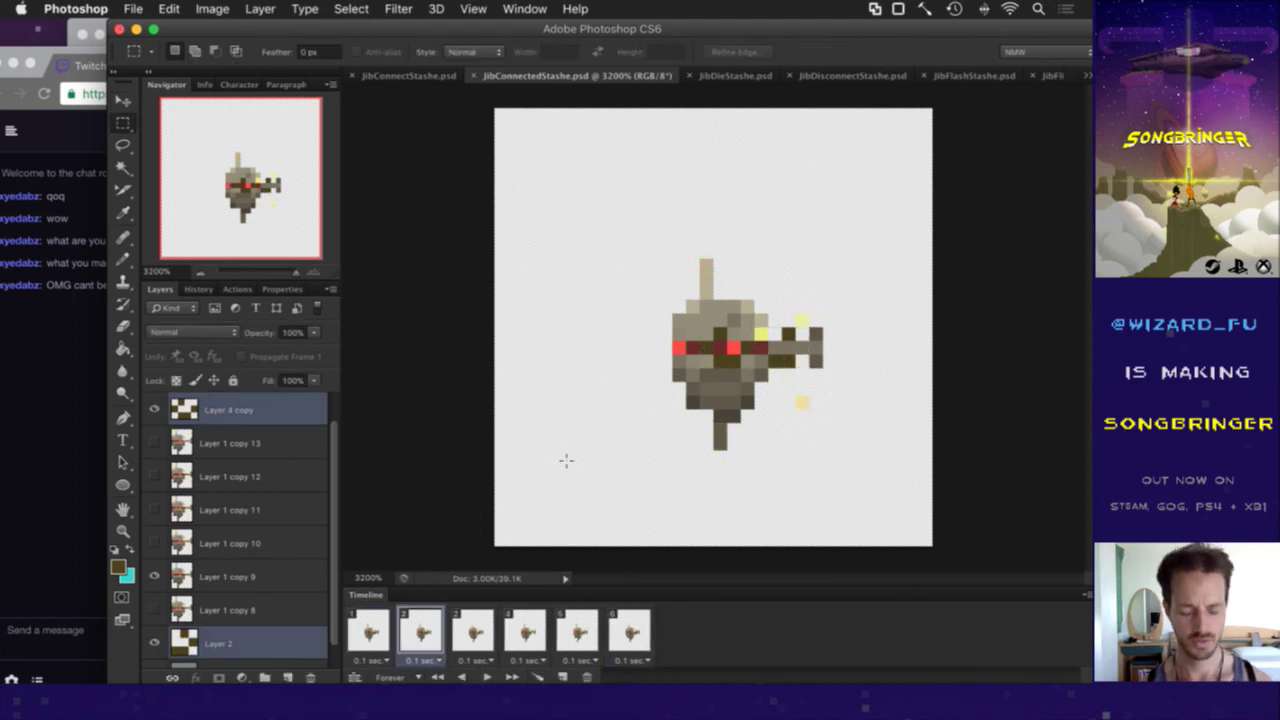
pyautogui.press('super+a')
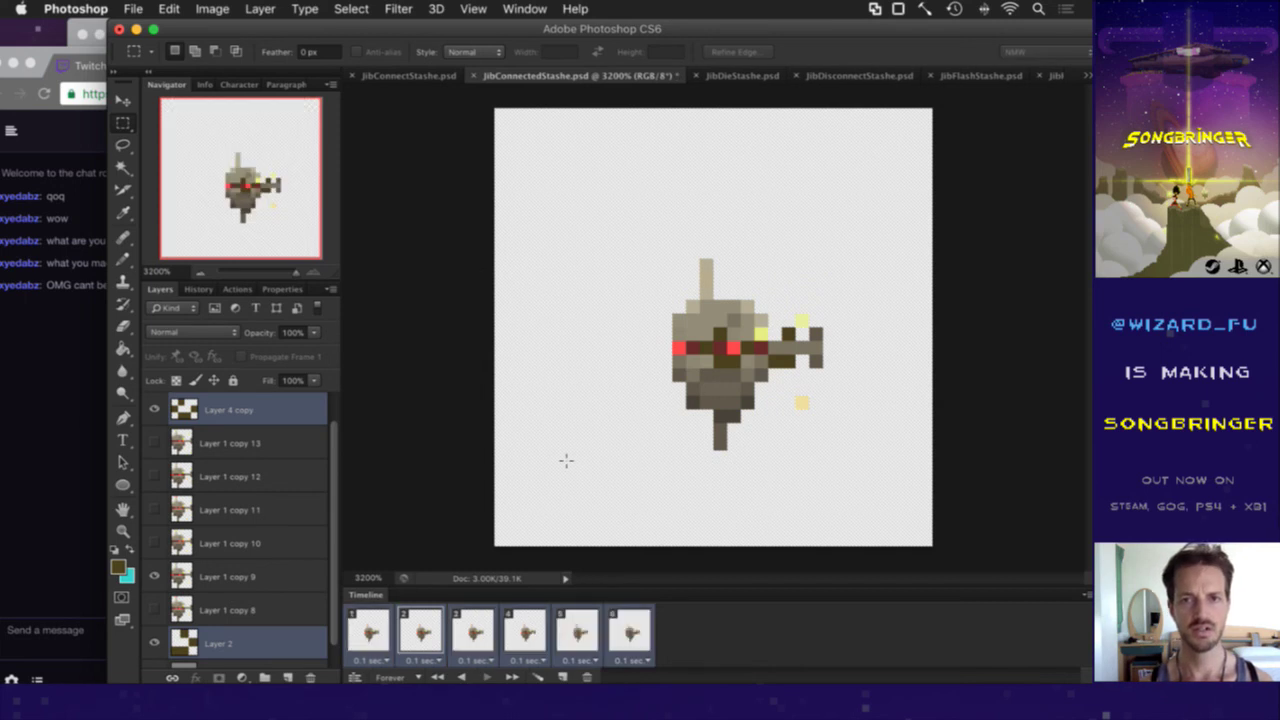
pyautogui.press('super+shift+alt+r')
pyautogui.press('Return')
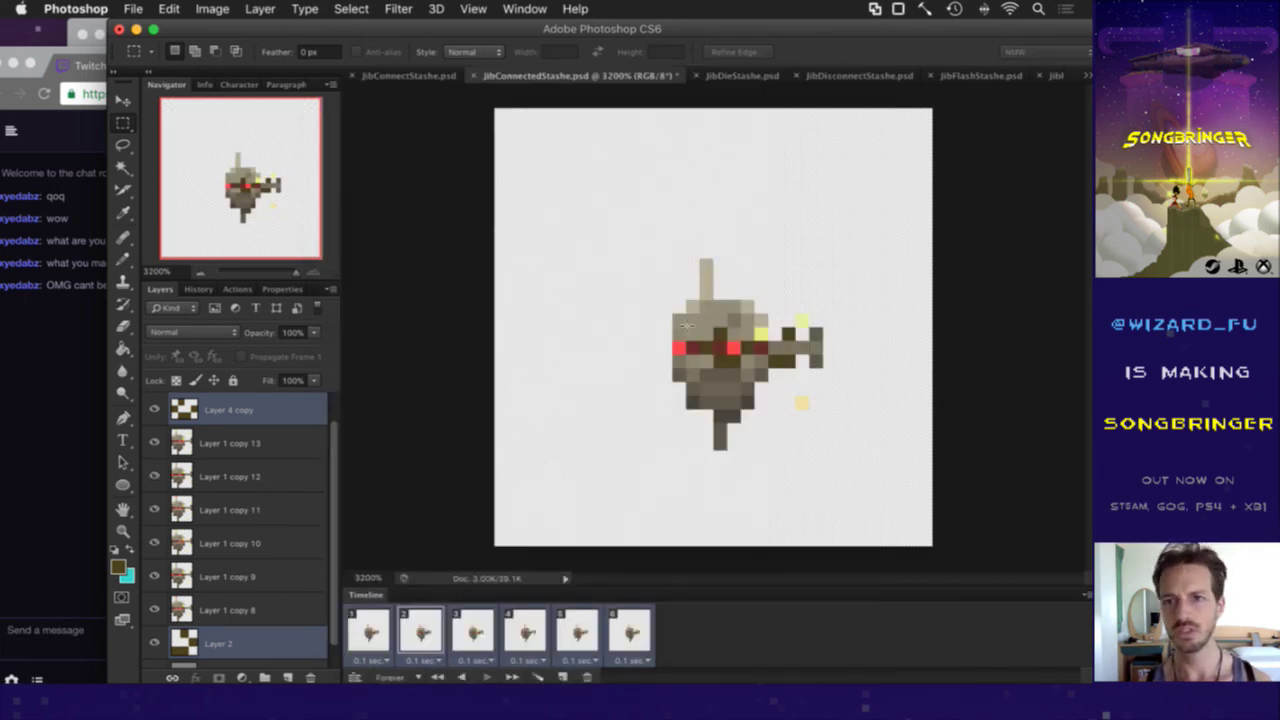
# Step: In JibDisconnectStashe.psd, select all seven frames and make the Color Fill 1 background layer visible
pyautogui.click(862, 77)
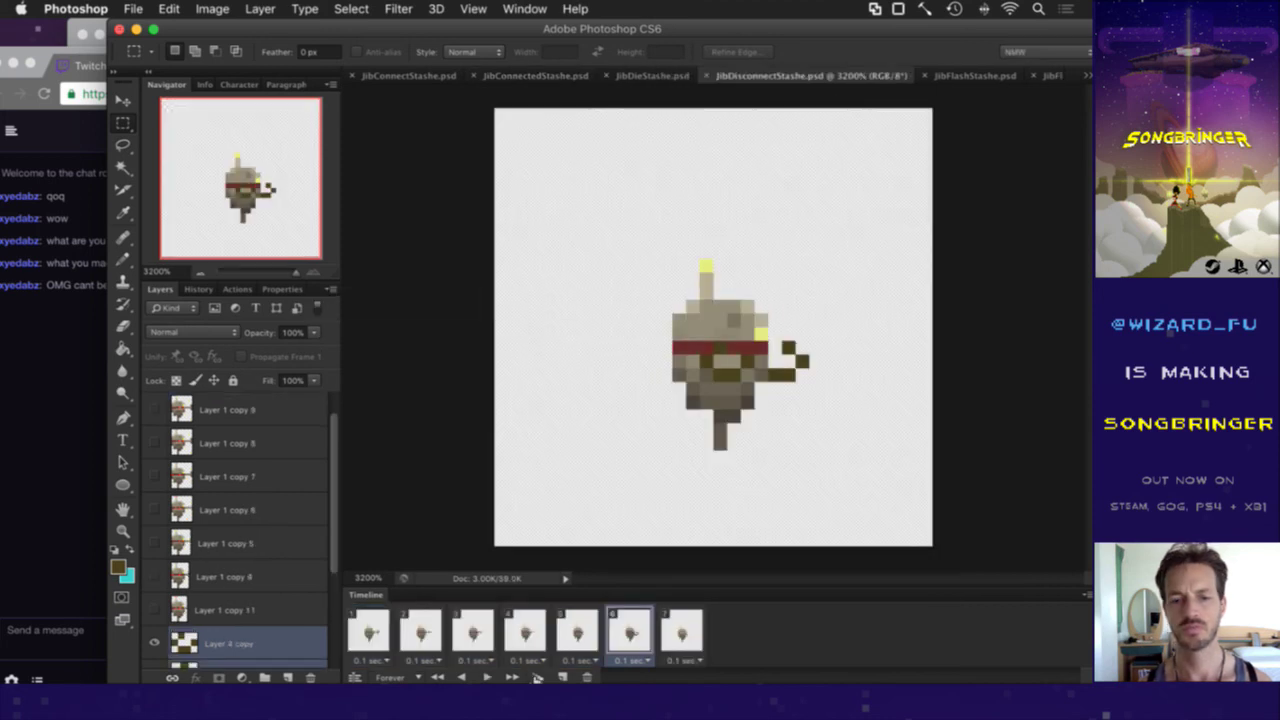
pyautogui.click(384, 628)
pyautogui.keyDown('shift'); pyautogui.click(680, 630); pyautogui.keyUp('shift')
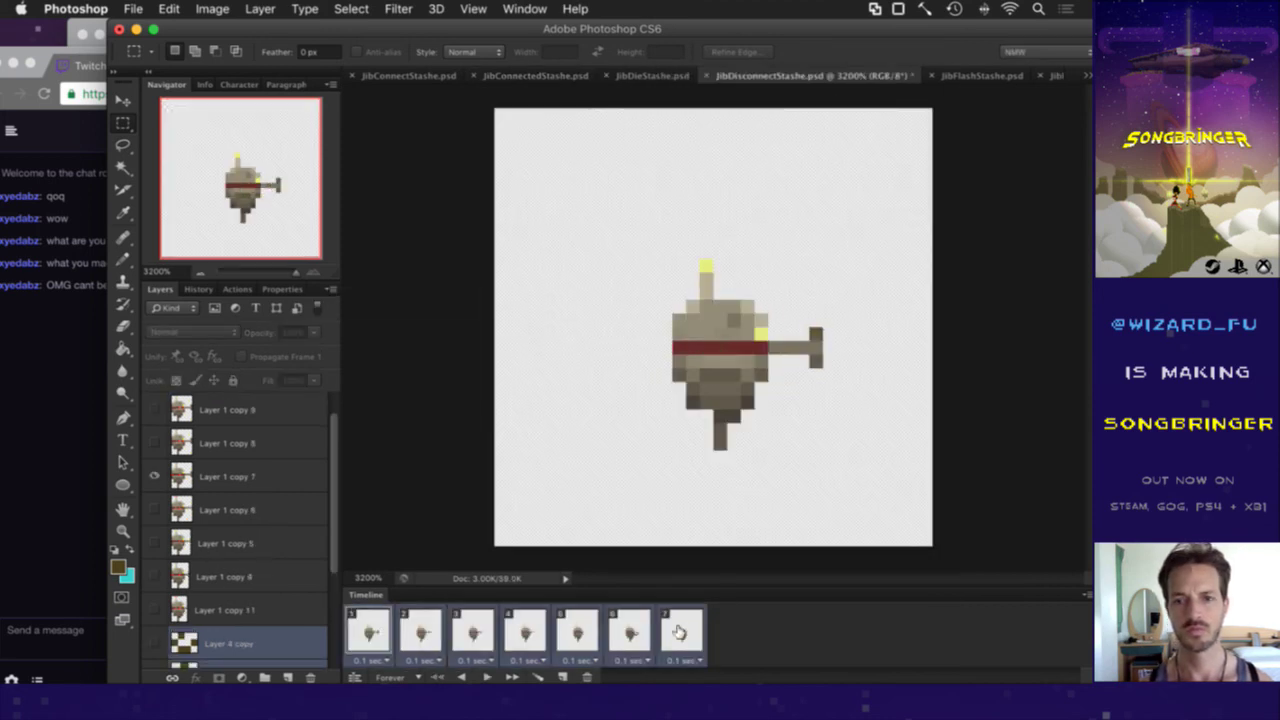
pyautogui.scroll(-5, 175, 600)
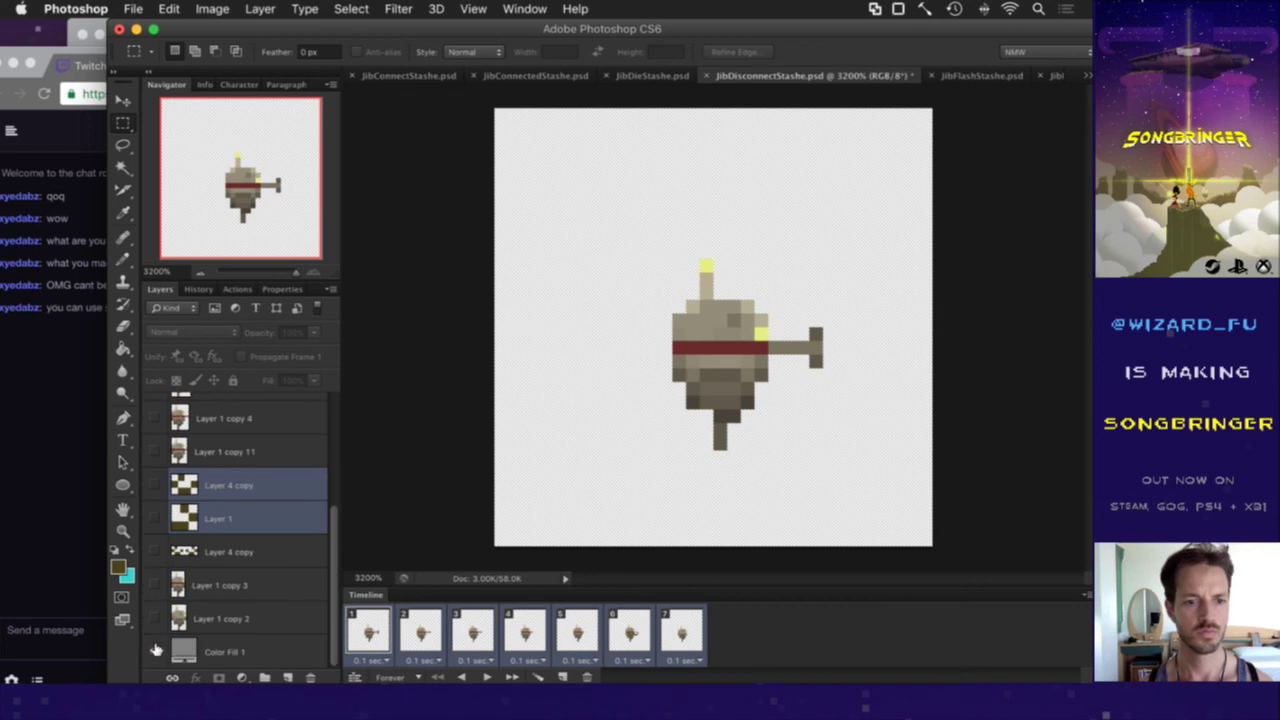
pyautogui.click(156, 650)
# Step: Switch to Chrome and read the new Twitch chat message suggesting Streamlabs
pyautogui.click(70, 425)
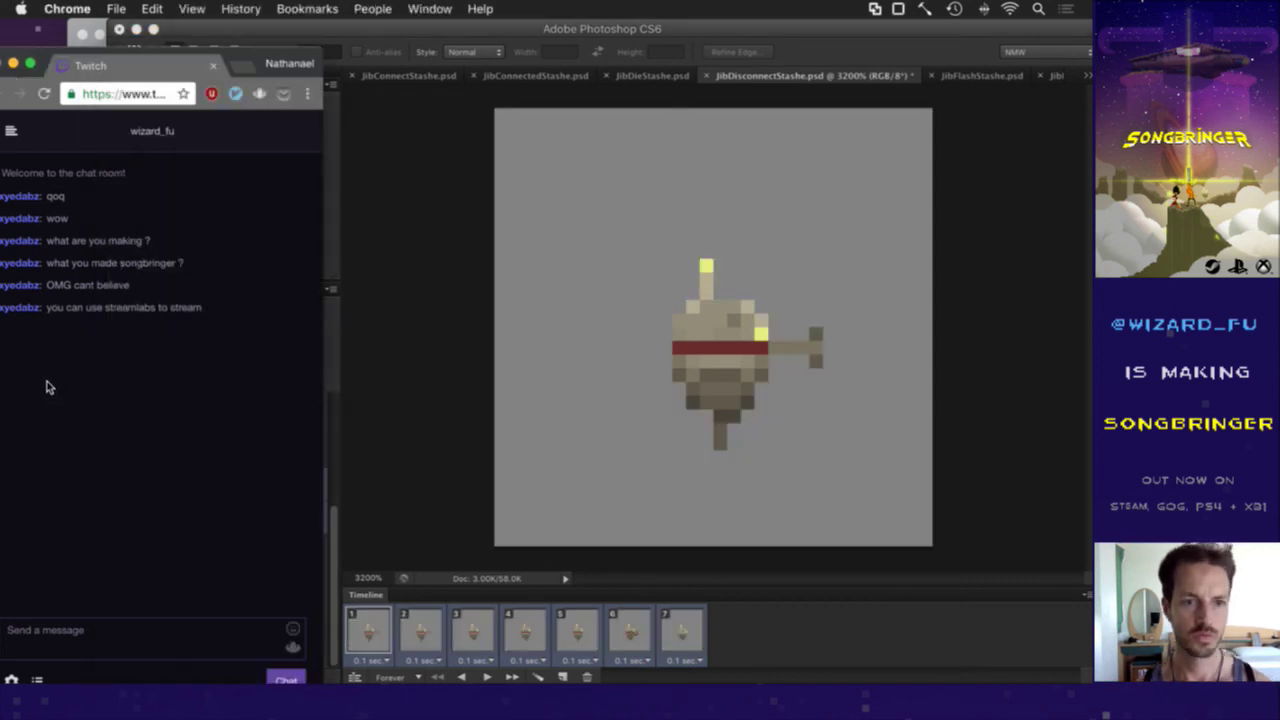
pyautogui.doubleClick(113, 310)
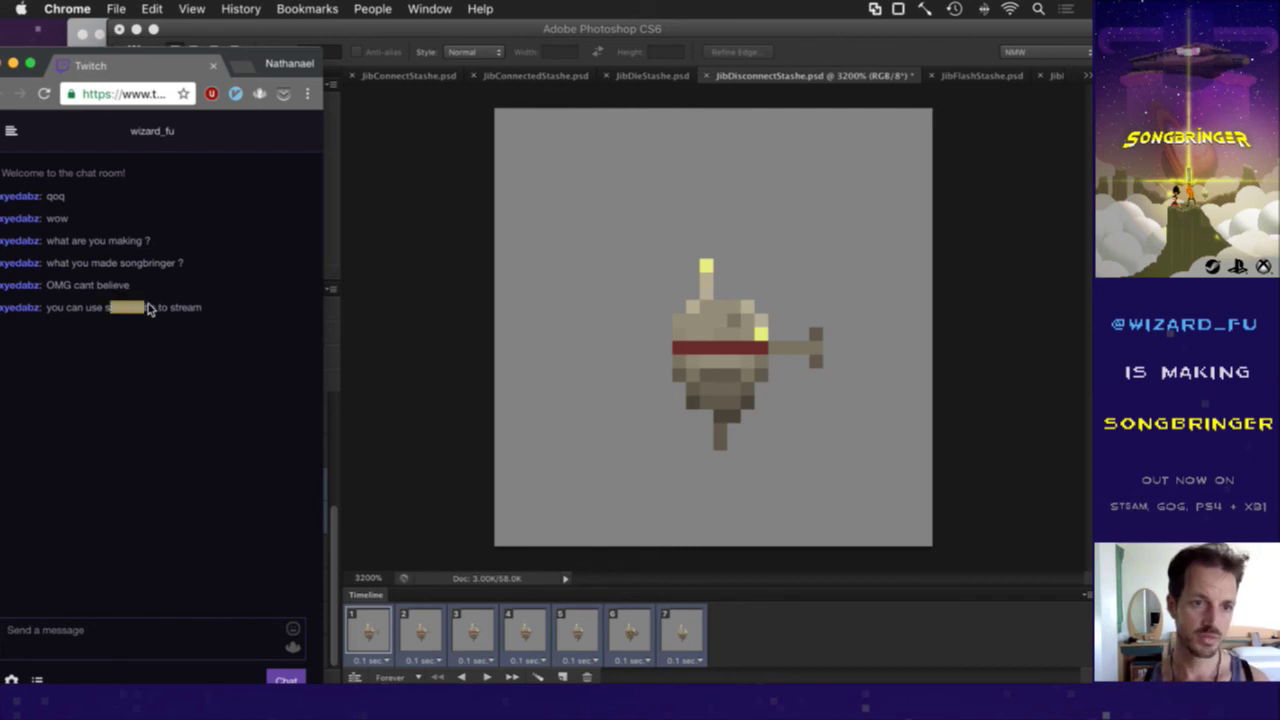
pyautogui.click(152, 355)
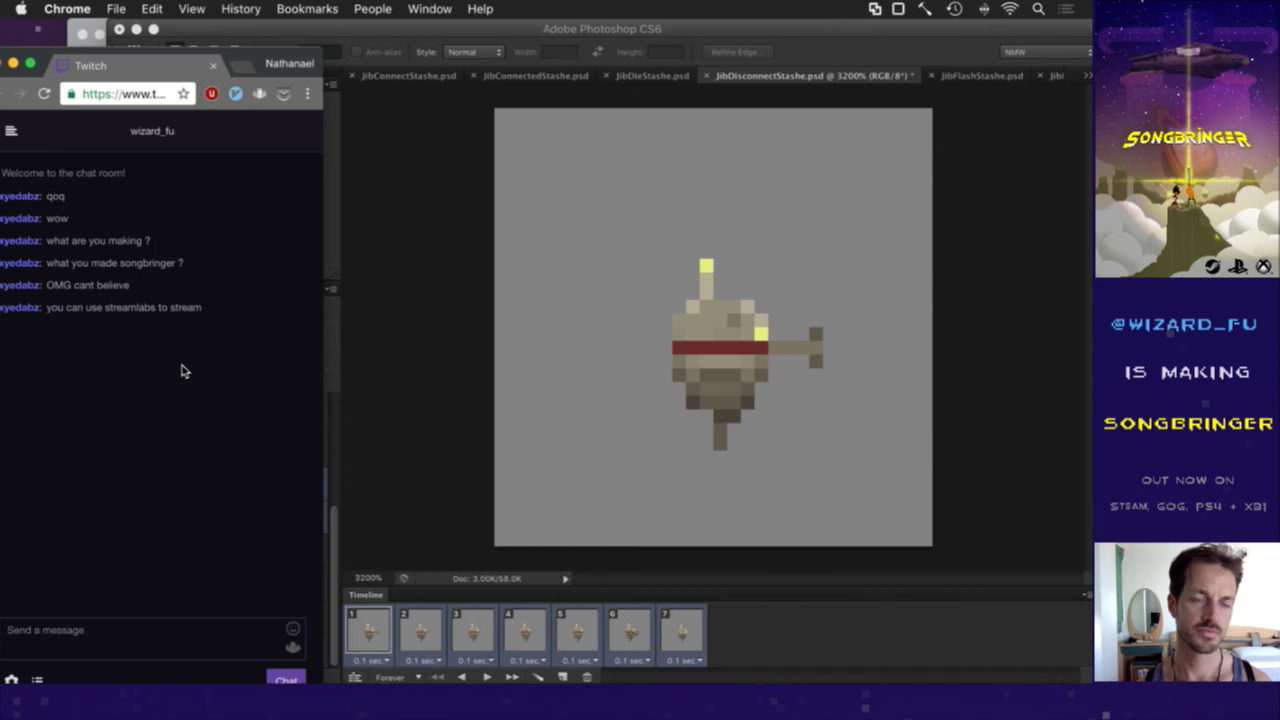
# Step: Open streamlabs.com in a new tab of the main Chrome window
pyautogui.press('super+grave')
pyautogui.press('super+t')
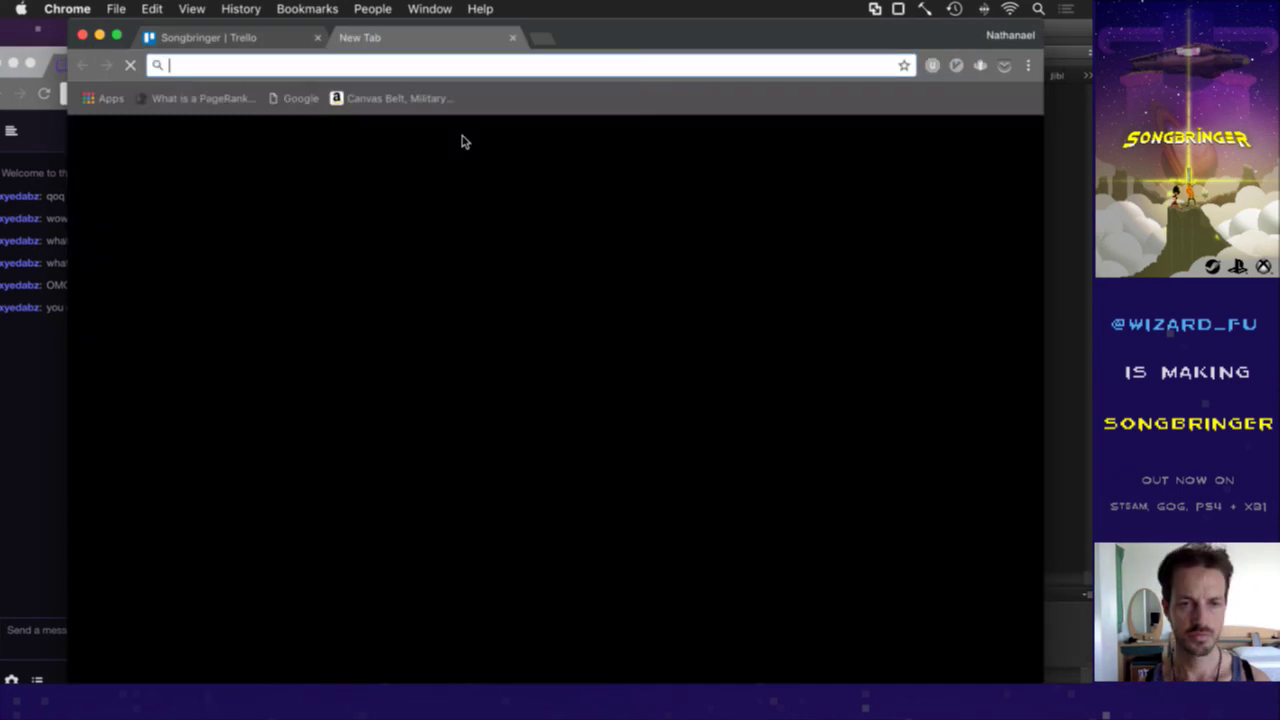
pyautogui.write('stream')
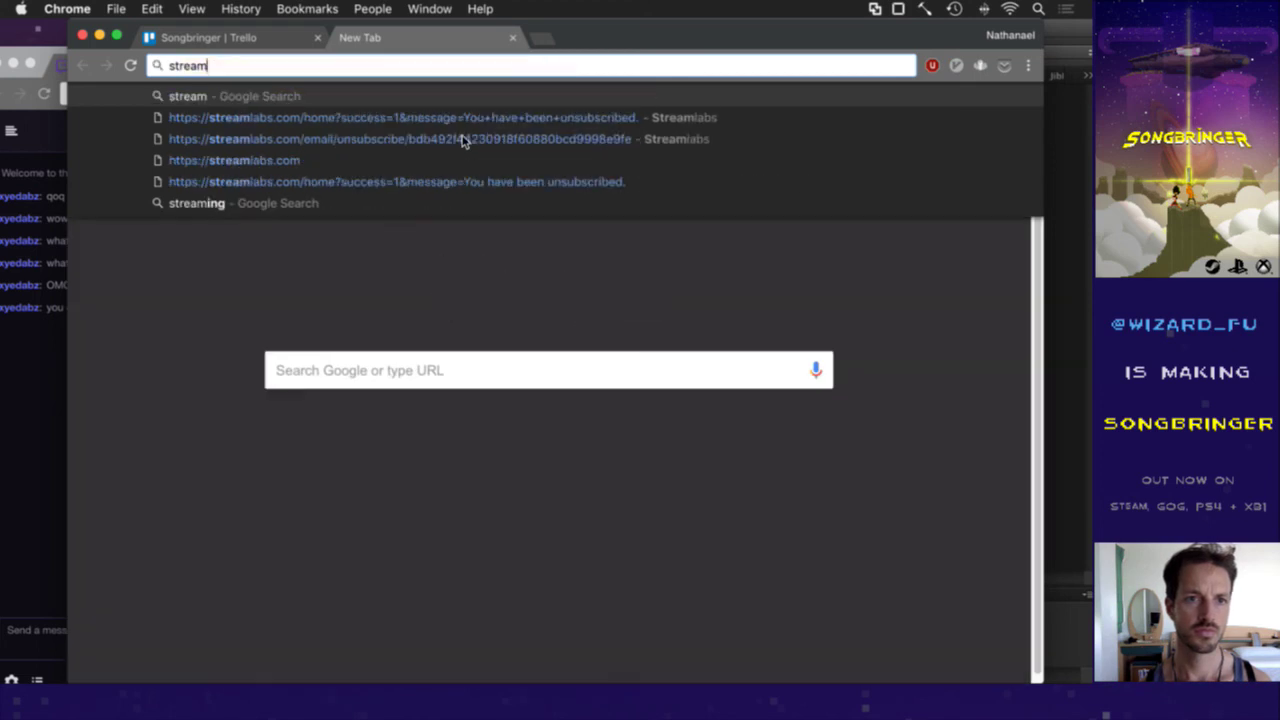
pyautogui.write('labs')
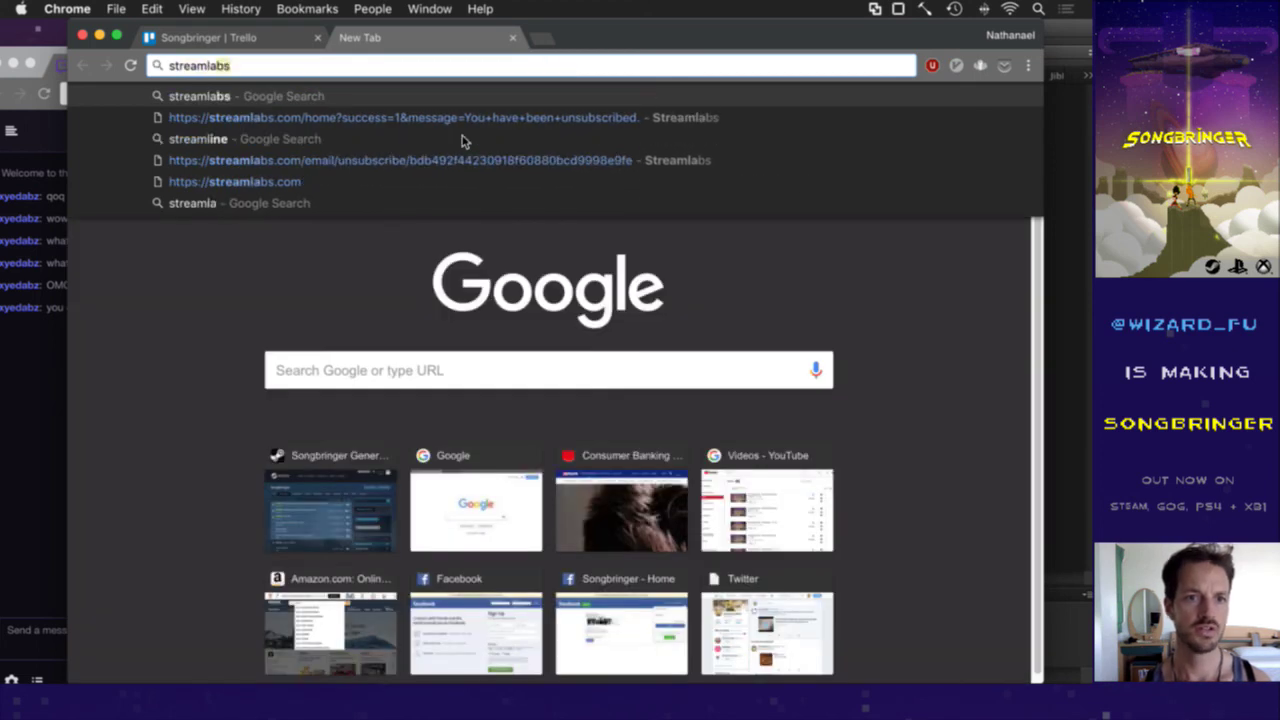
pyautogui.write('.com')
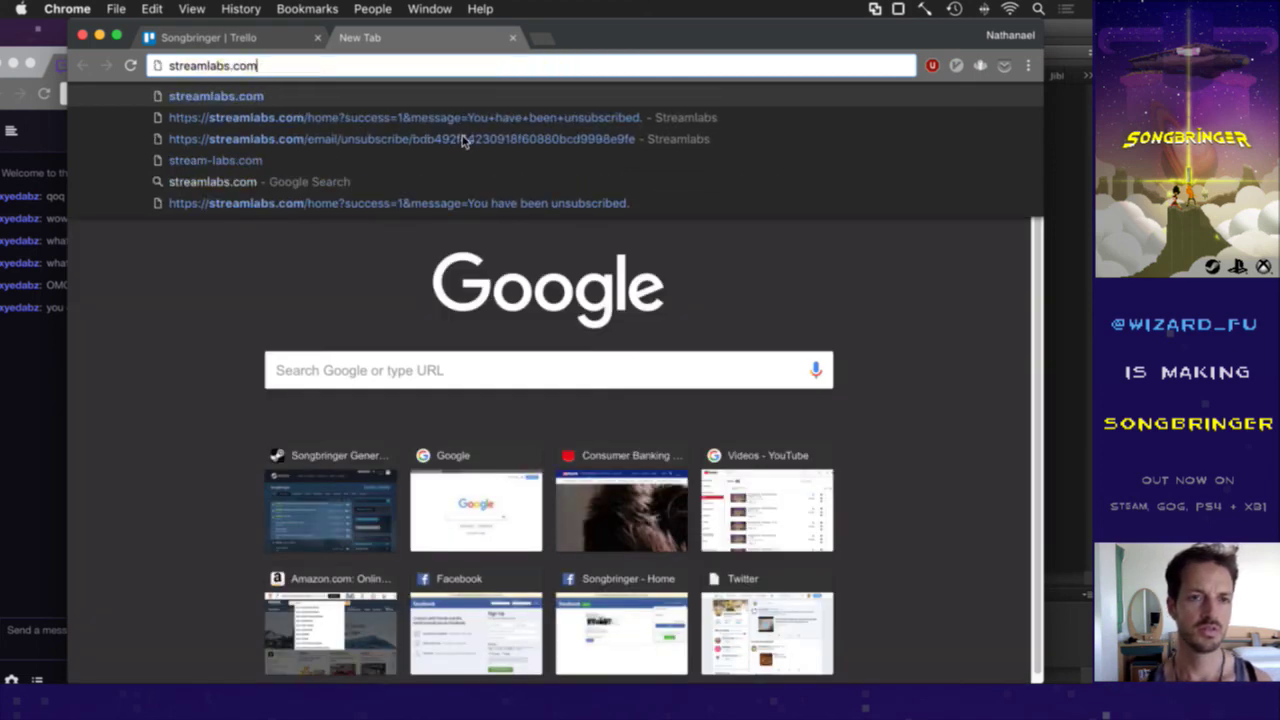
pyautogui.press('Return')
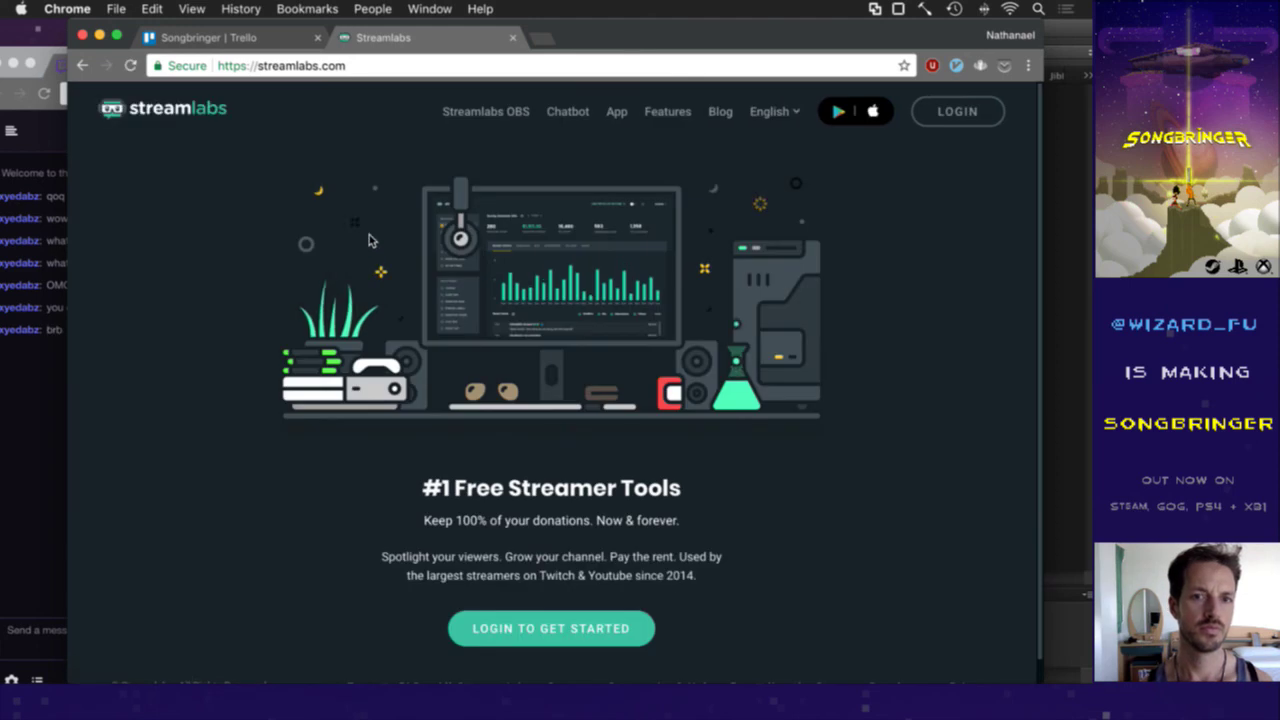
# Step: Look over the Streamlabs home page, check the Twitch chat for new messages, and close the Streamlabs tab
pyautogui.scroll(-1, 300, 270)
pyautogui.click(50, 345)
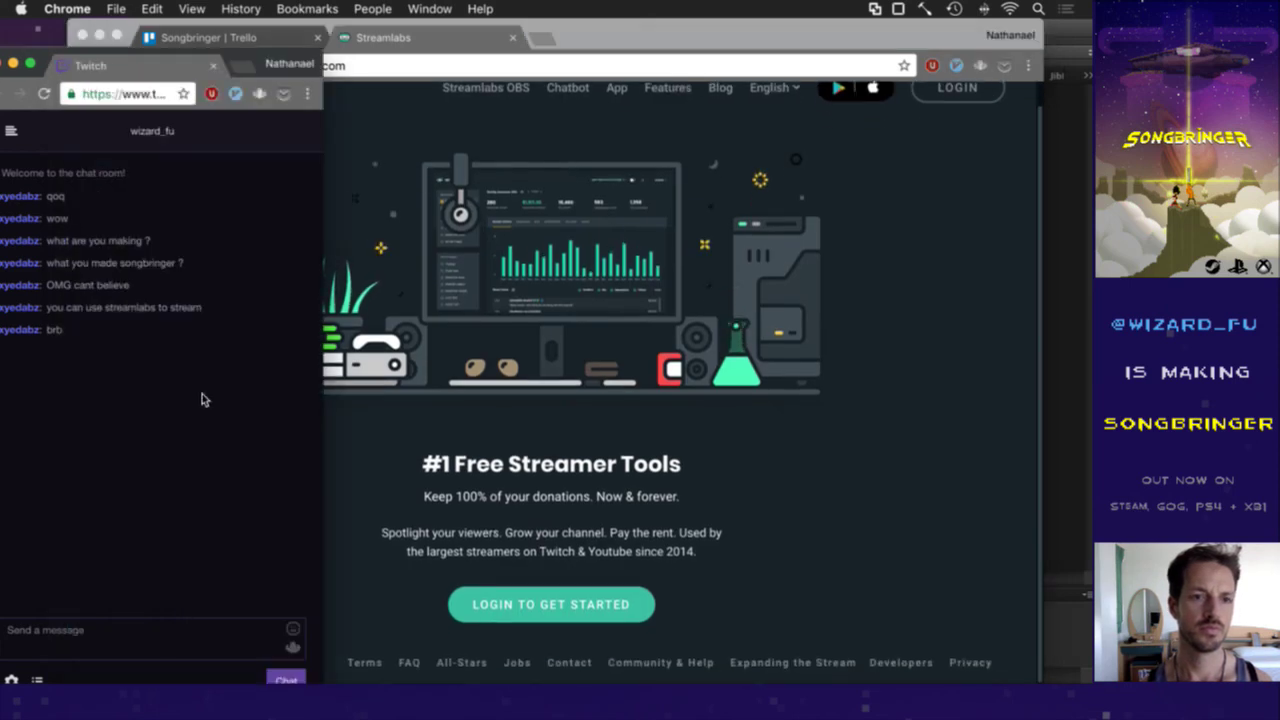
pyautogui.click(445, 478)
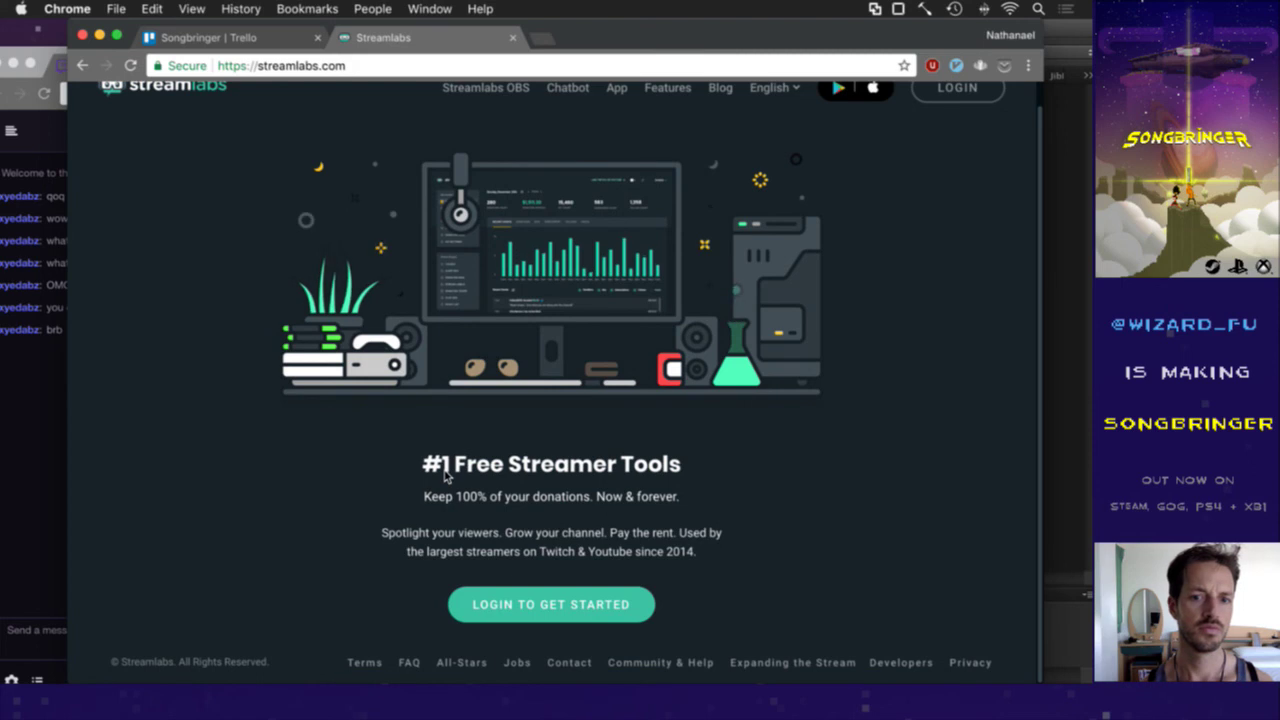
pyautogui.scroll(1, 445, 477)
pyautogui.press('super+w')
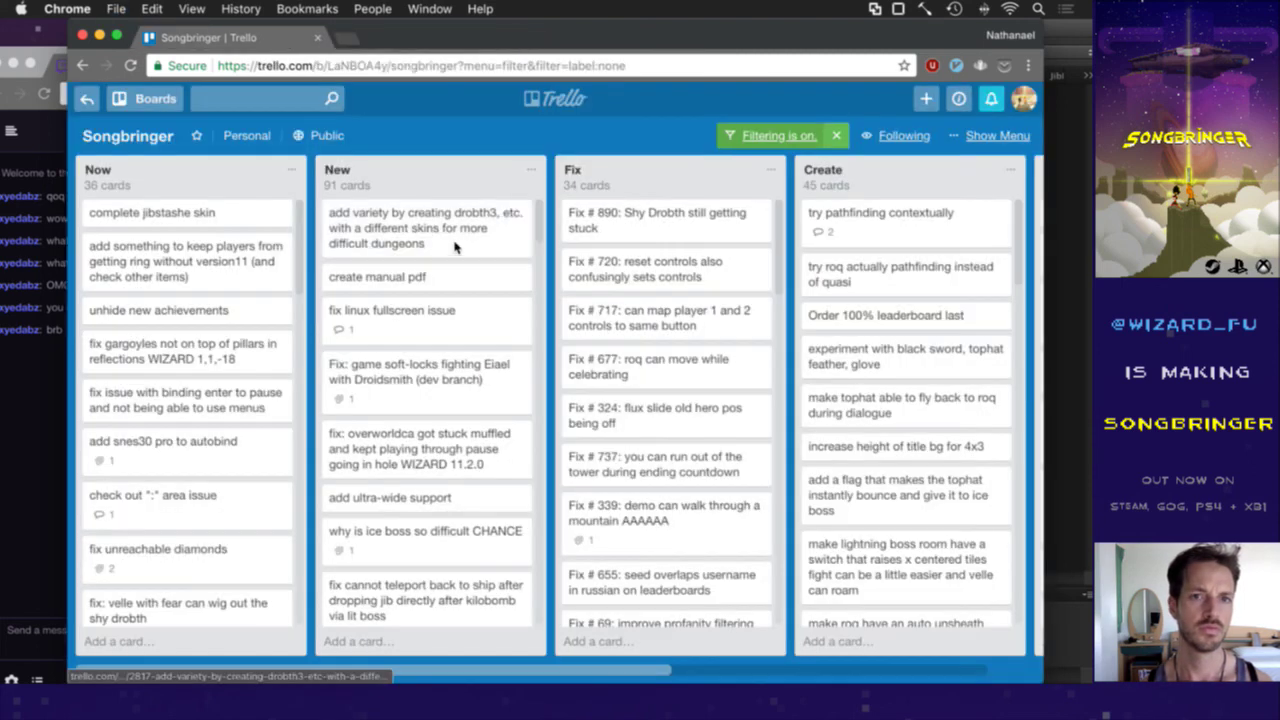
# Step: Switch to Photoshop and, with only frame 1 selected, delete the Layer 4 copy that sits directly below Layer 1
pyautogui.press('super+Tab')
pyautogui.press('super+Tab')
pyautogui.press('super+shift+Tab')
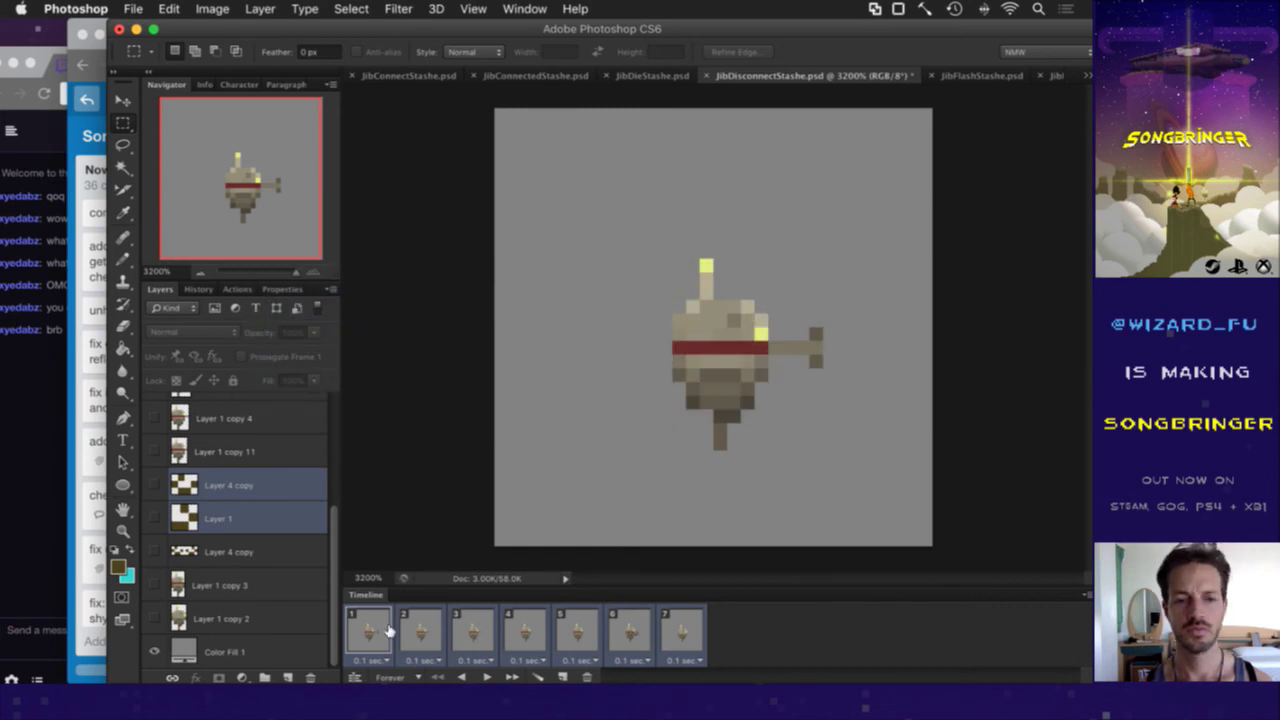
pyautogui.click(389, 630)
pyautogui.moveTo(232, 543); pyautogui.dragTo(312, 677)
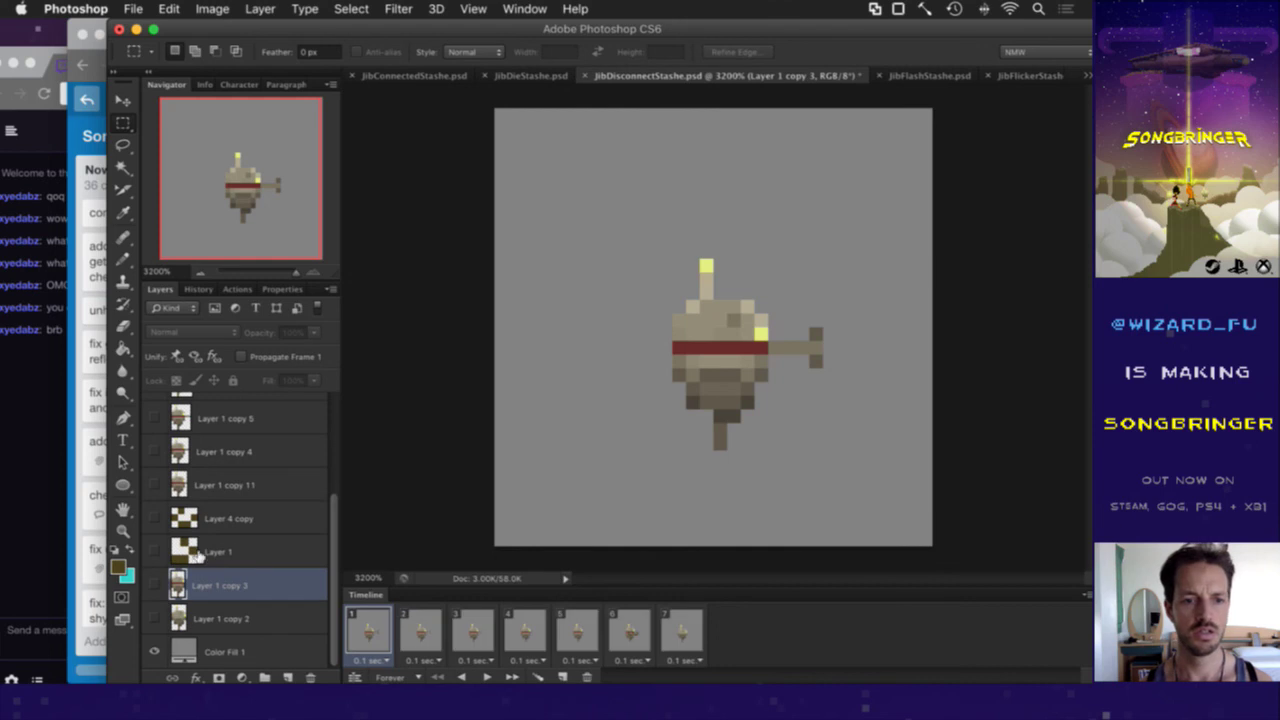
# Step: Move Layer 1 directly above Color Fill 1 and the remaining Layer 4 copy to the top of the layer stack
pyautogui.click(195, 552)
pyautogui.moveTo(190, 549); pyautogui.dragTo(188, 632)
pyautogui.click(265, 518)
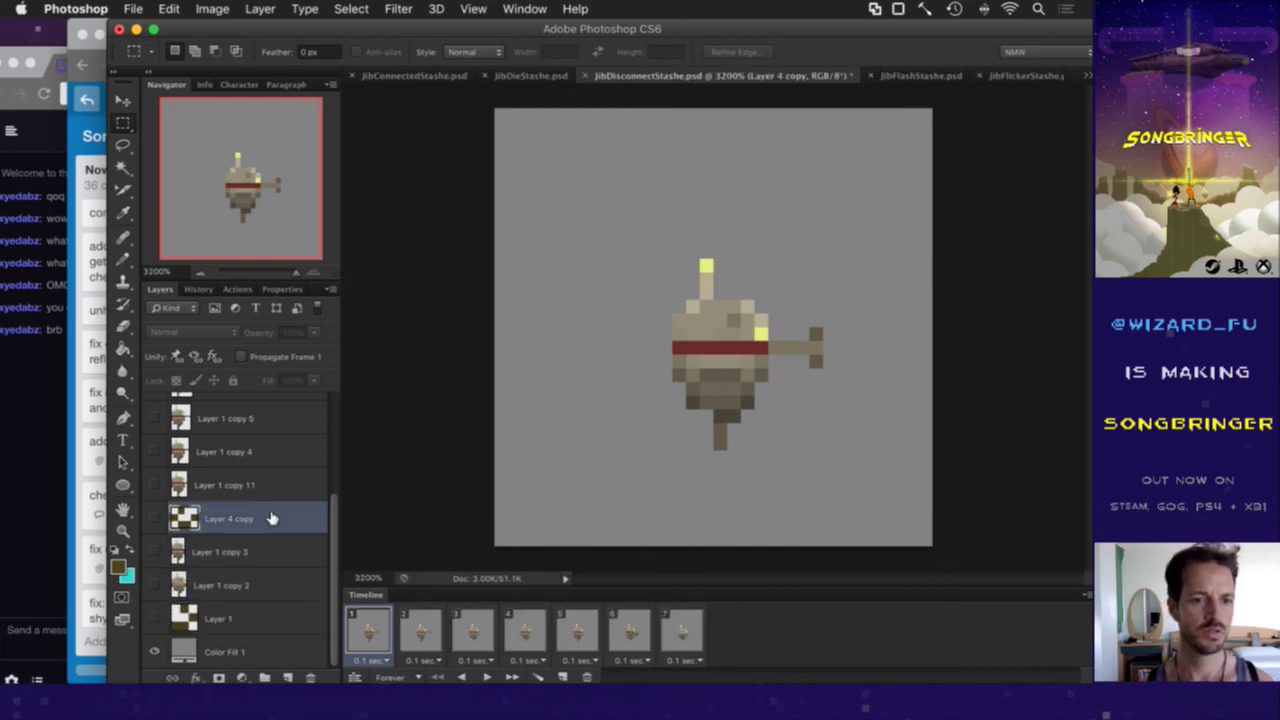
pyautogui.scroll(3, 272, 517)
pyautogui.moveTo(192, 662); pyautogui.dragTo(225, 395)
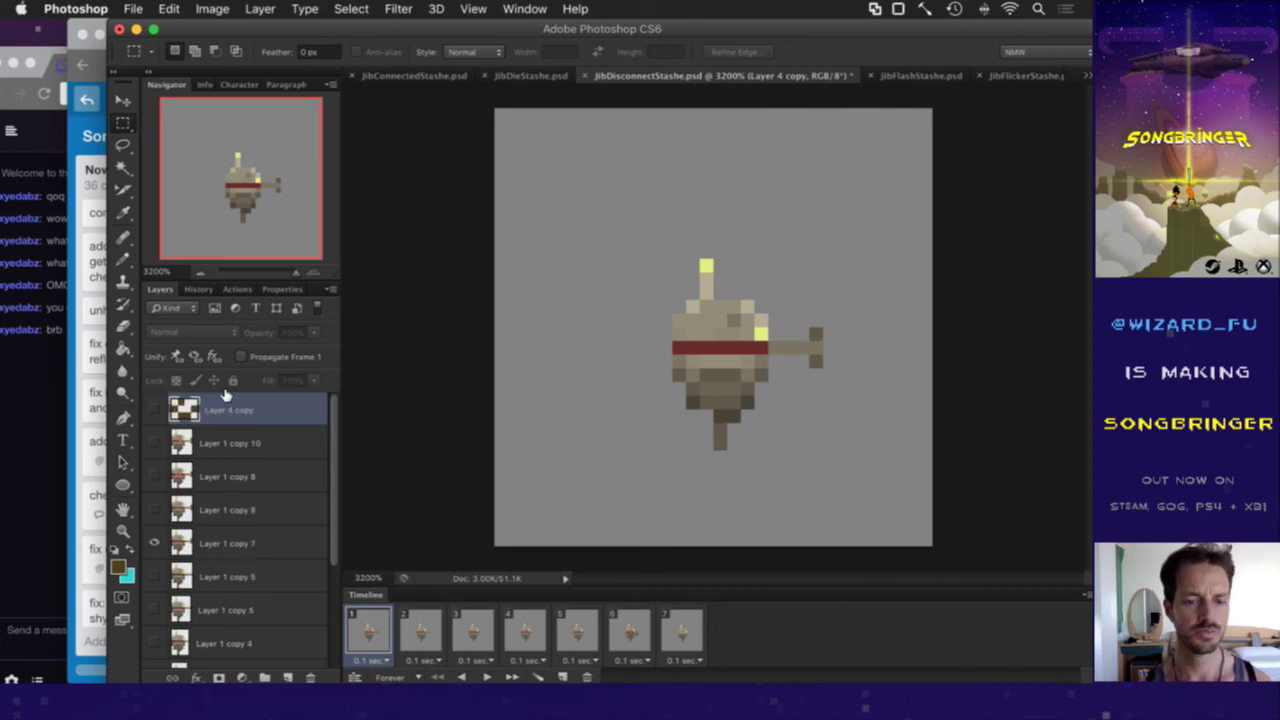
# Step: Select all seven frames and make the arm layers Layer 4 copy and Layer 1 visible in them
pyautogui.keyDown('shift'); pyautogui.click(672, 648); pyautogui.keyUp('shift')
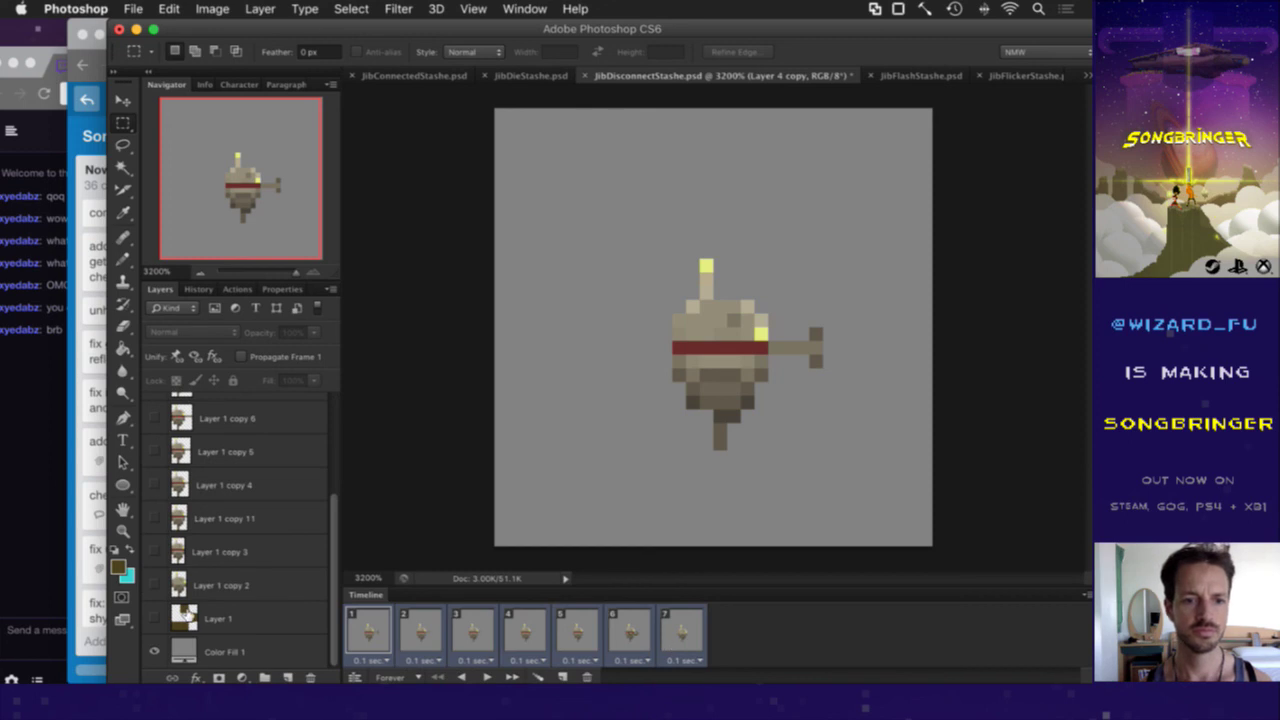
pyautogui.click(186, 612)
pyautogui.scroll(5, 195, 608)
pyautogui.keyDown('shift'); pyautogui.click(203, 410); pyautogui.keyUp('shift')
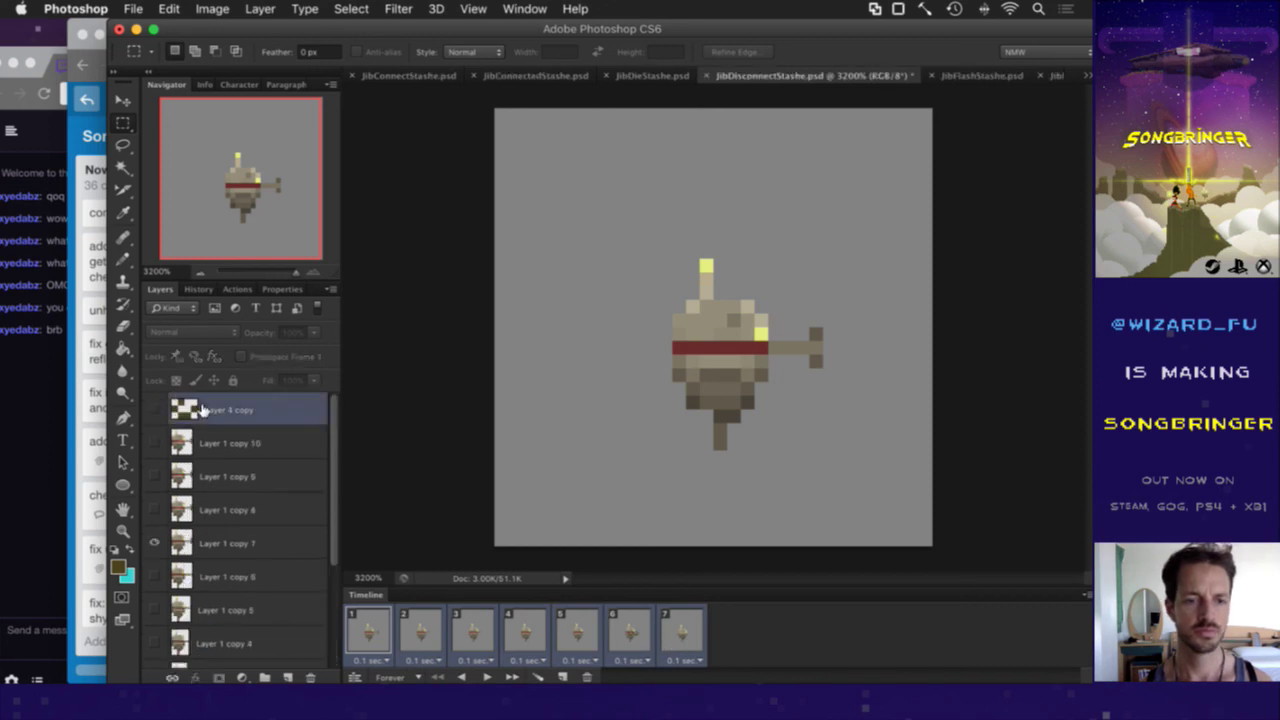
pyautogui.click(156, 409)
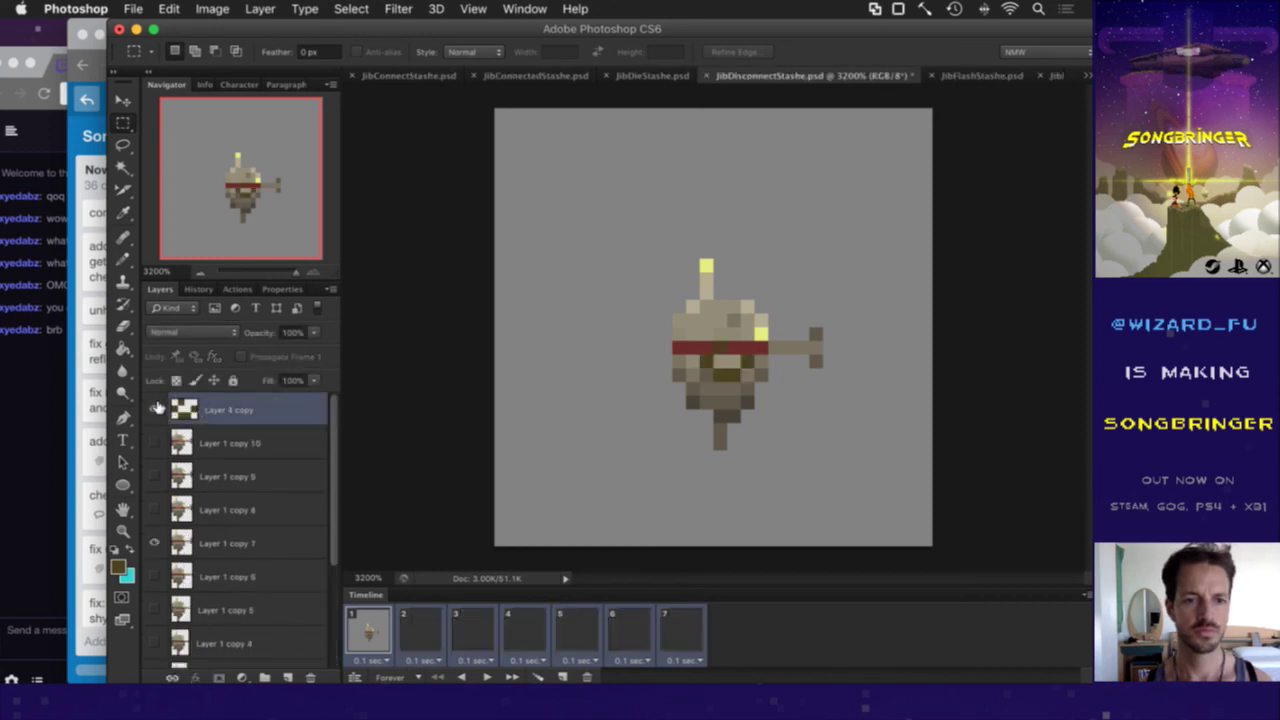
pyautogui.click(155, 409)
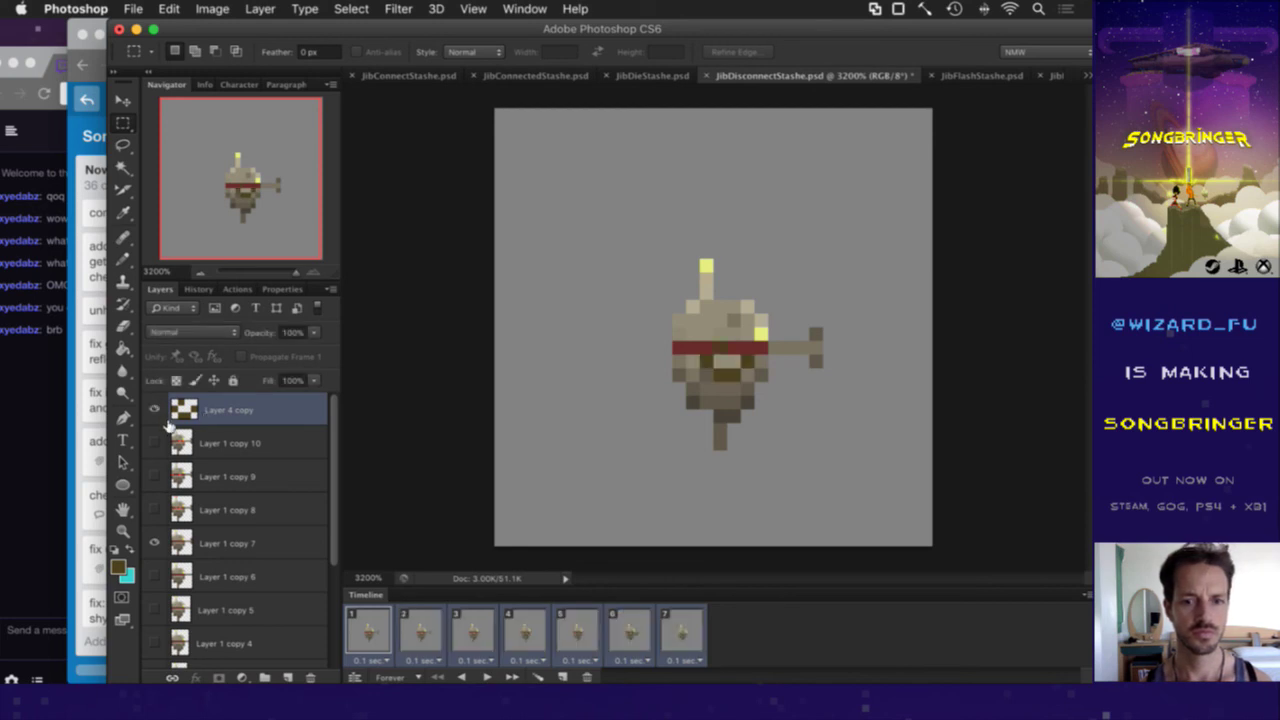
pyautogui.hotkey('alt', ',')
pyautogui.click(155, 618)
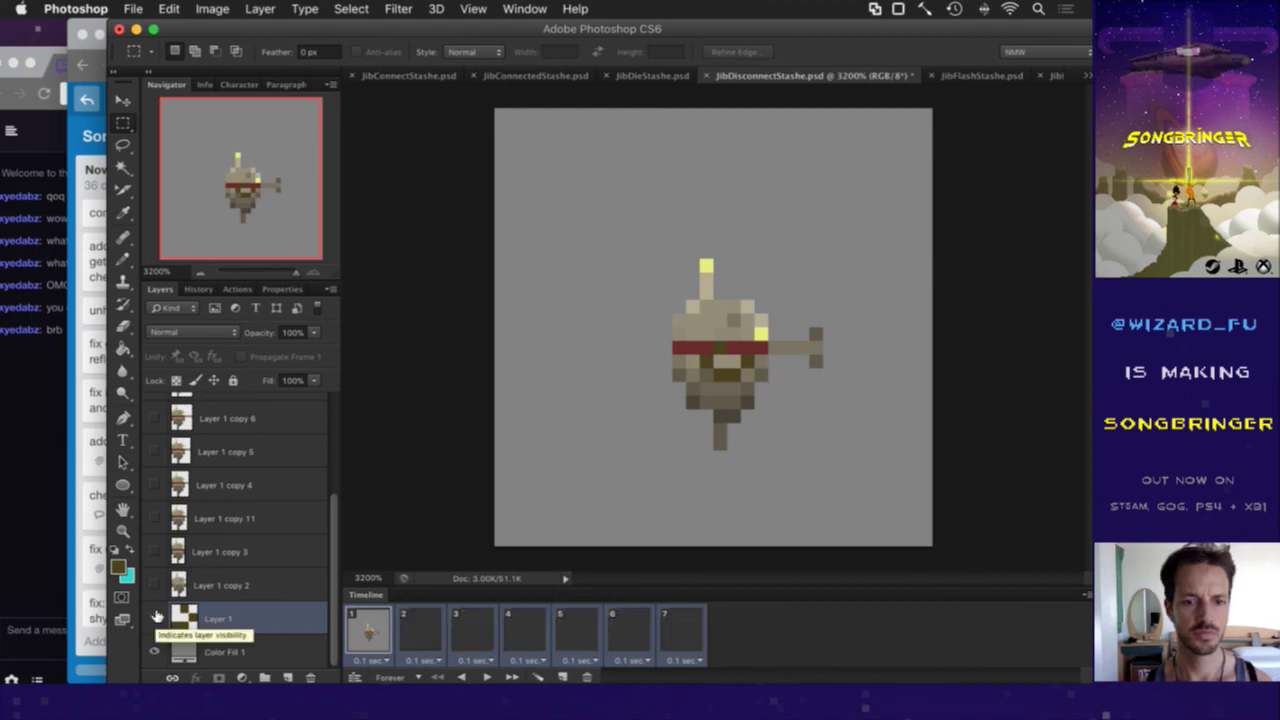
# Step: Move both arm layers, Layer 1 and Layer 4 copy, up one pixel across all seven frames
pyautogui.press('v')
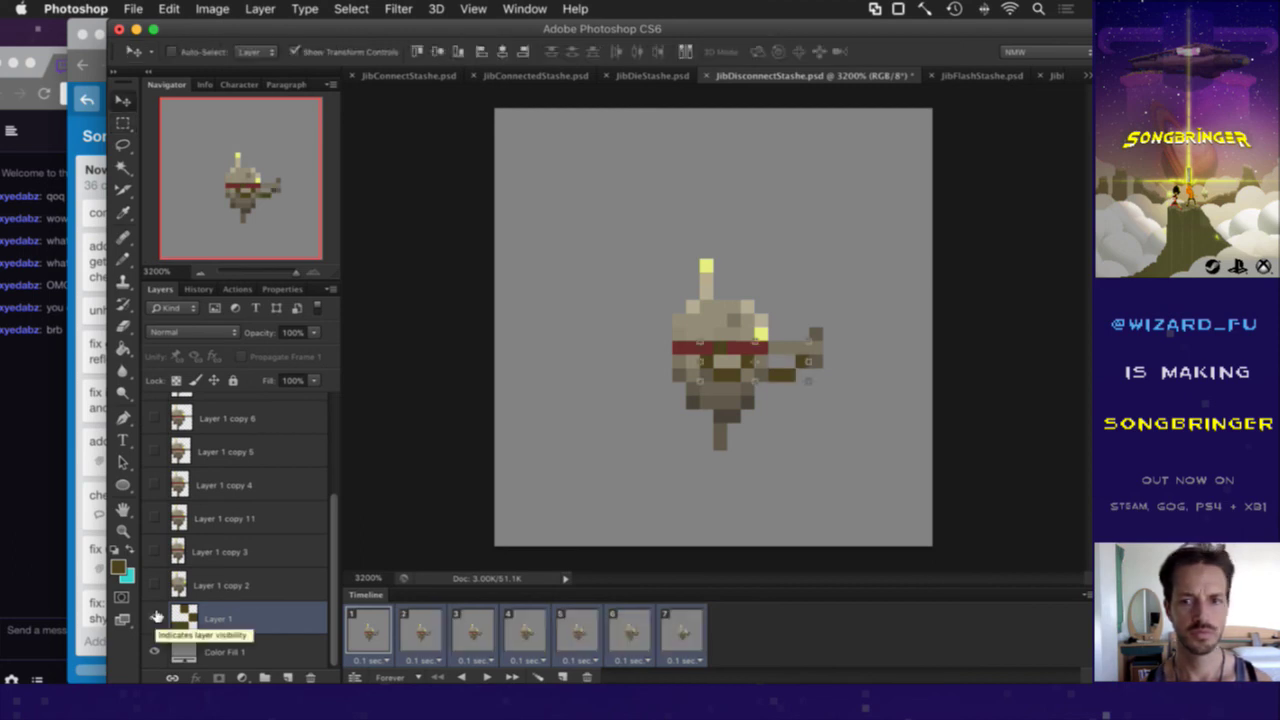
pyautogui.hotkey('alt', '.')
pyautogui.press('m')
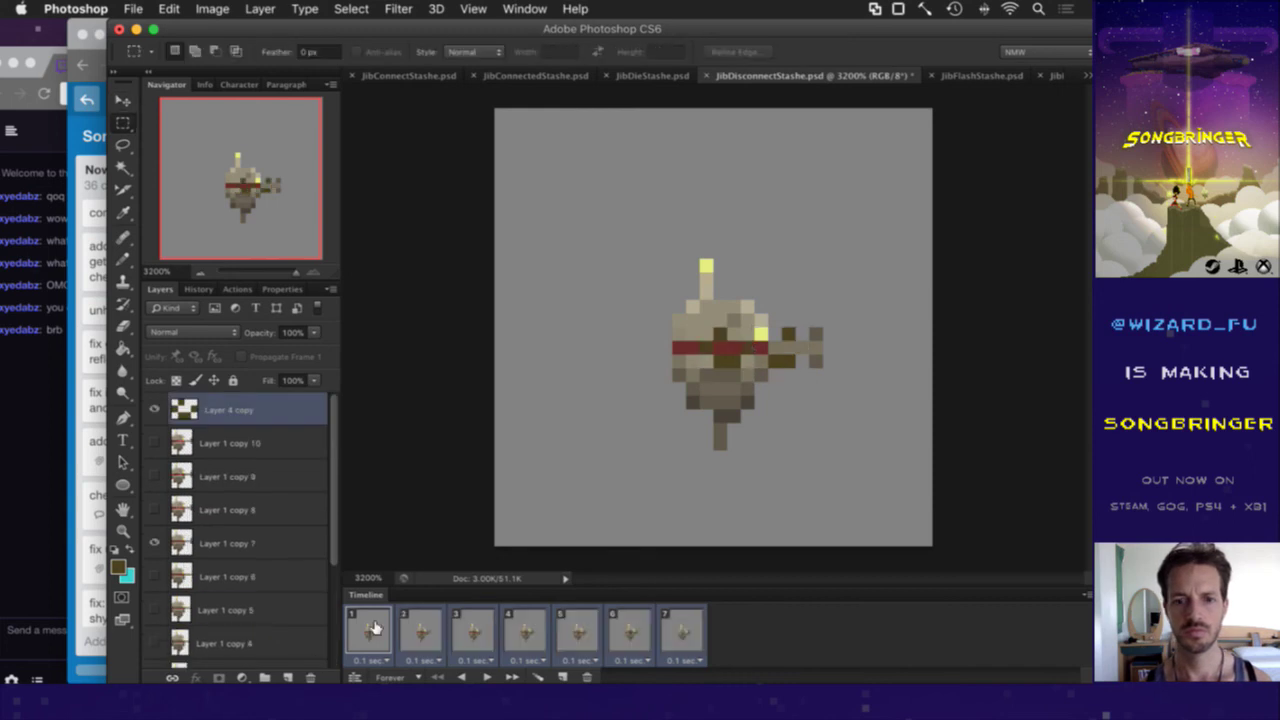
# Step: Check the arm placement in frames 2 to 7 one by one and return to frame 1
pyautogui.click(438, 614)
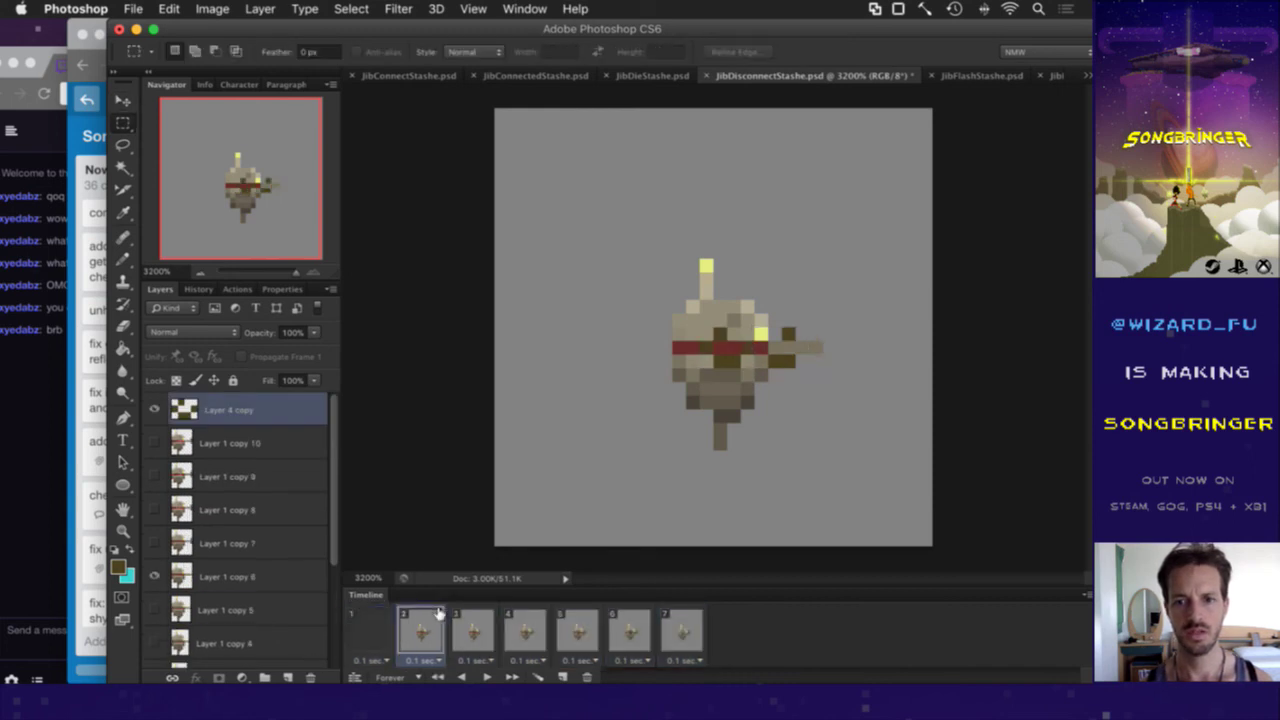
pyautogui.click(467, 620)
pyautogui.click(509, 620)
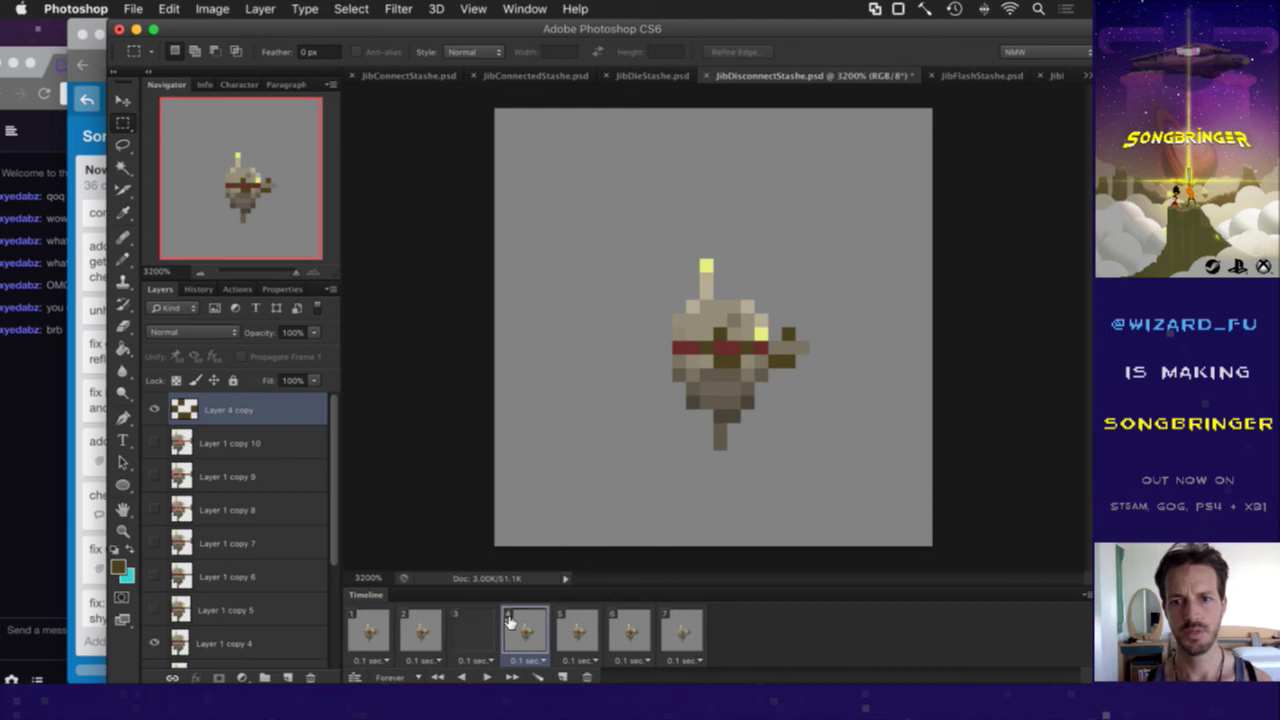
pyautogui.click(567, 624)
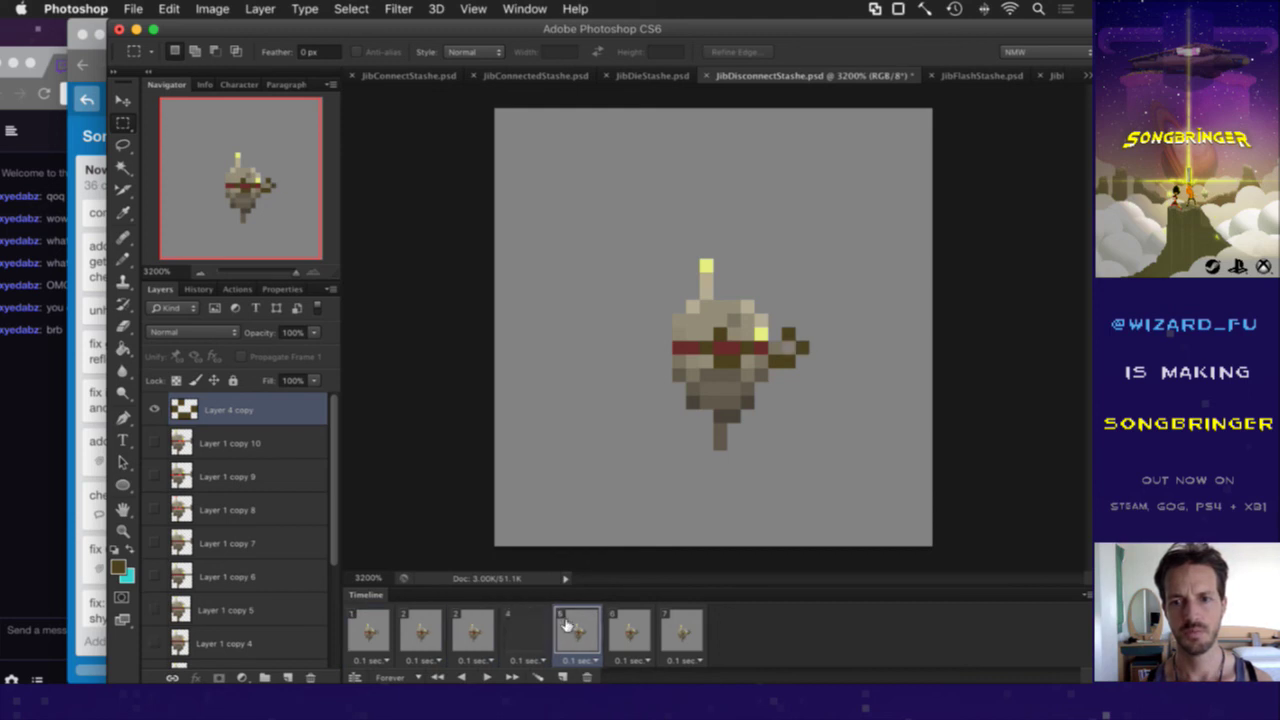
pyautogui.click(630, 630)
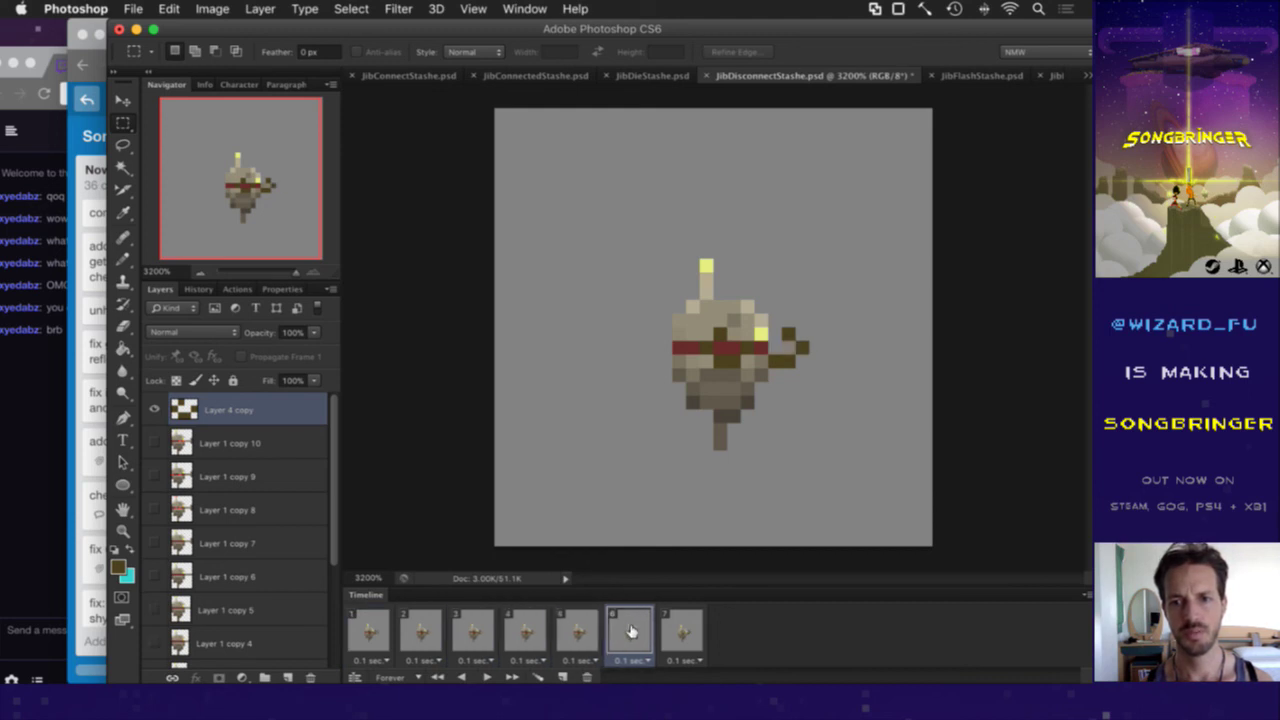
pyautogui.click(672, 628)
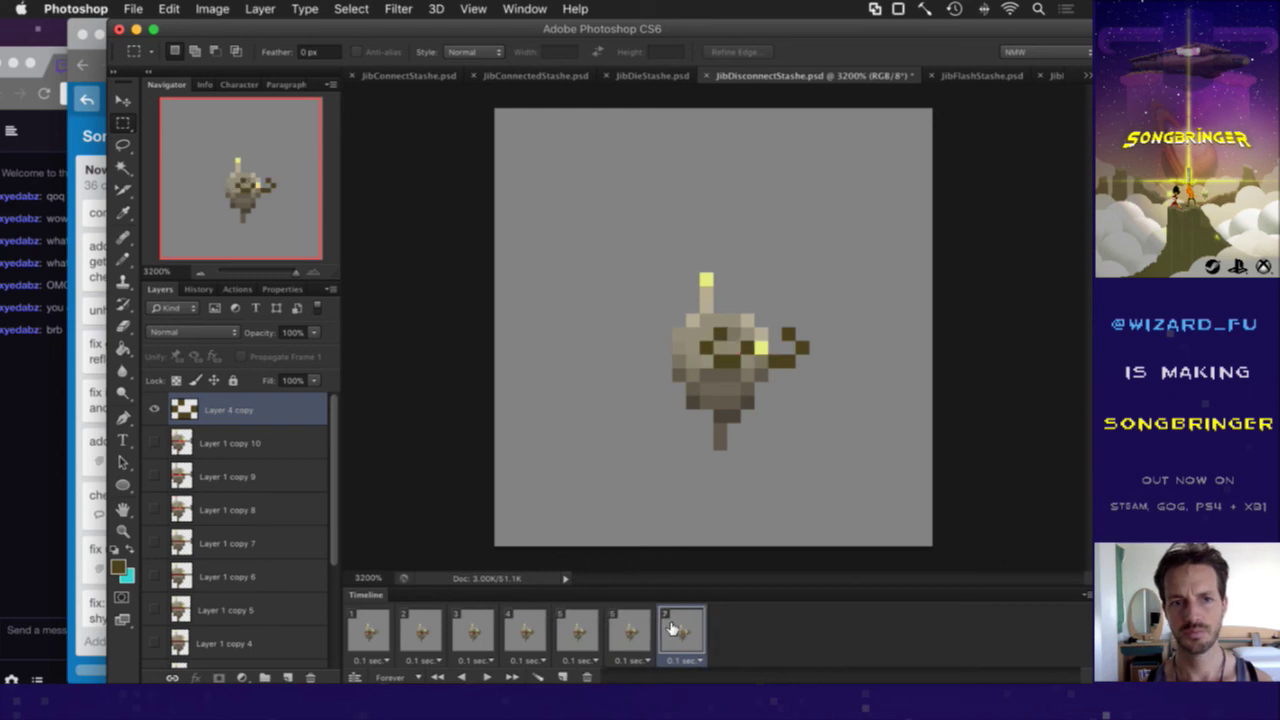
pyautogui.click(368, 628)
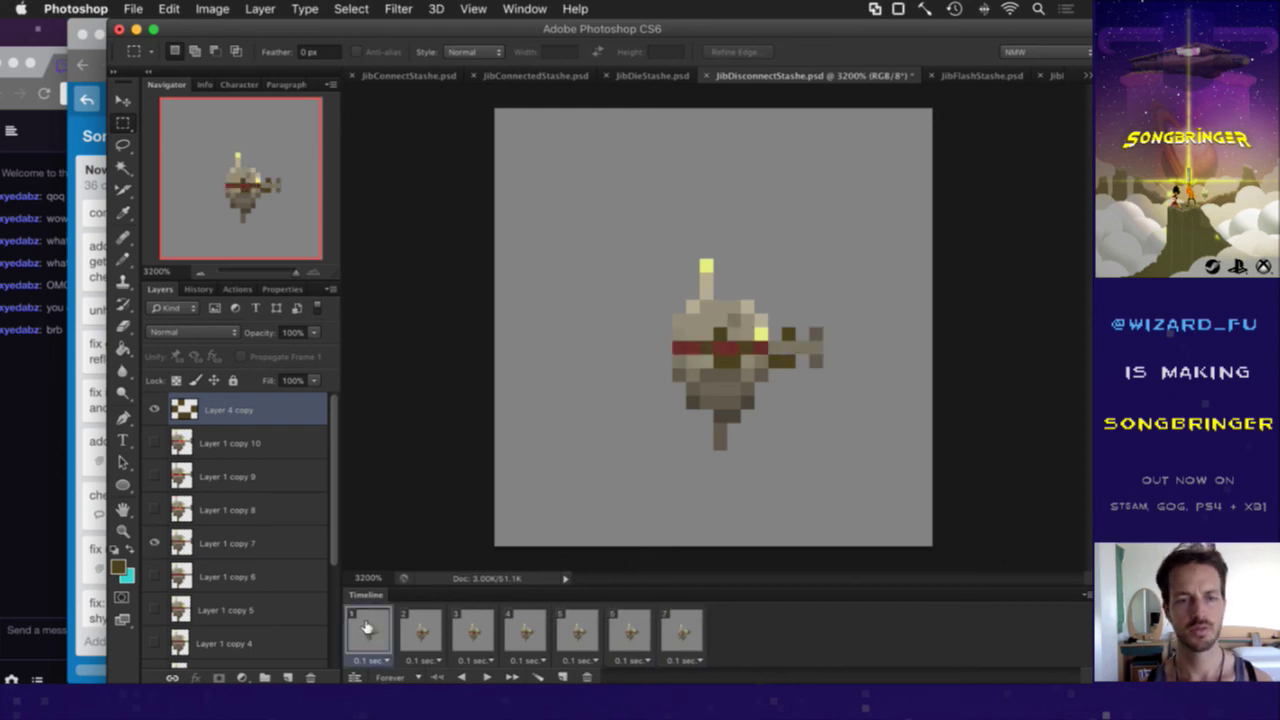
# Step: Save JibDisconnectStashe.psd and switch to the Jib.txt editor pane in iTerm
pyautogui.press('super+s')
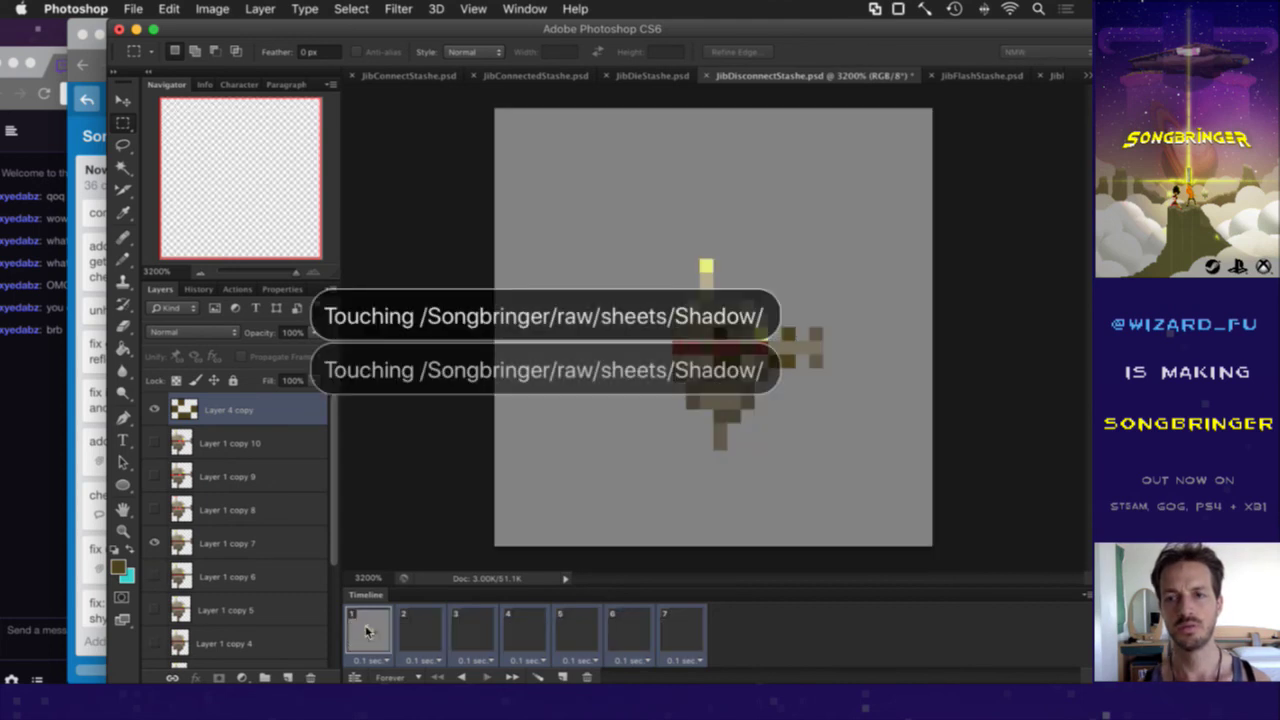
pyautogui.press('super+Tab')
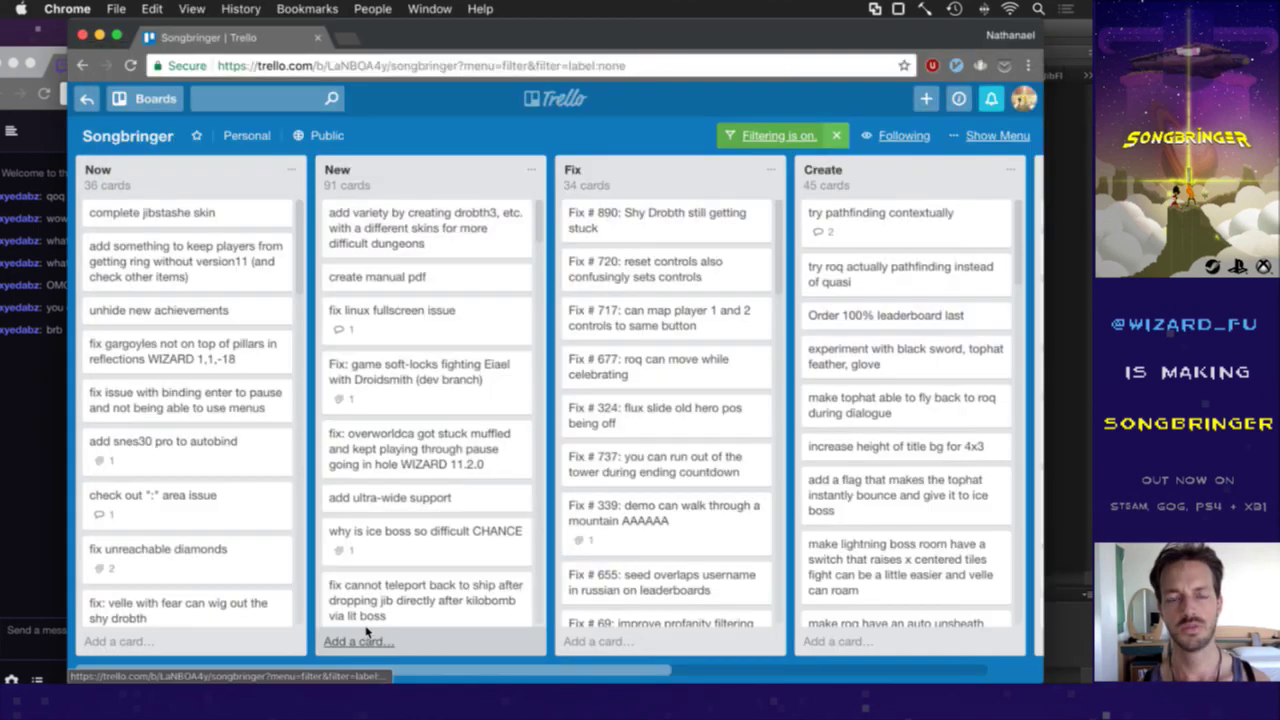
pyautogui.press('super+Tab')
pyautogui.press('super+Tab')
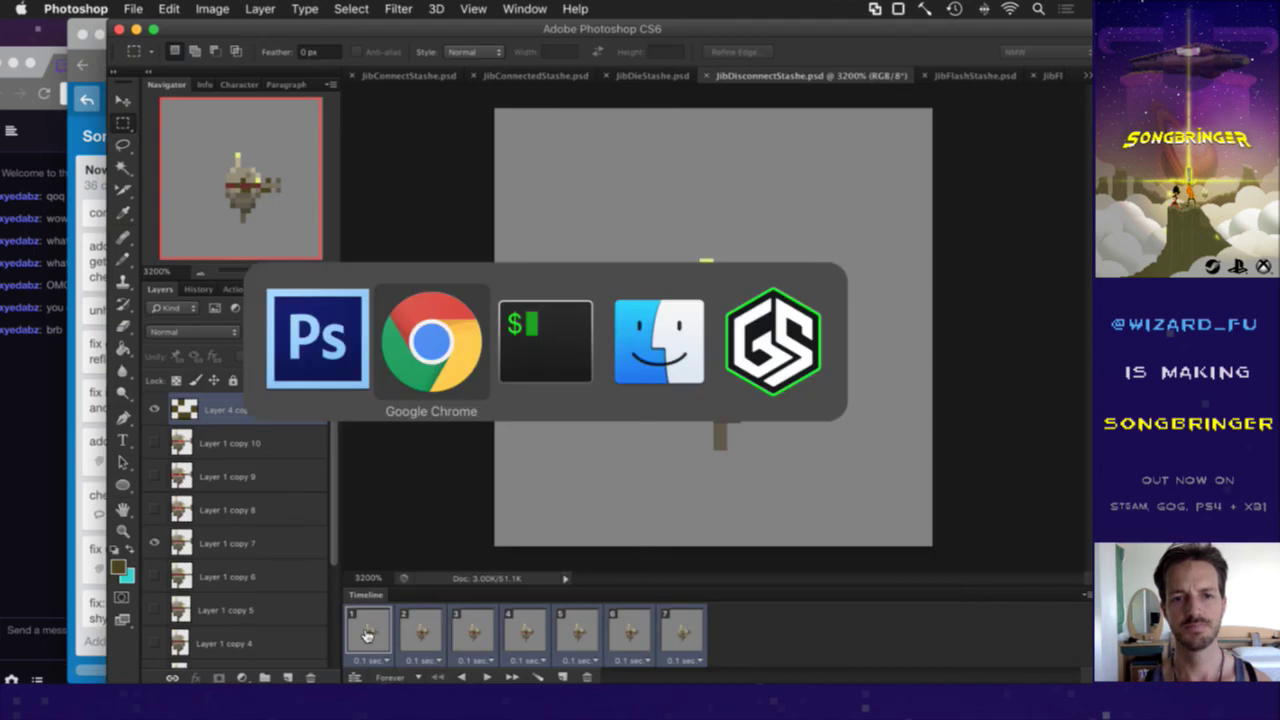
pyautogui.press('super+Tab')
pyautogui.press('super+Tab')
pyautogui.press('super+Tab')
pyautogui.press('super+]')
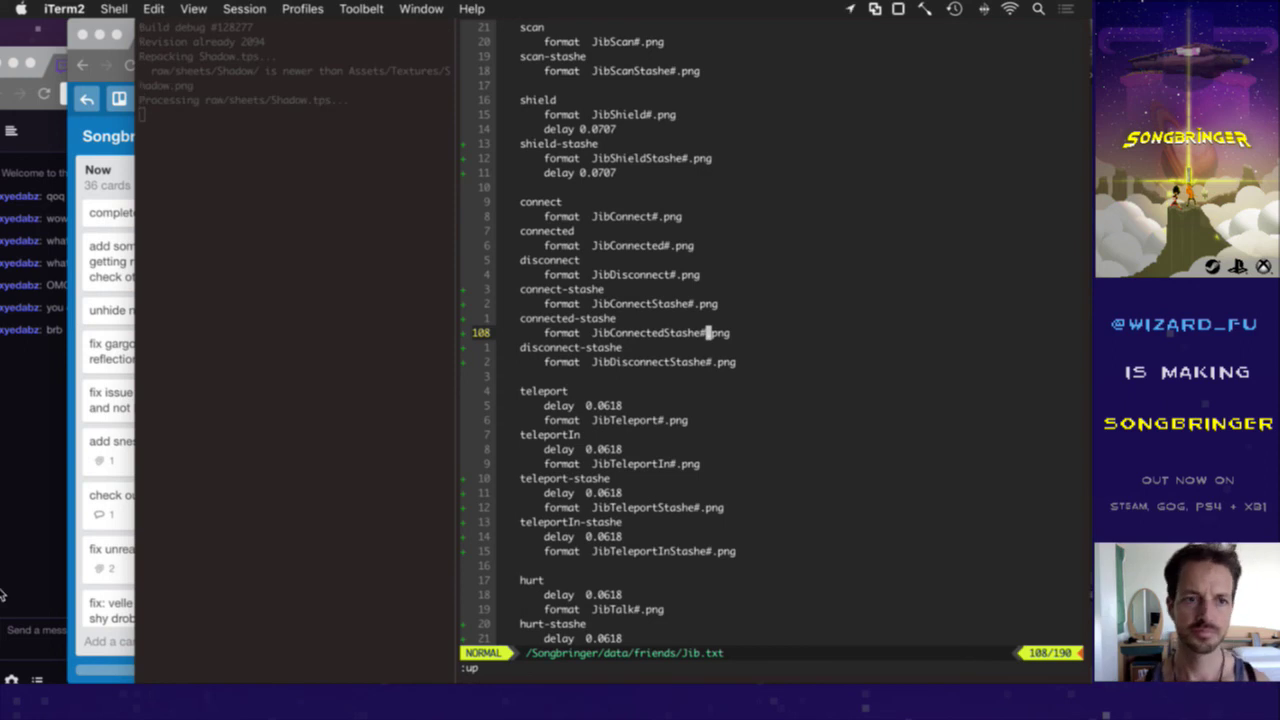
# Step: Switch to the running Songbringer game and open its inventory and map screen
pyautogui.click(26, 482)
pyautogui.click(712, 311)
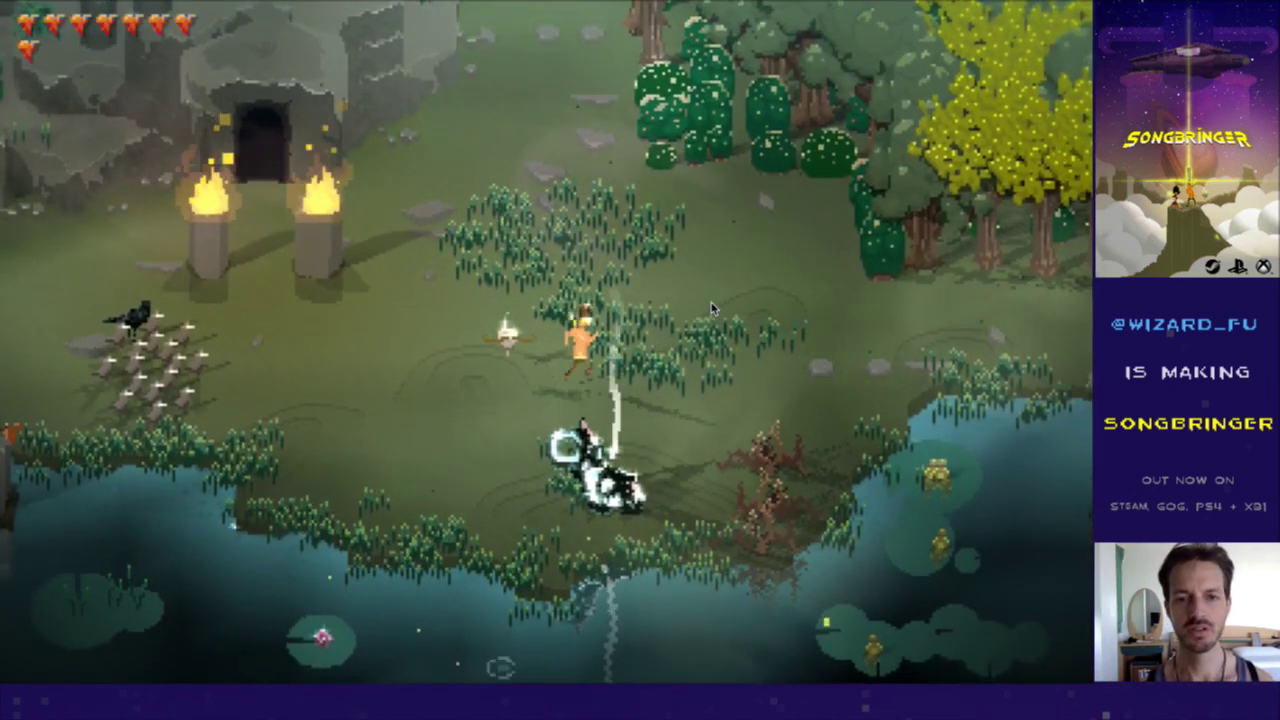
pyautogui.press('Escape')
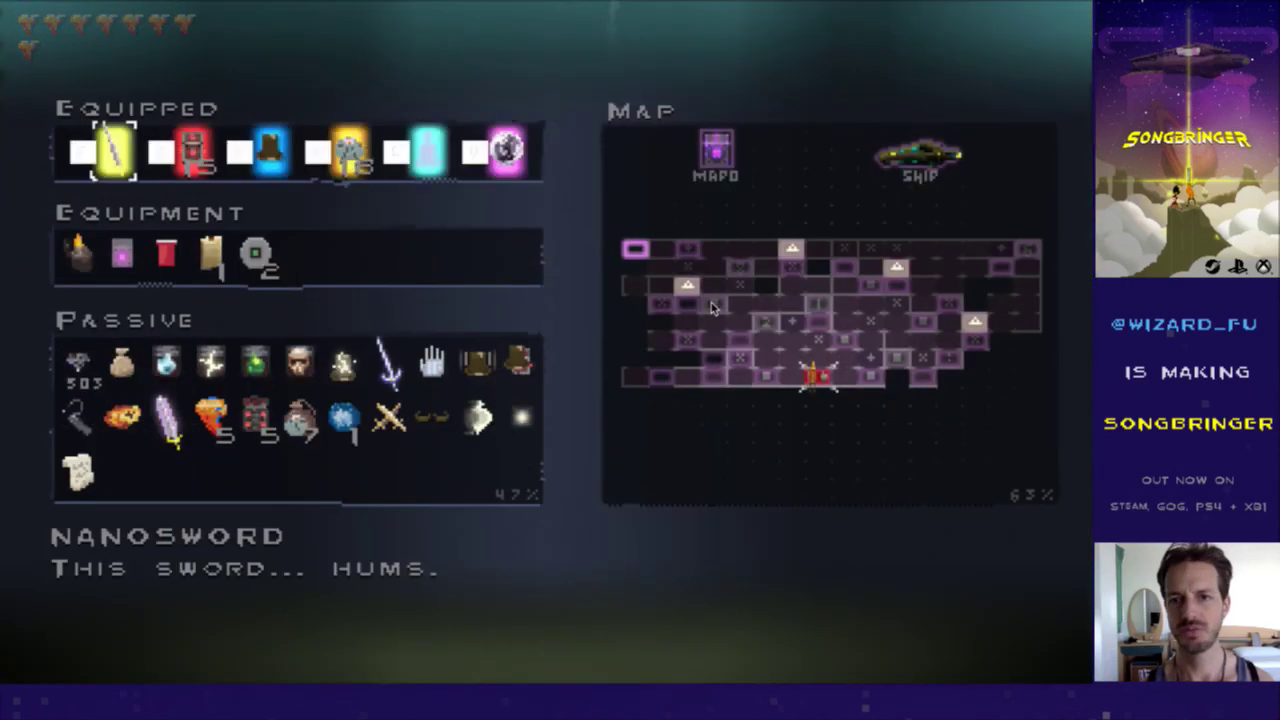
pyautogui.press('Tab')
# Step: Teleport the hero to the triangle-marked location in the top row of the map
pyautogui.press('Up')
pyautogui.press('Up')
pyautogui.press('Up')
pyautogui.press('Up')
pyautogui.press('Up')
pyautogui.press('Up')
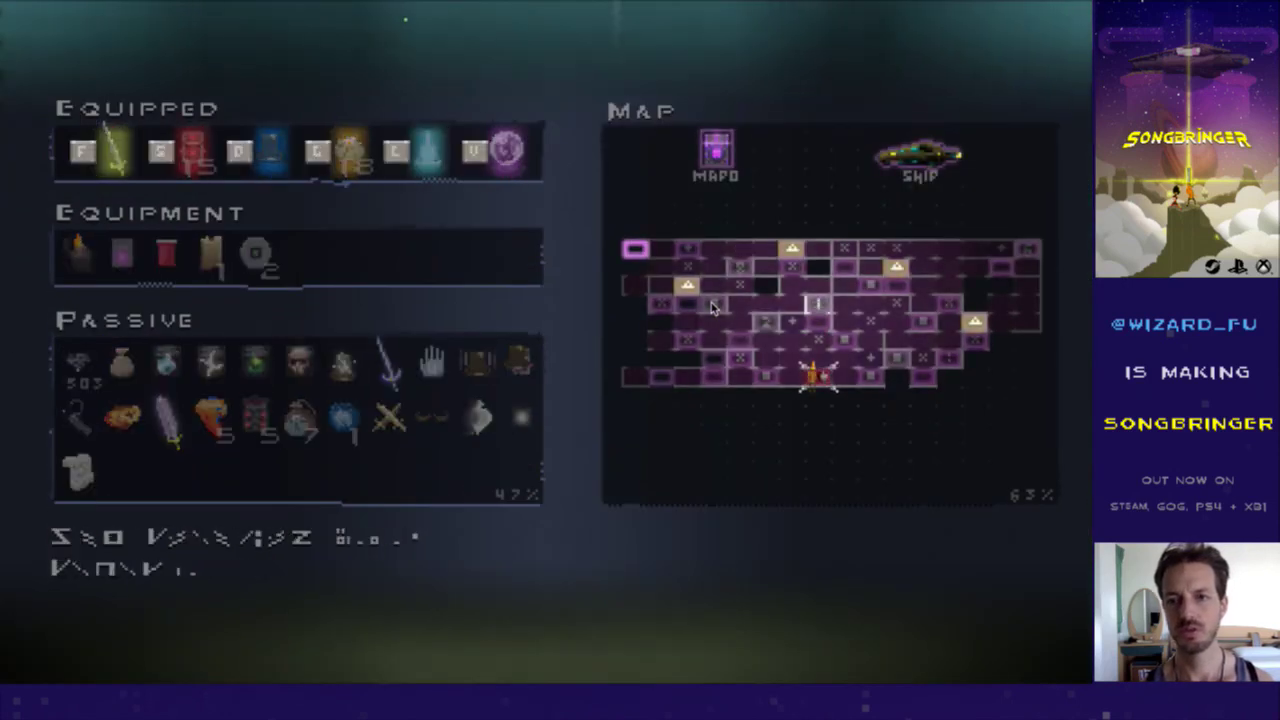
pyautogui.press('Right')
pyautogui.press('Up')
pyautogui.press('Right')
pyautogui.press('Right')
pyautogui.press('Down')
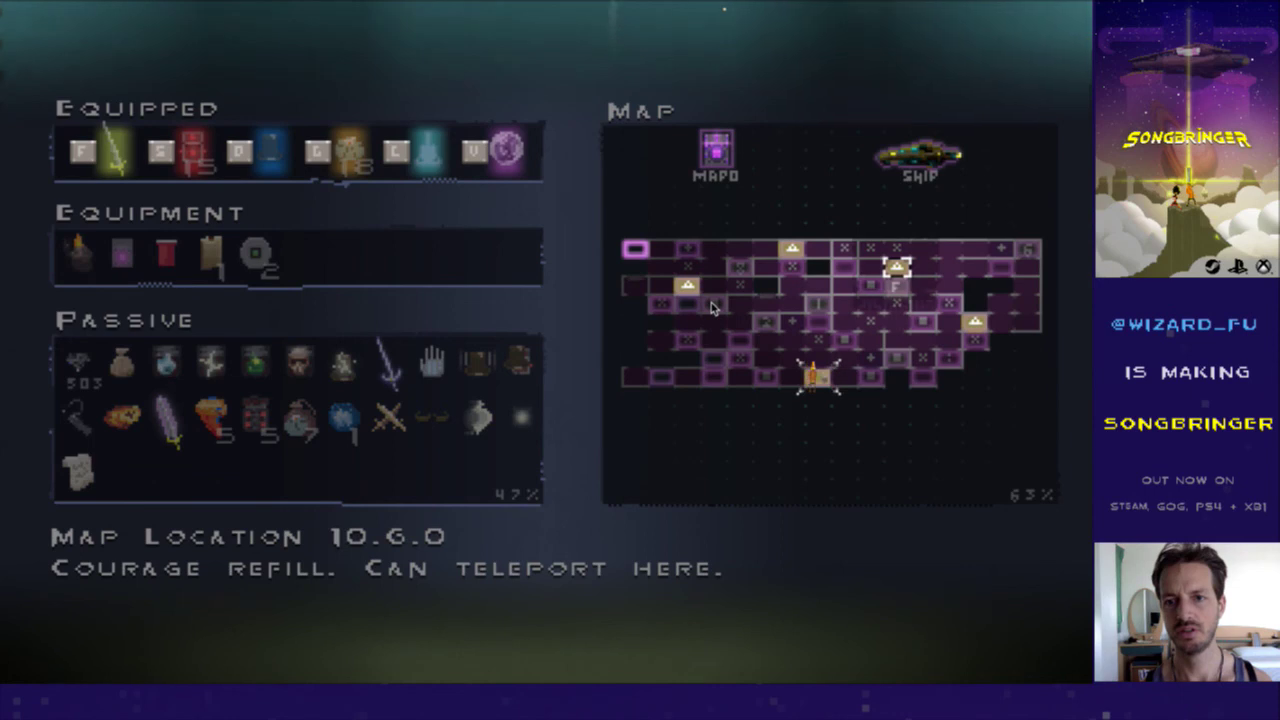
pyautogui.press('Up')
pyautogui.press('Left')
pyautogui.press('Left')
pyautogui.press('Left')
pyautogui.press('Left')
pyautogui.press('Left')
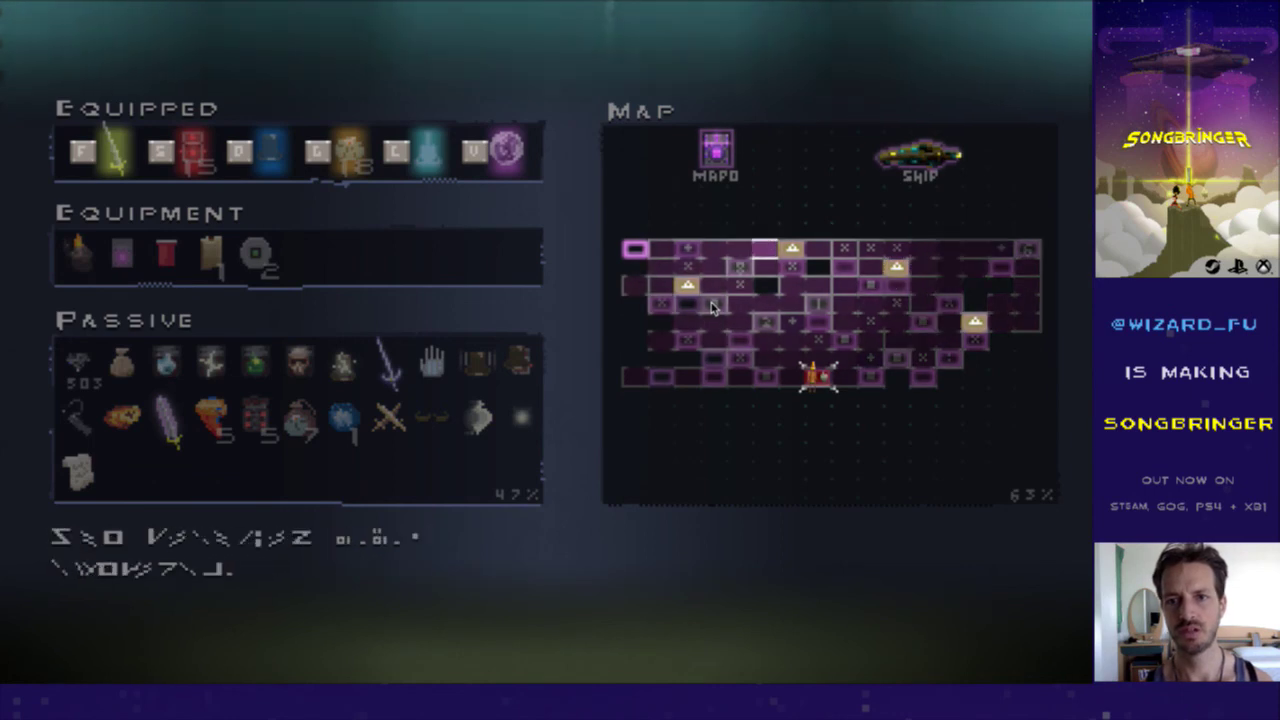
pyautogui.press('Right')
pyautogui.press('Return')
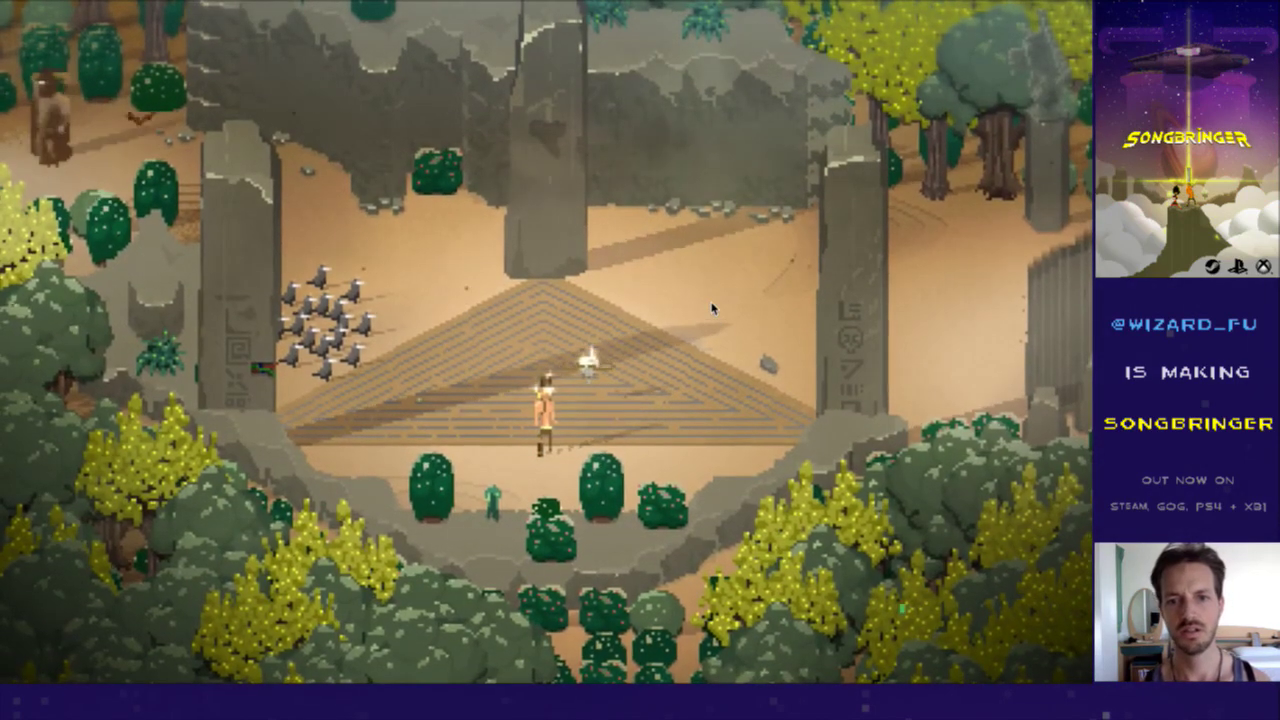
# Step: Walk the hero up and right toward the eastern pillar, and reload the game through the title screen
pyautogui.press('Up')
pyautogui.press('Right')
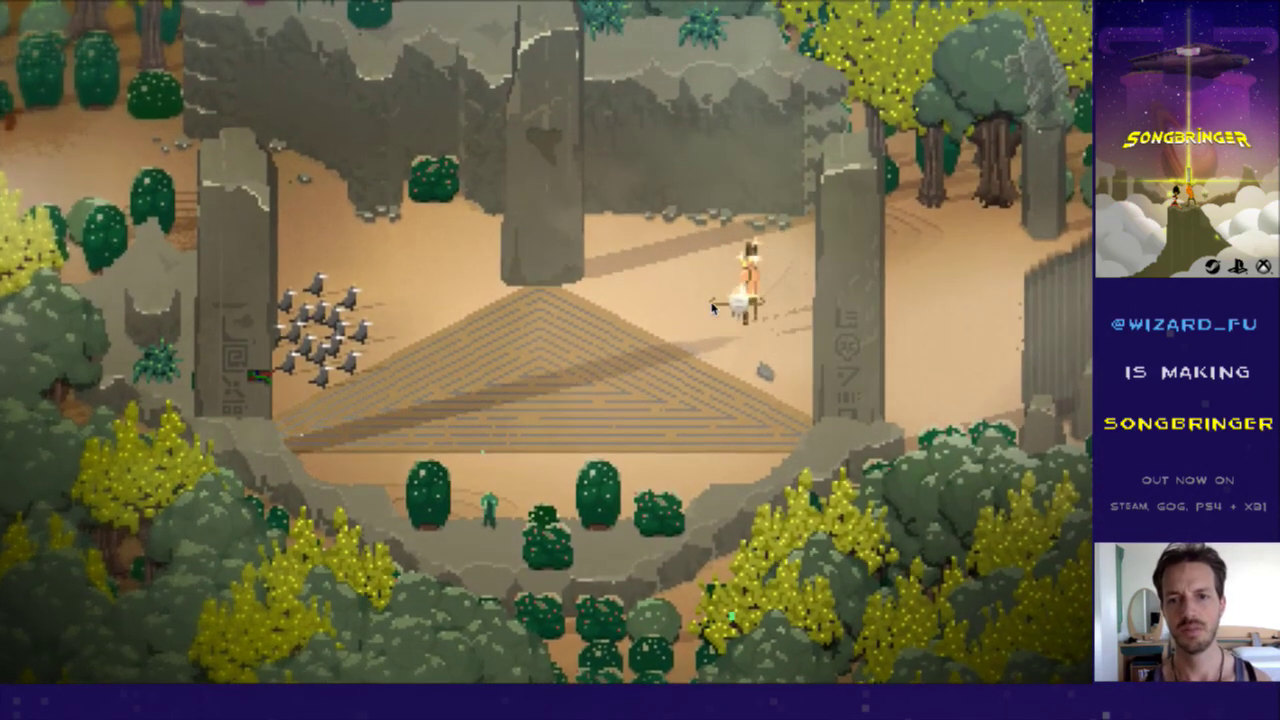
pyautogui.press('Escape')
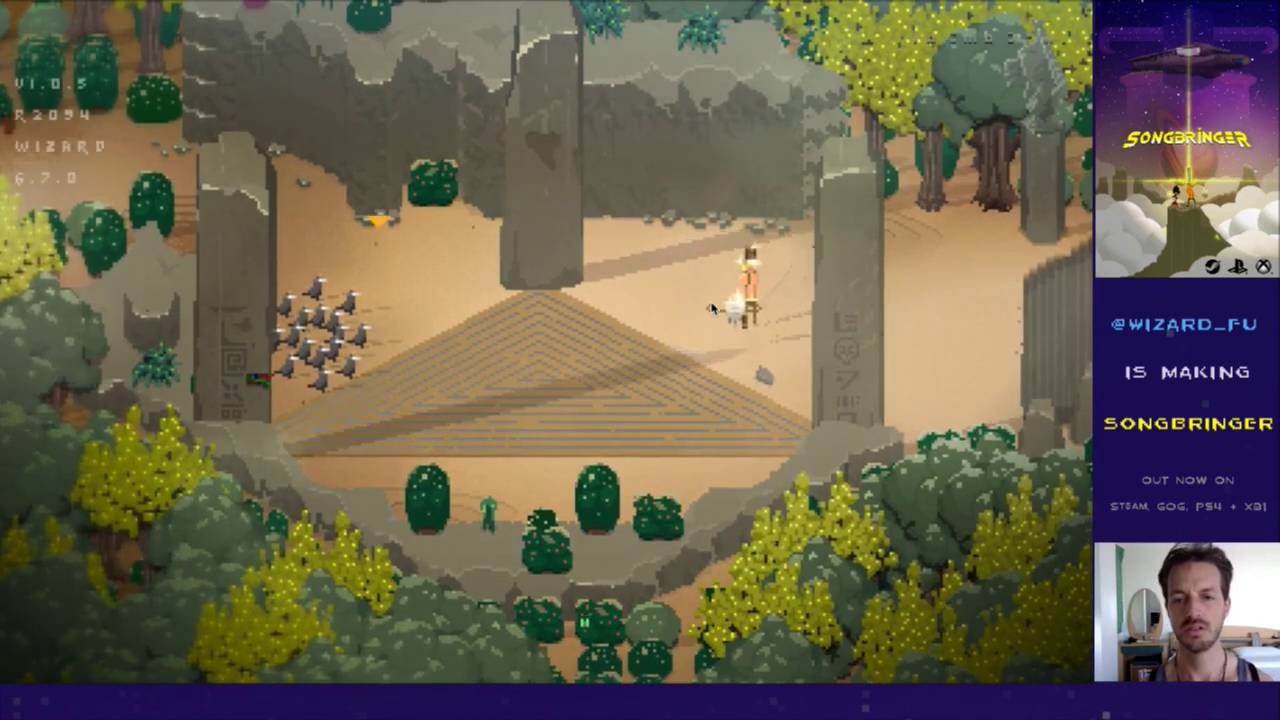
pyautogui.press('Down')
pyautogui.press('Return')
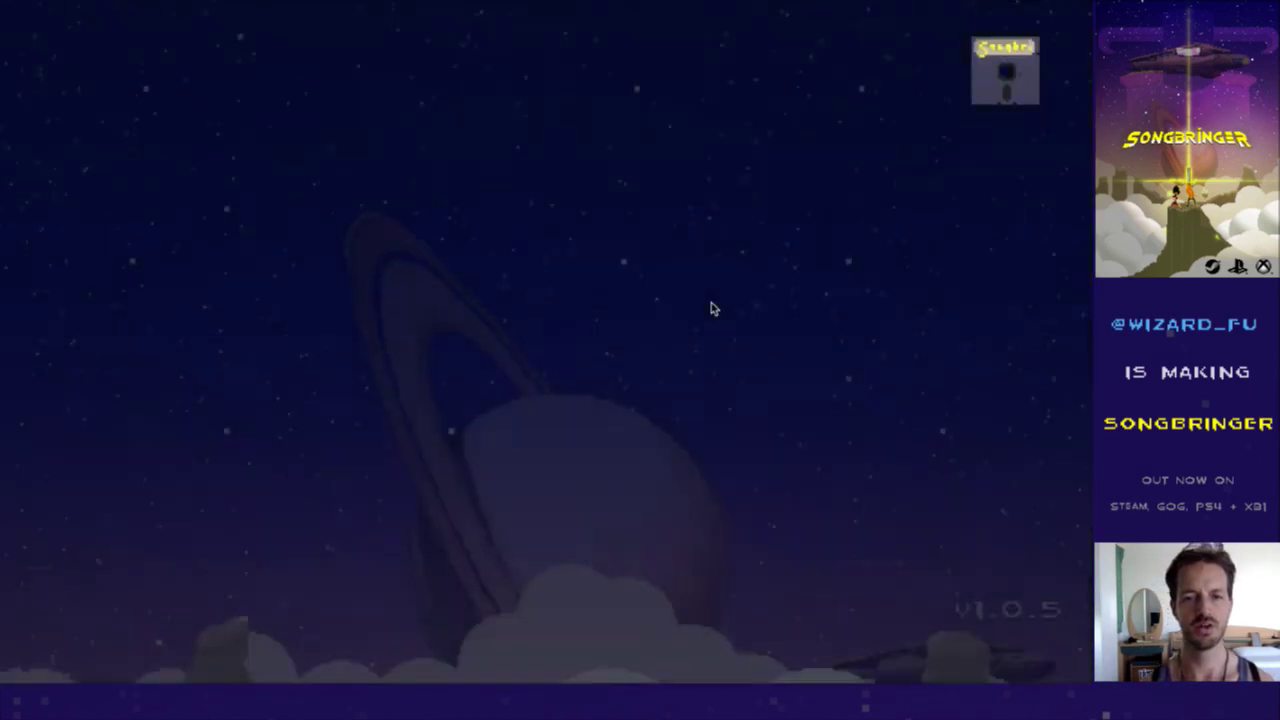
pyautogui.press('Return')
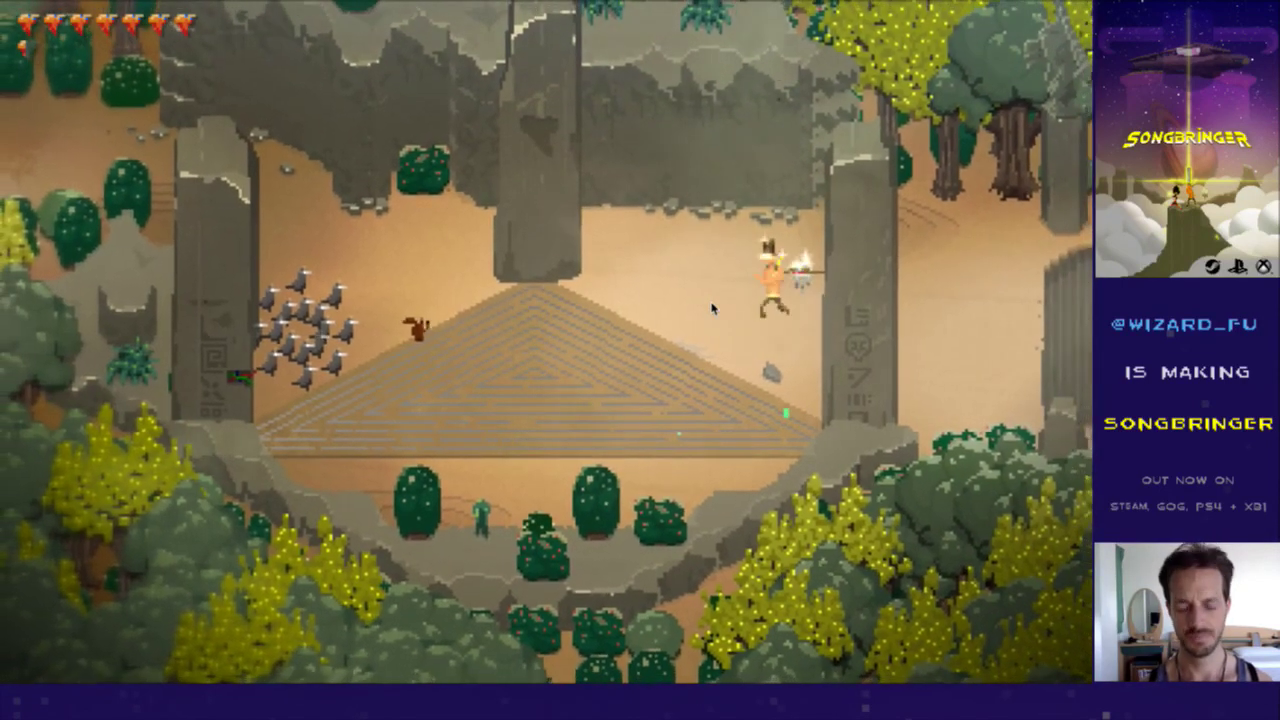
# Step: Walk the hero back to the tip of the triangle pattern and decline saving the game
pyautogui.press('a')
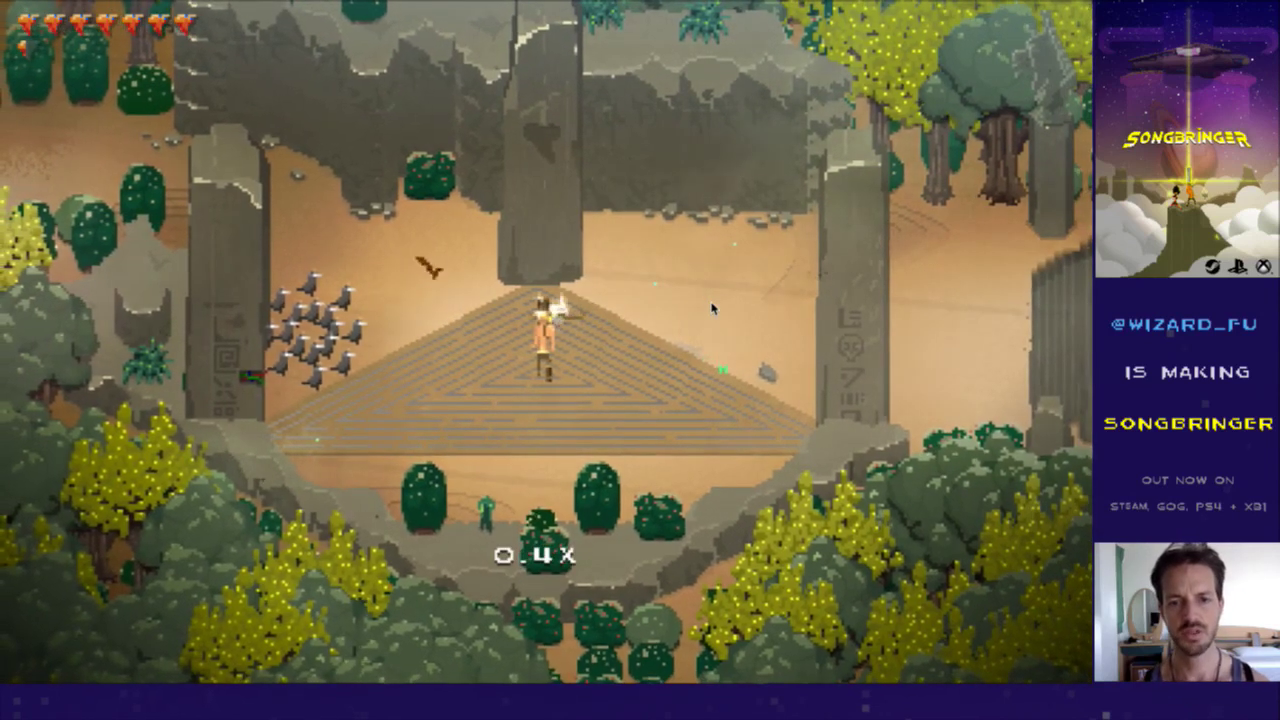
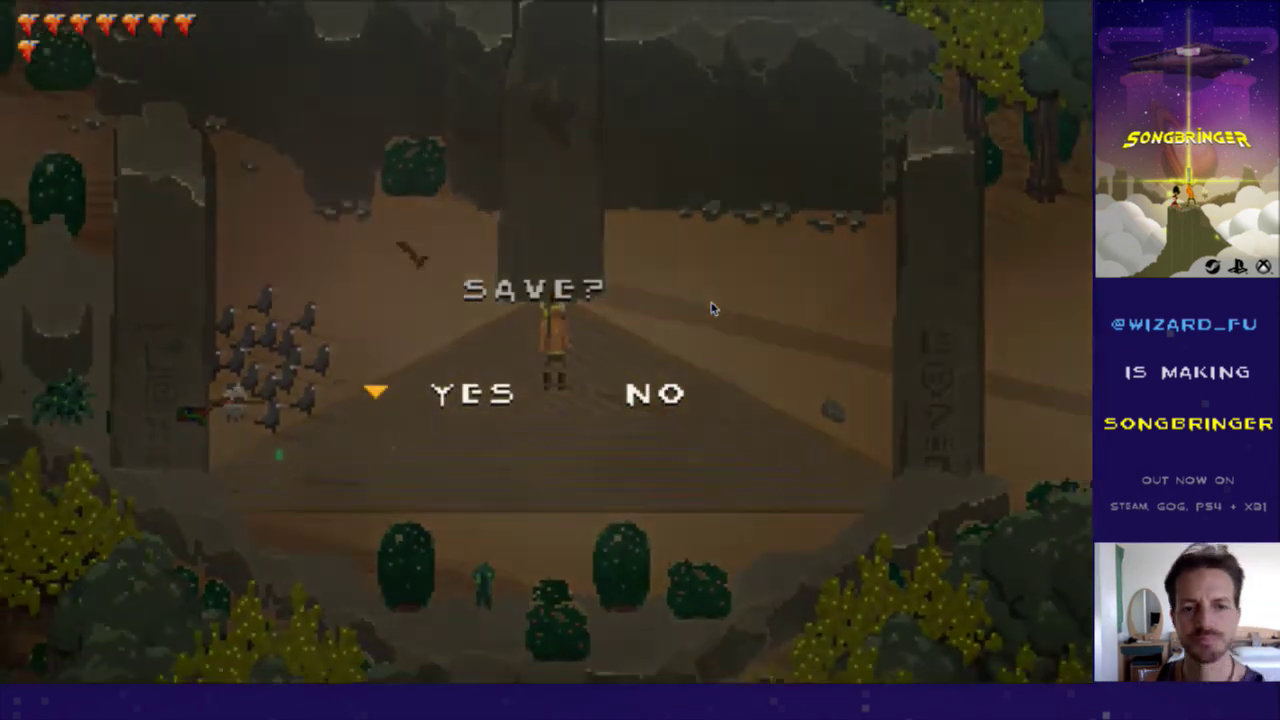
pyautogui.press('Right')
pyautogui.press('Return')
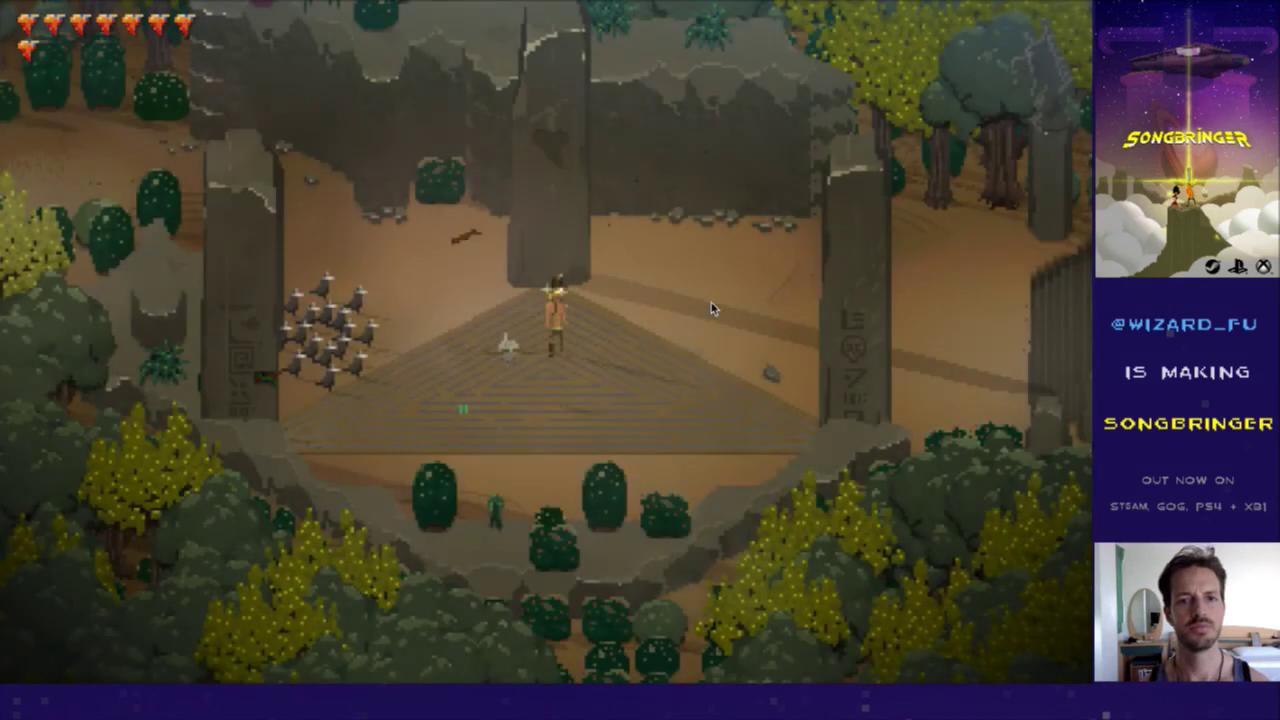
# Step: Switch to Photoshop and close JibDisconnectStashe.psd, JibConnectedStashe.psd and JibConnectStashe.psd
pyautogui.press('super+Tab')
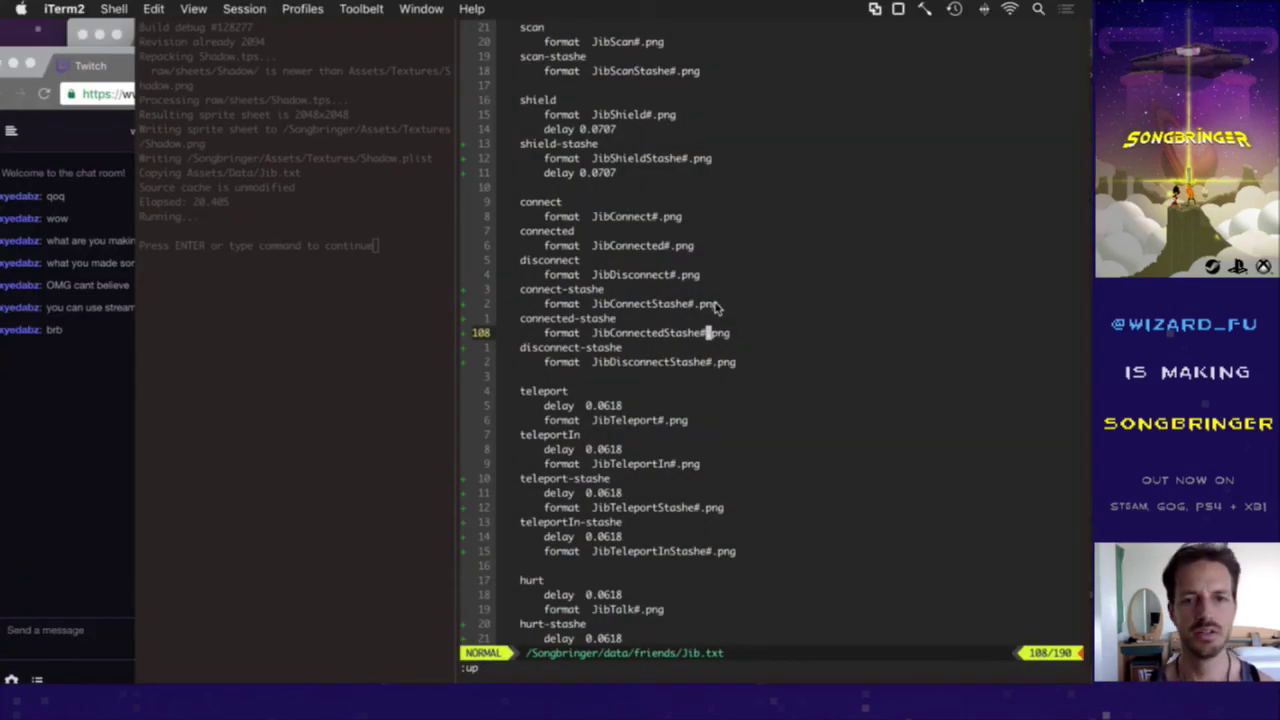
pyautogui.press('super+Tab')
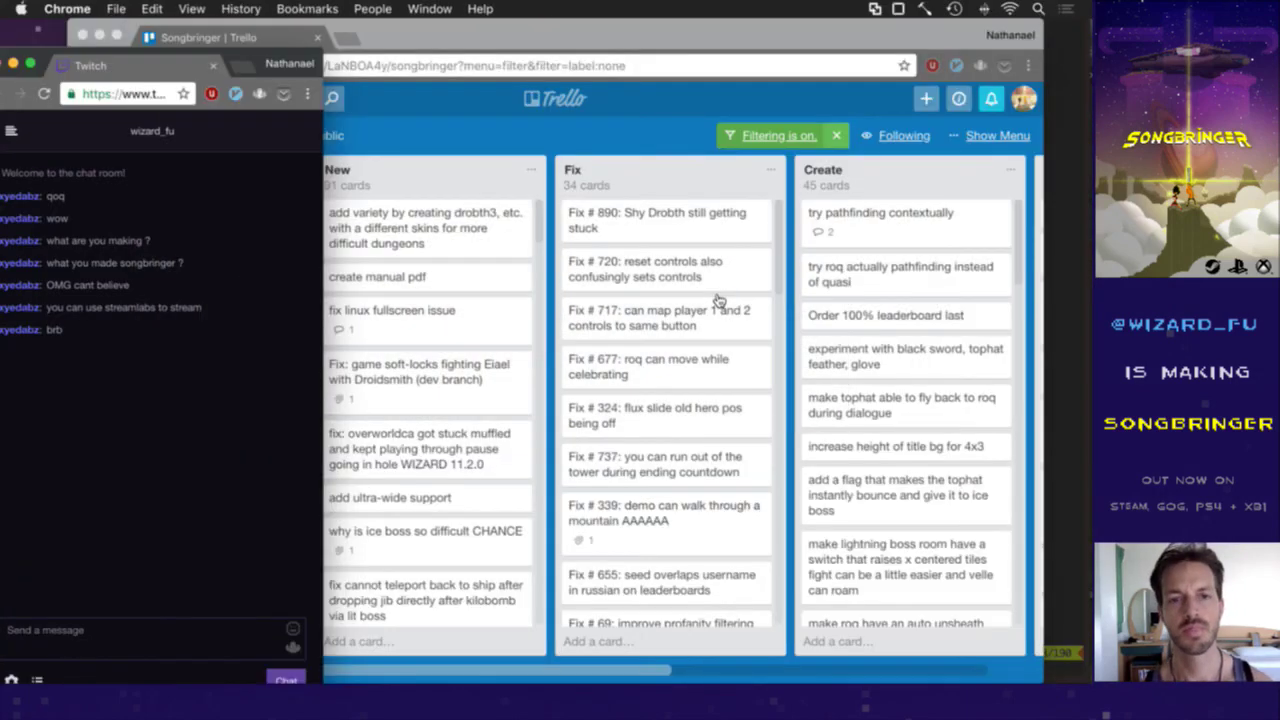
pyautogui.press('super+Tab')
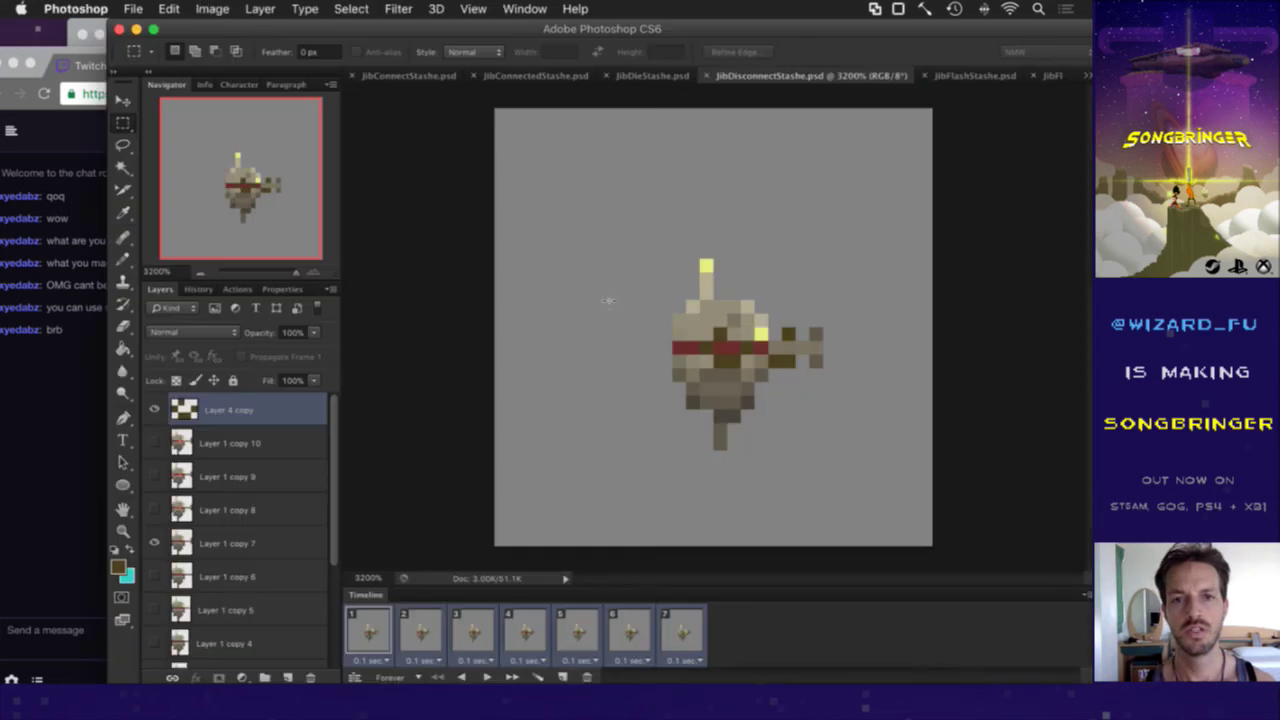
pyautogui.press('super+w')
pyautogui.press('super+w')
pyautogui.click(679, 259)
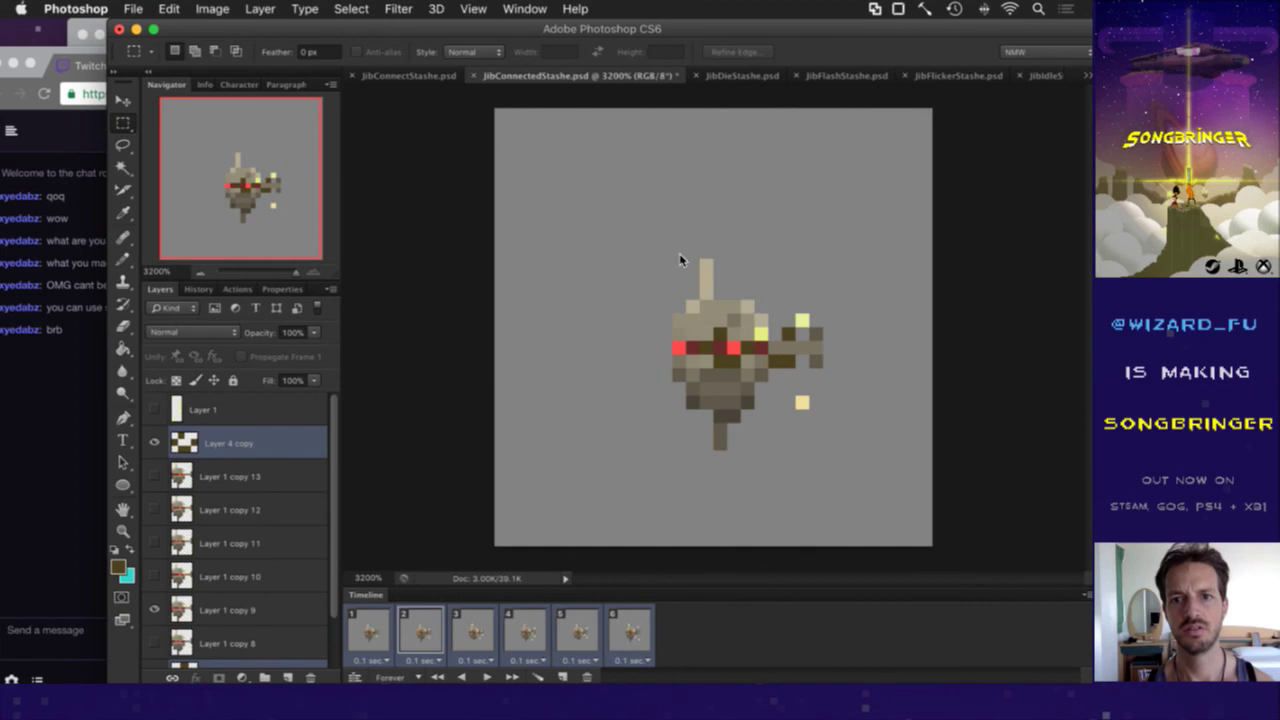
pyautogui.press('super+w')
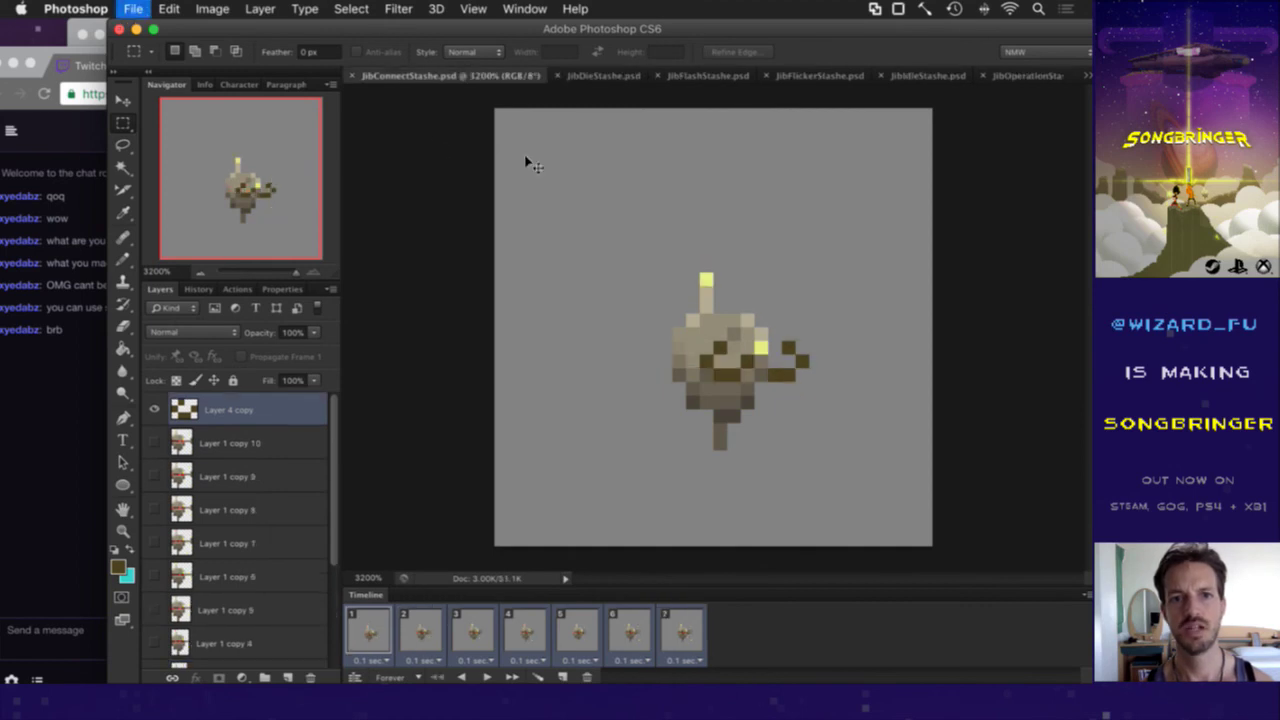
# Step: Check which Stashe documents are still open and bring JibDieStashe.psd to the front
pyautogui.click(1087, 76)
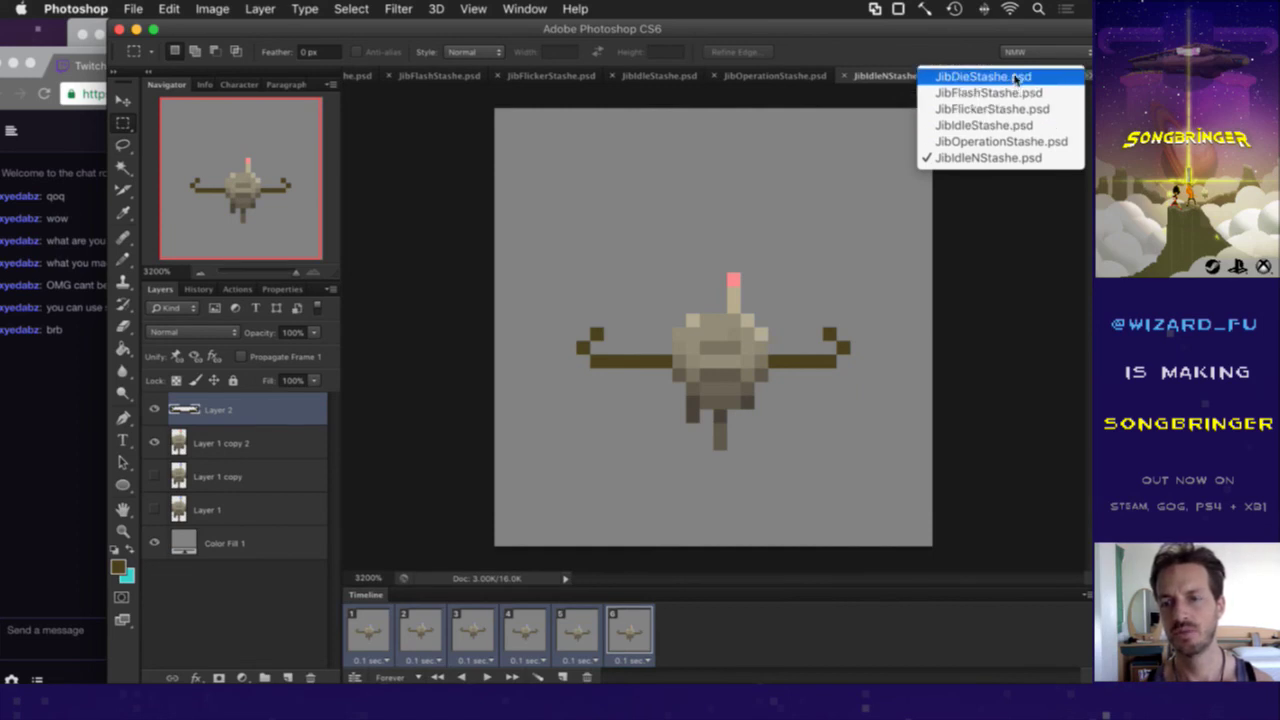
pyautogui.press('Escape')
pyautogui.hotkey('ctrl', 'Tab')
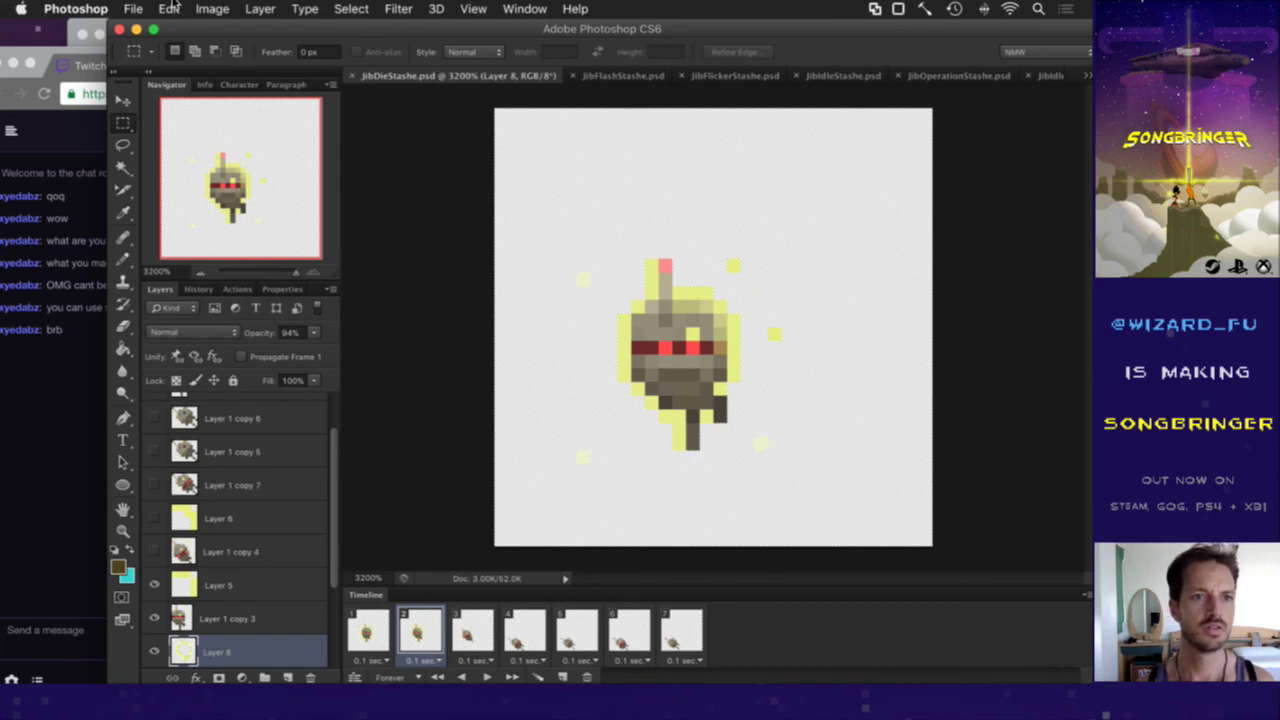
# Step: Open the recent file JibHurtStashe.psd as the source for the tilted arm layers
pyautogui.click(108, 8)
pyautogui.moveTo(133, 8)
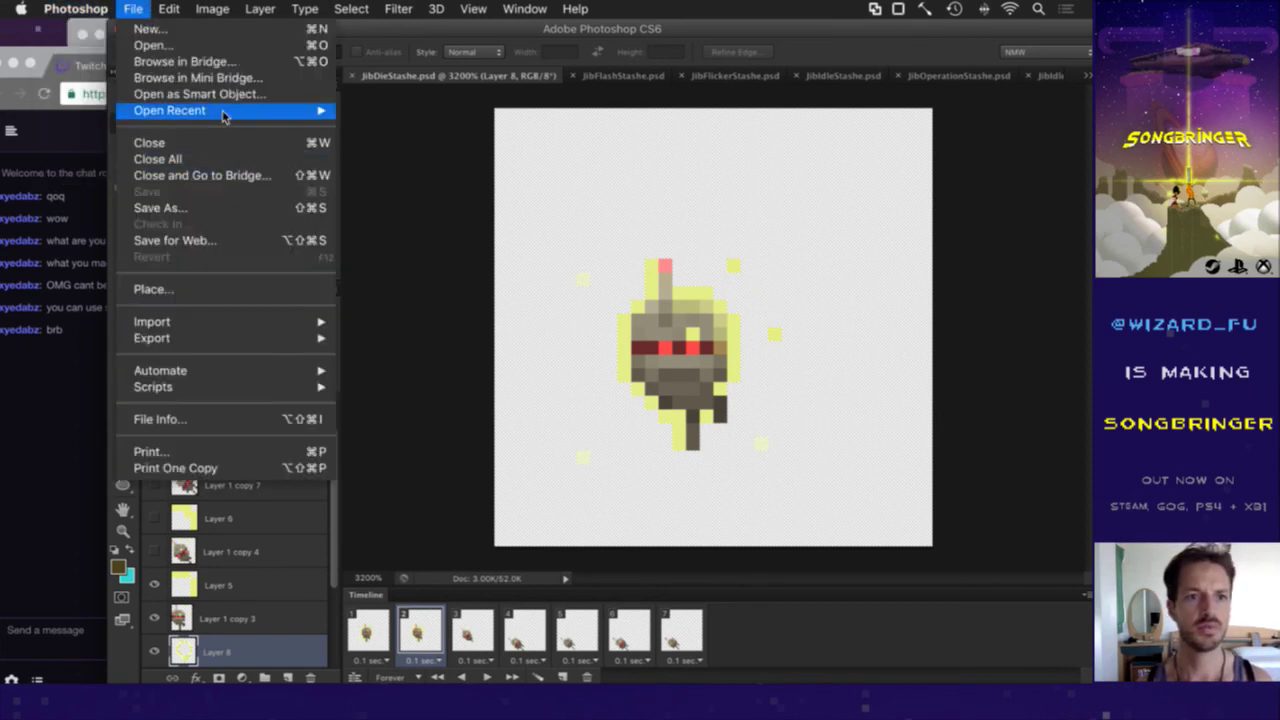
pyautogui.moveTo(224, 111)
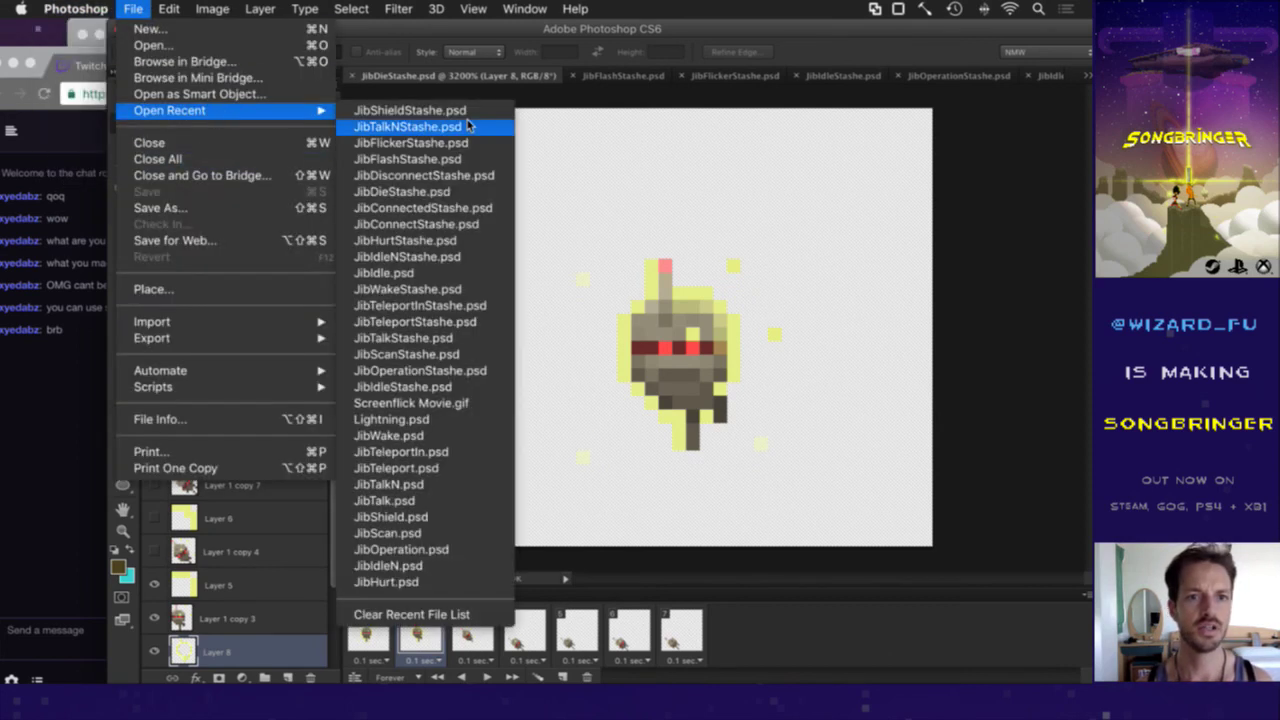
pyautogui.click(458, 240)
pyautogui.press('super+0')
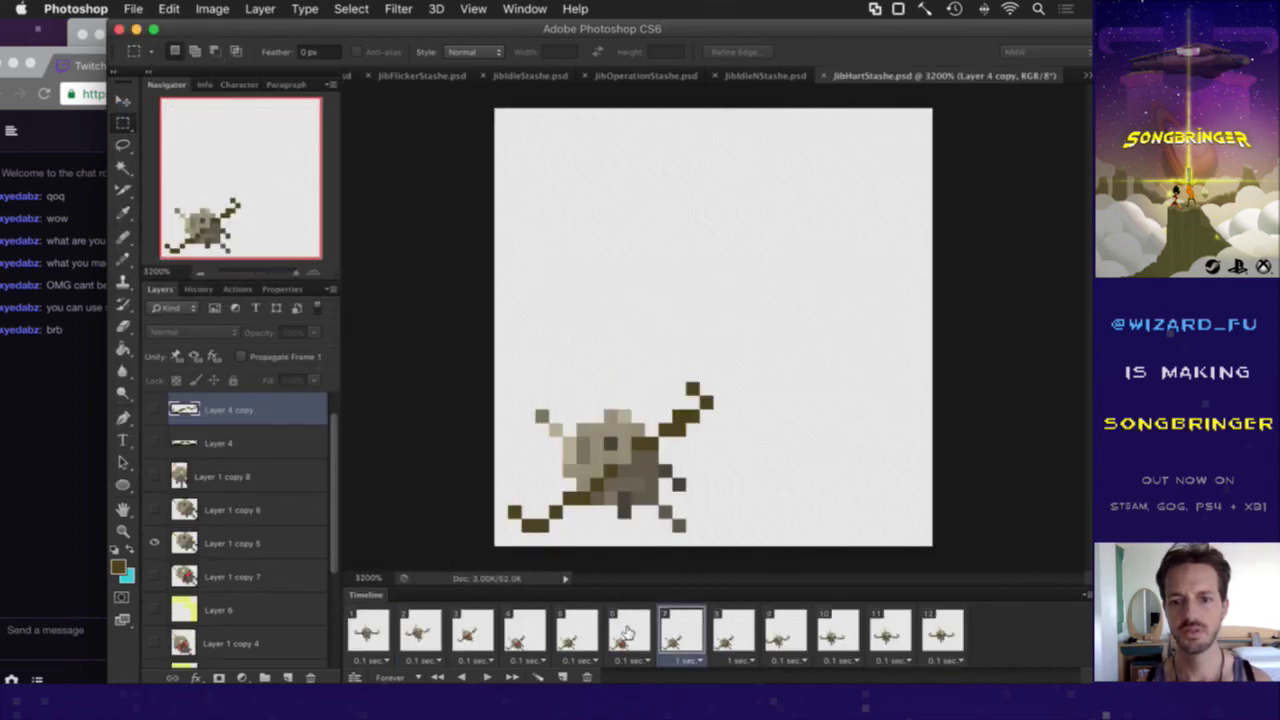
pyautogui.click(1080, 80)
pyautogui.press('Escape')
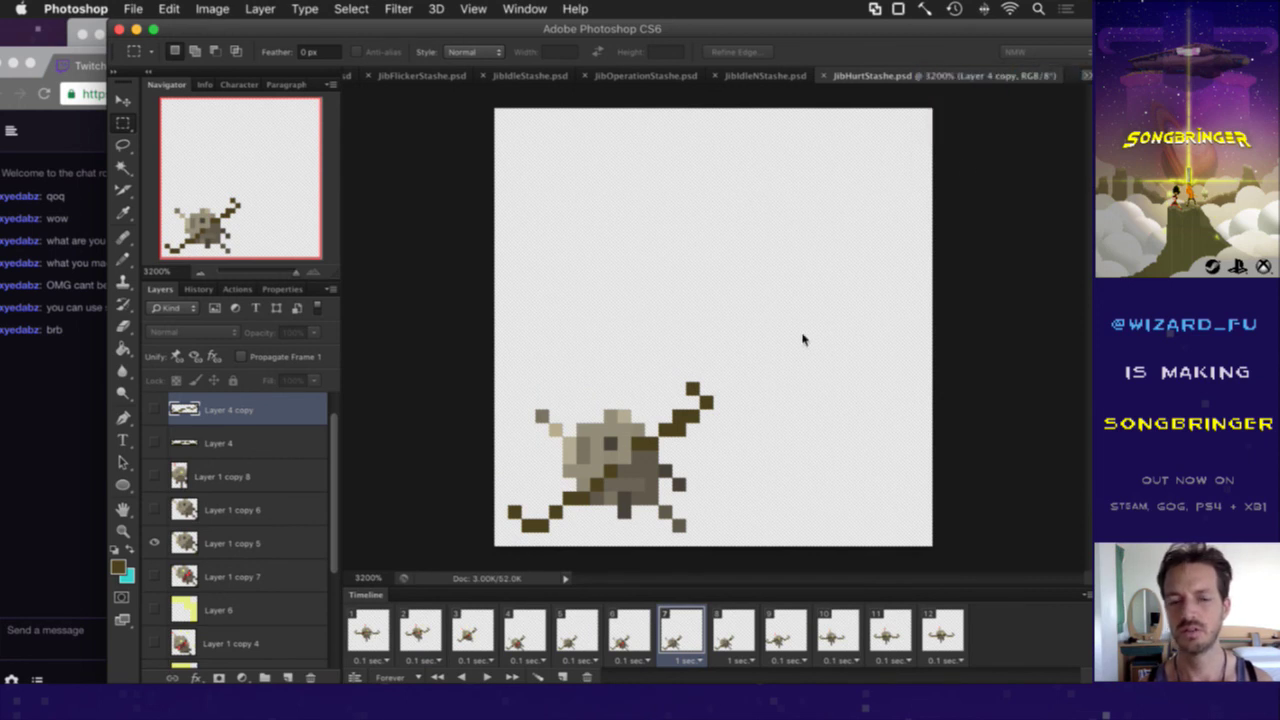
# Step: In frame 1 of JibDieStashe.psd, show the Layer 4 arms and move them 2 px left and 1 px up
pyautogui.hotkey('ctrl', 'Tab')
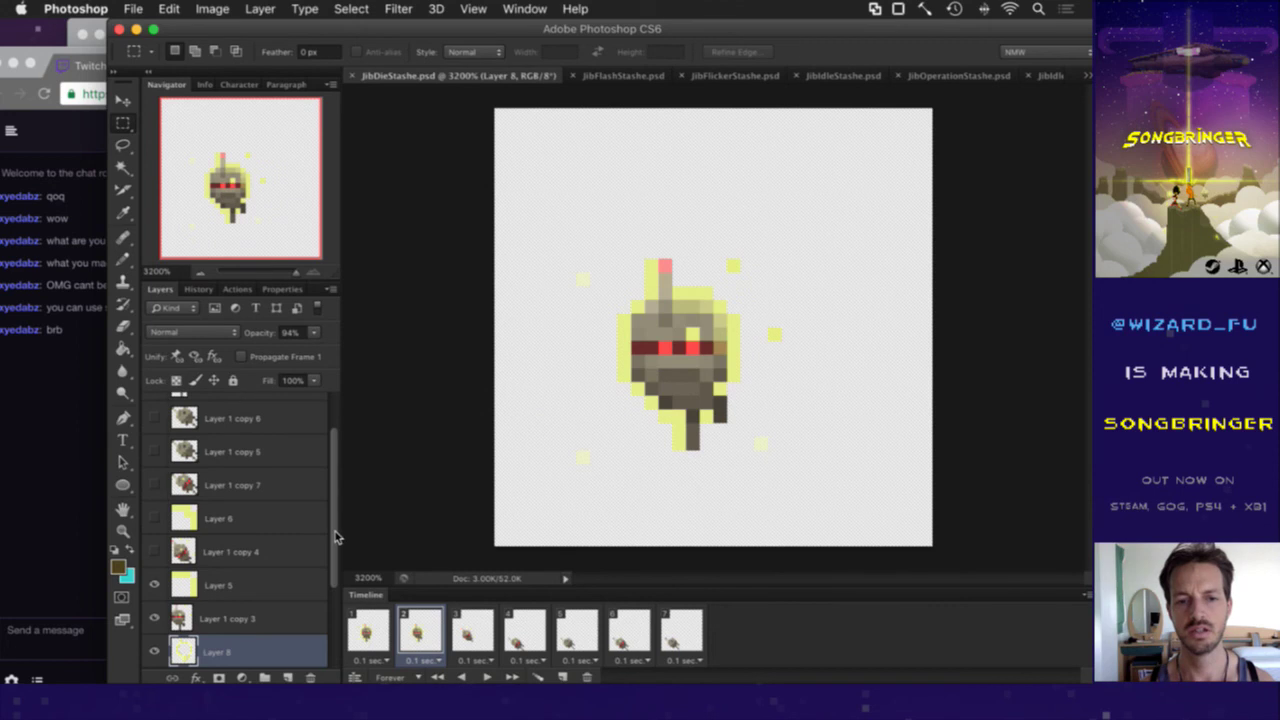
pyautogui.scroll(2, 330, 463)
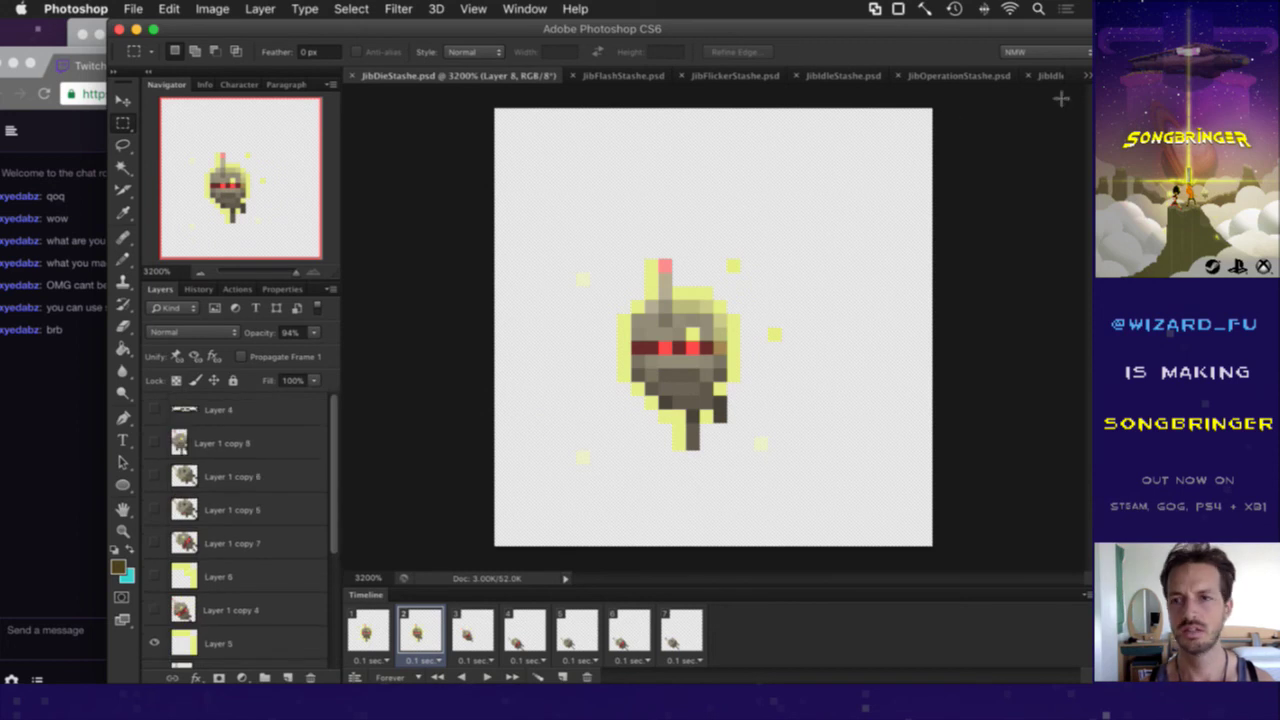
pyautogui.click(380, 630)
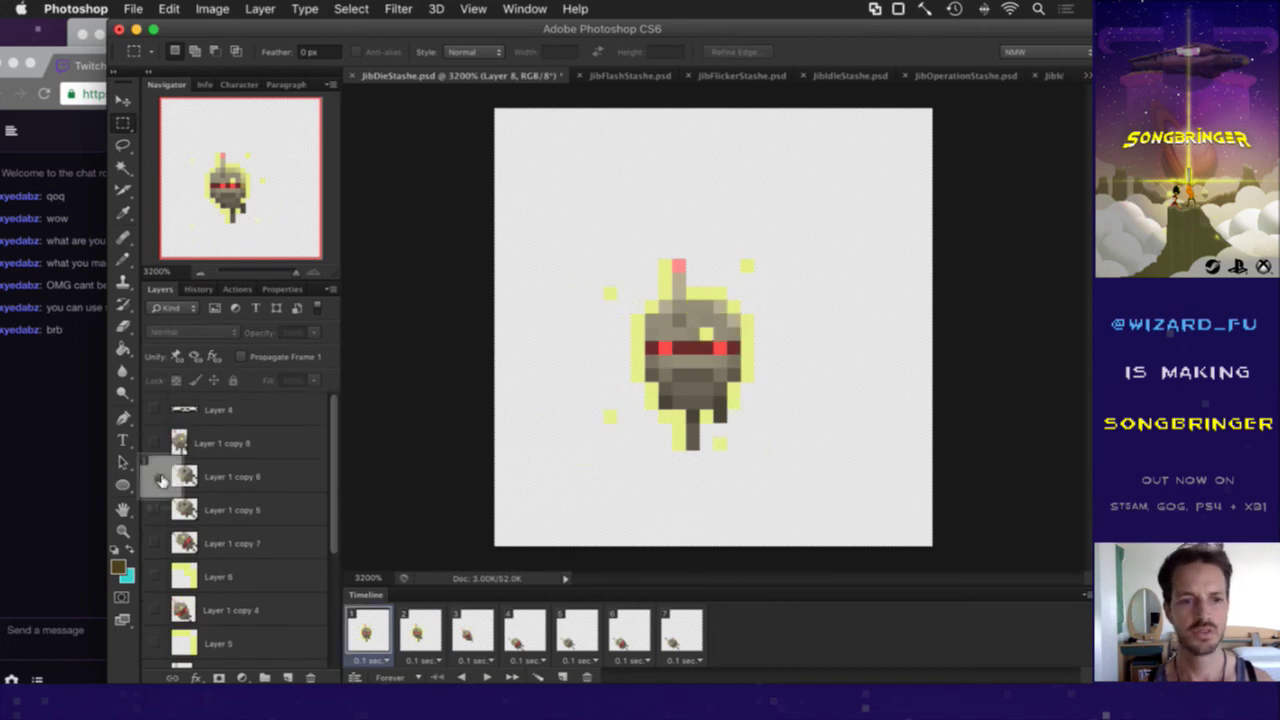
pyautogui.click(155, 409)
pyautogui.press('v')
pyautogui.scroll(-2, 155, 405)
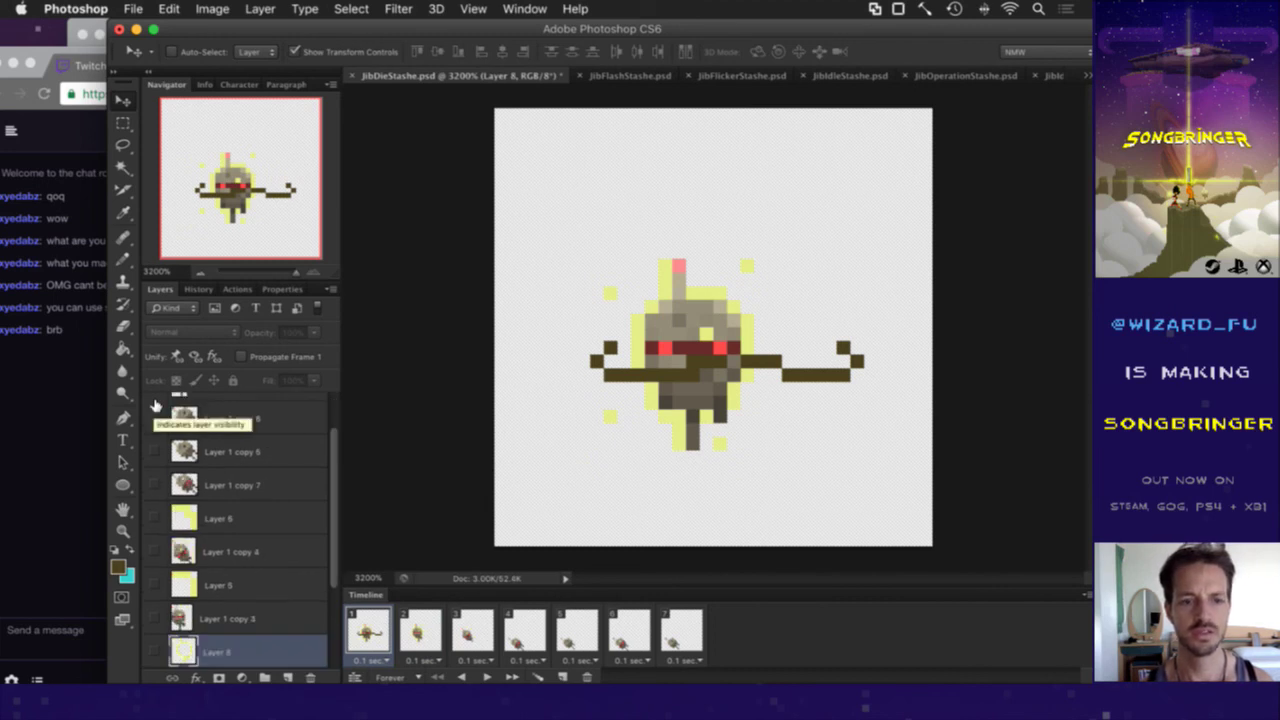
pyautogui.scroll(2, 334, 437)
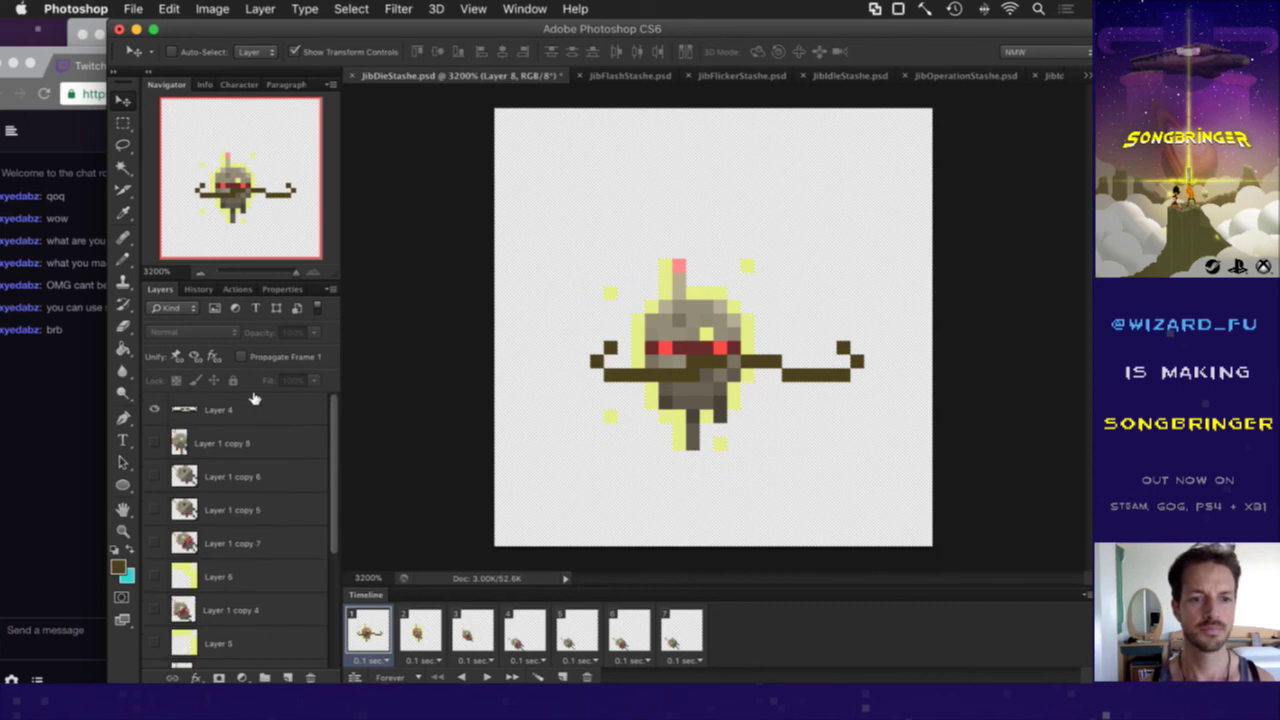
pyautogui.click(247, 402)
pyautogui.press('Left')
pyautogui.press('Up')
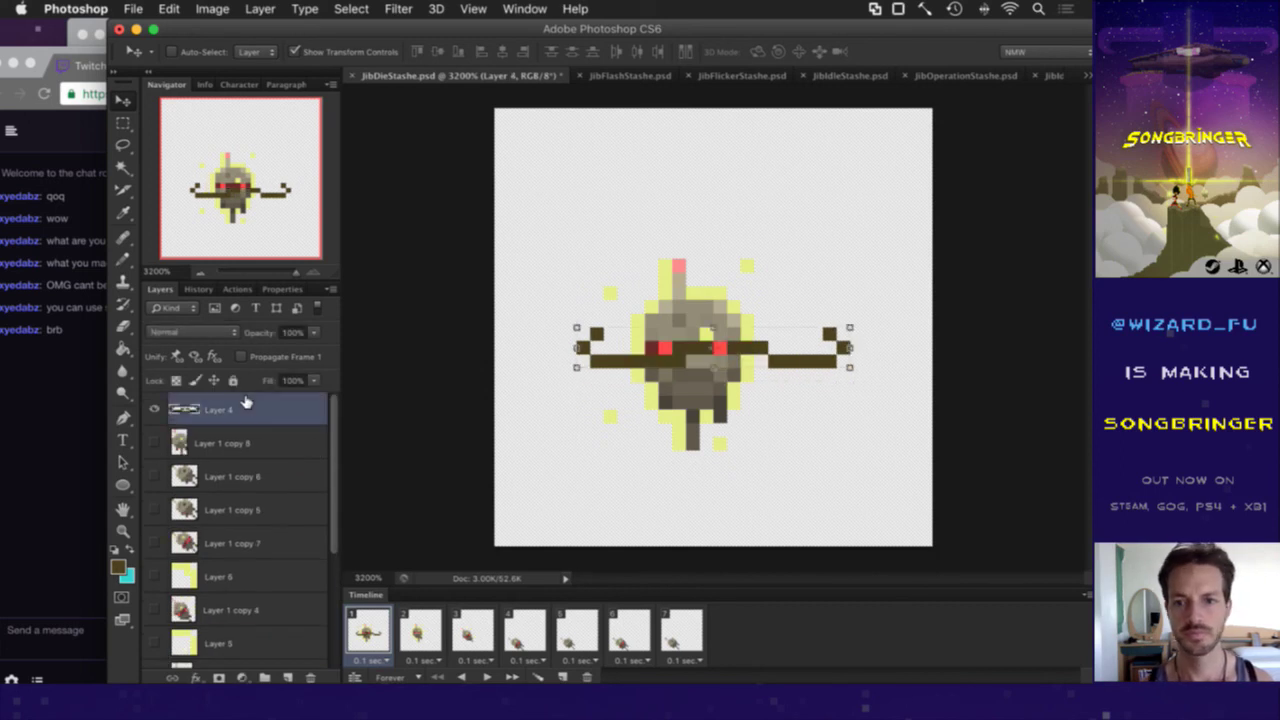
pyautogui.press('Left')
pyautogui.press('m')
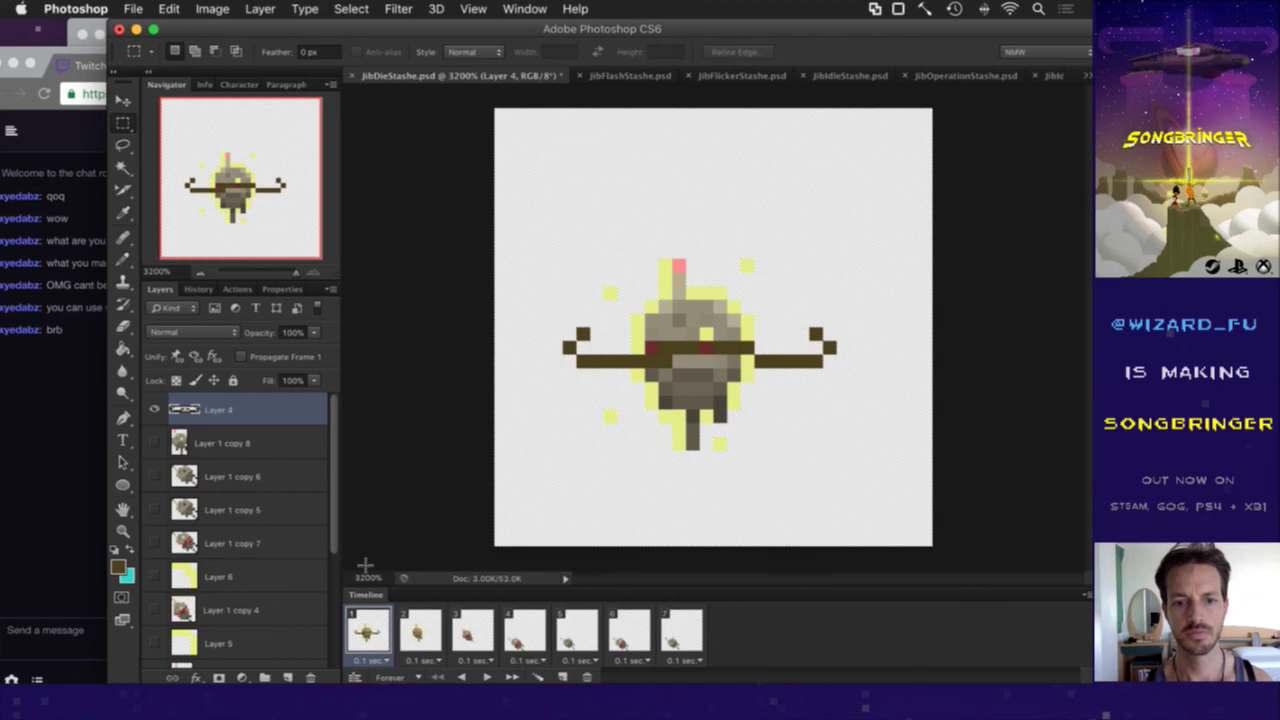
# Step: Show the Layer 4 arms in frame 2, move them 3 px left and 1 px up, and save JibDieStashe.psd
pyautogui.click(443, 624)
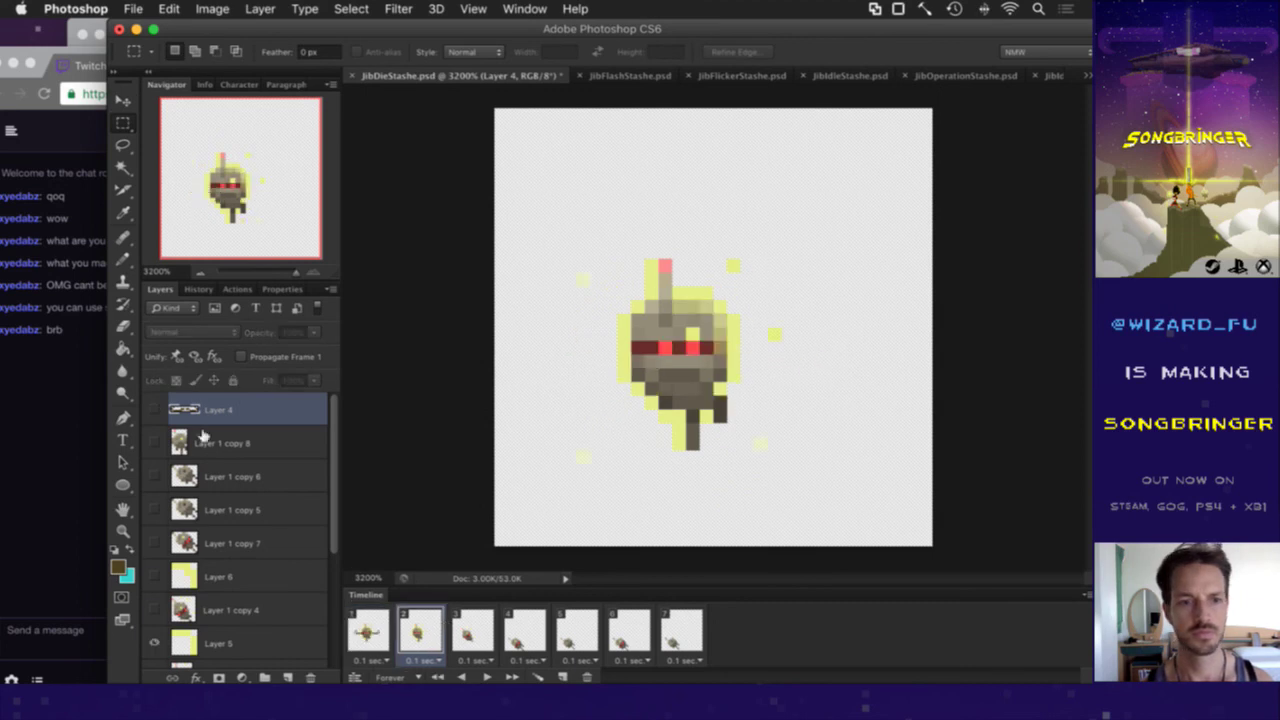
pyautogui.click(155, 409)
pyautogui.press('v')
pyautogui.press('Left')
pyautogui.press('Left')
pyautogui.press('Left')
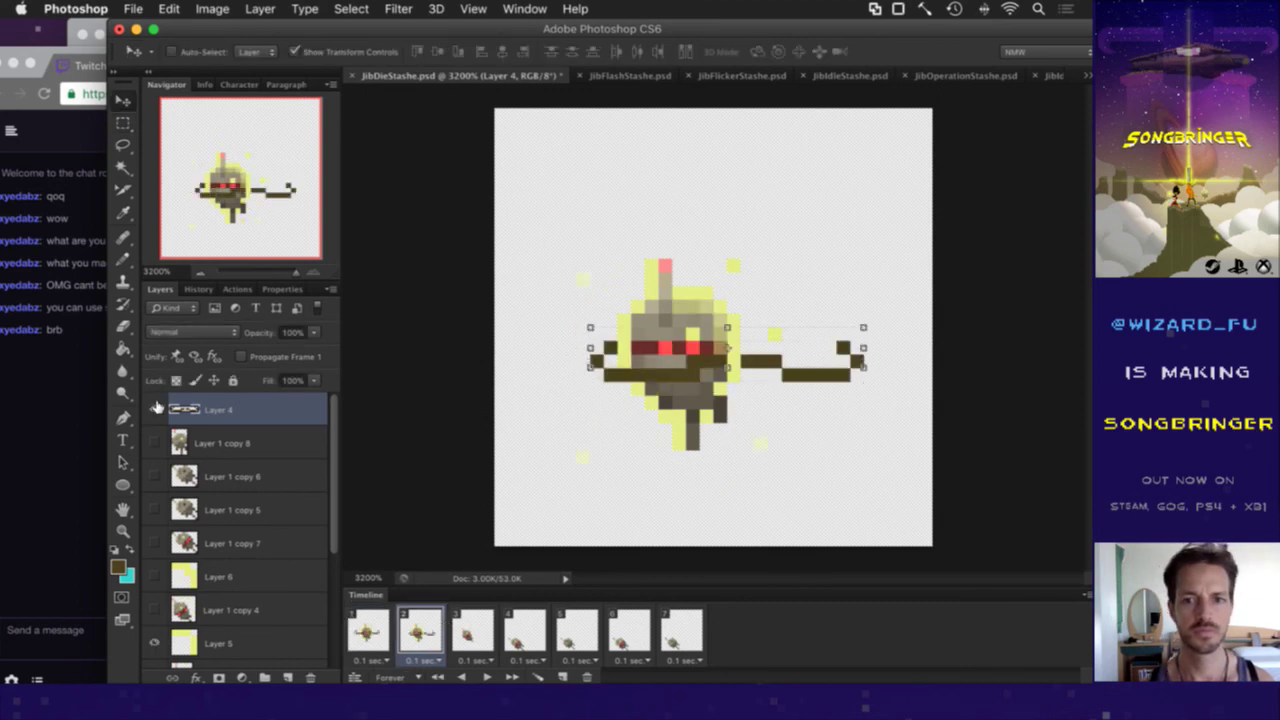
pyautogui.press('m')
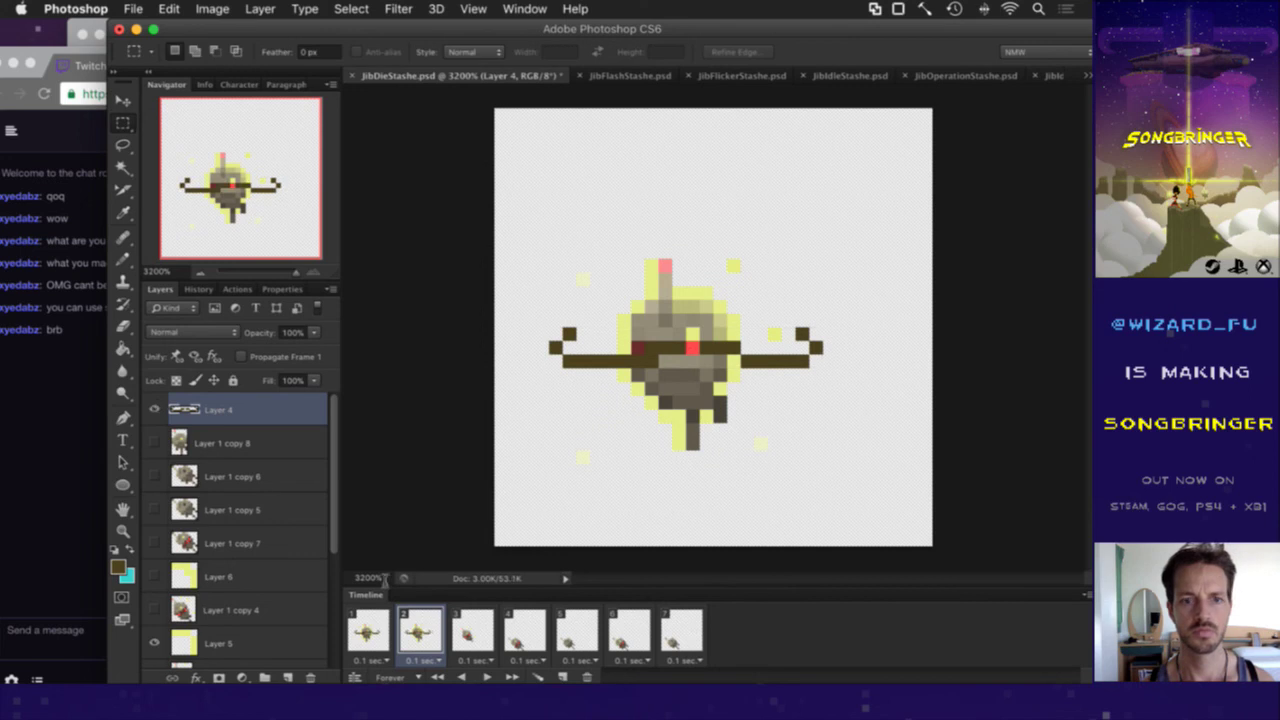
pyautogui.click(474, 630)
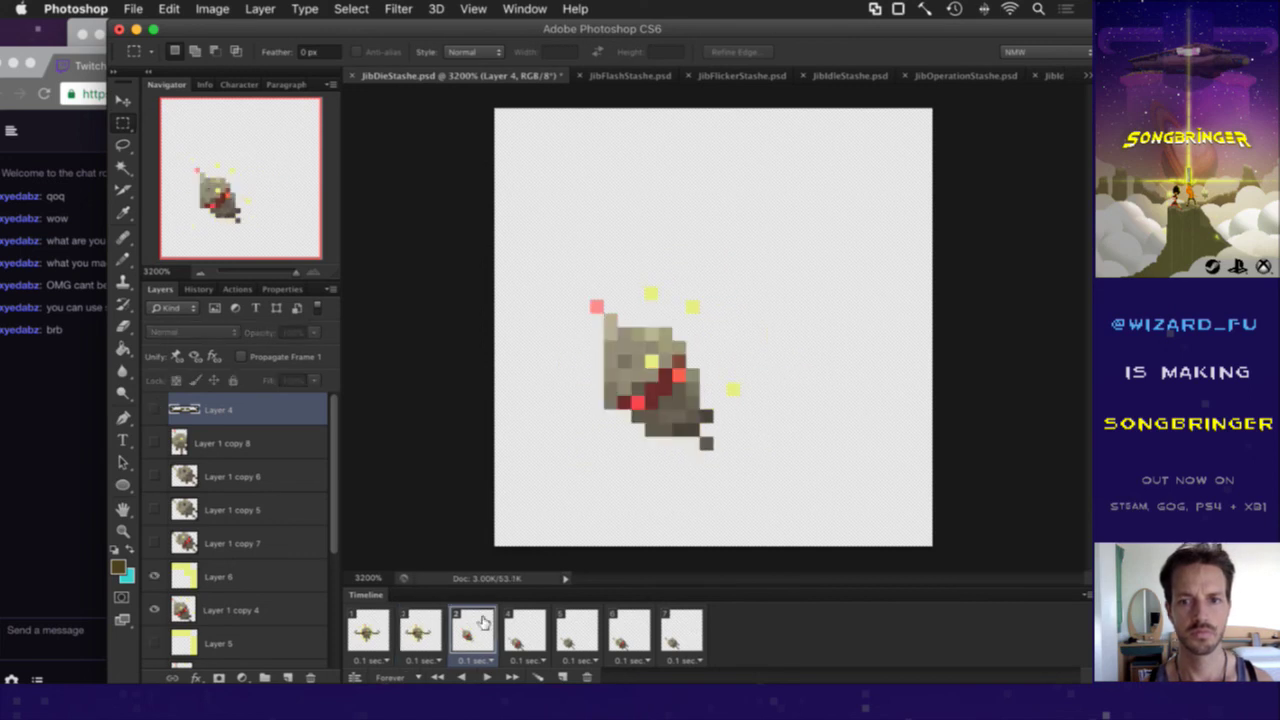
pyautogui.press('super+s')
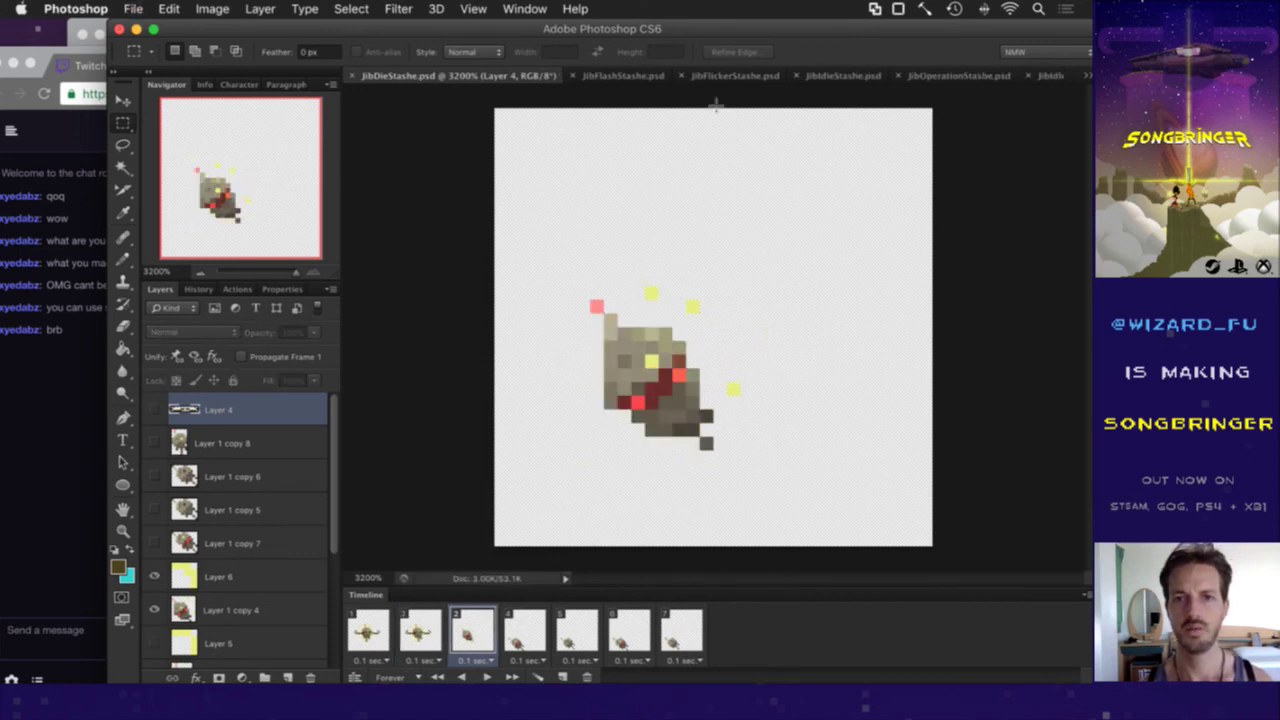
# Step: Duplicate the Layer 4 copy and Layer 4 copy 2 arms from JibHurtStashe.psd into JibDieStashe.psd, and close the source without saving
pyautogui.click(1087, 75)
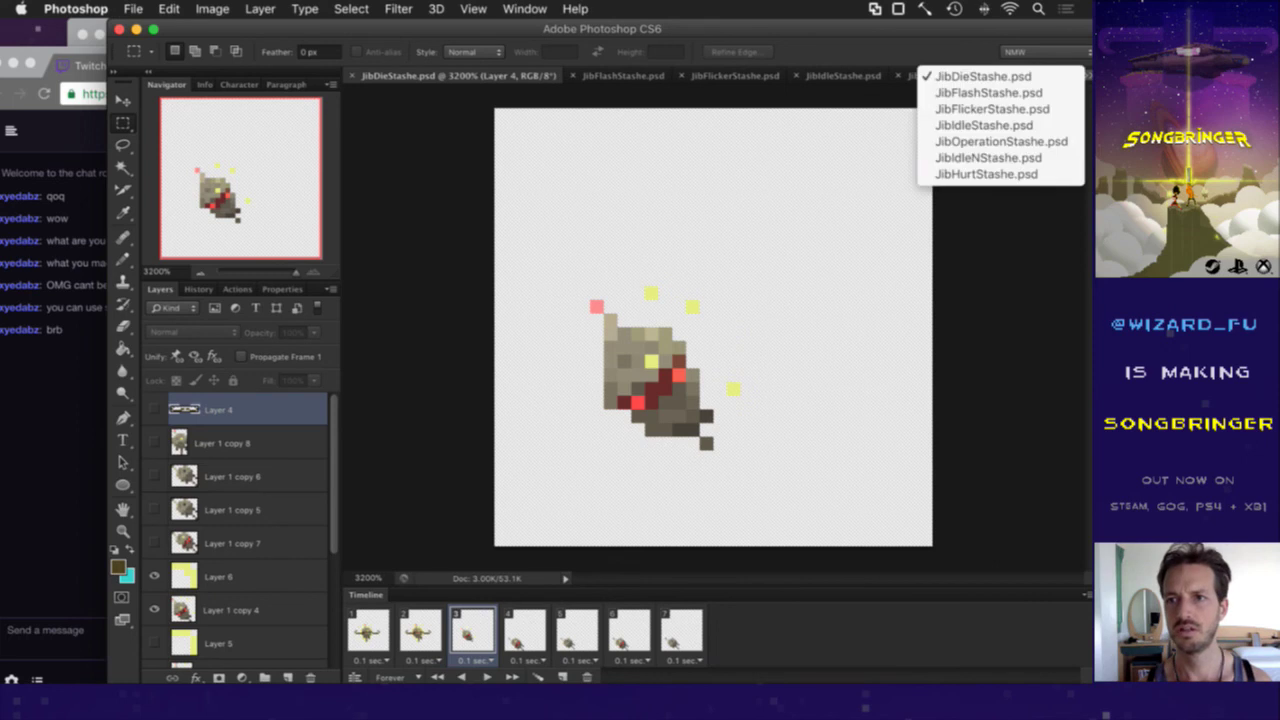
pyautogui.click(1031, 178)
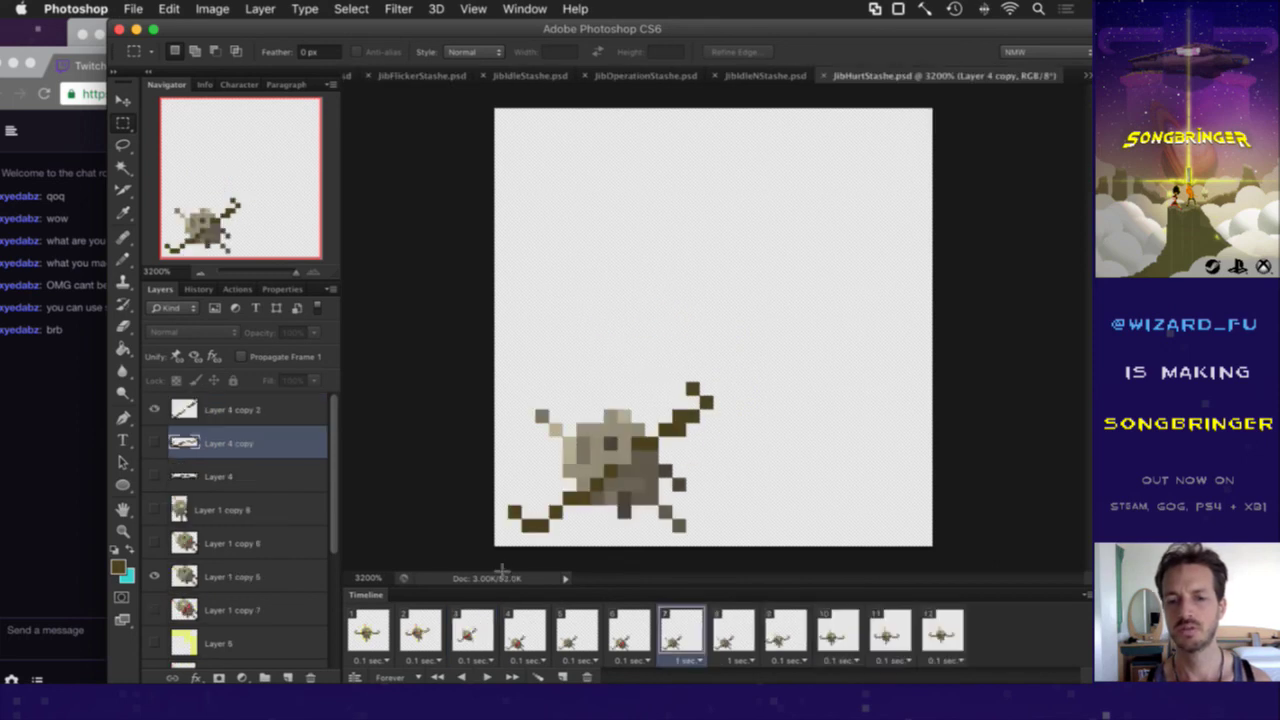
pyautogui.click(481, 617)
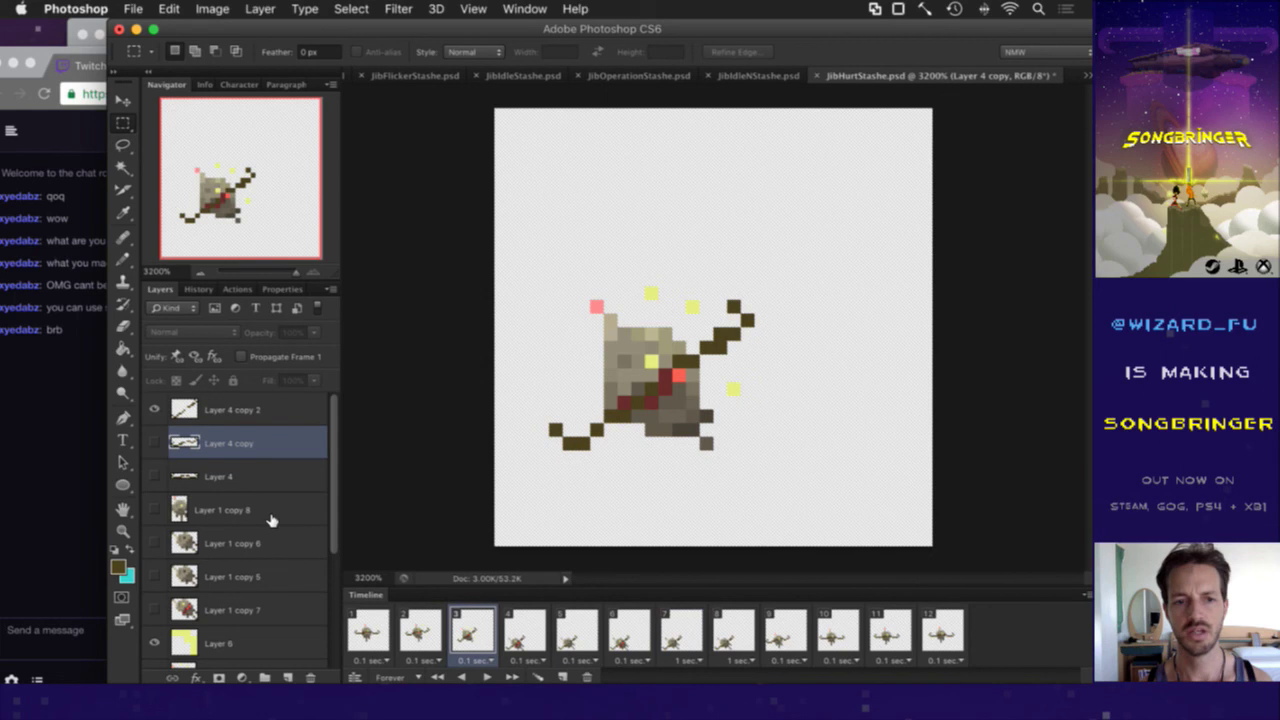
pyautogui.keyDown('shift'); pyautogui.click(243, 405); pyautogui.keyUp('shift')
pyautogui.rightClick(243, 402)
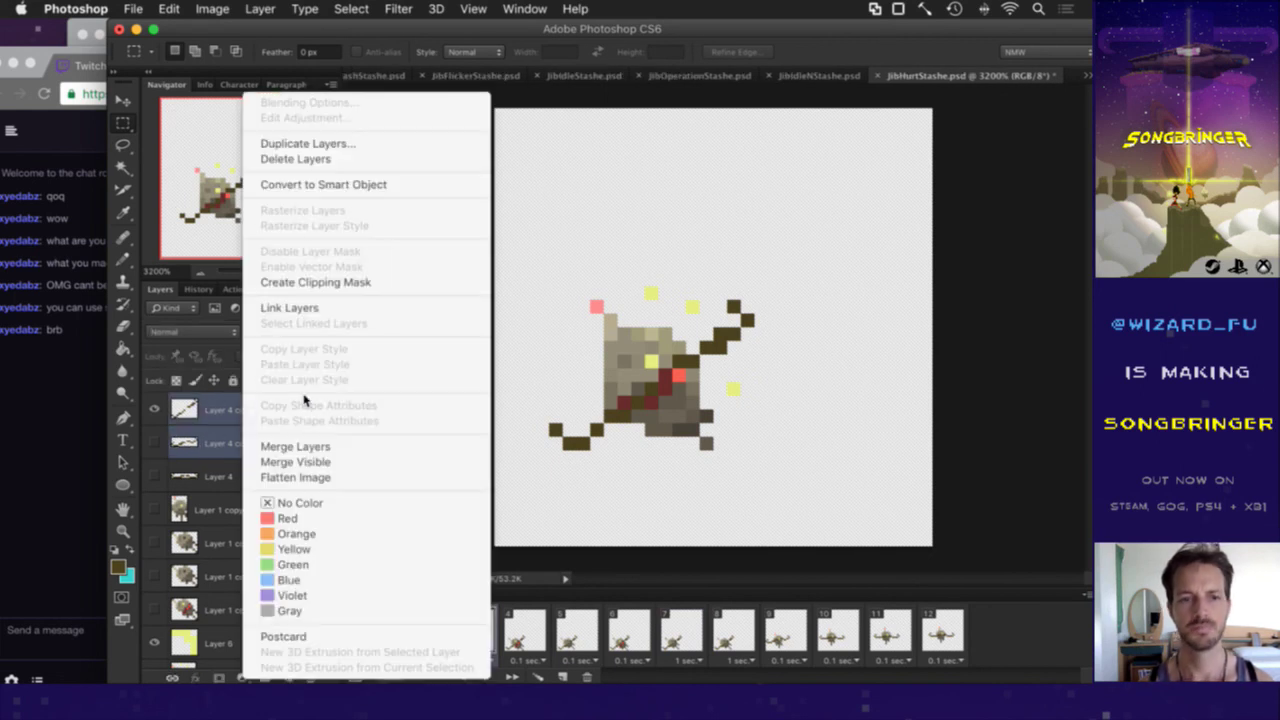
pyautogui.click(315, 146)
pyautogui.click(423, 348)
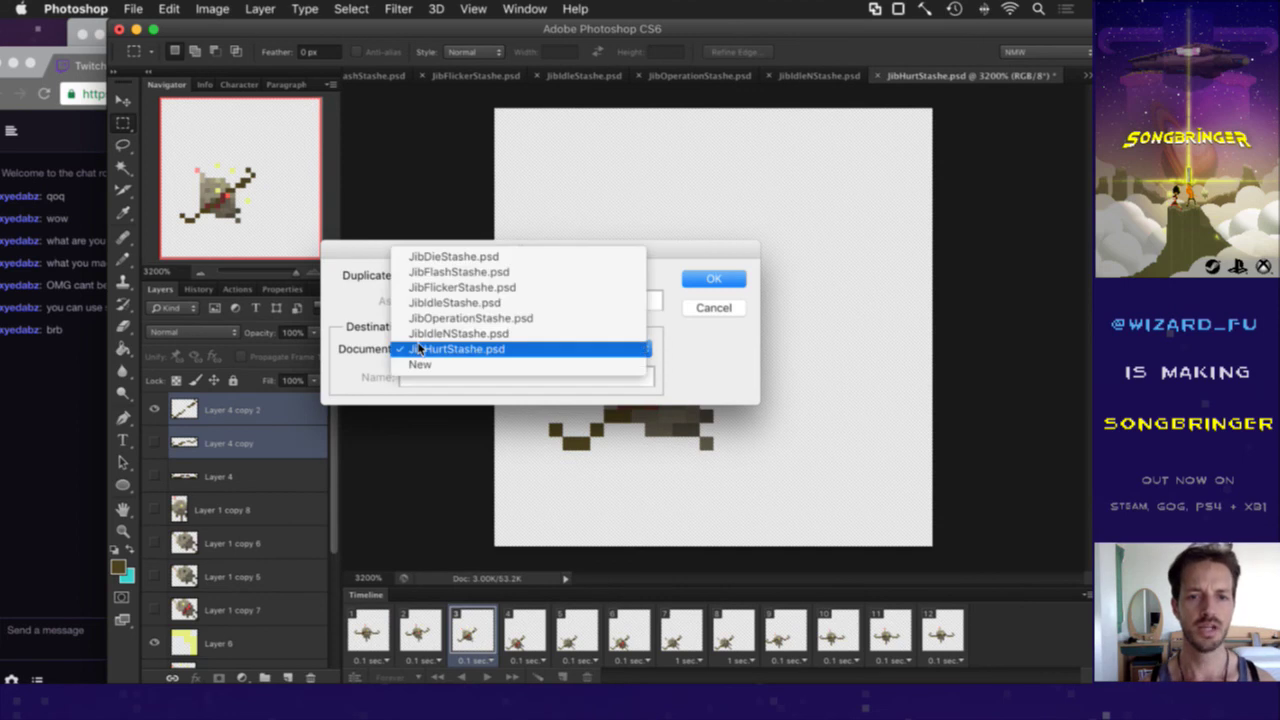
pyautogui.click(436, 259)
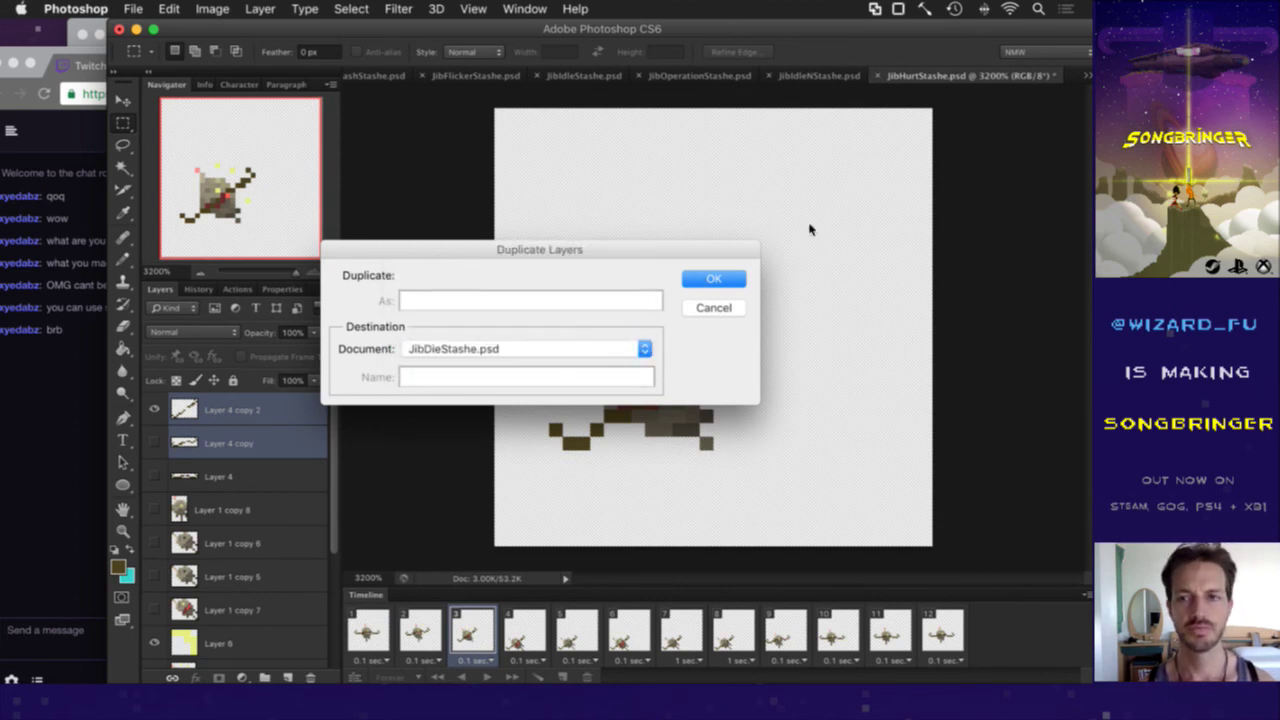
pyautogui.press('Return')
pyautogui.press('super+w')
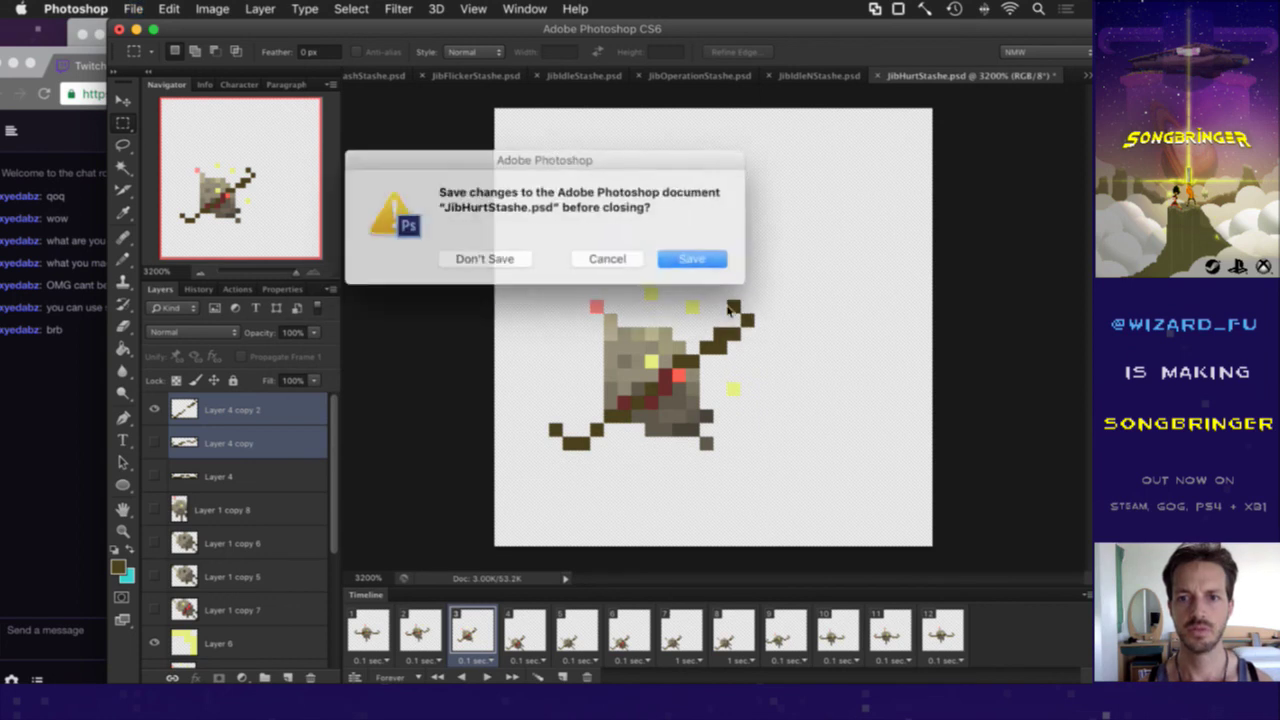
pyautogui.click(498, 262)
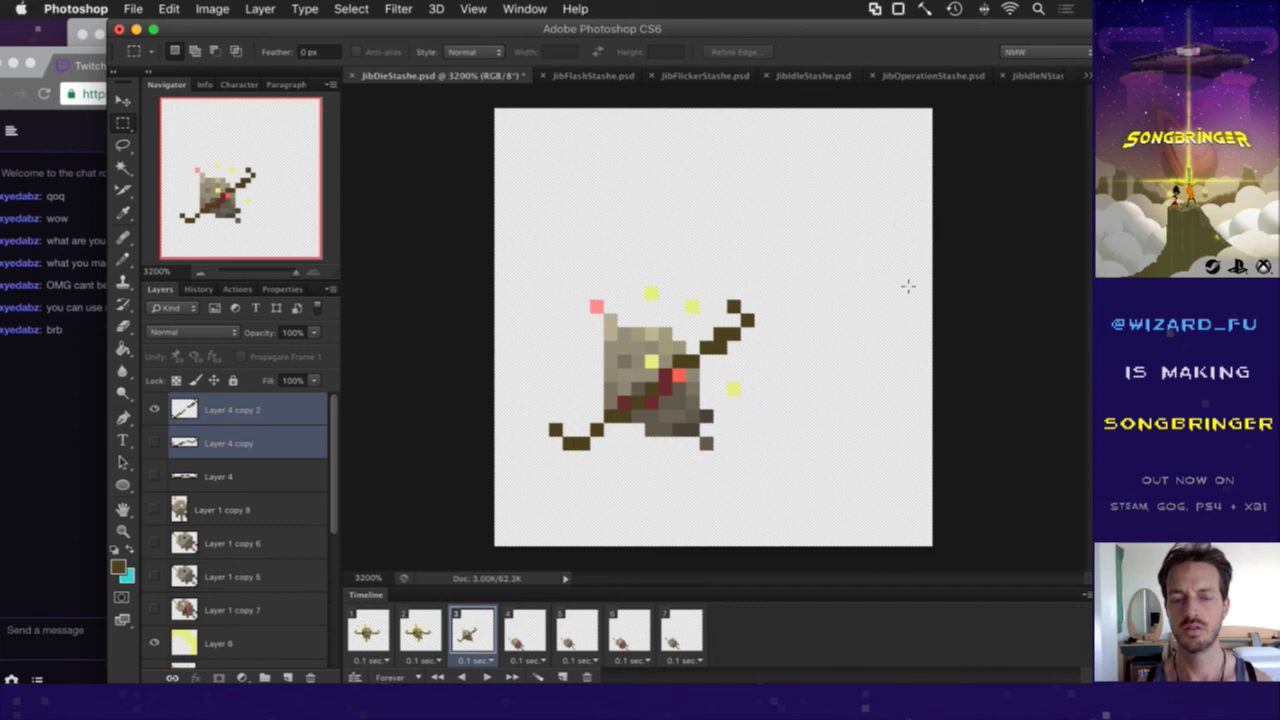
# Step: Show the Color Fill 1 backdrop in all seven frames of JibDieStashe.psd
pyautogui.click(673, 635)
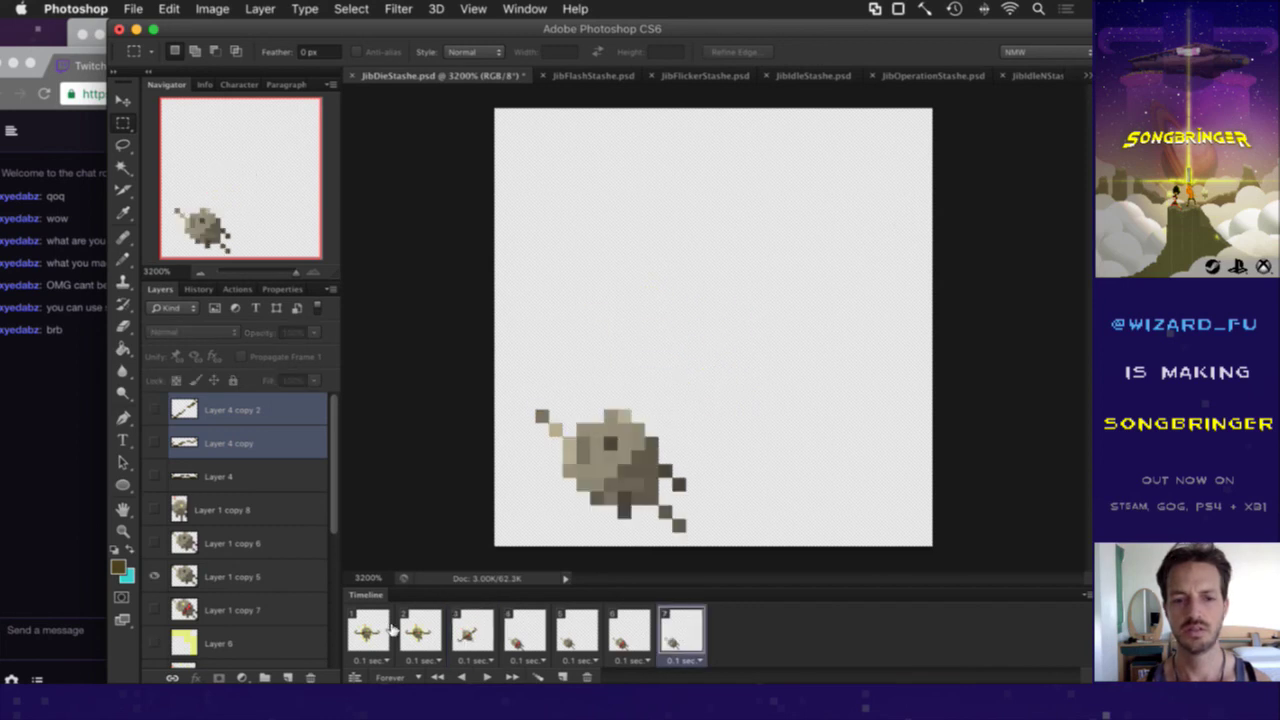
pyautogui.scroll(-5, 243, 570)
pyautogui.click(154, 651)
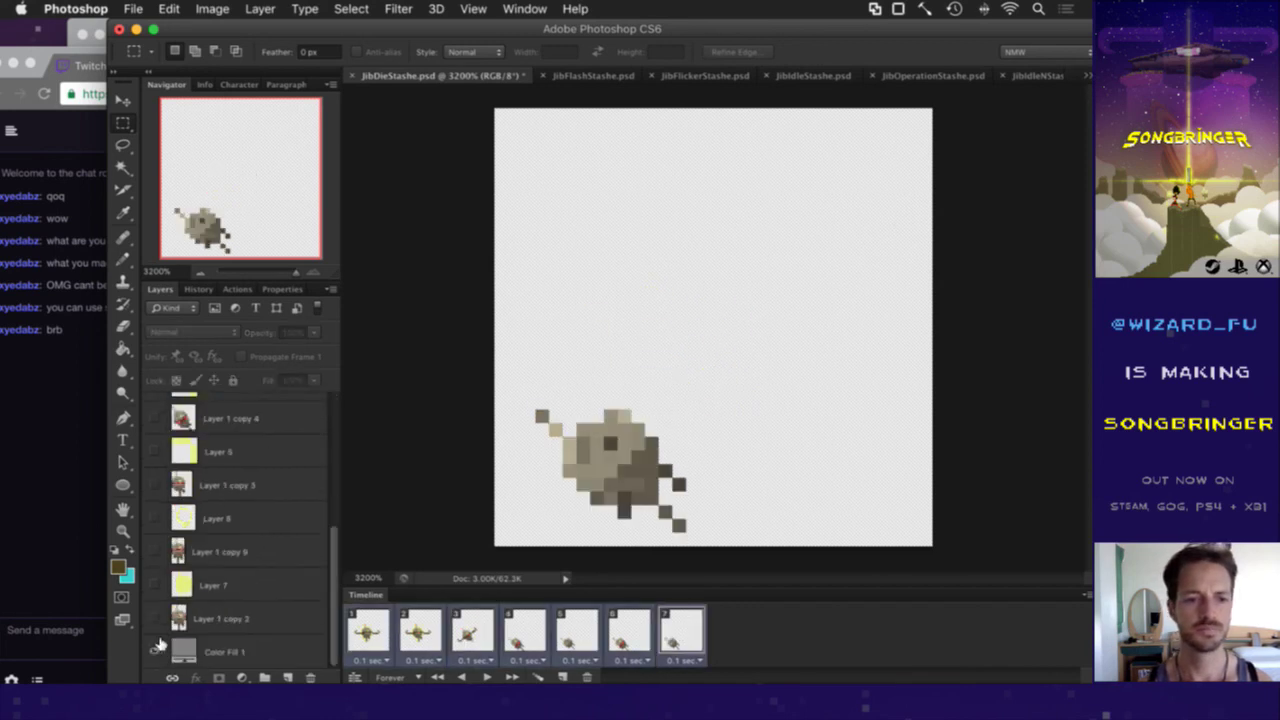
pyautogui.click(365, 630)
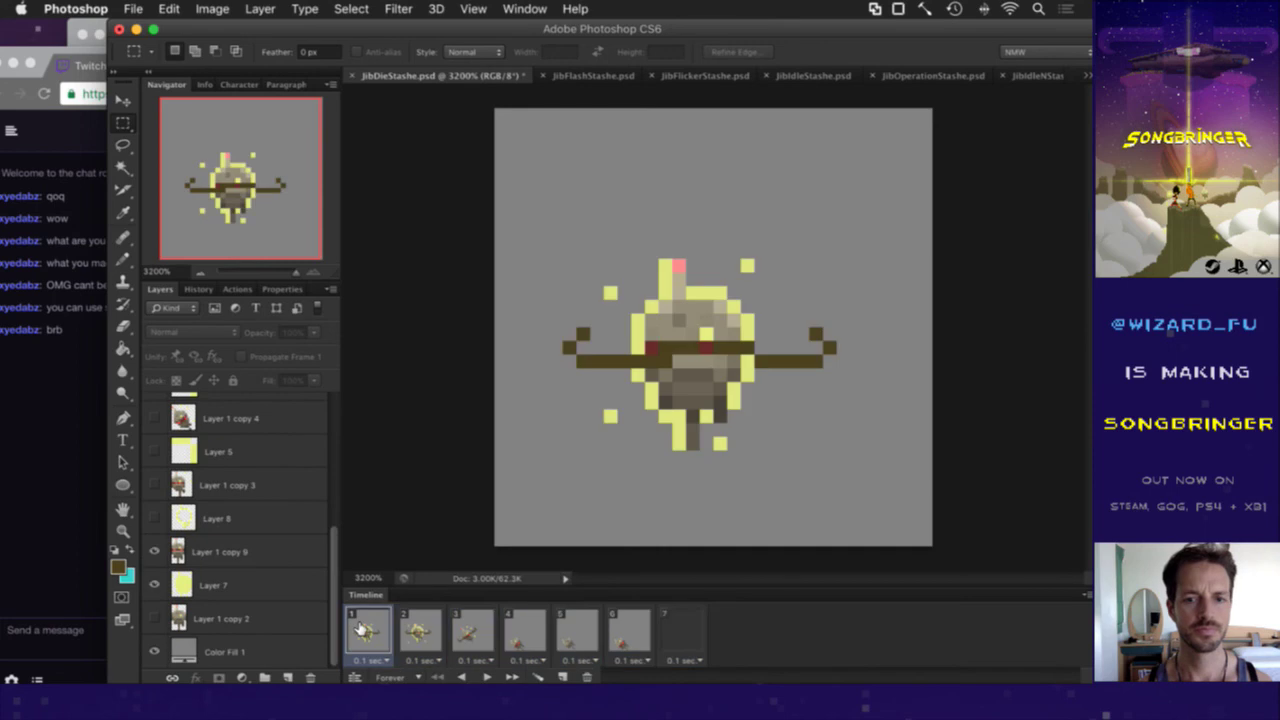
# Step: Show the tilted arms of Layer 4 copy 2 in frames 4 to 7
pyautogui.click(461, 624)
pyautogui.scroll(1, 243, 490)
pyautogui.scroll(5, 243, 490)
pyautogui.click(252, 482)
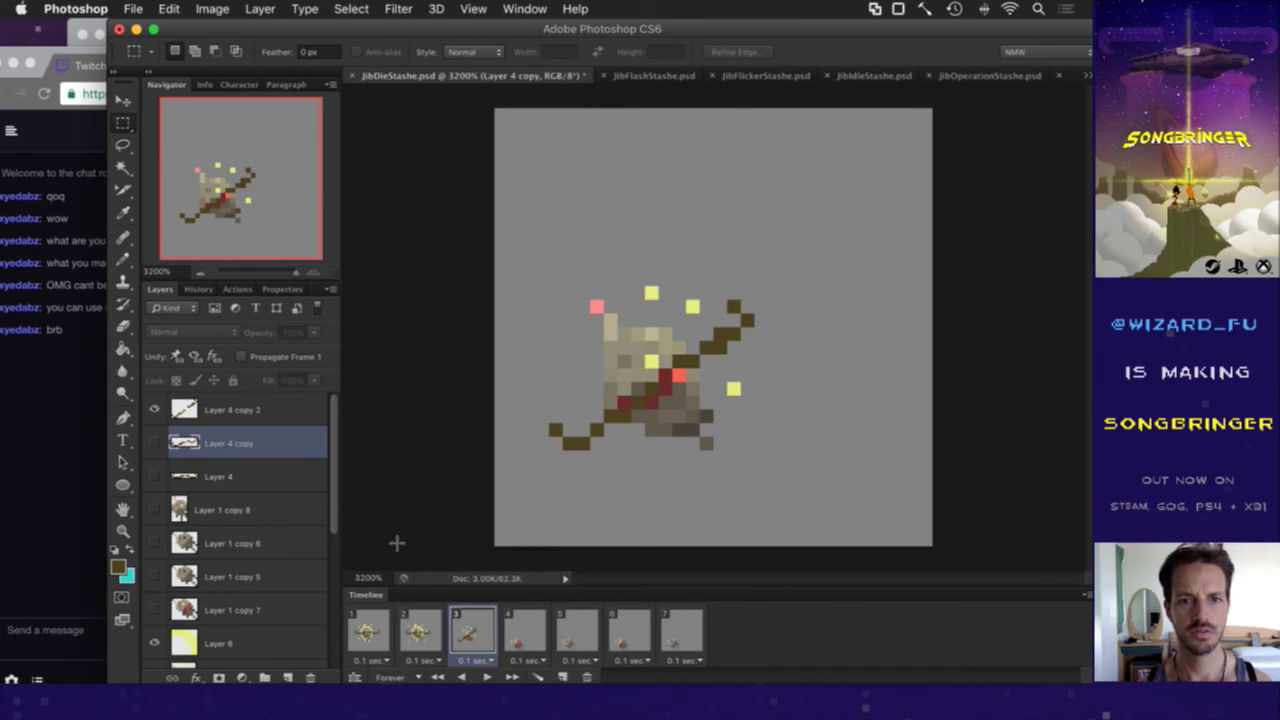
pyautogui.click(518, 617)
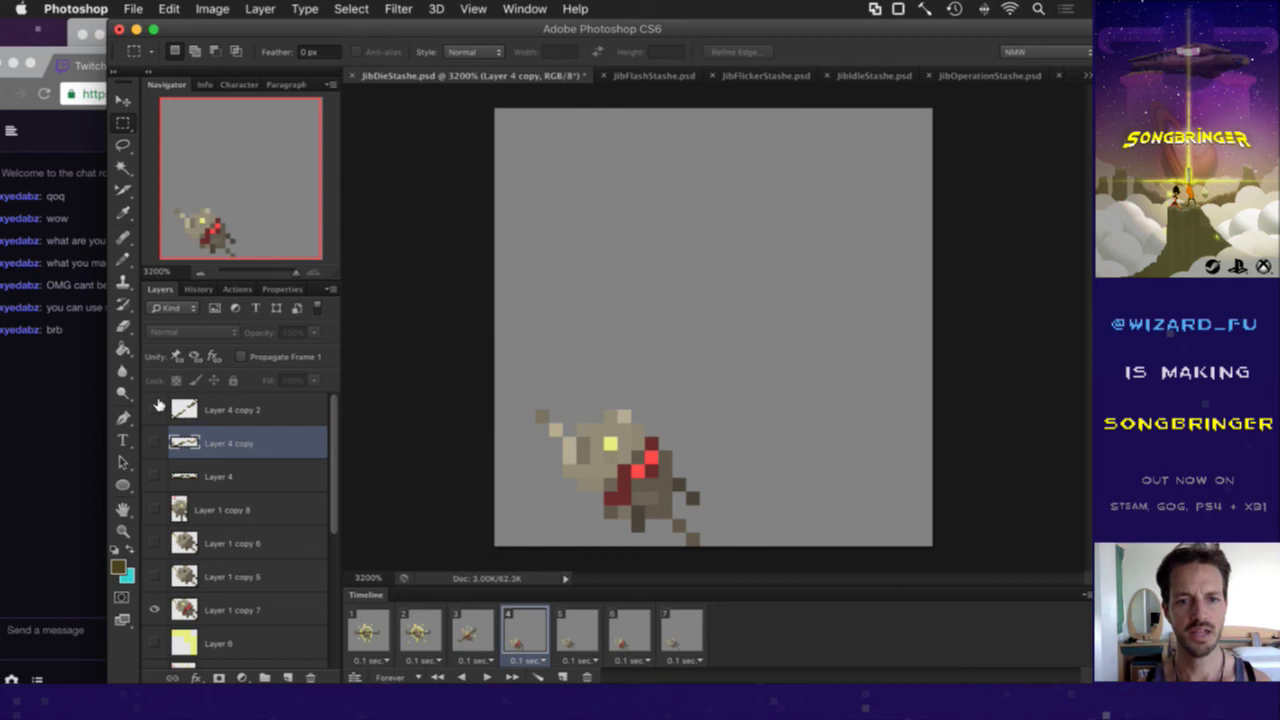
pyautogui.click(155, 409)
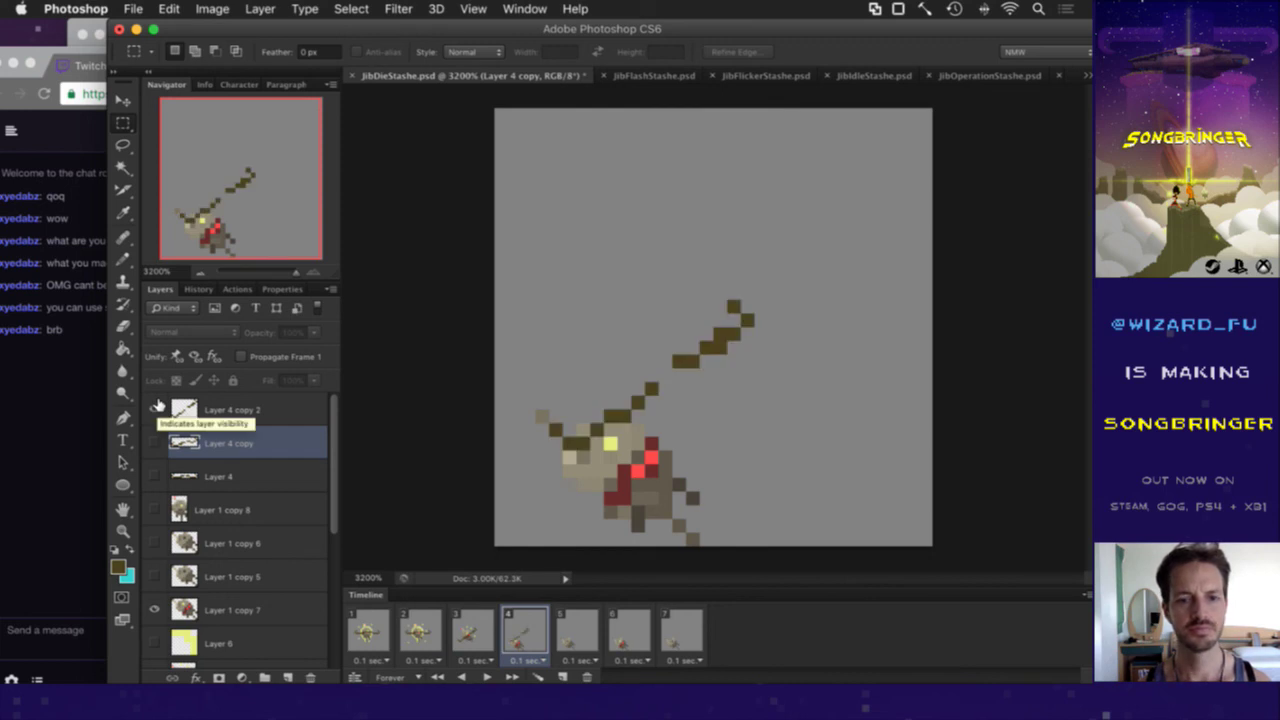
pyautogui.press('v')
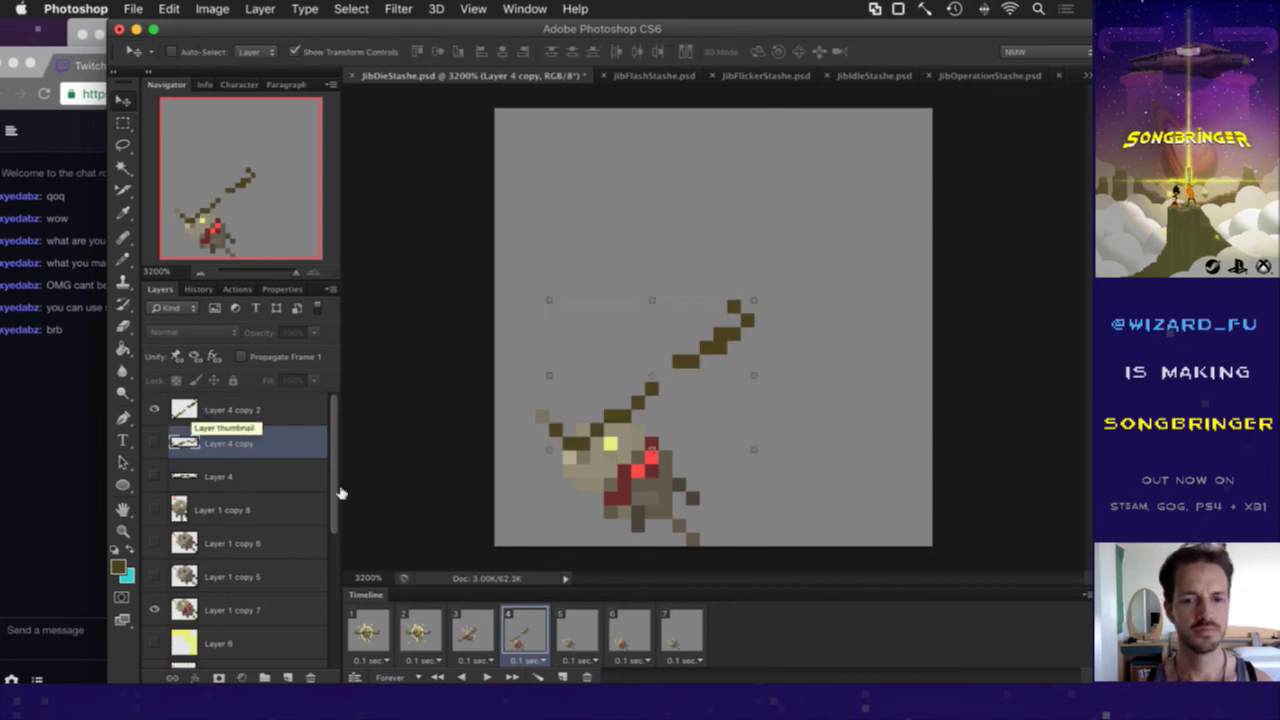
pyautogui.hotkey('alt', ']')
pyautogui.keyDown('shift'); pyautogui.click(703, 620); pyautogui.keyUp('shift')
pyautogui.click(125, 418)
pyautogui.click(155, 410)
pyautogui.click(155, 410)
pyautogui.click(122, 101)
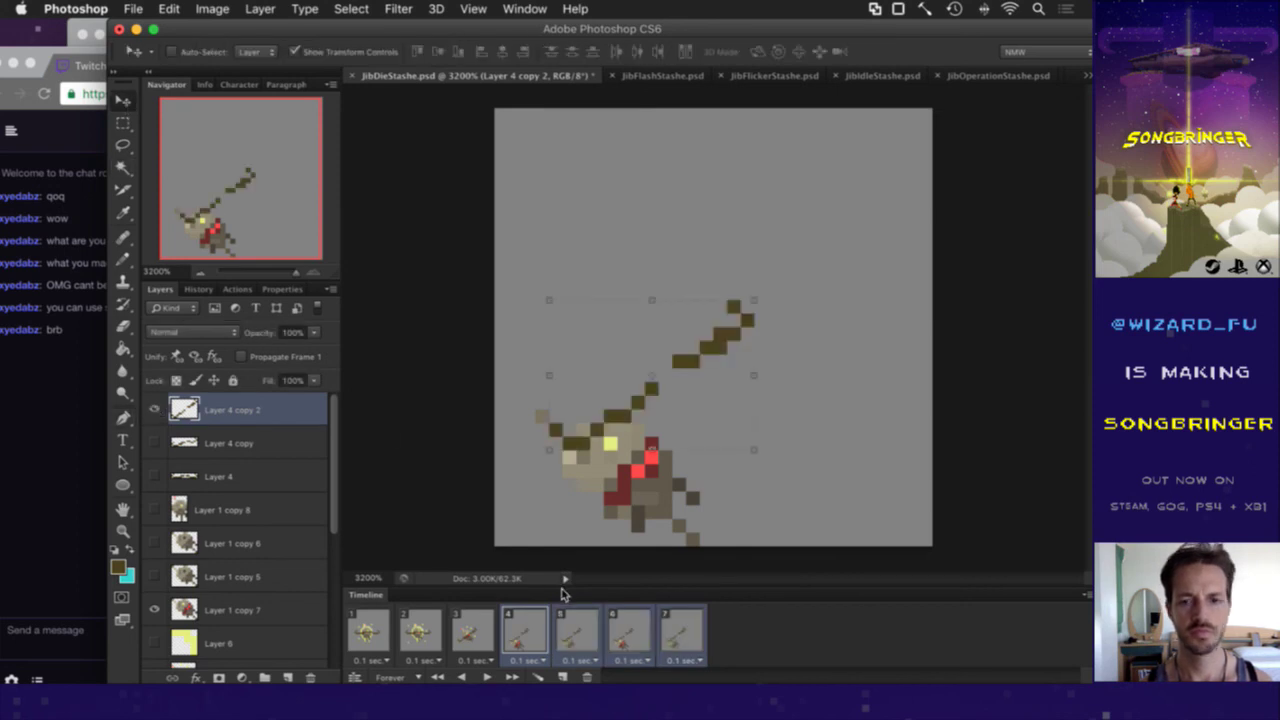
# Step: Move the Layer 4 copy 2 arms 3 px left and 6 px down in frames 4 to 7
pyautogui.press('Down')
pyautogui.press('Down')
pyautogui.press('Down')
pyautogui.press('Left')
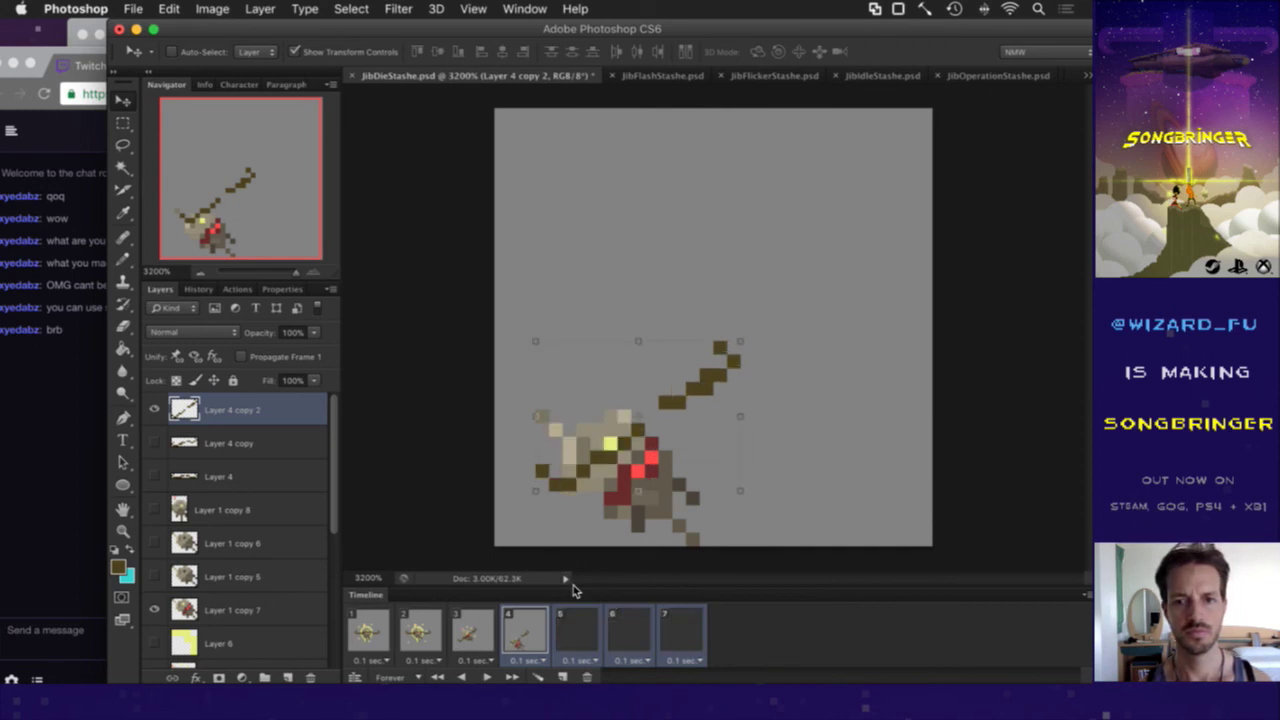
pyautogui.press('Left')
pyautogui.press('Left')
pyautogui.press('Down')
pyautogui.press('Down')
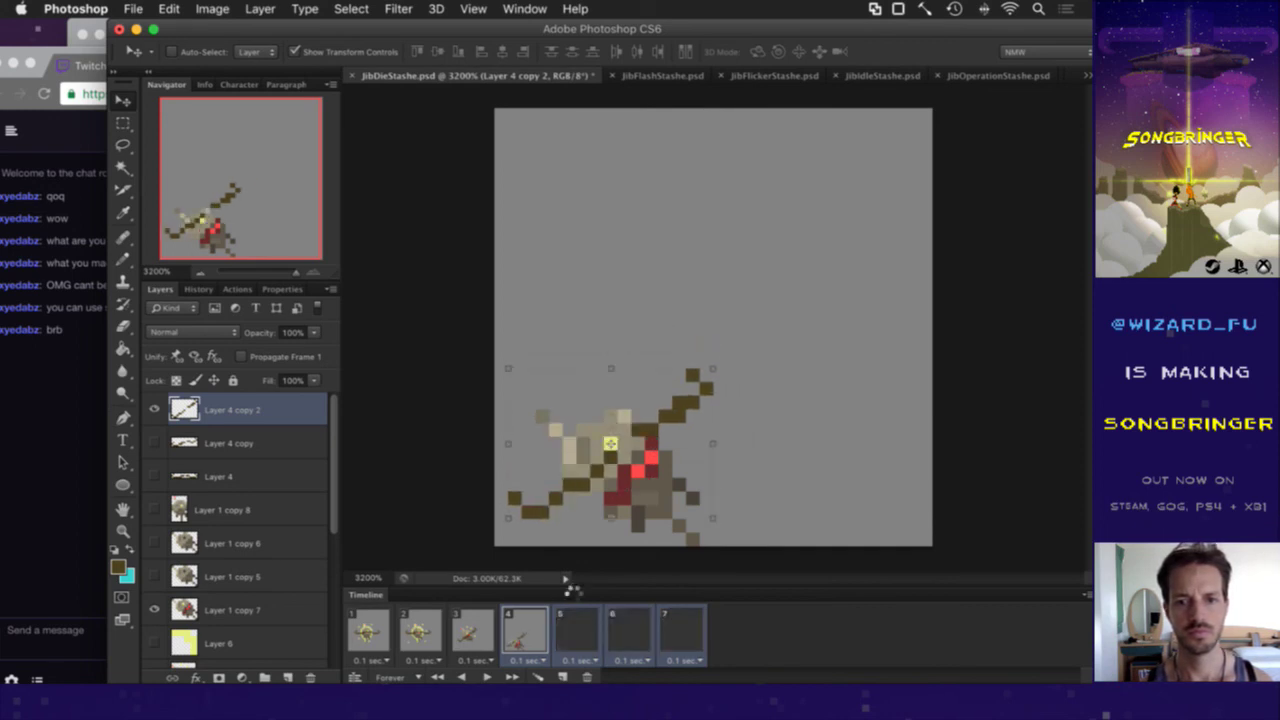
pyautogui.press('Down')
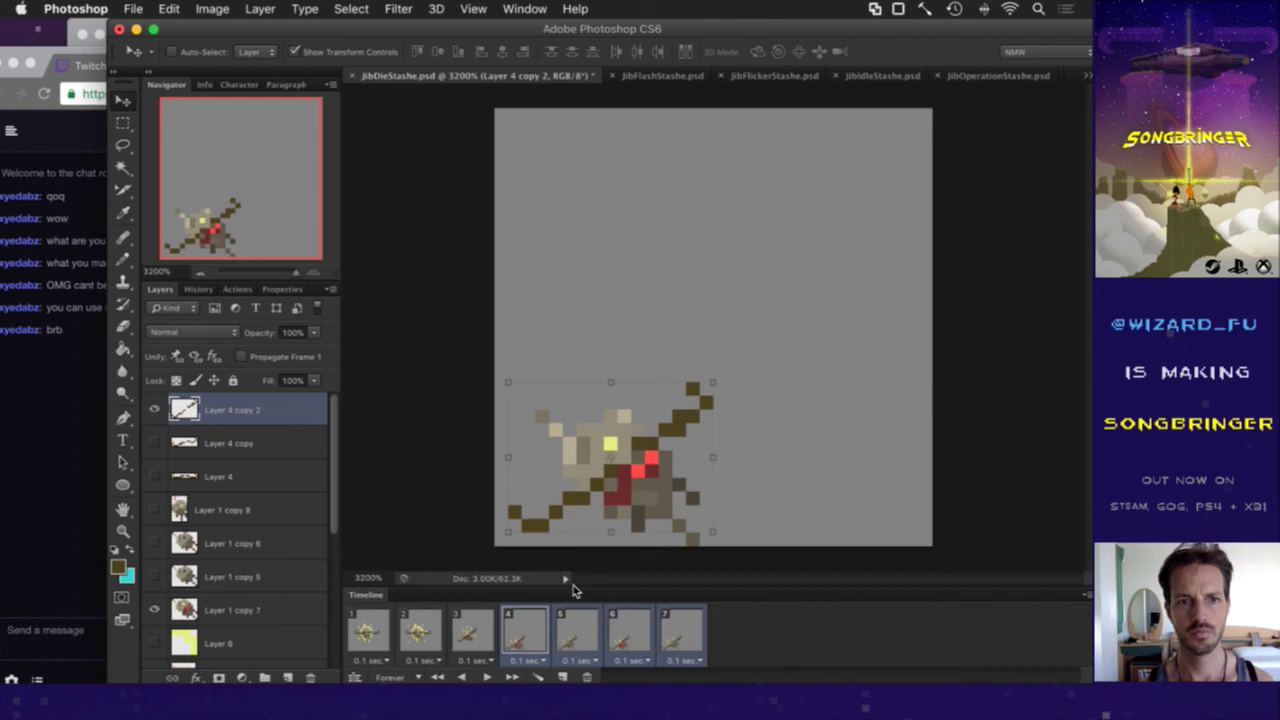
pyautogui.hotkey('ctrl', 'z')
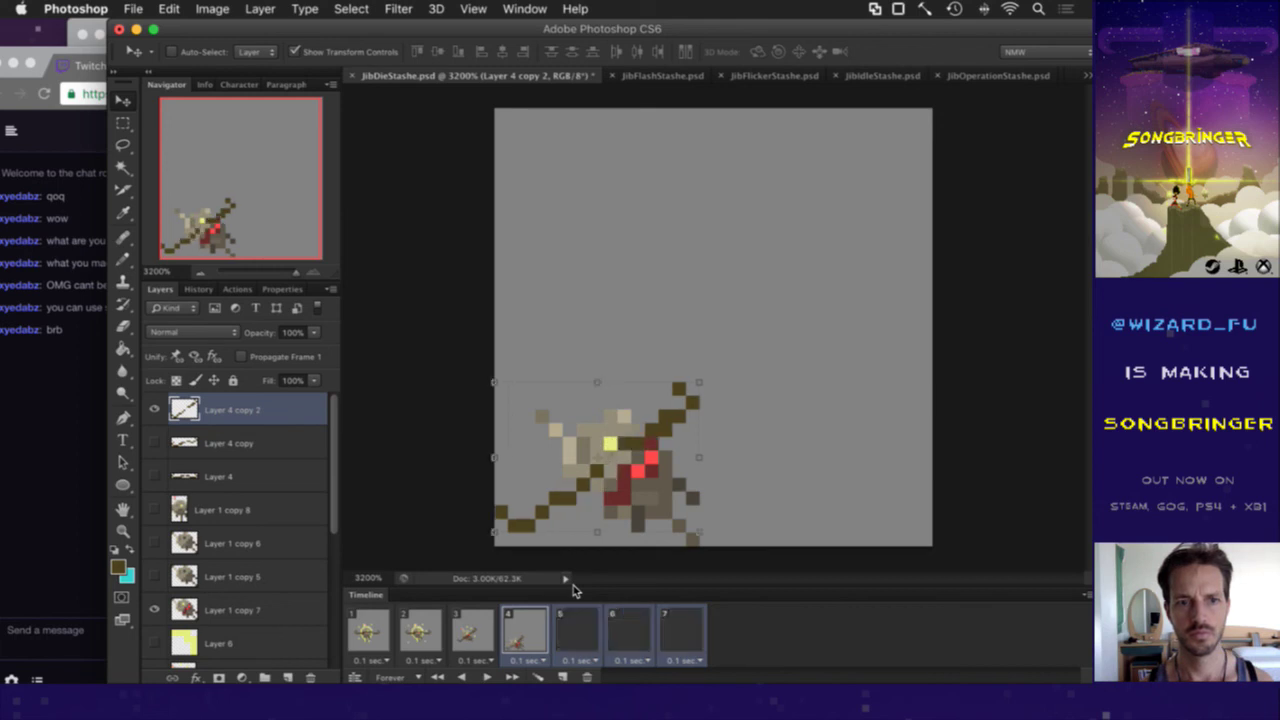
pyautogui.hotkey('ctrl', 'z')
pyautogui.press('m')
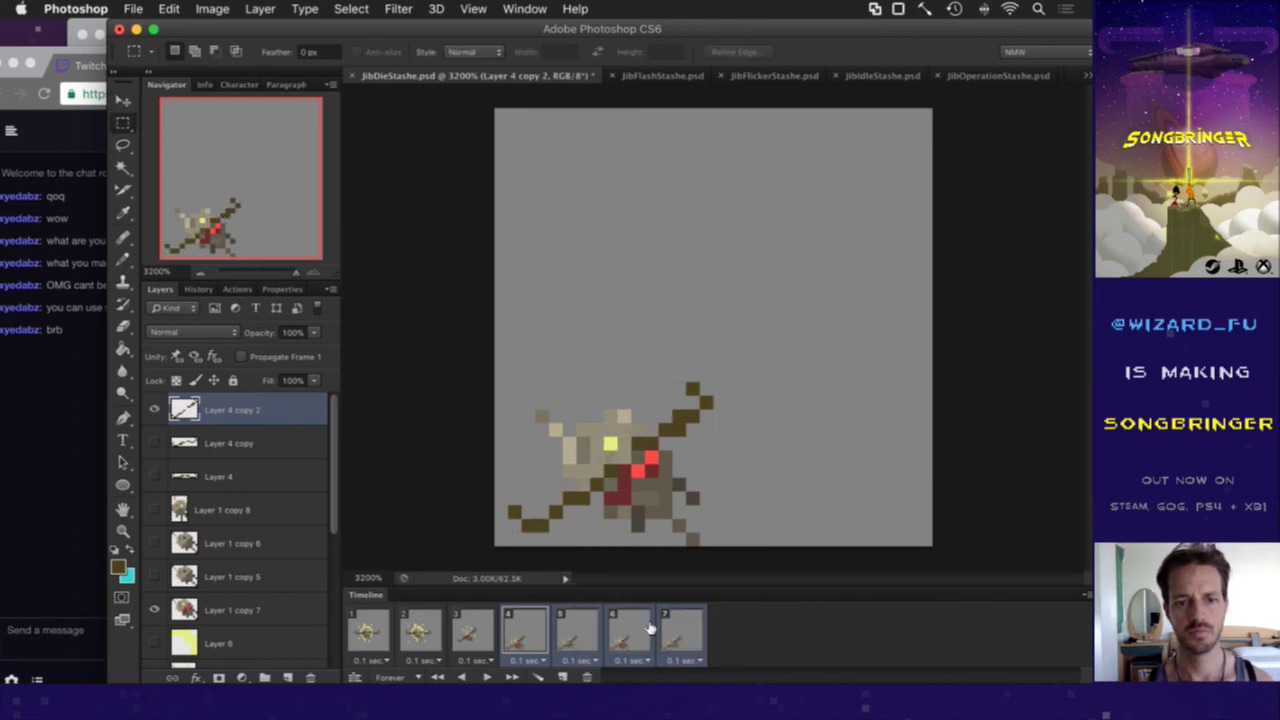
# Step: Review the arms in frames 5 to 7, save JibDieStashe.psd and export its frames to the Shadow sprite sheet folder
pyautogui.click(593, 624)
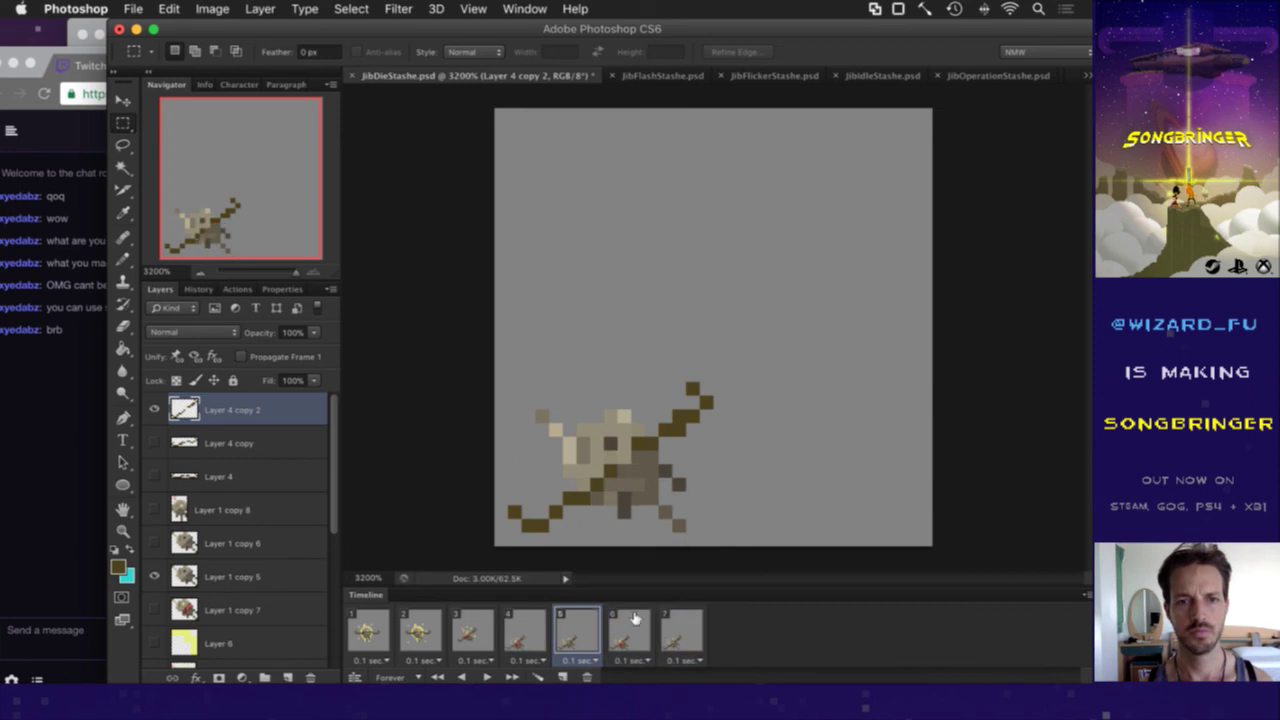
pyautogui.click(636, 622)
pyautogui.click(694, 622)
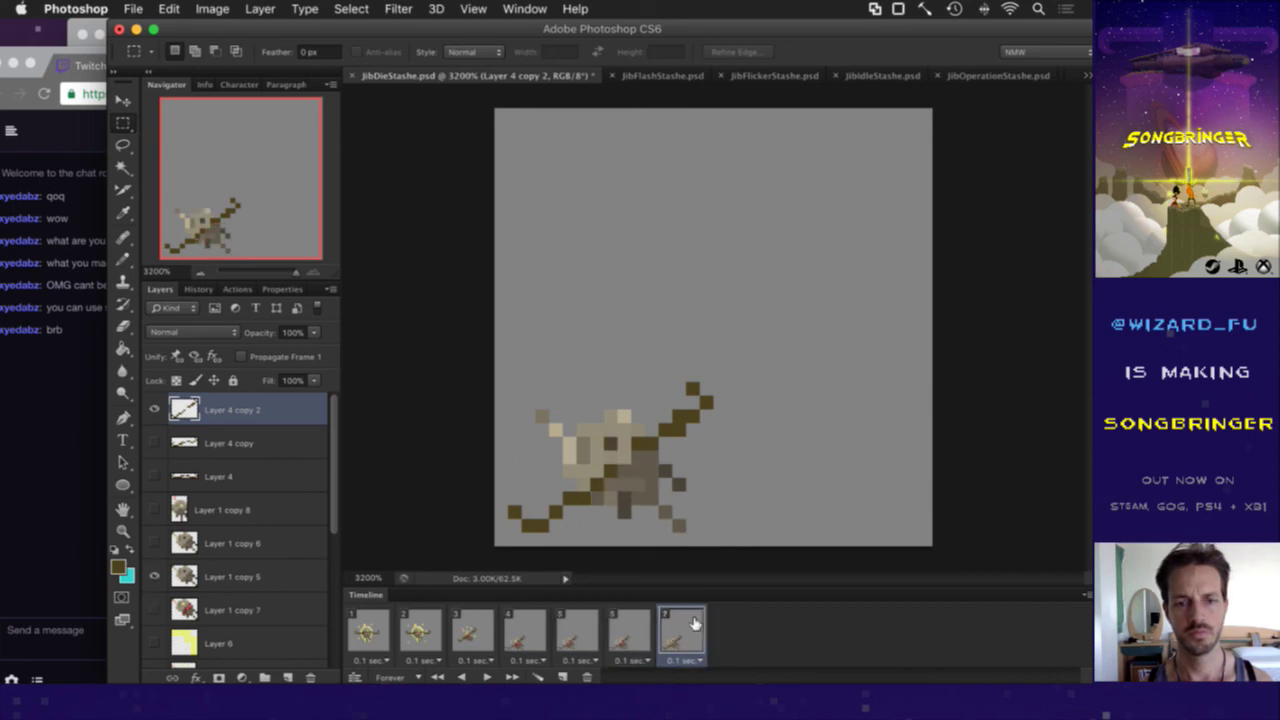
pyautogui.click(379, 623)
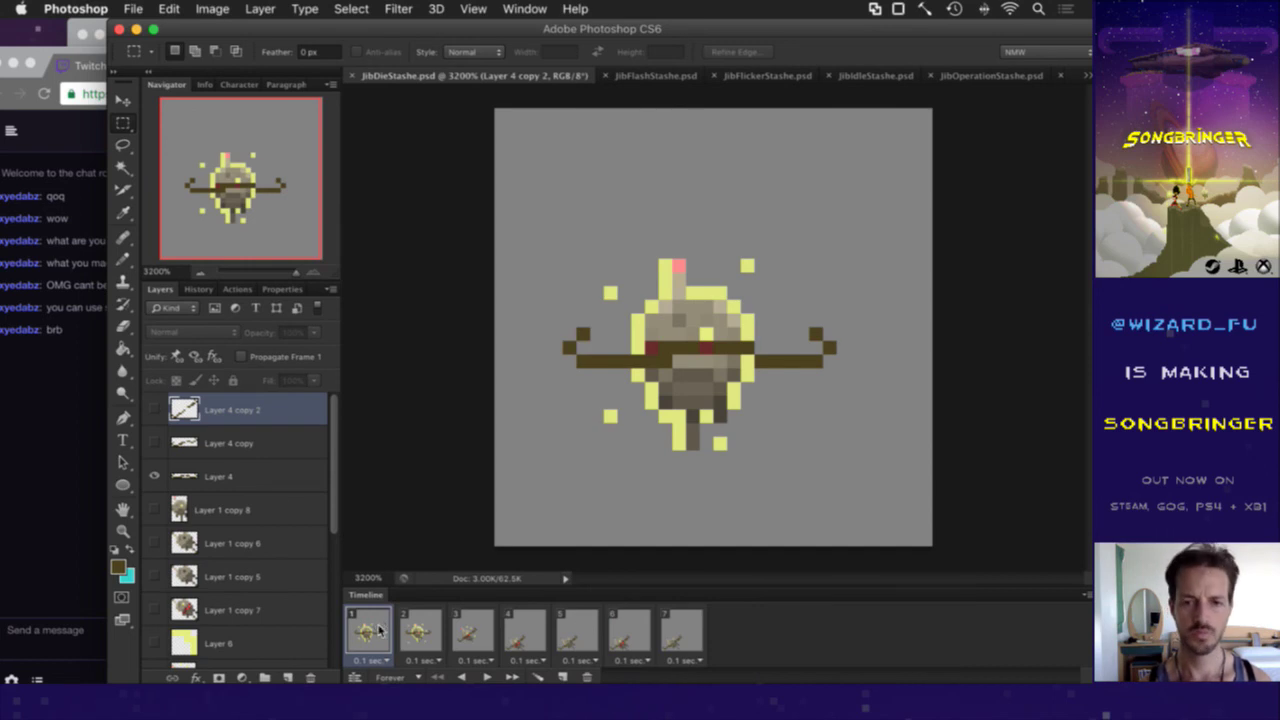
pyautogui.press('super+alt+shift+r')
pyautogui.press('Escape')
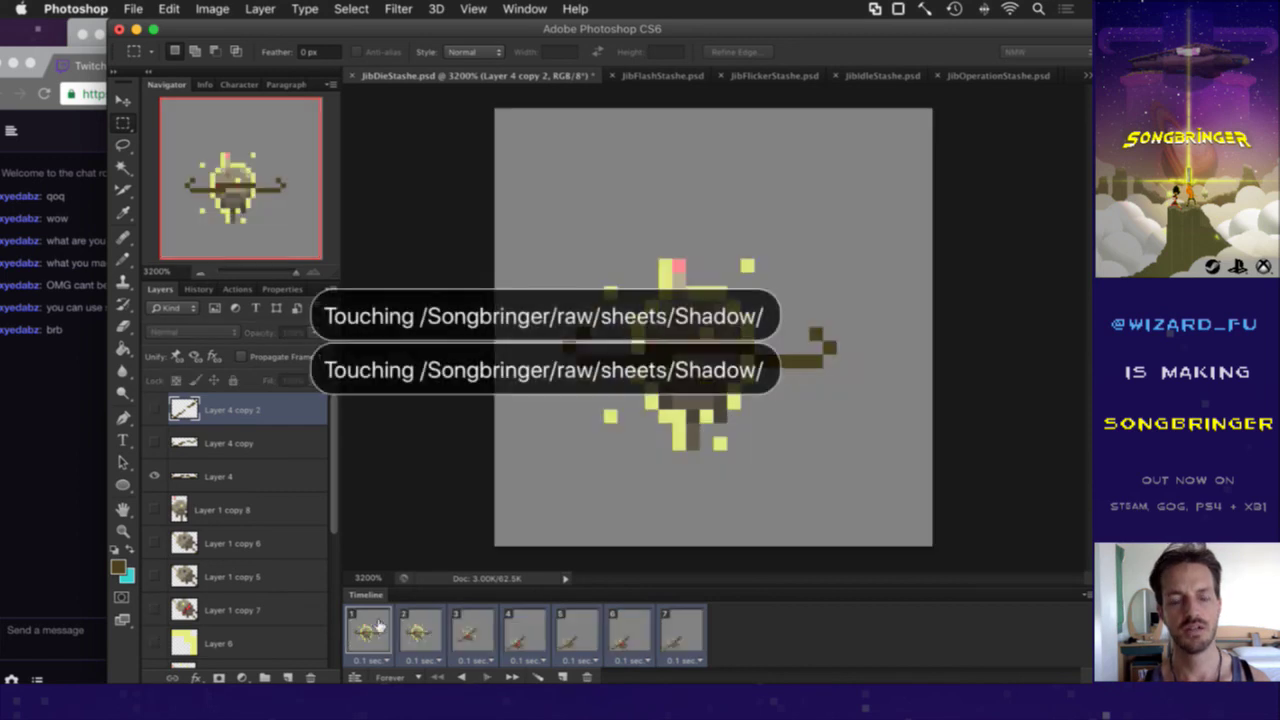
# Step: Switch to iTerm2 and look through the boss positions in Saves.txt for a test location
pyautogui.press('super+Tab')
pyautogui.press('super+Tab')
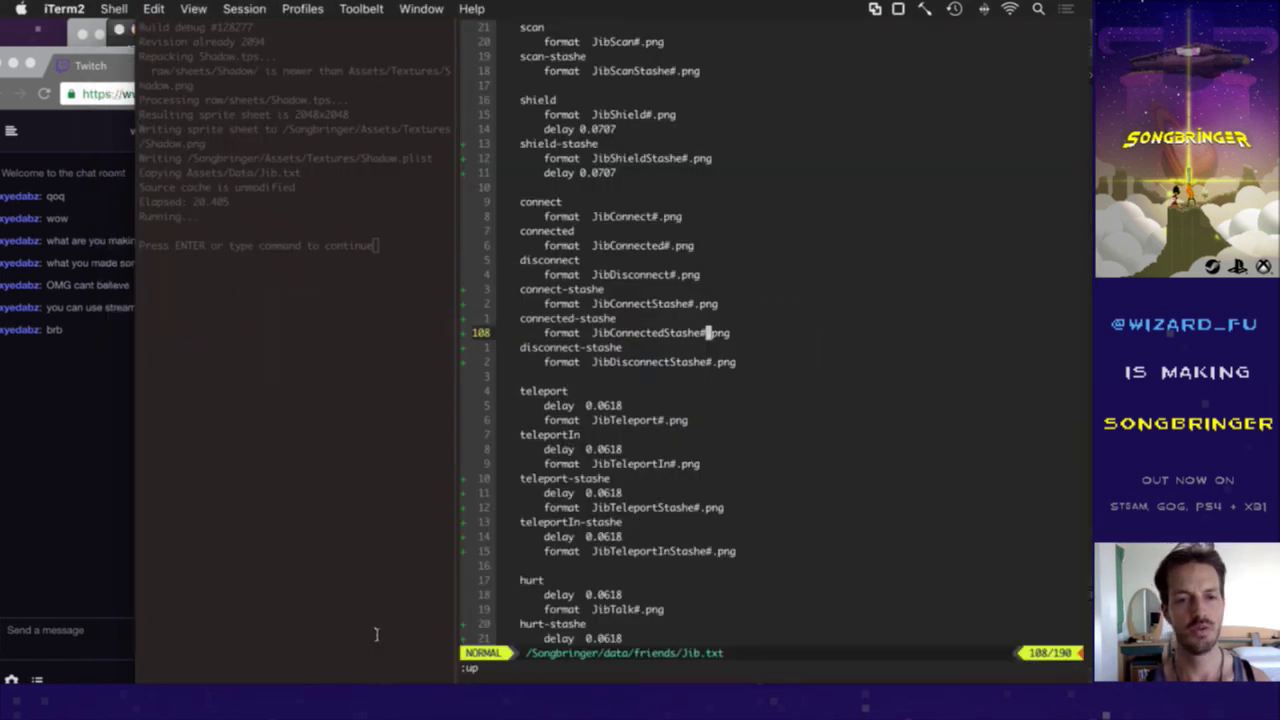
pyautogui.press('super+grave')
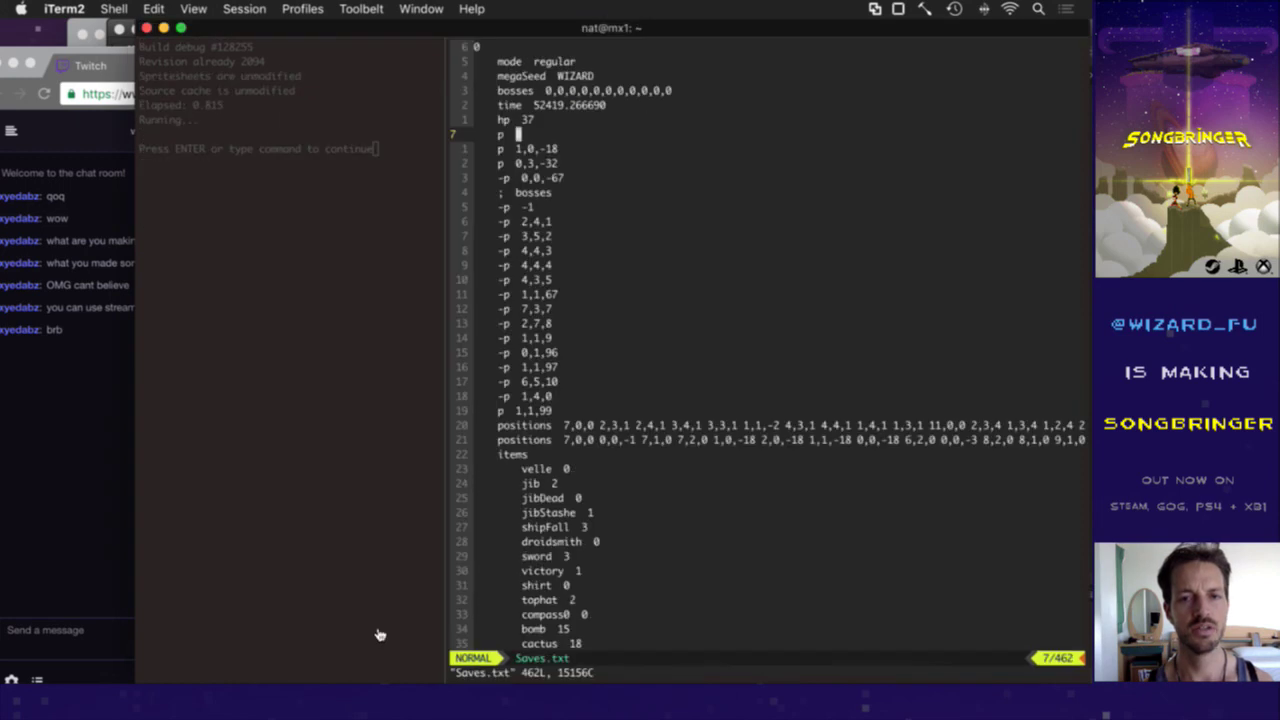
pyautogui.press('k')
pyautogui.press('j')
pyautogui.press('j')
pyautogui.press('j')
pyautogui.press('j')
pyautogui.press('j')
pyautogui.press('j')
pyautogui.press('j')
pyautogui.press('j')
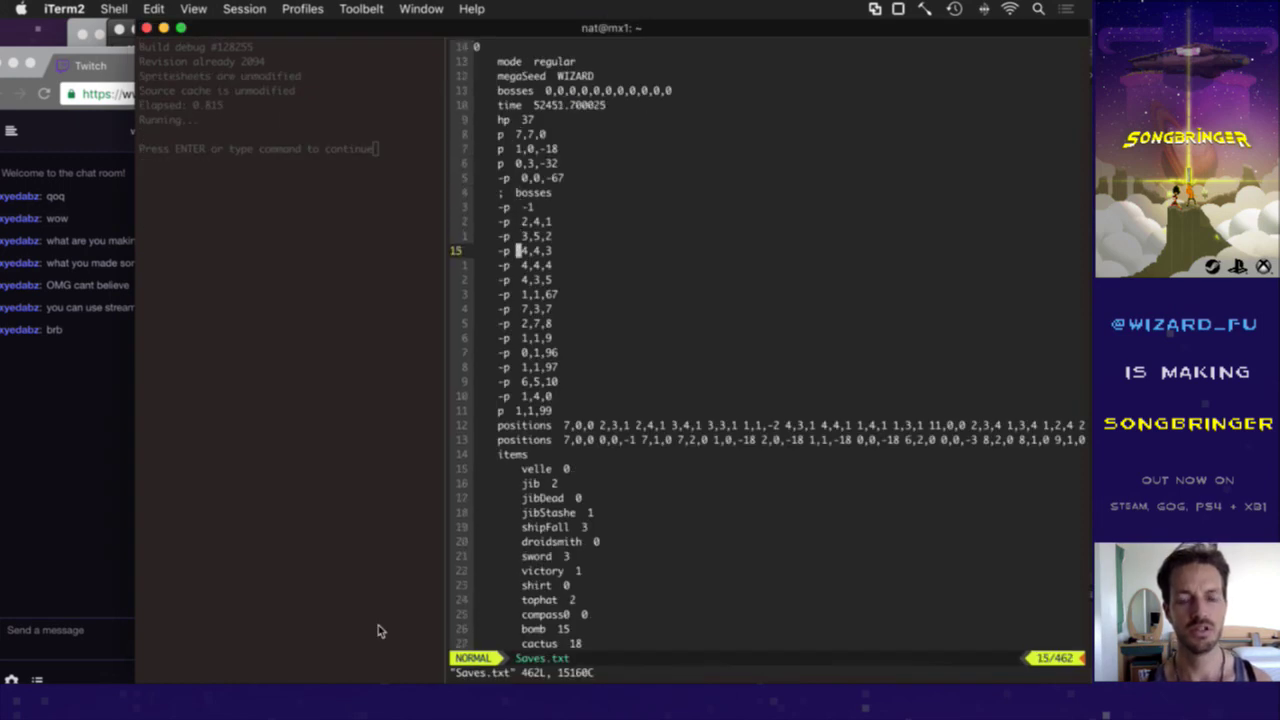
pyautogui.press('j')
pyautogui.press('j')
pyautogui.press('j')
pyautogui.press('j')
pyautogui.press('j')
pyautogui.press('j')
pyautogui.press('j')
pyautogui.press('j')
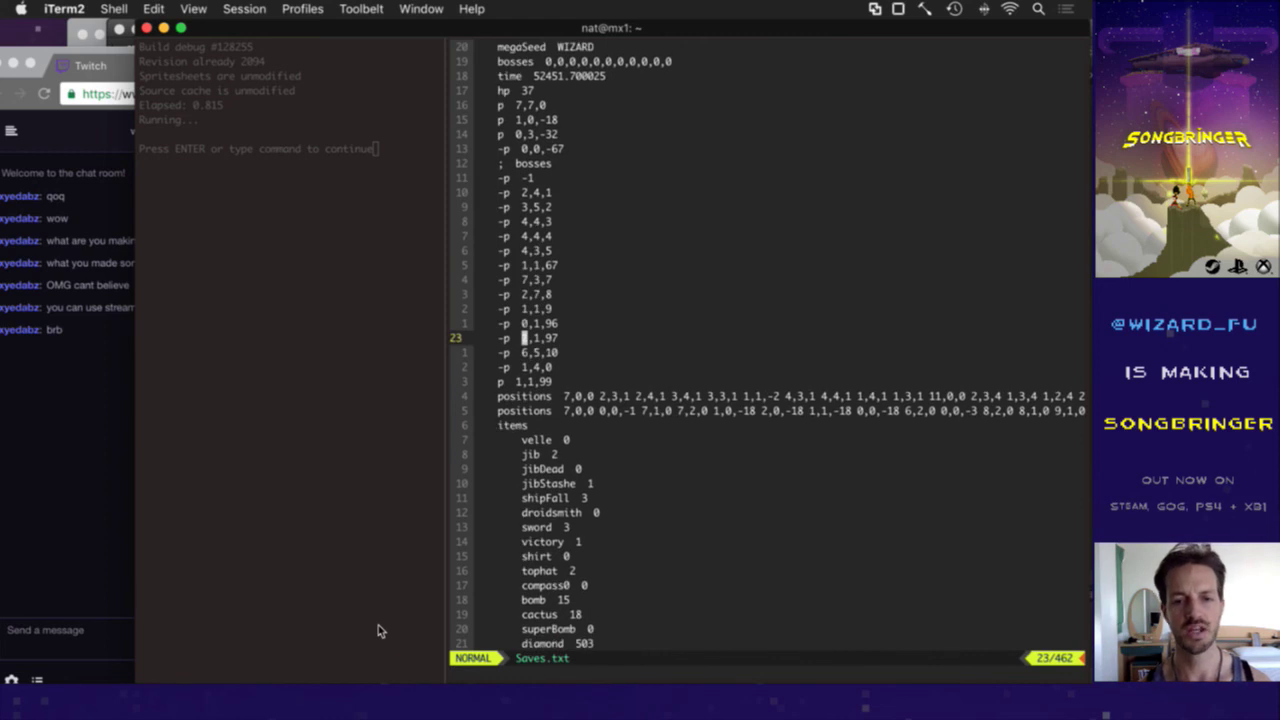
pyautogui.press('j')
pyautogui.press('j')
pyautogui.press('j')
pyautogui.press('j')
pyautogui.press('j')
pyautogui.press('j')
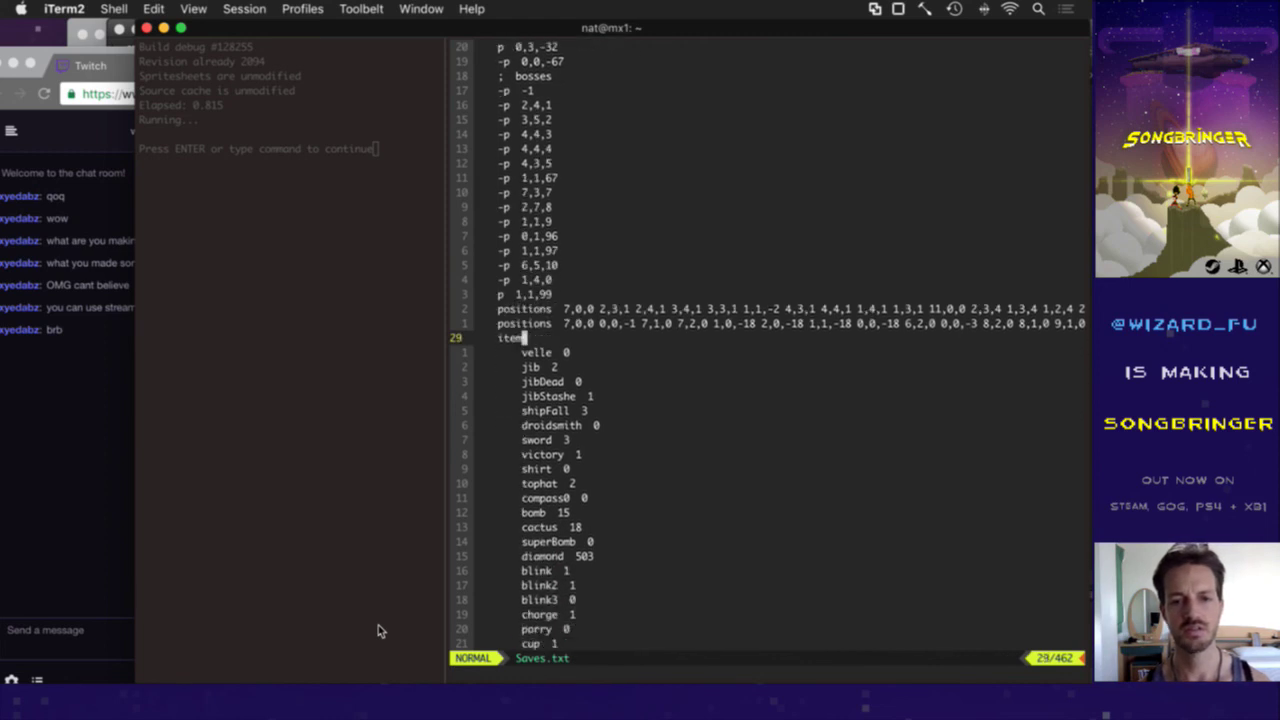
pyautogui.press('j')
# Step: Set the p position on line 7 of Saves.txt, below hp, to 6,5,10 and save the file
pyautogui.press('k')
pyautogui.press('k')
pyautogui.press('k')
pyautogui.press('k')
pyautogui.press('k')
pyautogui.press('k')
pyautogui.press('k')
pyautogui.press('k')
pyautogui.press('k')
pyautogui.press('k')
pyautogui.press('k')
pyautogui.press('k')
pyautogui.press('k')
pyautogui.press('k')
pyautogui.press('k')
pyautogui.press('k')
pyautogui.press('k')
pyautogui.press('k')
pyautogui.press('k')
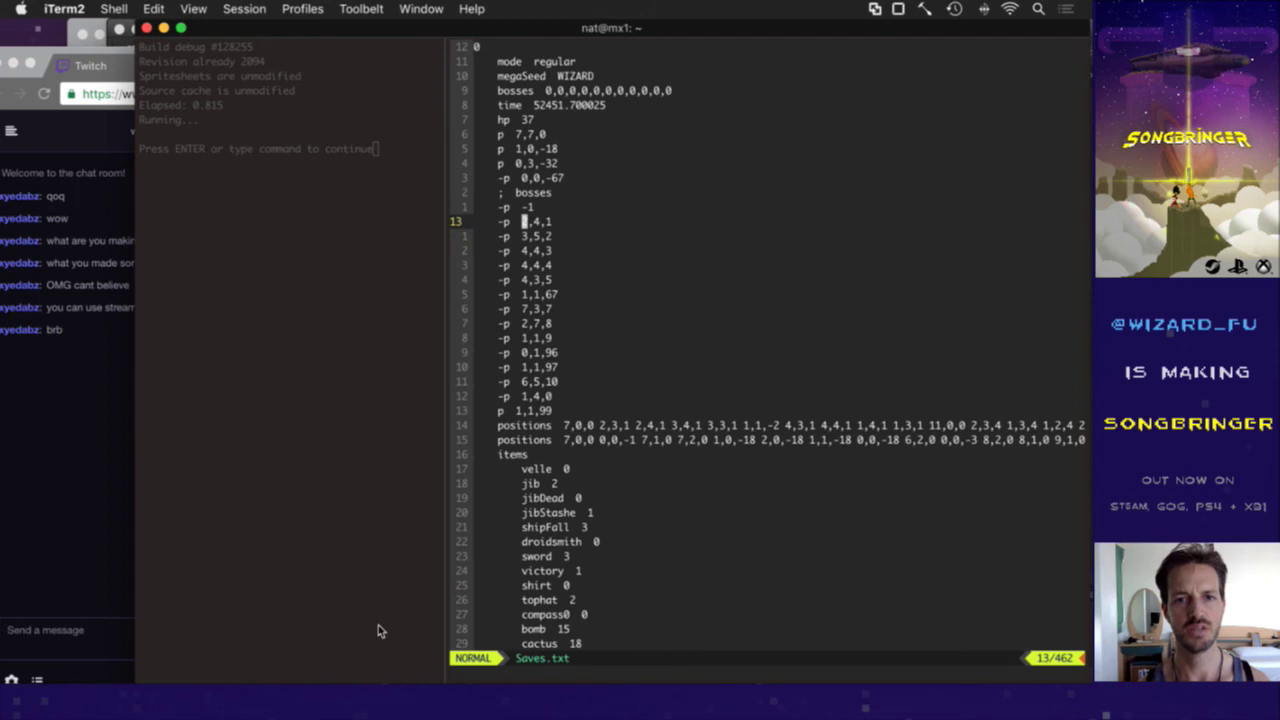
pyautogui.press('k')
pyautogui.press('k')
pyautogui.press('k')
pyautogui.press('k')
pyautogui.hotkey('shift', 'c')
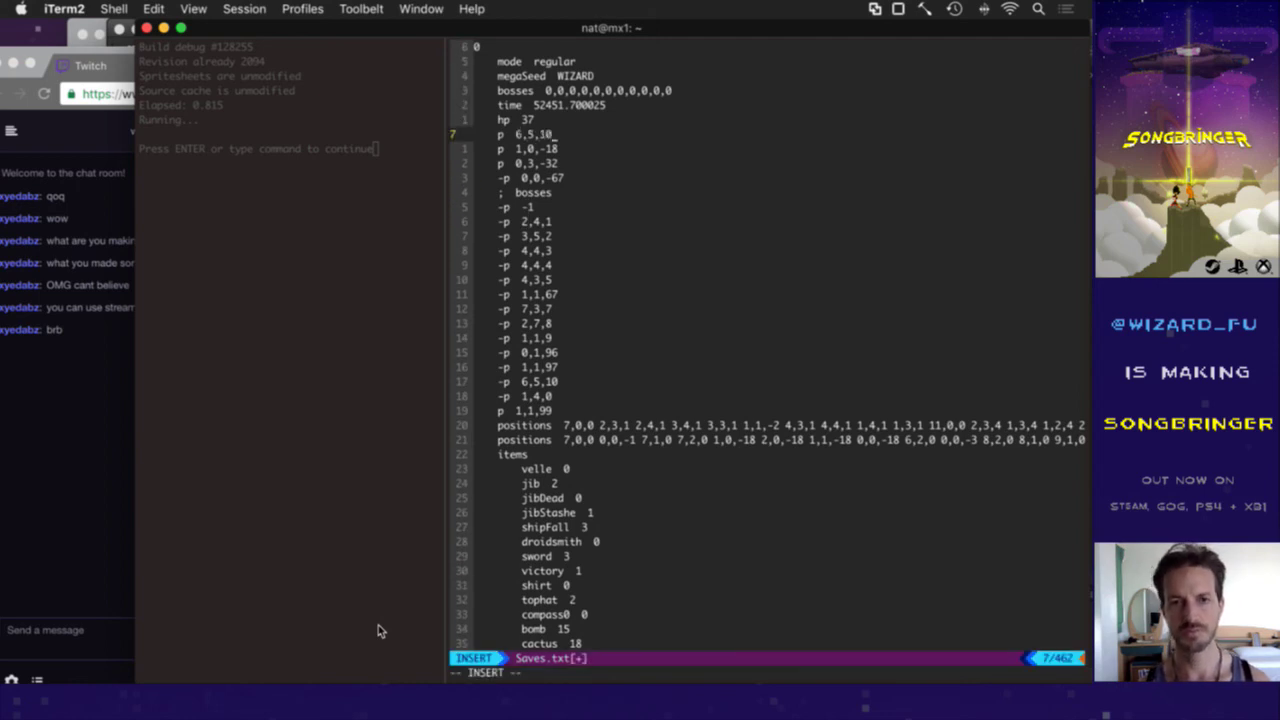
pyautogui.write('6,4,10')
pyautogui.press('Escape')
pyautogui.write(':w')
pyautogui.press('Return')
# Step: Duplicate the dying animation block below itself in Jib.txt and name the copy dying-stashe
pyautogui.press('j')
pyautogui.press('j')
pyautogui.press('j')
pyautogui.press('j')
pyautogui.press('j')
pyautogui.press('j')
pyautogui.press('j')
pyautogui.press('j')
pyautogui.press('j')
pyautogui.press('j')
pyautogui.press('j')
pyautogui.press('j')
pyautogui.press('j')
pyautogui.press('j')
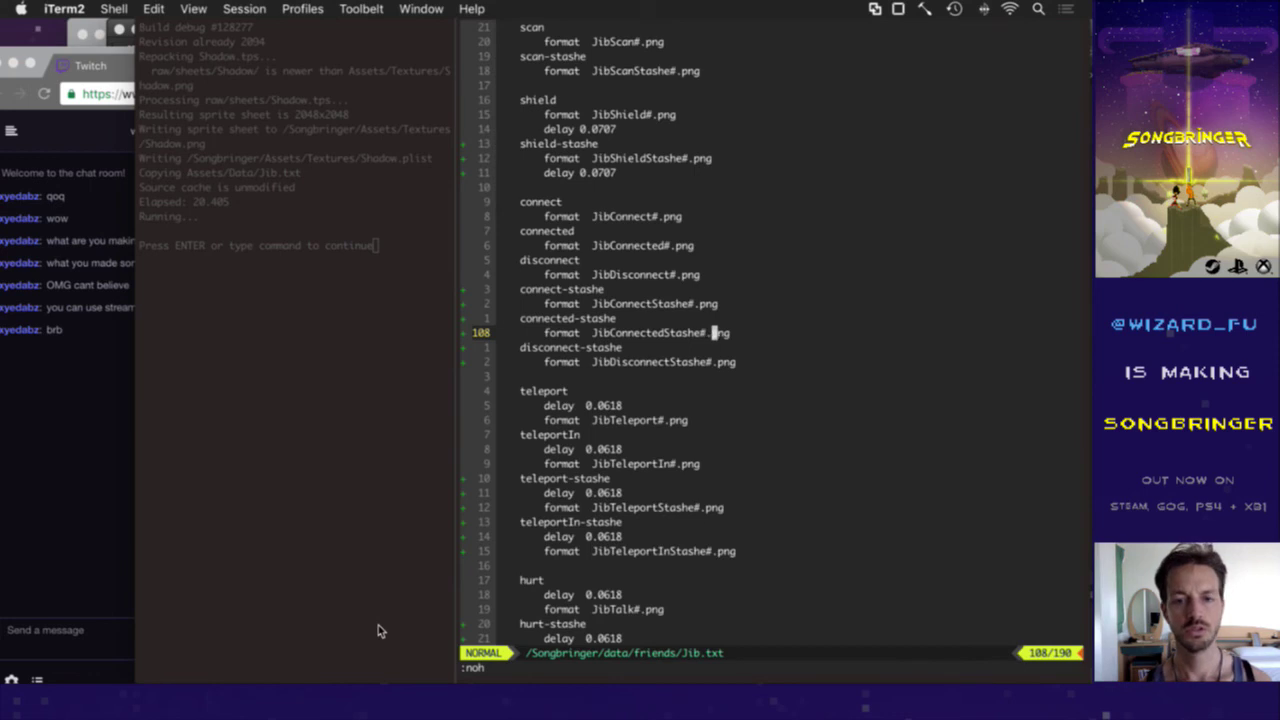
pyautogui.press('j')
pyautogui.press('j')
pyautogui.press('j')
pyautogui.press('j')
pyautogui.press('j')
pyautogui.press('j')
pyautogui.press('j')
pyautogui.press('j')
pyautogui.press('j')
pyautogui.press('j')
pyautogui.press('j')
pyautogui.press('j')
pyautogui.press('j')
pyautogui.press('j')
pyautogui.press('j')
pyautogui.press('j')
pyautogui.press('j')
pyautogui.press('j')
pyautogui.press('j')
pyautogui.press('j')
pyautogui.press('j')
pyautogui.press('j')
pyautogui.press('j')
pyautogui.press('j')
pyautogui.press('j')
pyautogui.press('j')
pyautogui.press('j')
pyautogui.press('j')
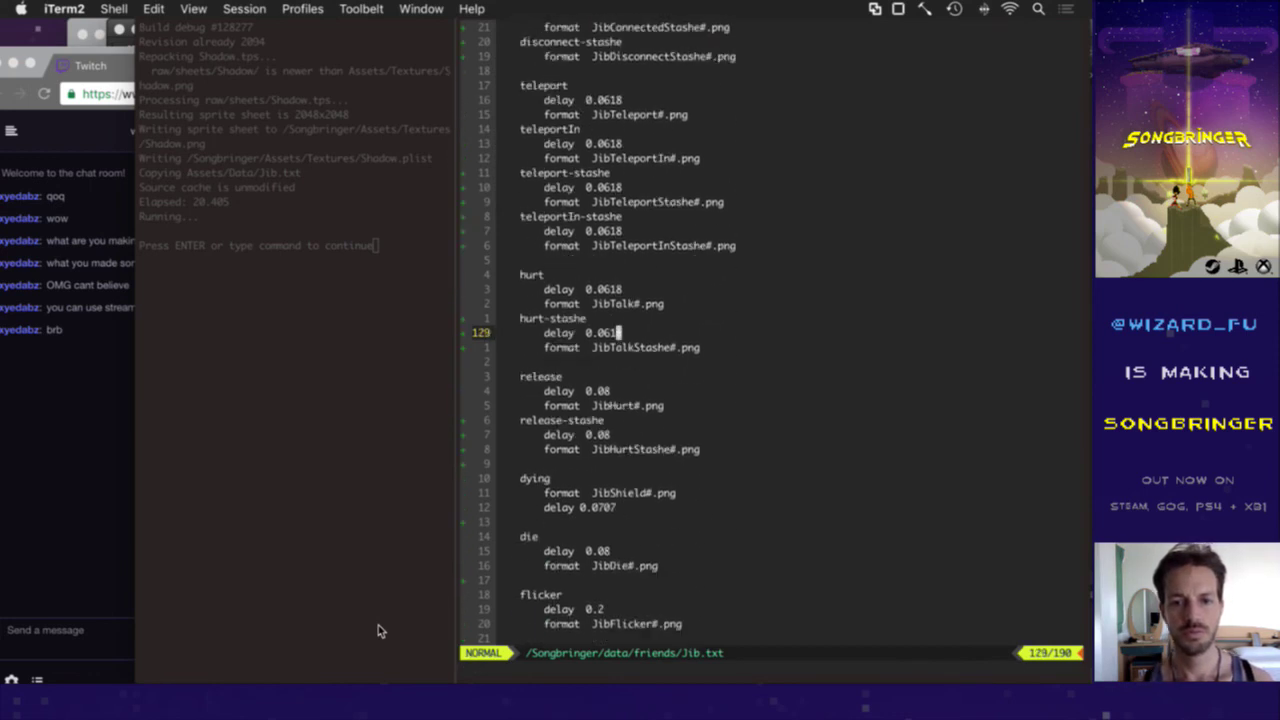
pyautogui.press('j')
pyautogui.press('j')
pyautogui.press('j')
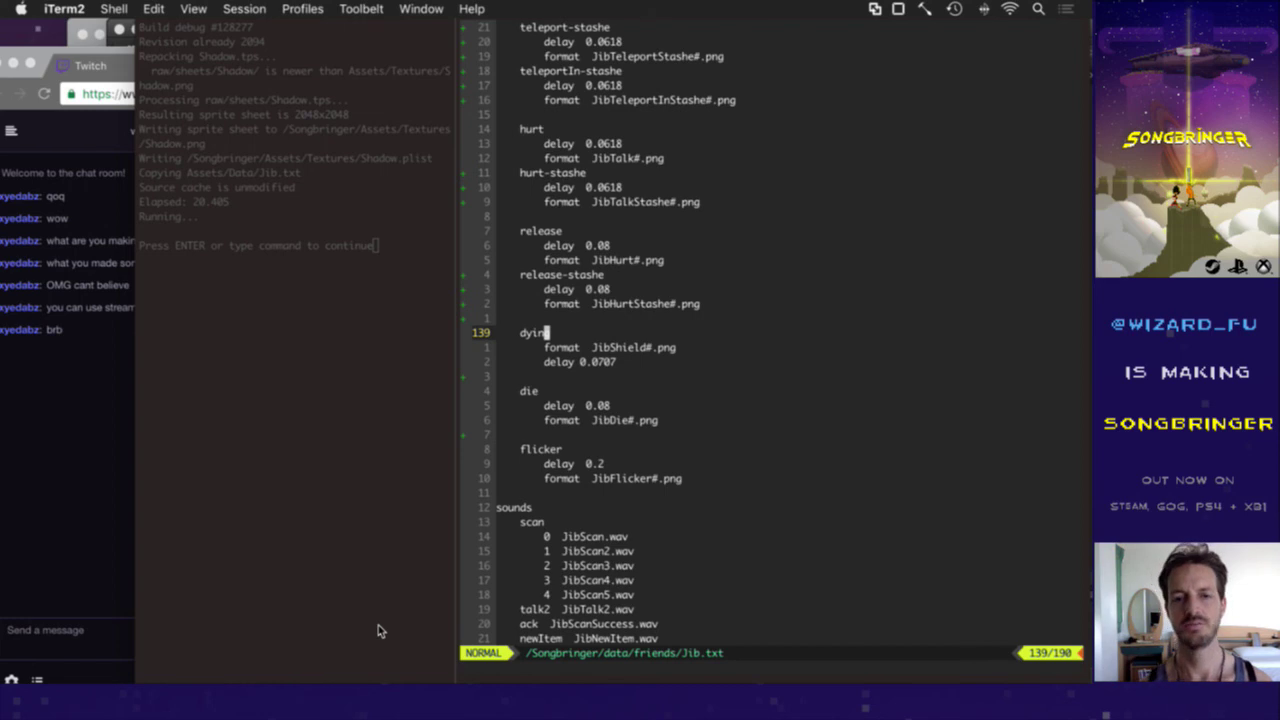
pyautogui.hotkey('shift', 'v')
pyautogui.press('j')
pyautogui.press('j')
pyautogui.press('y')
pyautogui.press('j')
pyautogui.press('j')
pyautogui.press('j')
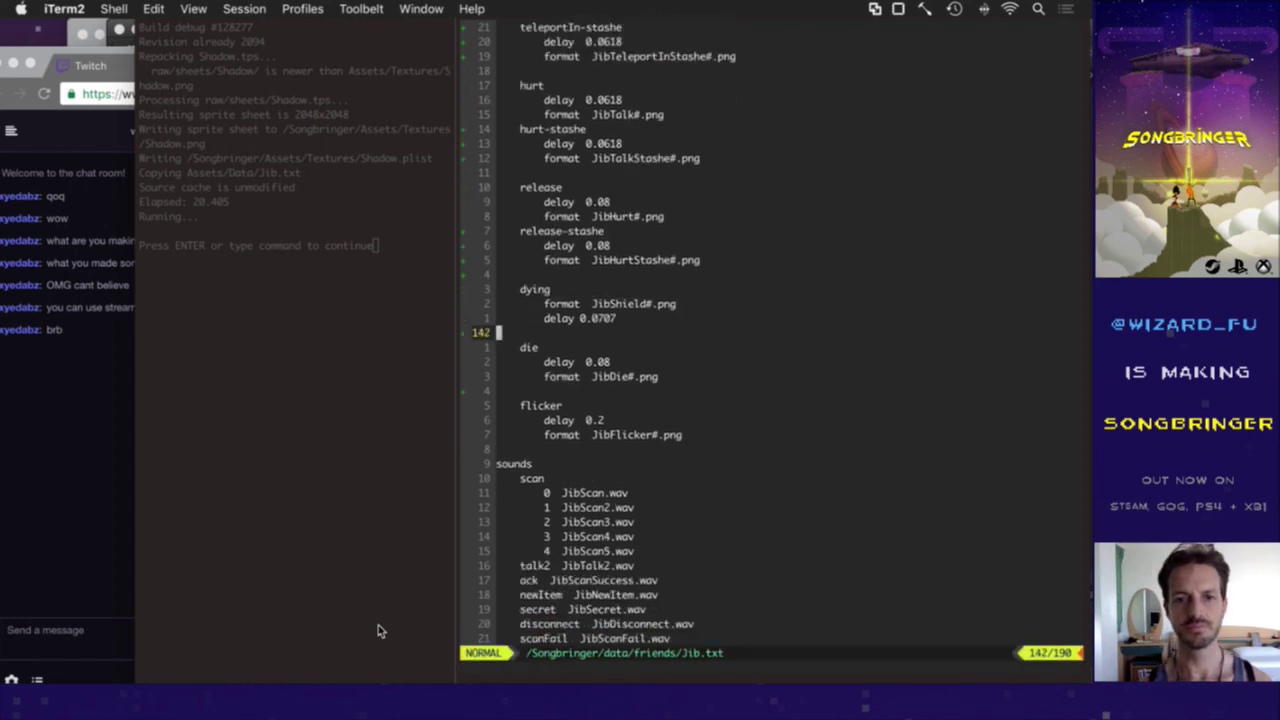
pyautogui.hotkey('shift', 'p')
pyautogui.hotkey('shift', 'a')
pyautogui.write('-stashe')
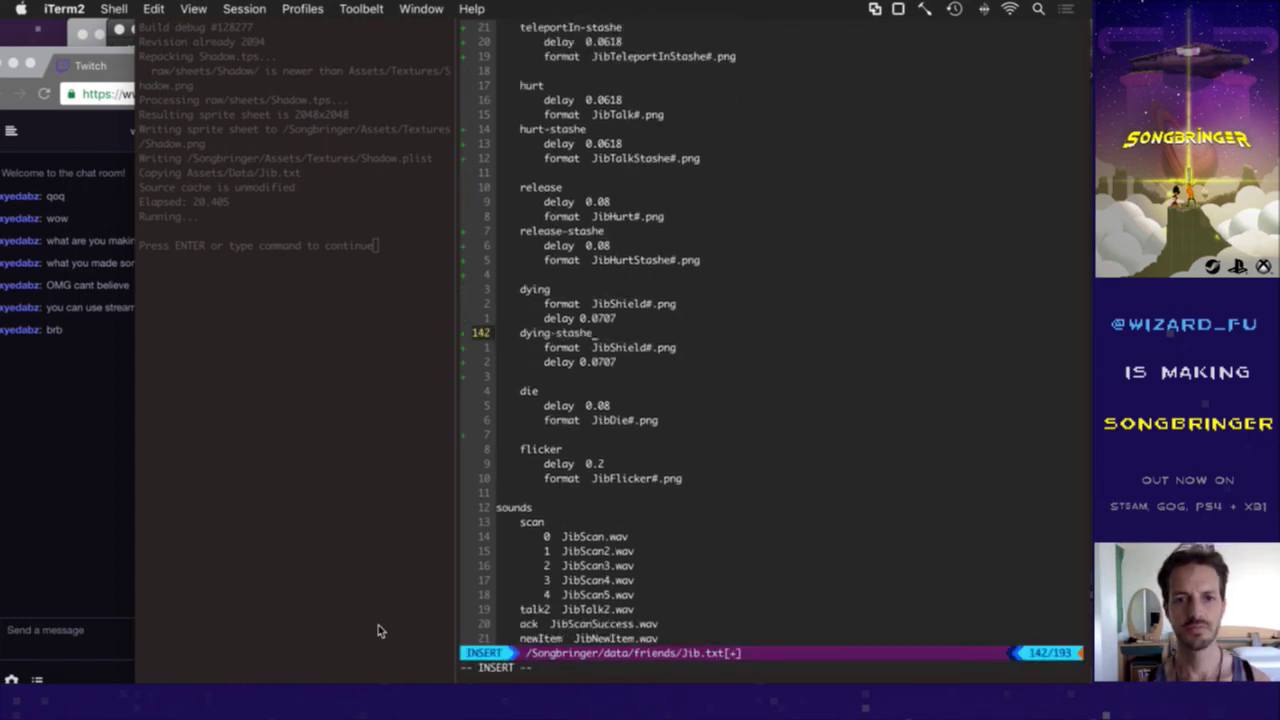
pyautogui.press('Escape')
# Step: Set the format of the dying-stashe entry to JibShieldStashe#.png
pyautogui.press('j')
pyautogui.write('eaStashe')
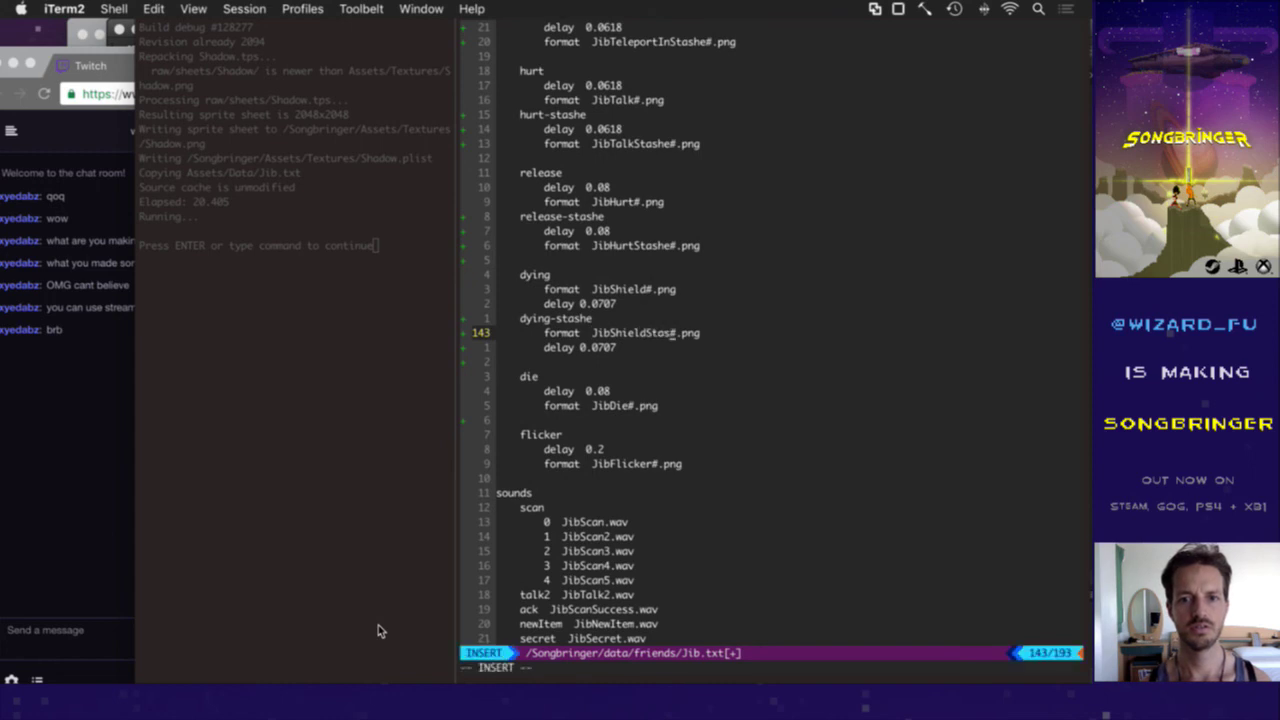
pyautogui.press('Escape')
# Step: Duplicate the die animation block below itself in Jib.txt and name the copy die-stashe
pyautogui.press('j')
pyautogui.press('j')
pyautogui.press('j')
pyautogui.hotkey('shift', 'v')
pyautogui.press('j')
pyautogui.press('j')
pyautogui.press('y')
pyautogui.hotkey('shift', 'p')
pyautogui.write('ease-stashe')
# Step: Set the format of the die-stashe entry to JibDieStashe#.png and save Jib.txt
pyautogui.press('Down')
pyautogui.press('Down')
pyautogui.press('Right')
pyautogui.press('Right')
pyautogui.press('Right')
pyautogui.press('Right')
pyautogui.press('Right')
pyautogui.press('Right')
pyautogui.write('S')
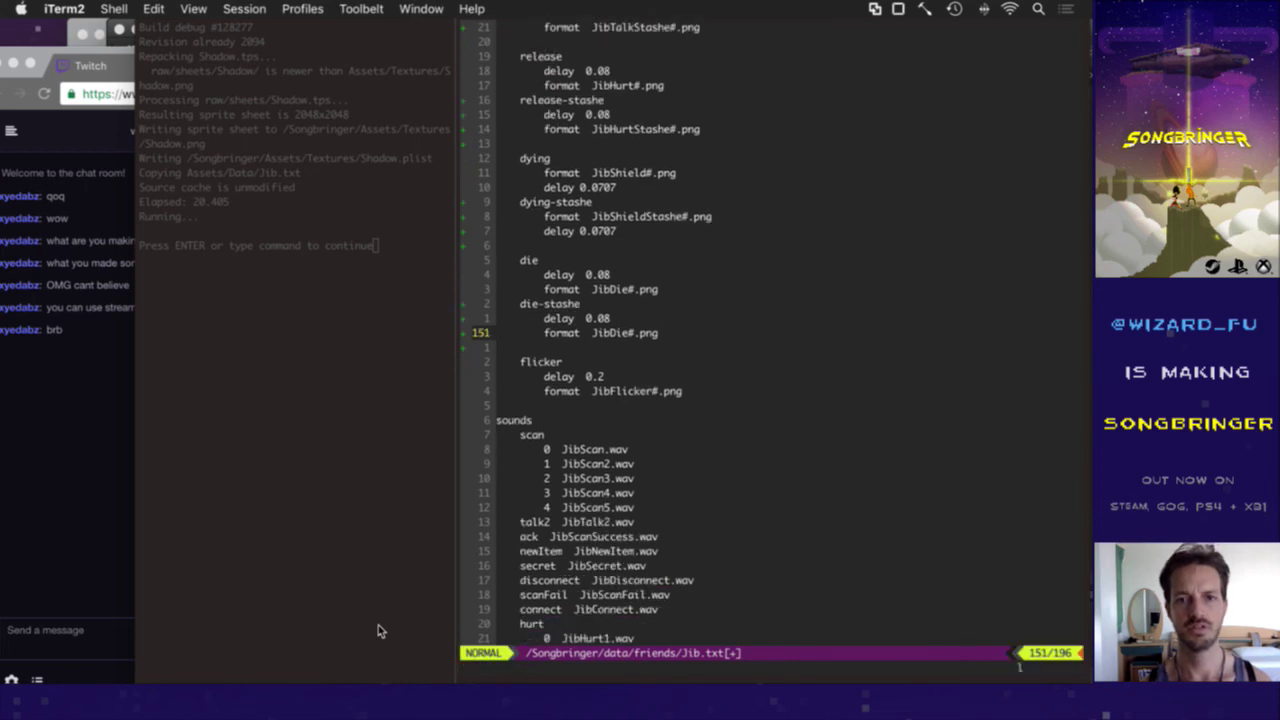
pyautogui.write('tashe')
pyautogui.press('Escape')
pyautogui.write(':w')
pyautogui.press('Return')
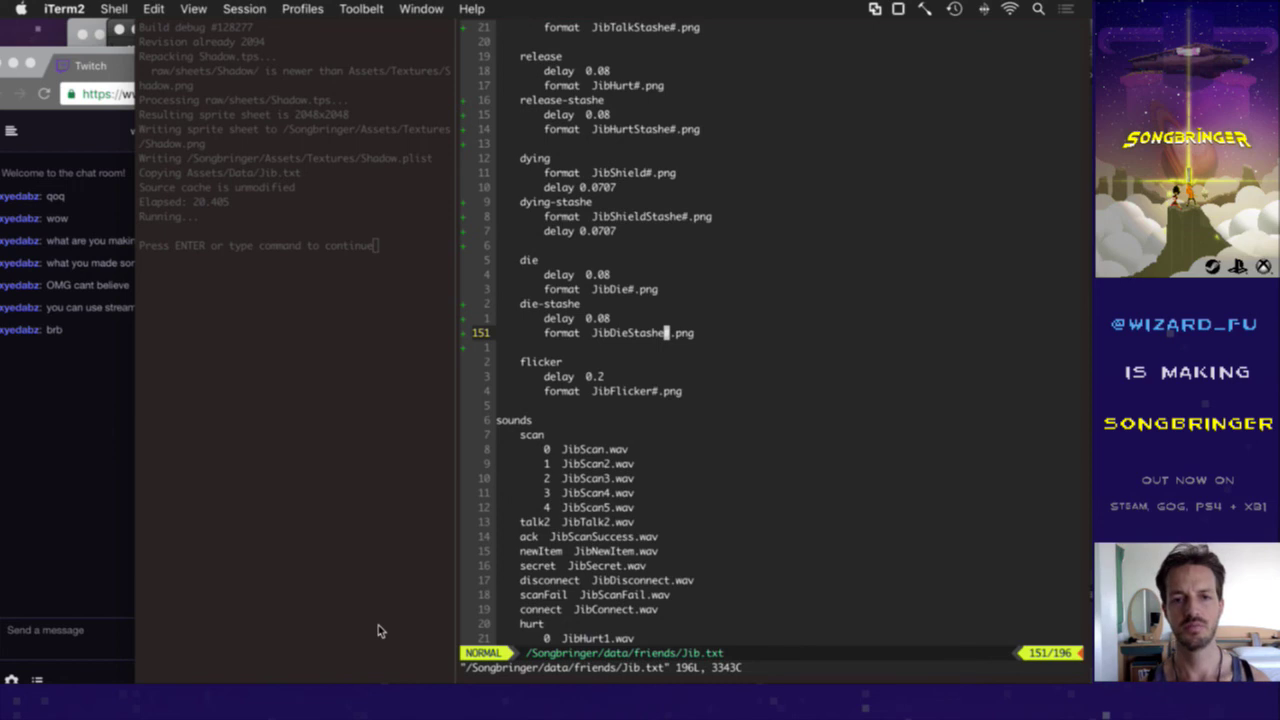
# Step: Rebuild the game in the terminal with the repacked Shadow sprite sheet and the updated Jib.txt
pyautogui.write(':up')
pyautogui.press('Return')
pyautogui.click(378, 631)
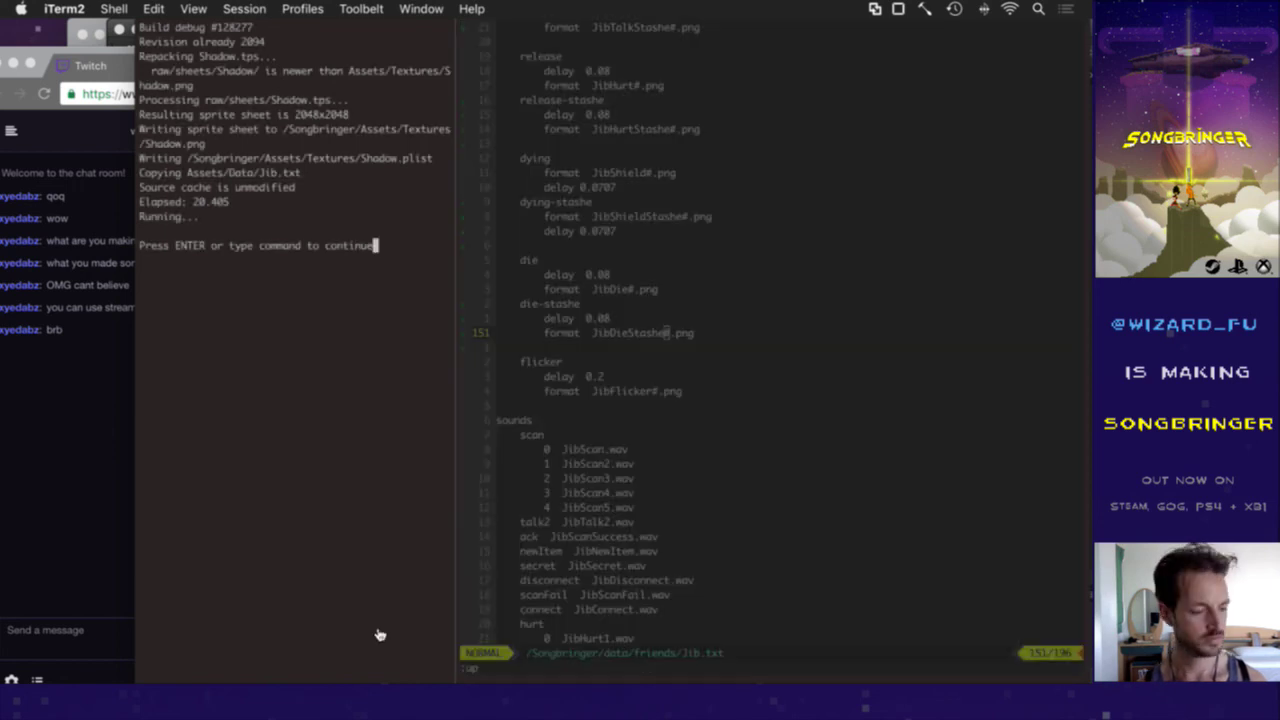
pyautogui.press('Return')
pyautogui.press('super+bracketright')
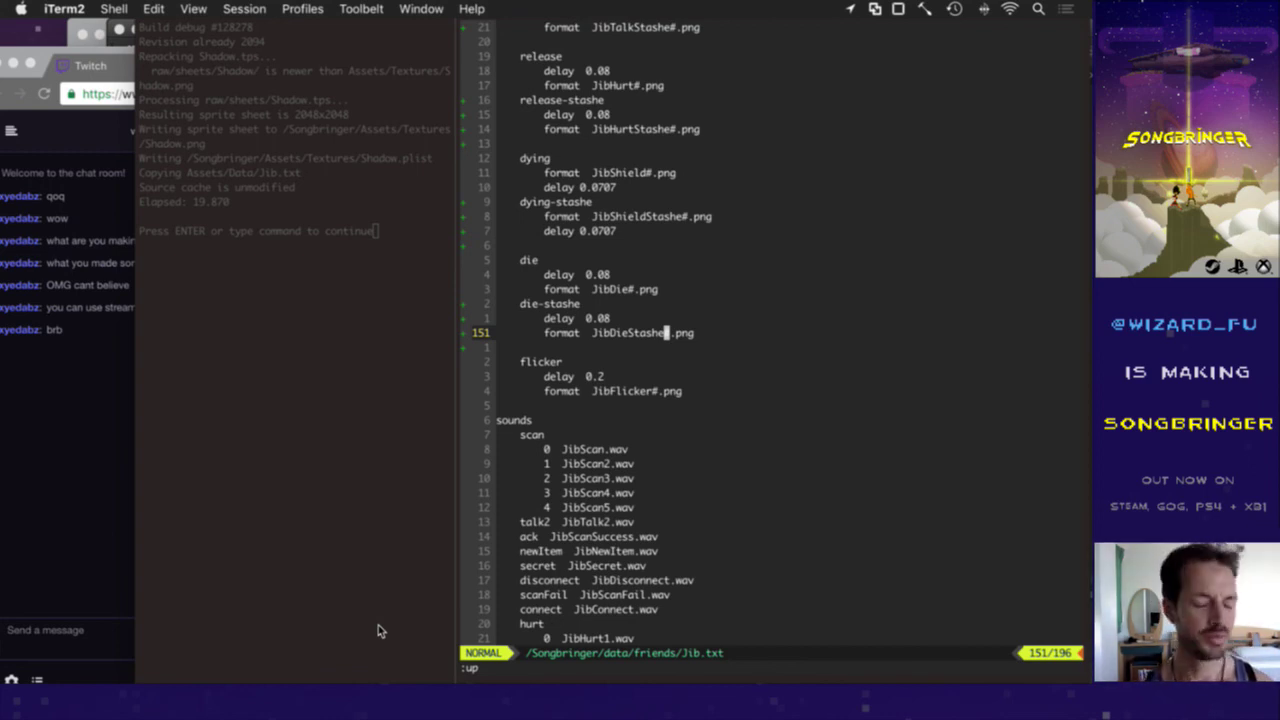
# Step: Run Songbringer, walk the character up into the chamber with Jib following, and quit the game
pyautogui.press('F5')
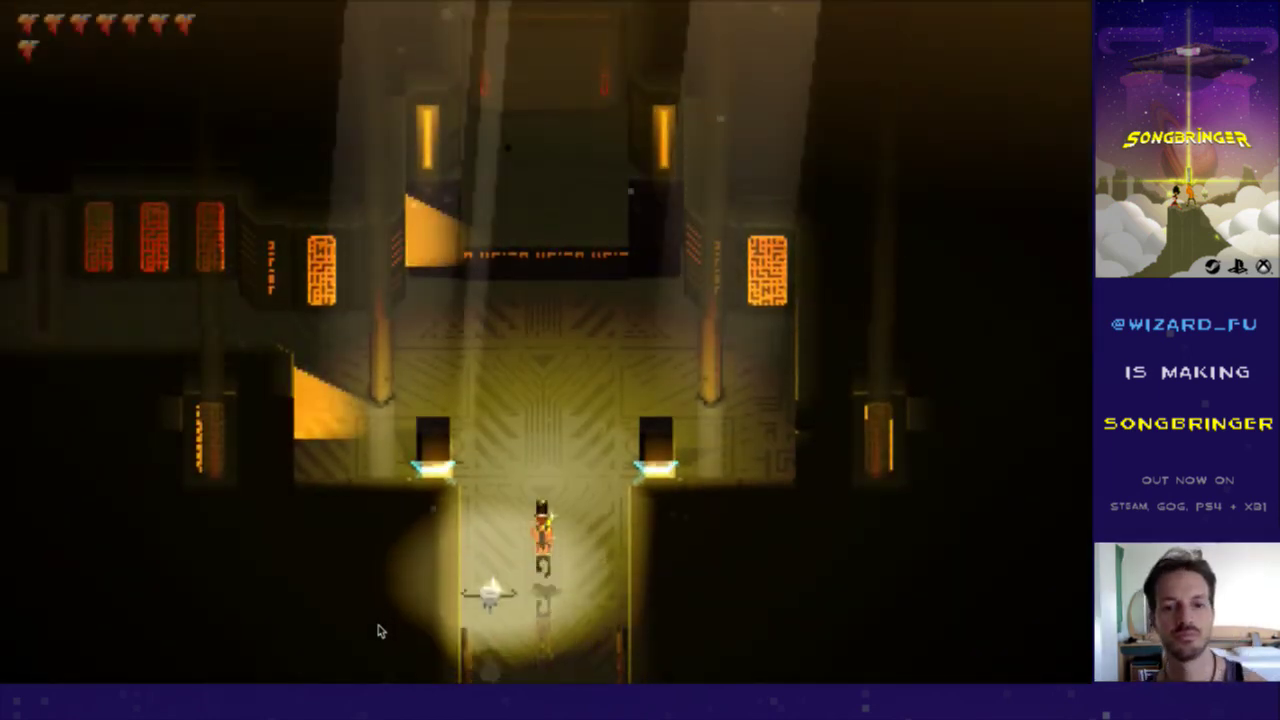
pyautogui.press('w')
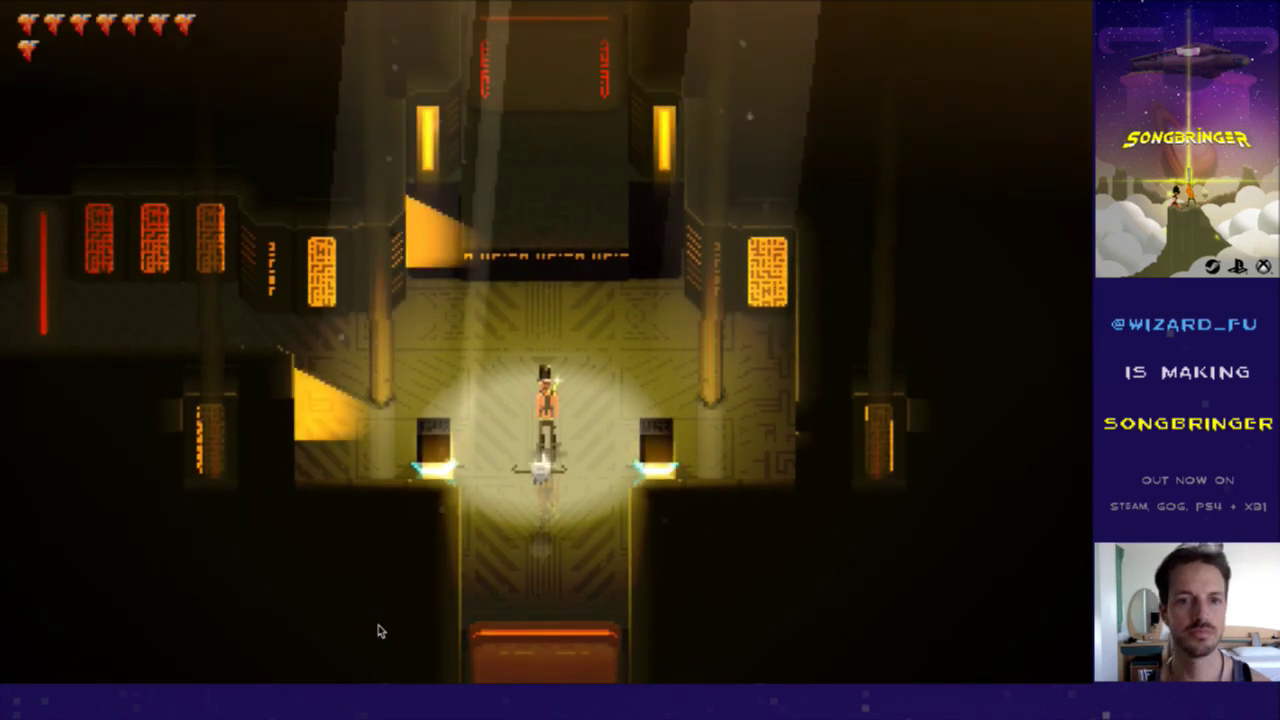
pyautogui.press('super+q')
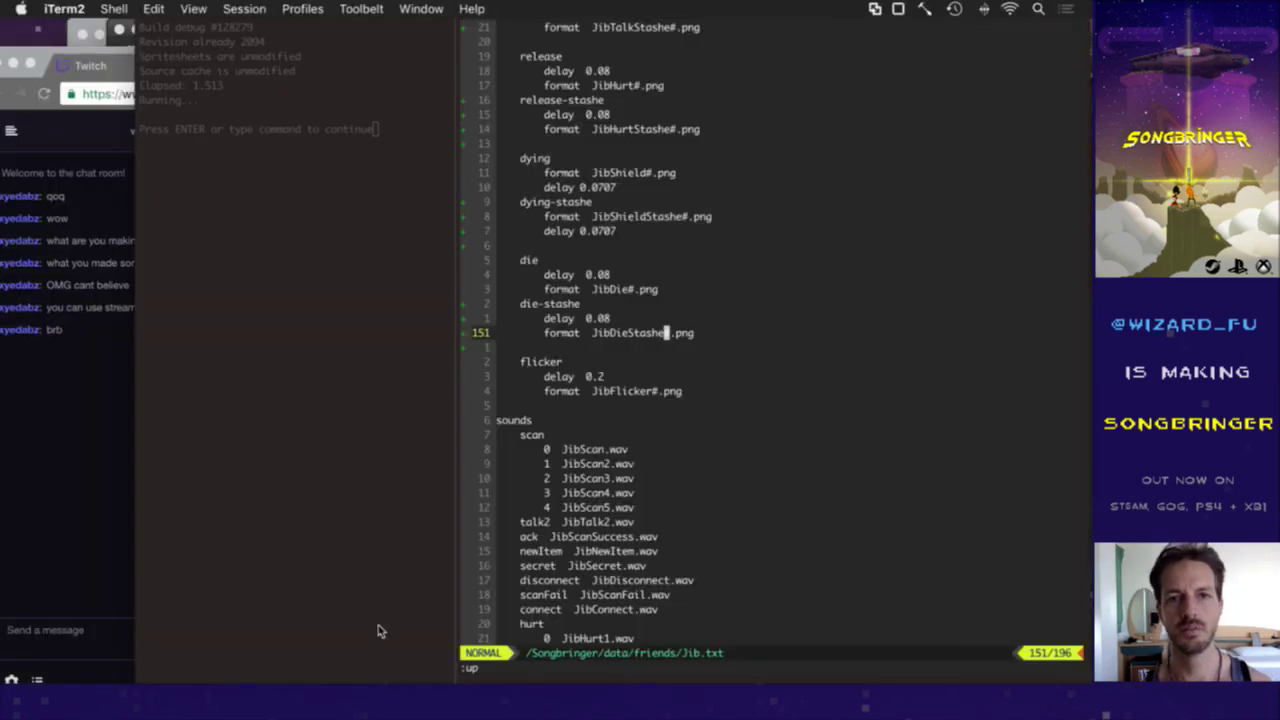
# Step: Set the shipFall item to 0 in Saves.txt and save the file
pyautogui.press('super+grave')
pyautogui.press('j')
pyautogui.press('j')
pyautogui.press('j')
pyautogui.press('j')
pyautogui.press('j')
pyautogui.press('j')
pyautogui.press('j')
pyautogui.press('j')
pyautogui.press('j')
pyautogui.press('j')
pyautogui.press('j')
pyautogui.press('j')
pyautogui.press('j')
pyautogui.write('wr0:w')
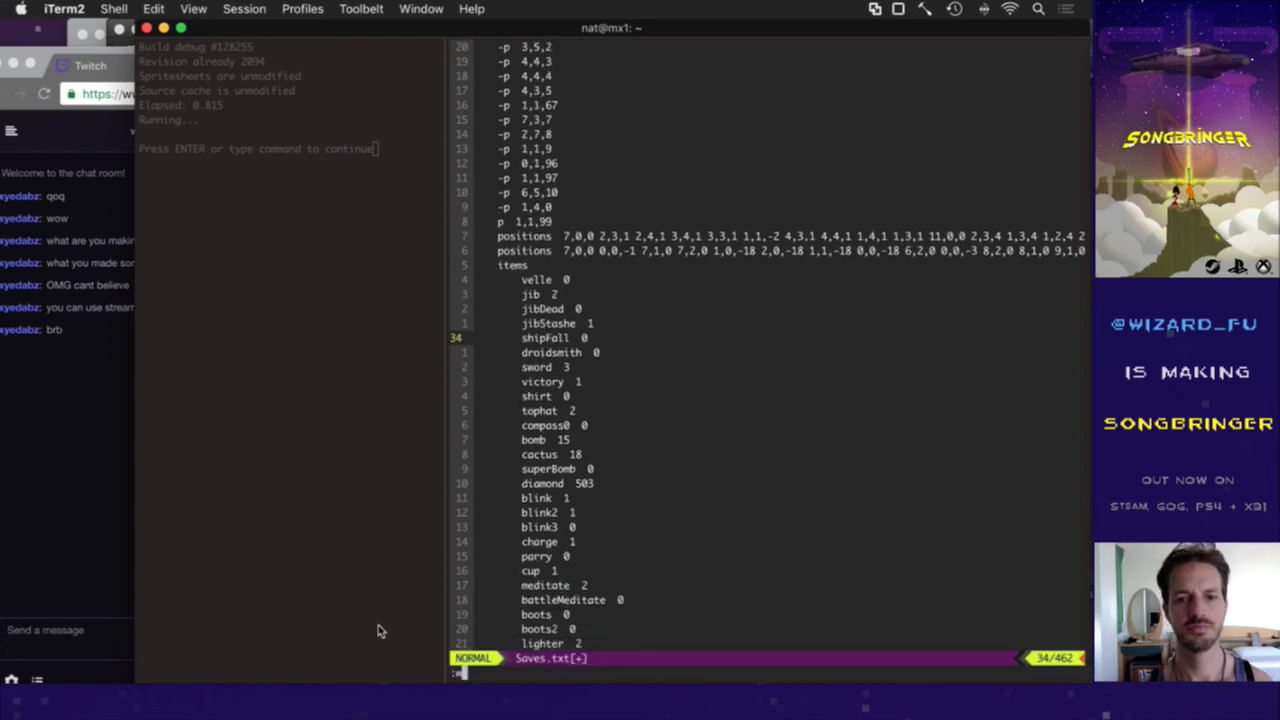
pyautogui.press('Return')
# Step: Build and run Songbringer again to watch Jib's die Stashe animation in the chamber
pyautogui.click(378, 630)
pyautogui.press('Return')
pyautogui.press('super+]')
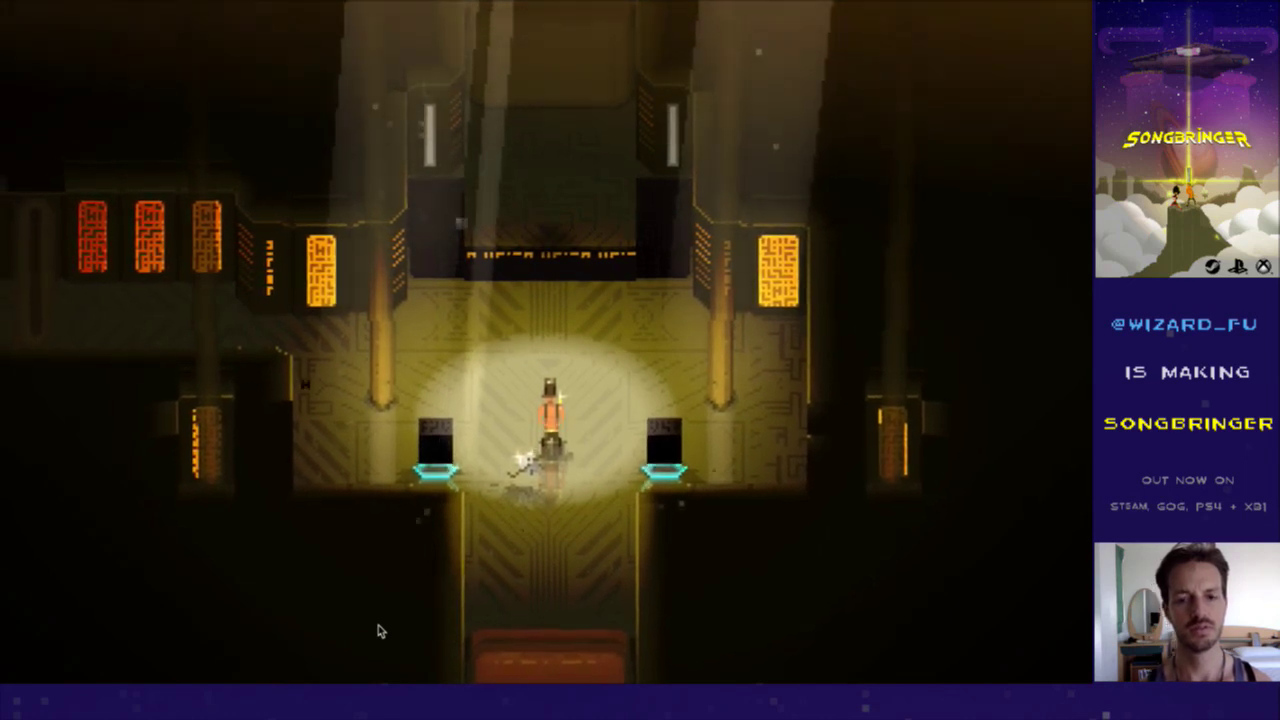
pyautogui.press('-')
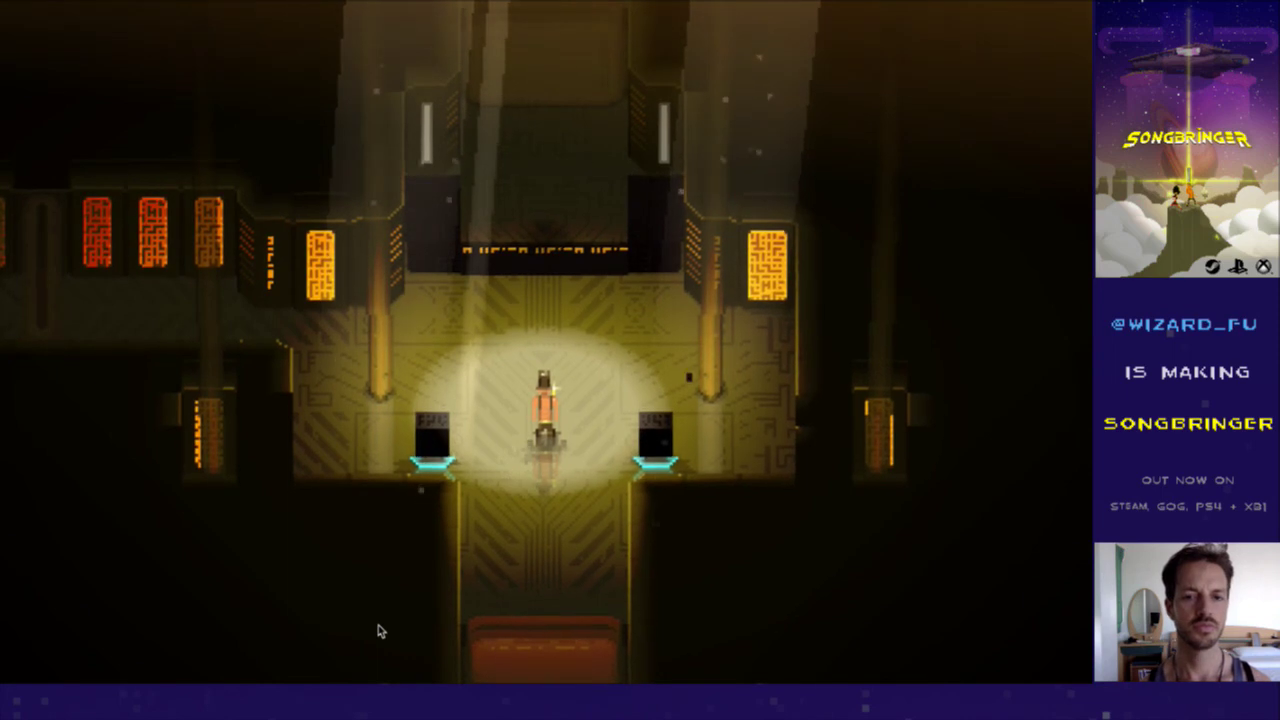
pyautogui.press('super+Tab')
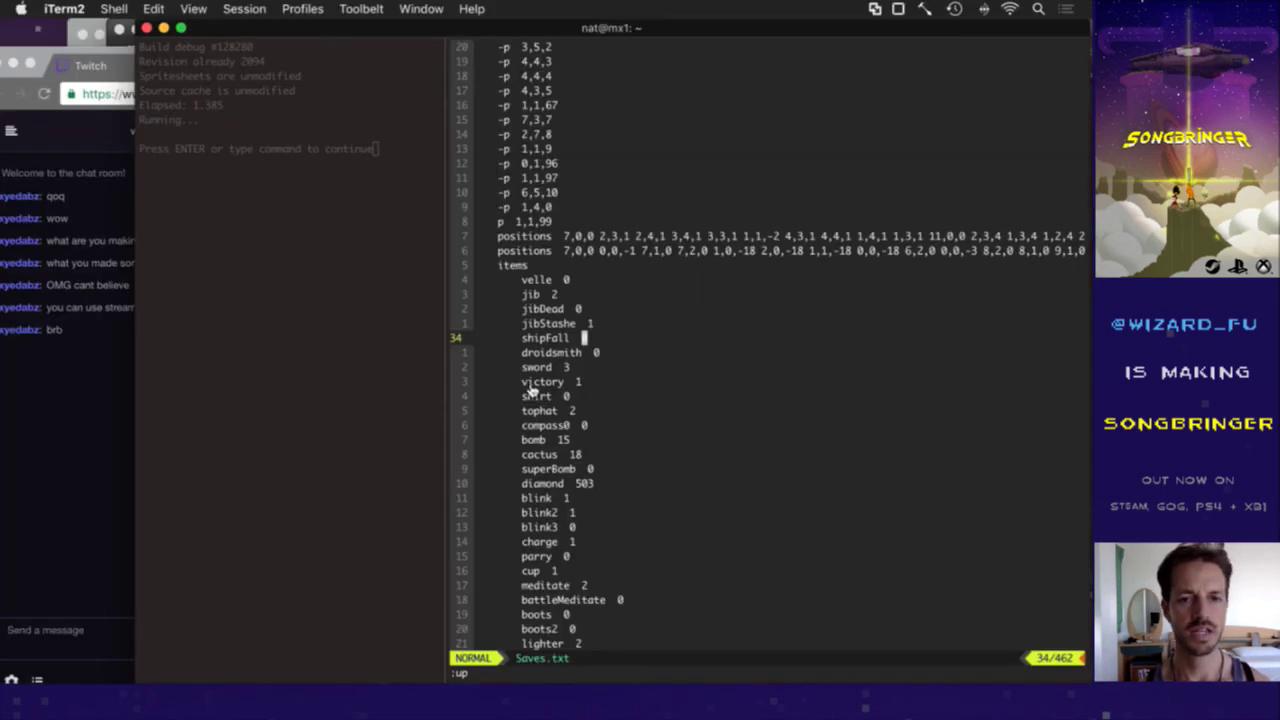
# Step: Switch to Photoshop and duplicate the Layer 4 copy 2 arms from JibDieStashe.psd into JibFlashStashe.psd
pyautogui.press('super+Tab')
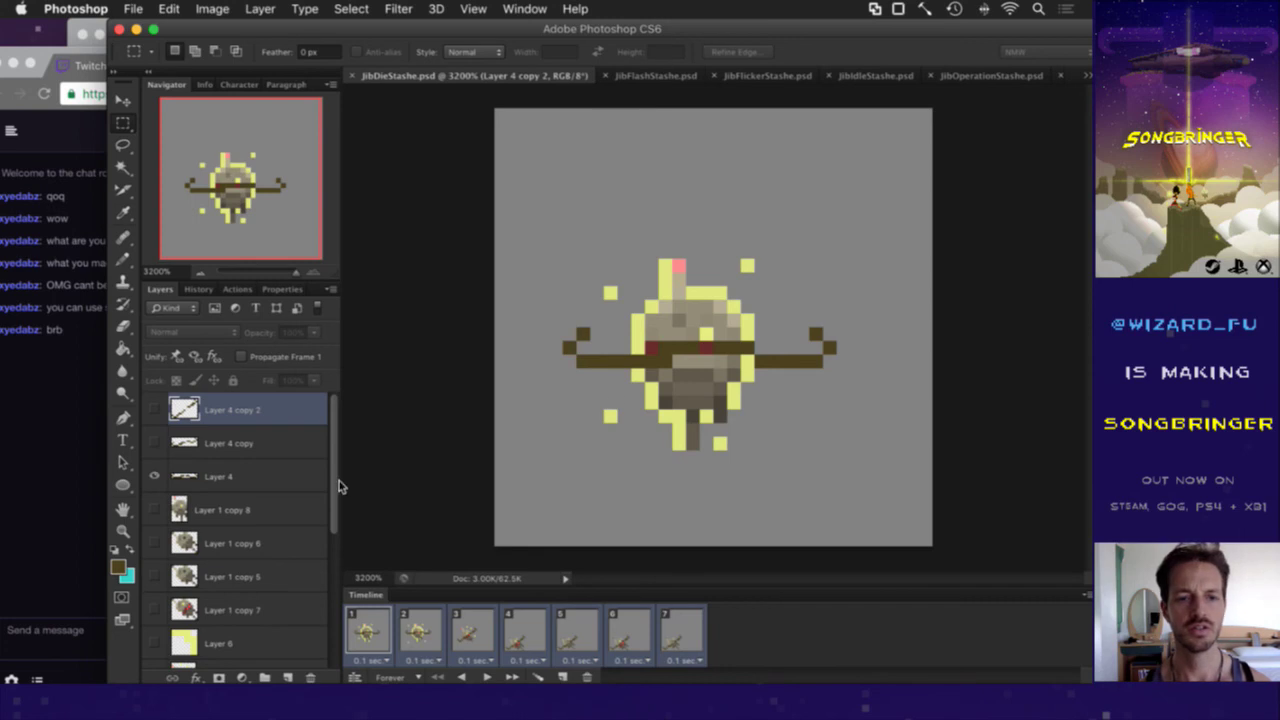
pyautogui.rightClick(258, 415)
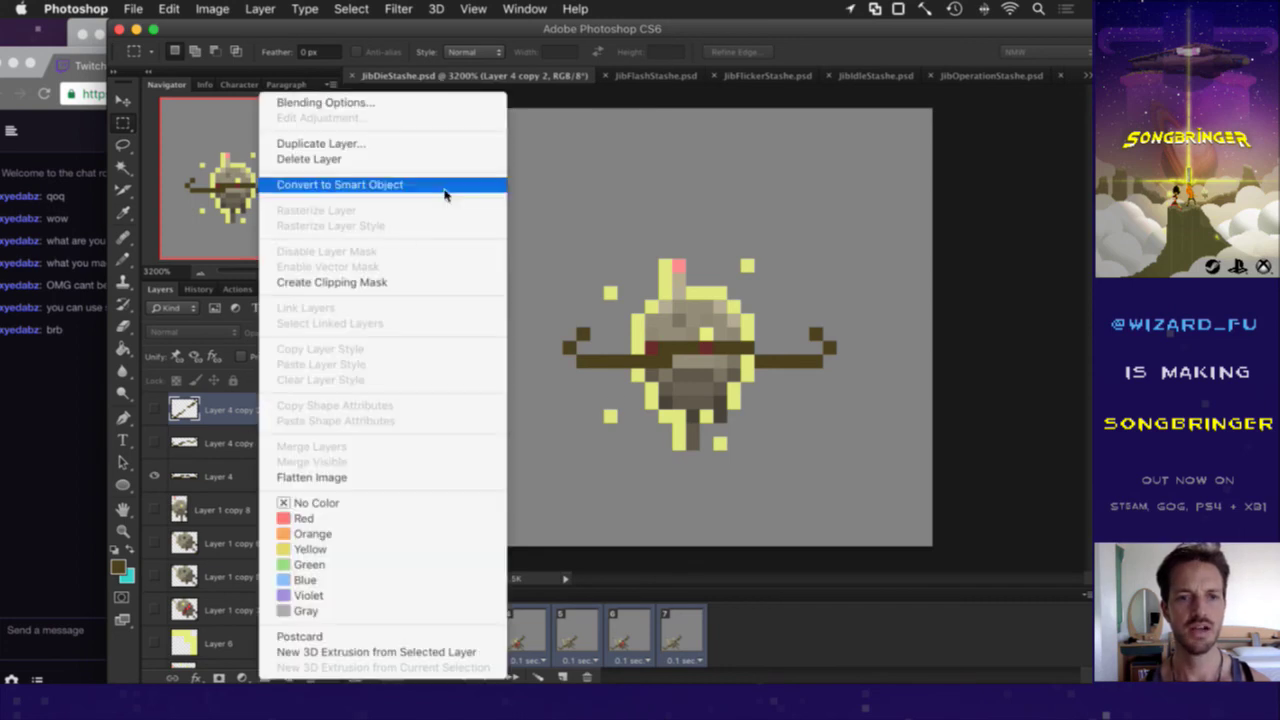
pyautogui.click(414, 143)
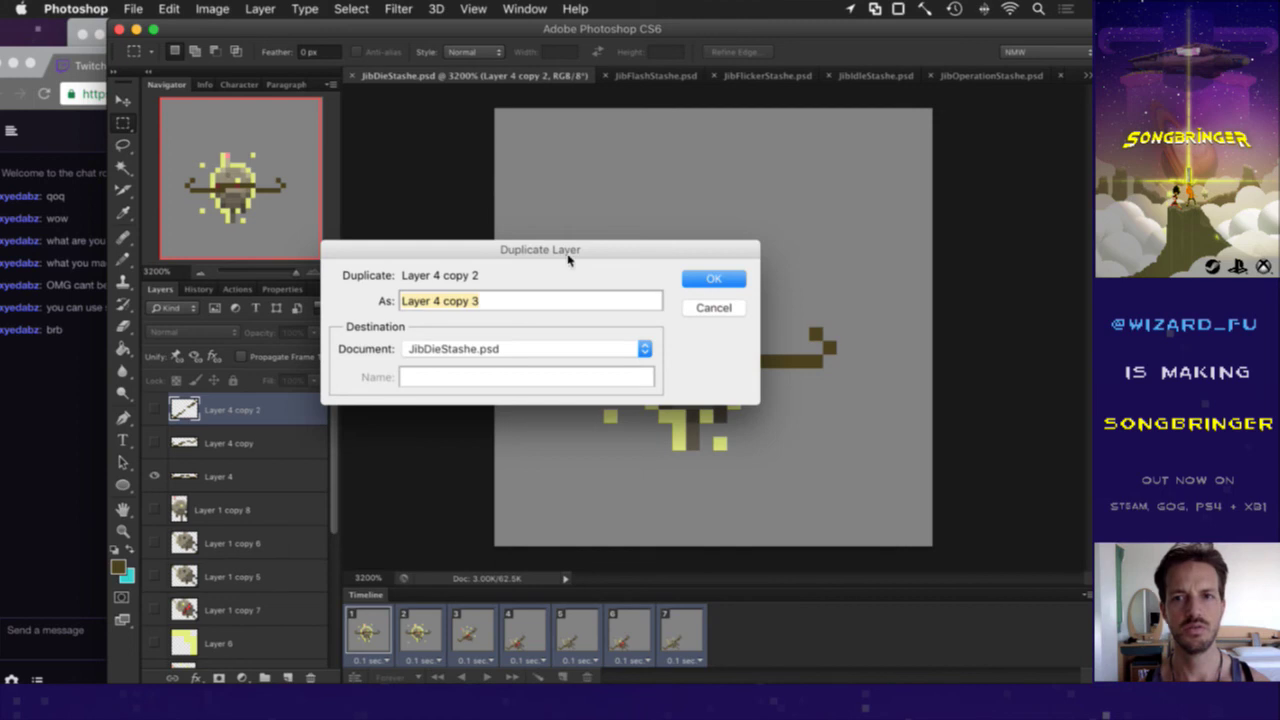
pyautogui.click(600, 349)
pyautogui.click(592, 367)
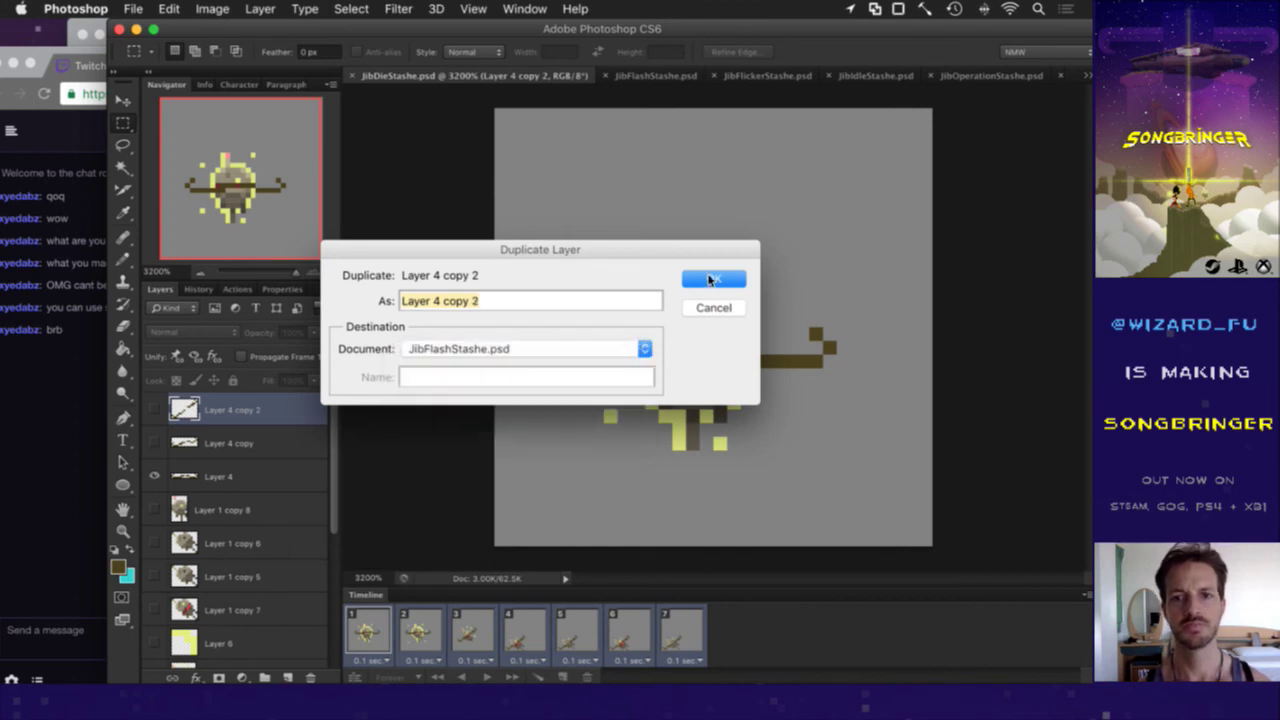
pyautogui.press('Return')
# Step: Duplicate the Layer 4 copy 2 arms into JibFlickerStashe.psd as Layer 4 copy 3
pyautogui.rightClick(241, 416)
pyautogui.click(305, 144)
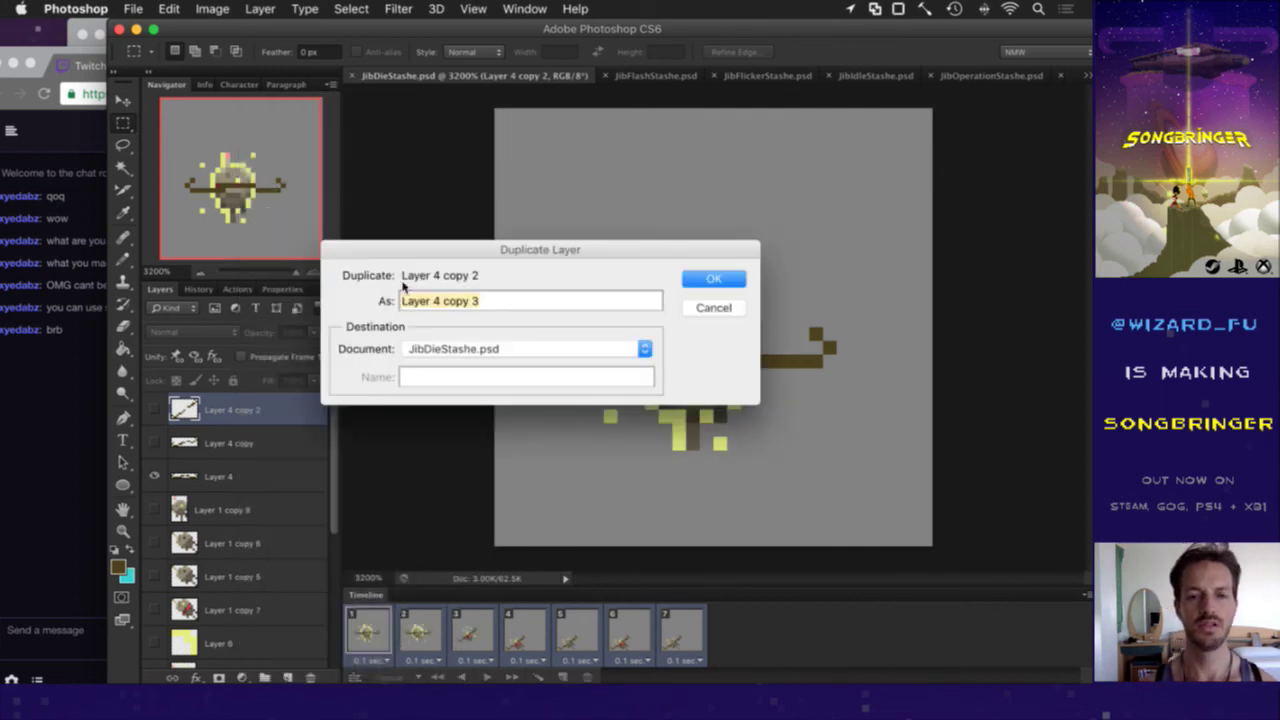
pyautogui.click(445, 352)
pyautogui.click(452, 379)
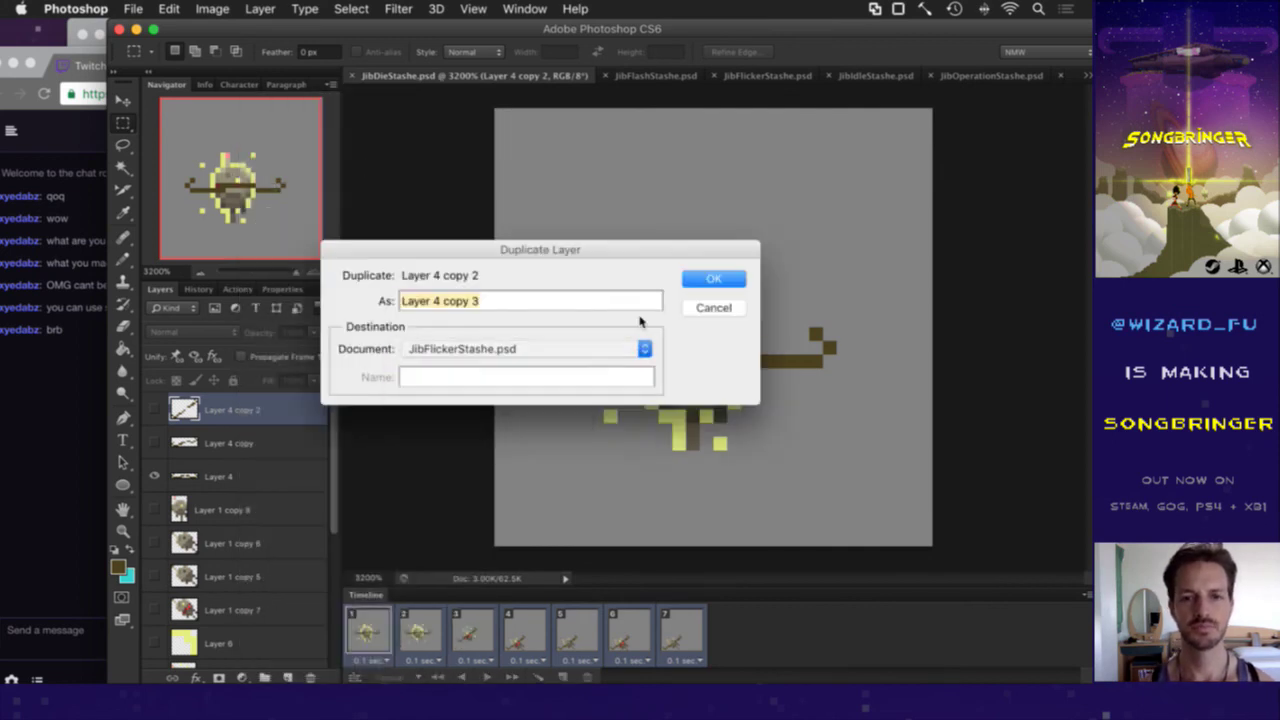
pyautogui.press('Return')
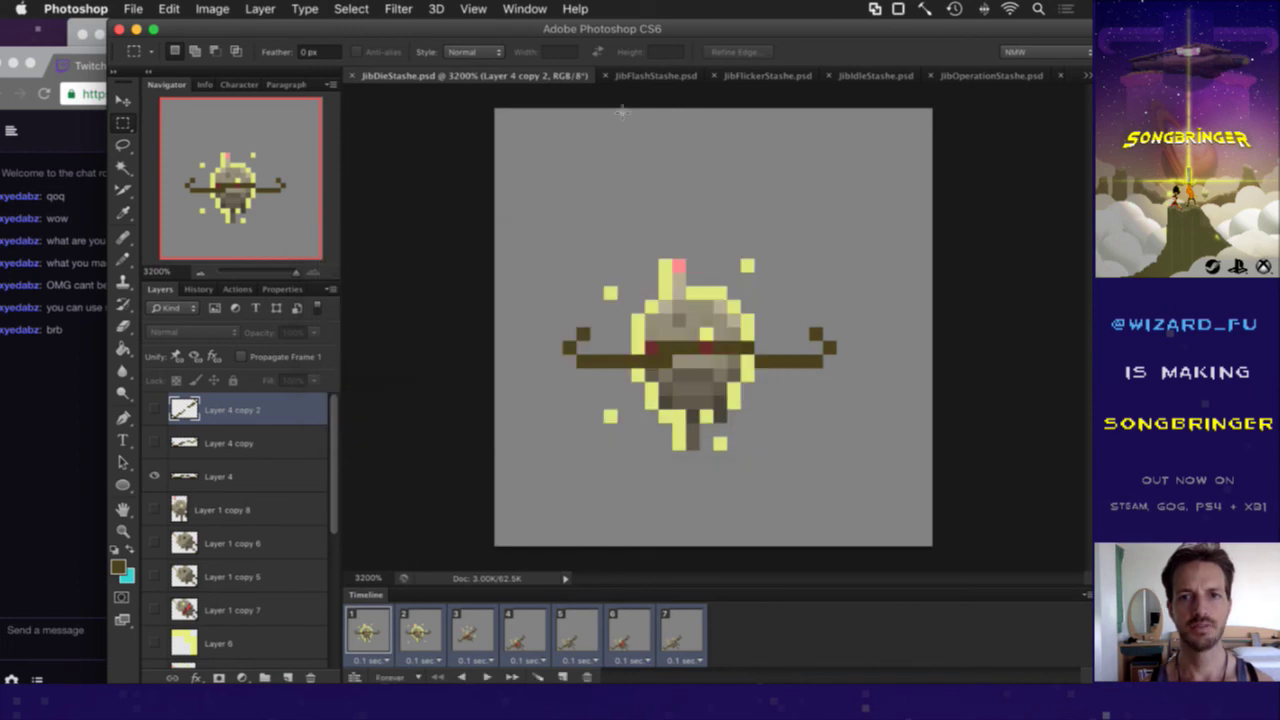
# Step: In JibFlashStashe.psd, show the Layer 4 copy 2 arms and the Color Fill 1 background in both frames
pyautogui.click(650, 77)
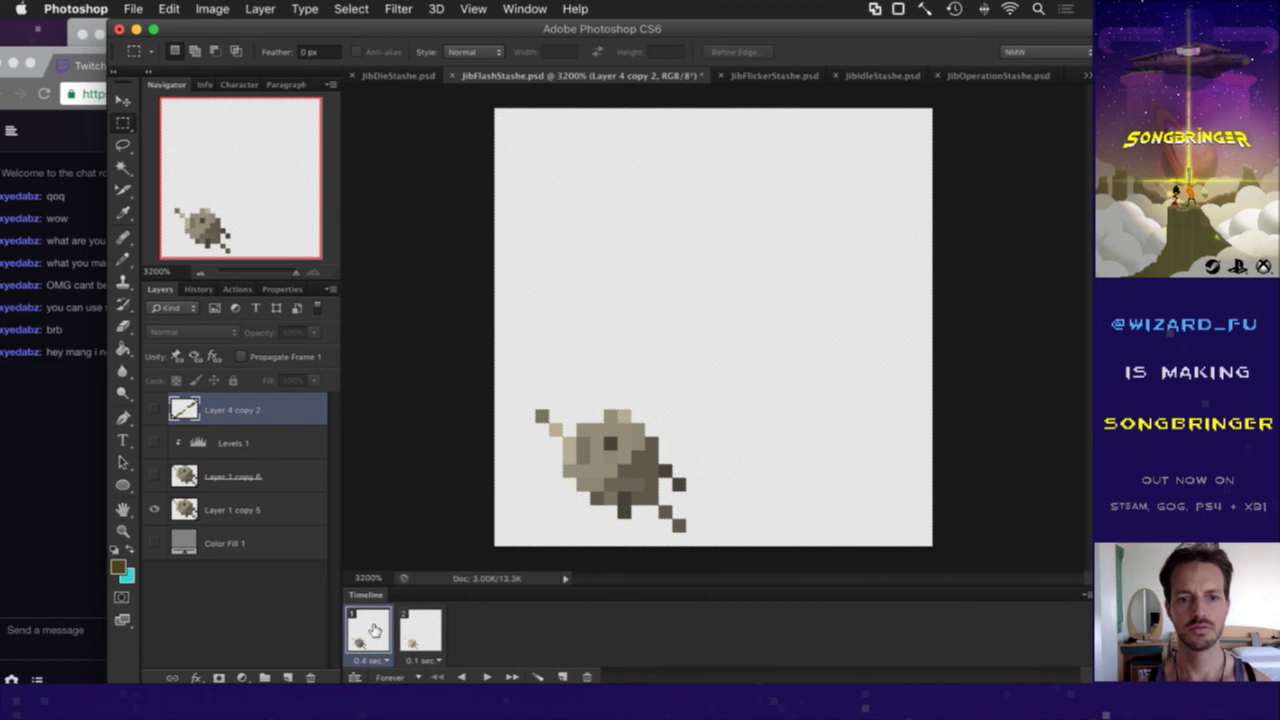
pyautogui.click(409, 624)
pyautogui.click(367, 634)
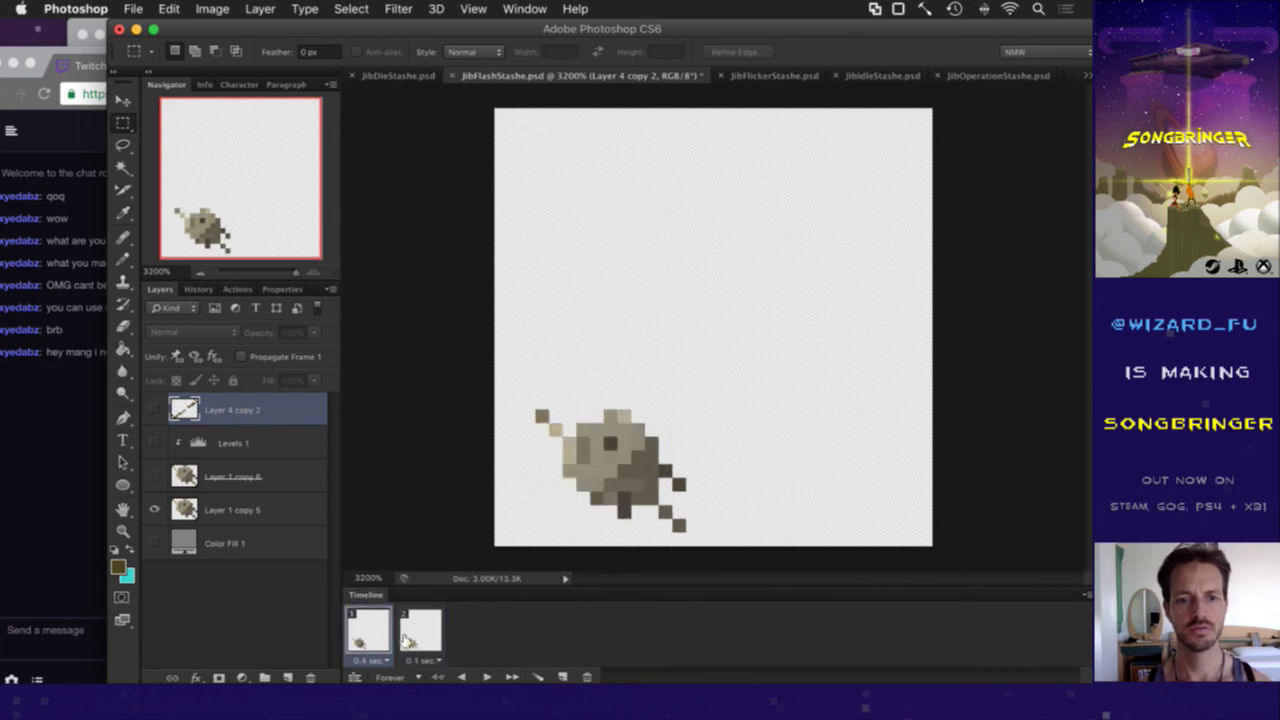
pyautogui.click(155, 410)
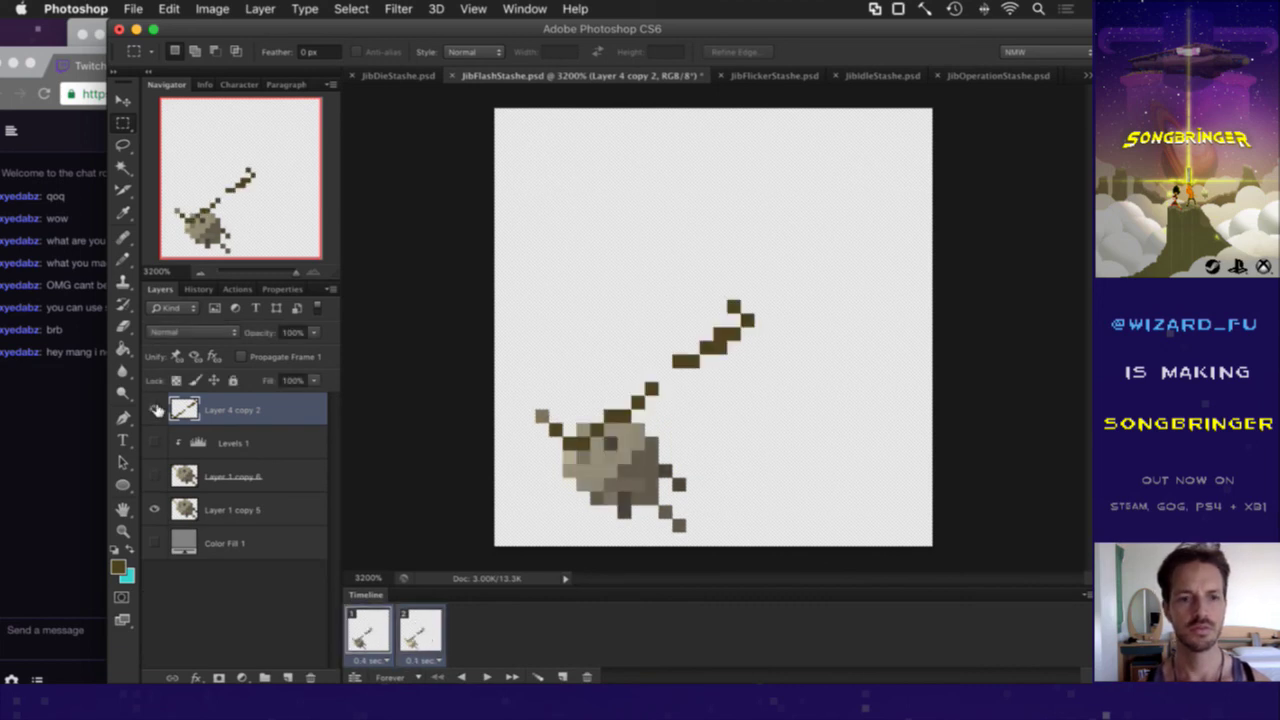
pyautogui.click(155, 542)
# Step: Move the Layer 4 copy 2 arms 3 px left and 6 px down onto Jib's body in both frames
pyautogui.press('v')
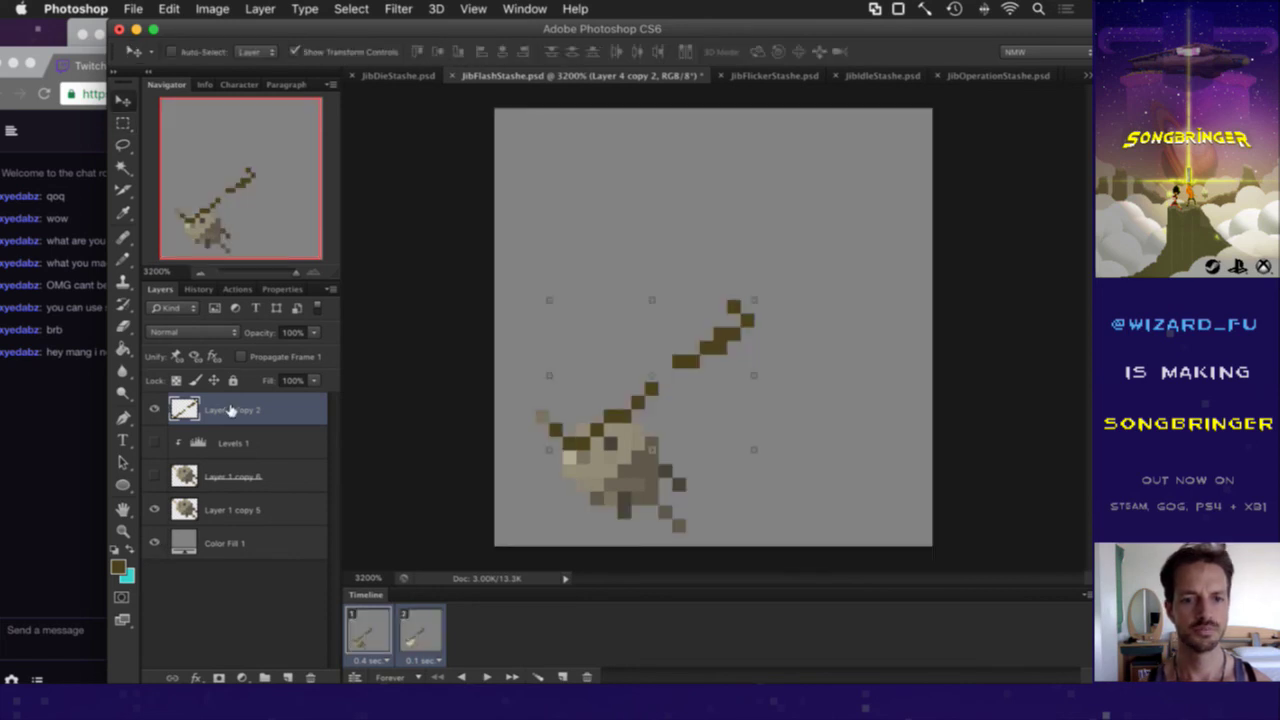
pyautogui.press('Left')
pyautogui.press('Down')
pyautogui.press('Down')
pyautogui.press('Down')
pyautogui.press('Left')
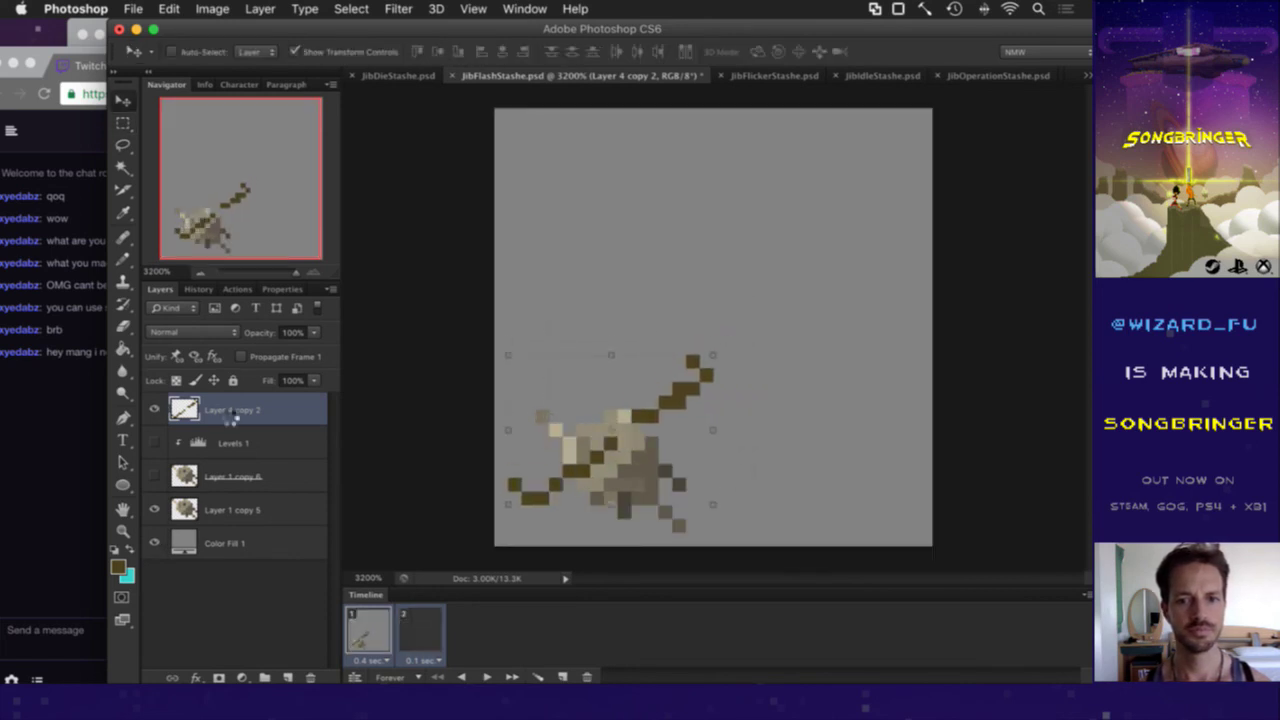
pyautogui.press('Down')
pyautogui.press('Down')
pyautogui.press('Down')
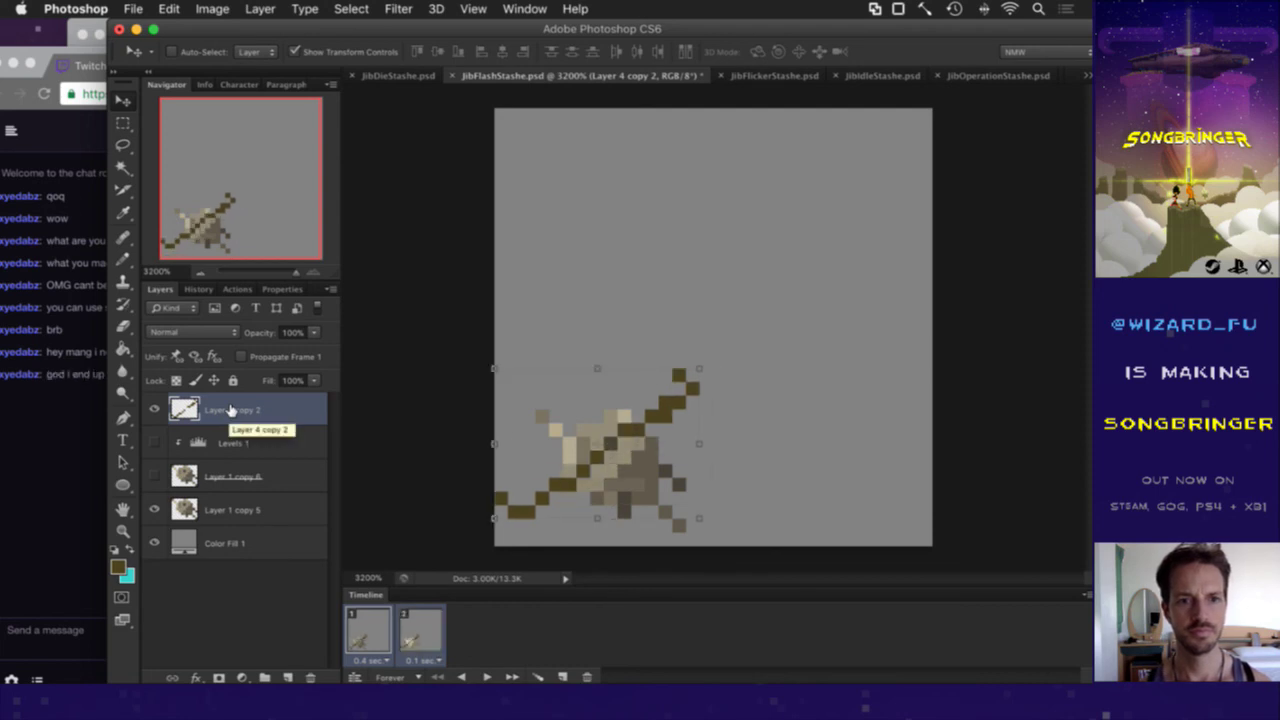
pyautogui.press('m')
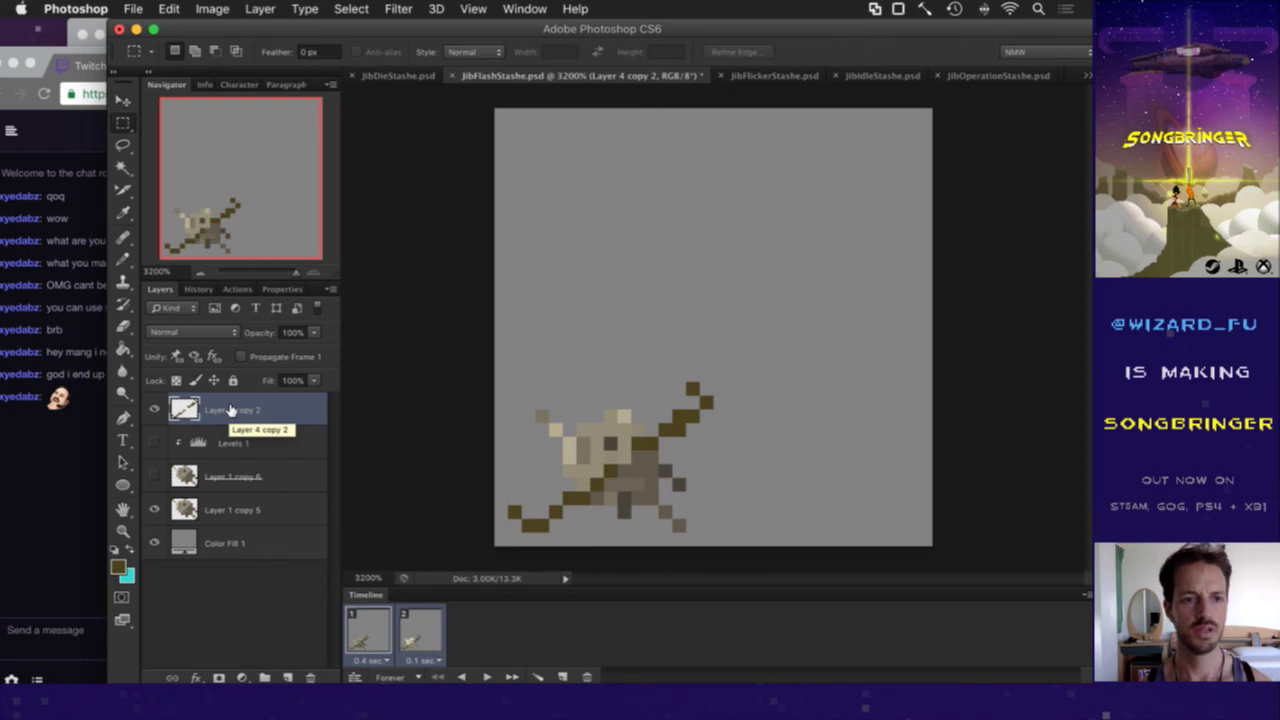
# Step: Switch to Chrome and read the latest messages in the Twitch chat
pyautogui.click(45, 480)
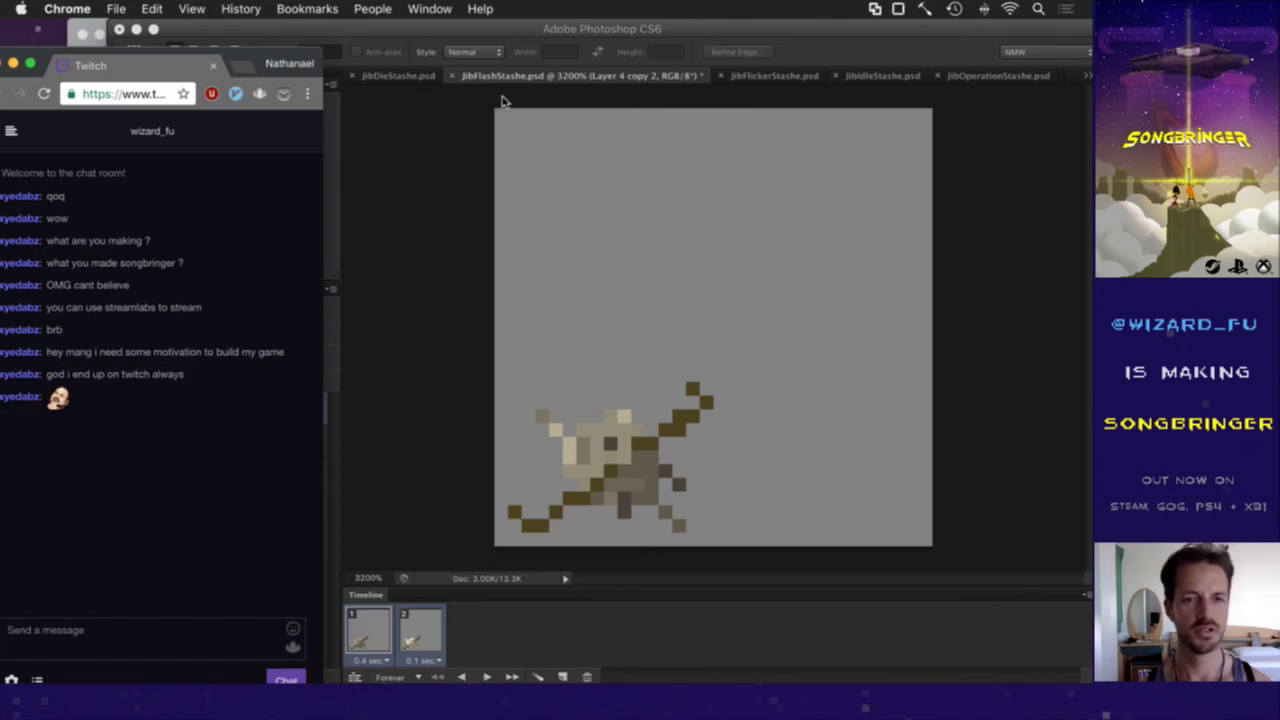
pyautogui.click(556, 28)
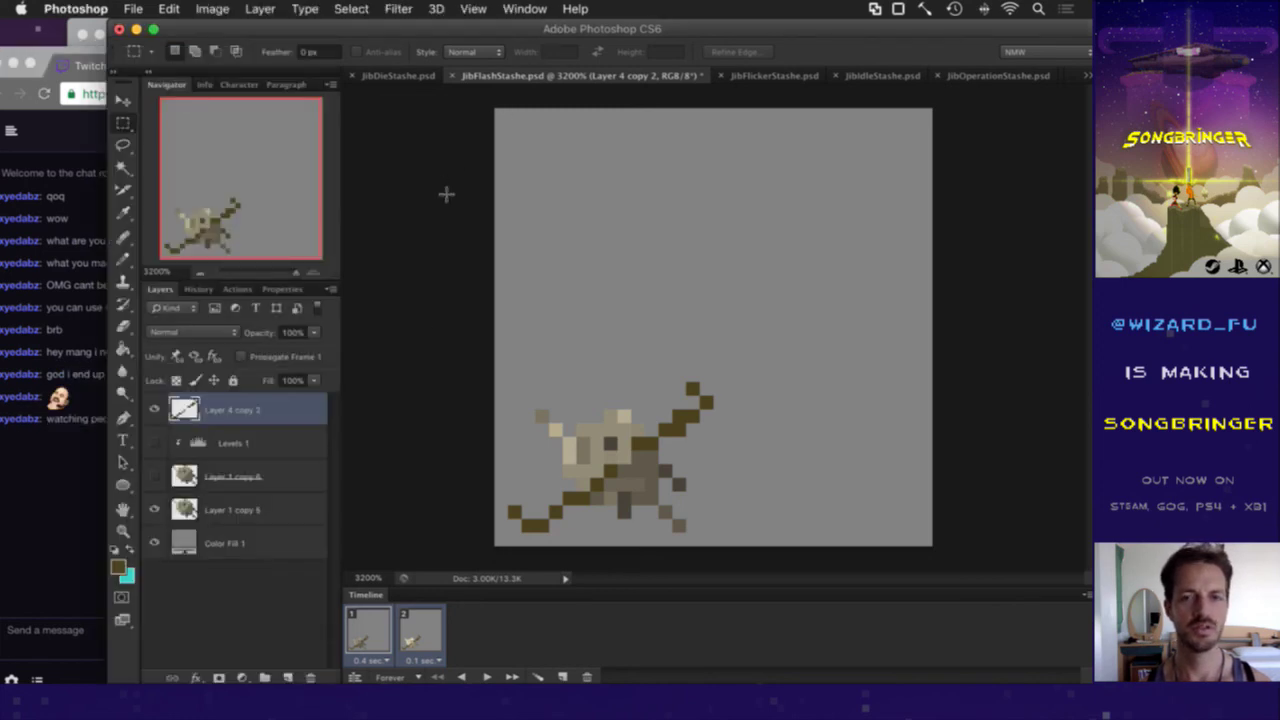
pyautogui.click(84, 514)
pyautogui.moveTo(87, 425); pyautogui.dragTo(201, 425)
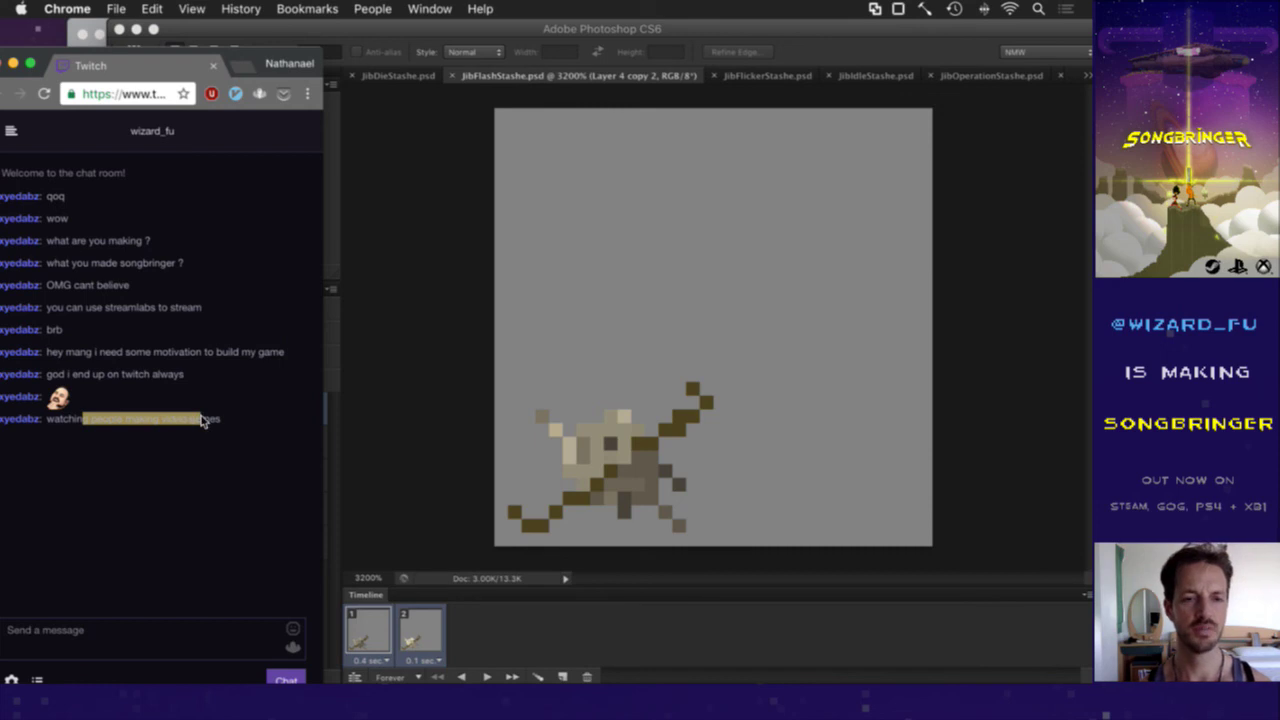
pyautogui.click(194, 474)
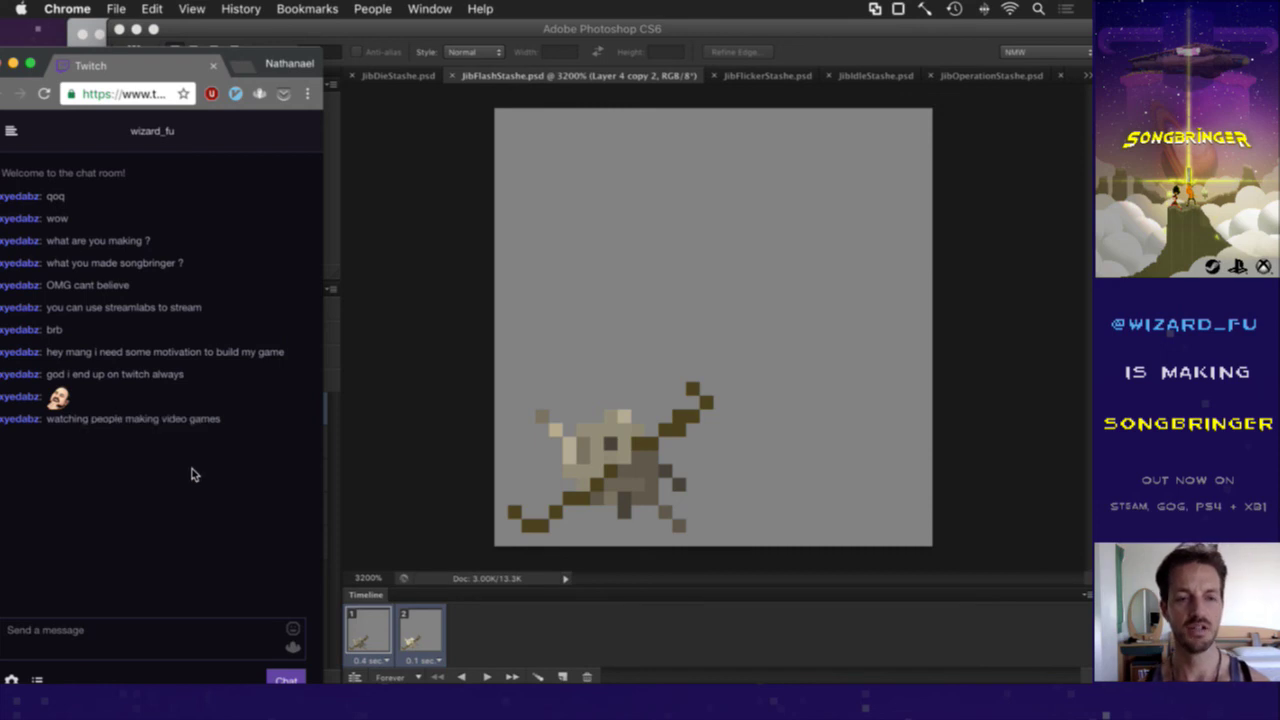
# Step: Switch back to Photoshop and compare the two animation frames of JibFlashStashe.psd
pyautogui.click(420, 426)
pyautogui.click(420, 628)
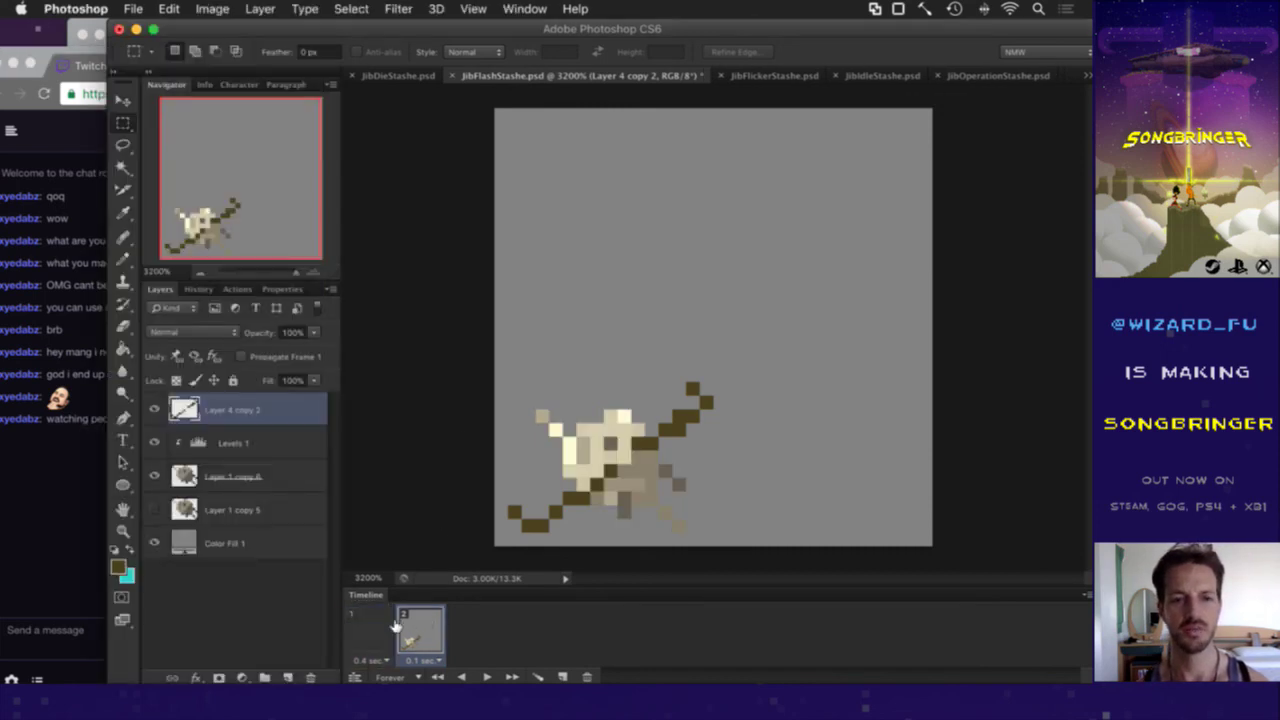
pyautogui.click(386, 625)
pyautogui.click(406, 636)
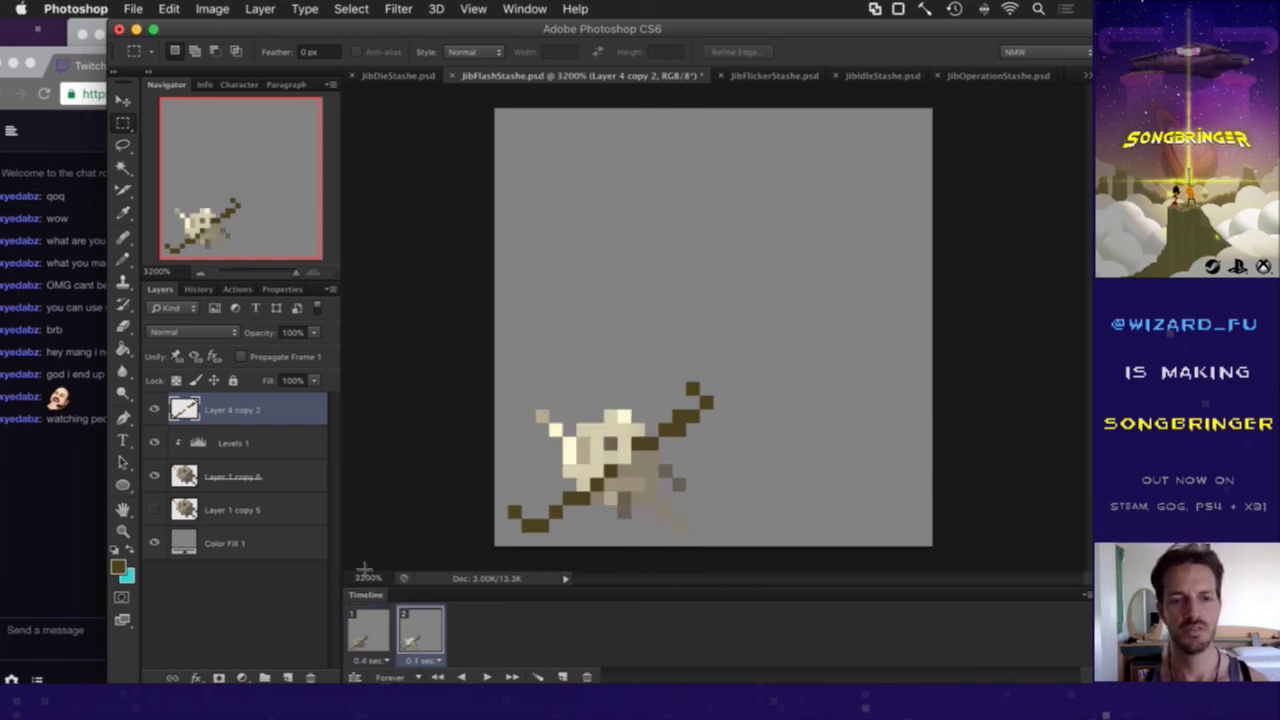
pyautogui.click(368, 618)
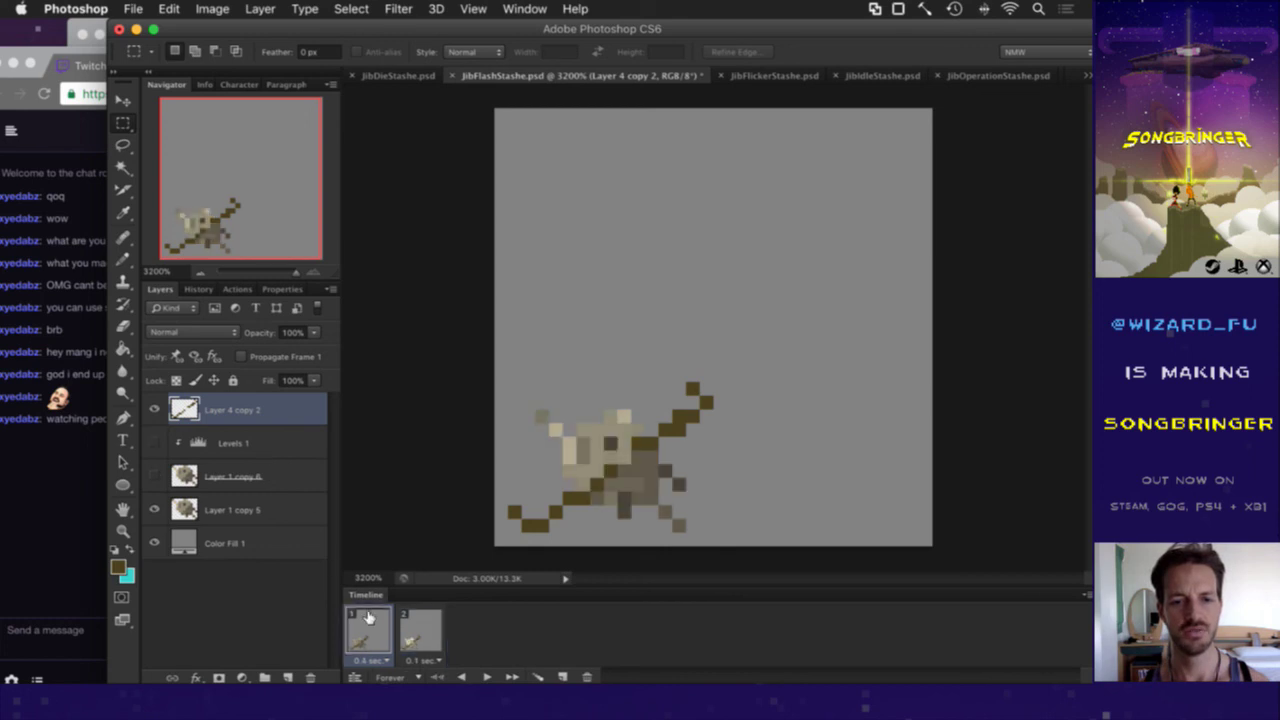
pyautogui.click(424, 628)
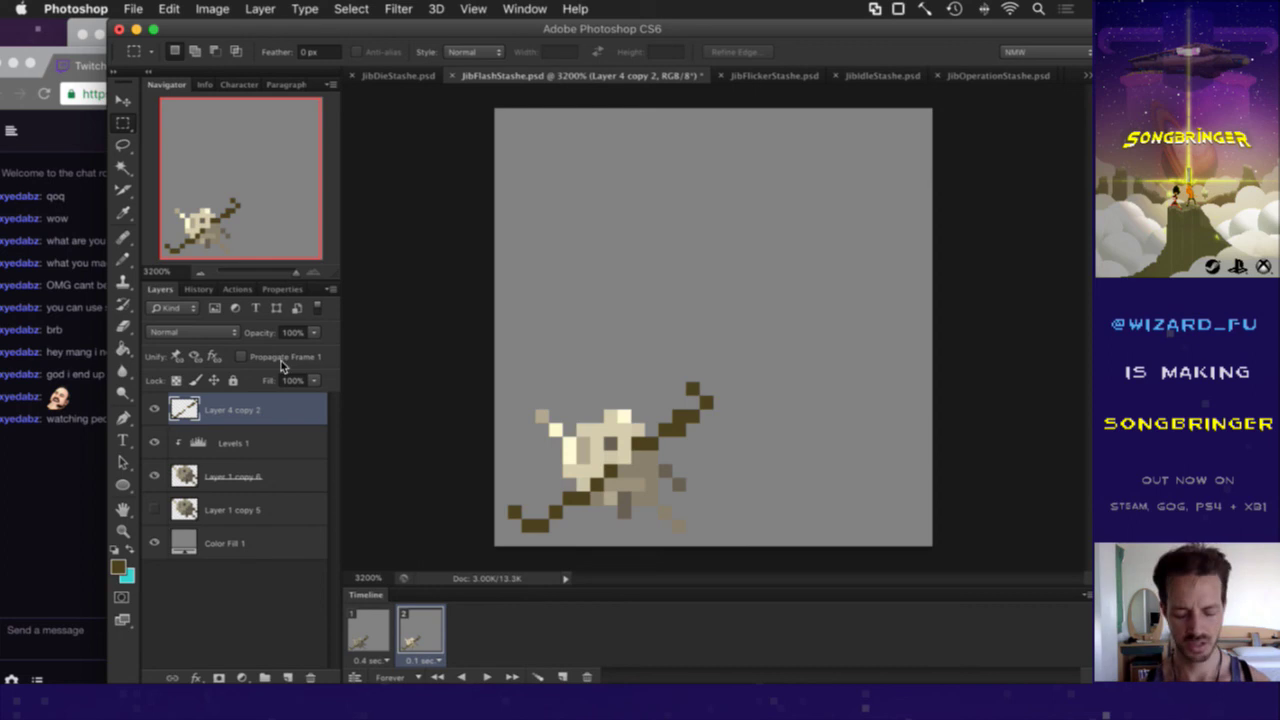
# Step: Set the Layer 4 copy 2 arms to 80% opacity in frame 2 of JibFlashStashe.psd and recheck both frames
pyautogui.press('8')
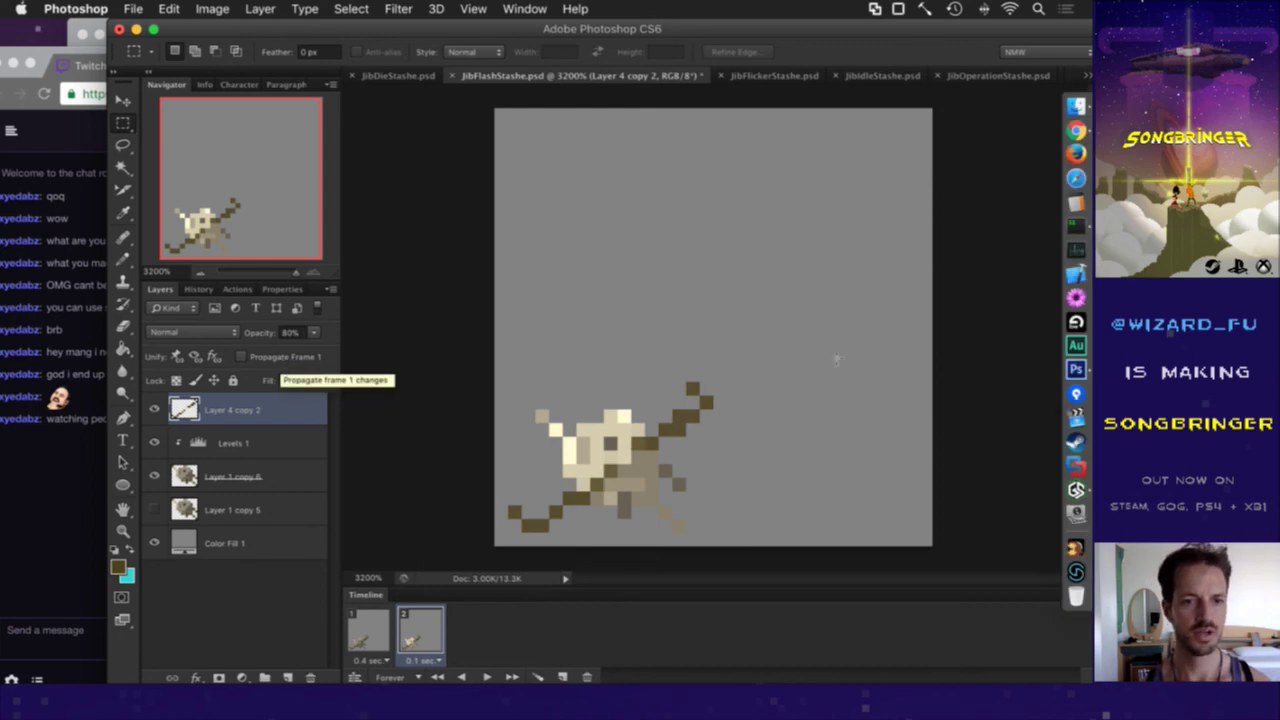
pyautogui.press('F4')
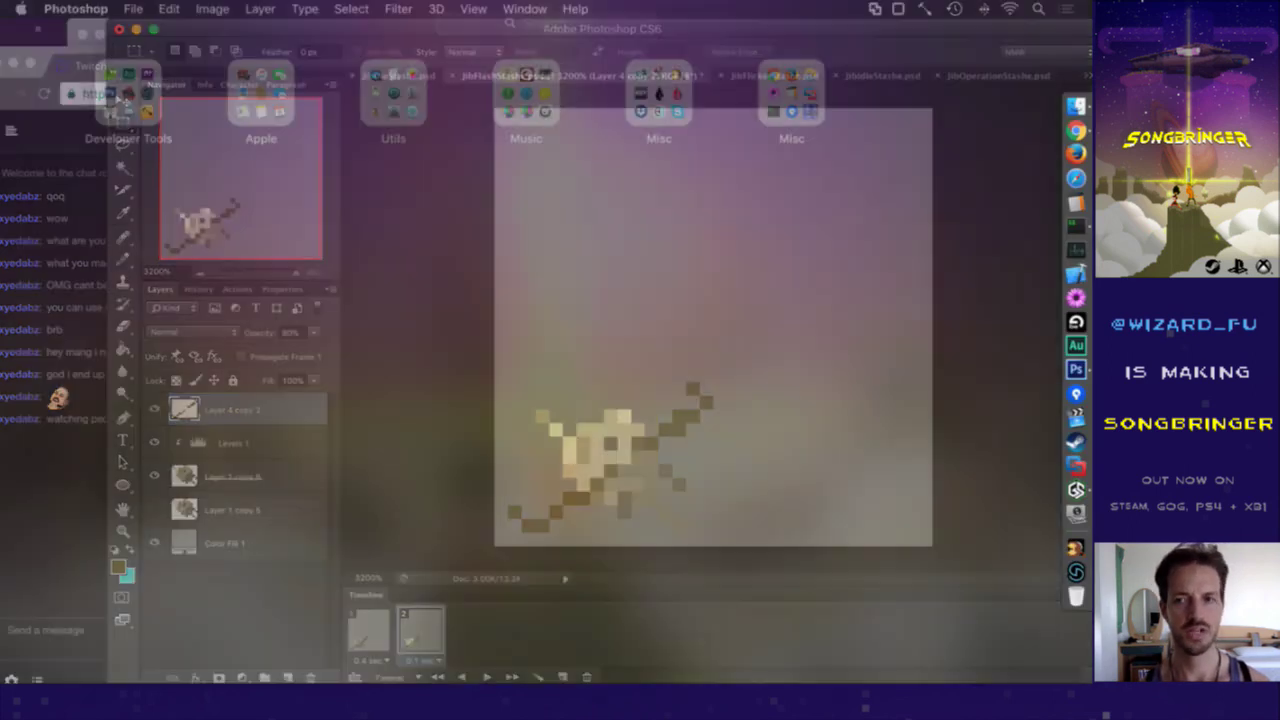
pyautogui.click(1027, 410)
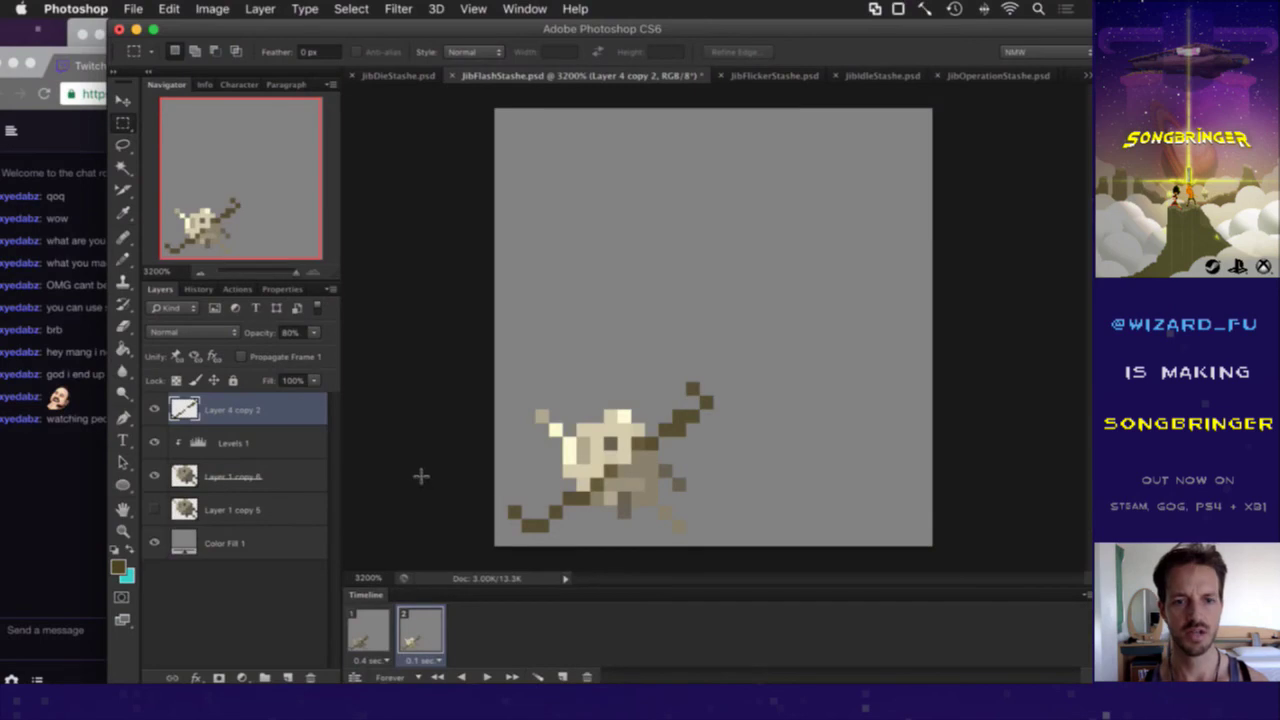
pyautogui.click(376, 630)
pyautogui.click(422, 626)
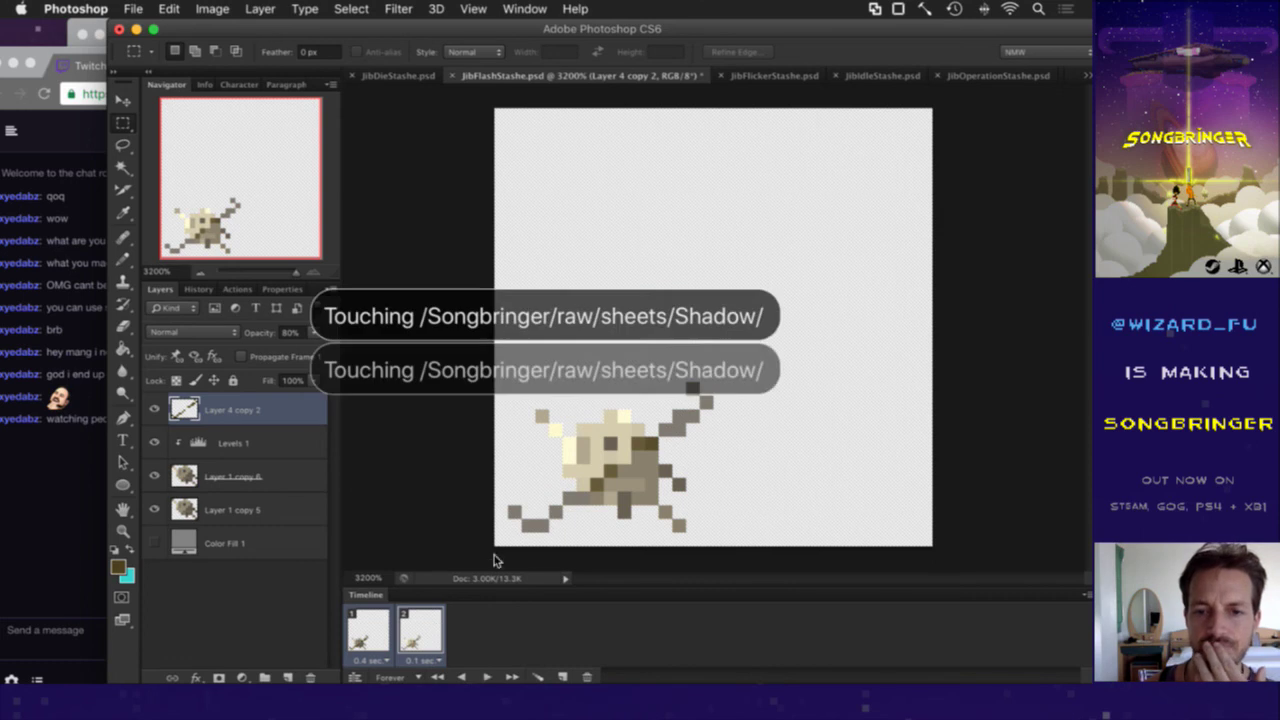
# Step: In JibFlickerStashe.psd, show the Layer 4 copy 2 arms in both frames
pyautogui.click(737, 78)
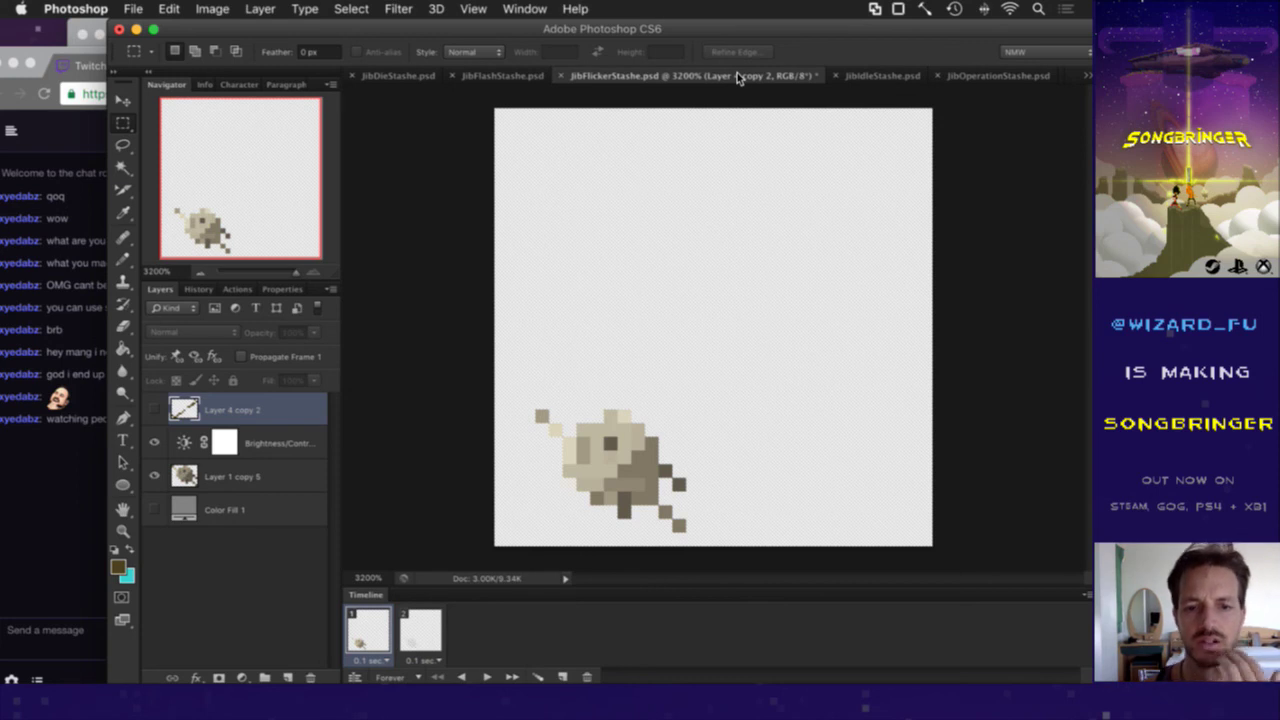
pyautogui.keyDown('shift'); pyautogui.click(421, 641); pyautogui.keyUp('shift')
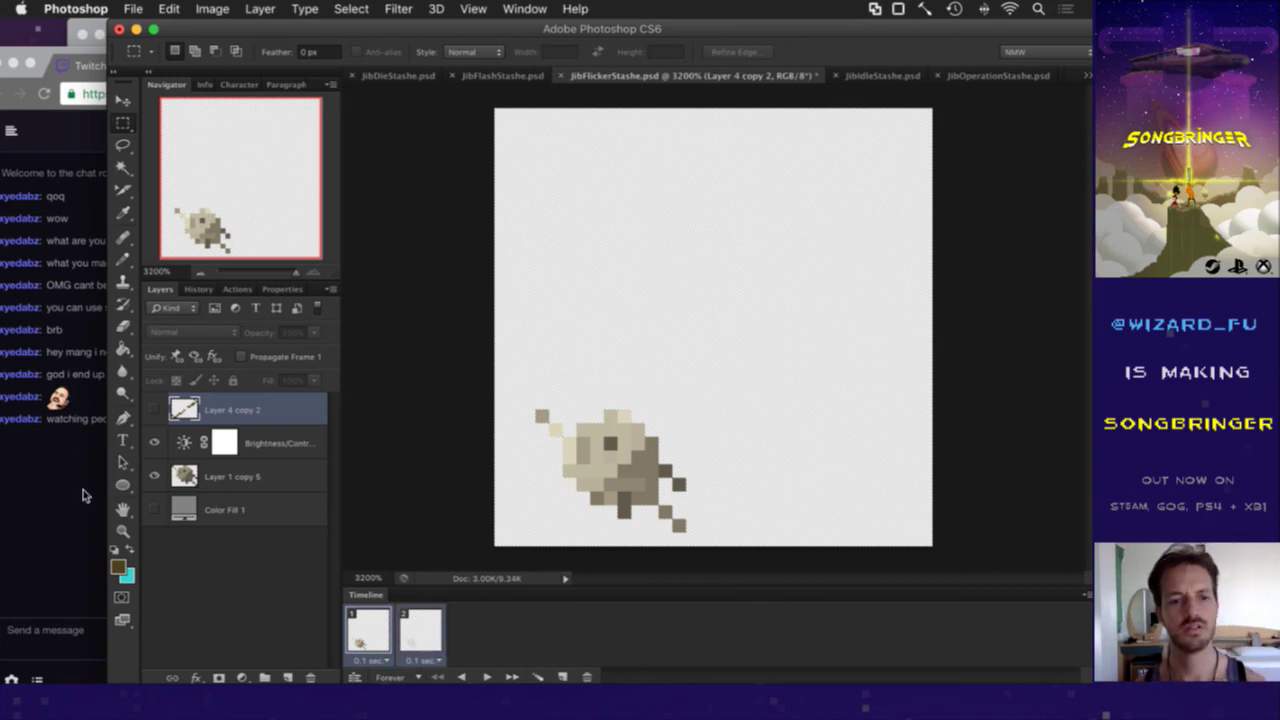
pyautogui.click(154, 410)
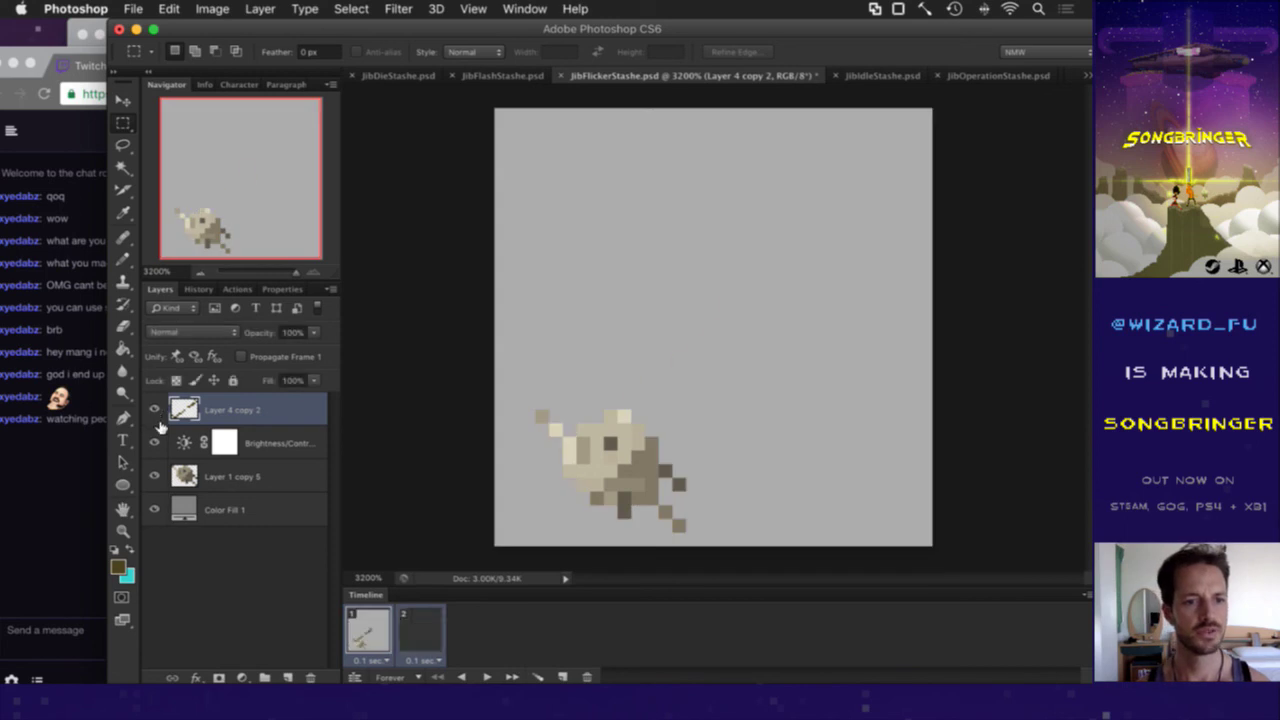
# Step: Move the Layer 4 copy 2 arms 3 px left and 6 px down onto Jib's body in both flicker frames
pyautogui.press('v')
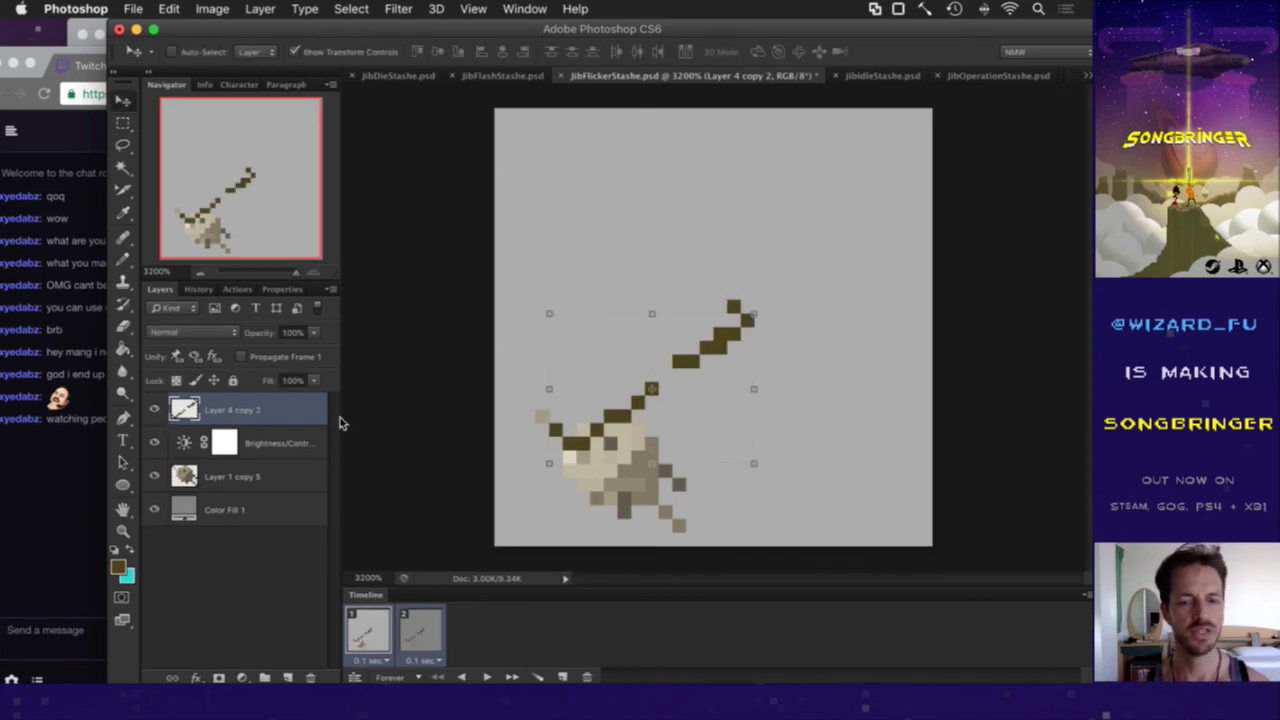
pyautogui.press('Down')
pyautogui.press('Left')
pyautogui.press('Down')
pyautogui.press('Left')
pyautogui.press('Down')
pyautogui.press('Down')
pyautogui.press('Left')
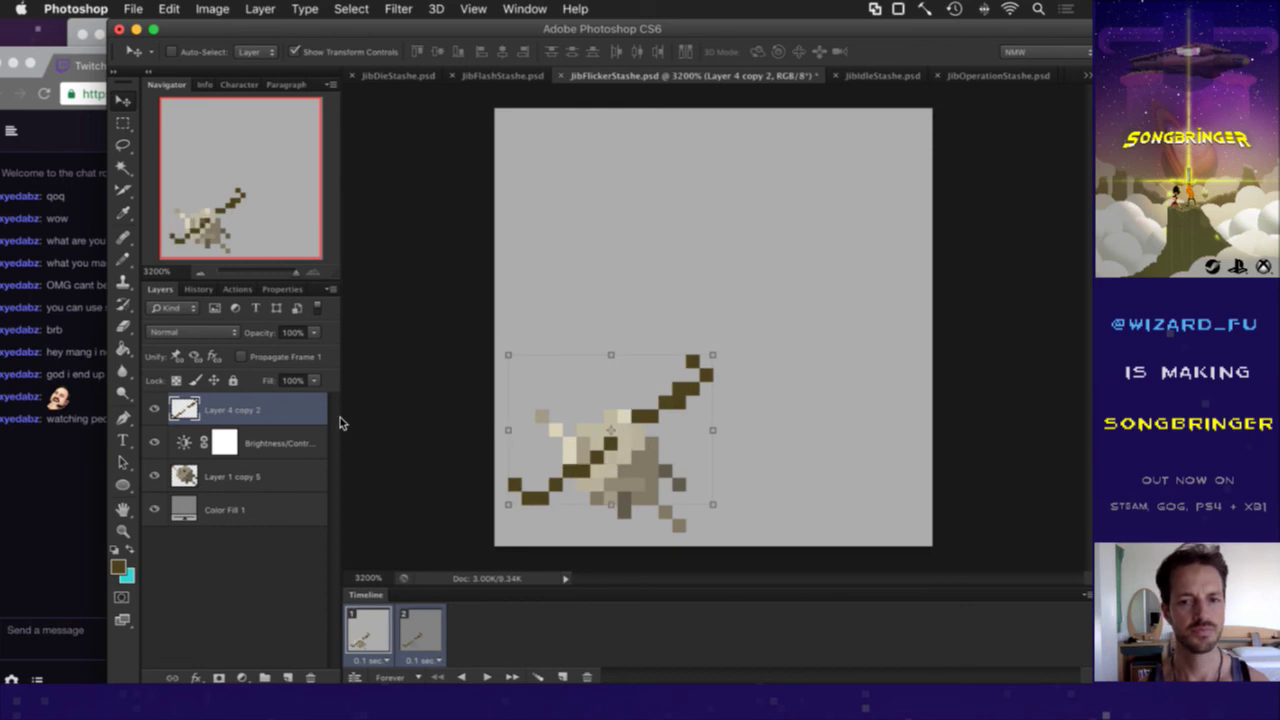
pyautogui.press('Down')
pyautogui.press('Left')
pyautogui.press('Down')
pyautogui.press('Right')
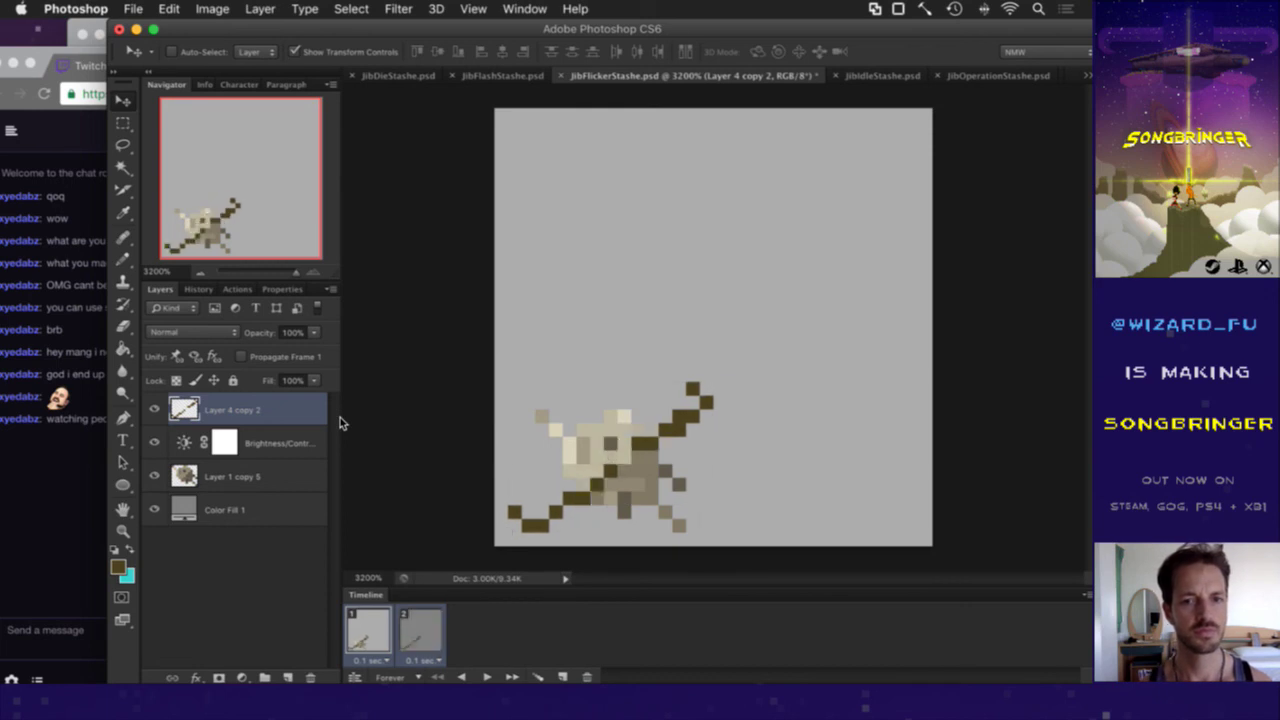
pyautogui.press('m')
# Step: Set the flicker arms' opacity to 80% in frame 1 and 20% in frame 2, matching the faded body
pyautogui.click(377, 634)
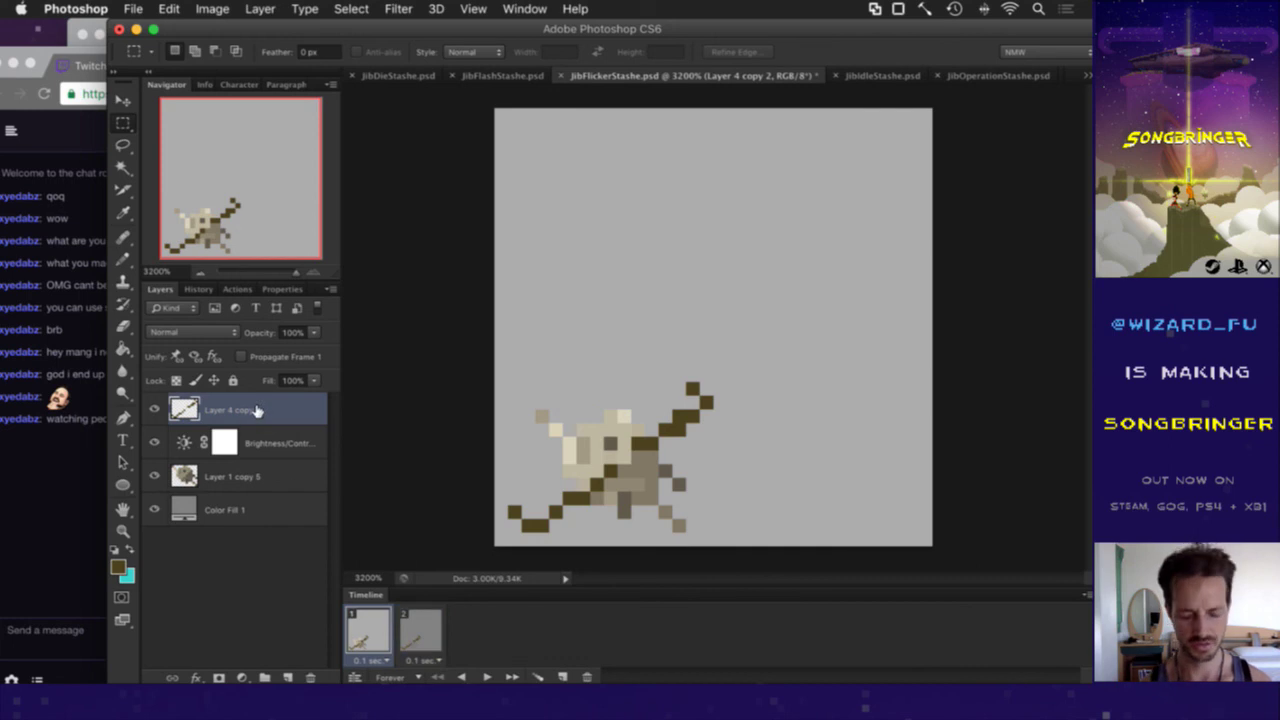
pyautogui.press('8')
pyautogui.click(424, 630)
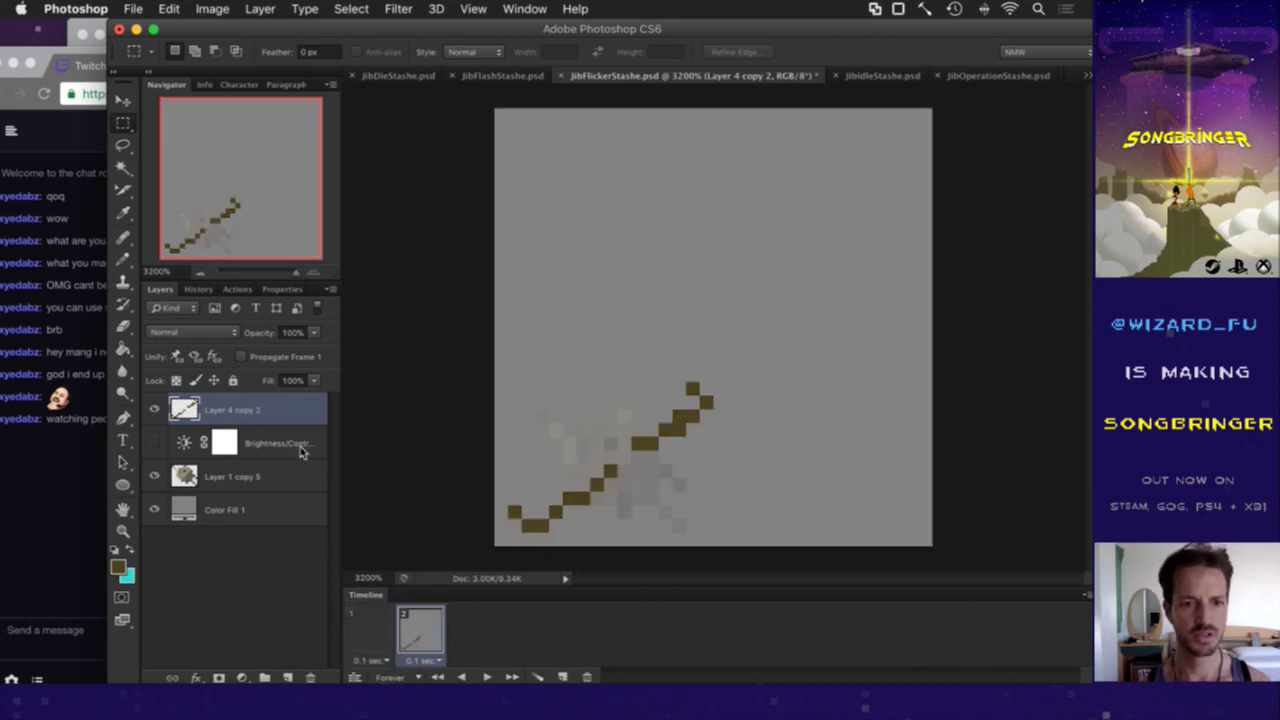
pyautogui.press('8')
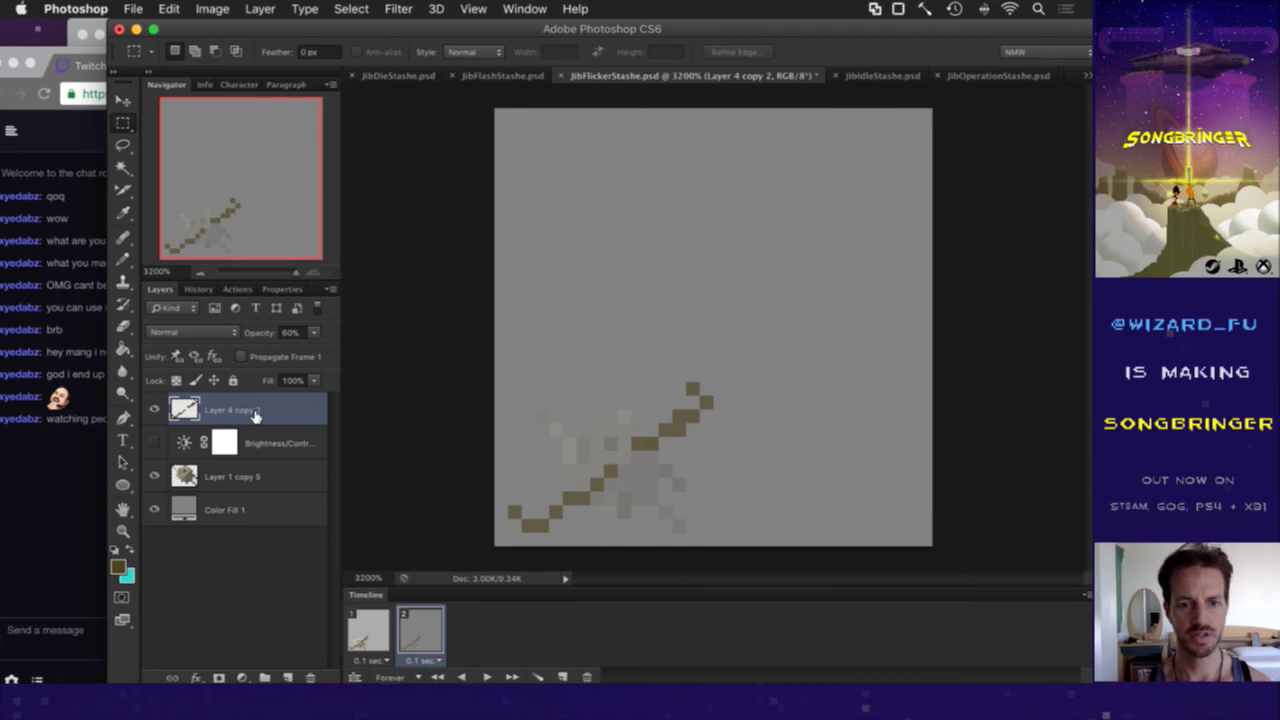
pyautogui.click(221, 475)
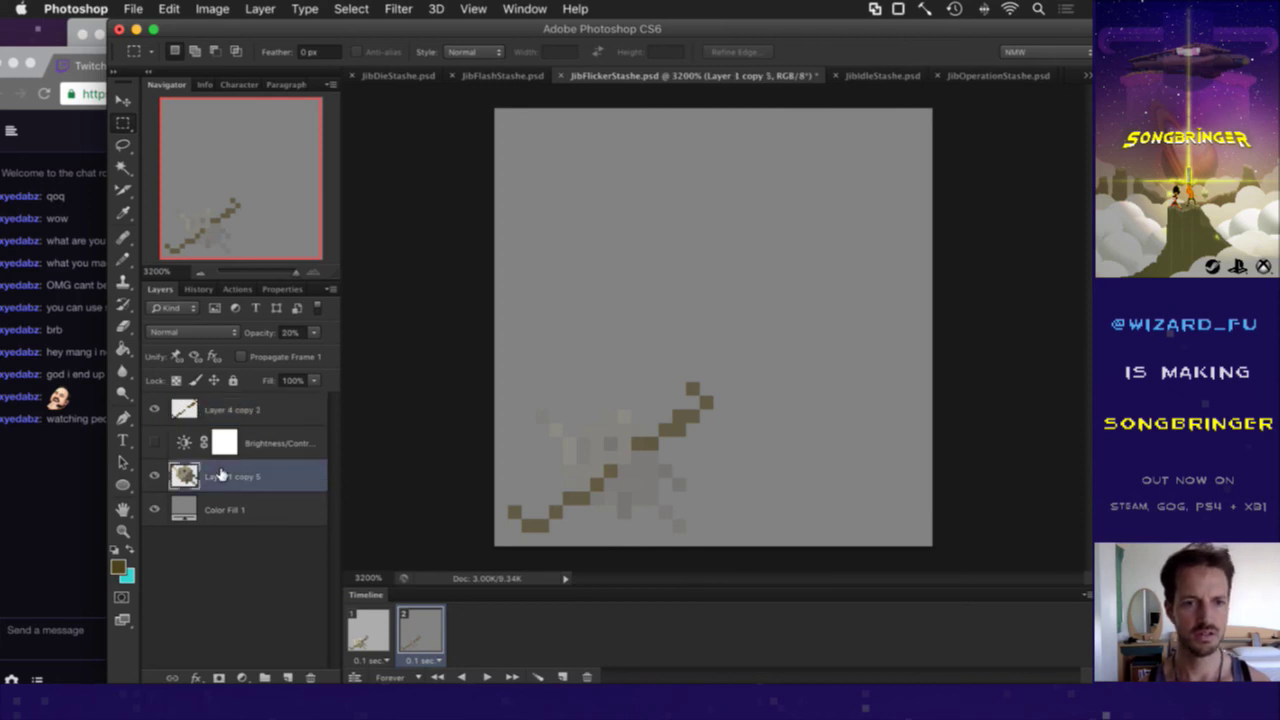
pyautogui.click(218, 412)
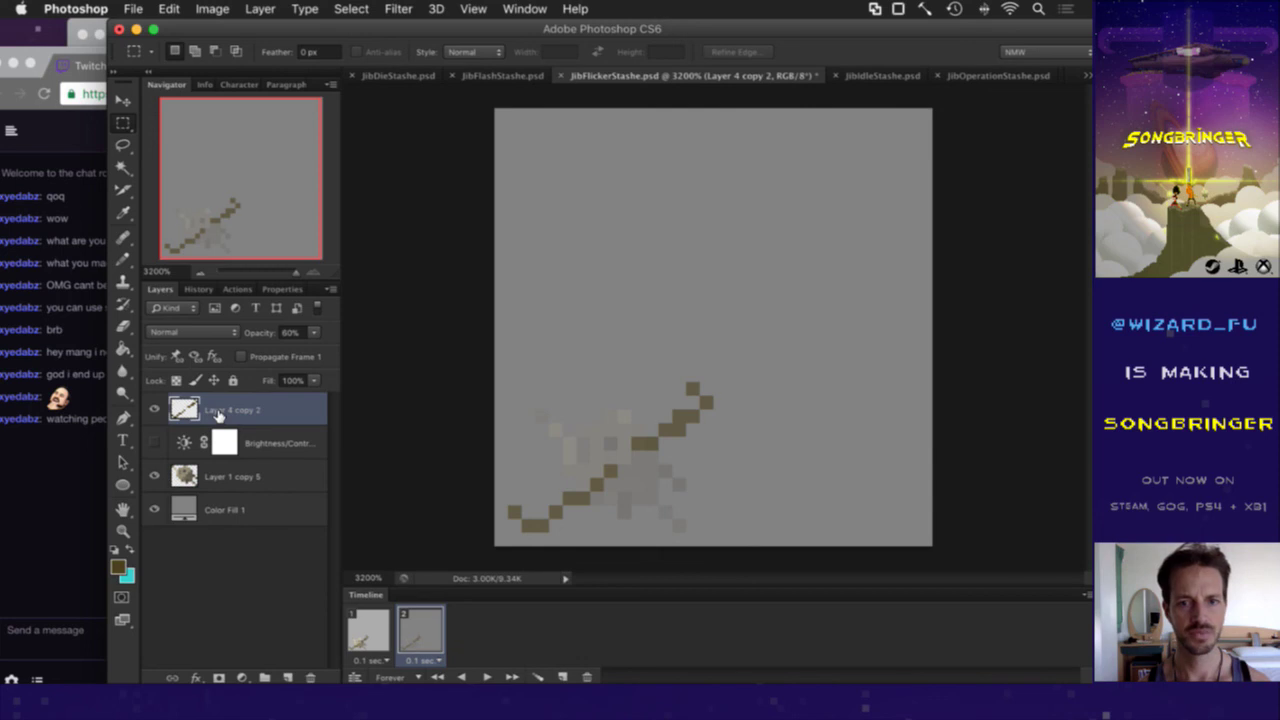
pyautogui.press('2')
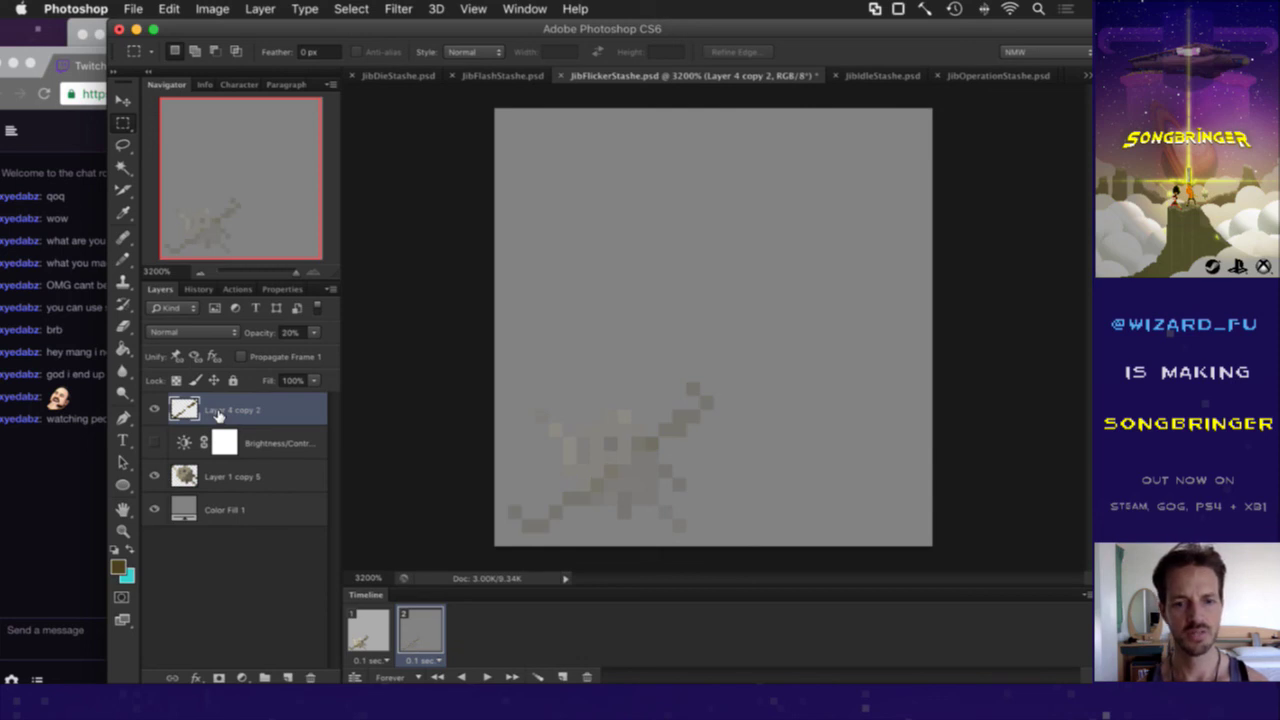
# Step: Save JibFlickerStashe.psd and keep it open
pyautogui.press('super+w')
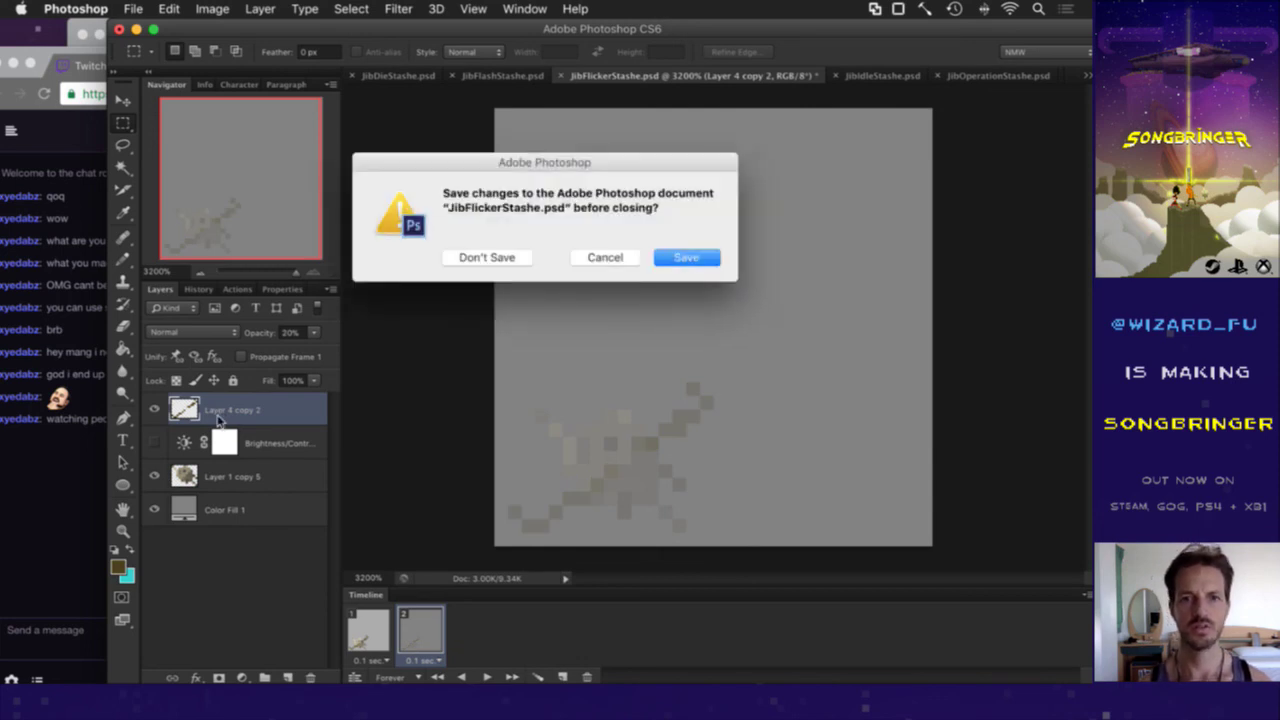
pyautogui.press('Escape')
pyautogui.press('super+s')
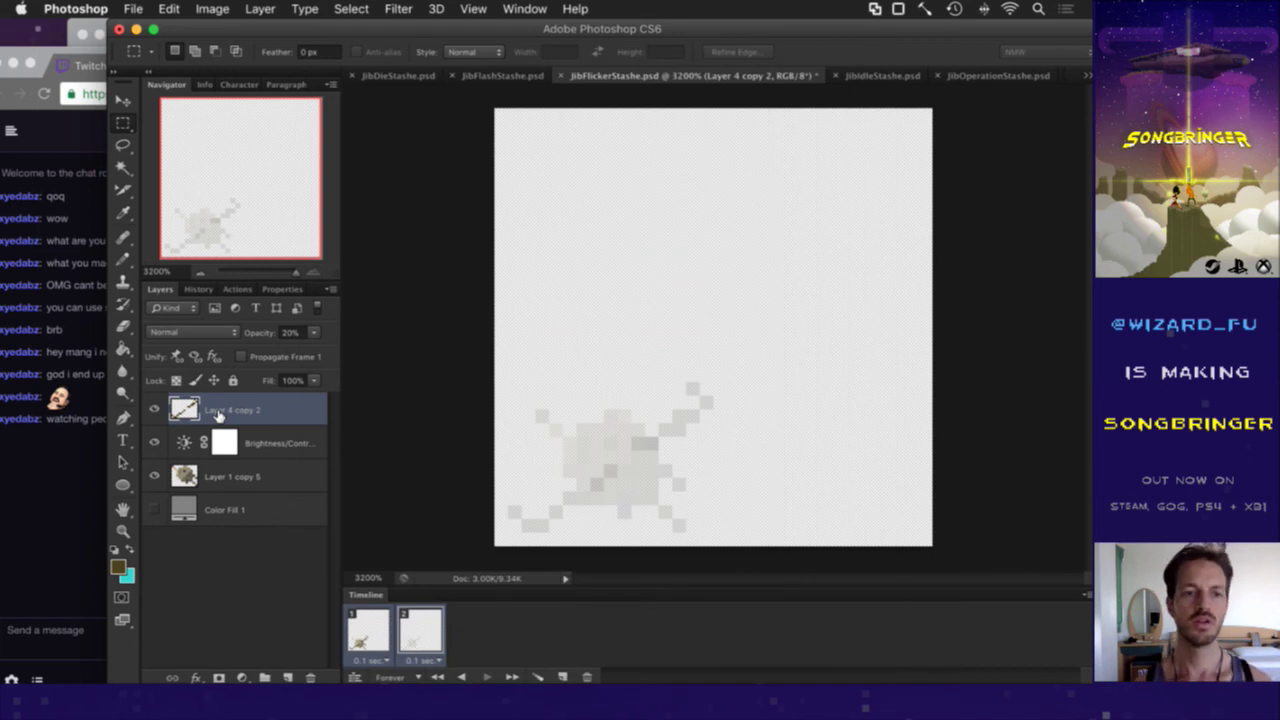
pyautogui.press('super+s')
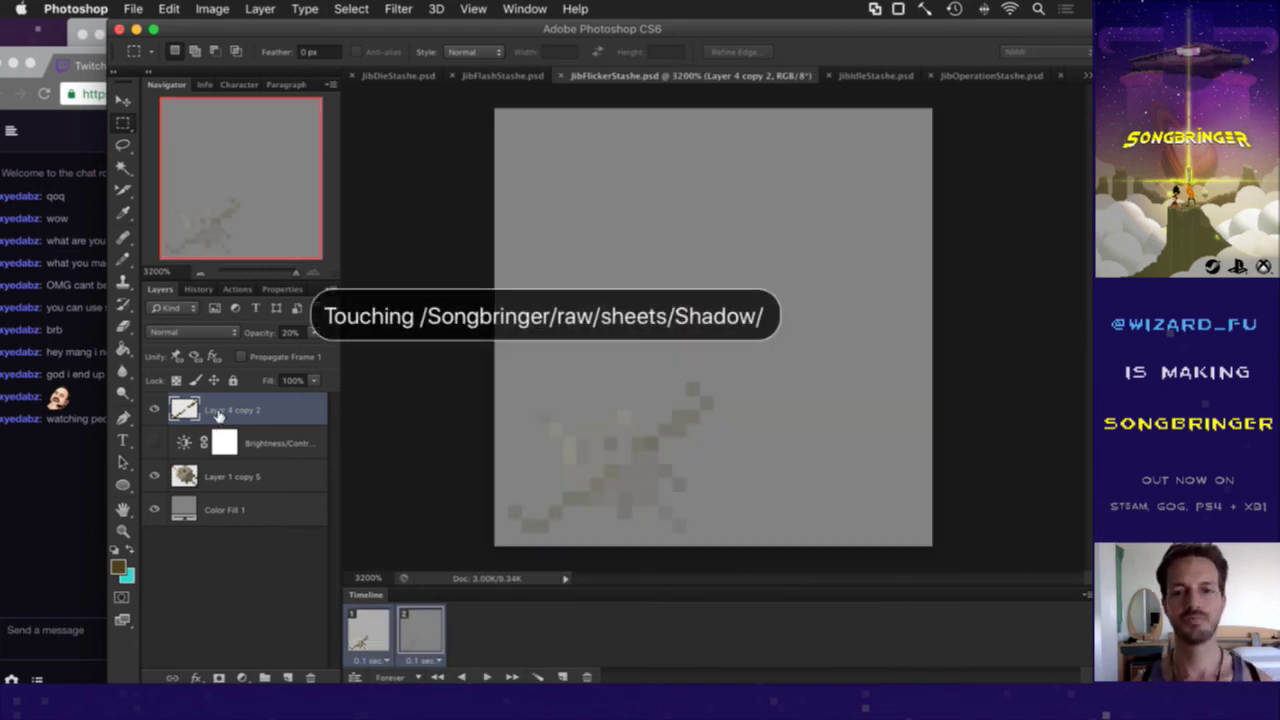
# Step: Switch to iTerm2 and duplicate the flicker animation entry directly below itself in Jib.txt
pyautogui.press('super+Tab')
pyautogui.press('super+Tab')
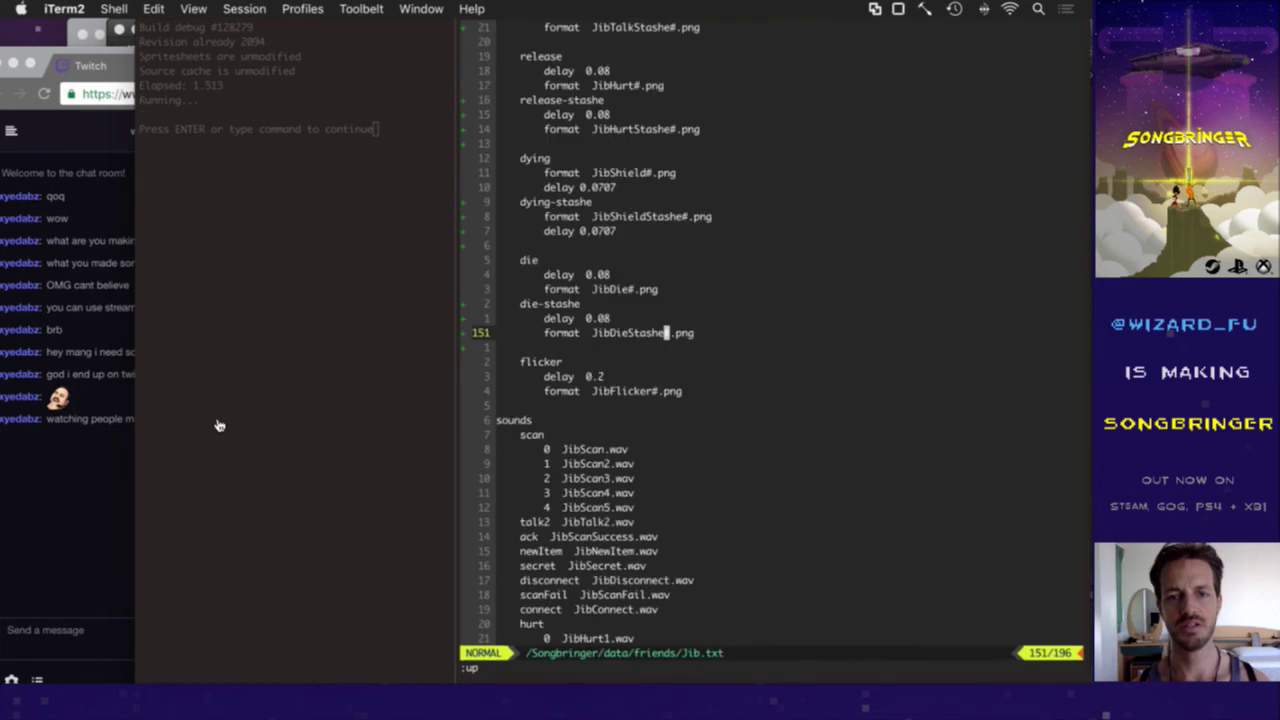
pyautogui.press('j')
pyautogui.press('j')
pyautogui.hotkey('shift', 'v')
pyautogui.press('j')
pyautogui.press('j')
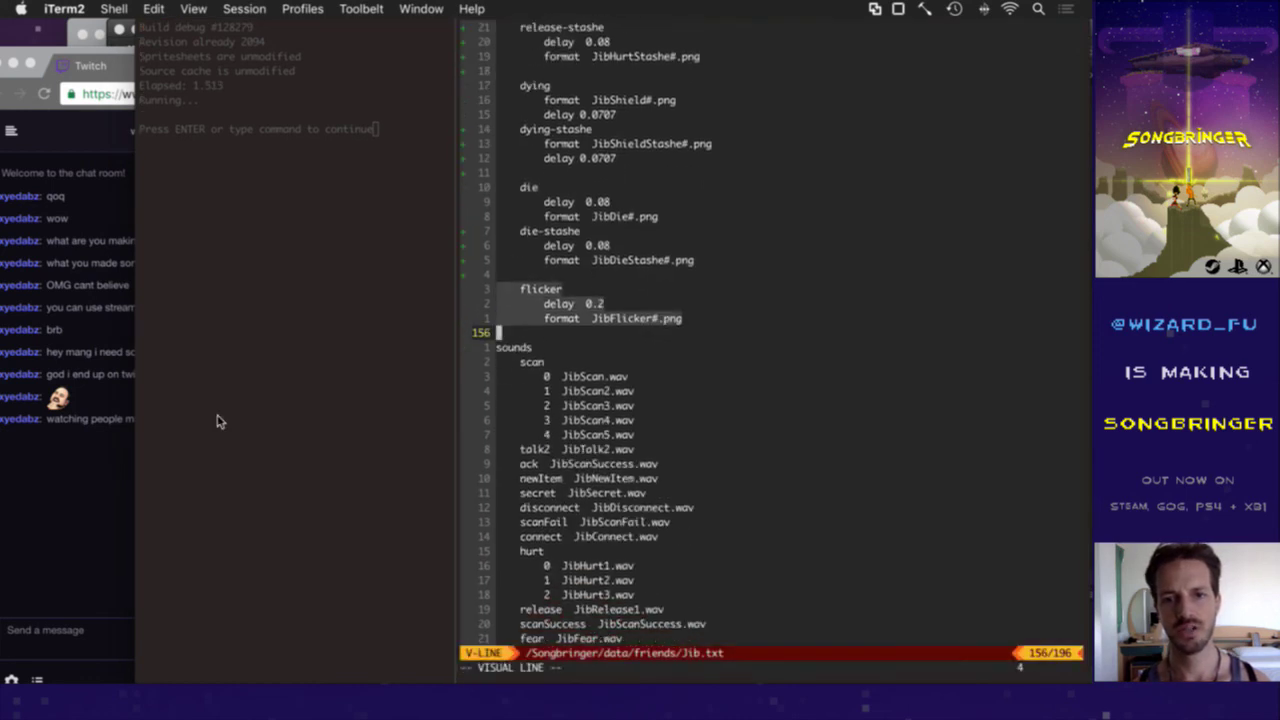
pyautogui.press('y')
pyautogui.press('p')
# Step: Rename the duplicated entry flicker-stashe and change its format to JibFlickerStashe#.png
pyautogui.write('A')
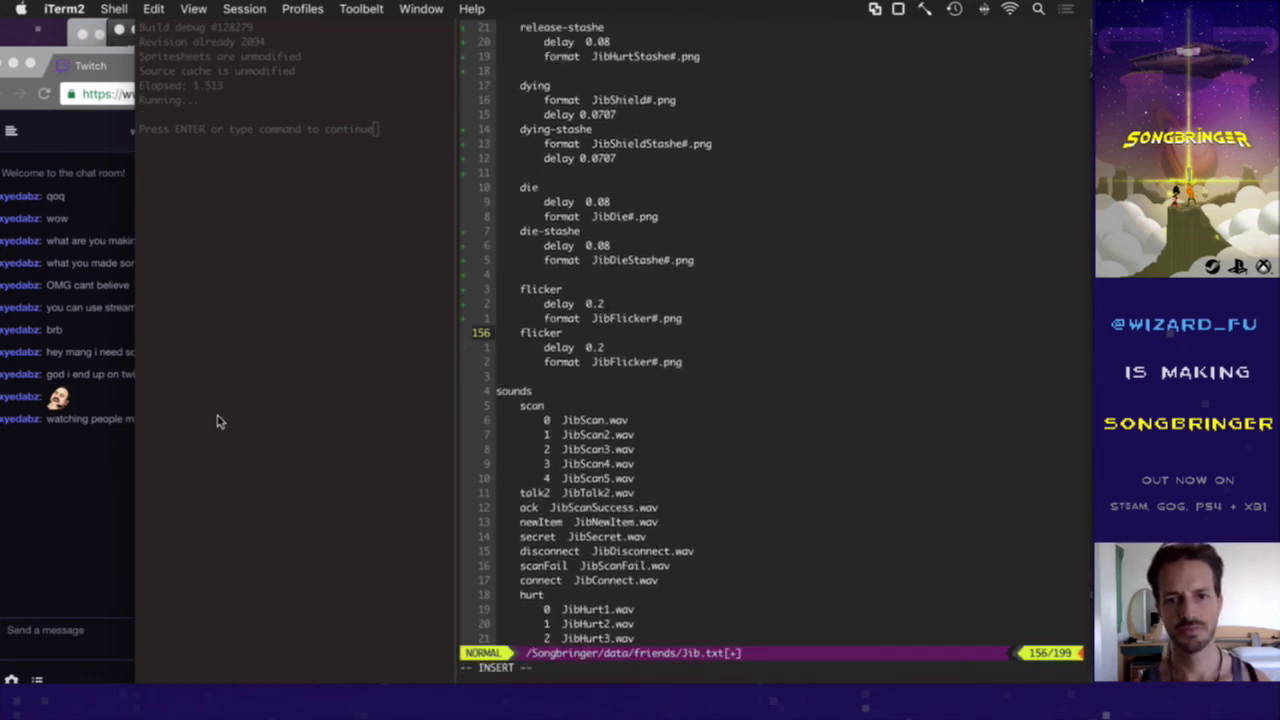
pyautogui.write('-stashe')
pyautogui.press('Escape')
pyautogui.press('j')
pyautogui.press('j')
pyautogui.write('feaStashe')
pyautogui.press('Escape')
# Step: Look back through the animation entries in Jib.txt, from flicker up to run, checking for a flash animation
pyautogui.press('1')
pyautogui.press('0')
pyautogui.press('k')
pyautogui.press('k')
pyautogui.press('k')
pyautogui.press('k')
pyautogui.press('k')
pyautogui.press('k')
pyautogui.press('k')
pyautogui.press('k')
pyautogui.press('k')
pyautogui.press('k')
pyautogui.press('k')
pyautogui.press('k')
pyautogui.press('k')
pyautogui.press('k')
pyautogui.press('k')
pyautogui.press('k')
pyautogui.press('k')
pyautogui.press('k')
pyautogui.press('k')
pyautogui.press('k')
pyautogui.press('k')
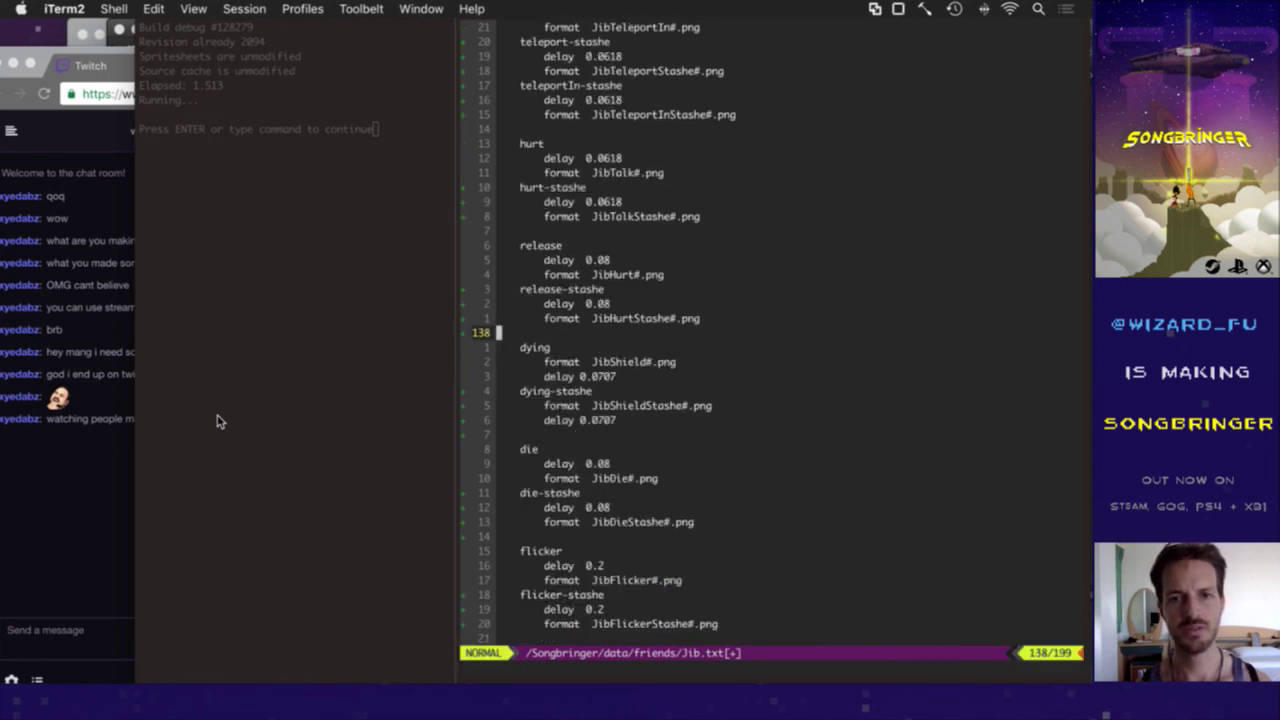
pyautogui.press('k')
pyautogui.press('k')
pyautogui.press('k')
pyautogui.press('k')
pyautogui.press('k')
pyautogui.press('k')
pyautogui.press('k')
pyautogui.press('k')
pyautogui.press('k')
pyautogui.press('k')
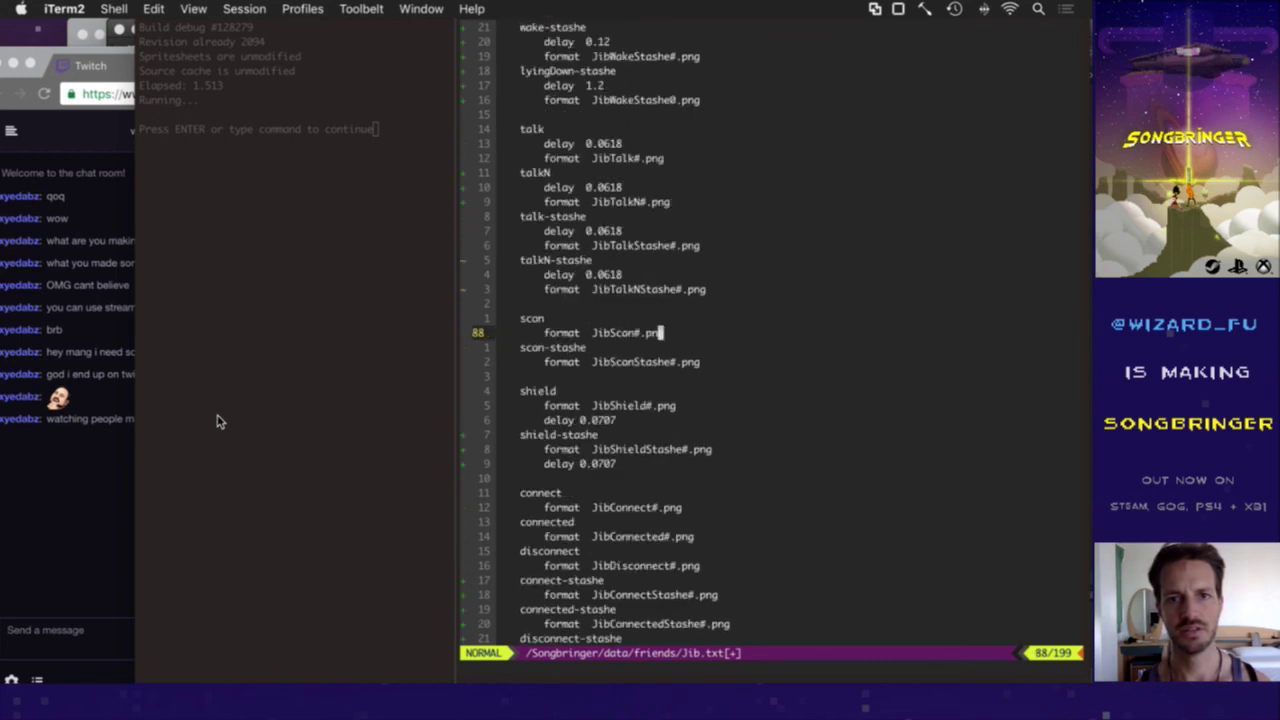
pyautogui.press('k')
pyautogui.press('k')
pyautogui.press('k')
pyautogui.press('k')
pyautogui.press('k')
pyautogui.press('k')
pyautogui.press('k')
pyautogui.press('k')
pyautogui.press('k')
pyautogui.press('k')
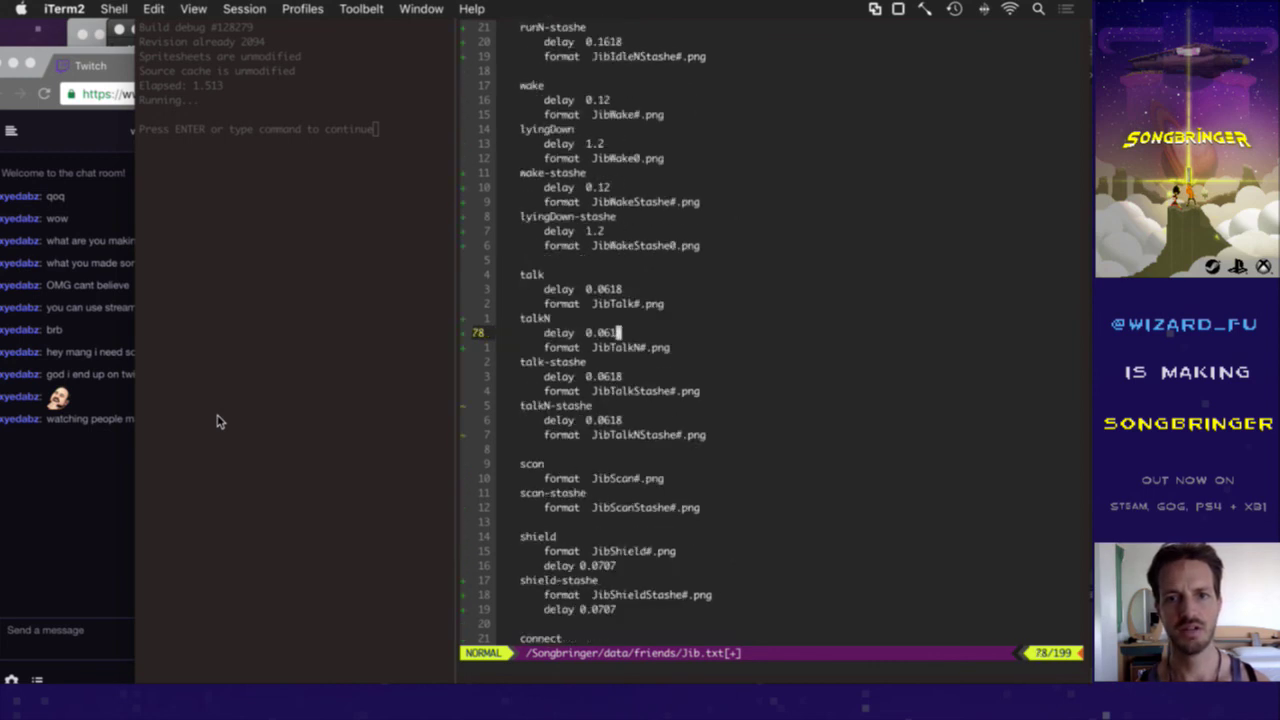
pyautogui.press('k')
pyautogui.press('k')
pyautogui.press('k')
pyautogui.press('k')
pyautogui.press('k')
pyautogui.press('k')
pyautogui.press('k')
pyautogui.press('k')
pyautogui.press('k')
pyautogui.press('k')
pyautogui.press('k')
pyautogui.press('k')
pyautogui.press('k')
pyautogui.press('k')
pyautogui.press('k')
pyautogui.press('k')
pyautogui.press('k')
pyautogui.press('k')
pyautogui.press('k')
pyautogui.press('k')
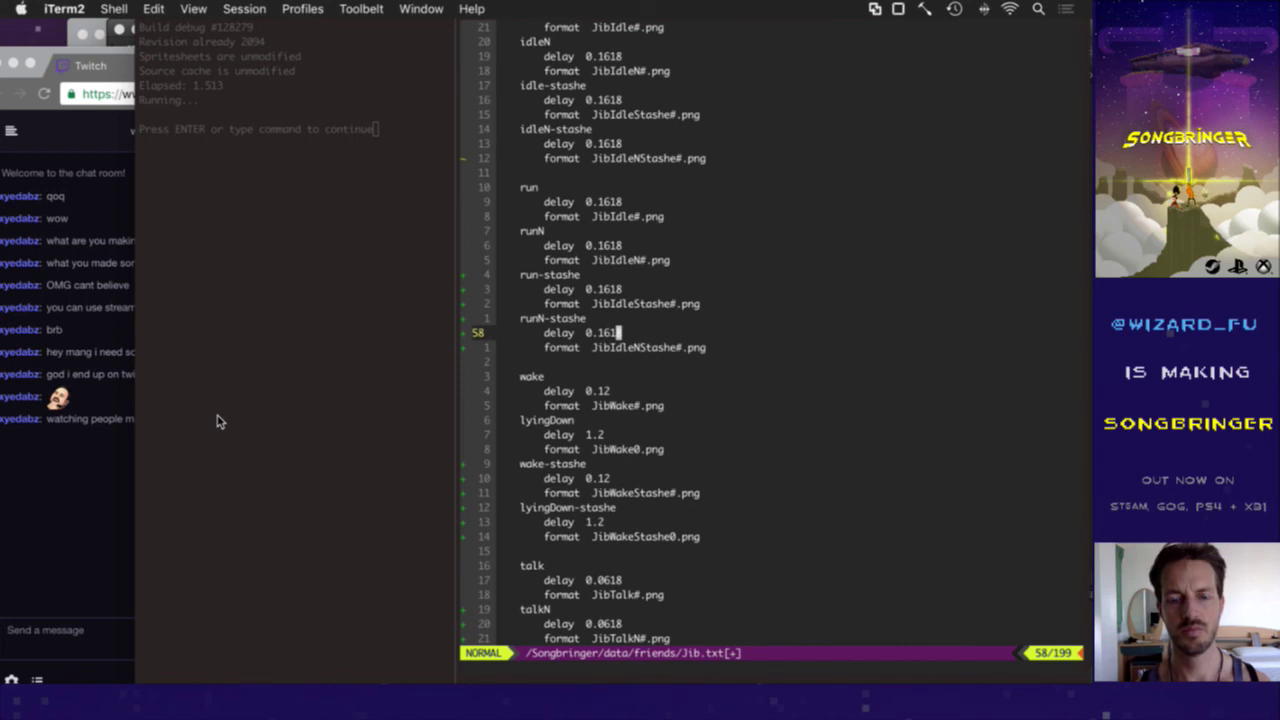
pyautogui.press('k')
pyautogui.press('k')
pyautogui.press('k')
pyautogui.press('k')
pyautogui.press('k')
pyautogui.press('k')
pyautogui.press('k')
pyautogui.press('k')
pyautogui.press('k')
pyautogui.press('k')
# Step: Save Jib.txt and search it for flash
pyautogui.write(':noh:w')
pyautogui.press('Return')
pyautogui.write('/flash')
pyautogui.press('Return')
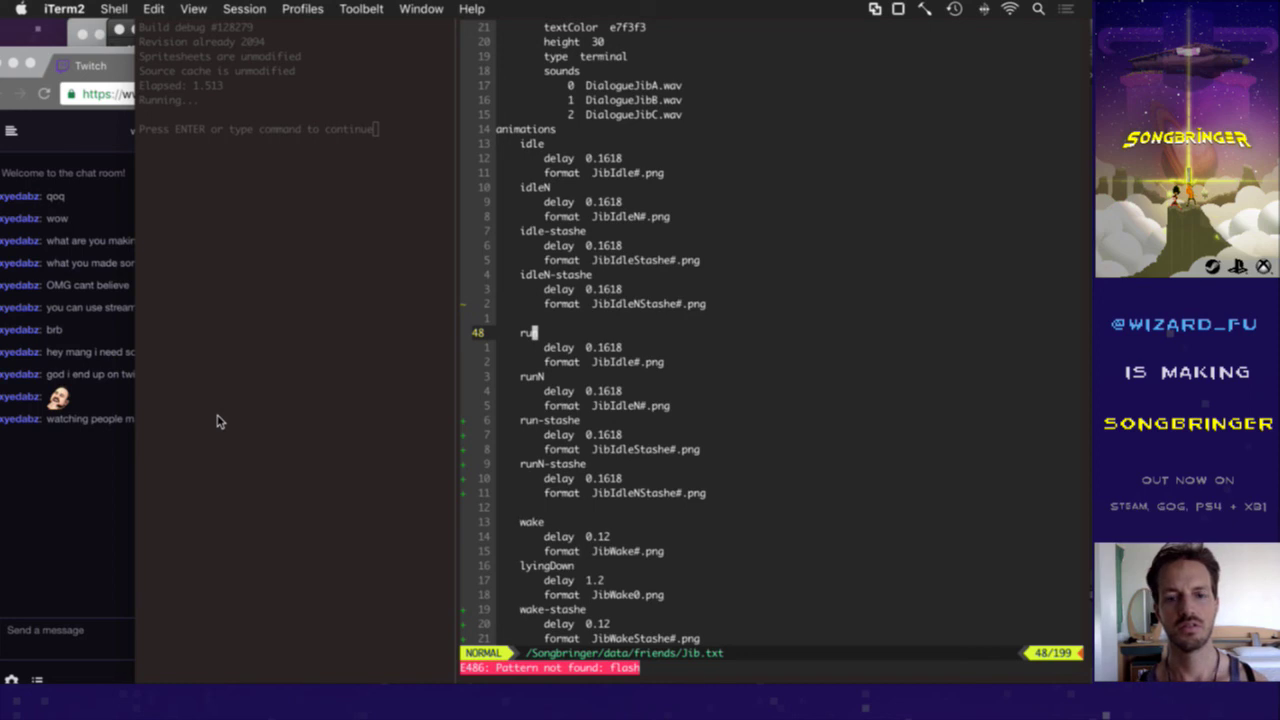
# Step: Search the project for jibflash with MyGrep, open the match in SJib0.txt, and close the results list
pyautogui.write(':MyGrep ')
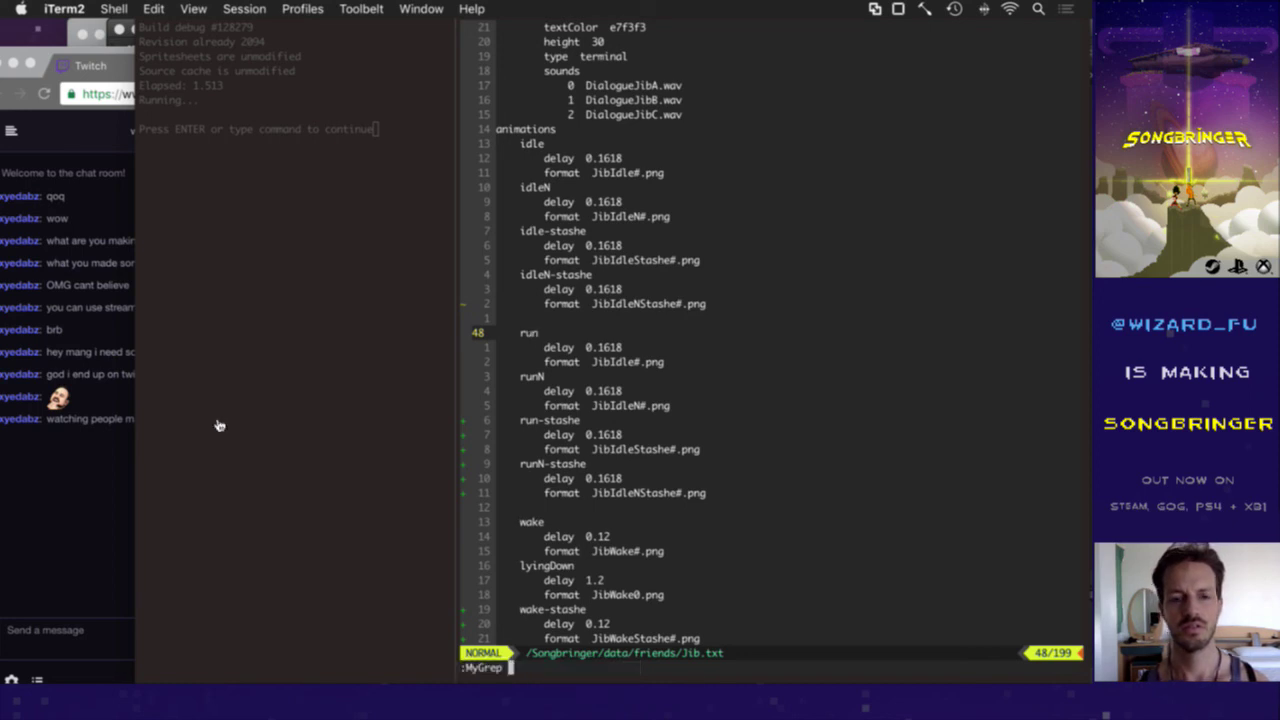
pyautogui.write('jibflash')
pyautogui.press('Return')
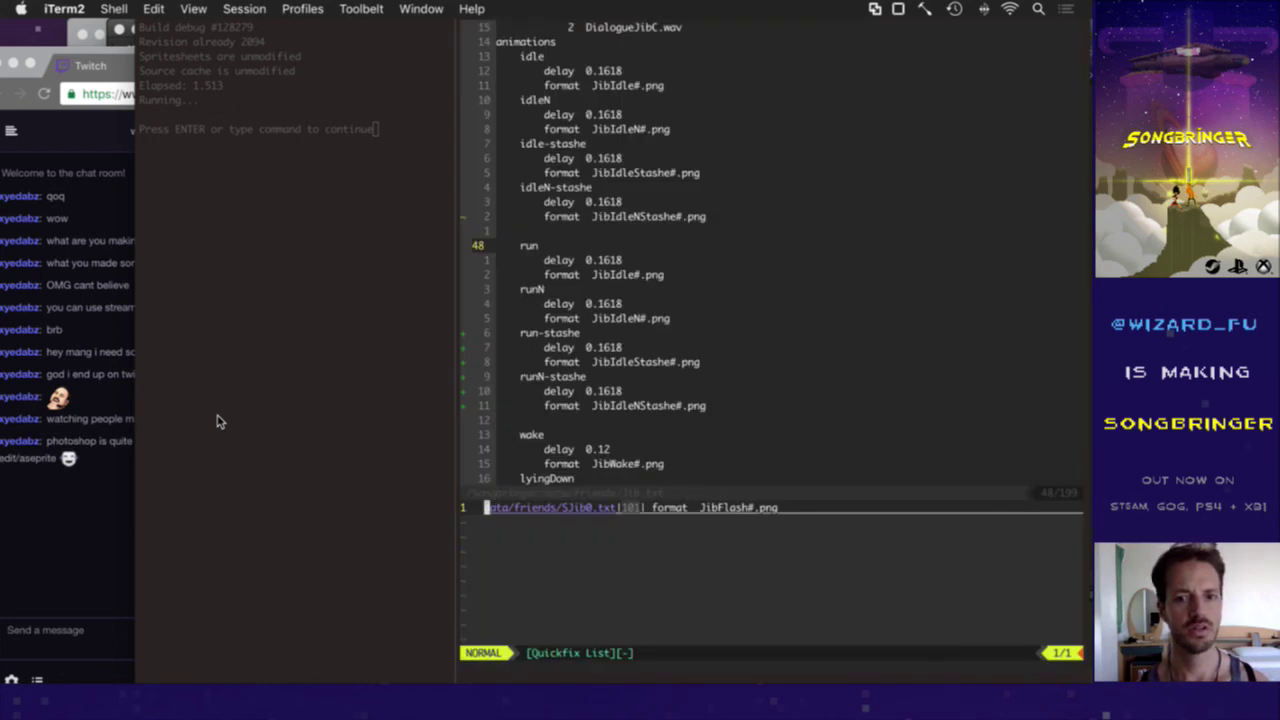
pyautogui.press('Return')
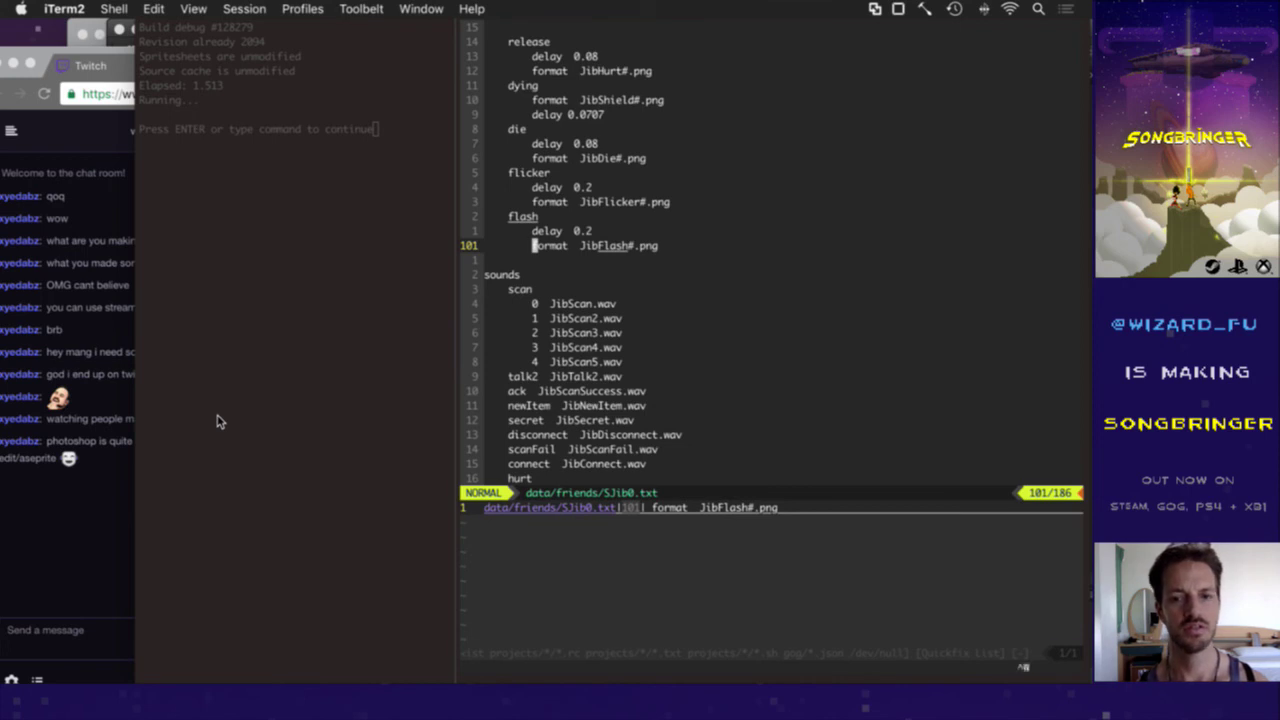
pyautogui.hotkey('ctrl', 'w')
pyautogui.write('j:bd')
pyautogui.press('Return')
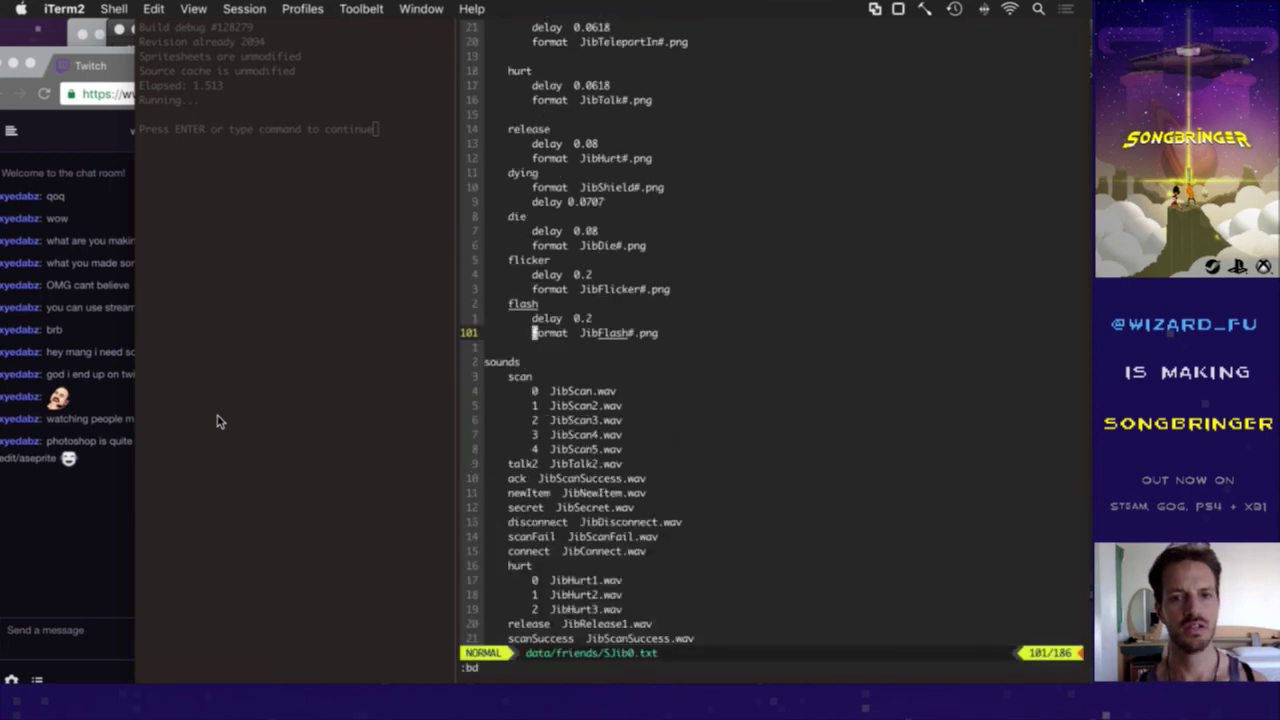
# Step: Clear the search highlighting in SJib0.txt
pyautogui.write(':noh')
pyautogui.press('Return')
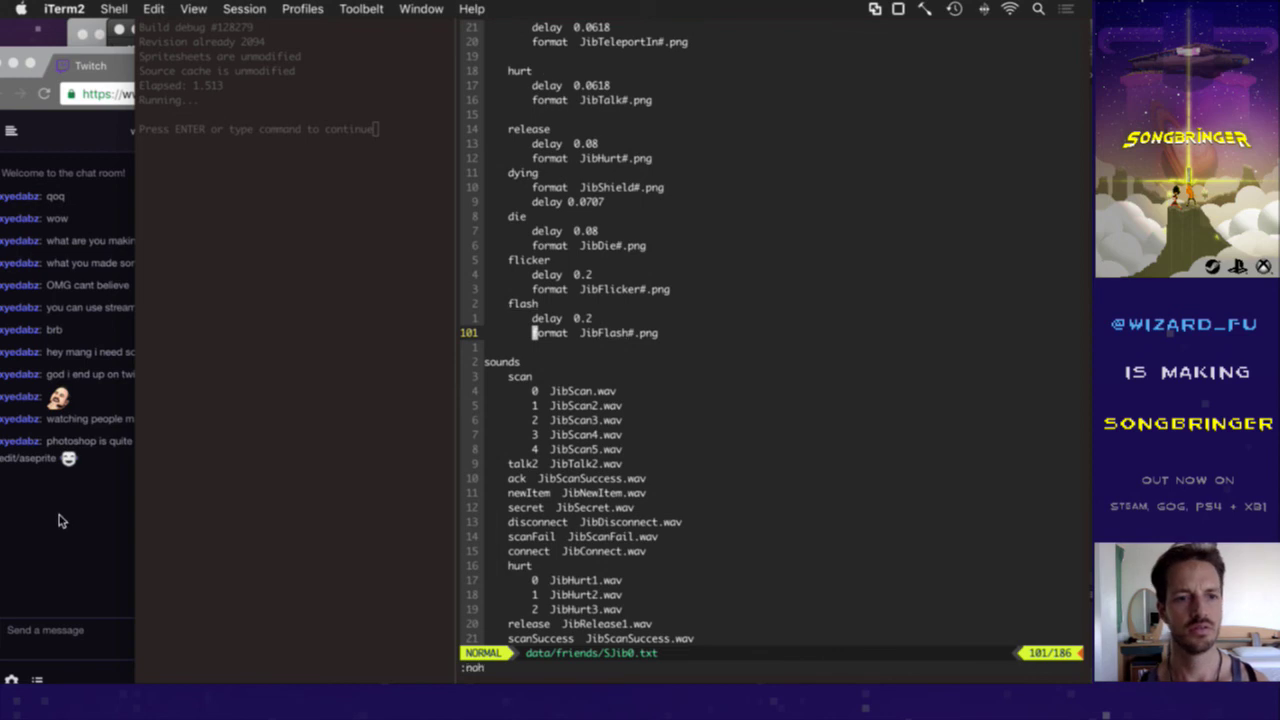
# Step: Switch to the Twitch chat in Chrome, read the latest message about Photoshop, Pyxel Edit and Aseprite for pixel art, and return to iTerm2
pyautogui.click(62, 512)
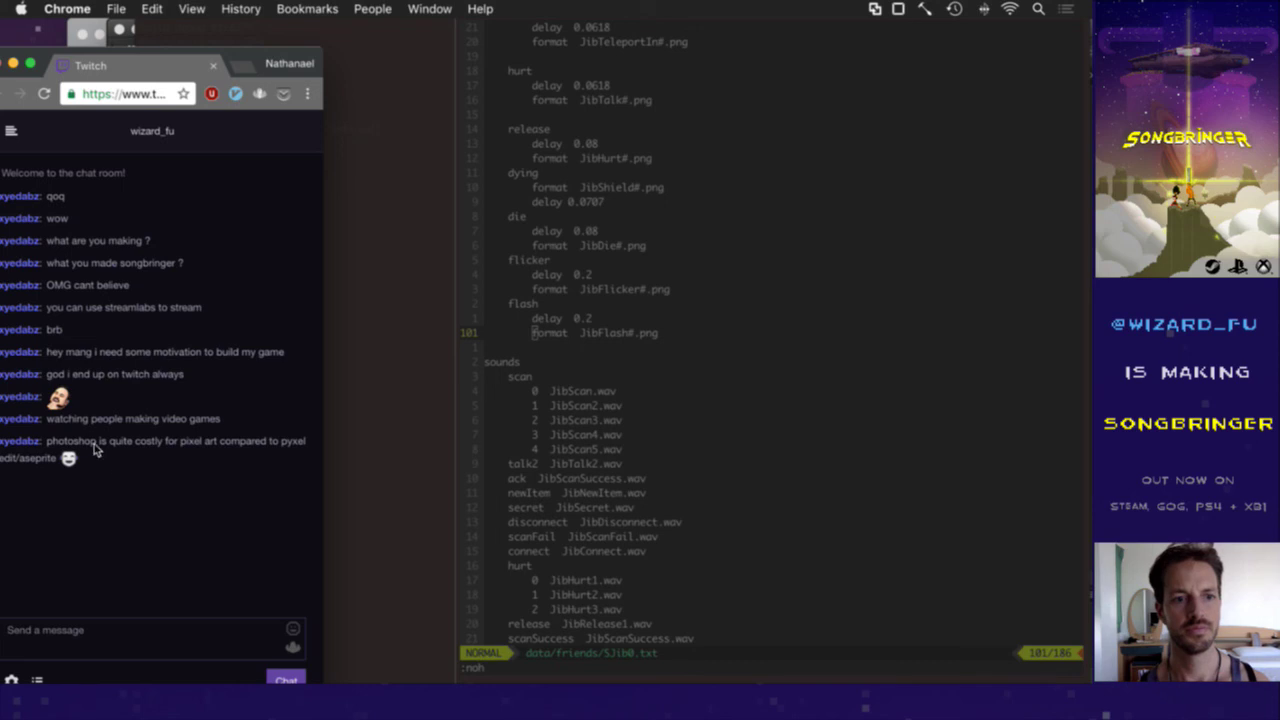
pyautogui.moveTo(92, 442); pyautogui.dragTo(156, 455)
pyautogui.click(140, 488)
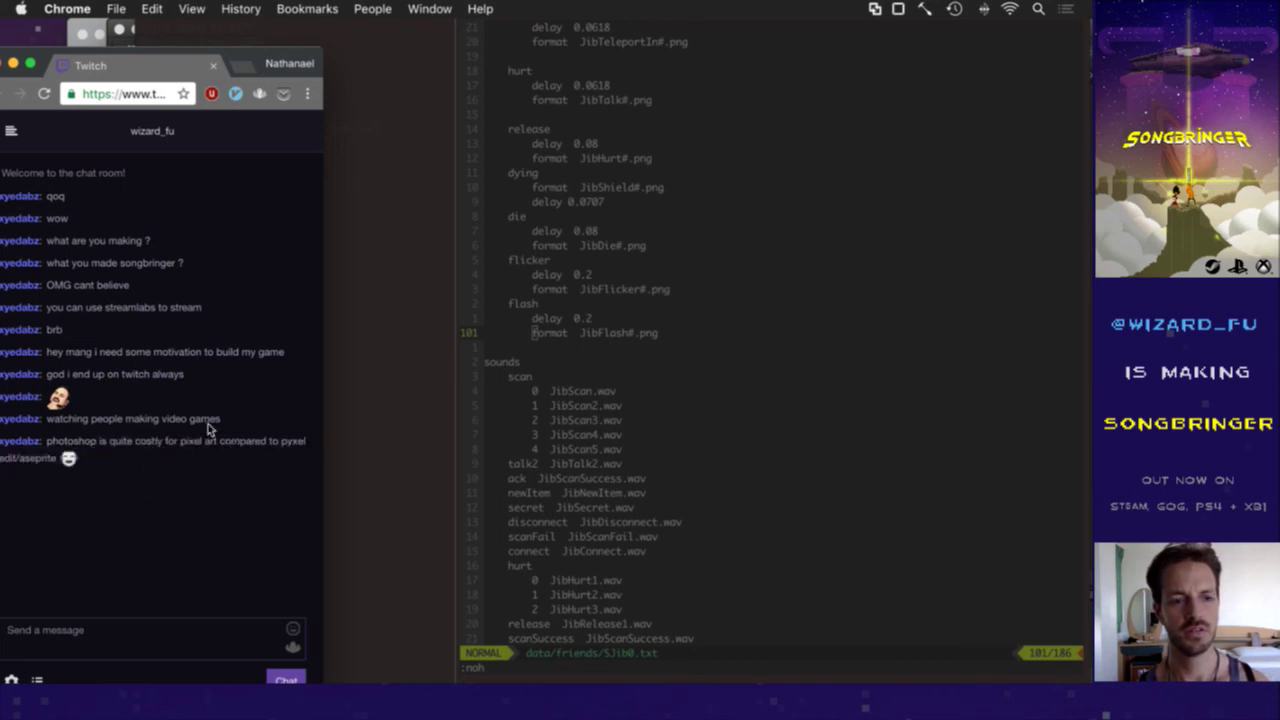
pyautogui.moveTo(36, 462); pyautogui.dragTo(30, 462)
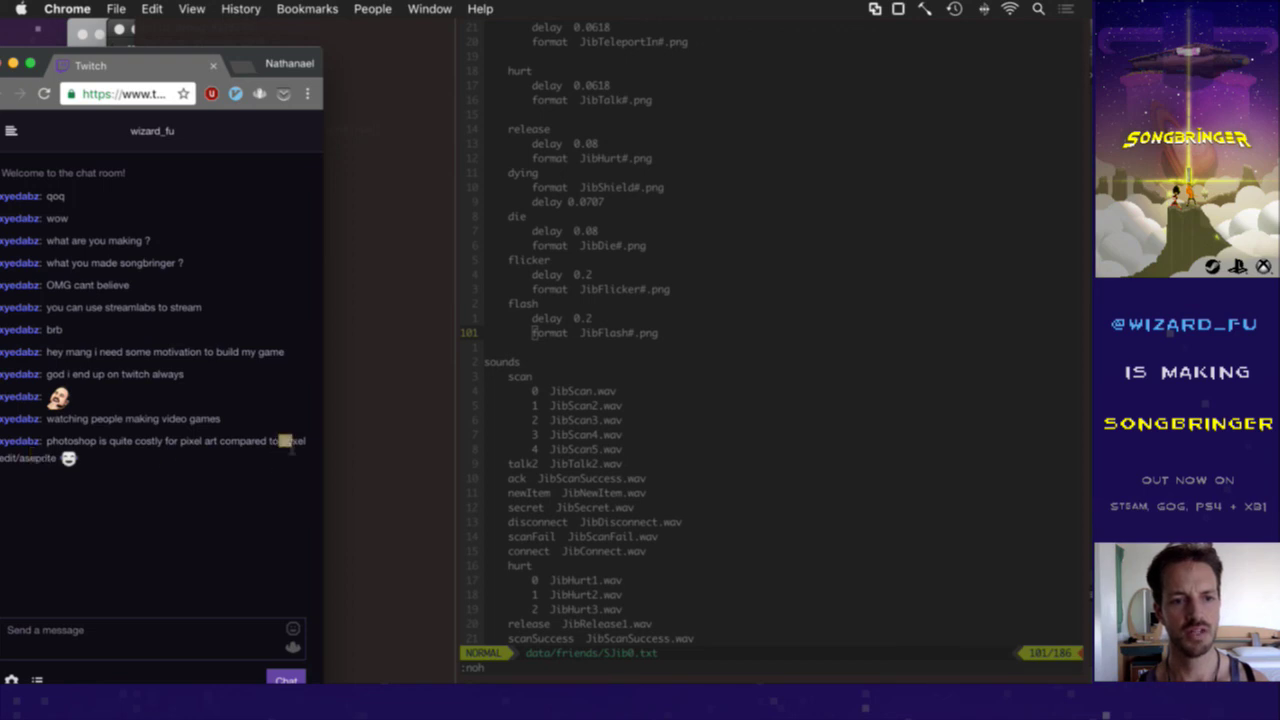
pyautogui.moveTo(24, 460); pyautogui.dragTo(44, 460)
pyautogui.click(124, 455)
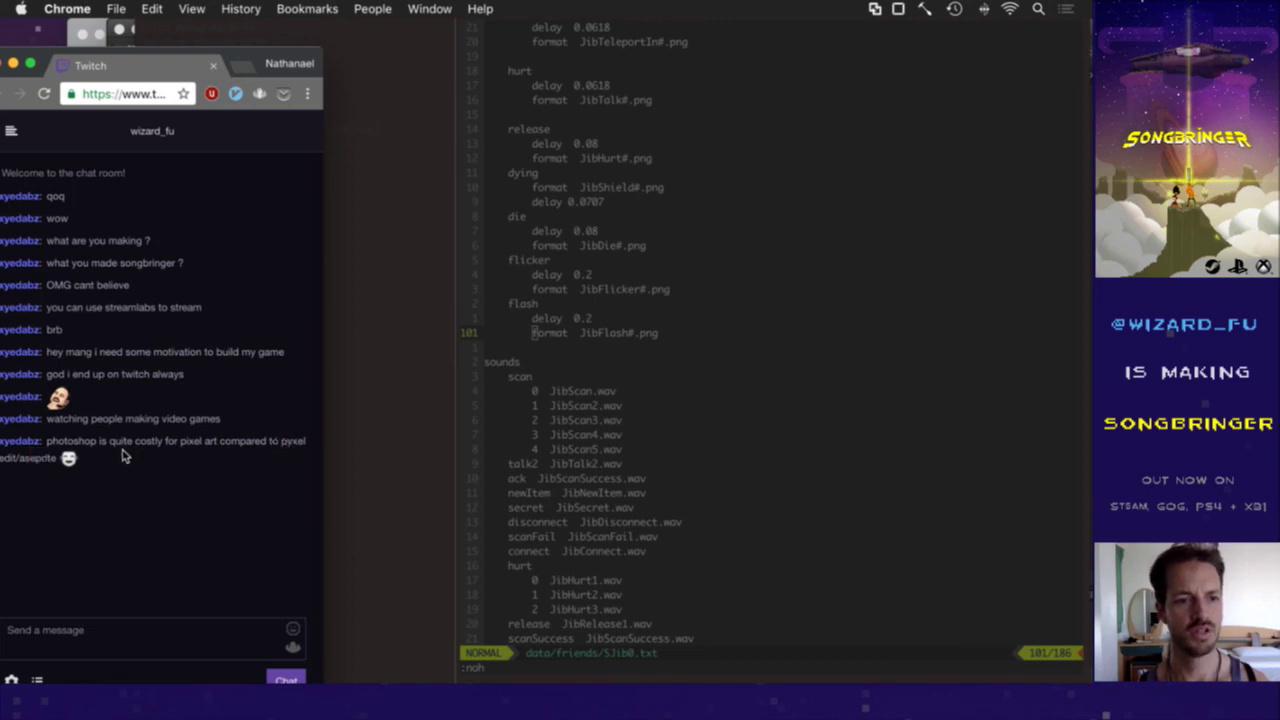
pyautogui.click(557, 328)
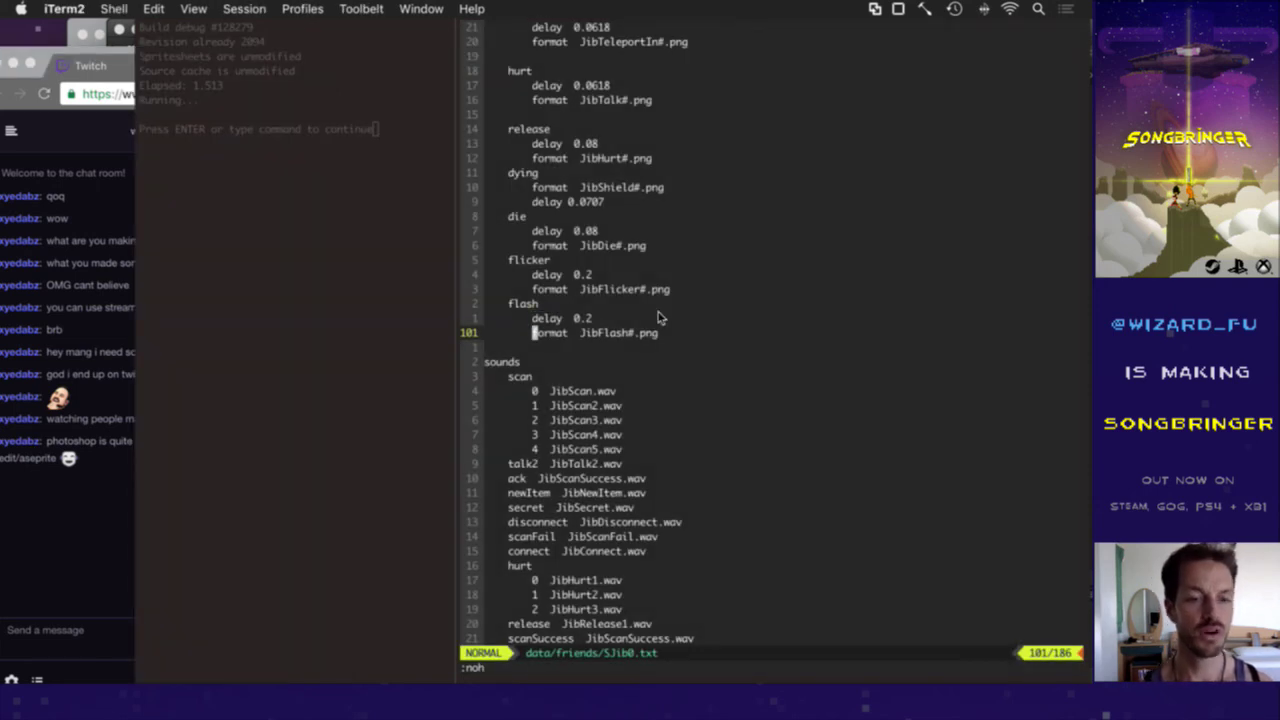
pyautogui.click(44, 520)
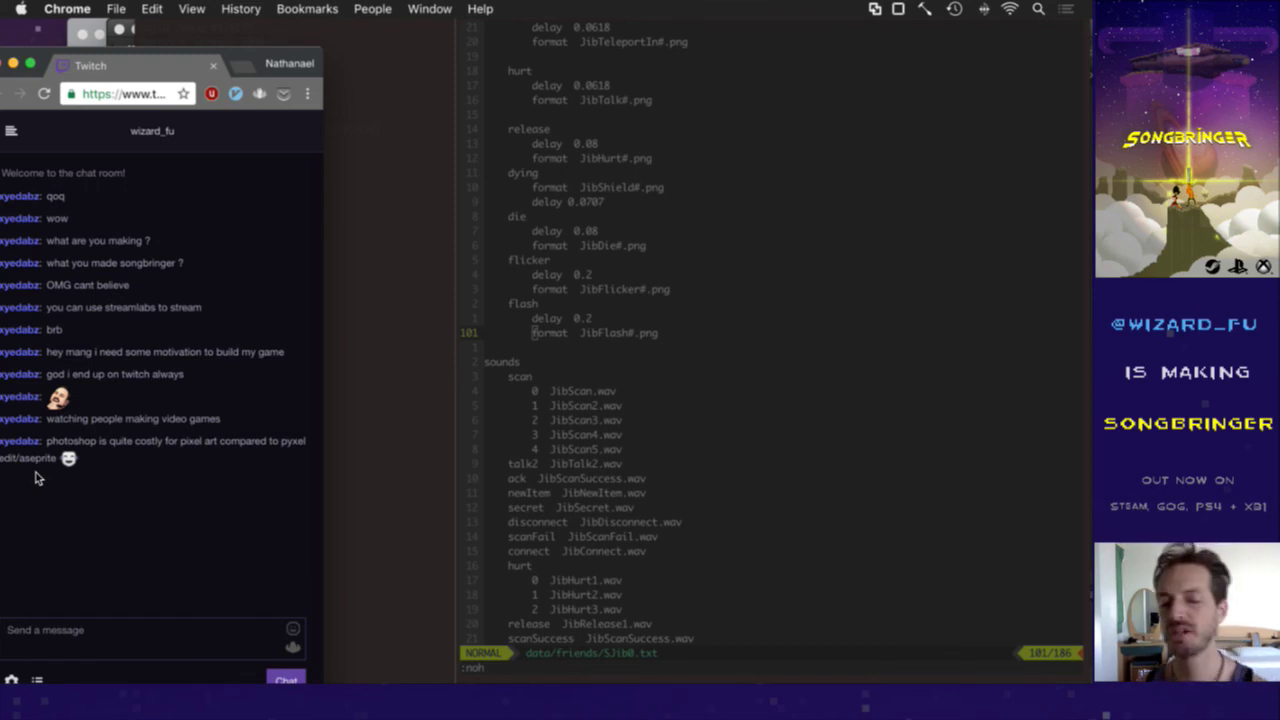
pyautogui.moveTo(42, 460); pyautogui.dragTo(29, 460)
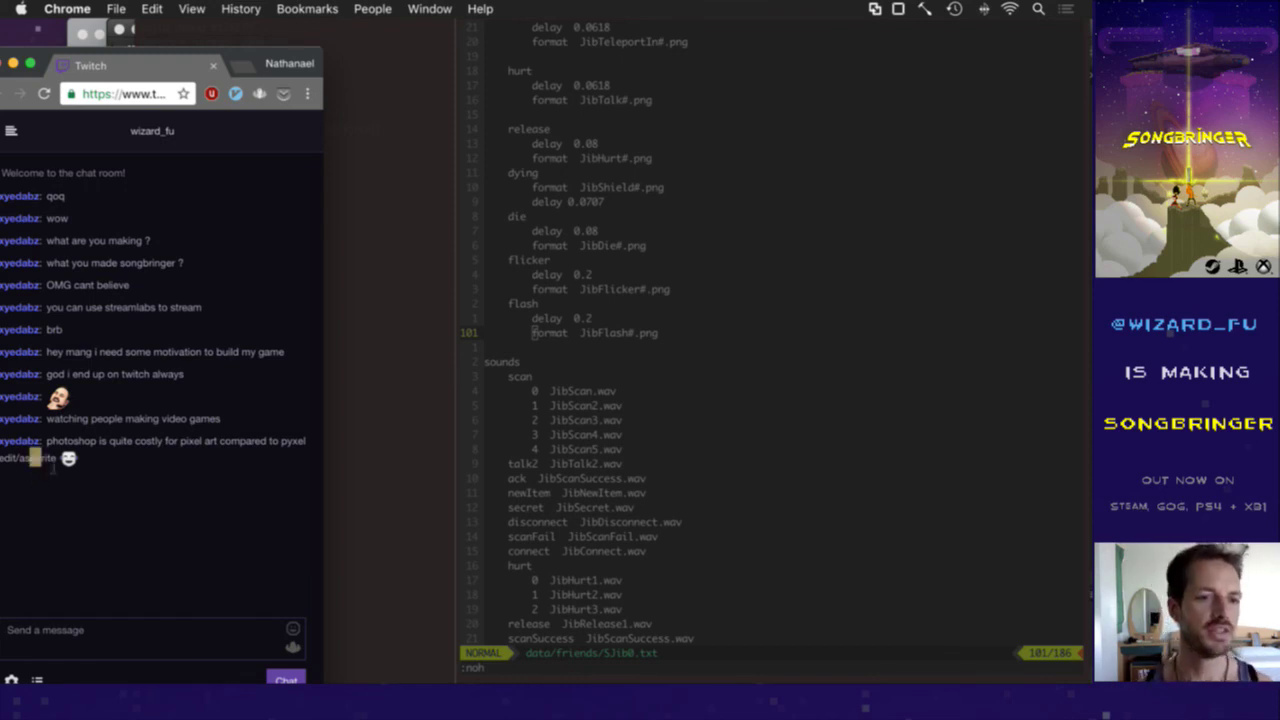
pyautogui.click(116, 452)
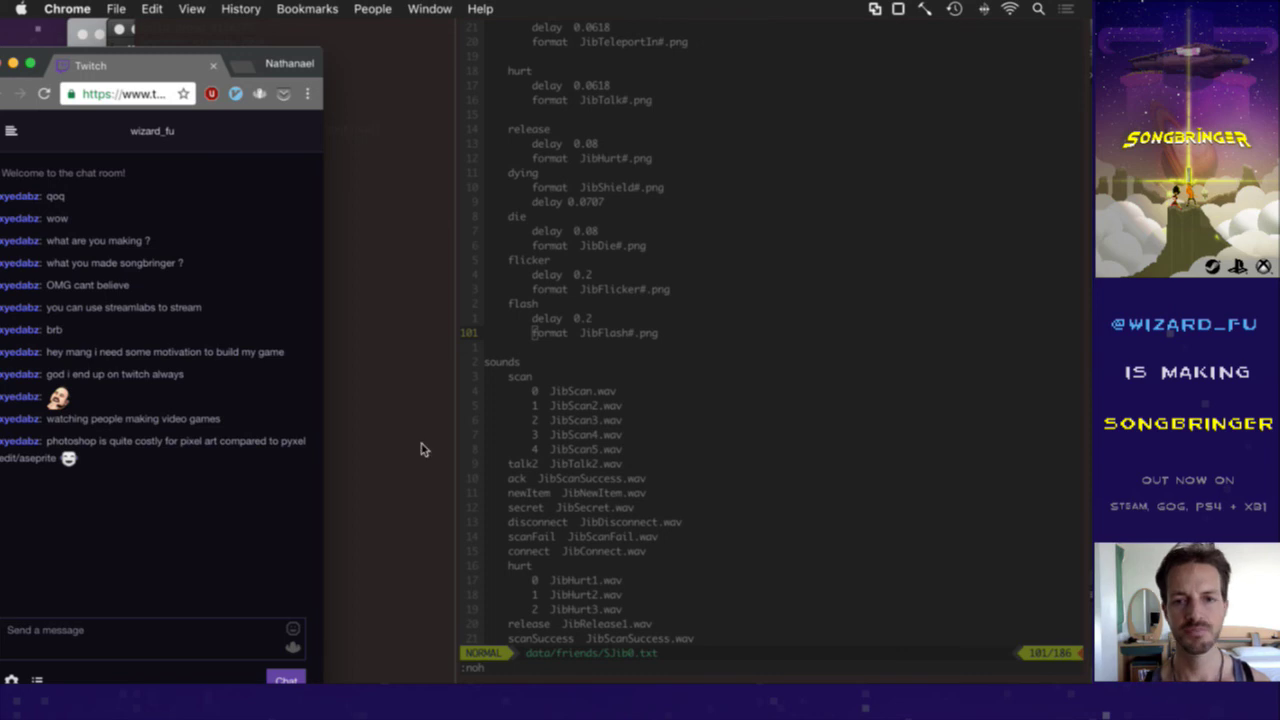
pyautogui.click(631, 345)
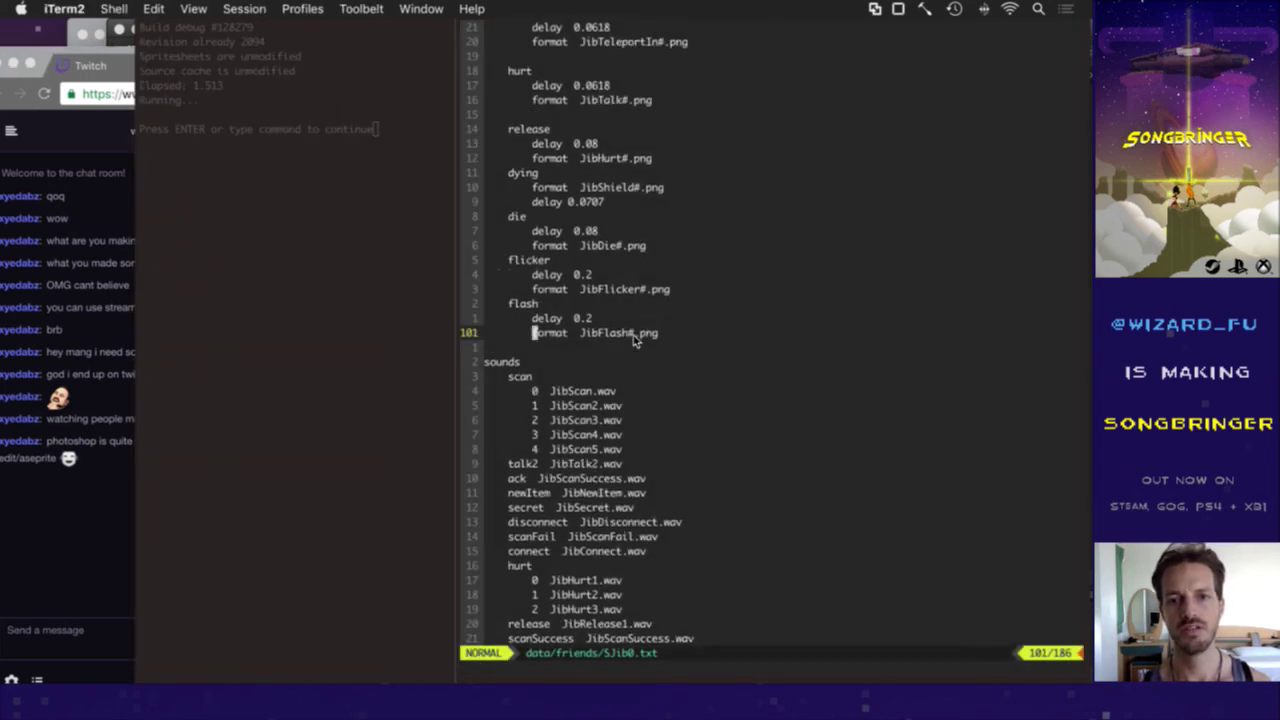
# Step: Search SJib0.txt for flash and cycle through the matches in the flash animation entry
pyautogui.press('k')
pyautogui.press('k')
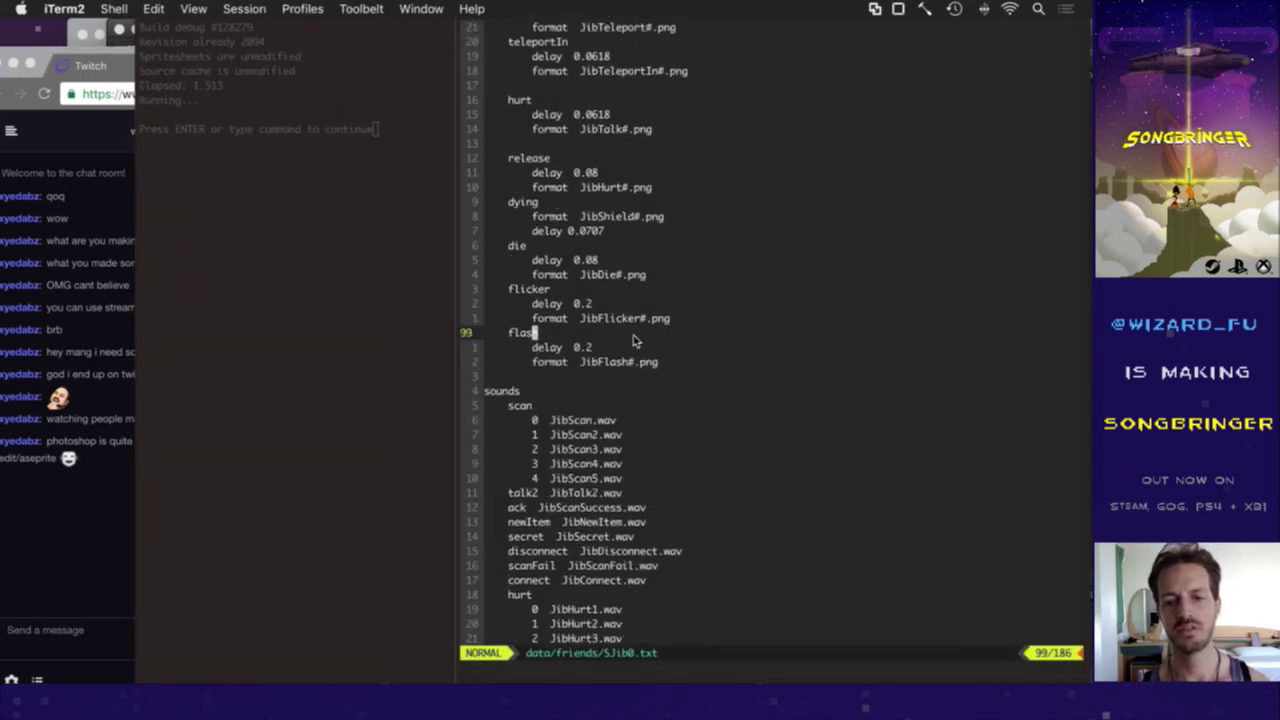
pyautogui.write('/flash')
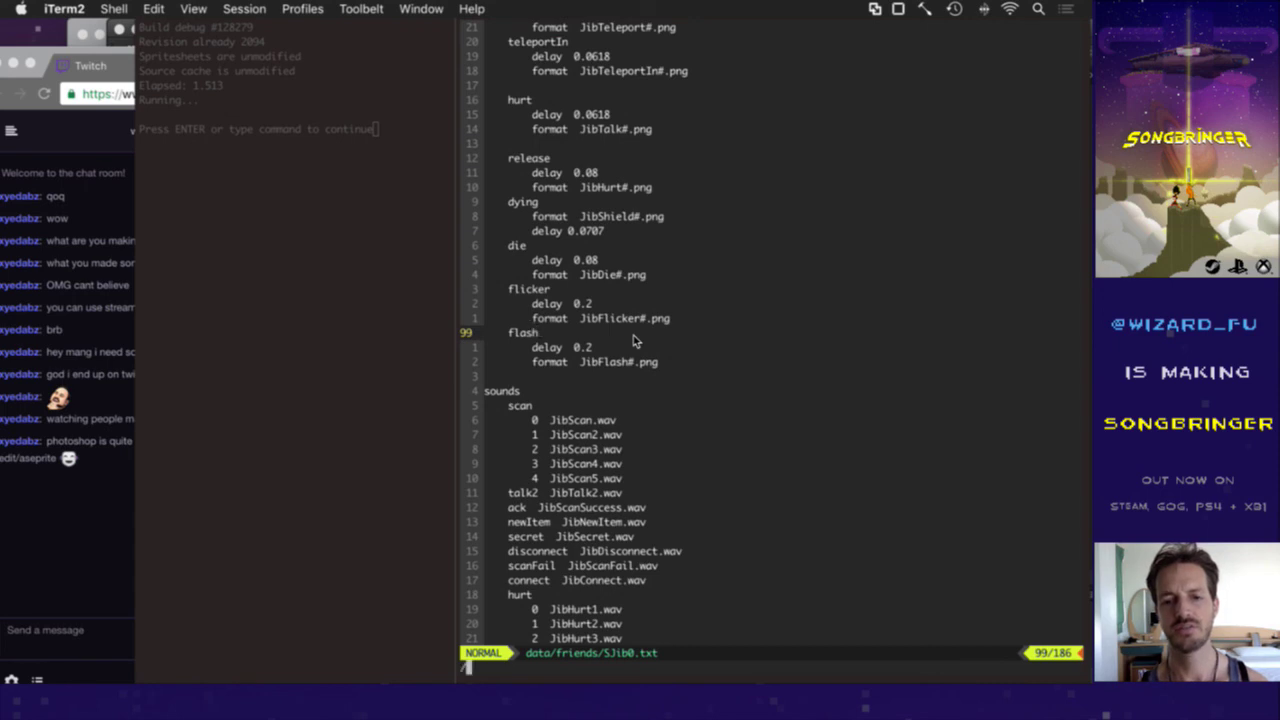
pyautogui.press('Return')
pyautogui.press('n')
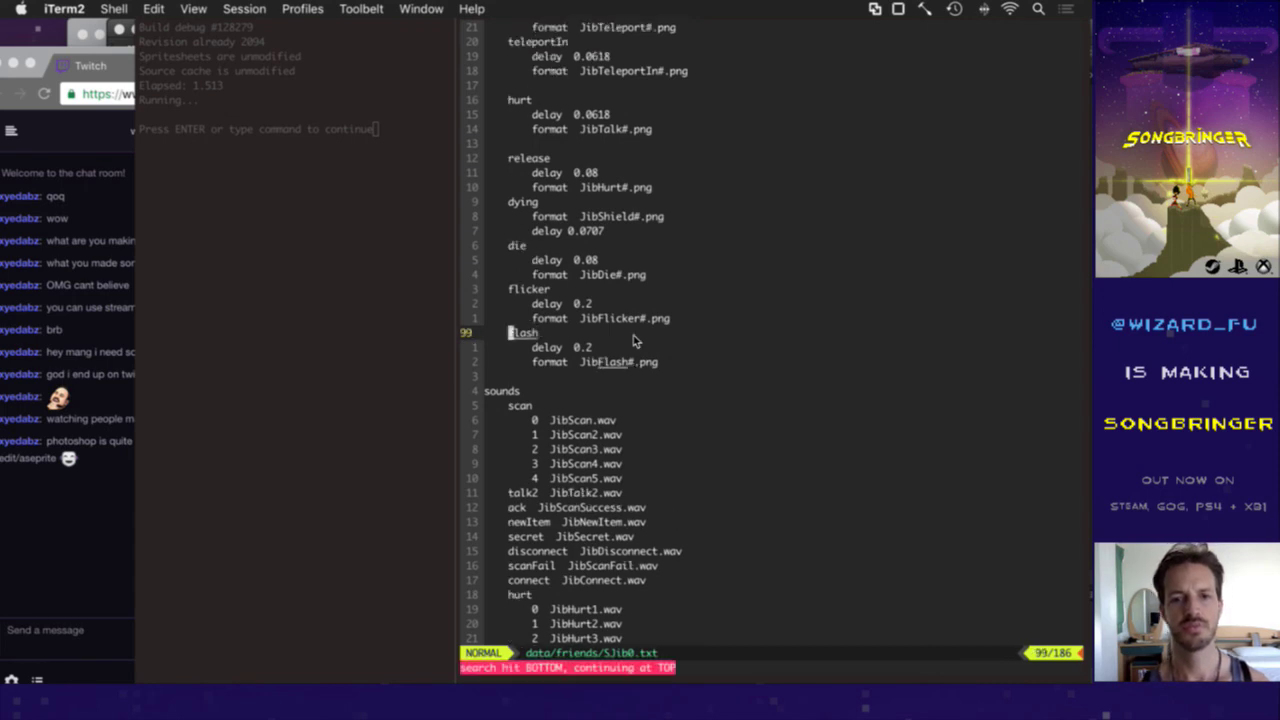
pyautogui.press('n')
pyautogui.press('n')
pyautogui.press('n')
pyautogui.write('n')
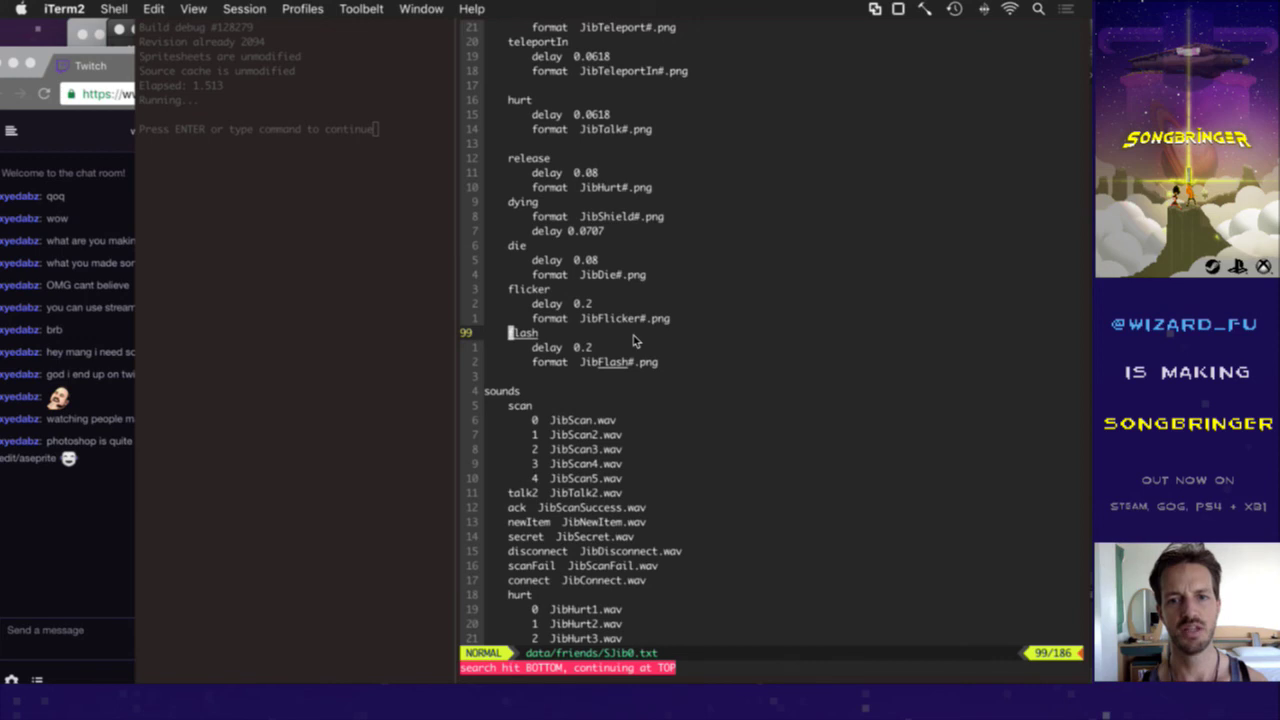
# Step: Clear the search highlighting in SJib0.txt and switch to the AISystem.cpp buffer
pyautogui.write('nn:noh')
pyautogui.press('Return')
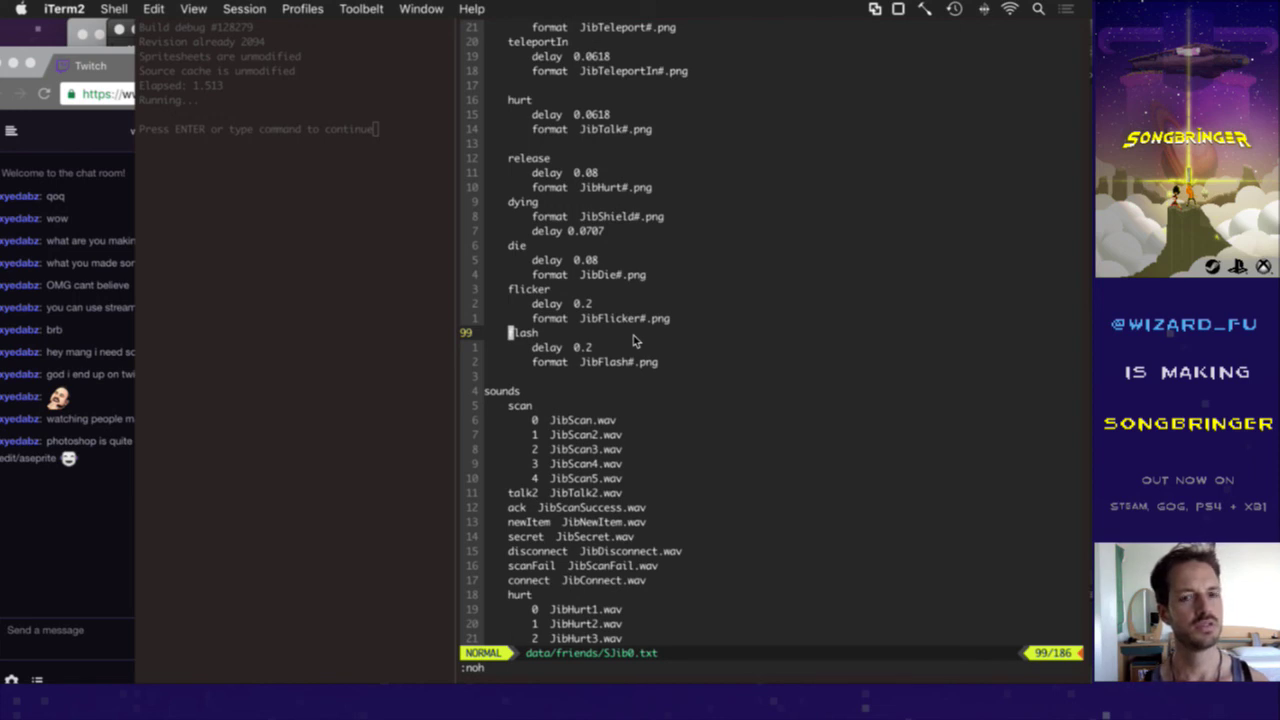
pyautogui.write(':bn!')
pyautogui.press('Return')
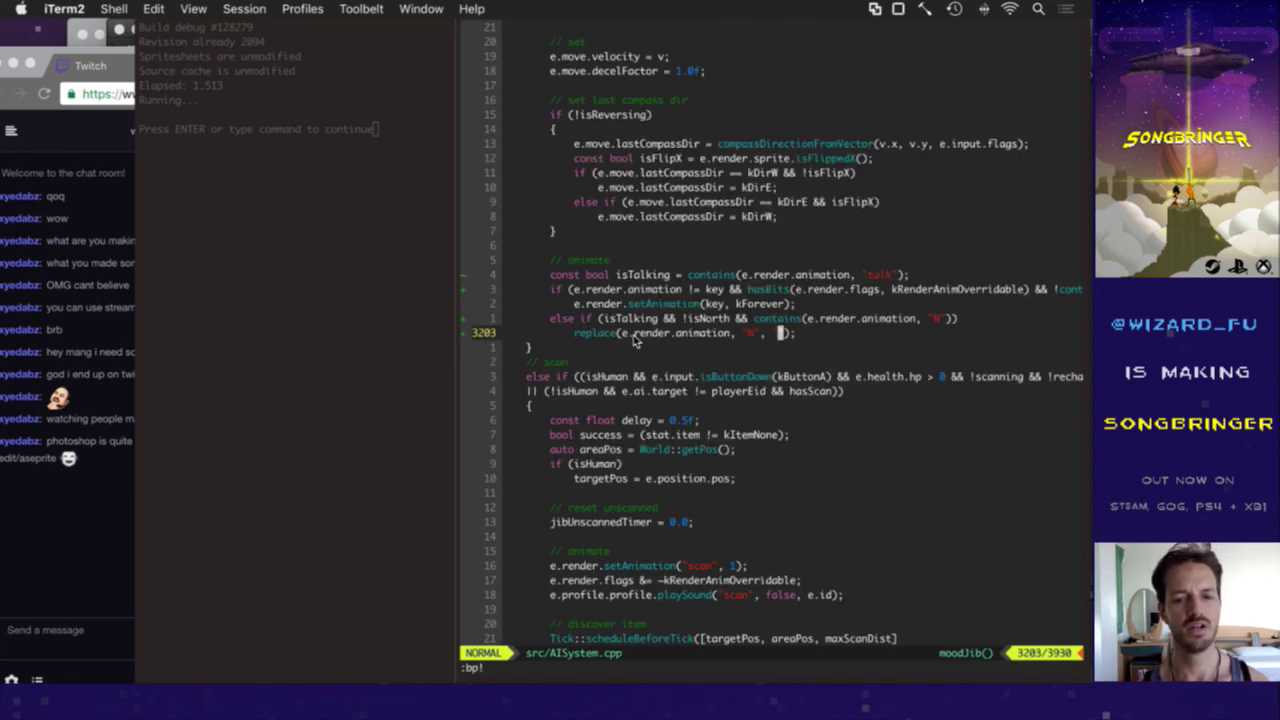
# Step: Go to the terminal window with Story.txt and search it for "flash"
pyautogui.press('super+grave')
pyautogui.press('super+grave')
pyautogui.press('super+grave')
pyautogui.press('super+grave')
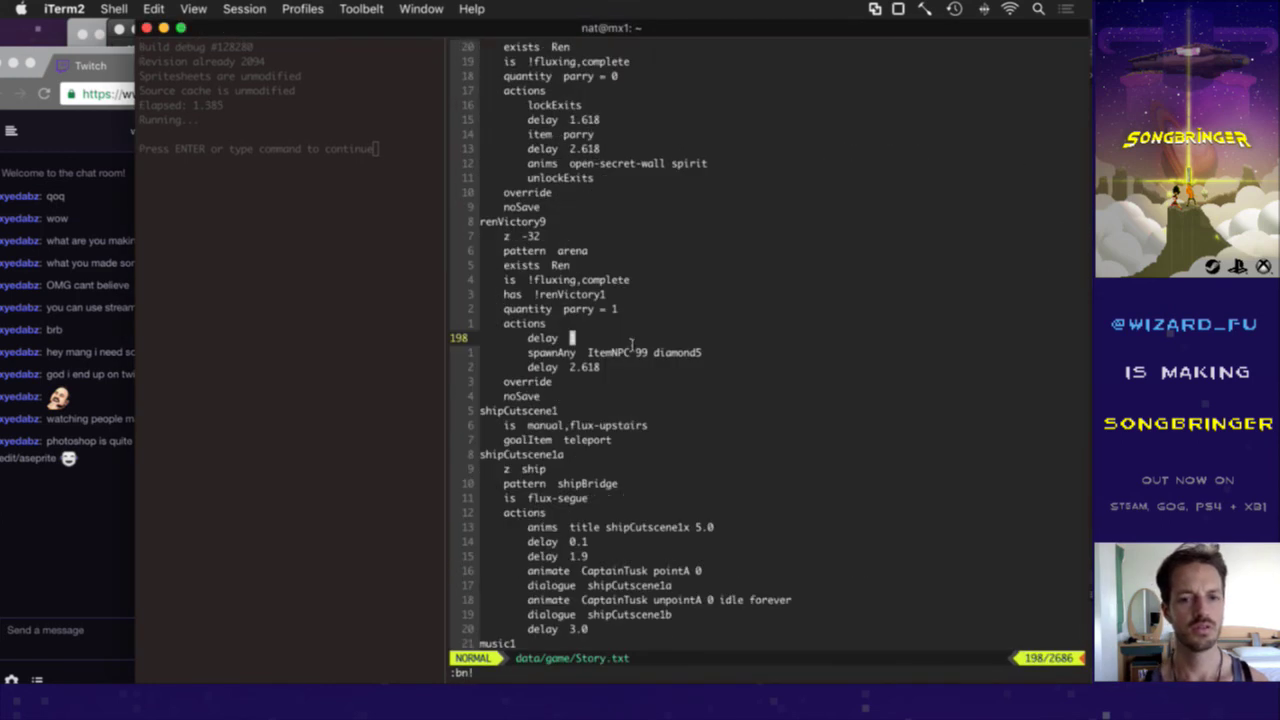
pyautogui.write('/flash')
pyautogui.press('Return')
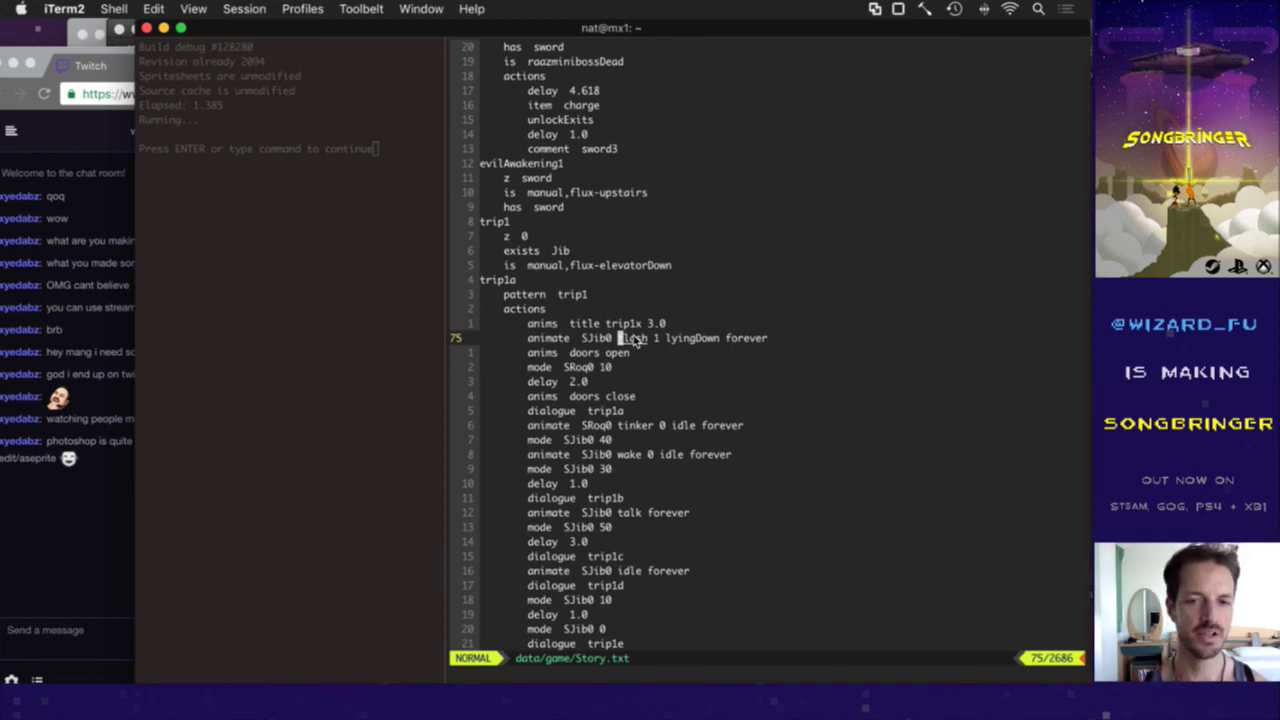
# Step: Switch to Photoshop and close the JibFlashStashe.psd document
pyautogui.press('super+Tab')
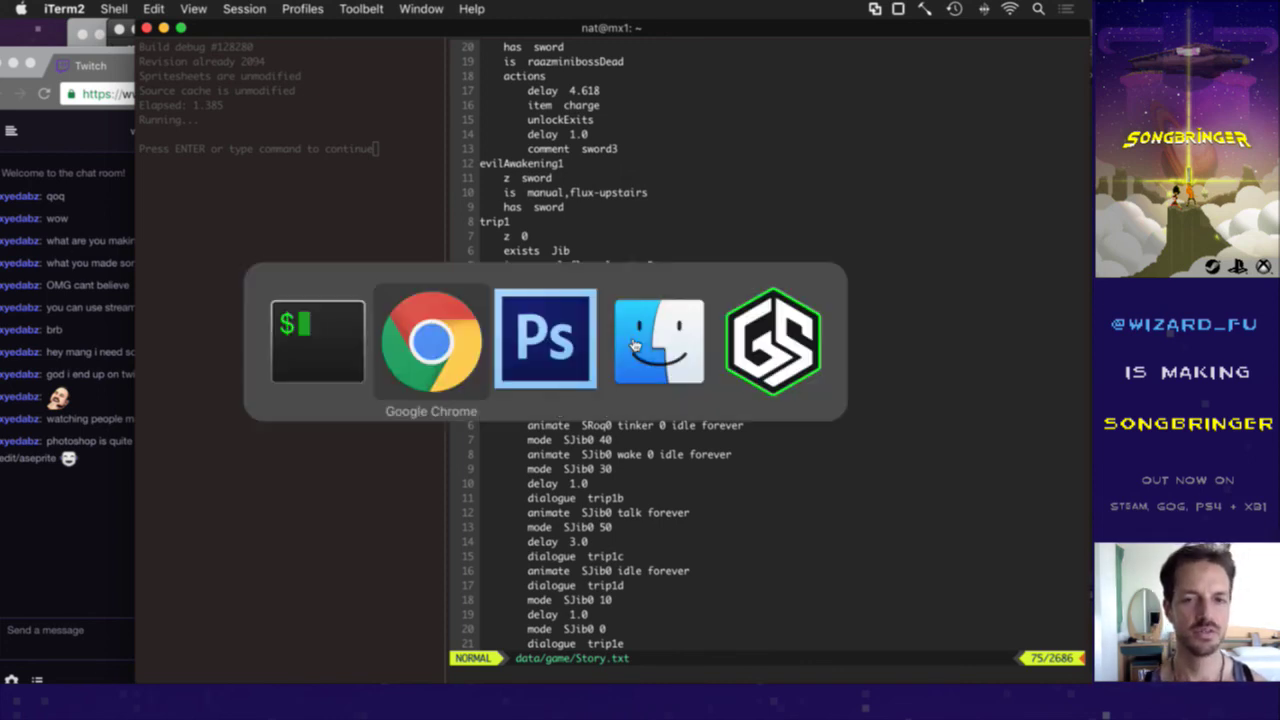
pyautogui.press('super+Tab')
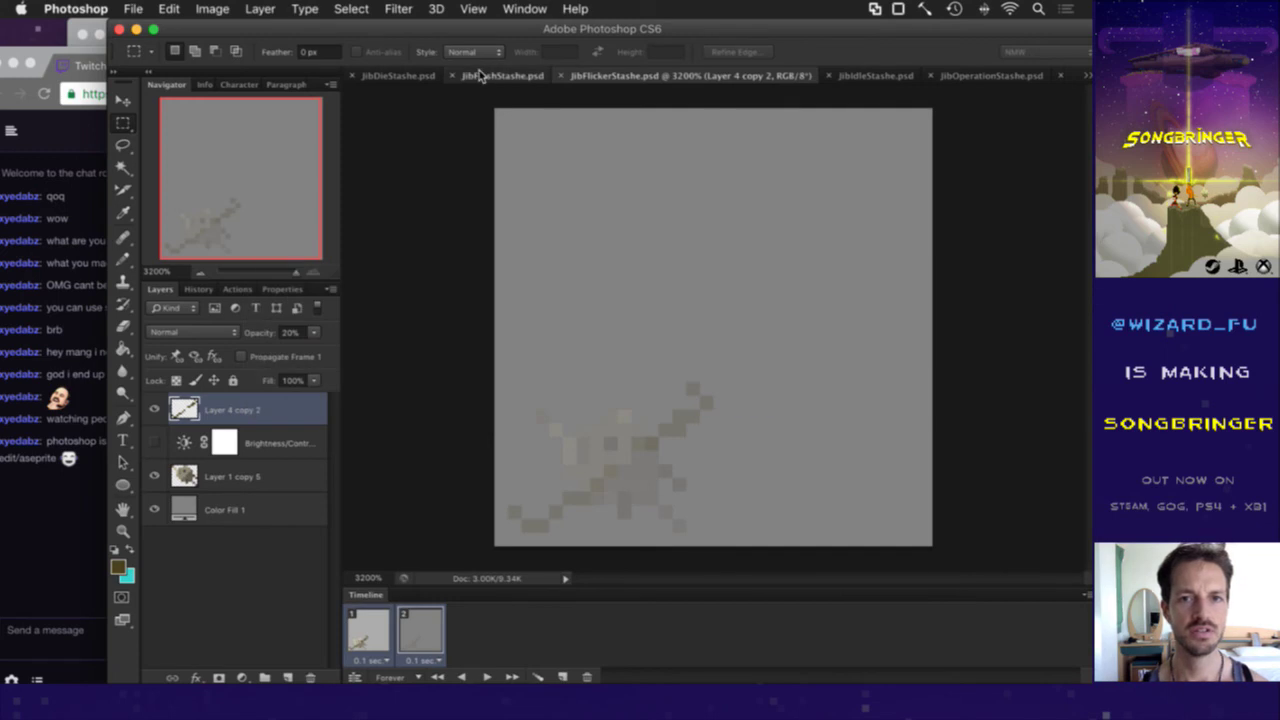
pyautogui.click(480, 77)
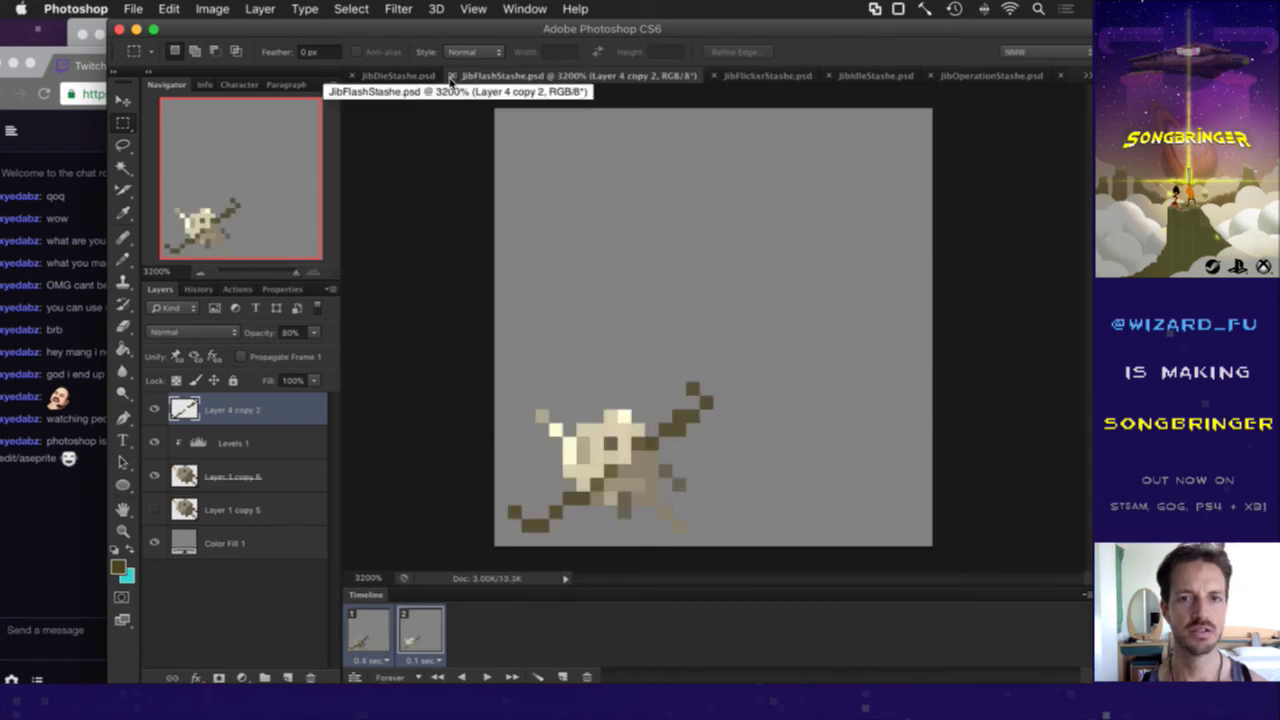
pyautogui.click(451, 77)
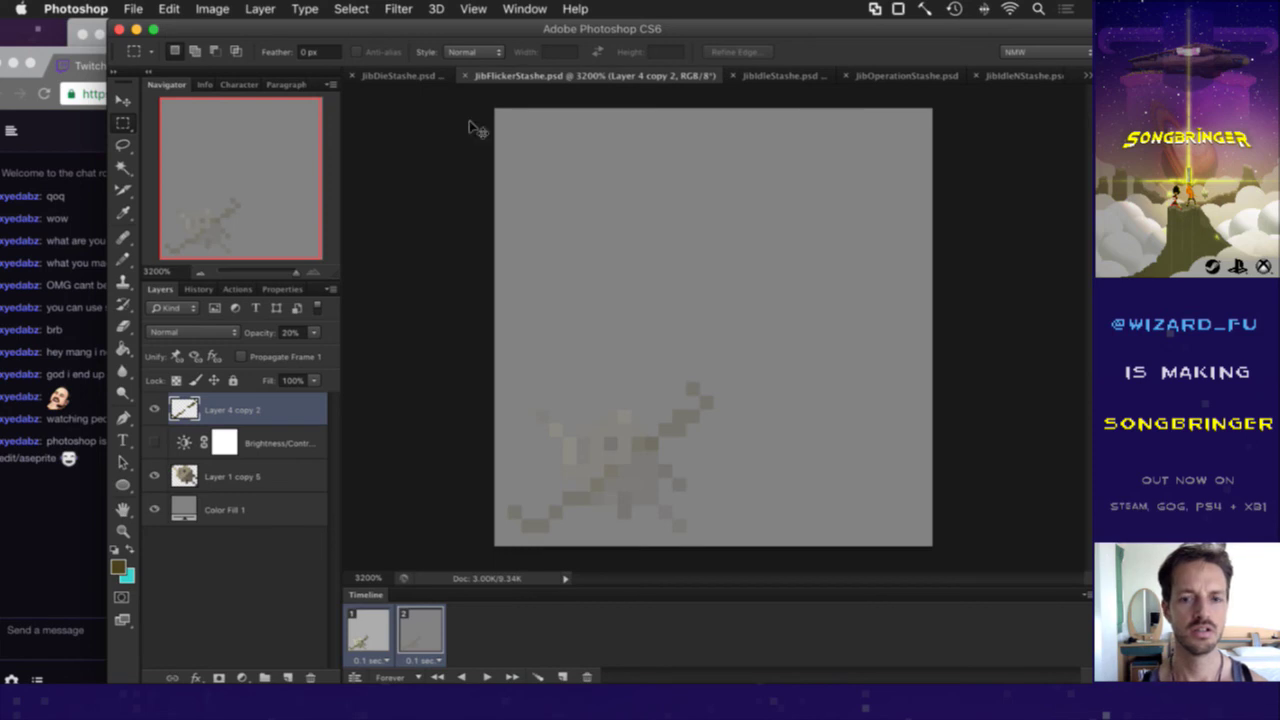
# Step: Return to iTerm2 and suspend the Vim session showing Story.txt to reach the Songbringer shell
pyautogui.press('super+Tab')
pyautogui.hotkey('ctrl', '6')
pyautogui.hotkey('ctrl', '6')
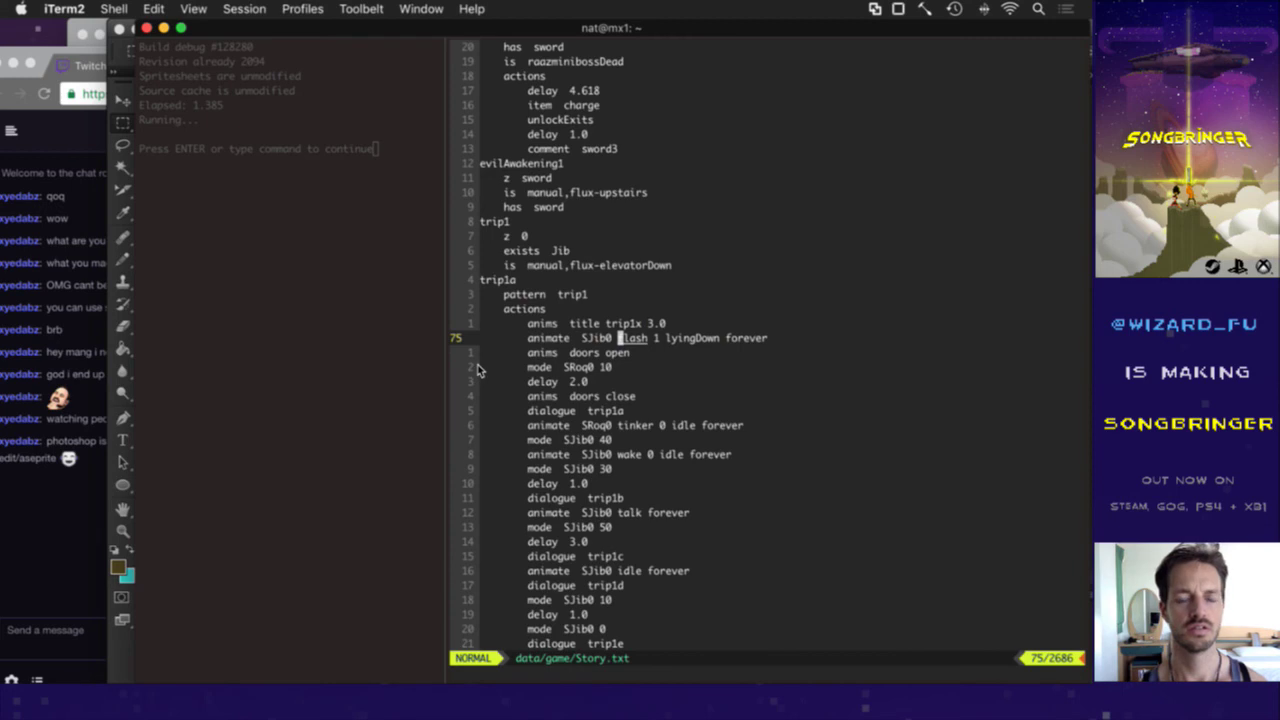
pyautogui.hotkey('ctrl', 'z')
pyautogui.write('fm raw/sprites/')
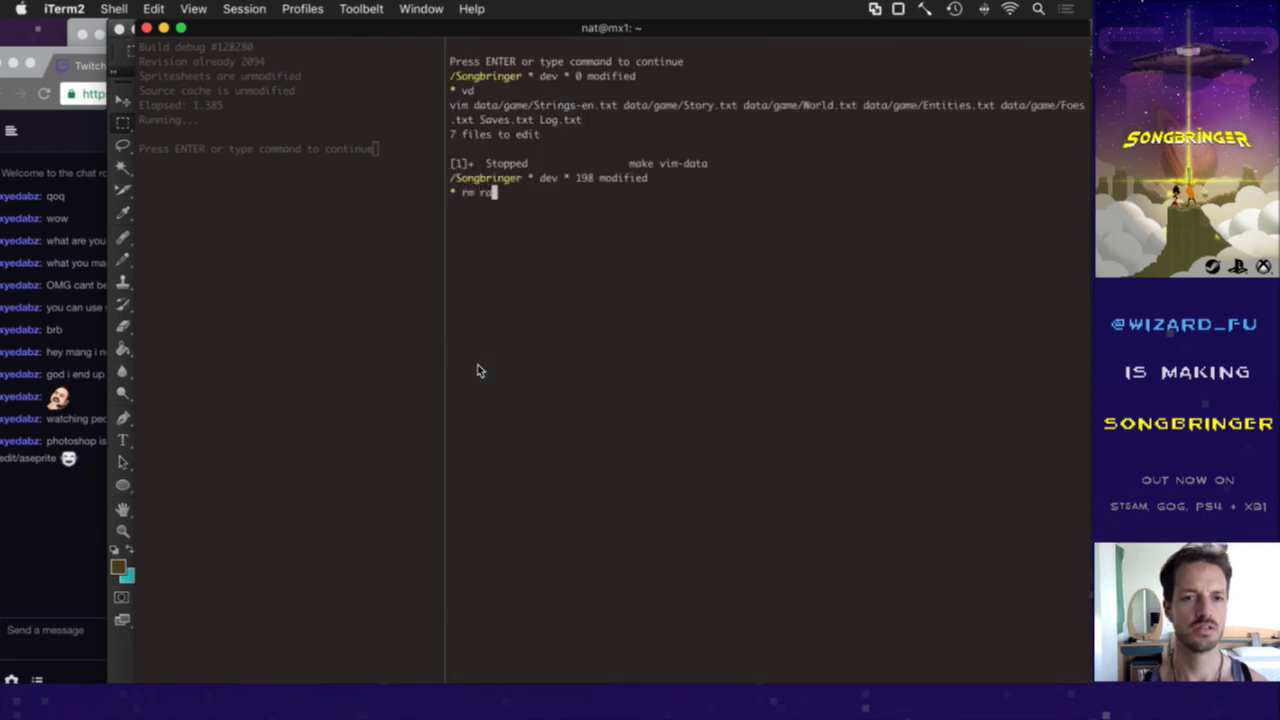
pyautogui.press('BackSpace')
pyautogui.press('BackSpace')
pyautogui.press('BackSpace')
pyautogui.press('BackSpace')
pyautogui.press('BackSpace')
pyautogui.press('BackSpace')
pyautogui.press('BackSpace')
pyautogui.press('BackSpace')
pyautogui.press('BackSpace')
pyautogui.press('BackSpace')
pyautogui.press('BackSpace')
pyautogui.press('BackSpace')
pyautogui.press('BackSpace')
pyautogui.press('BackSpace')
pyautogui.press('BackSpace')
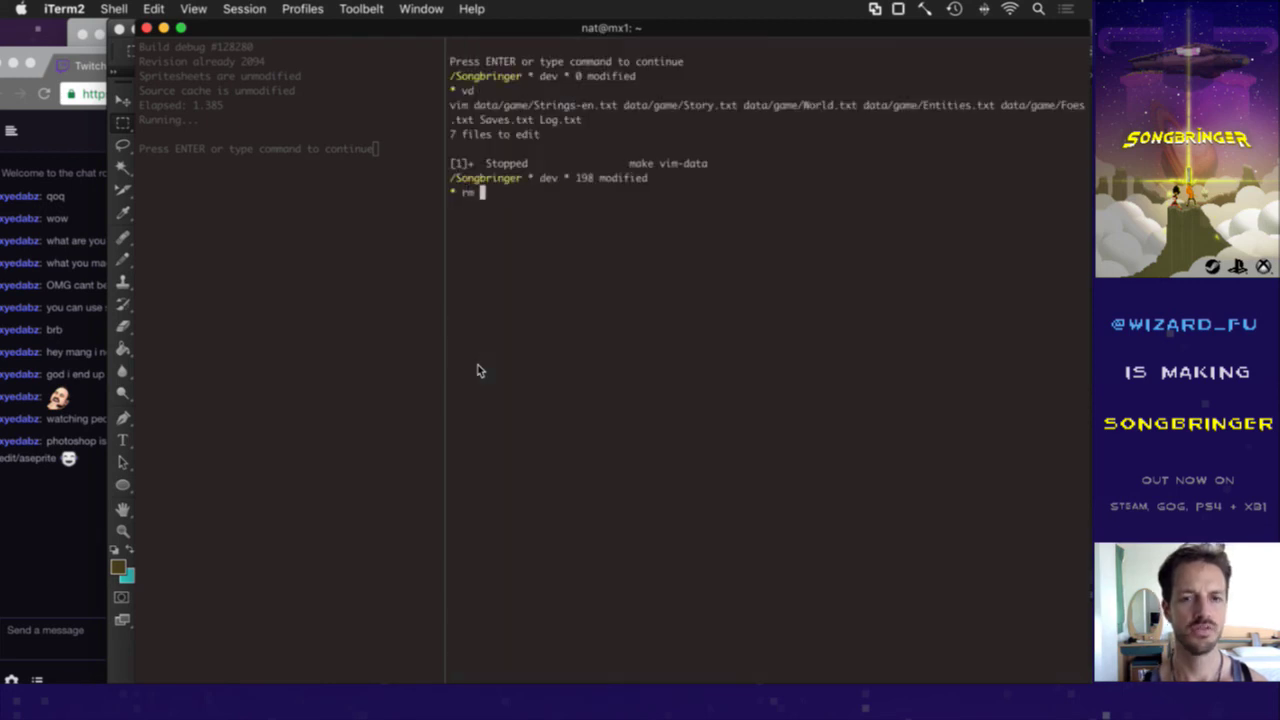
# Step: Move raw/sprites/Shadow/JibFlashStashe.psd to ~/Desktop/ from the shell
pyautogui.write('mv raw/sprites/')
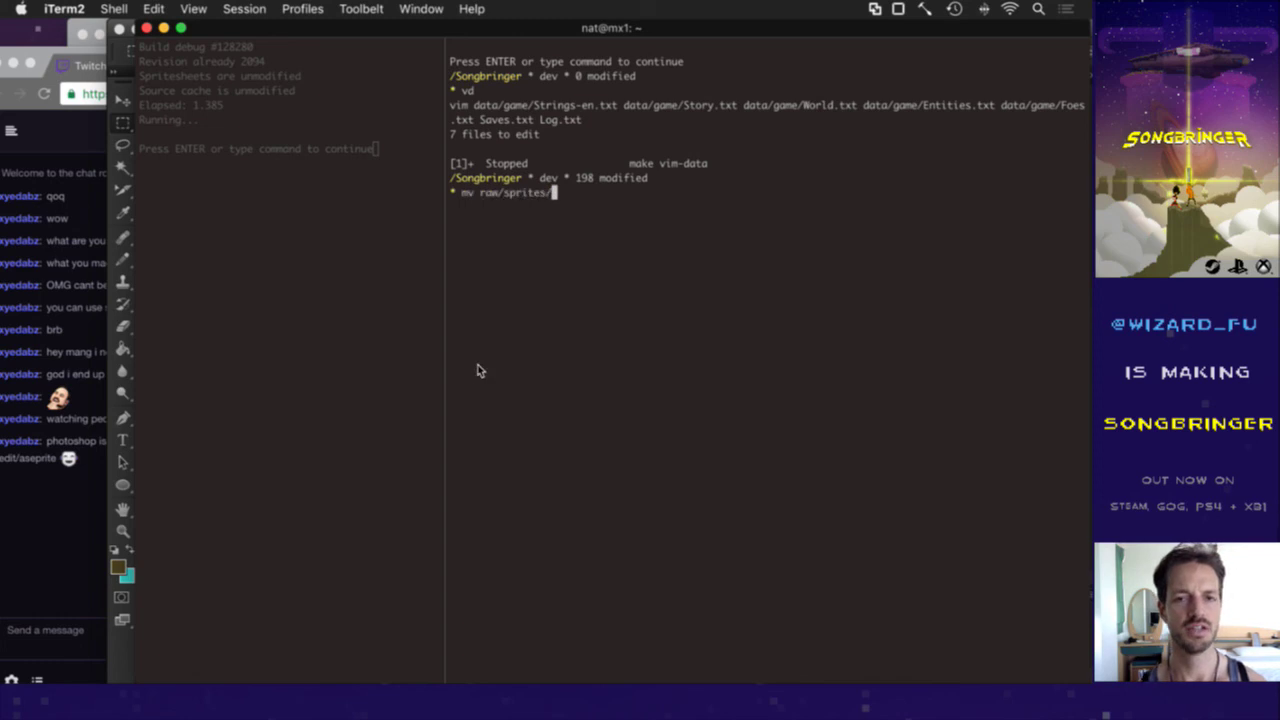
pyautogui.write('Shad')
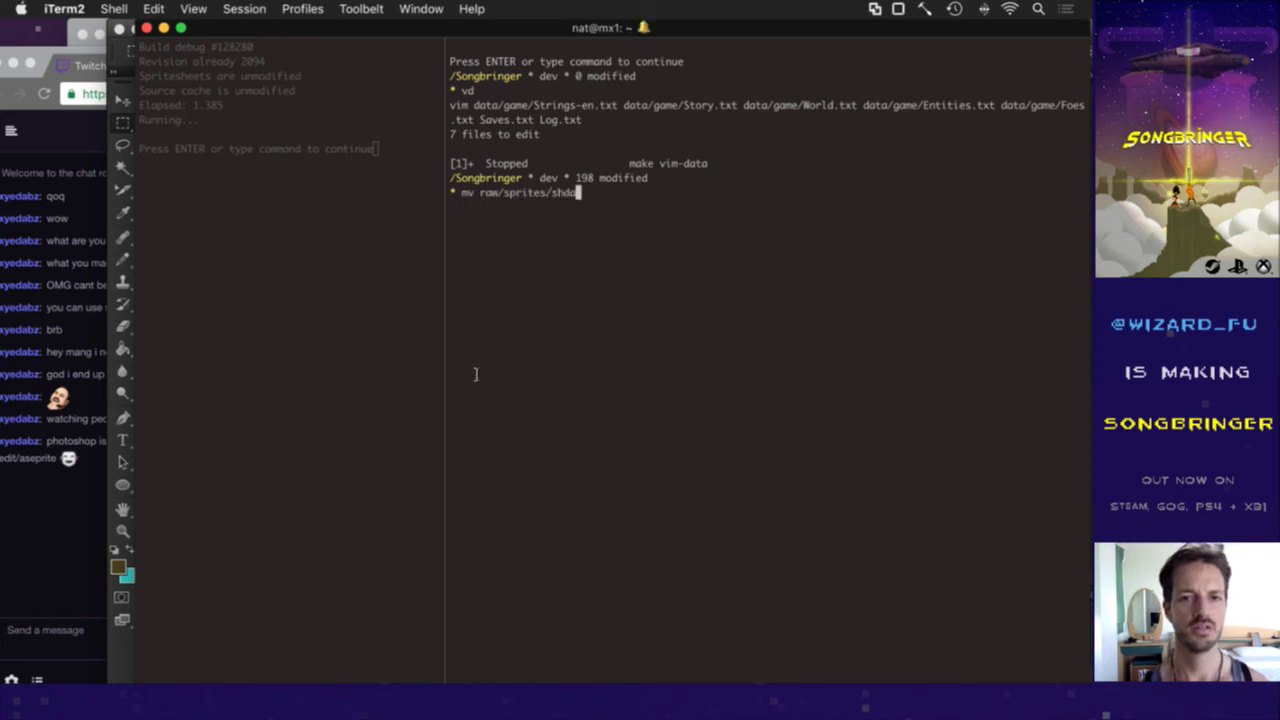
pyautogui.write('ow/JibFlashSt')
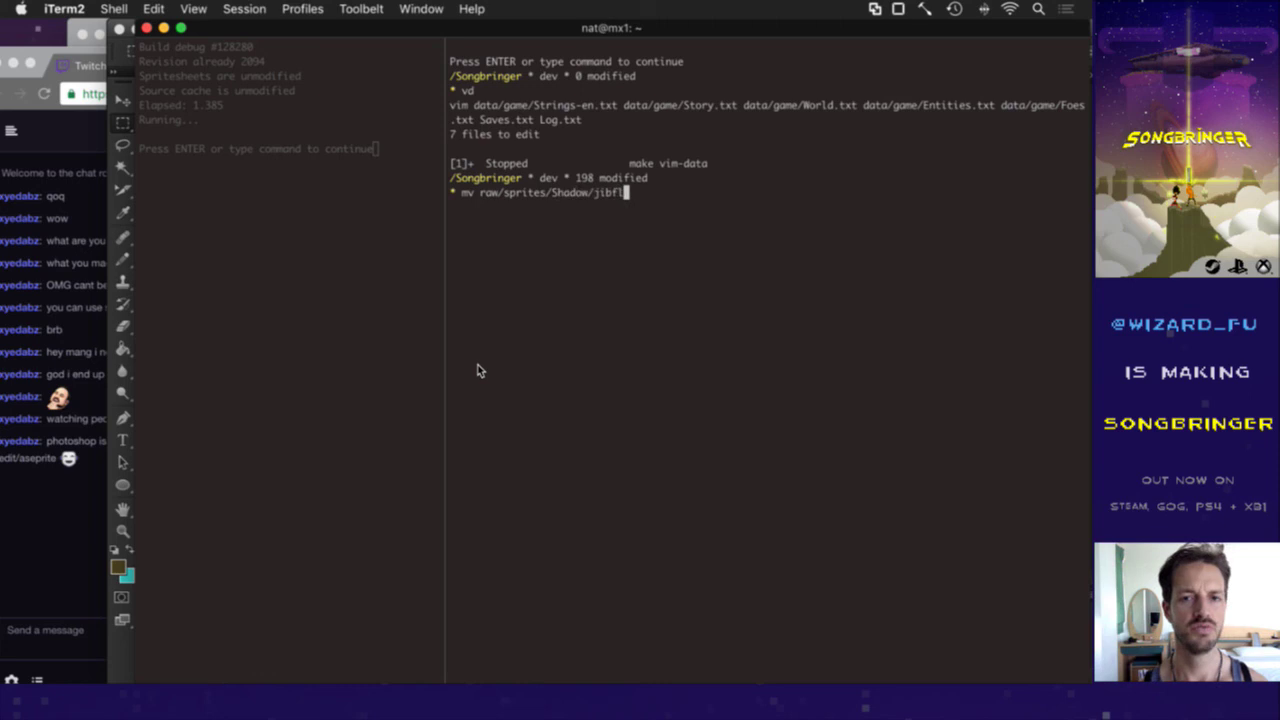
pyautogui.press('Tab')
pyautogui.write('~/Desktop/')
pyautogui.press('Return')
# Step: Delete all exported sheet images matching raw/sheets/Shadow/JibFlashStashe* with rm
pyautogui.write('rm raw/sheets/ShadowJi')
pyautogui.press('BackSpace')
pyautogui.press('BackSpace')
pyautogui.press('BackSpace')
pyautogui.write('w/jibfl')
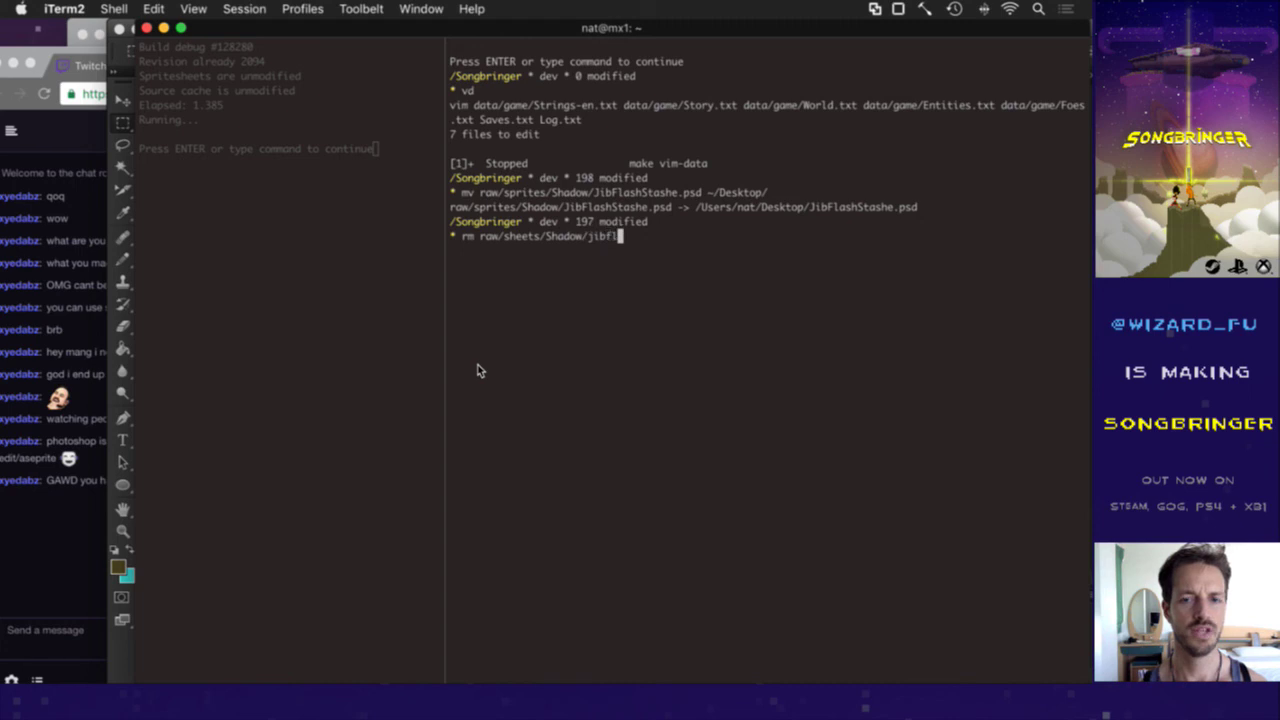
pyautogui.press('Tab')
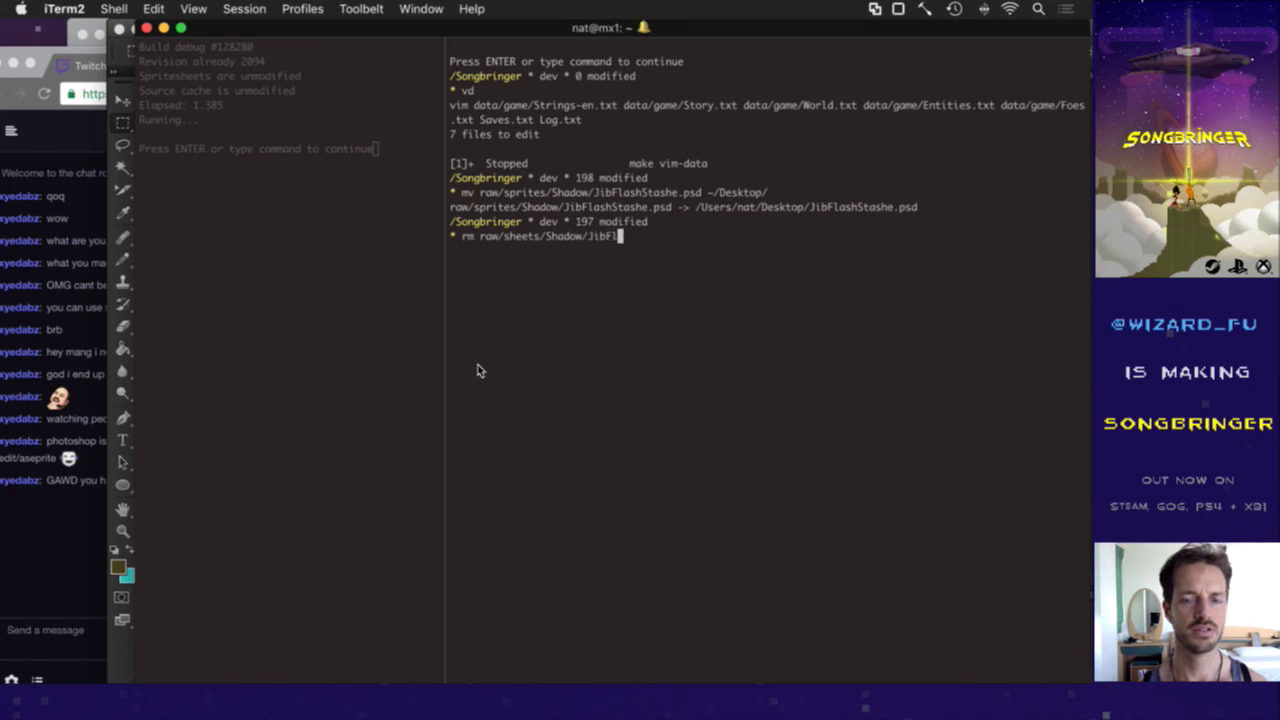
pyautogui.write('a')
pyautogui.press('Tab')
pyautogui.write('S')
pyautogui.press('Tab')
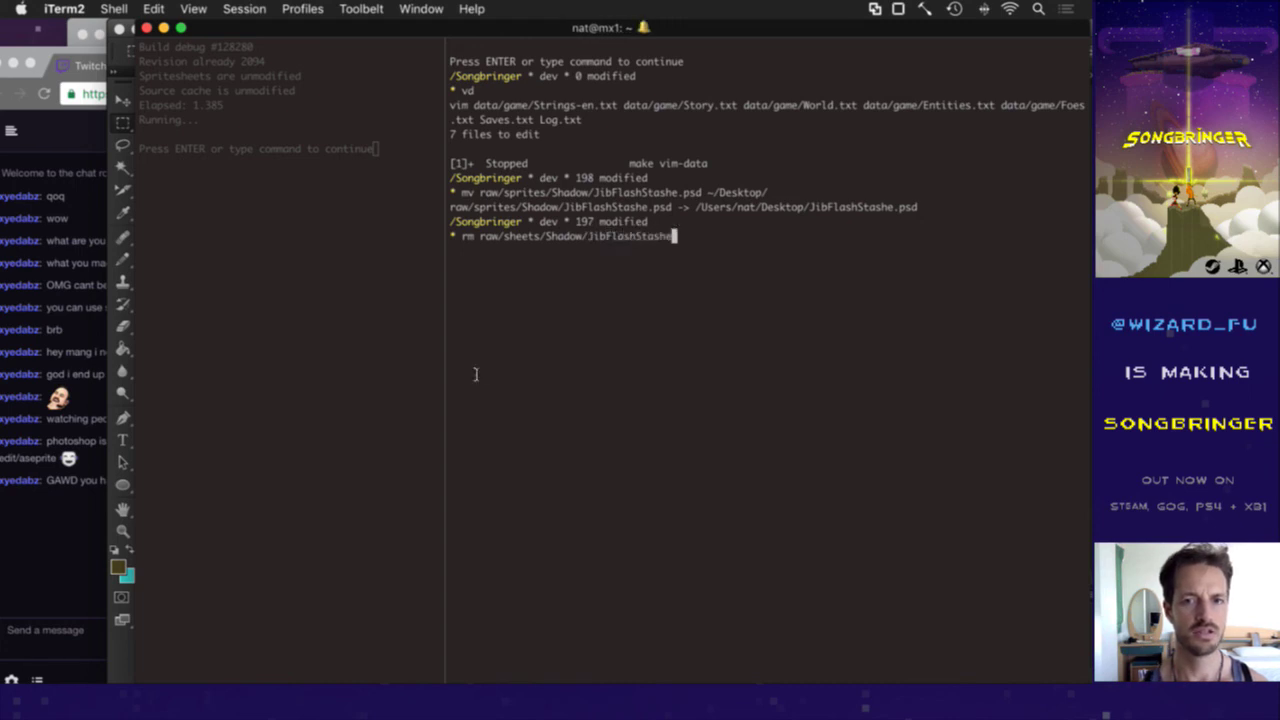
pyautogui.write('*')
pyautogui.press('Return')
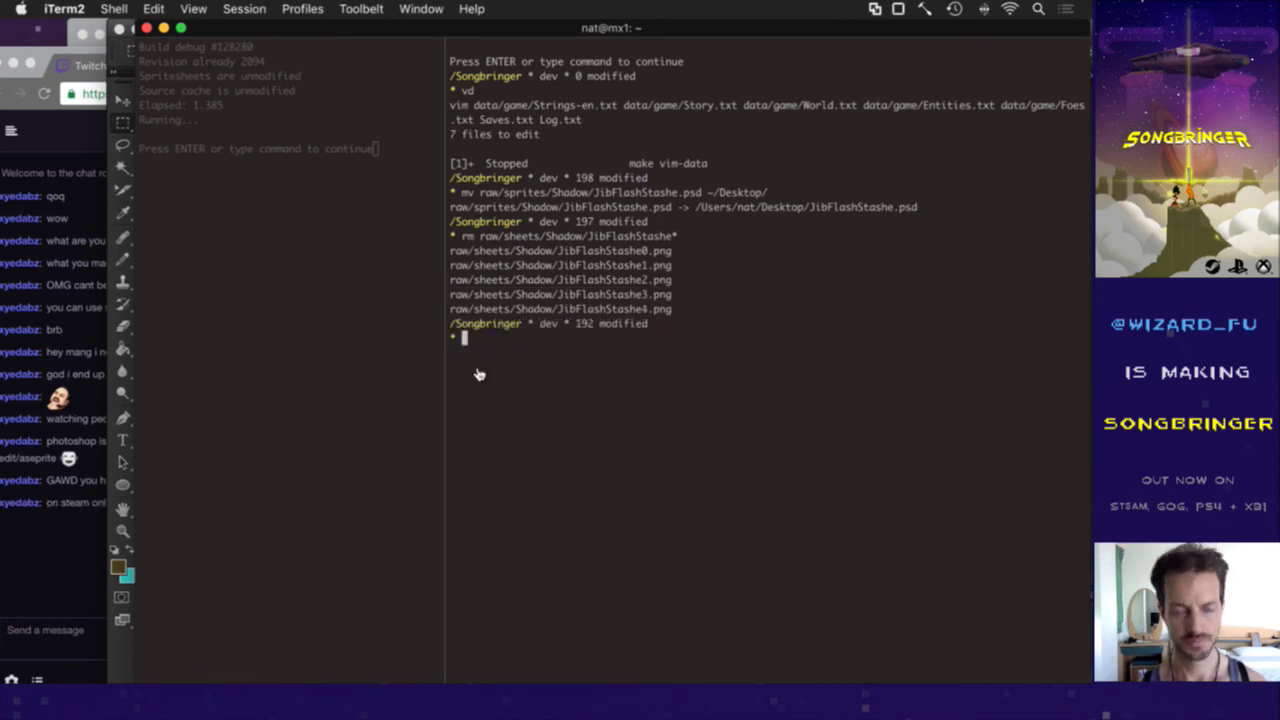
# Step: Run the up command in the Songbringer shell, and clear the terminal after checking the Twitch chat
pyautogui.write('up')
pyautogui.press('Return')
pyautogui.click(36, 541)
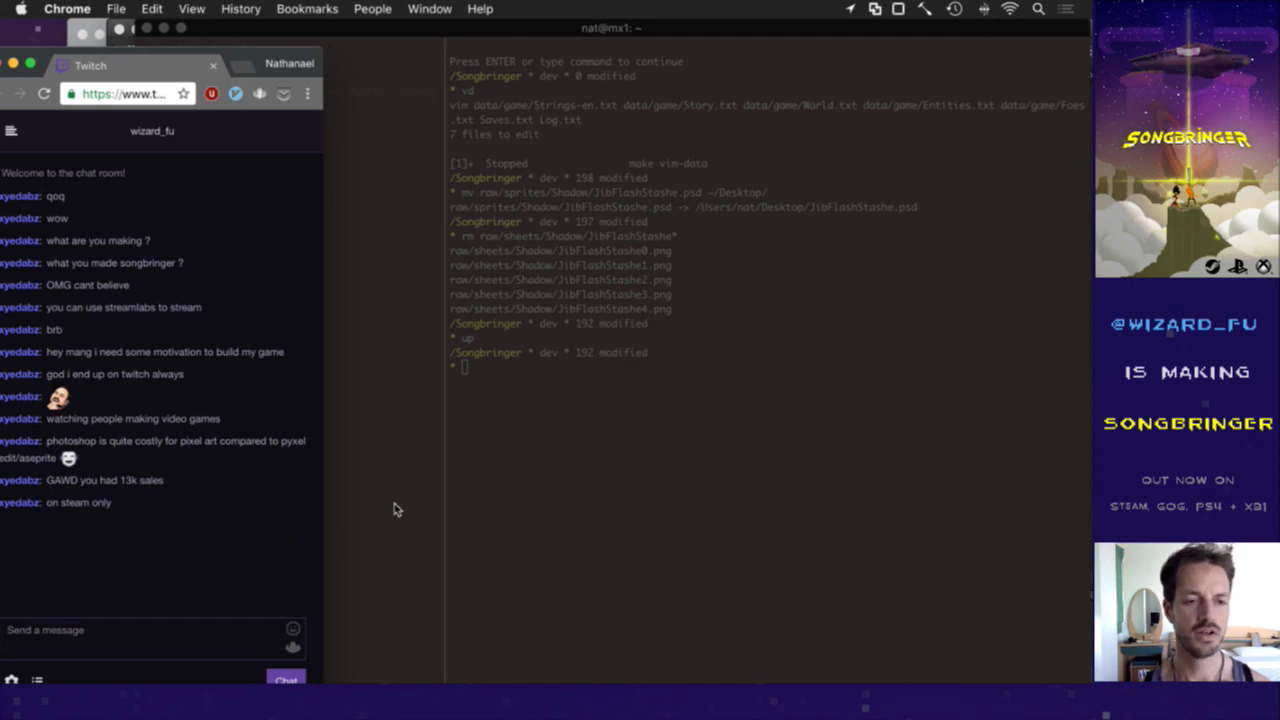
pyautogui.click(625, 380)
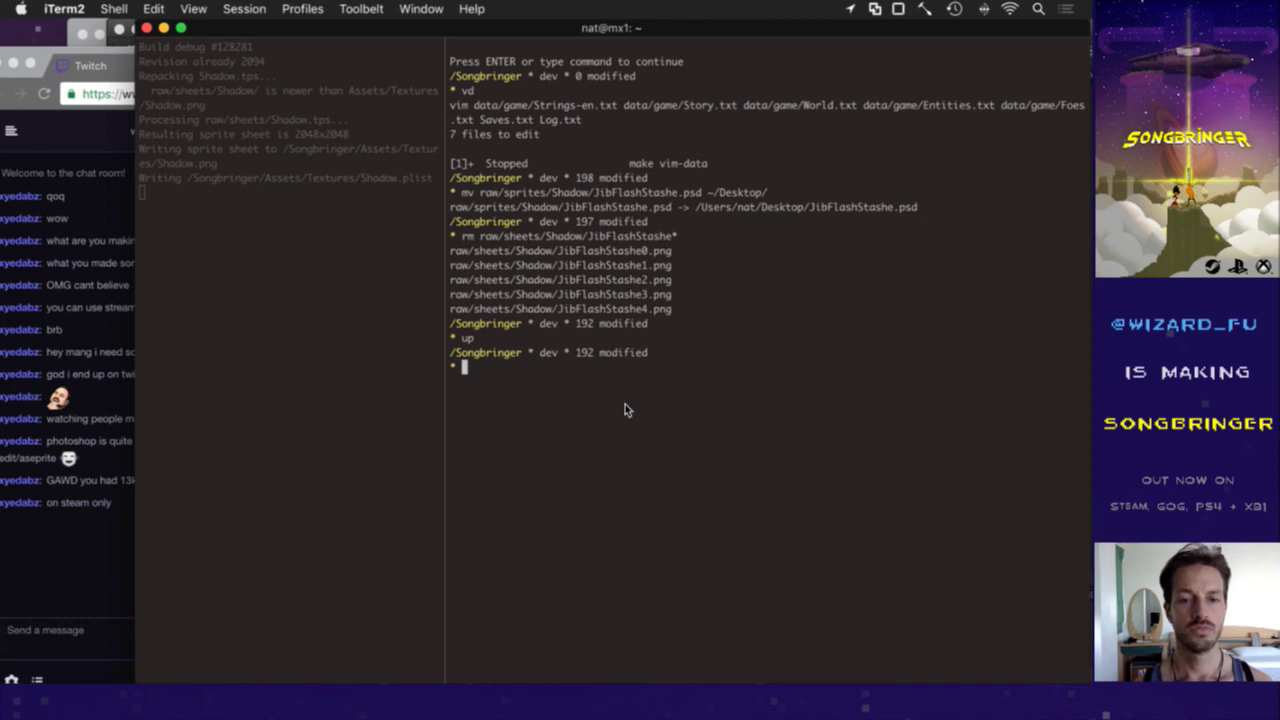
pyautogui.write('clear')
pyautogui.press('Return')
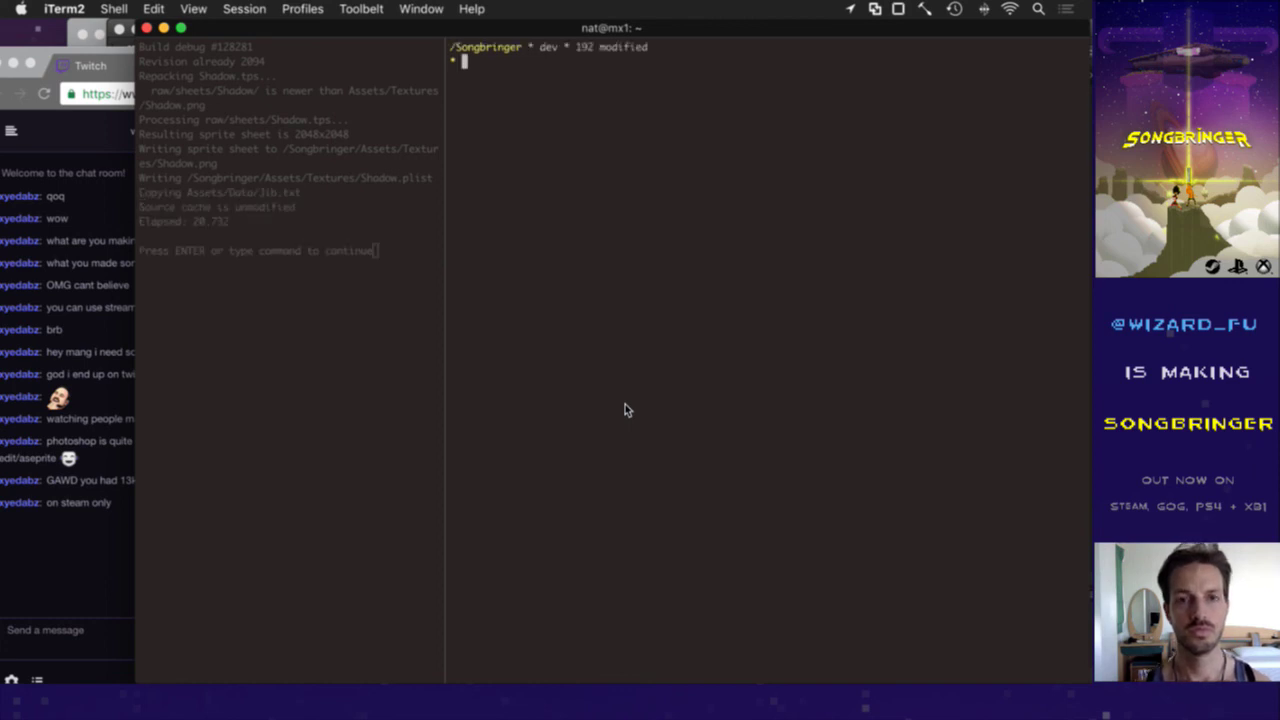
# Step: Resume the suspended Vim session and close the SJib0.txt buffer in the other terminal window
pyautogui.write('v')
pyautogui.press('Return')
pyautogui.hotkey('ctrl', ']')
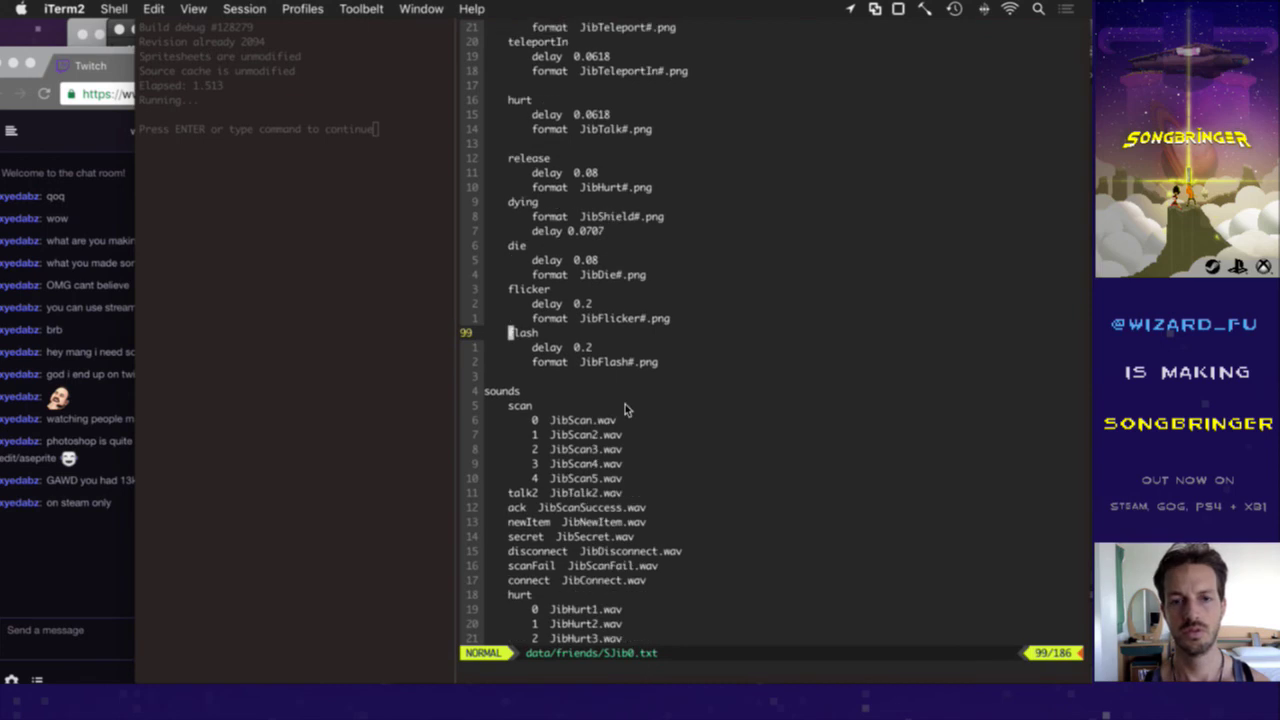
pyautogui.press('j')
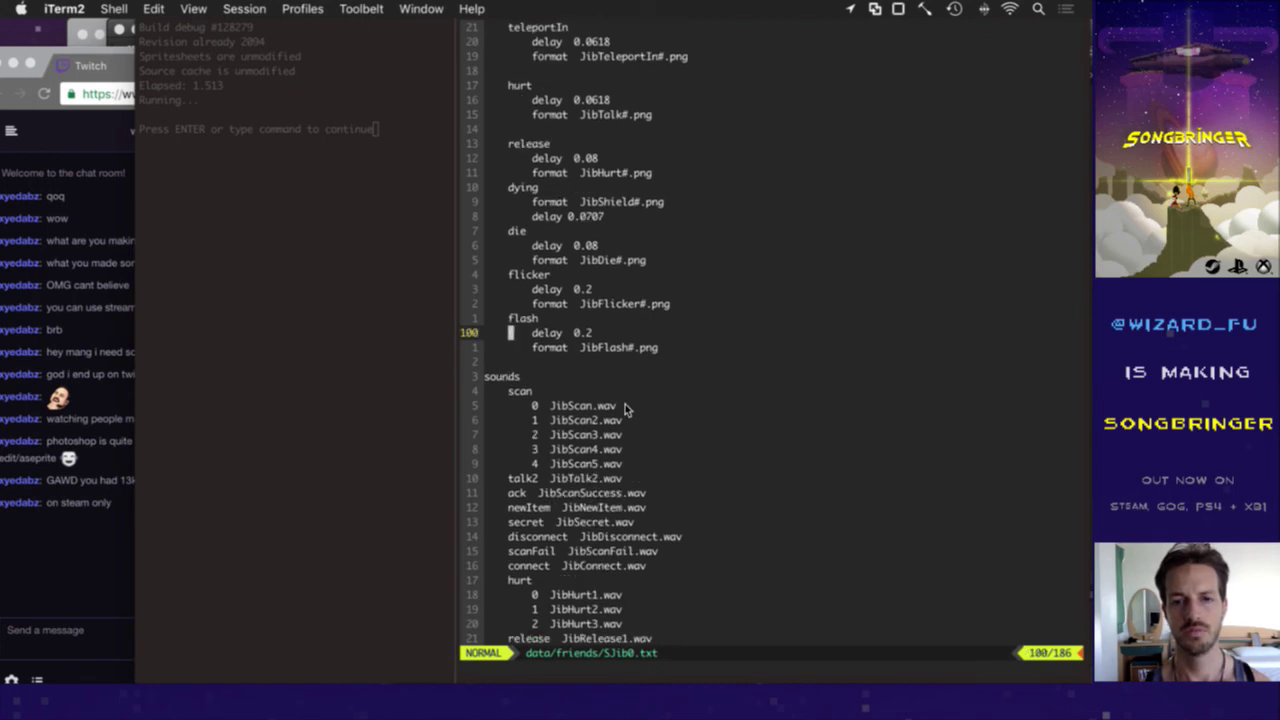
pyautogui.write(':bd')
pyautogui.press('Return')
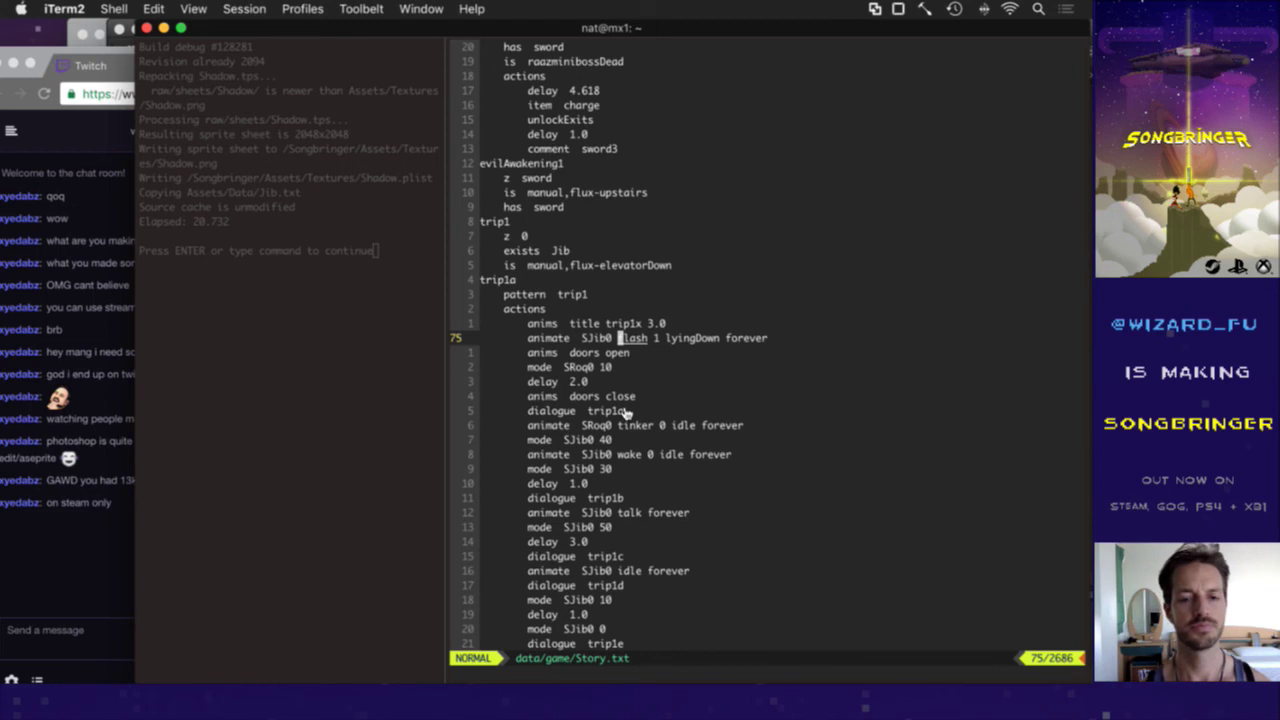
# Step: In Saves.txt, enable the 1080p windowSize line under settings-mac by removing its leading dash, and save the file
pyautogui.write(':bp!')
pyautogui.press('Return')
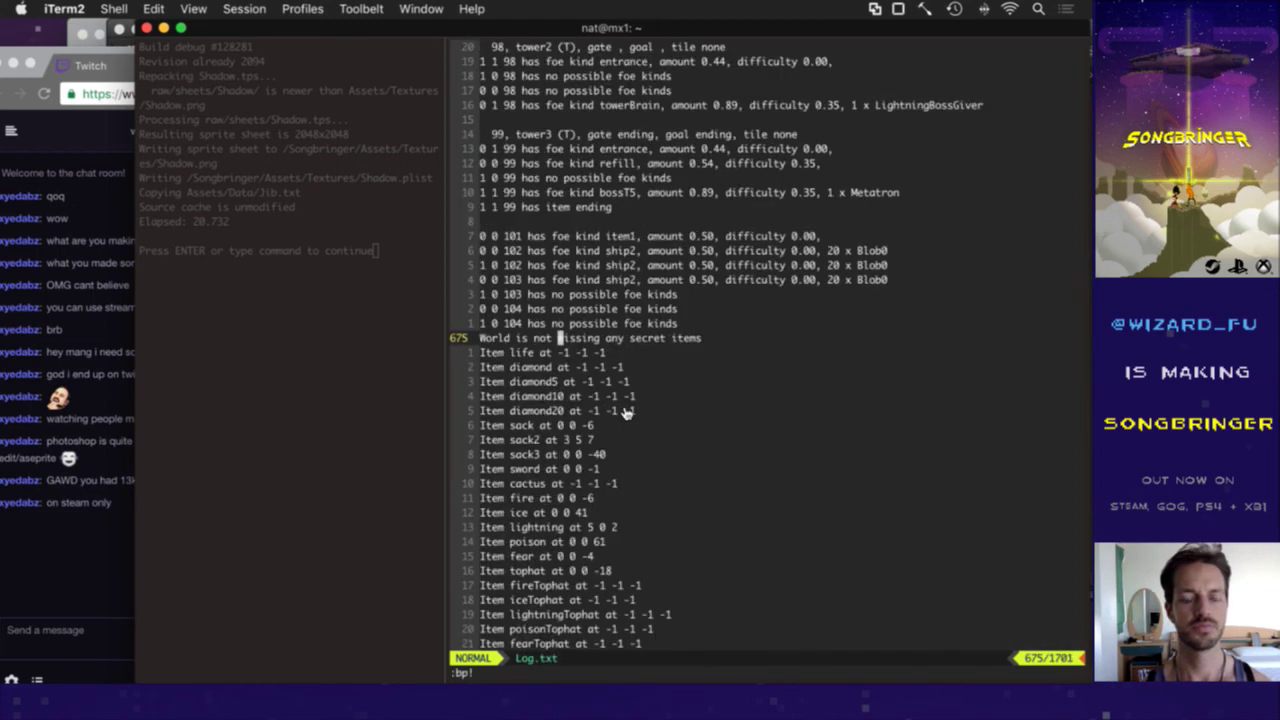
pyautogui.write(':bp!')
pyautogui.press('Return')
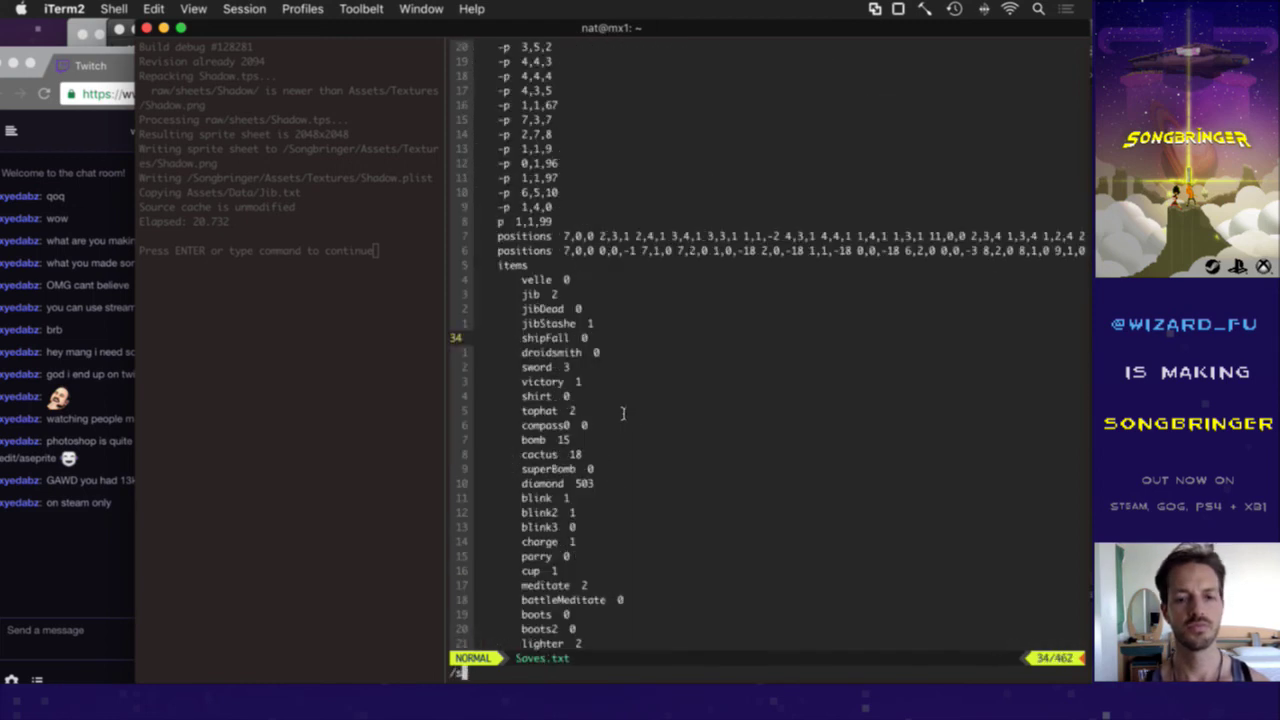
pyautogui.press('Return')
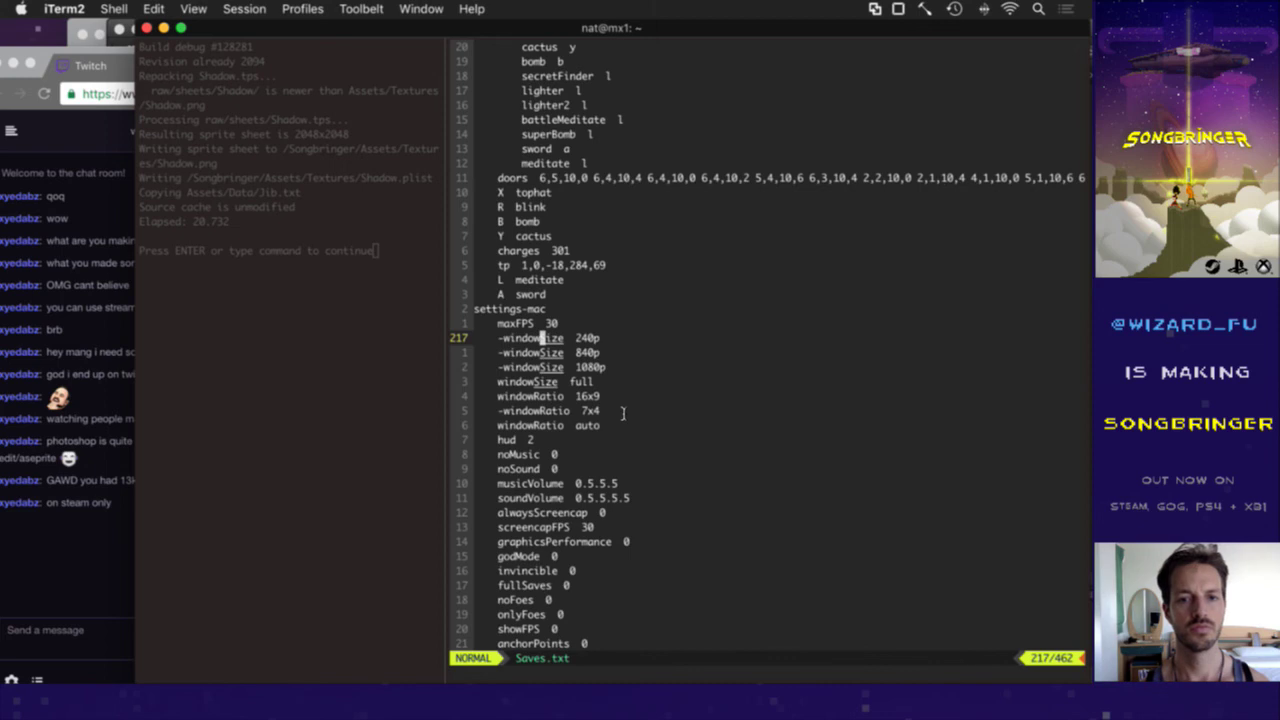
pyautogui.press('j')
pyautogui.press('j')
pyautogui.write('dl:up')
pyautogui.press('Return')
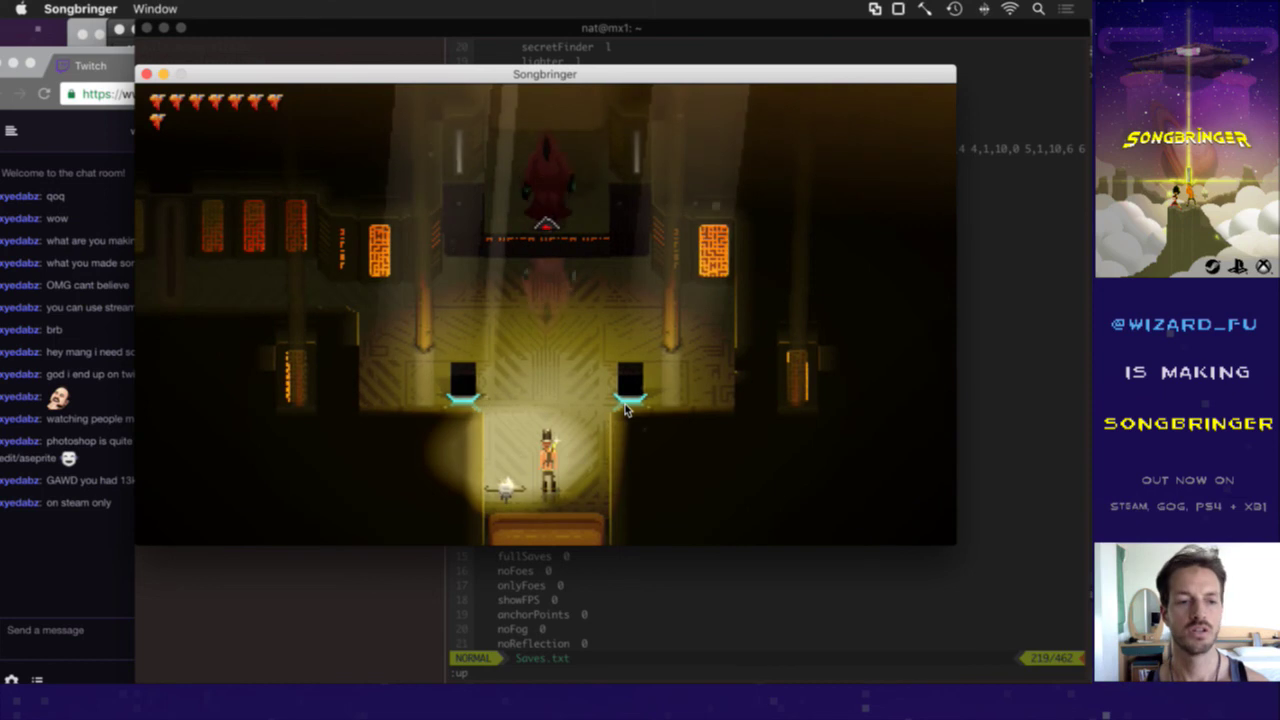
# Step: Playtest the Songbringer chamber scene by walking the character up into the room, and quit the game
pyautogui.press('Up')
pyautogui.press('x')
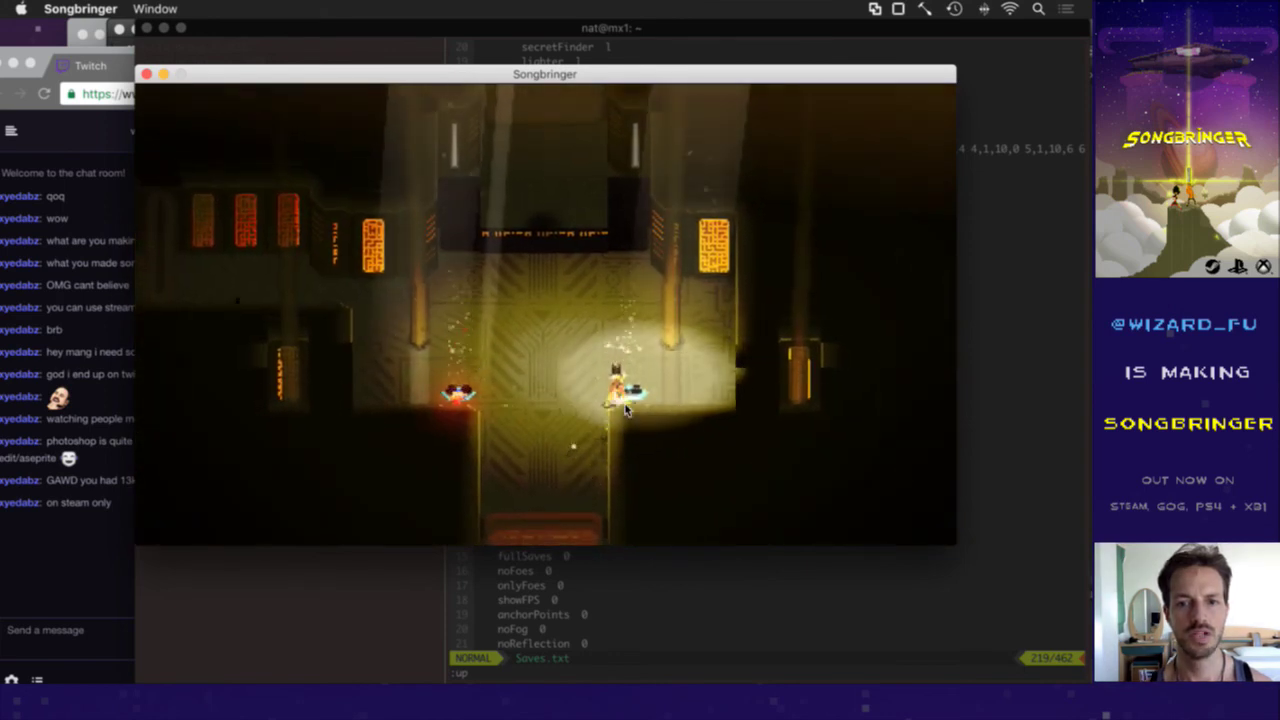
pyautogui.press('super+q')
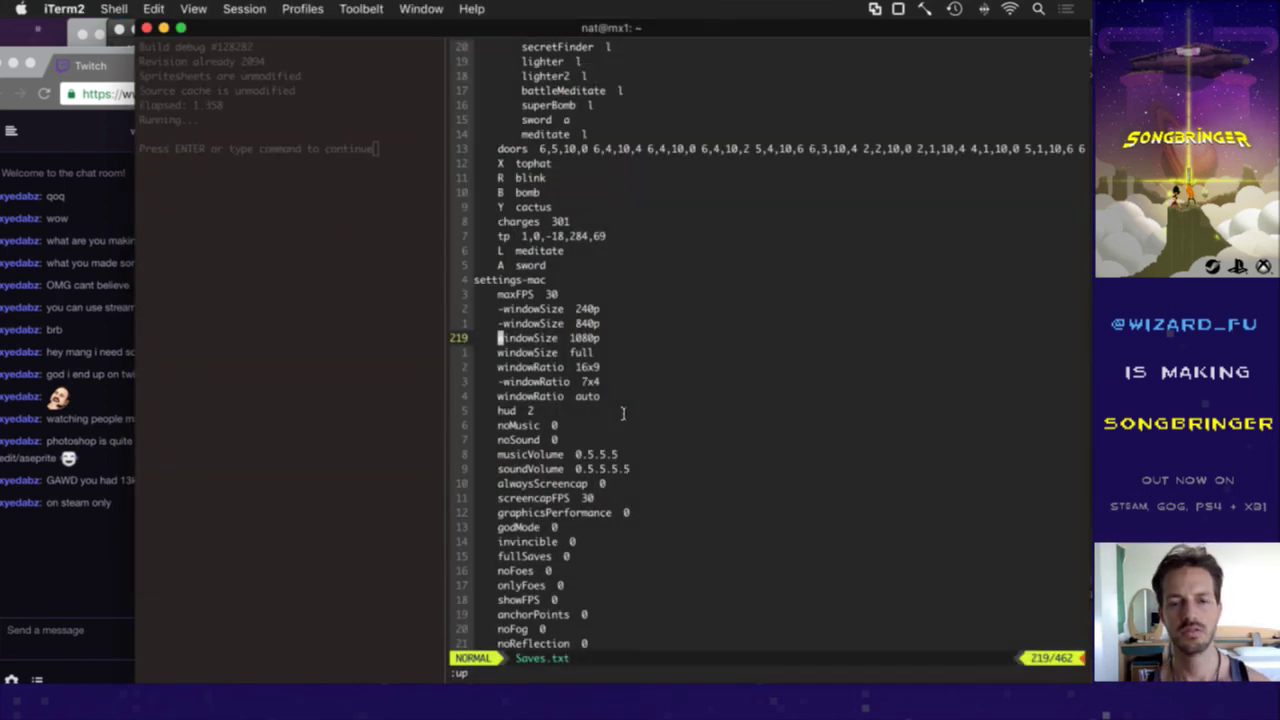
# Step: Relaunch Songbringer, walk the character up to replay the Jib scene, and bring the Twitch chat to the front
pyautogui.press('Return')
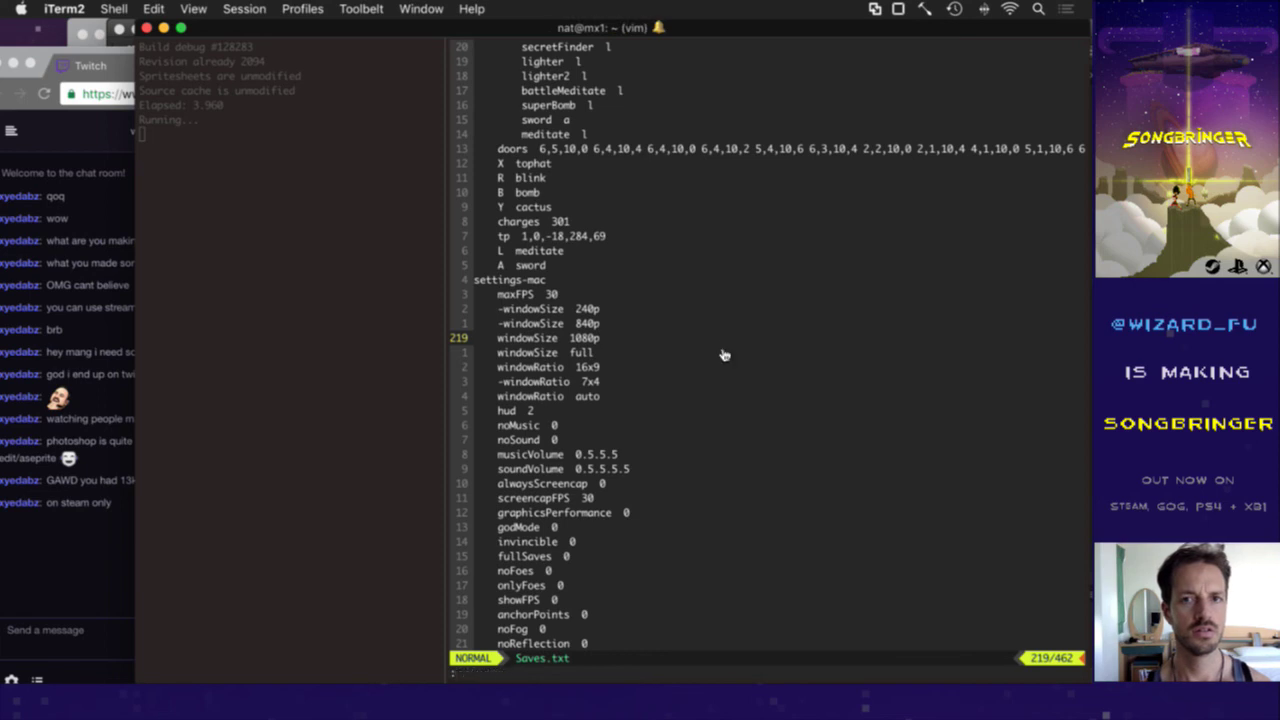
pyautogui.press('k')
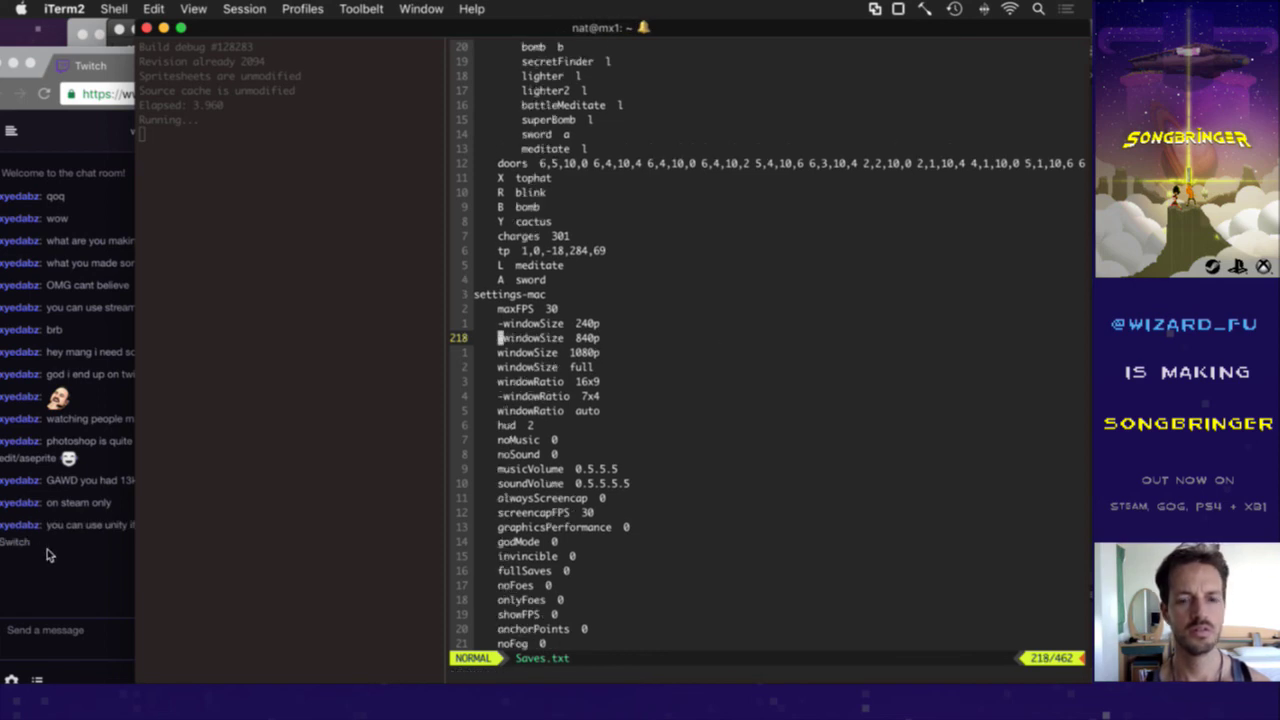
pyautogui.press('super+Tab')
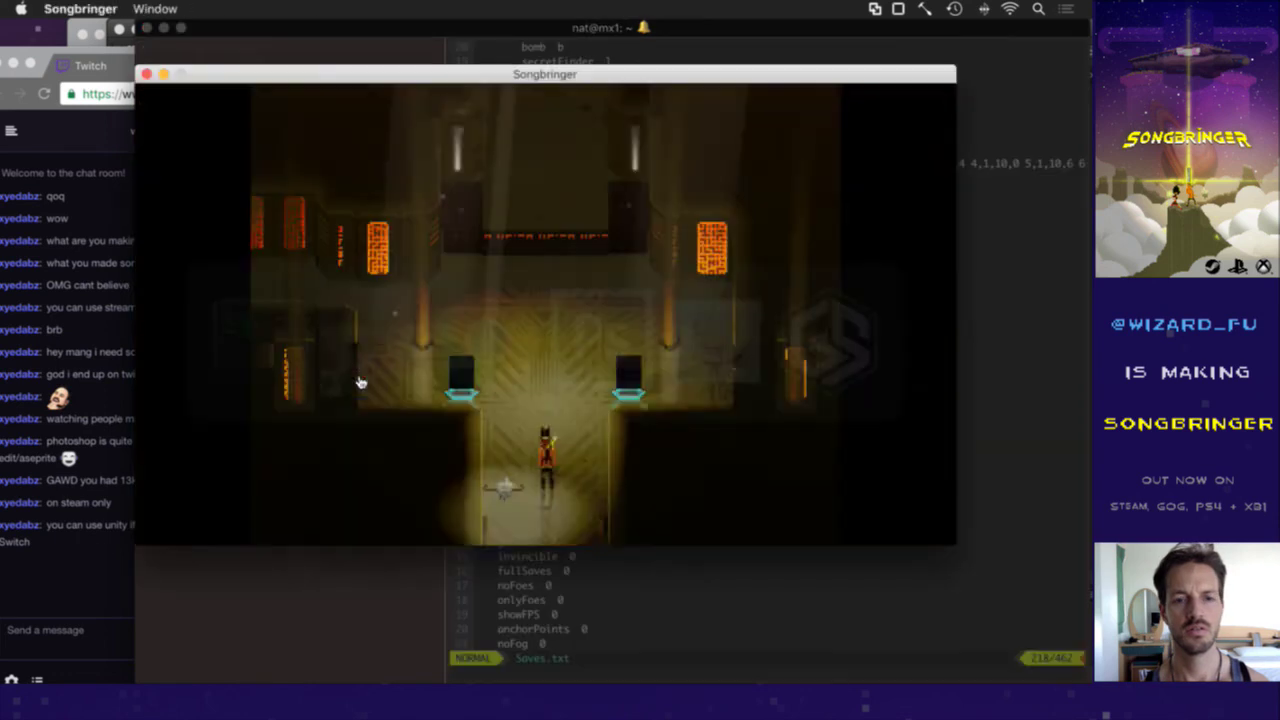
pyautogui.press('Up')
pyautogui.press('Up')
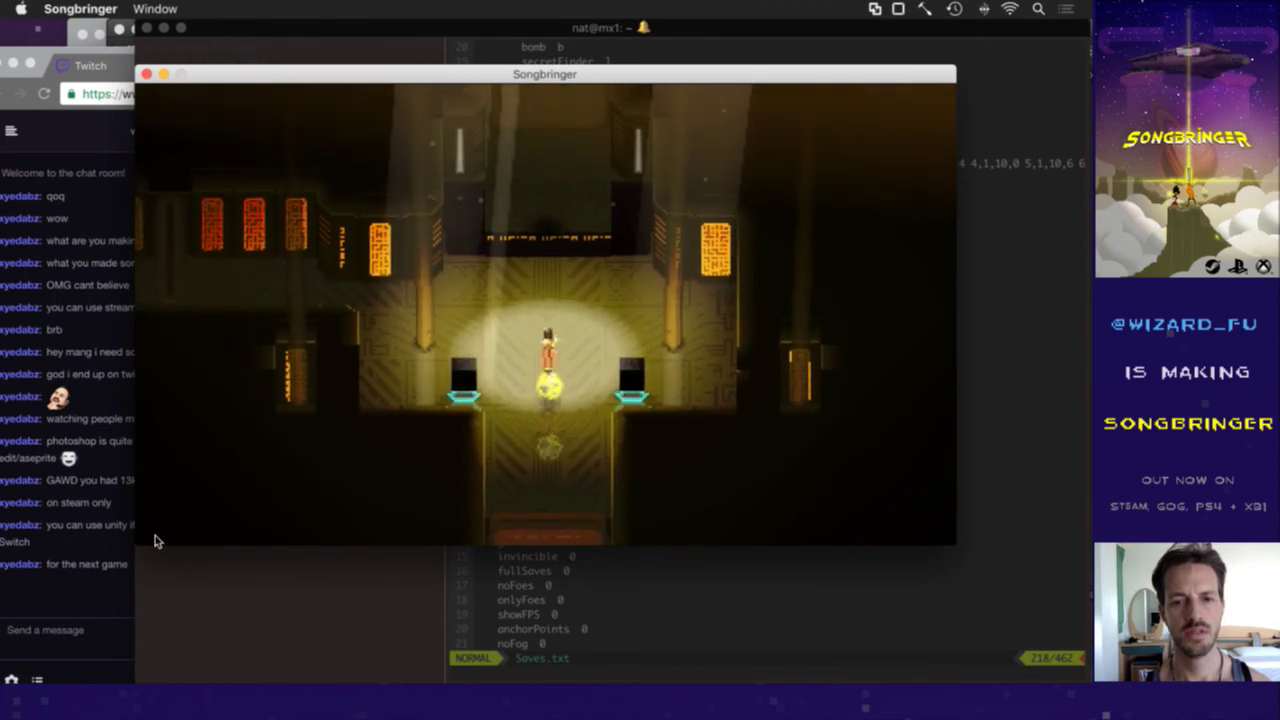
pyautogui.click(124, 570)
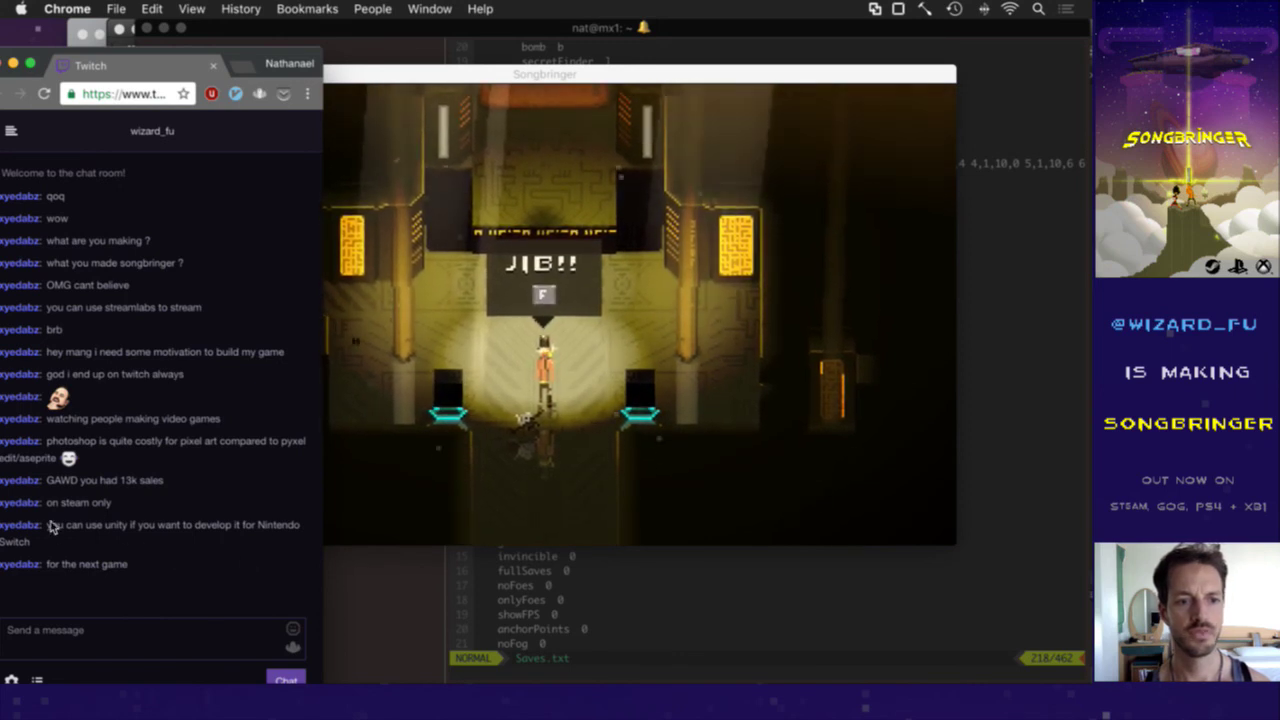
# Step: Return from the Twitch chat to the game, advance the dialogue over Jib's death to the end of the scene, and quit
pyautogui.moveTo(57, 527); pyautogui.dragTo(103, 540)
pyautogui.click(118, 545)
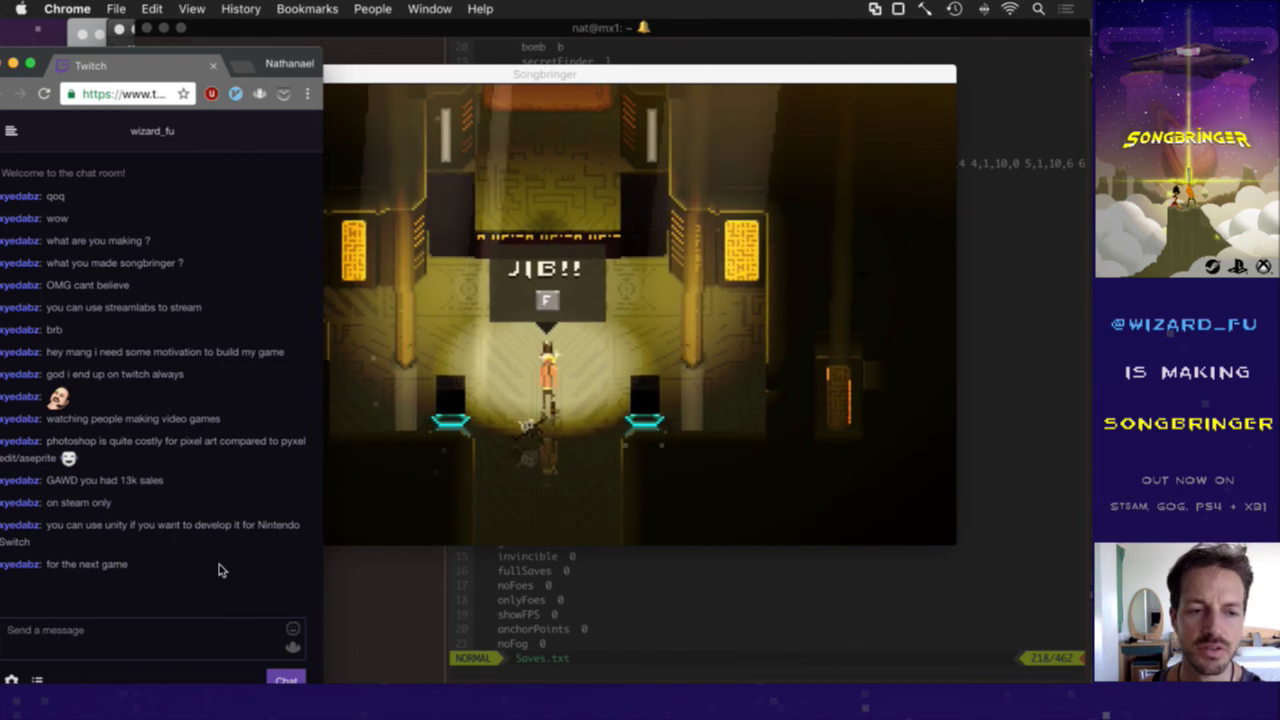
pyautogui.click(491, 455)
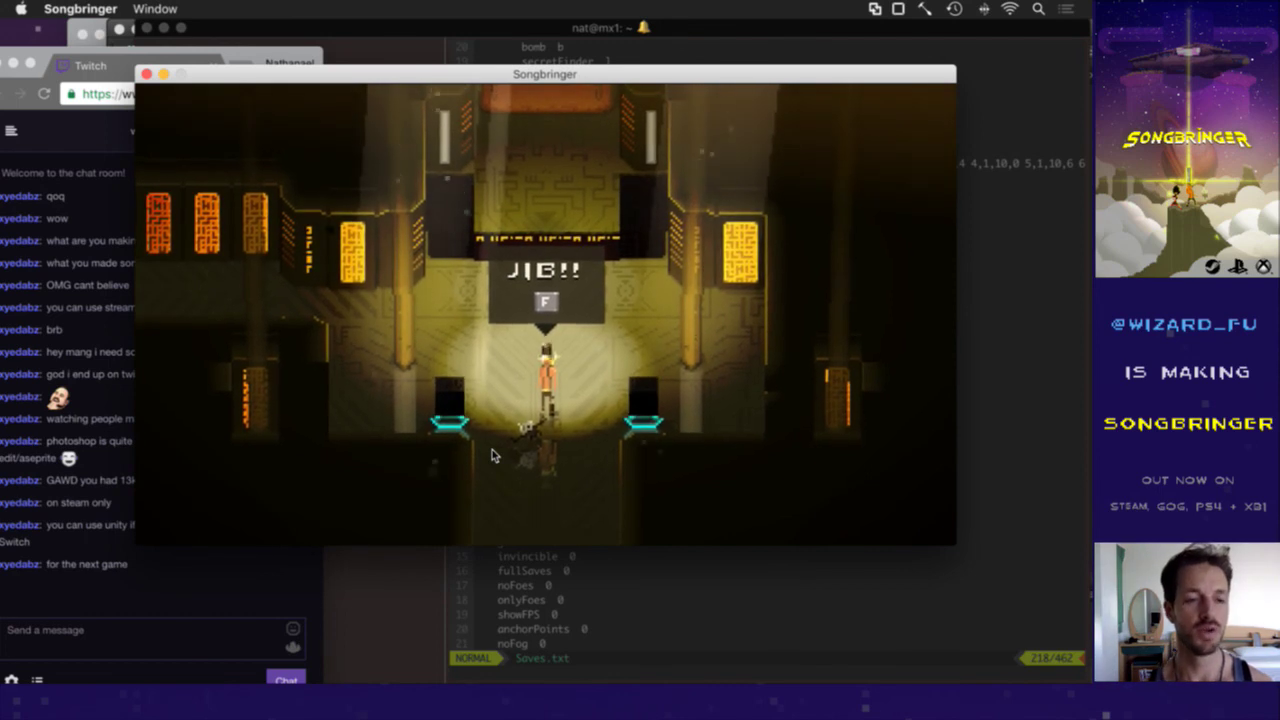
pyautogui.press('f')
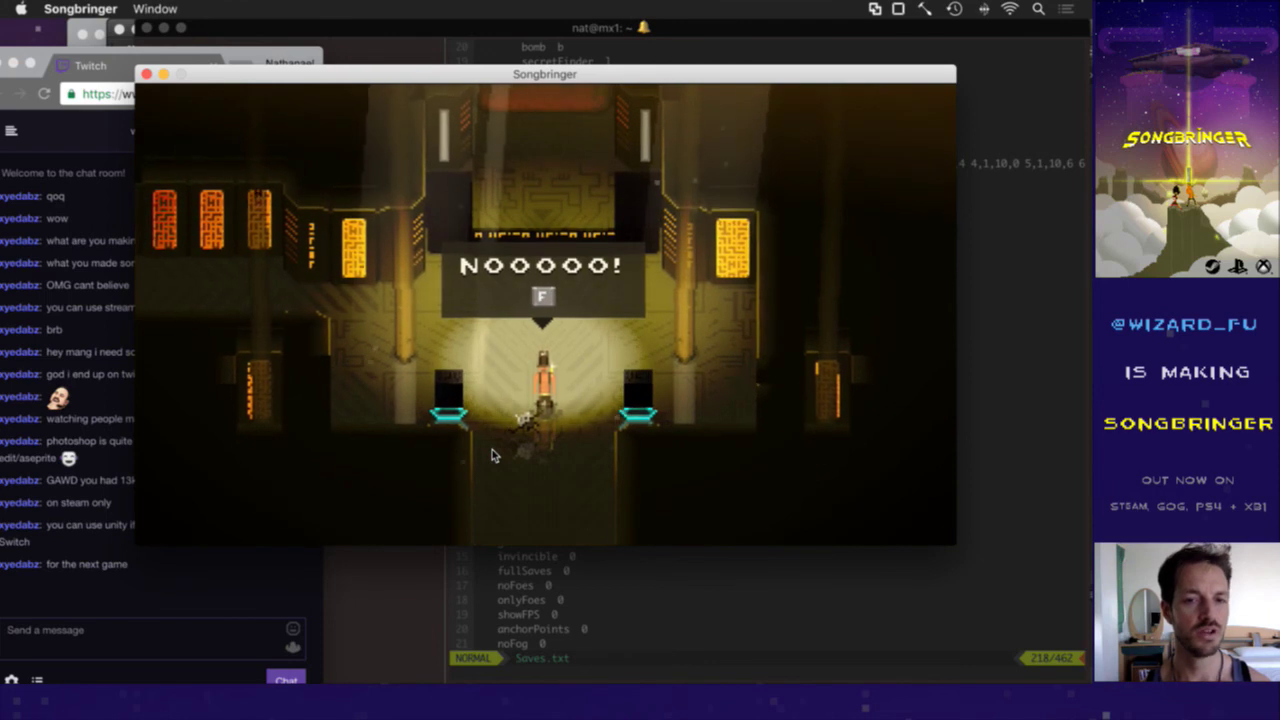
pyautogui.press('f')
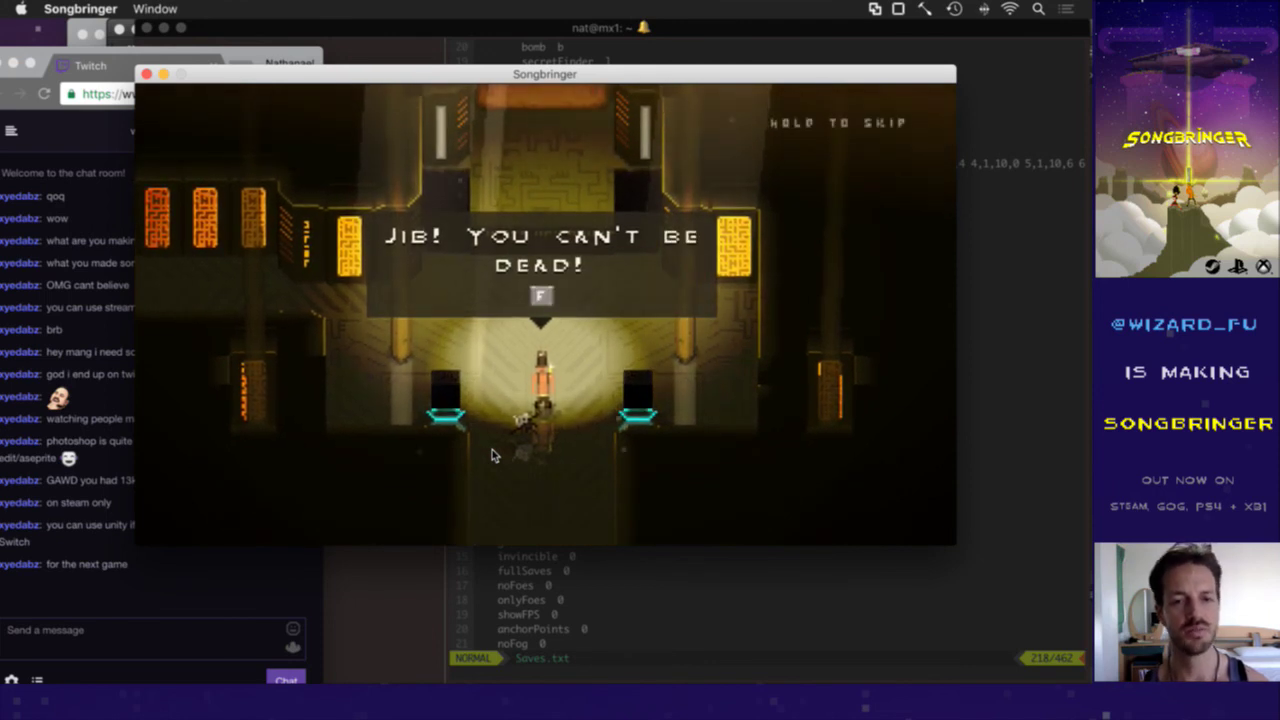
pyautogui.press('f')
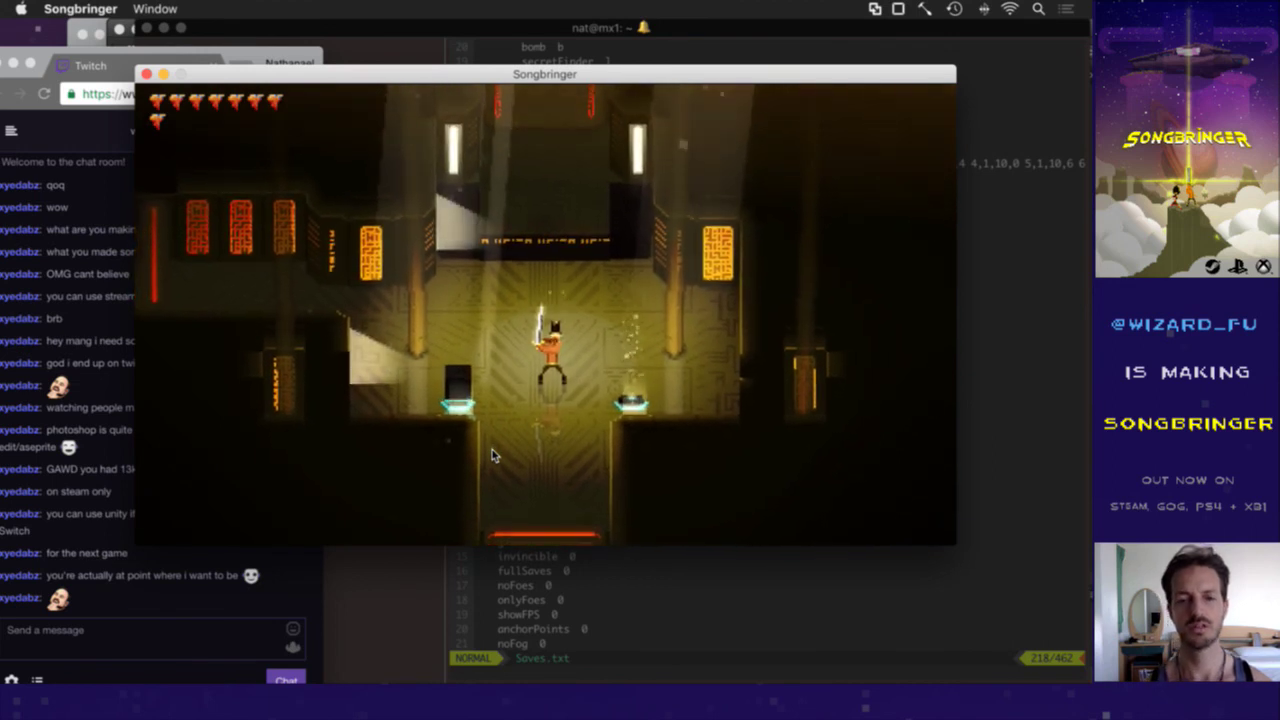
pyautogui.press('super+q')
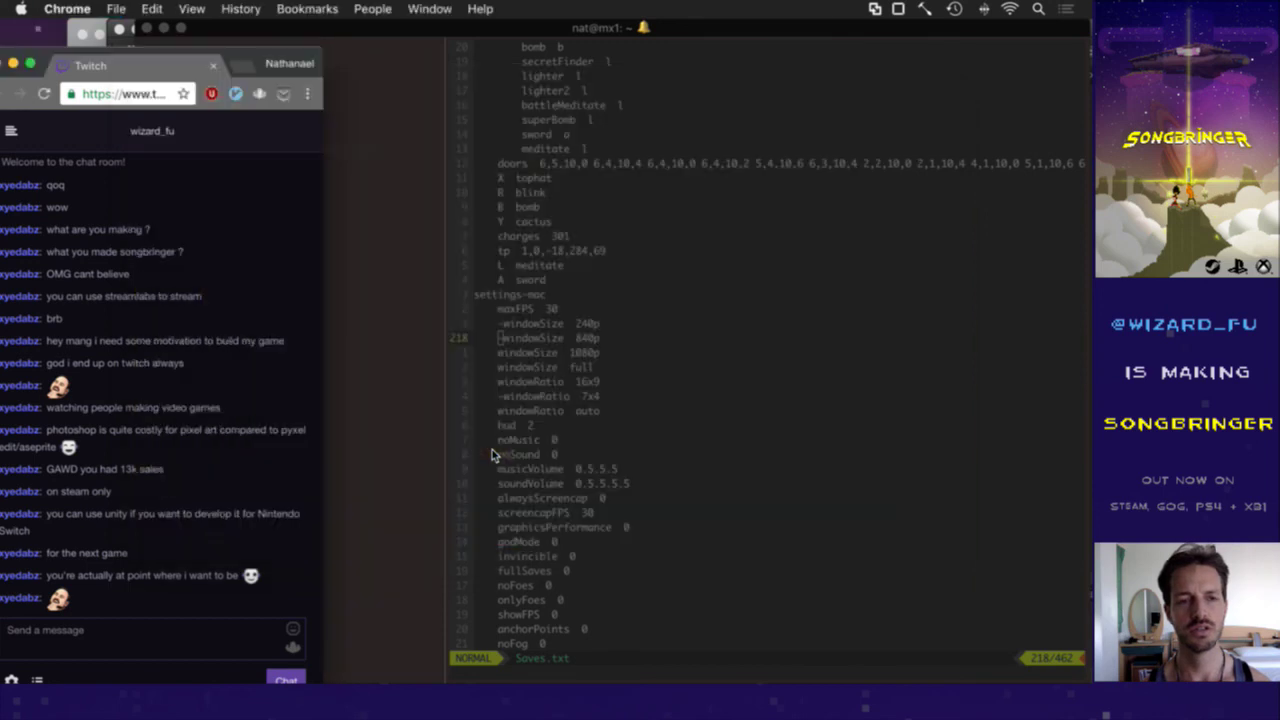
# Step: Return to Saves.txt in the terminal editor and go to the first p line below hp in save 0
pyautogui.click(600, 380)
pyautogui.write(':bd')
pyautogui.press('Return')
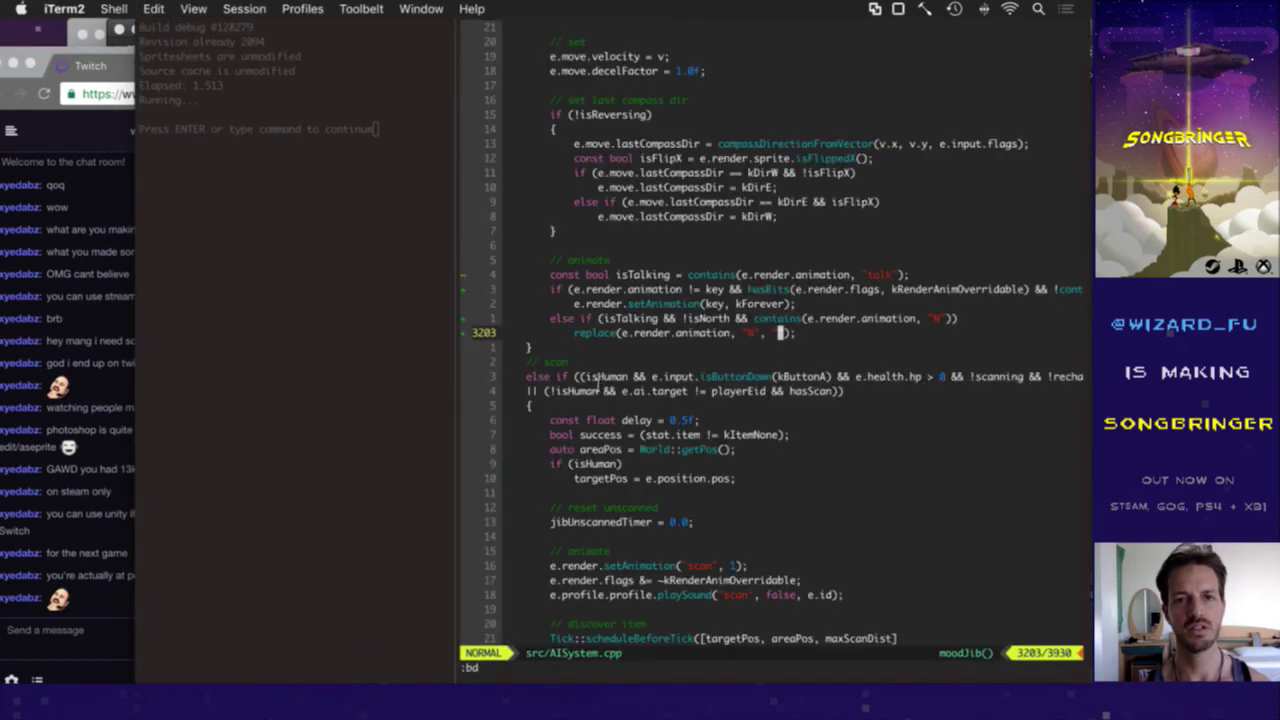
pyautogui.press('h')
pyautogui.hotkey('ctrl', '6')
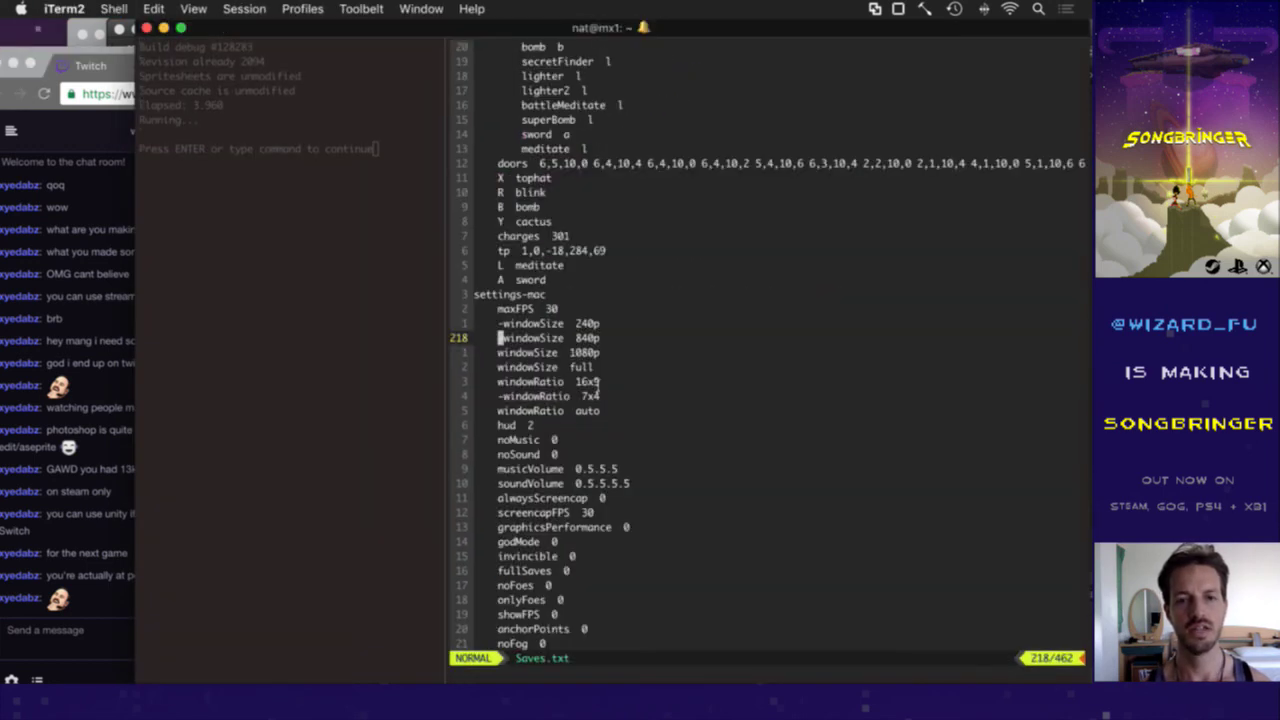
pyautogui.press('g')
pyautogui.press('g')
pyautogui.press('j')
pyautogui.press('j')
pyautogui.press('j')
pyautogui.press('j')
pyautogui.press('j')
pyautogui.press('j')
pyautogui.press('j')
pyautogui.press('j')
pyautogui.write('kkOp')
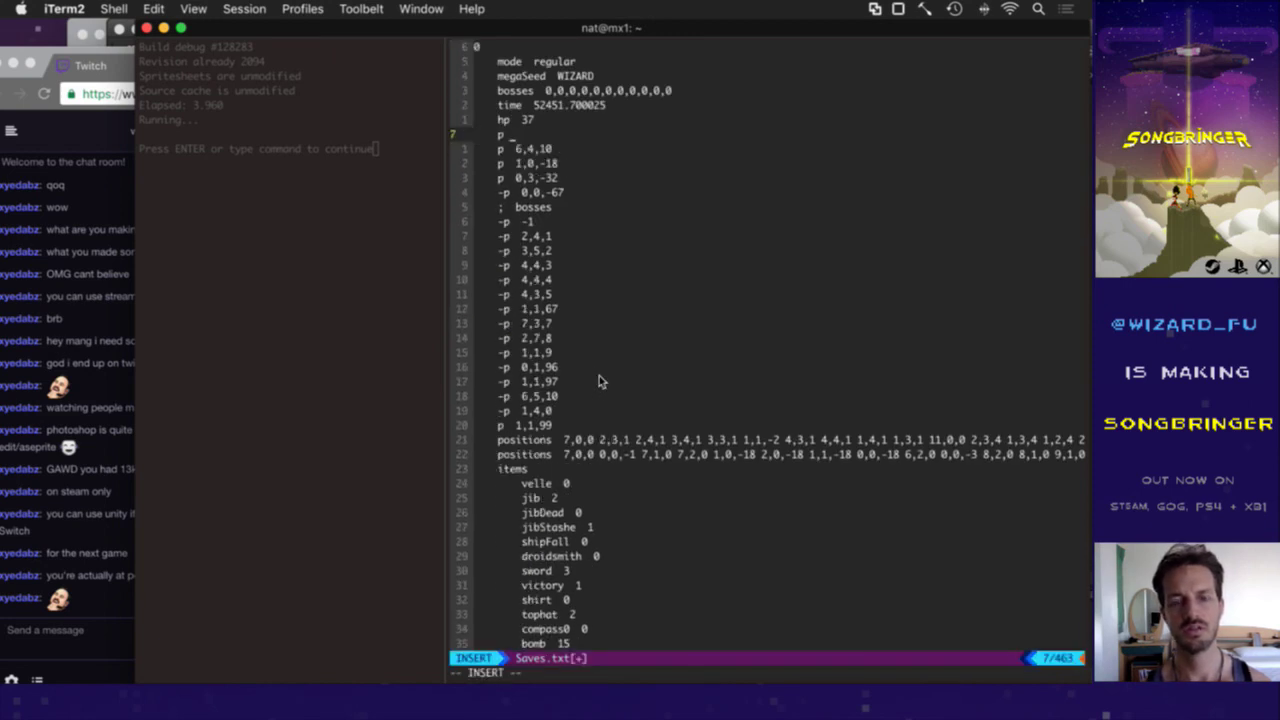
pyautogui.press('Escape')
pyautogui.press('u')
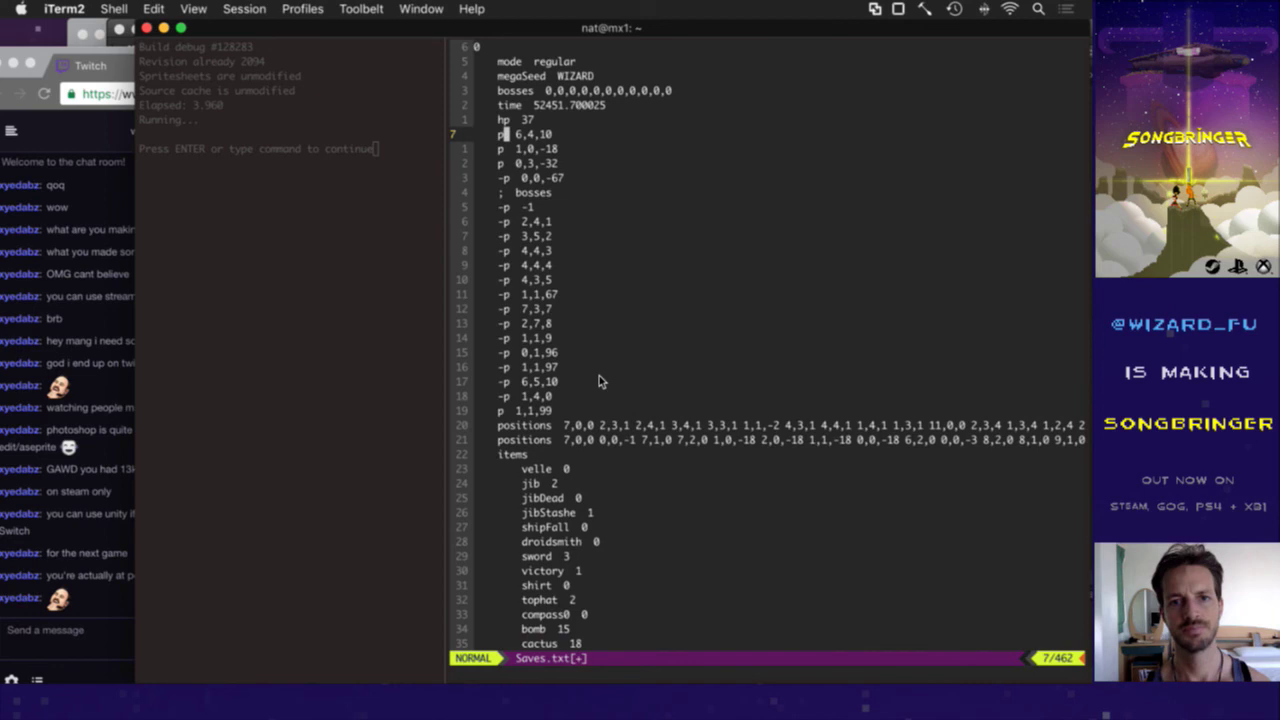
# Step: Set the first p line of save 0 in Saves.txt to 7,4,0 and save the file
pyautogui.write(':noh')
pyautogui.press('Return')
pyautogui.press('C')
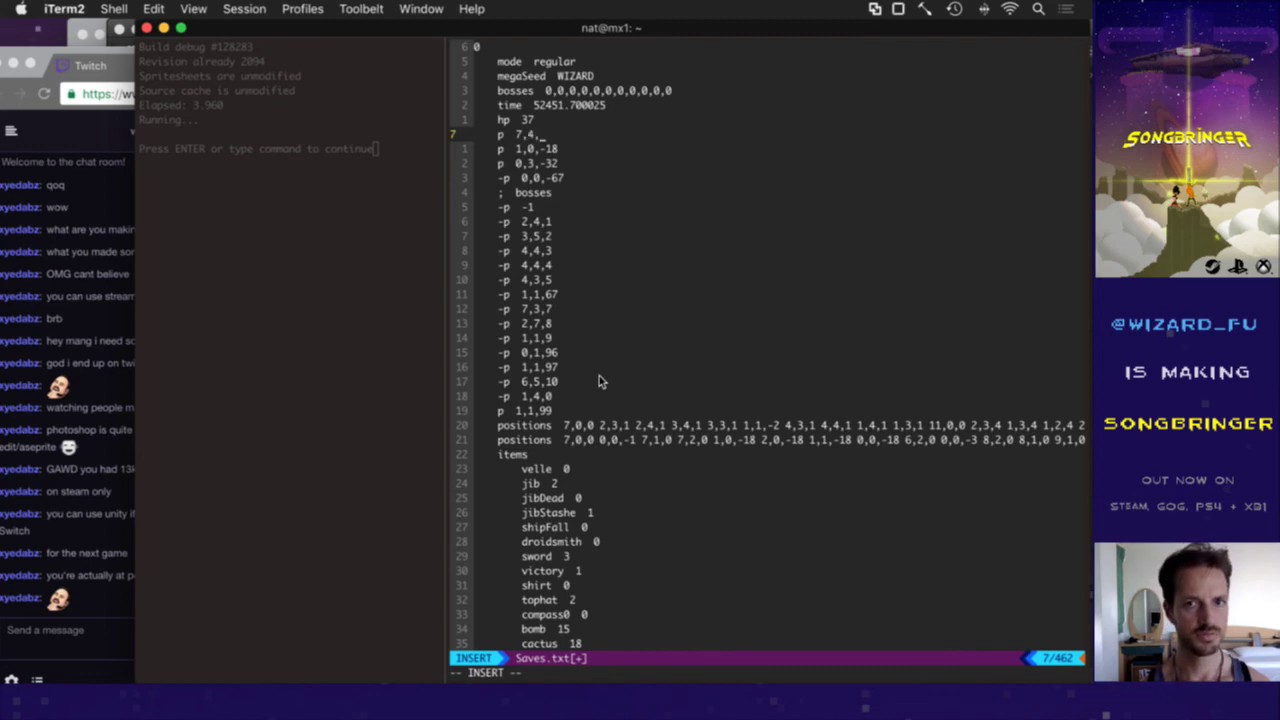
pyautogui.press('Escape')
pyautogui.write(':w')
pyautogui.press('Return')
# Step: Search Saves.txt for trip, delete two entries there from the story line, and save the file
pyautogui.write('/trip')
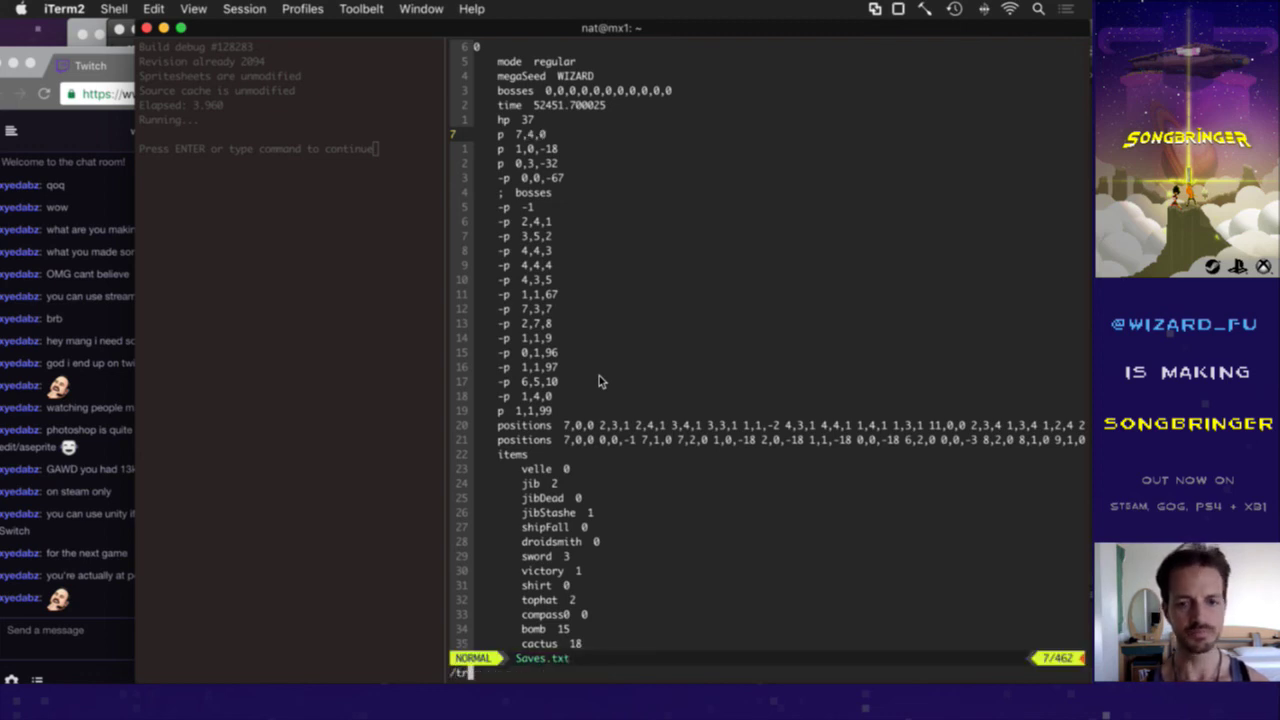
pyautogui.press('Return')
pyautogui.press('d')
pyautogui.press('w')
pyautogui.press('.')
pyautogui.write(':w')
pyautogui.press('Return')
# Step: Relaunch Songbringer and walk the character up to the stone portal to start the flashback scene
pyautogui.press('super+bracketleft')
pyautogui.press('Return')
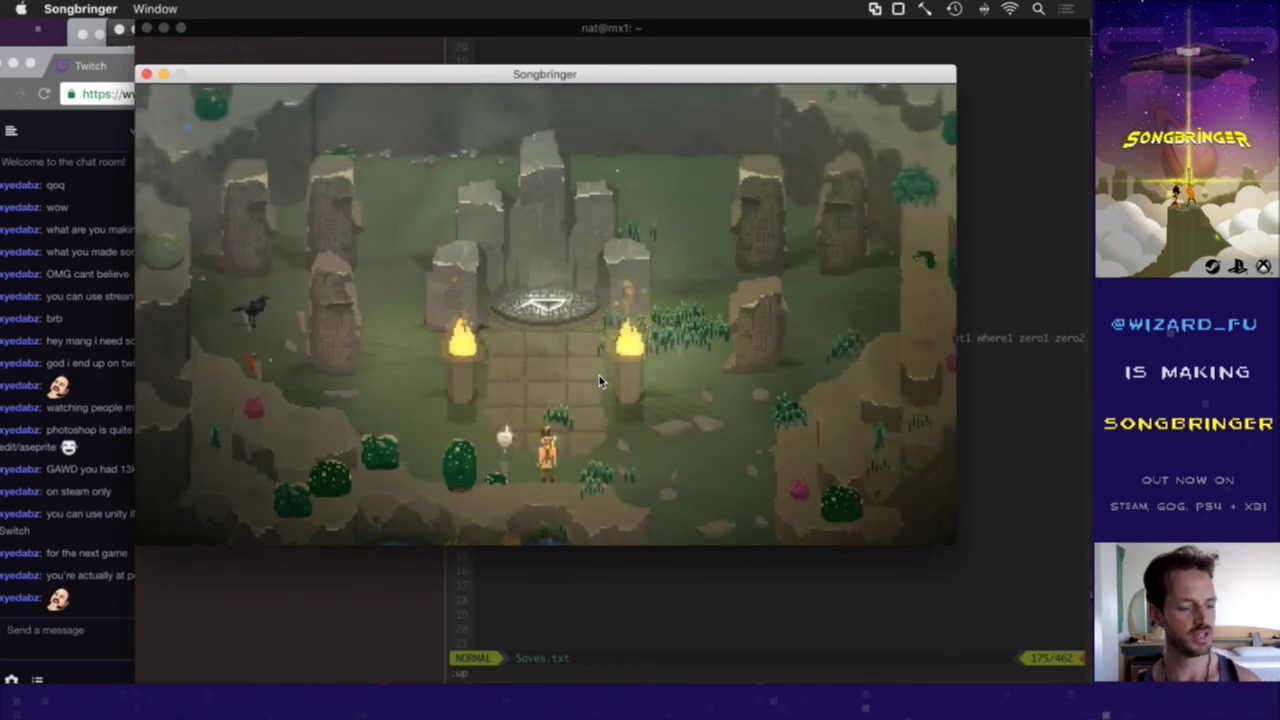
pyautogui.press('Up')
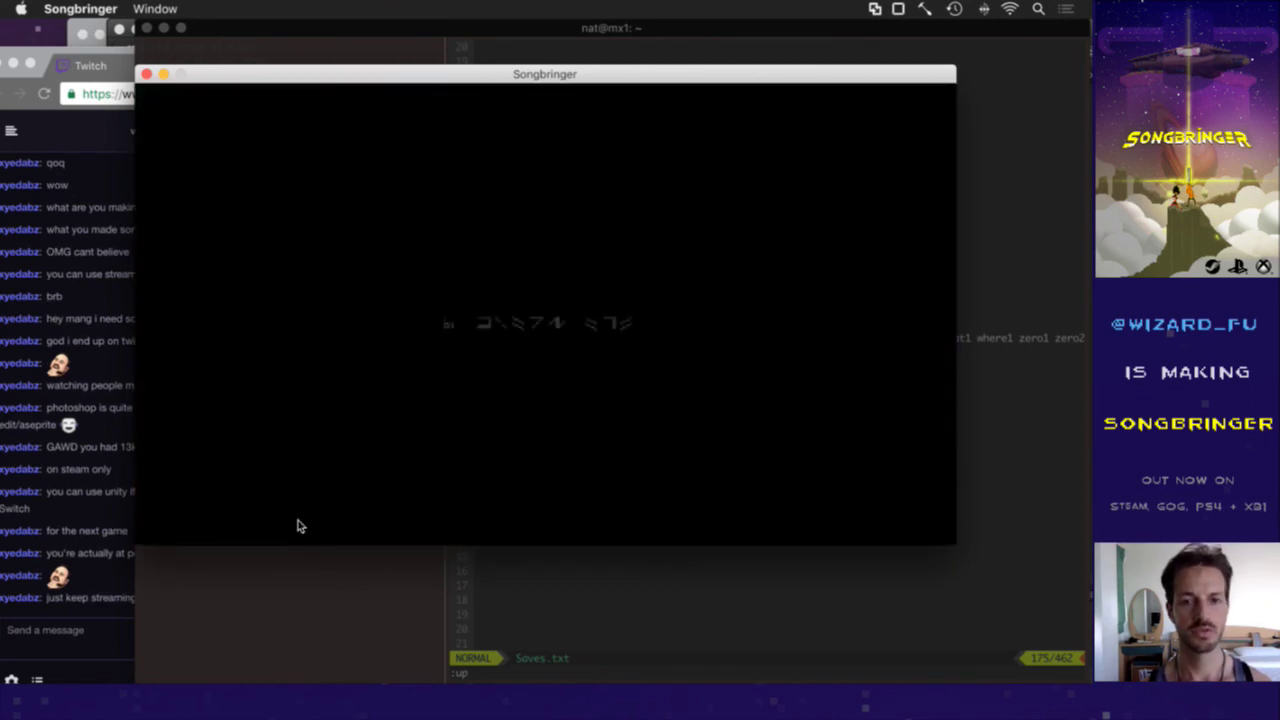
pyautogui.moveTo(66, 598); pyautogui.dragTo(130, 598)
pyautogui.click(477, 423)
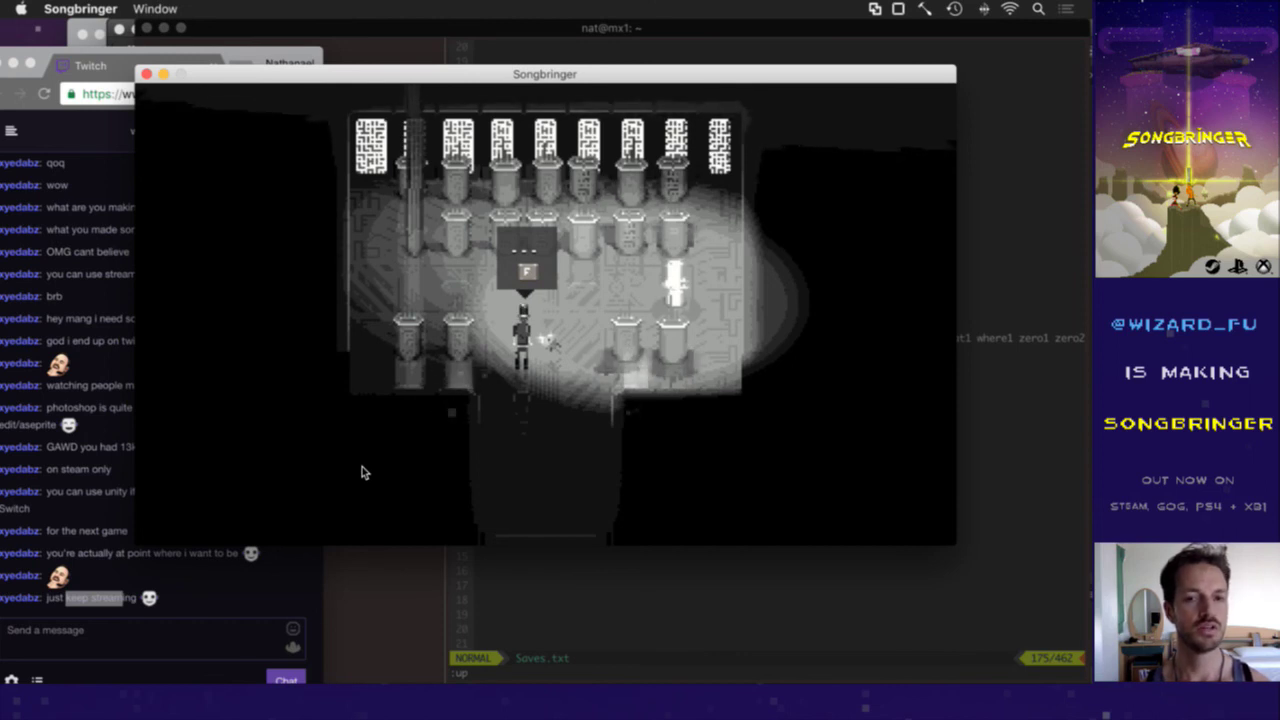
# Step: Advance the flashback dialogue in which Roq discovers the old skybot
pyautogui.press('f')
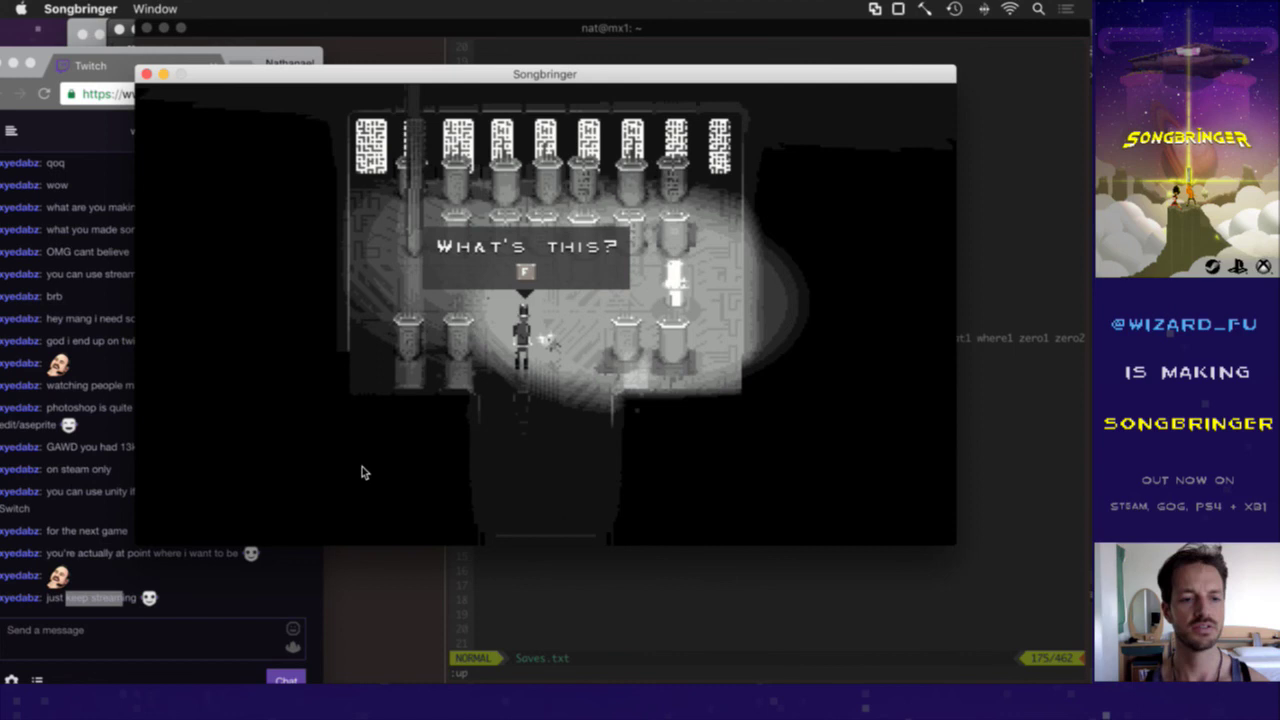
pyautogui.press('f')
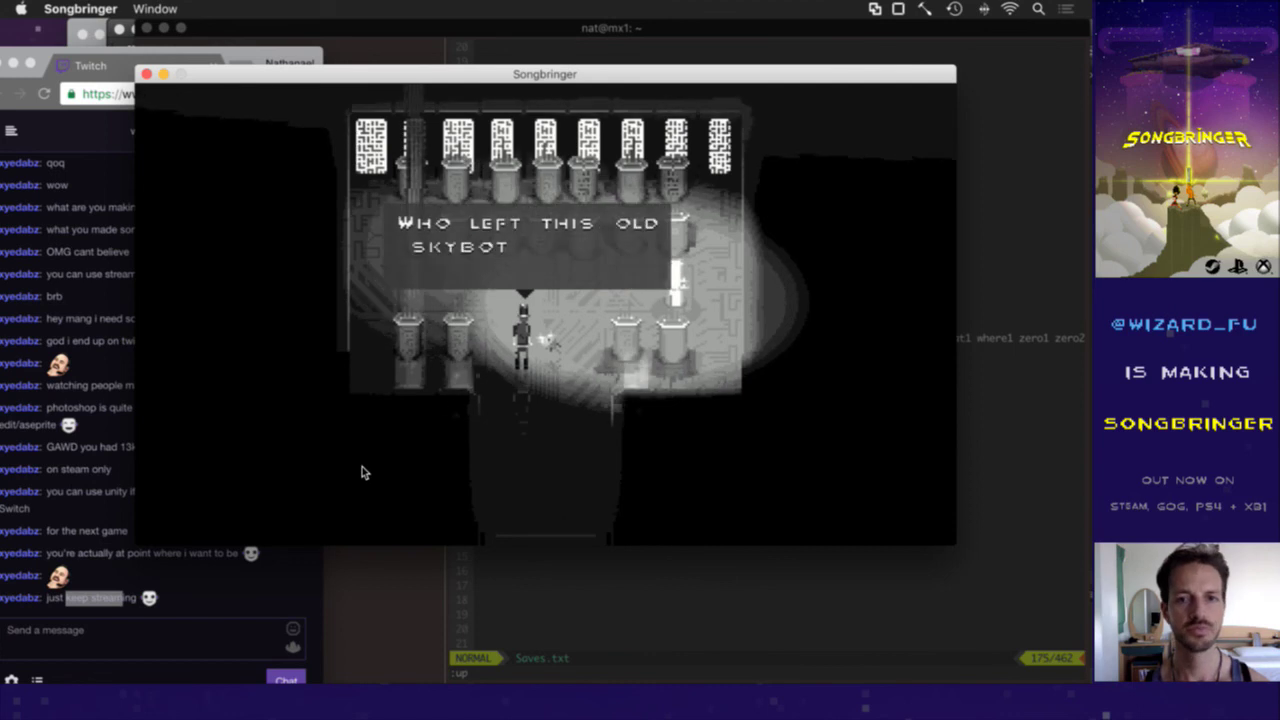
pyautogui.press('f')
pyautogui.press('f')
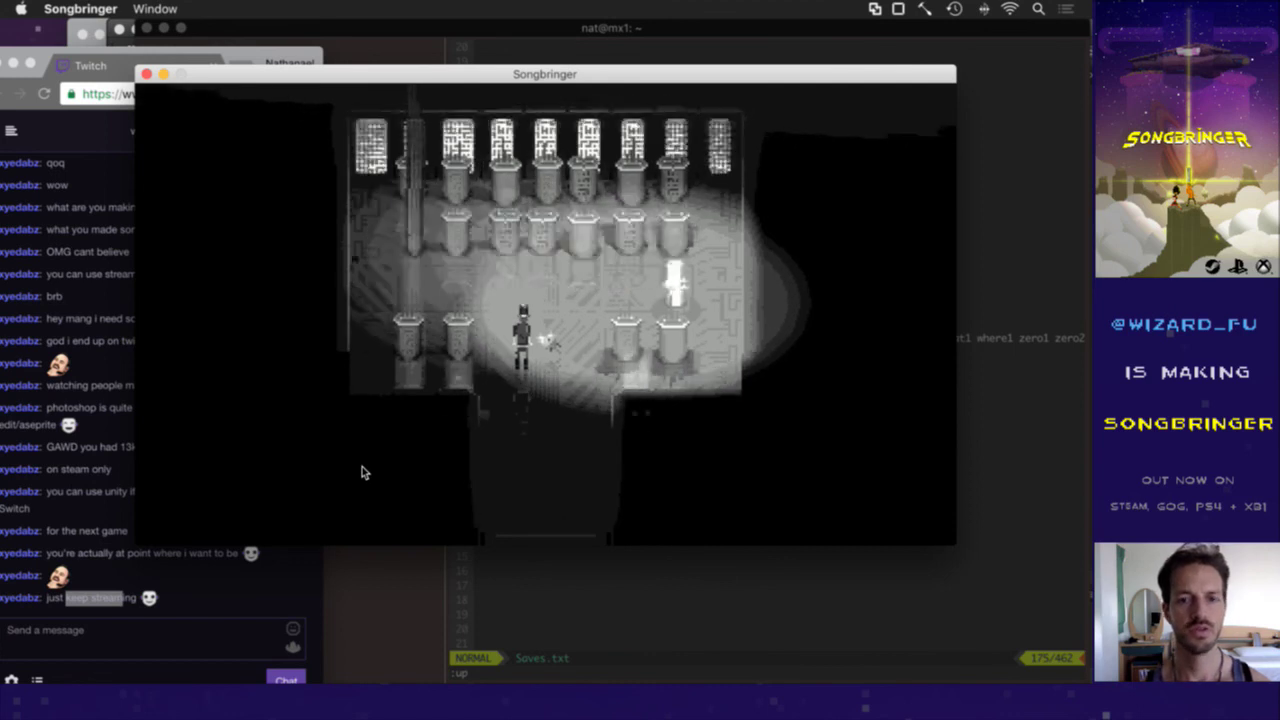
pyautogui.press('w')
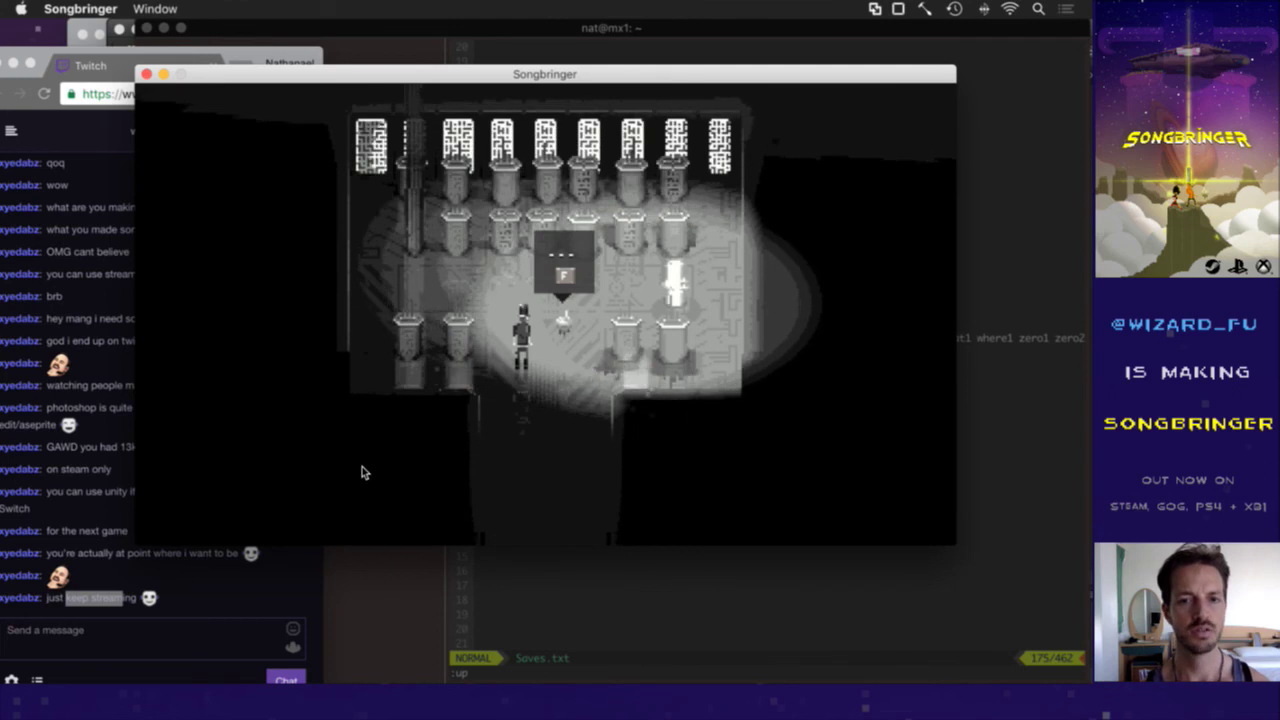
# Step: Play through the conversation with Jib, from the memory check to Roq's introduction, and quit the game when the scene fades
pyautogui.press('f')
pyautogui.press('f')
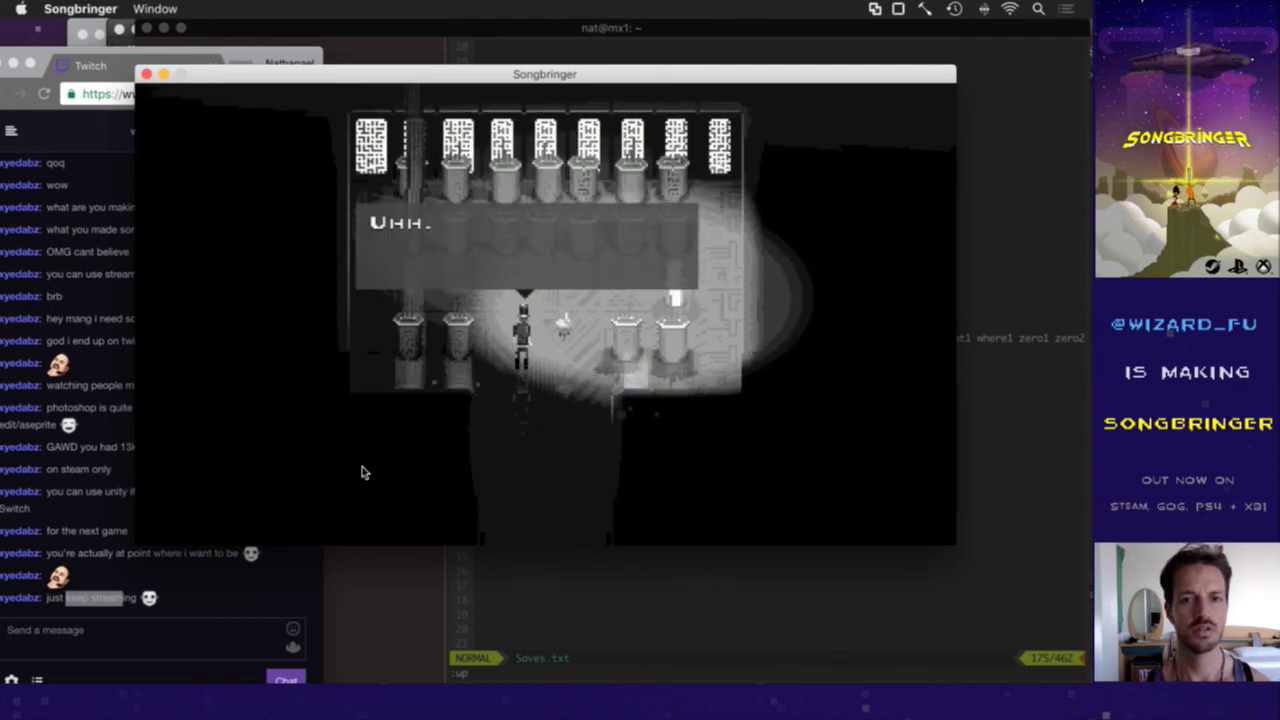
pyautogui.press('f')
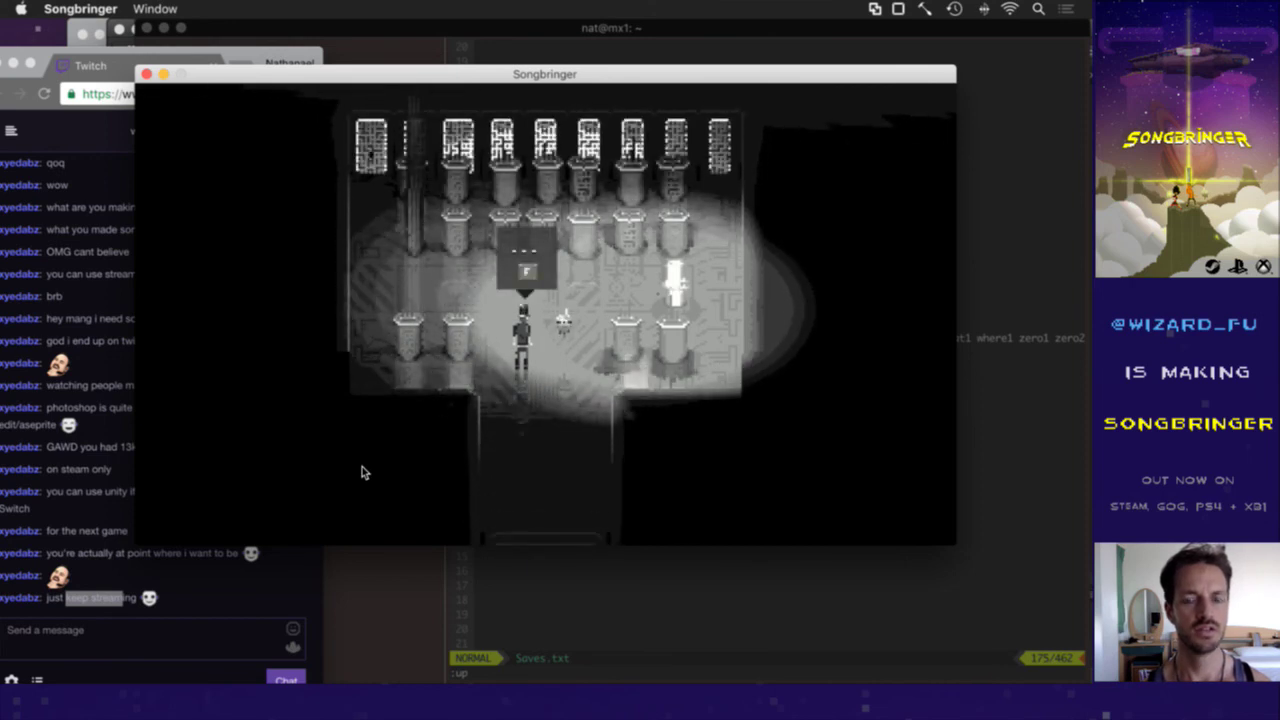
pyautogui.press('f')
pyautogui.press('f')
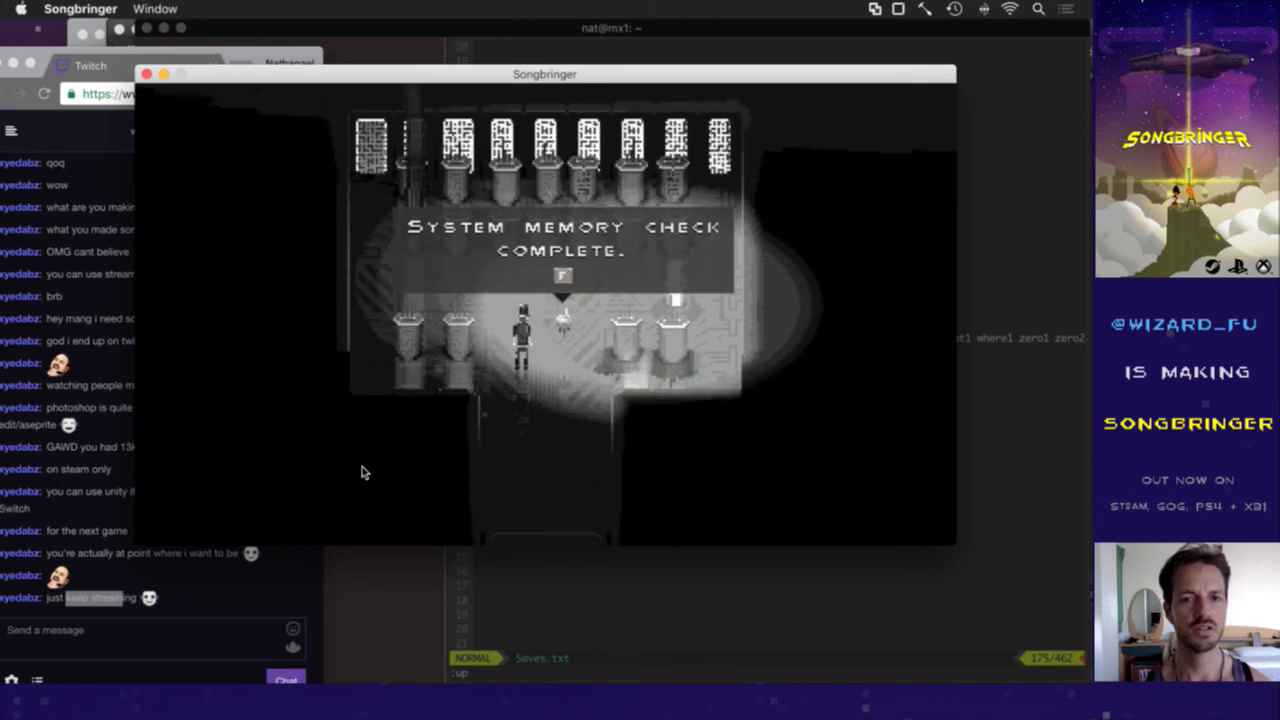
pyautogui.press('f')
pyautogui.press('f')
pyautogui.press('f')
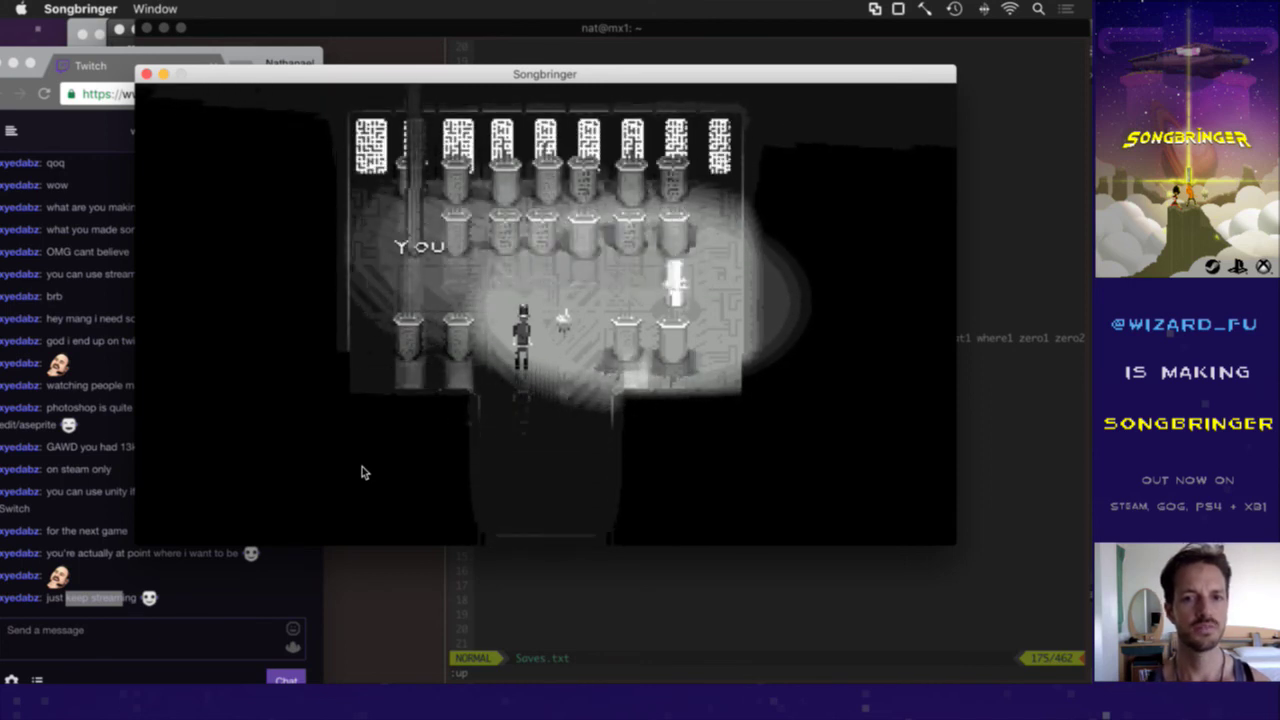
pyautogui.press('f')
pyautogui.press('f')
pyautogui.press('f')
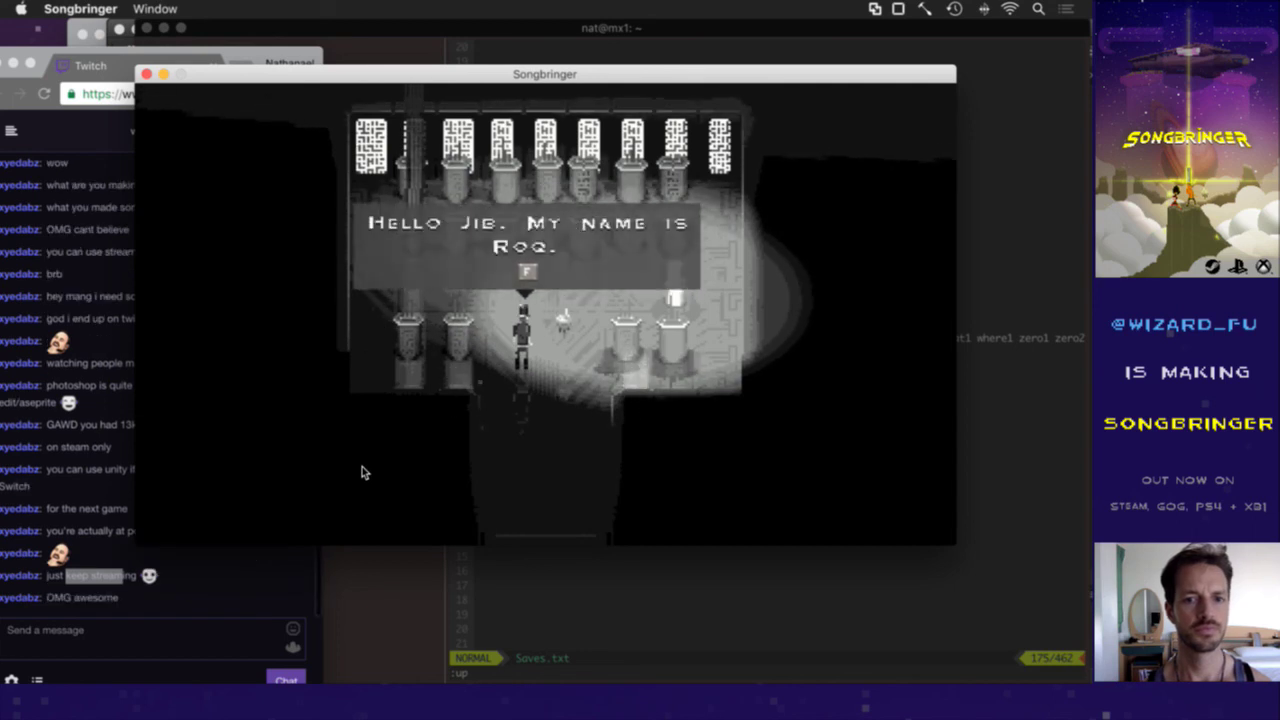
pyautogui.press('f')
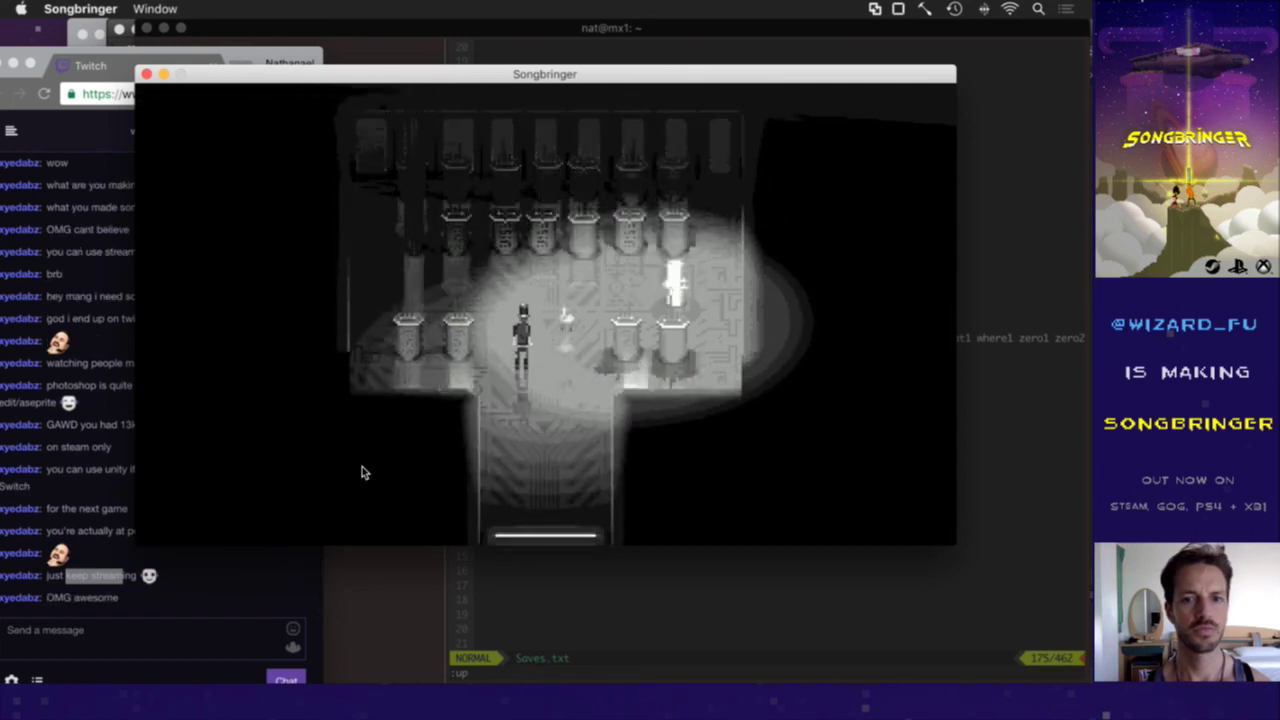
pyautogui.press('f')
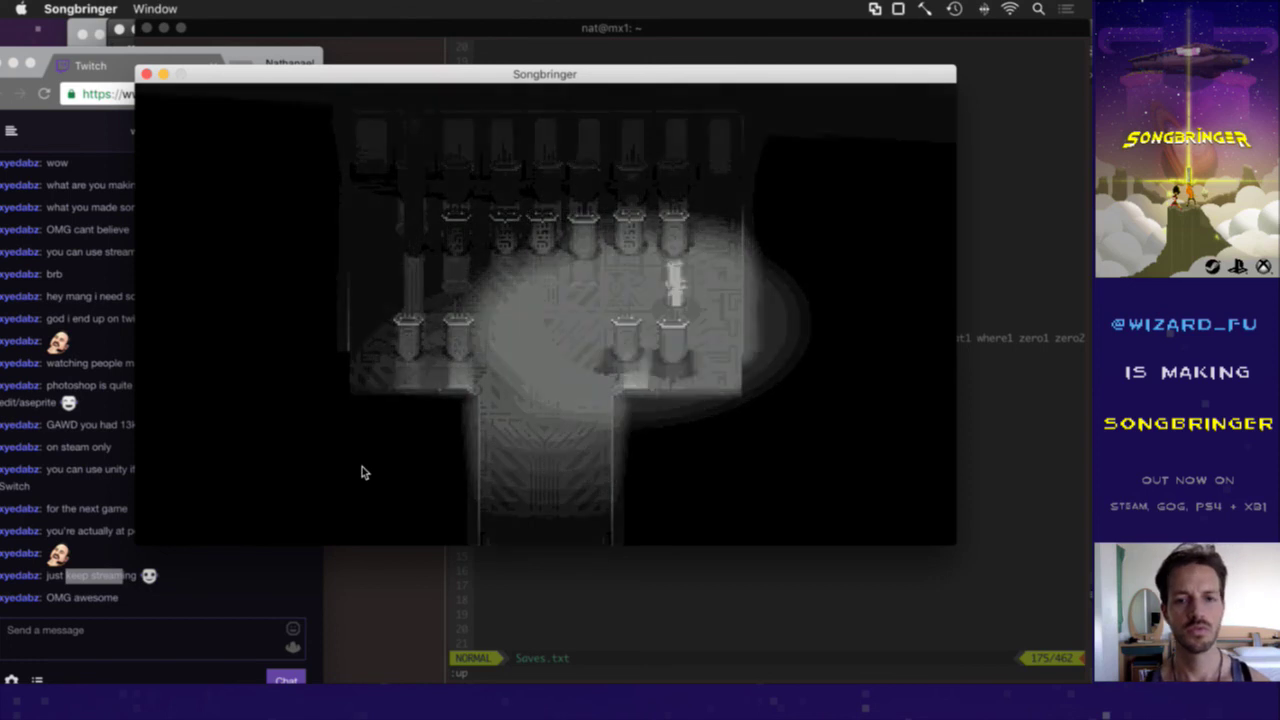
pyautogui.press('super+q')
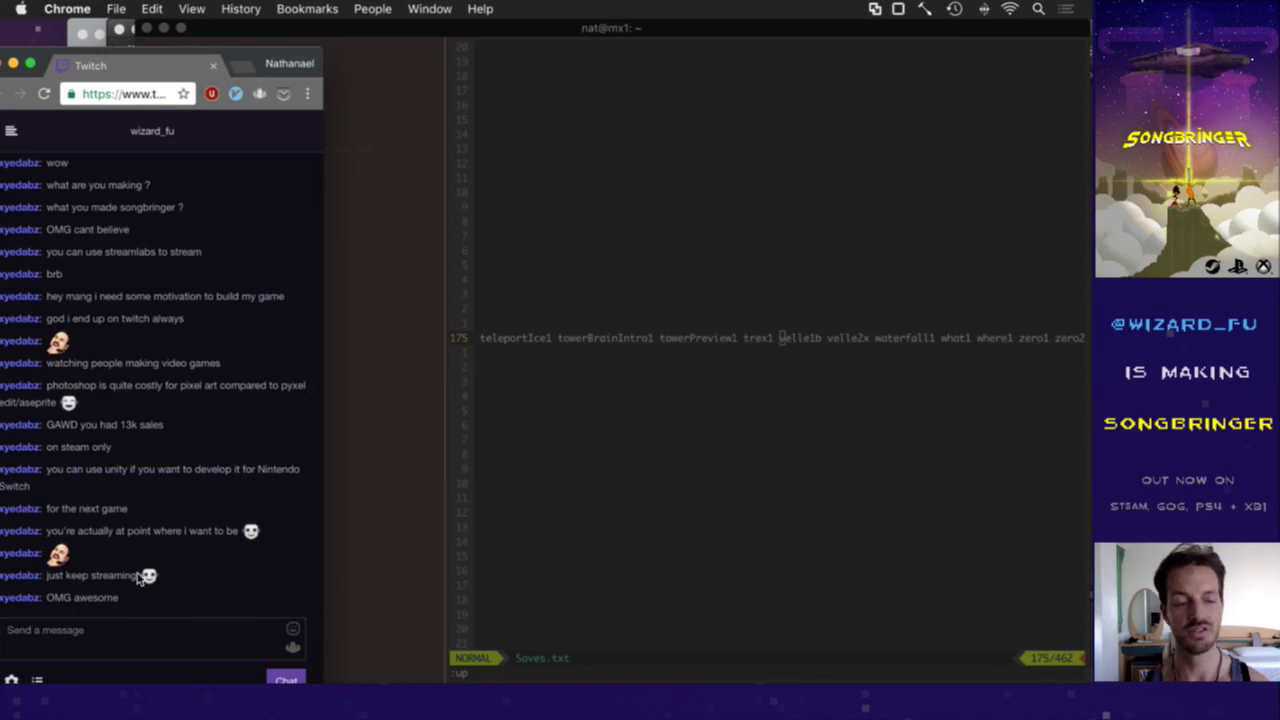
# Step: Examine the items entries of save 0 in Saves.txt, going up from the story line to the start of the list
pyautogui.click(600, 400)
pyautogui.press('k')
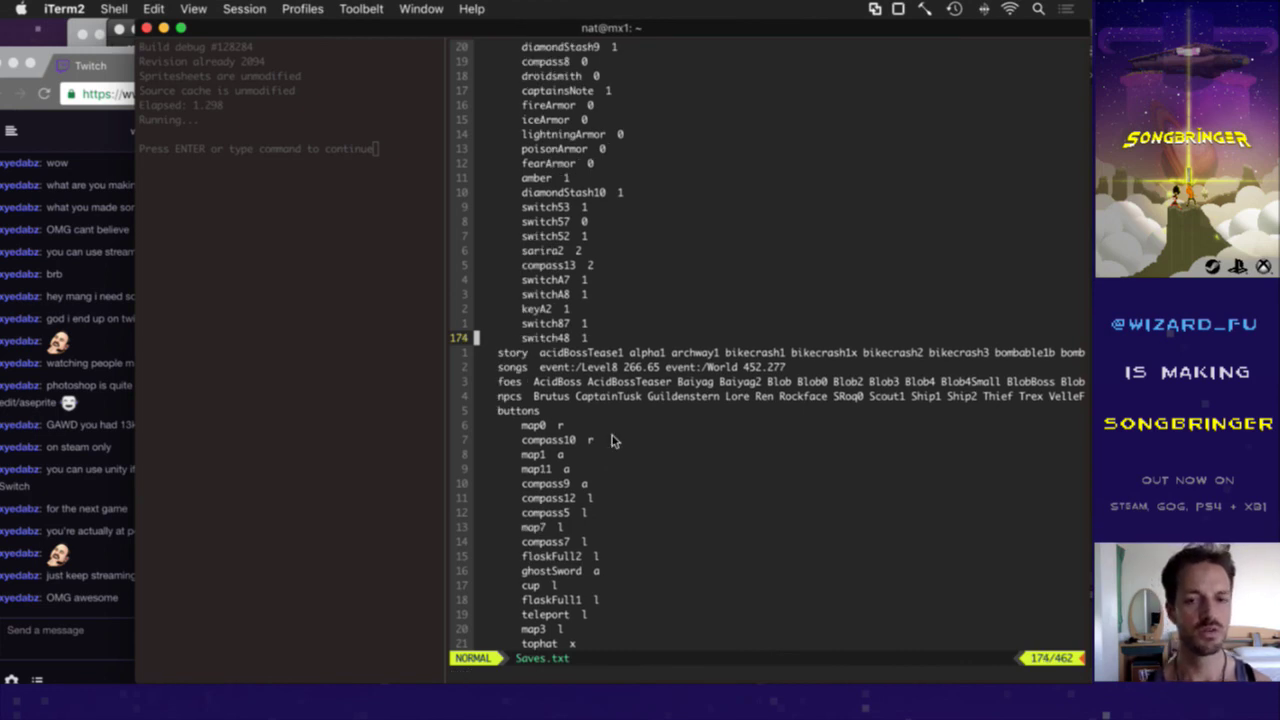
pyautogui.press('k')
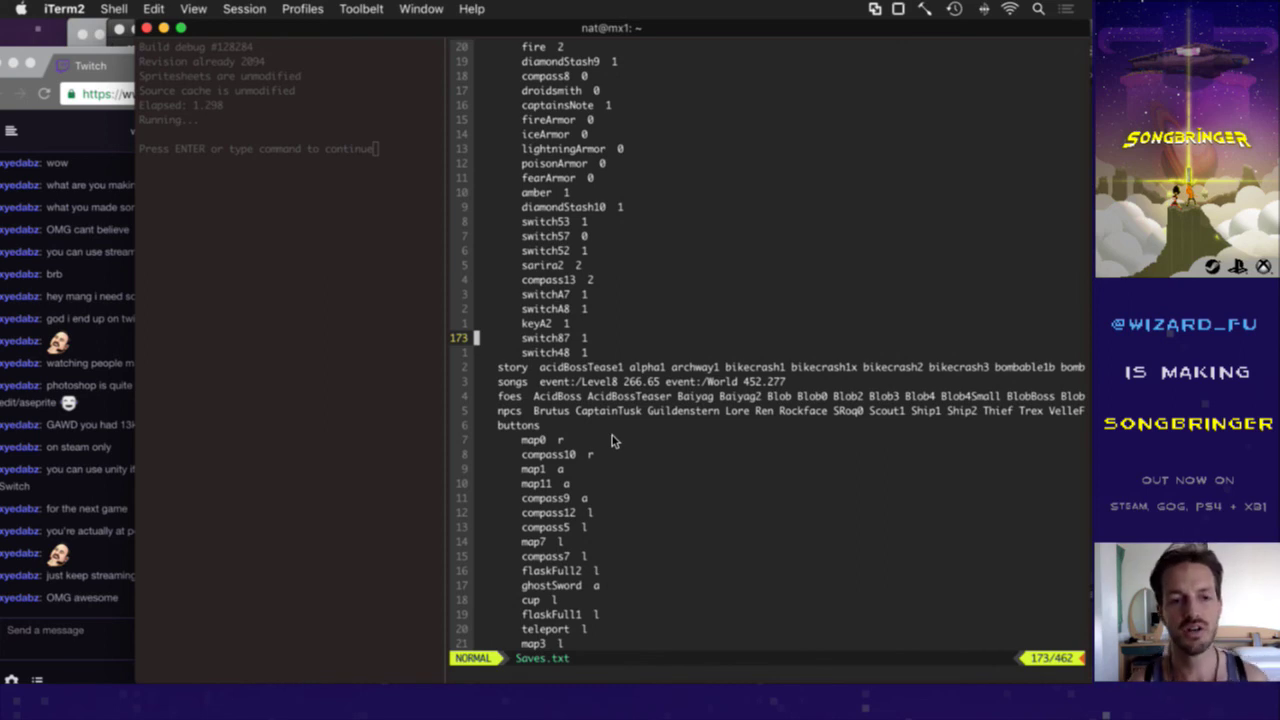
pyautogui.press('k')
pyautogui.press('k')
pyautogui.press('k')
pyautogui.press('k')
pyautogui.press('k')
pyautogui.press('k')
pyautogui.press('k')
pyautogui.press('k')
pyautogui.press('k')
pyautogui.press('k')
pyautogui.press('k')
pyautogui.press('k')
pyautogui.press('k')
pyautogui.press('k')
pyautogui.press('k')
pyautogui.press('k')
pyautogui.press('k')
pyautogui.press('k')
pyautogui.press('k')
pyautogui.press('k')
pyautogui.press('k')
pyautogui.press('k')
pyautogui.press('k')
pyautogui.press('k')
pyautogui.press('k')
pyautogui.press('k')
pyautogui.press('k')
pyautogui.press('k')
pyautogui.press('k')
pyautogui.press('k')
pyautogui.press('k')
pyautogui.press('k')
pyautogui.press('k')
pyautogui.press('k')
pyautogui.press('k')
pyautogui.press('k')
pyautogui.press('k')
pyautogui.press('k')
pyautogui.press('k')
pyautogui.press('k')
pyautogui.press('k')
pyautogui.press('k')
pyautogui.press('k')
pyautogui.press('k')
pyautogui.press('k')
pyautogui.press('k')
pyautogui.press('k')
pyautogui.press('k')
pyautogui.press('k')
pyautogui.press('k')
pyautogui.press('k')
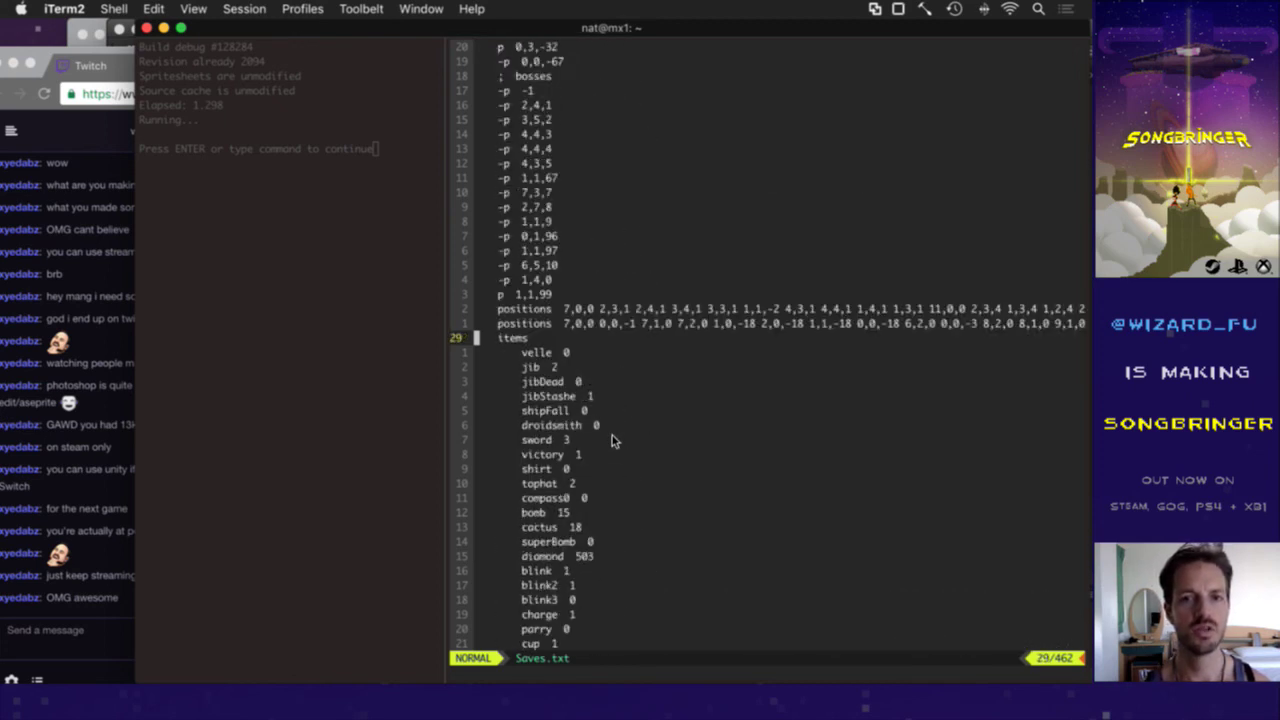
# Step: Examine the position lines of save 0 in Saves.txt, going up from the items heading into the bosses list
pyautogui.press('k')
pyautogui.press('k')
pyautogui.press('k')
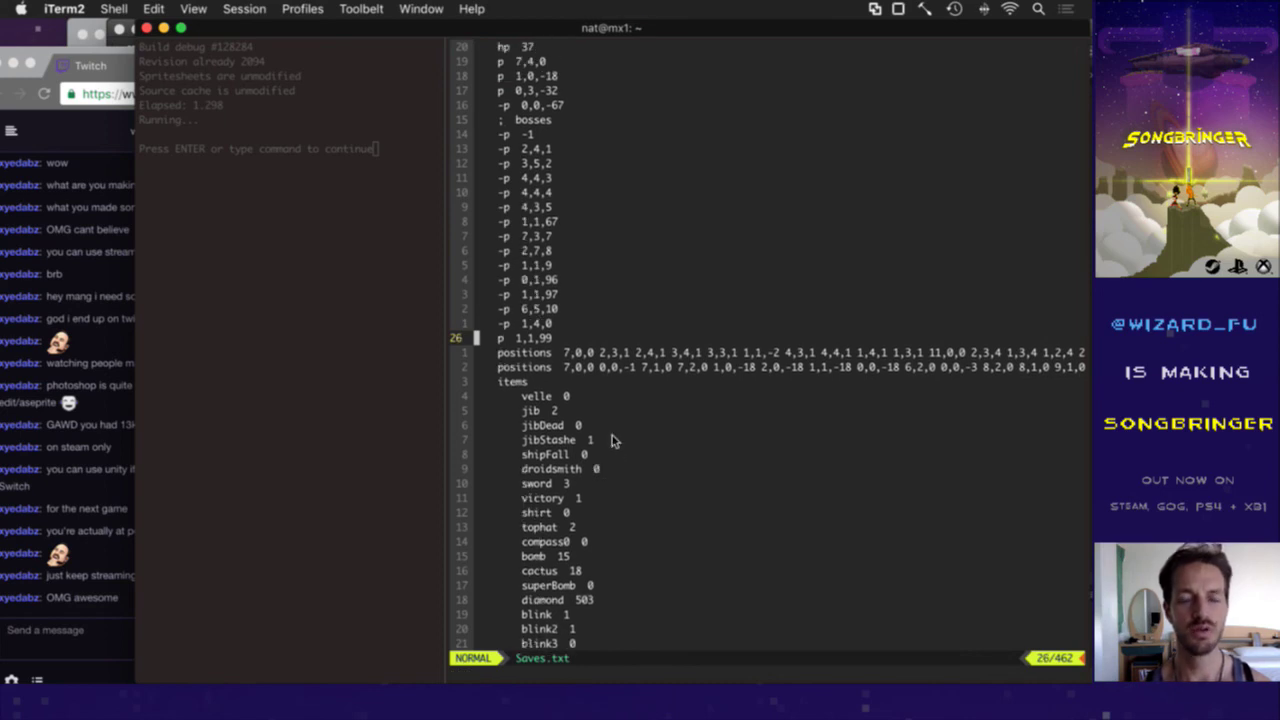
pyautogui.press('k')
pyautogui.press('k')
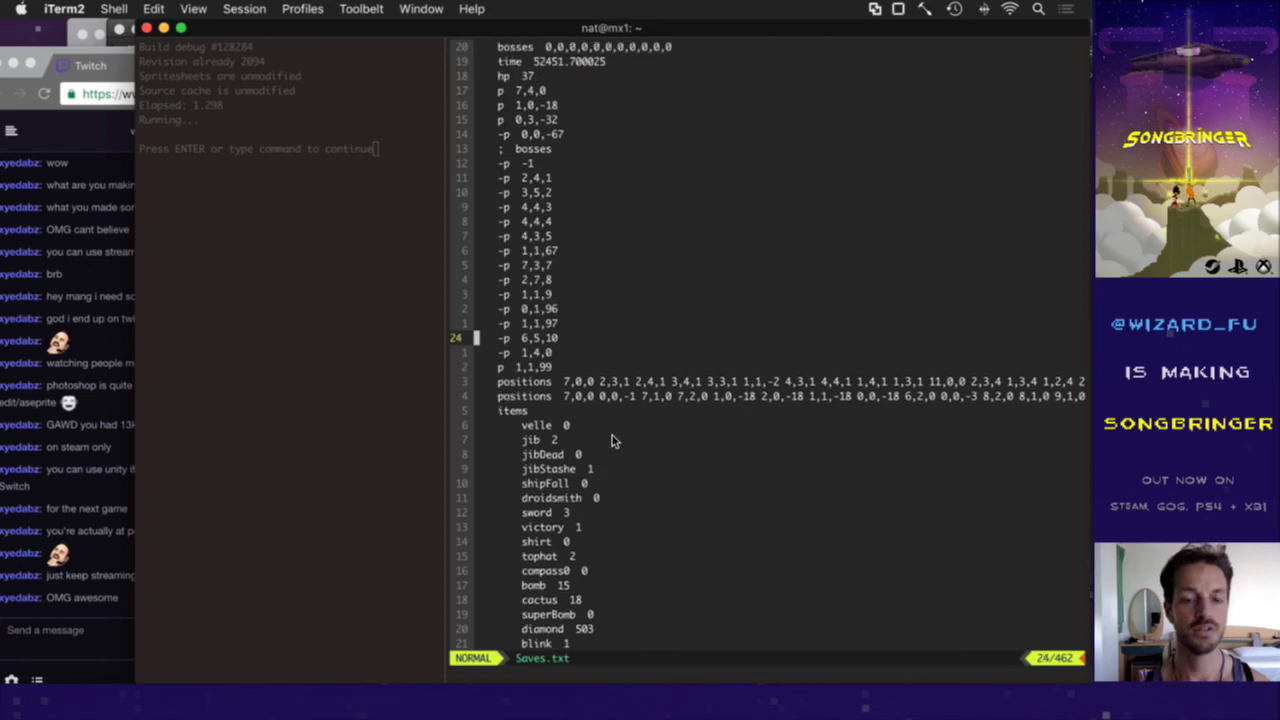
pyautogui.press('k')
pyautogui.press('k')
pyautogui.press('k')
pyautogui.press('k')
pyautogui.press('k')
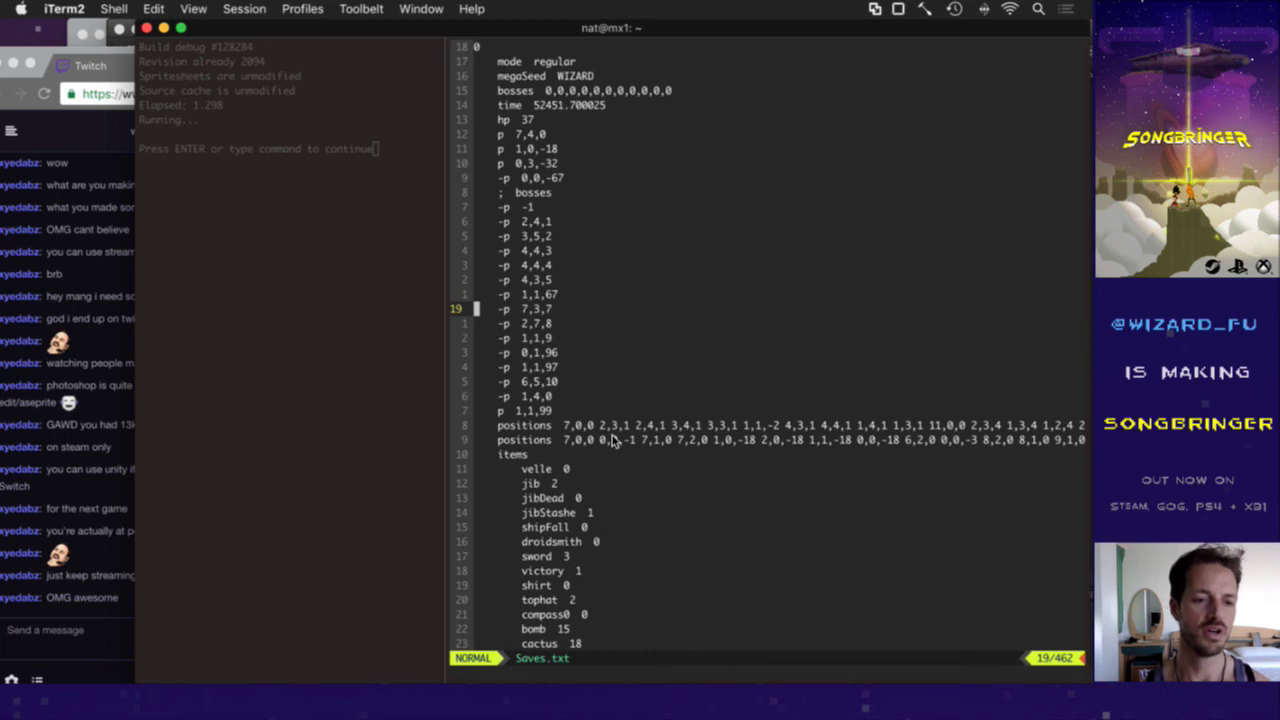
# Step: Review the remaining boss positions of save 0 back down to the active start position and the jib item
pyautogui.press('j')
pyautogui.press('j')
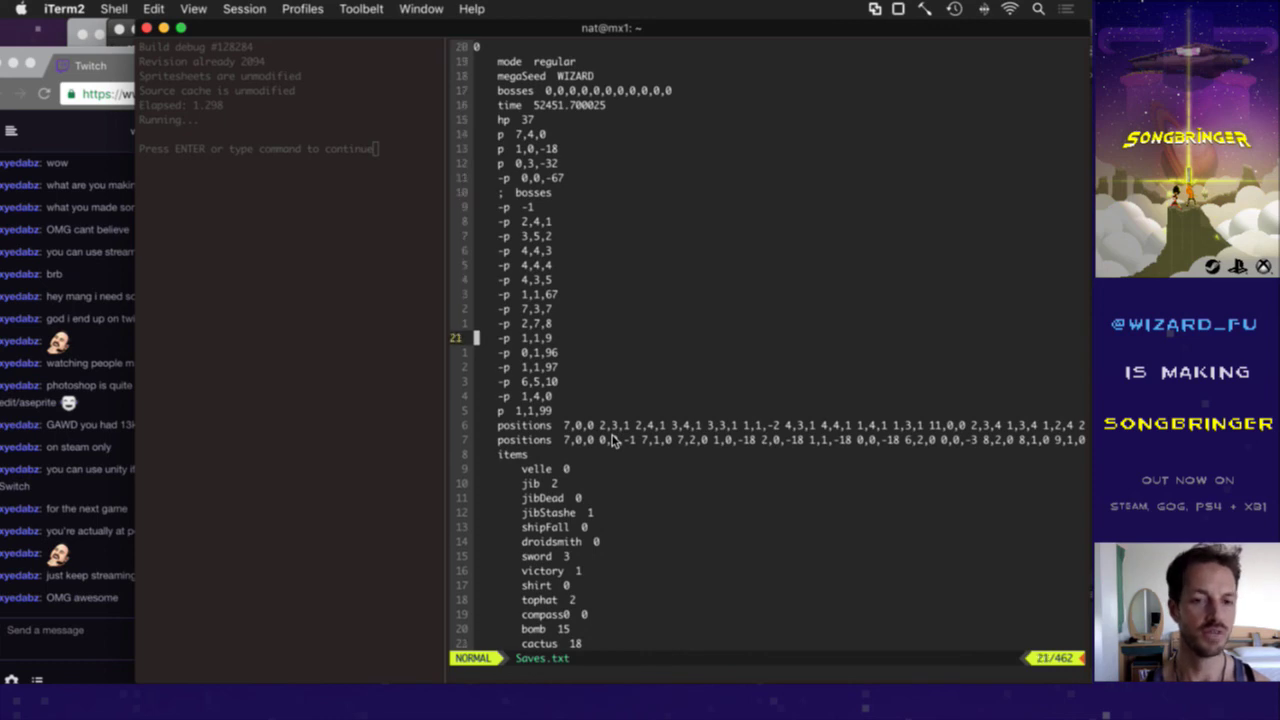
pyautogui.press('j')
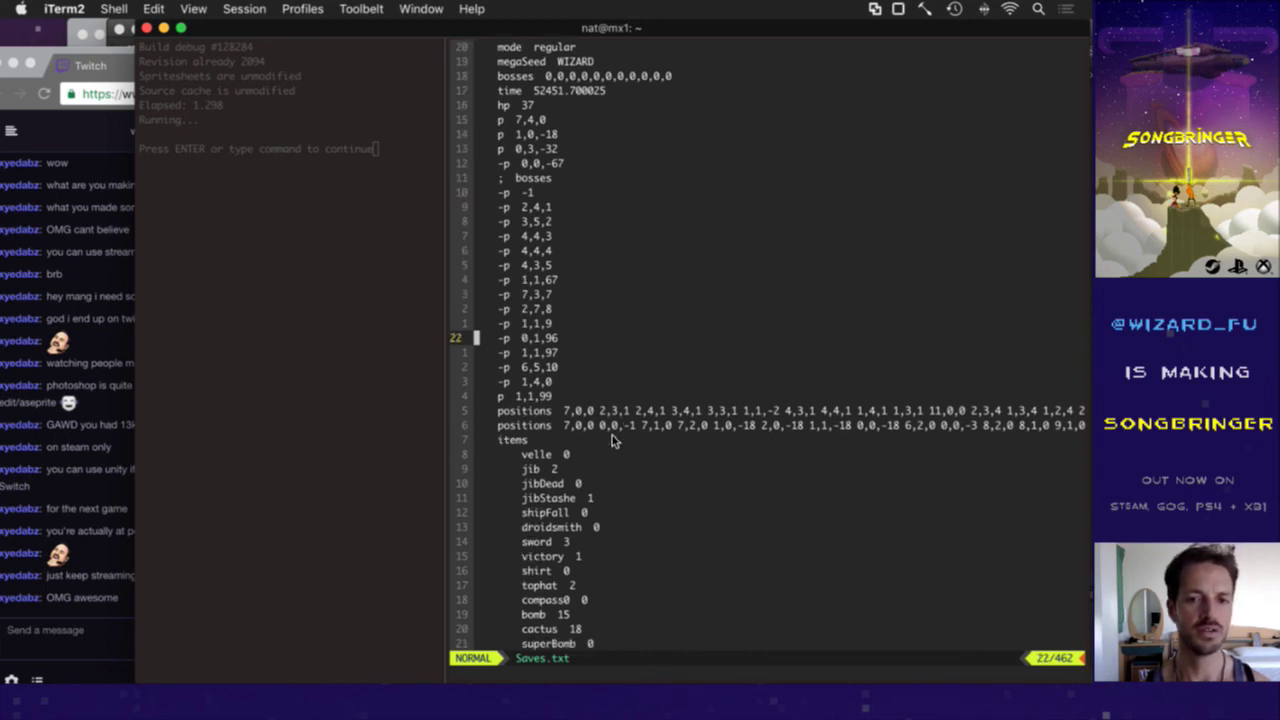
pyautogui.press('j')
pyautogui.press('j')
pyautogui.press('j')
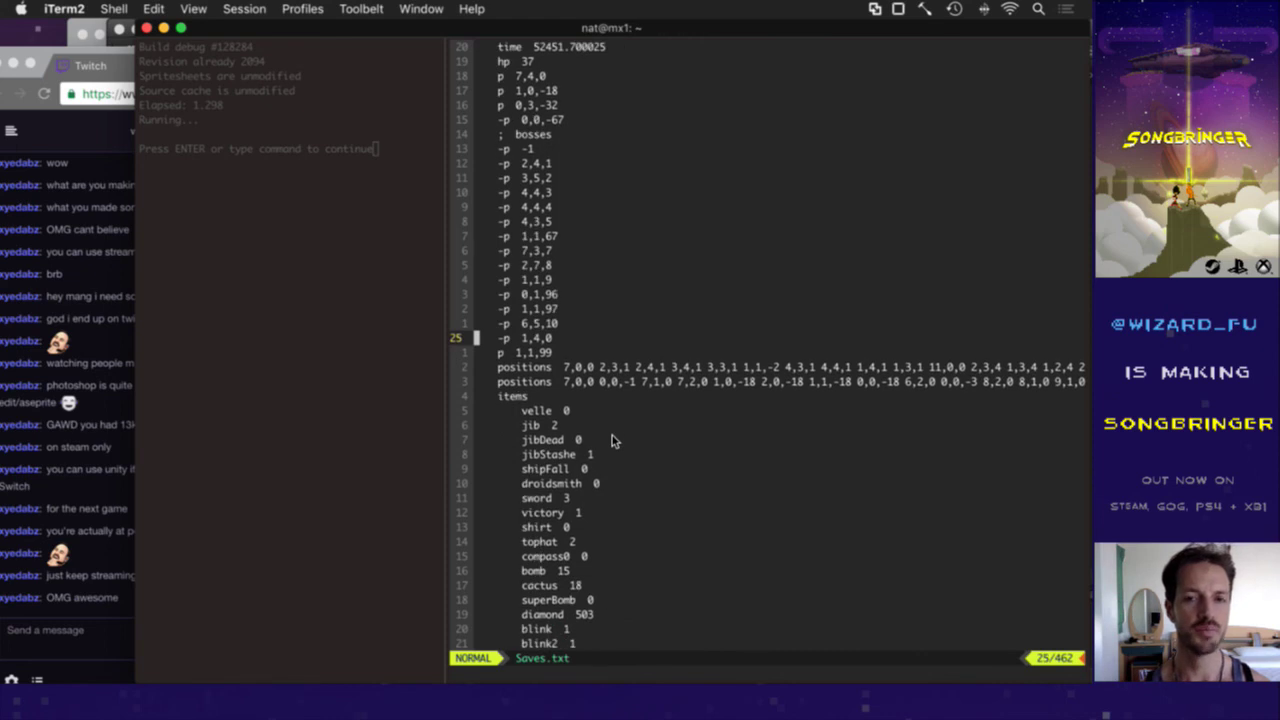
pyautogui.press('k')
pyautogui.press('j')
pyautogui.press('j')
pyautogui.press('j')
pyautogui.press('j')
pyautogui.press('j')
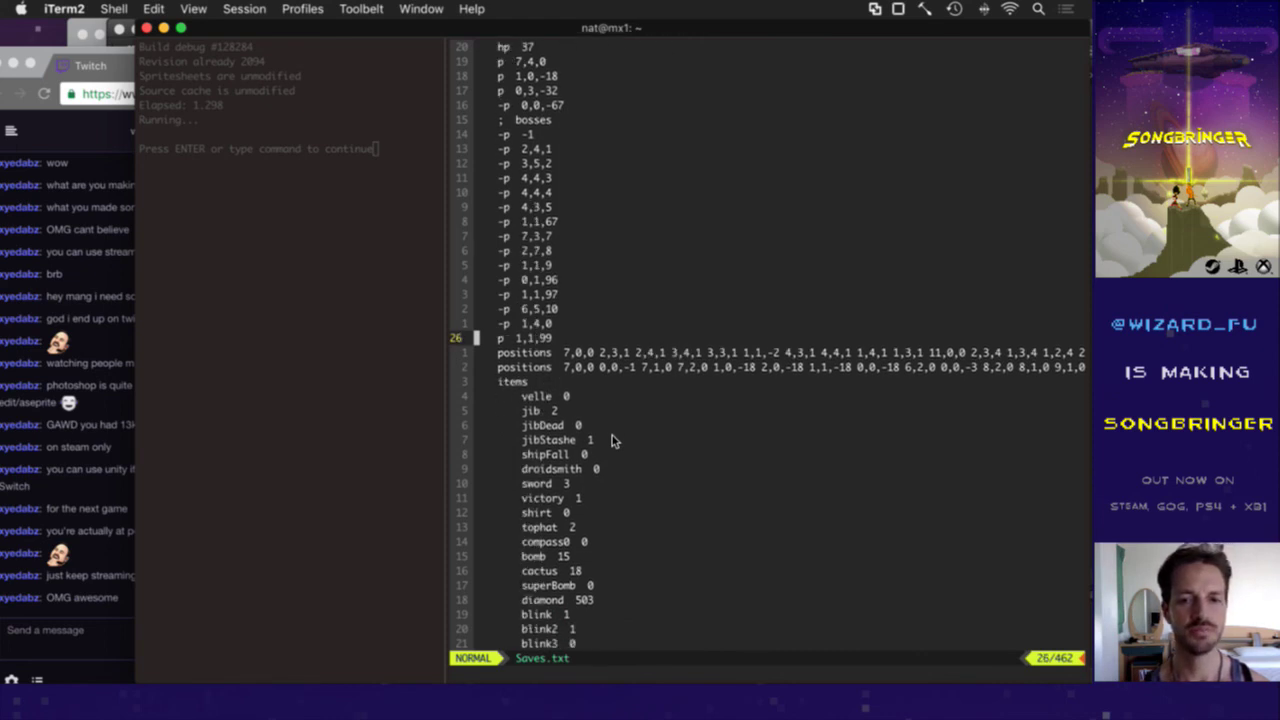
pyautogui.press('j')
pyautogui.press('j')
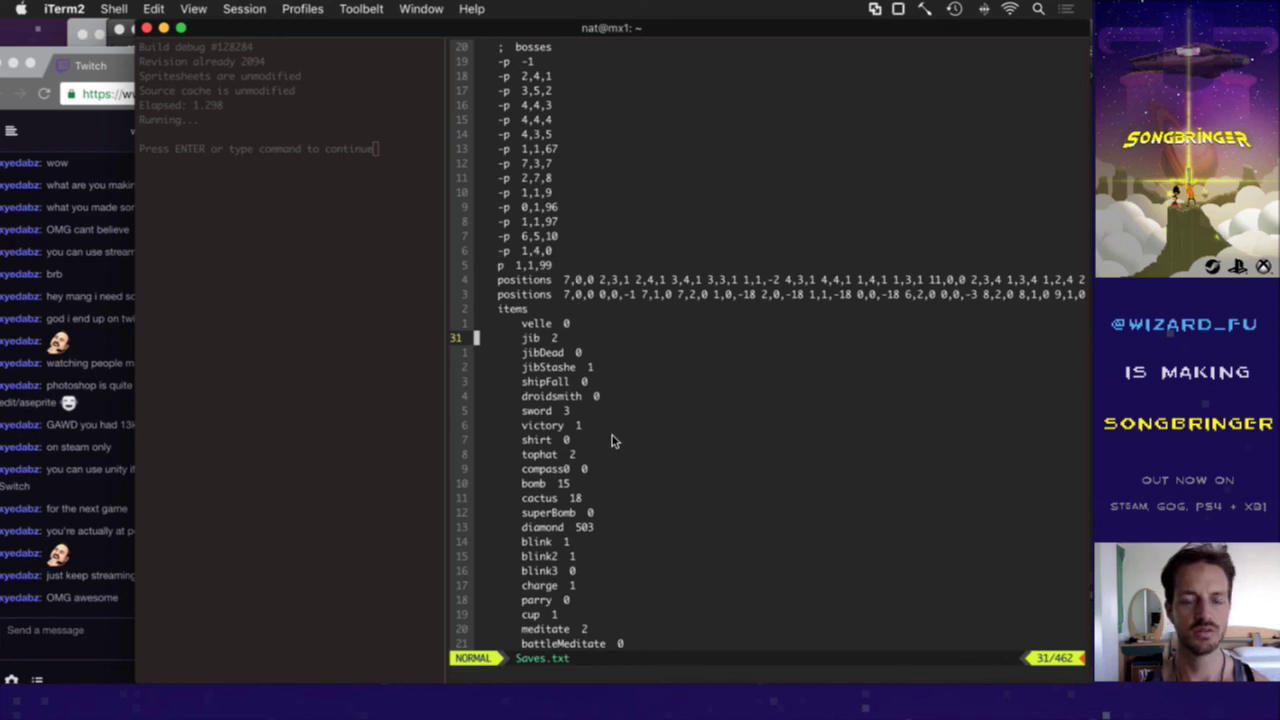
# Step: Save Saves.txt, relaunch Songbringer to check Jib in the dark pillar room, and quit the game
pyautogui.hotkey('ctrl', '^')
pyautogui.hotkey('ctrl', '^')
pyautogui.hotkey('ctrl', 's')
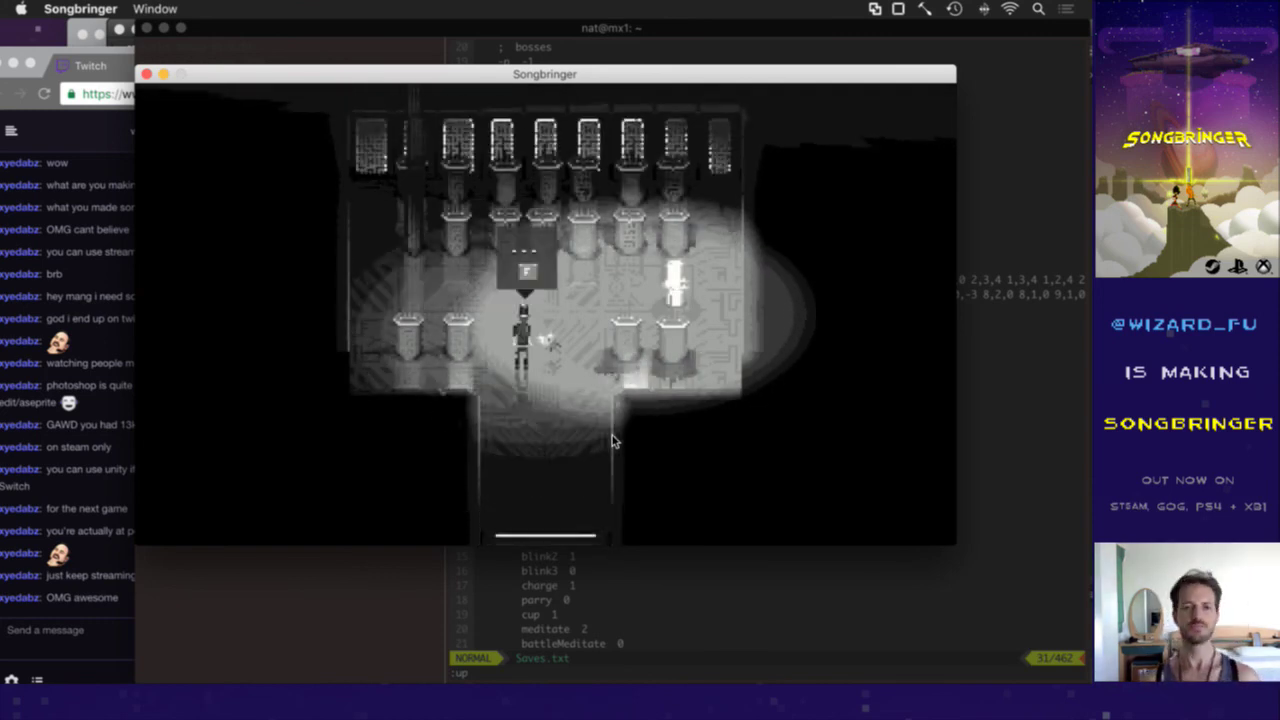
pyautogui.press('super+q')
# Step: Switch to Photoshop, then save and close JibFlickerStashe.psd
pyautogui.press('super+Tab')
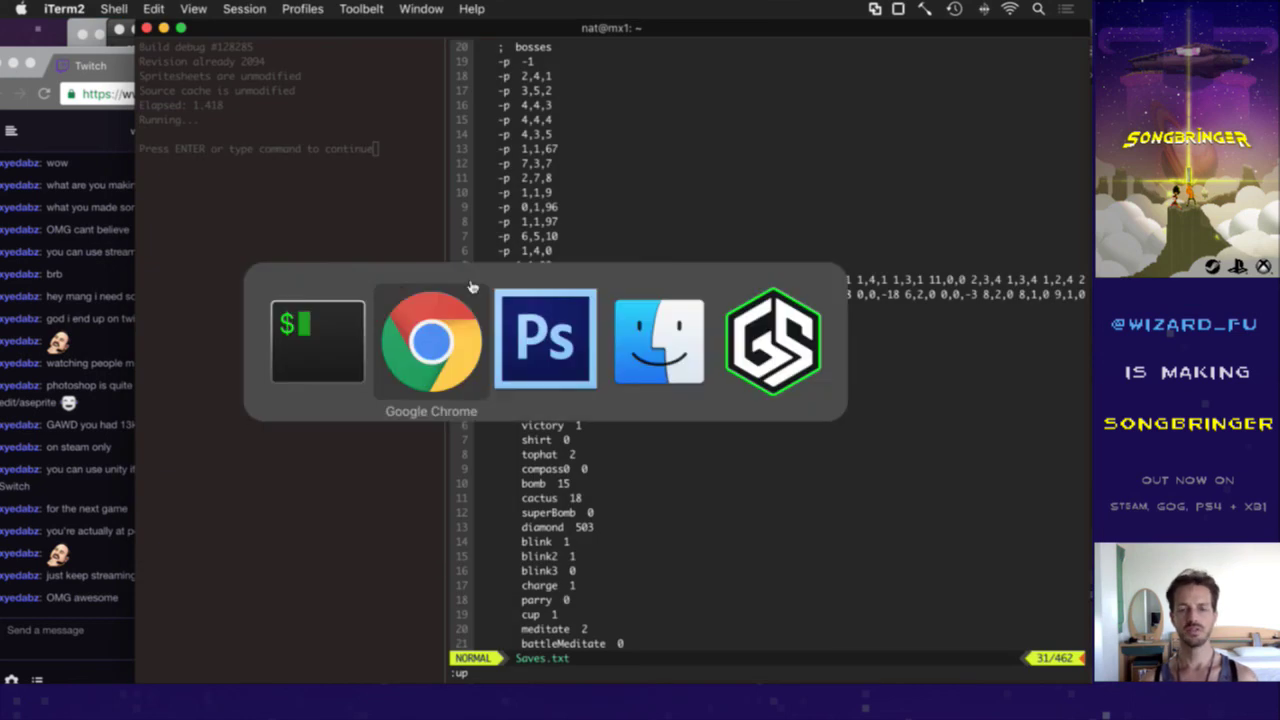
pyautogui.click(511, 369)
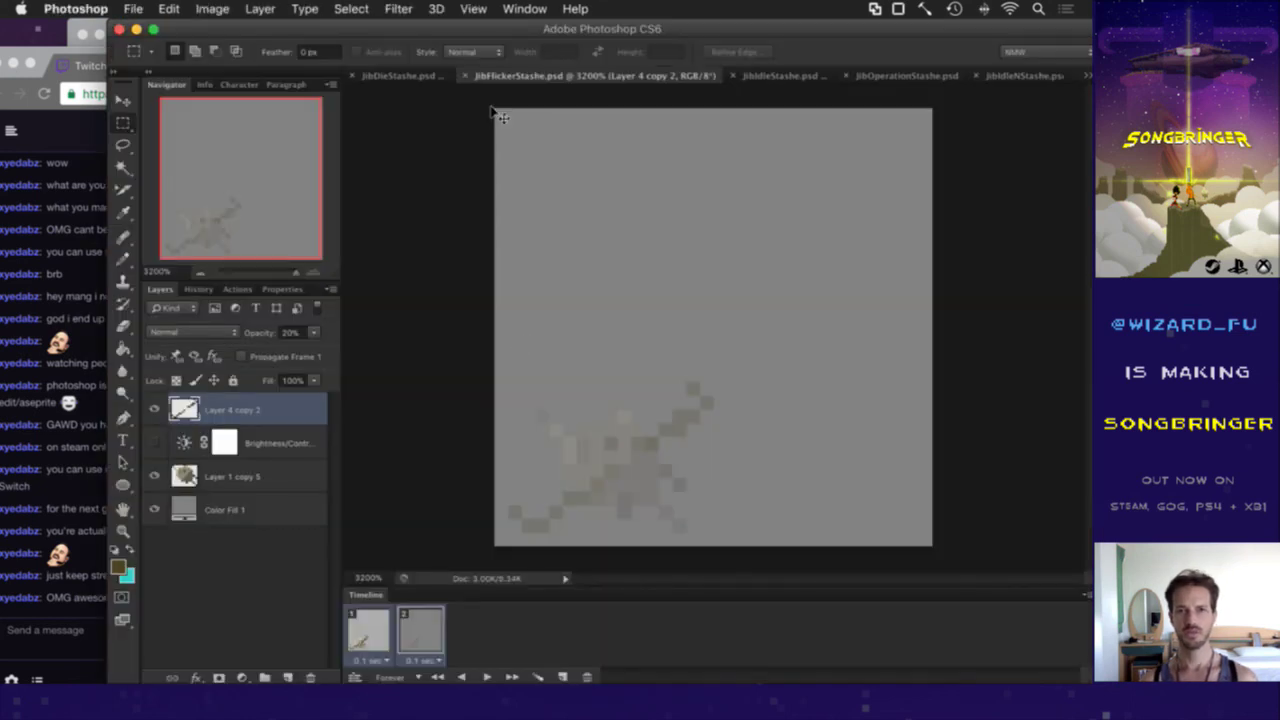
pyautogui.press('super+s')
pyautogui.press('super+w')
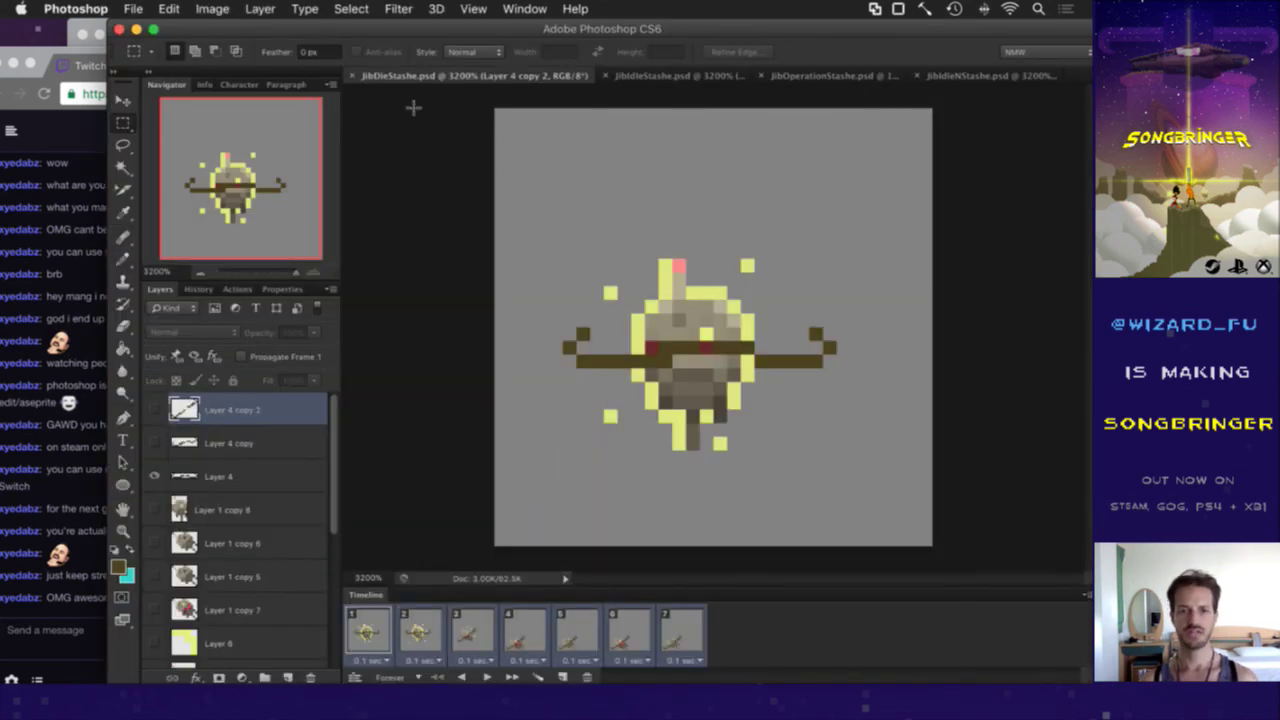
# Step: Close JibDieStashe.psd, JibIdleStashe.psd and JibIdleNStashe.psd, keeping only JibOperationStashe.psd open
pyautogui.press('super+w')
pyautogui.click(409, 76)
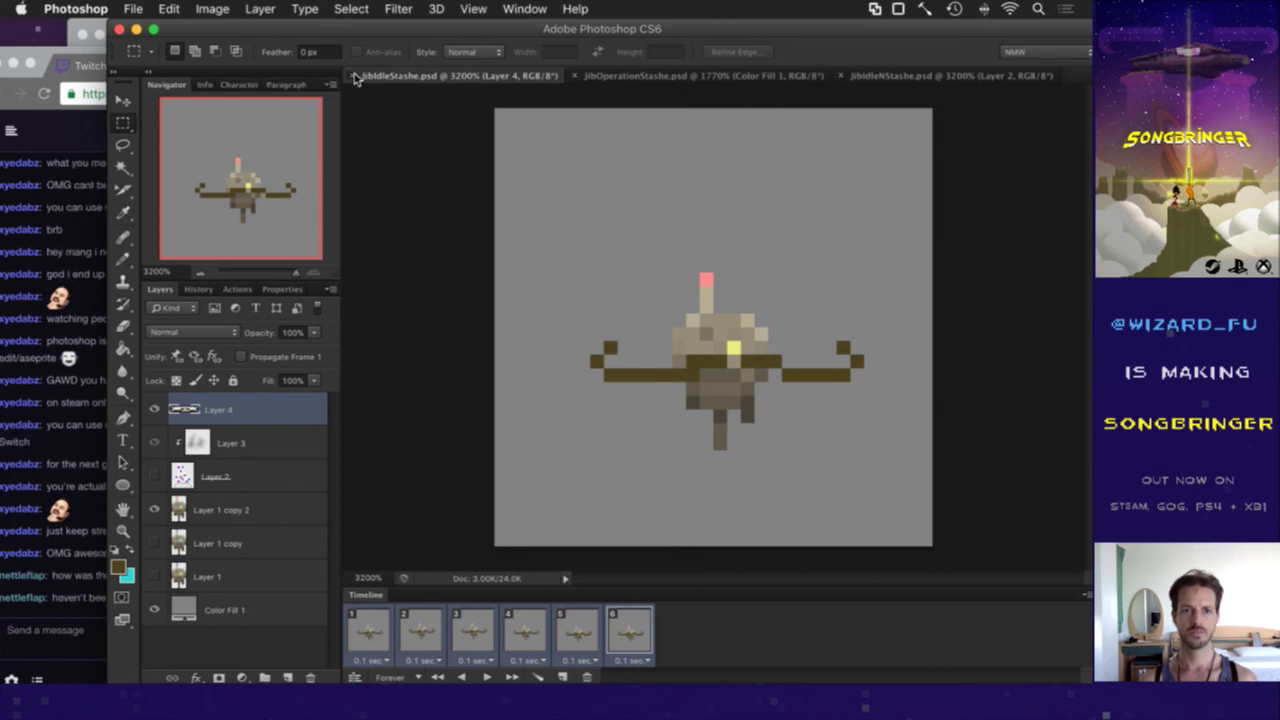
pyautogui.press('super+w')
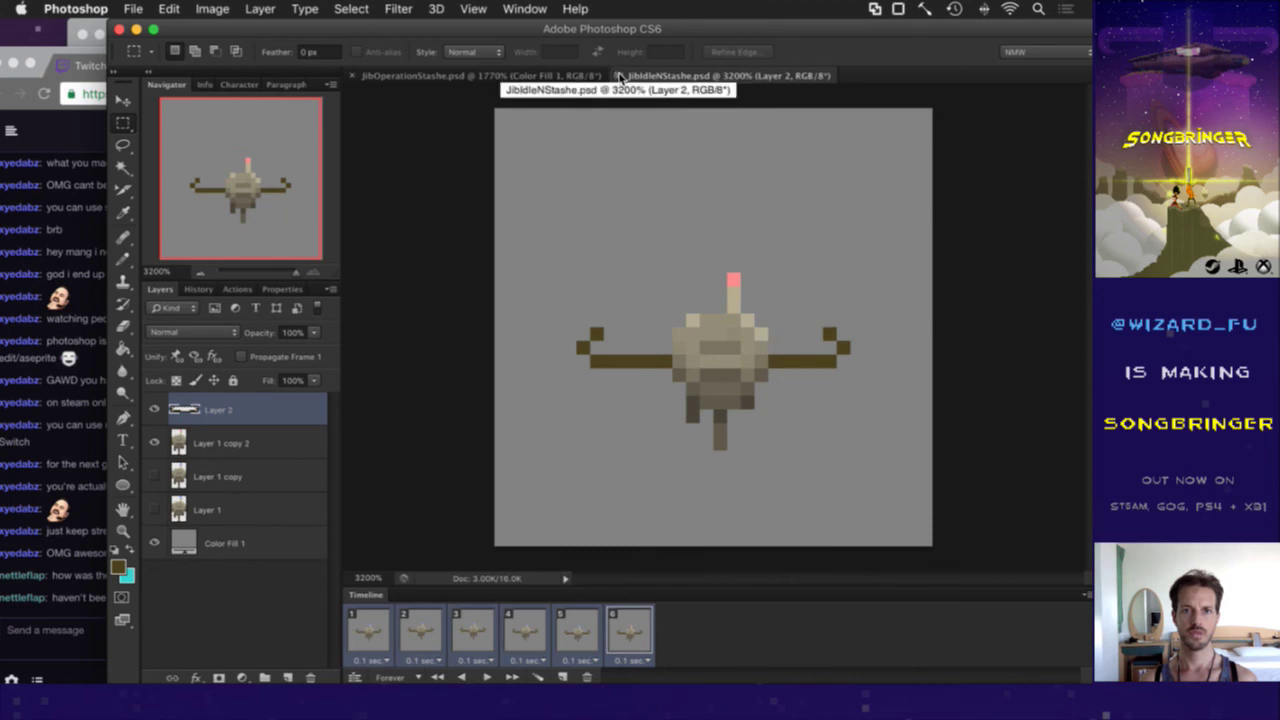
pyautogui.press('super+w')
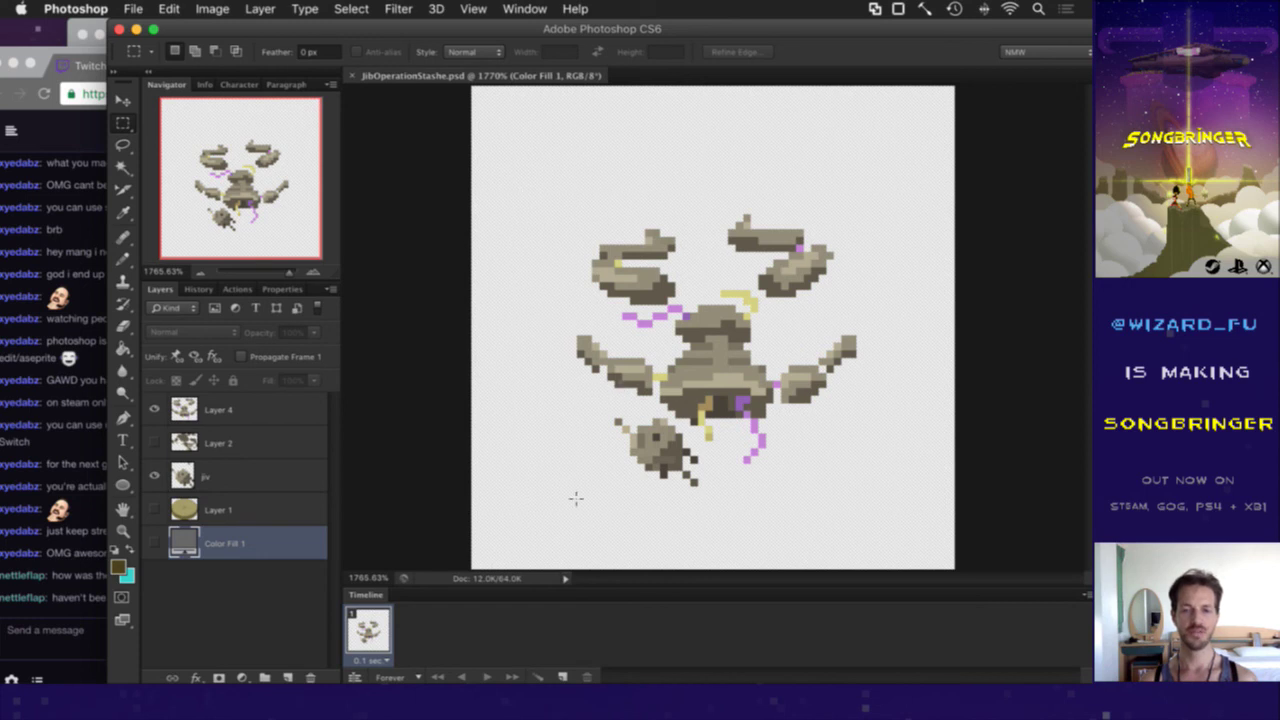
# Step: Switch to the Twitch chat in Chrome and read the viewers' messages about the release and learning programming
pyautogui.click(87, 617)
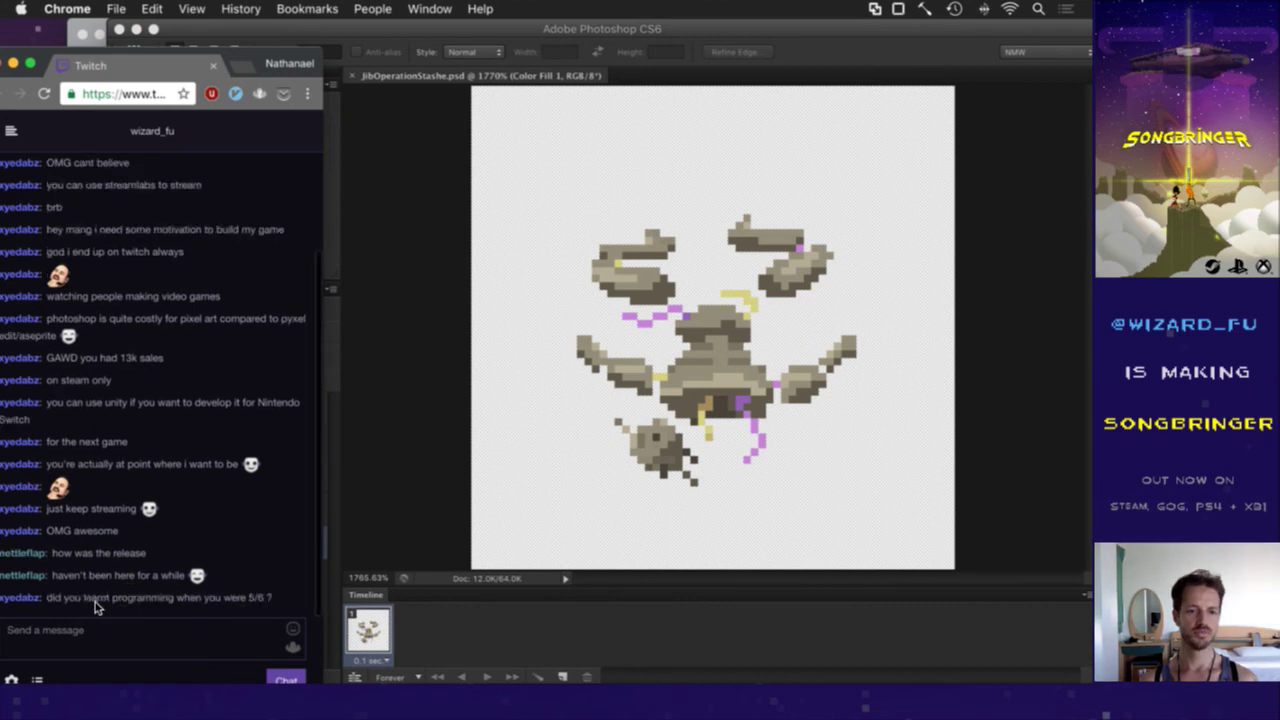
pyautogui.moveTo(75, 557); pyautogui.dragTo(112, 580)
pyautogui.click(136, 580)
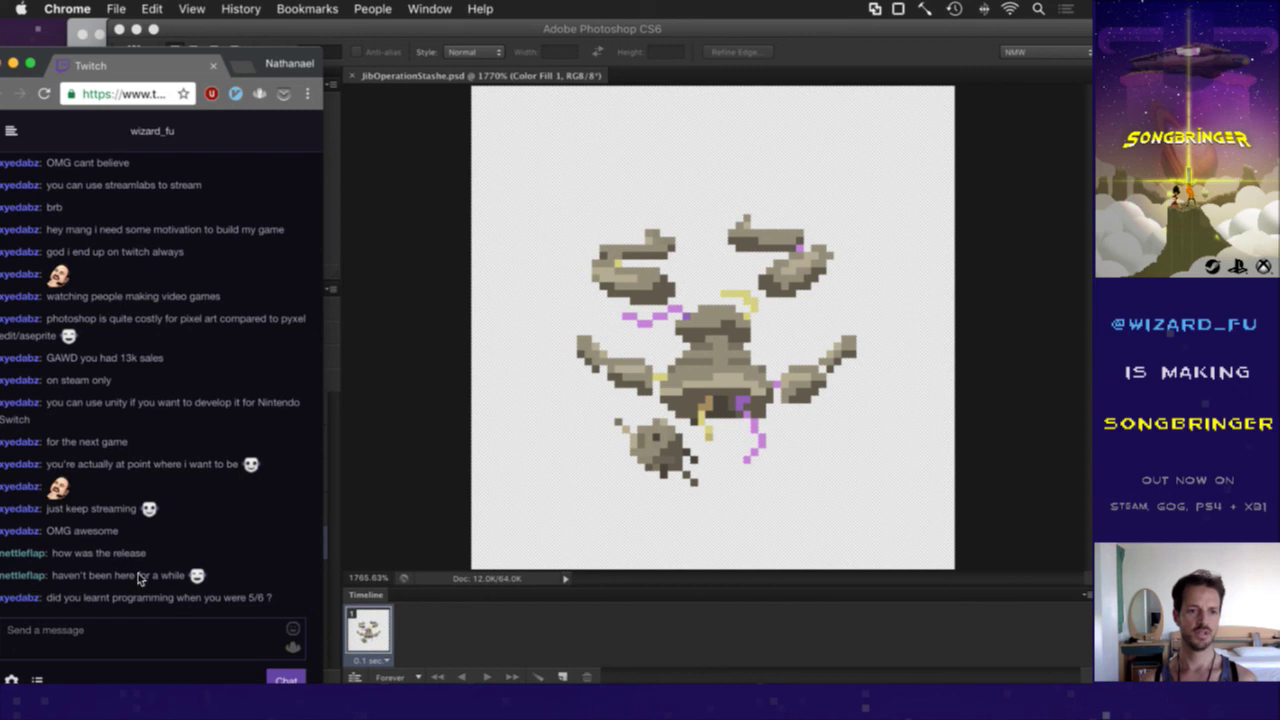
pyautogui.moveTo(126, 578); pyautogui.dragTo(58, 586)
pyautogui.click(58, 582)
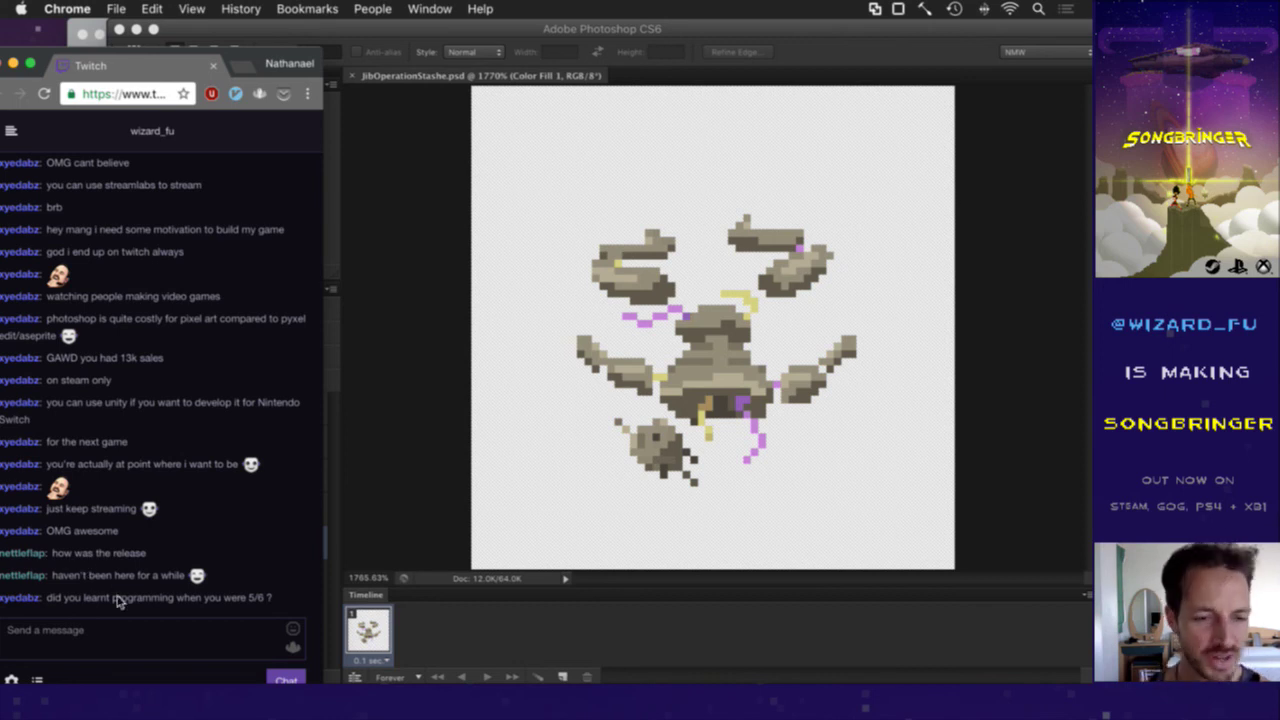
pyautogui.moveTo(118, 598); pyautogui.dragTo(207, 598)
pyautogui.click(245, 599)
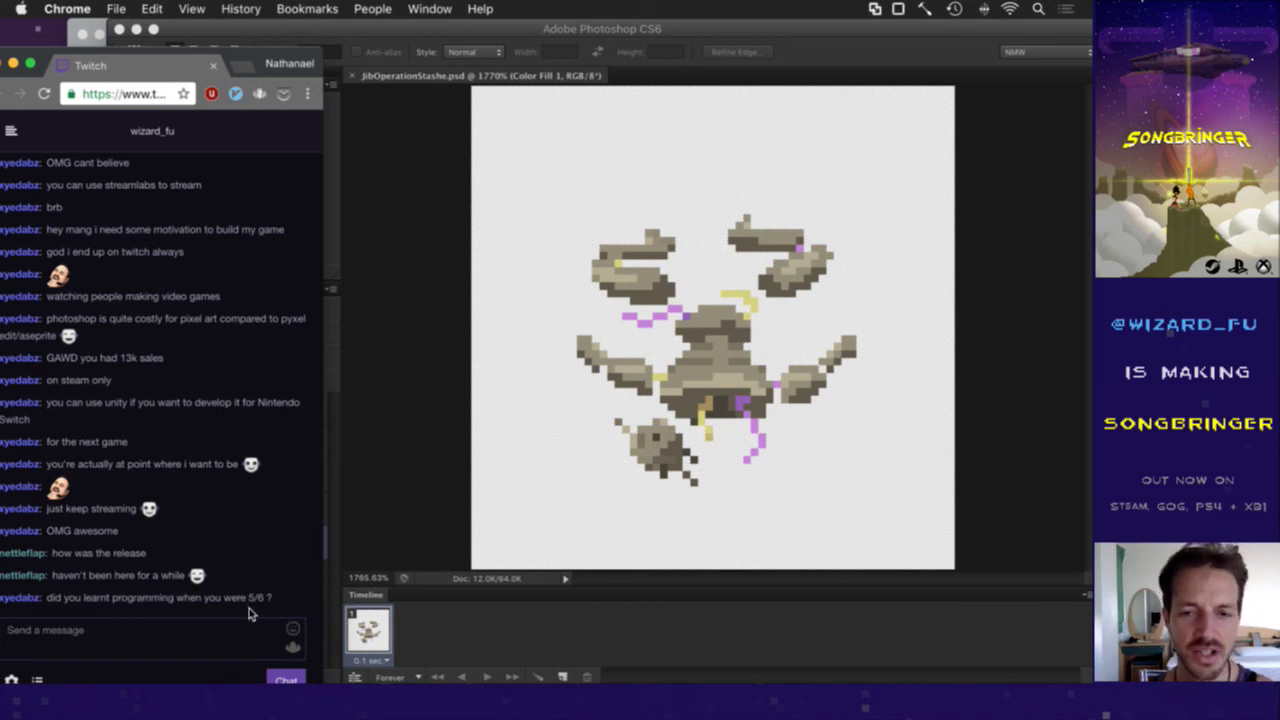
pyautogui.click(862, 56)
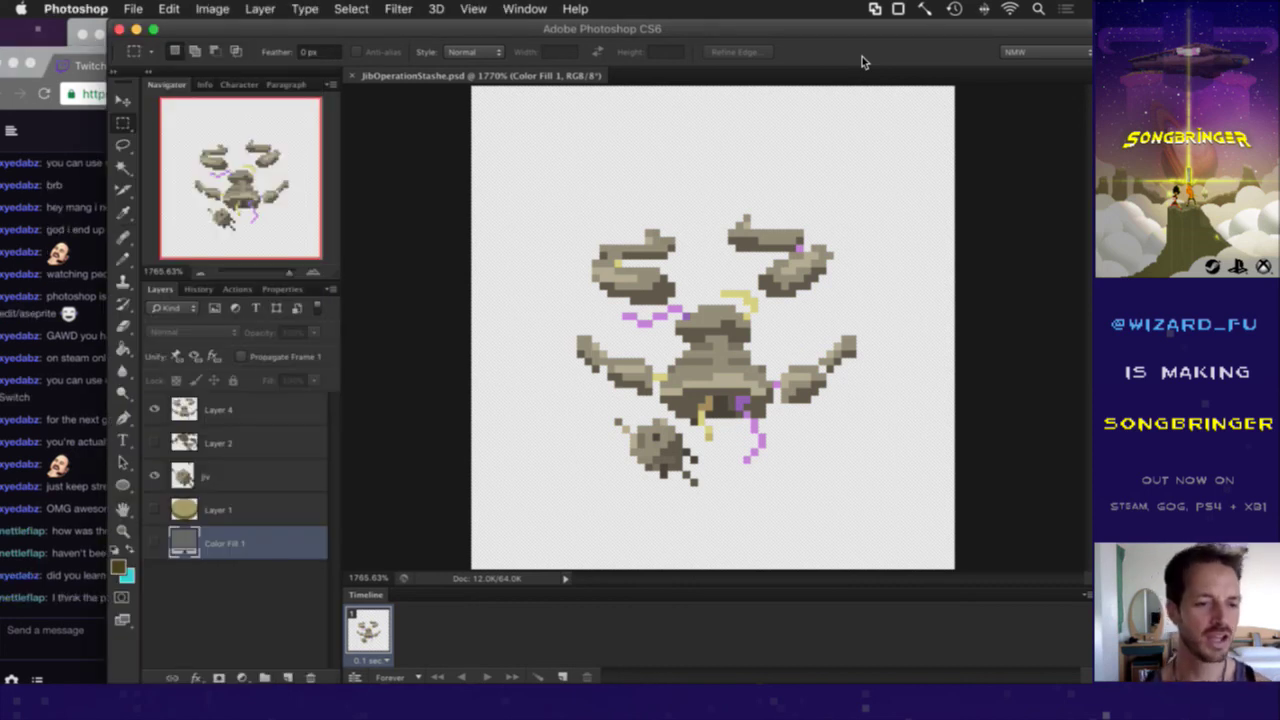
pyautogui.click(82, 572)
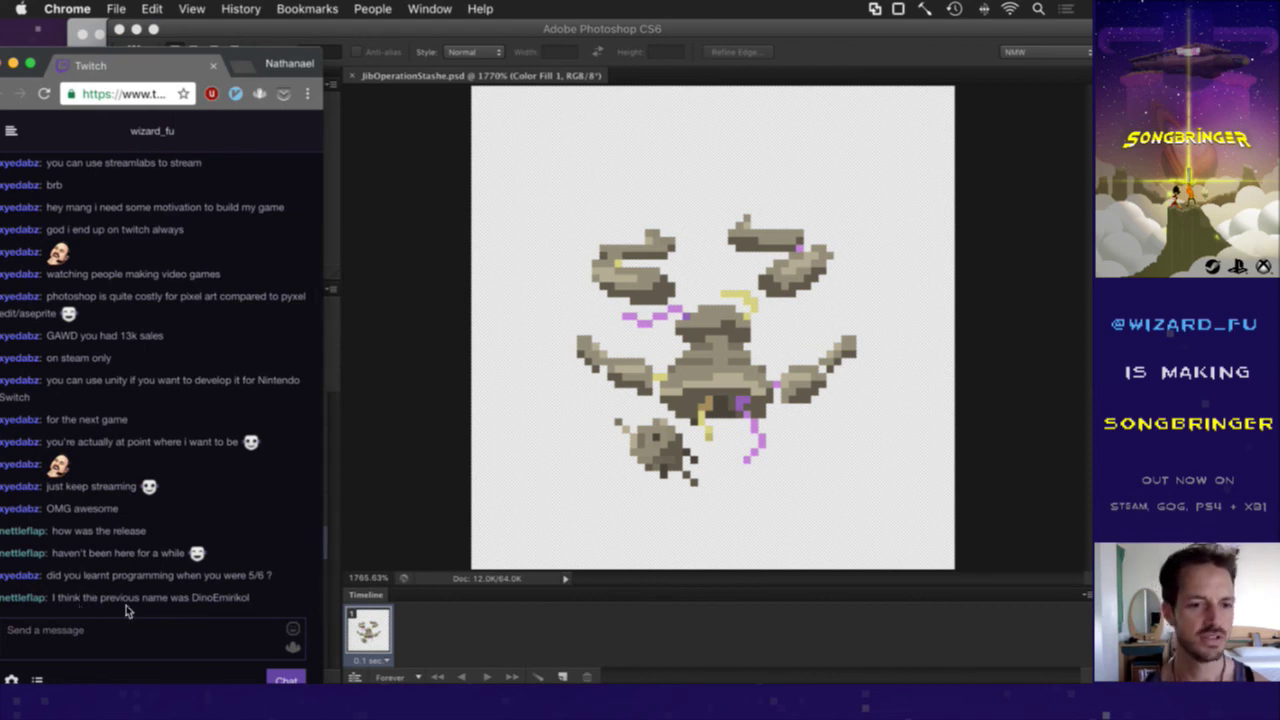
pyautogui.moveTo(195, 600); pyautogui.dragTo(229, 601)
pyautogui.click(234, 601)
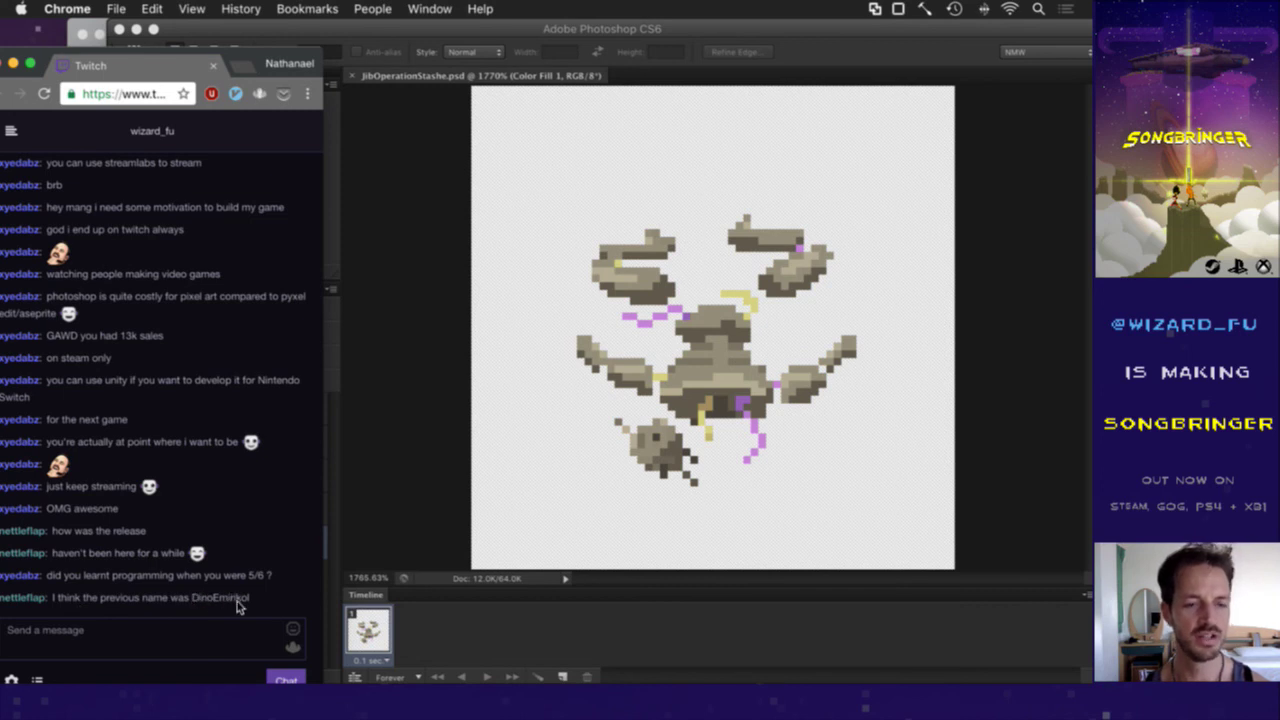
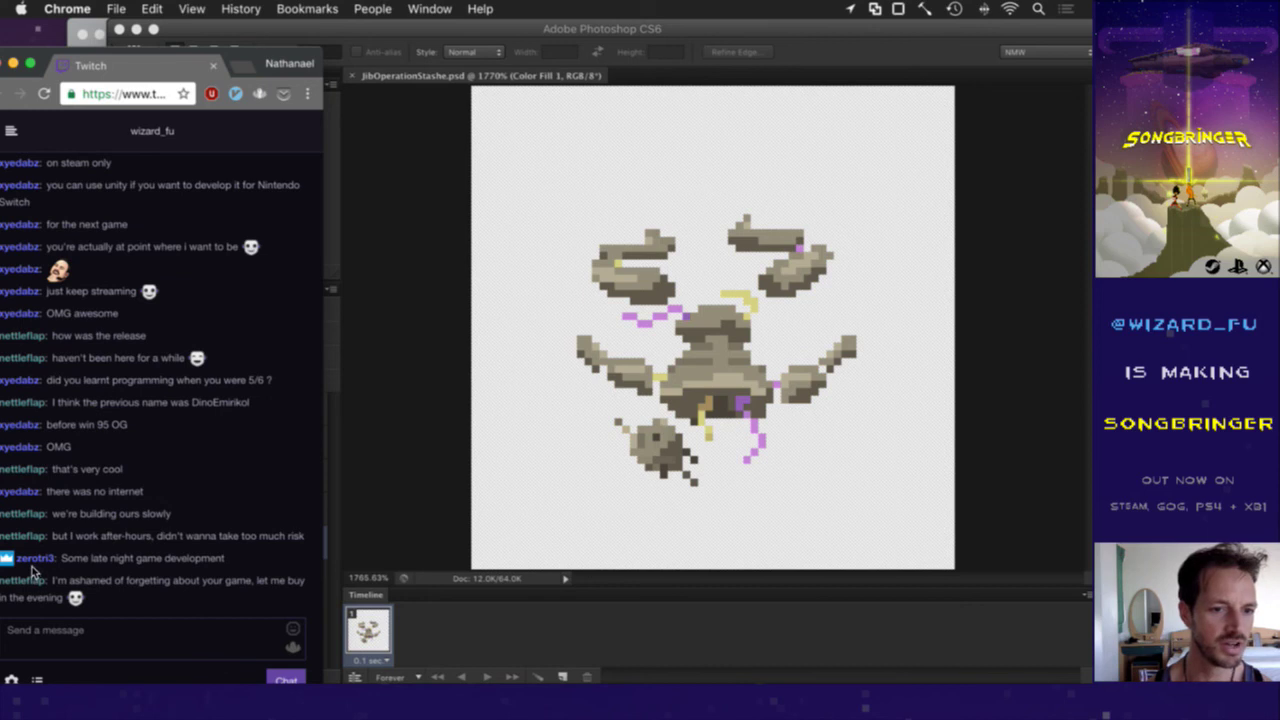
# Step: Read the newer Twitch chat messages about late night development, buying the game and unplayed game libraries
pyautogui.moveTo(92, 567); pyautogui.dragTo(162, 567)
pyautogui.click(183, 567)
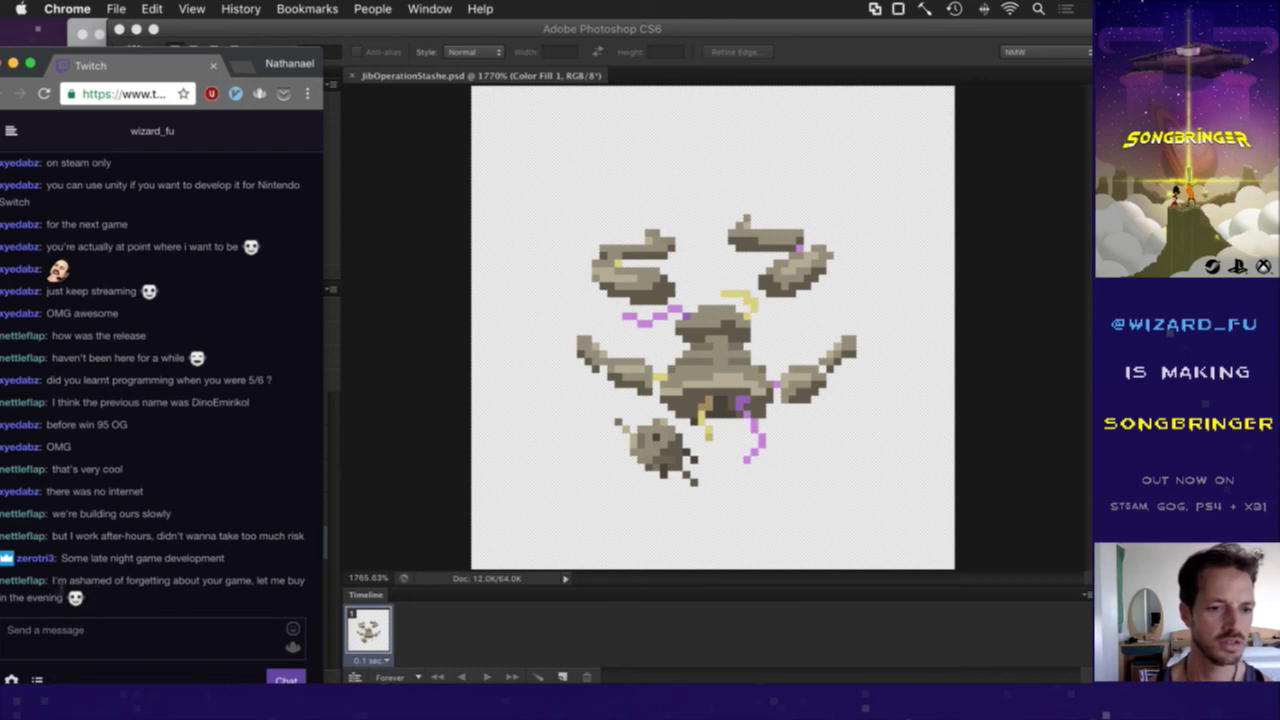
pyautogui.tripleClick(57, 585)
pyautogui.click(130, 595)
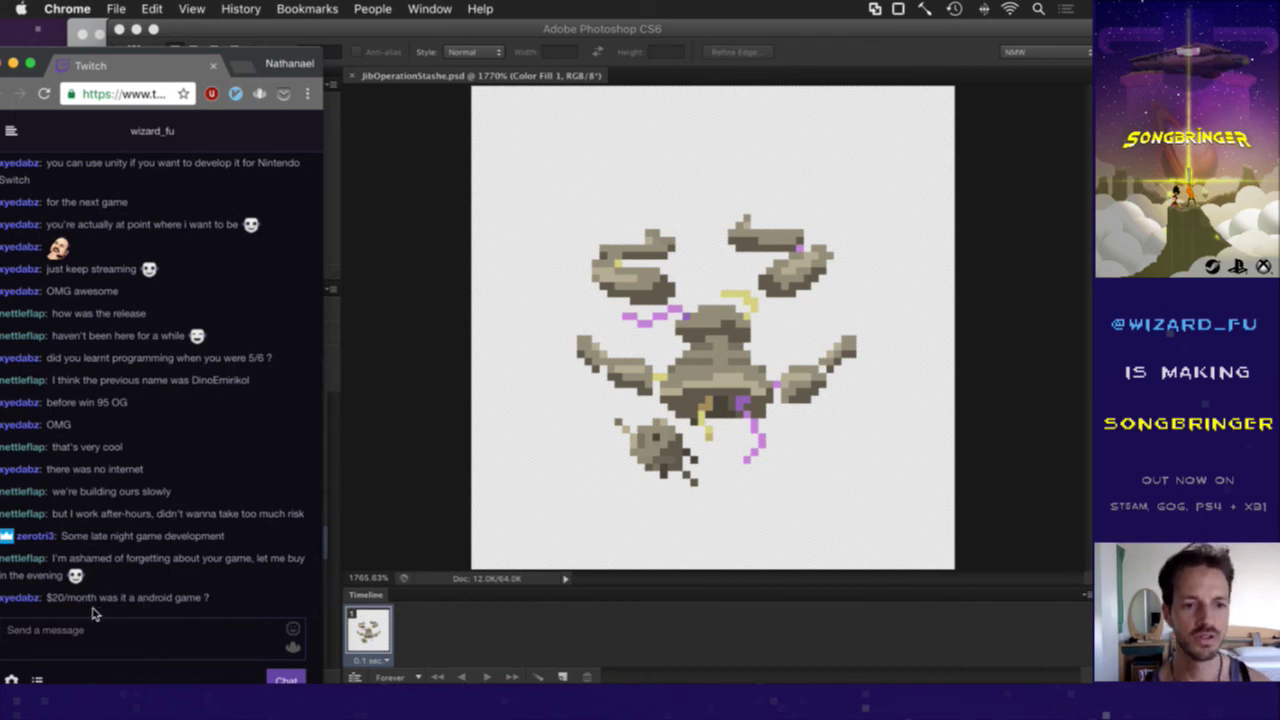
pyautogui.moveTo(81, 602); pyautogui.dragTo(182, 606)
pyautogui.click(180, 608)
pyautogui.click(197, 572)
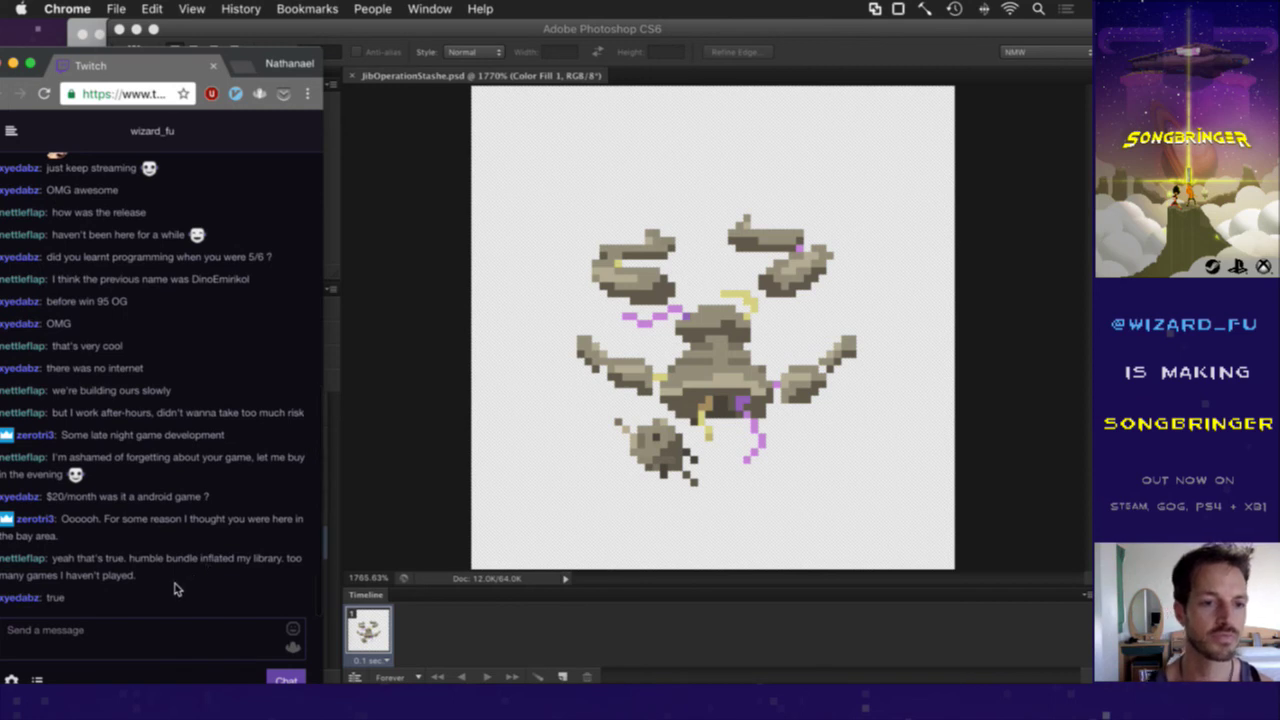
pyautogui.moveTo(104, 519); pyautogui.dragTo(136, 537)
pyautogui.click(136, 537)
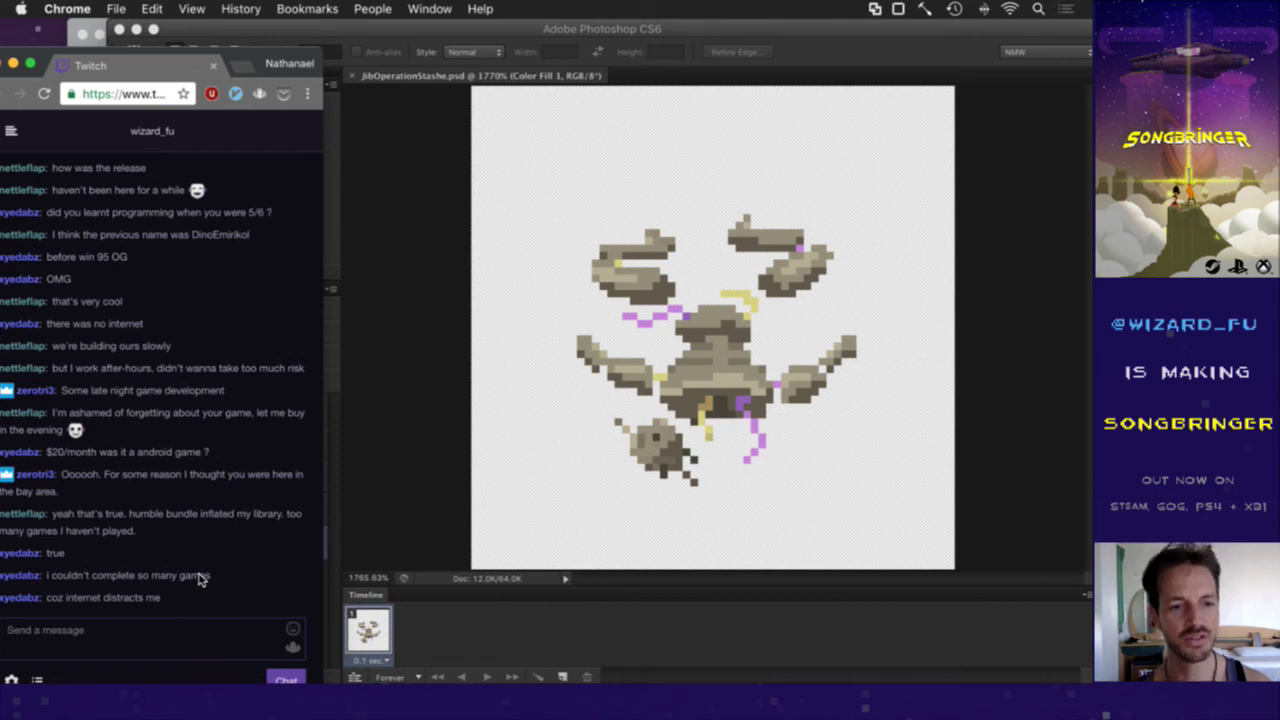
pyautogui.tripleClick(106, 523)
pyautogui.click(148, 546)
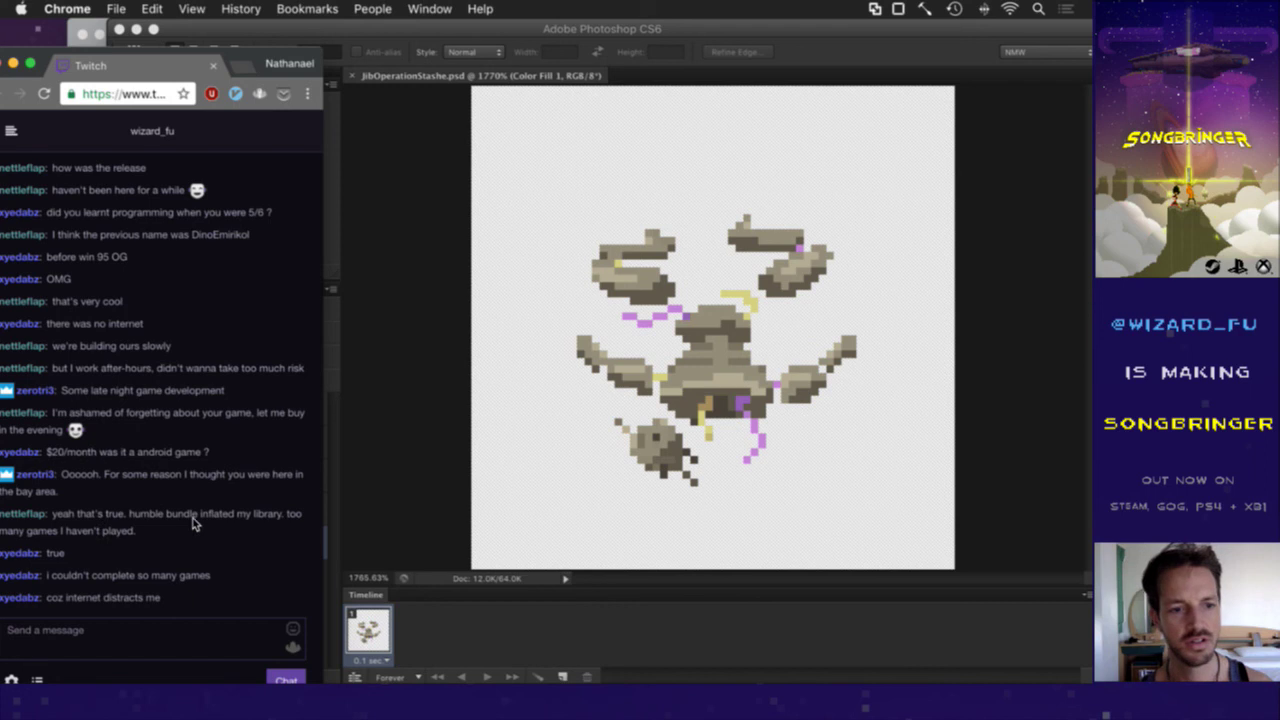
pyautogui.moveTo(54, 561); pyautogui.dragTo(210, 579)
pyautogui.click(133, 586)
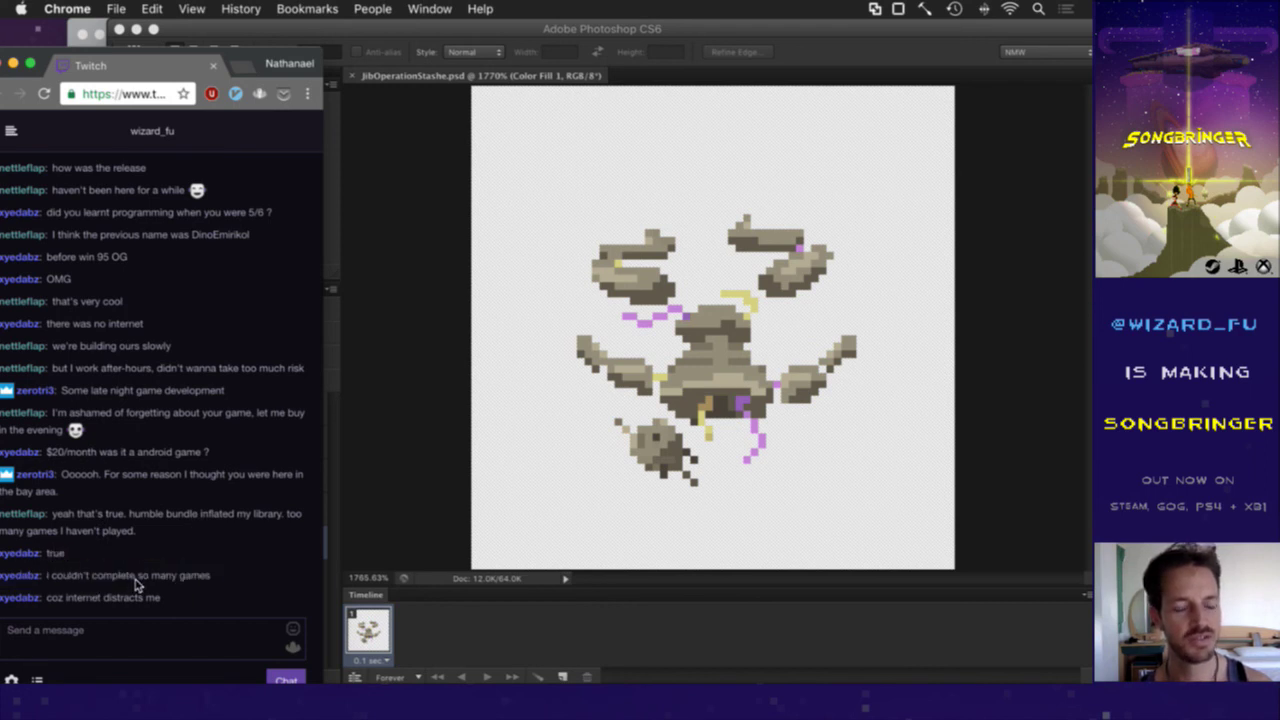
# Step: Return to Photoshop, reopen the recent file JibHurtStashe.psd and fit it to the window
pyautogui.click(388, 470)
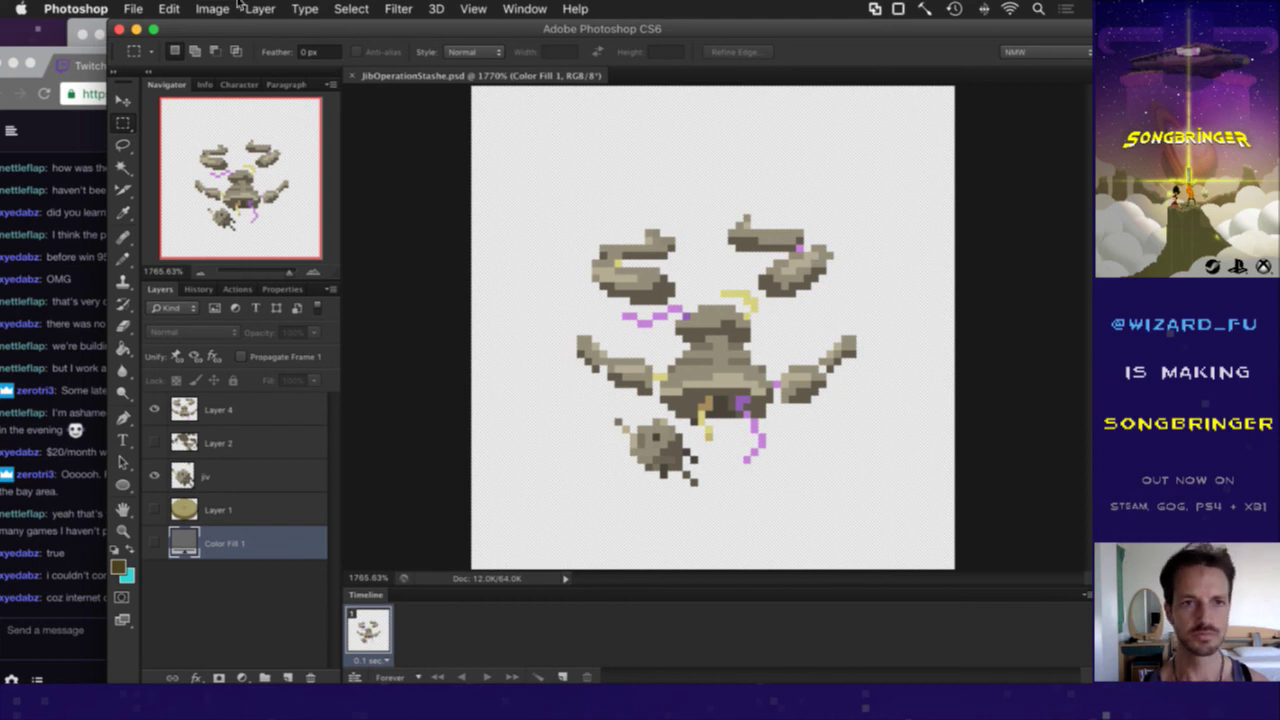
pyautogui.click(133, 8)
pyautogui.moveTo(229, 112)
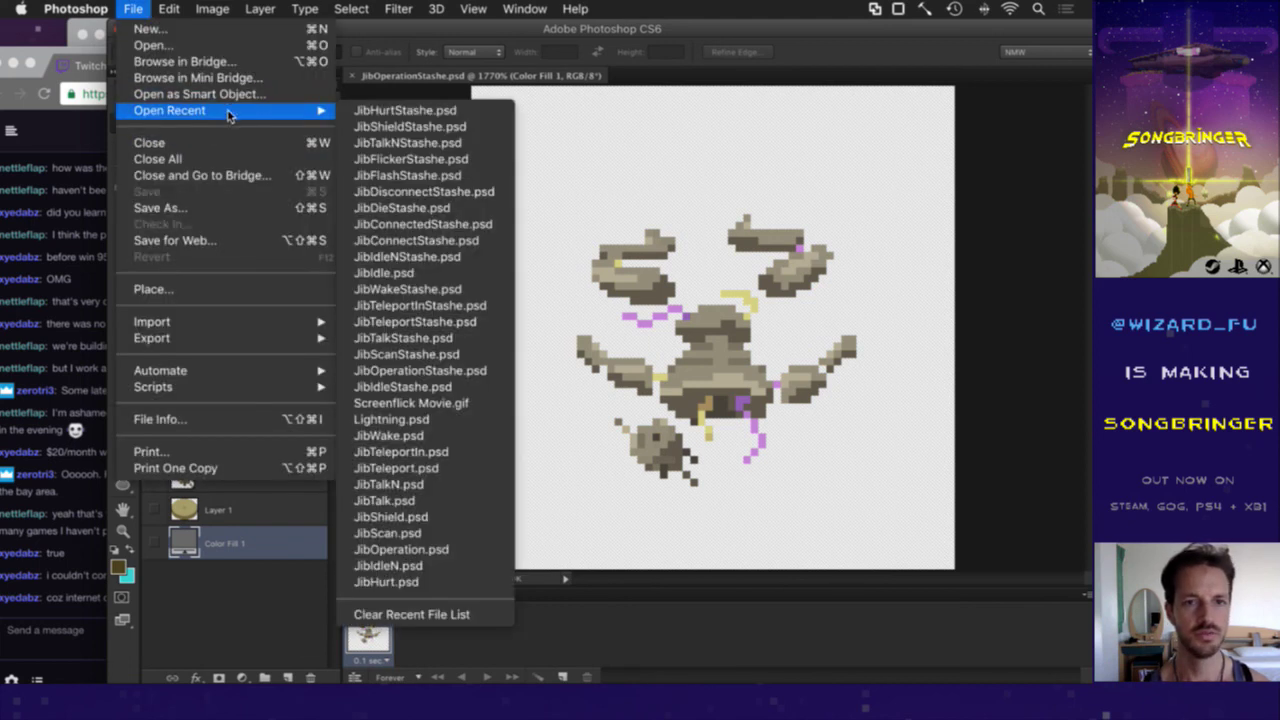
pyautogui.click(405, 110)
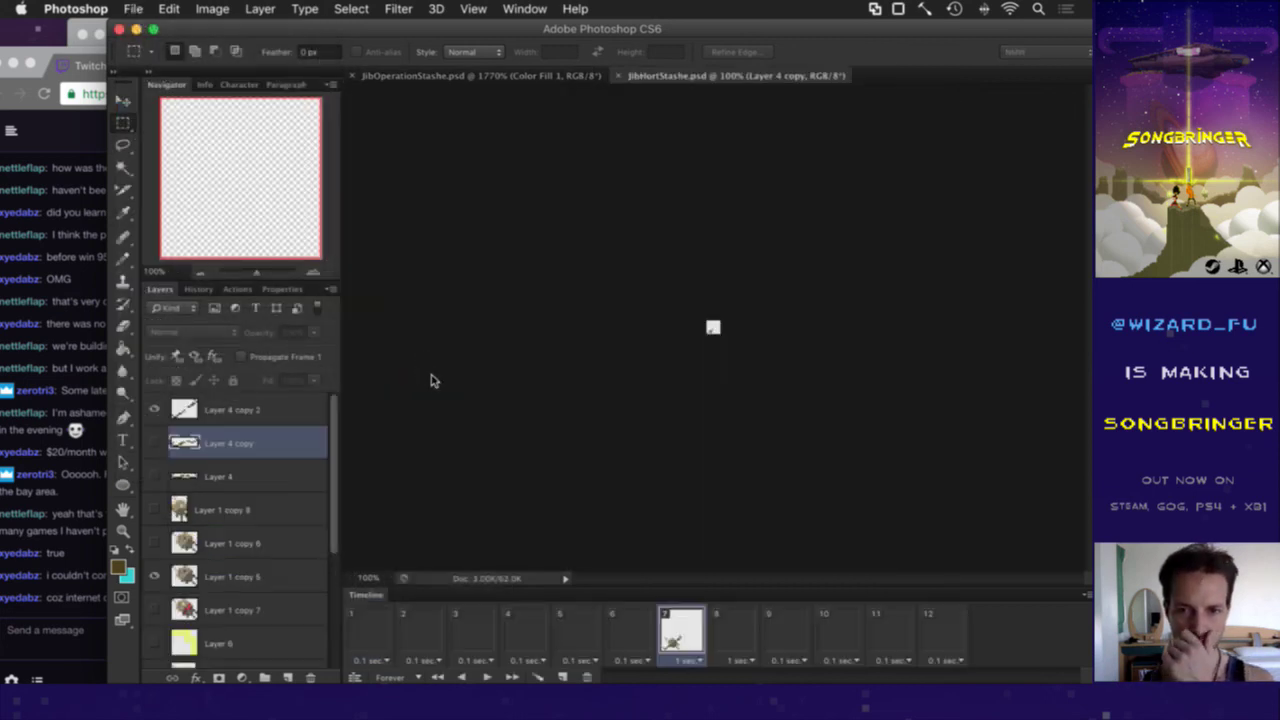
pyautogui.press('super+0')
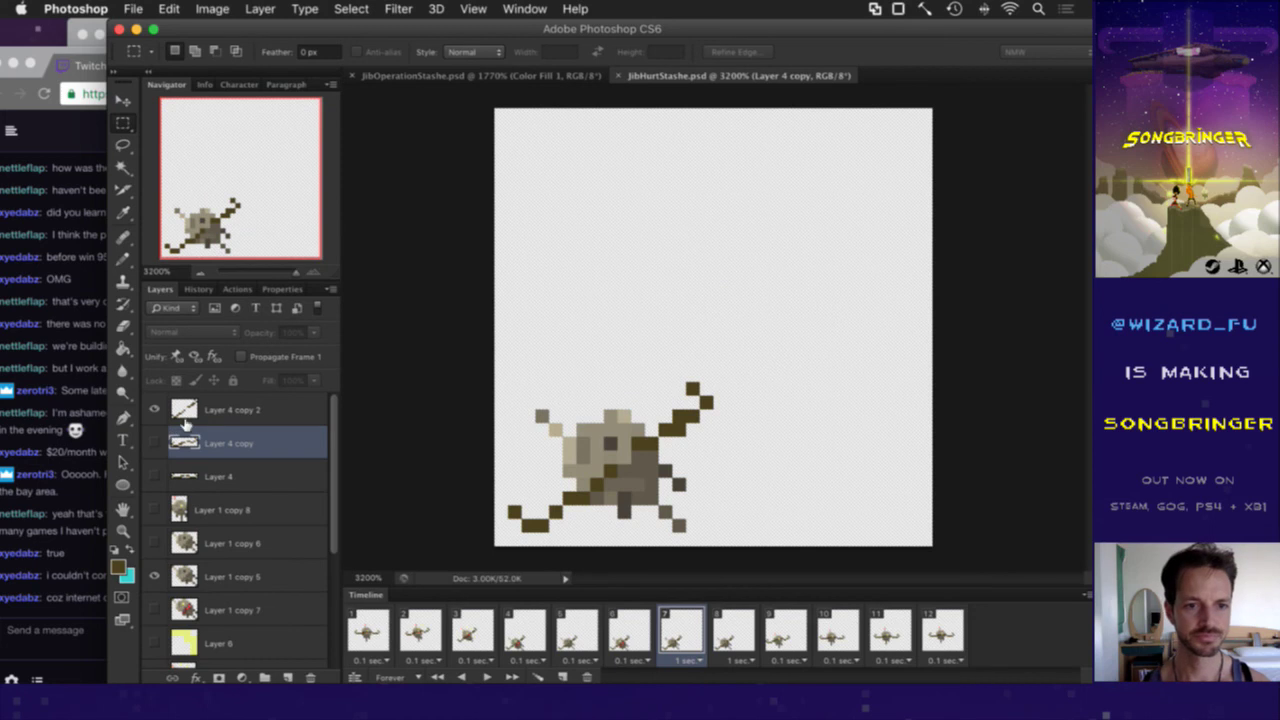
pyautogui.click(190, 412)
pyautogui.rightClick(193, 416)
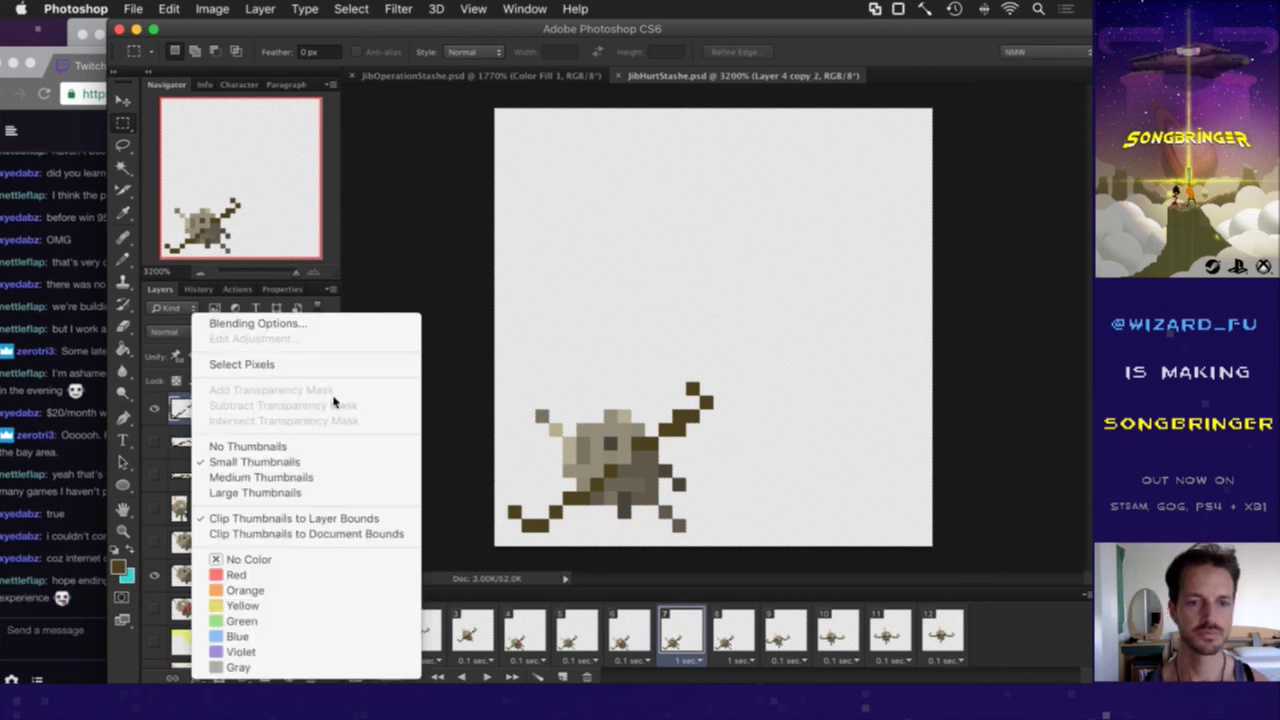
pyautogui.click(194, 415)
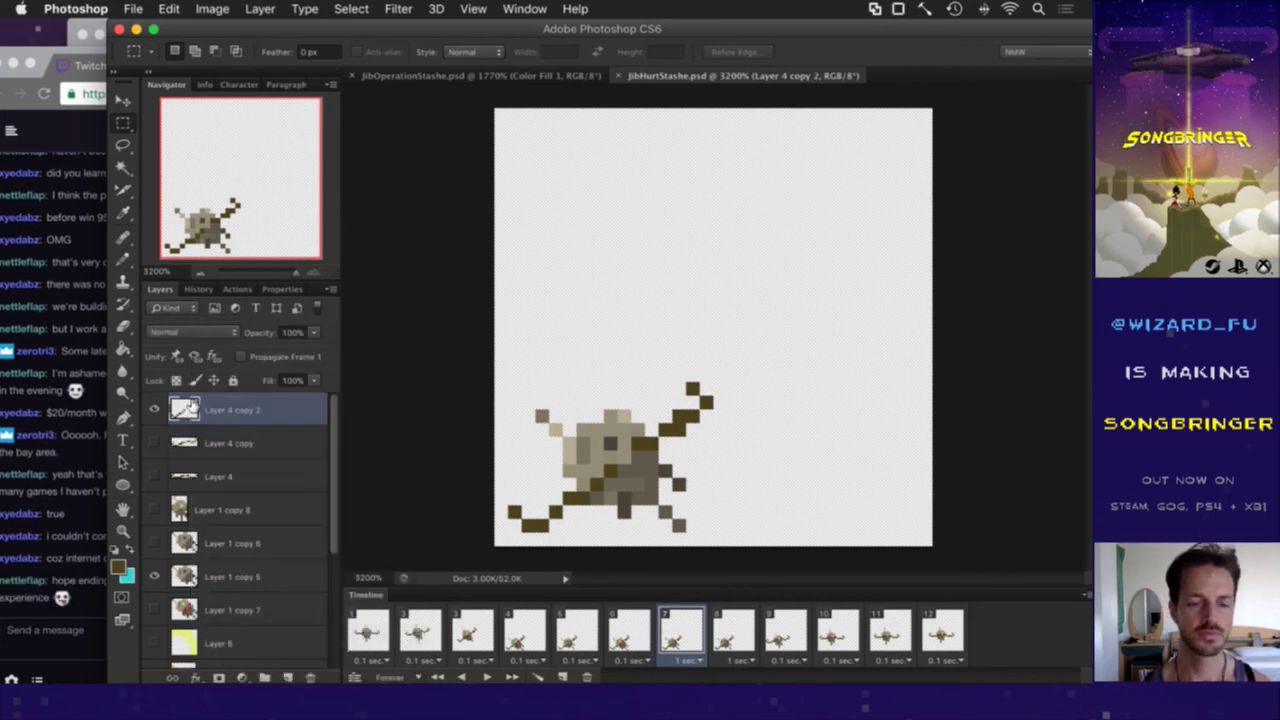
pyautogui.doubleClick(212, 410)
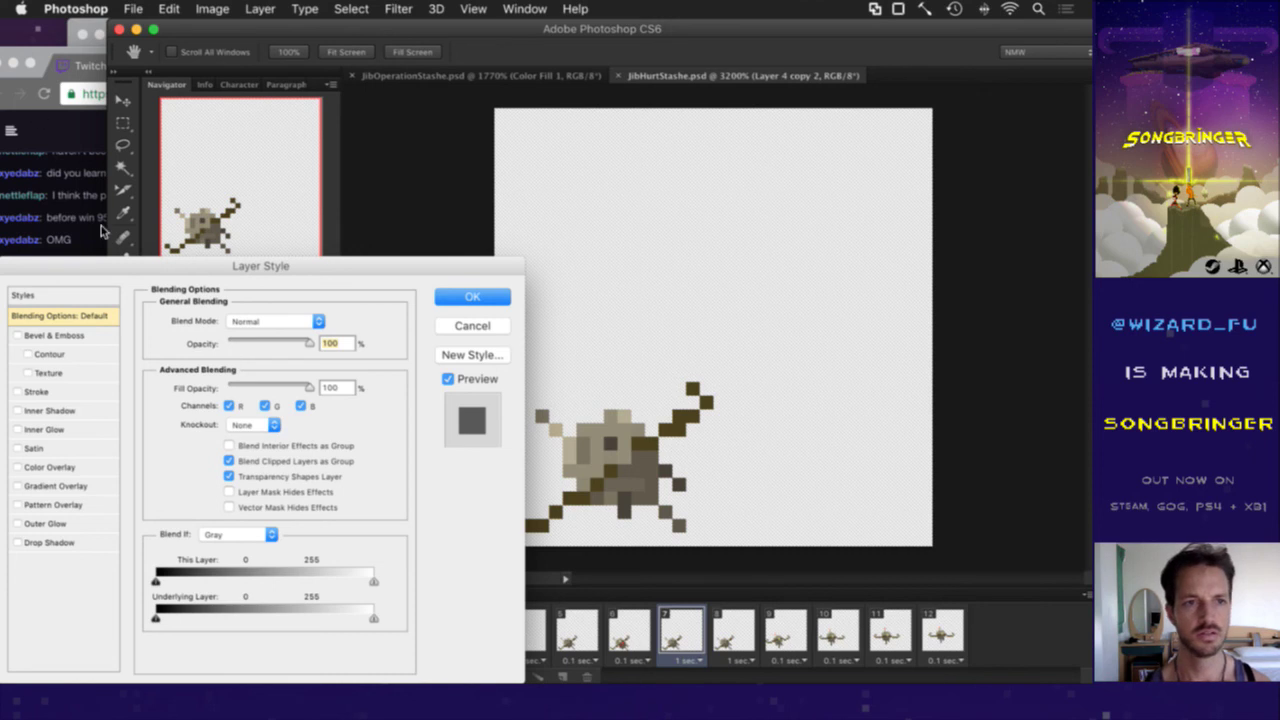
pyautogui.press('Escape')
# Step: Switch to the Twitch chat in Chrome, read the latest message and return to Photoshop
pyautogui.click(80, 146)
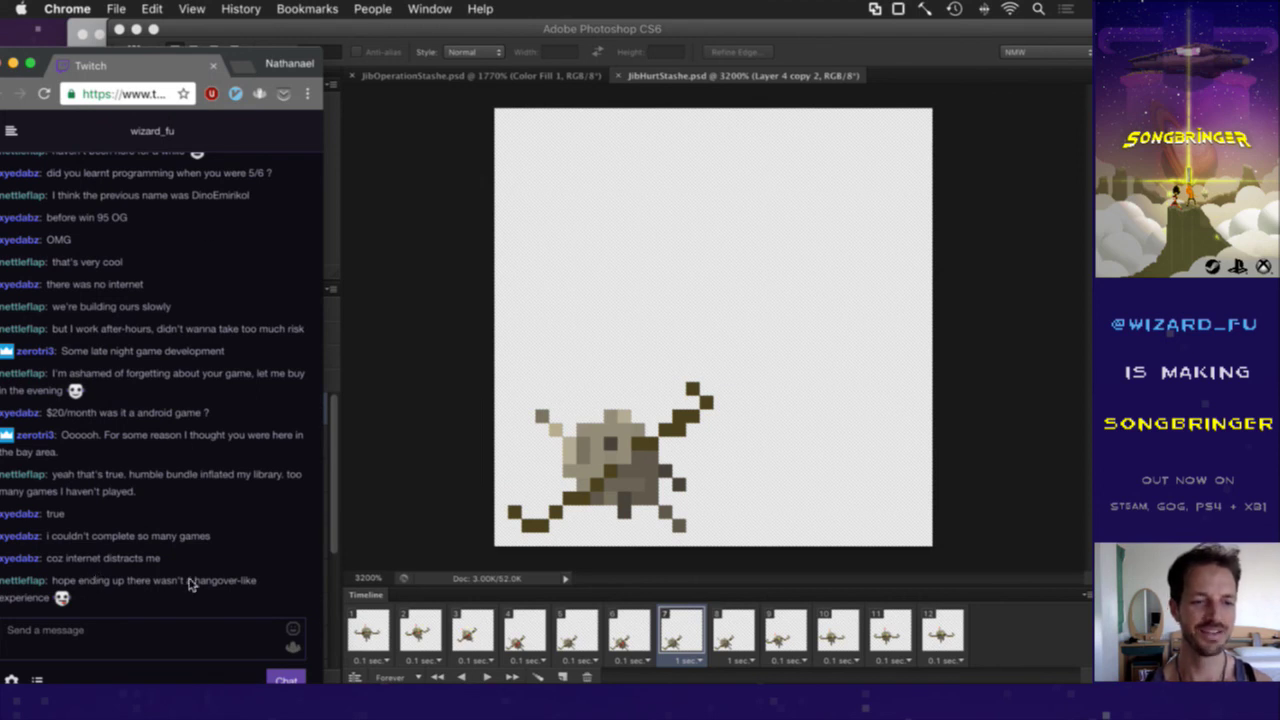
pyautogui.click(386, 462)
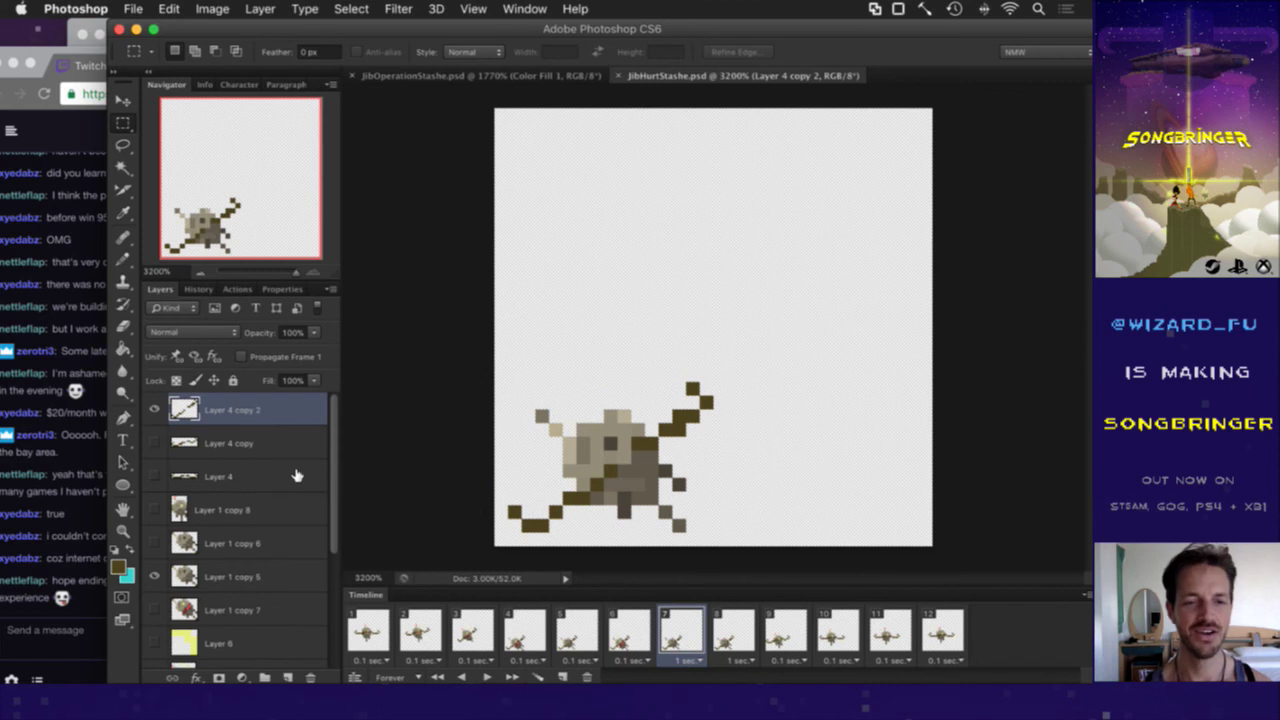
pyautogui.rightClick(190, 411)
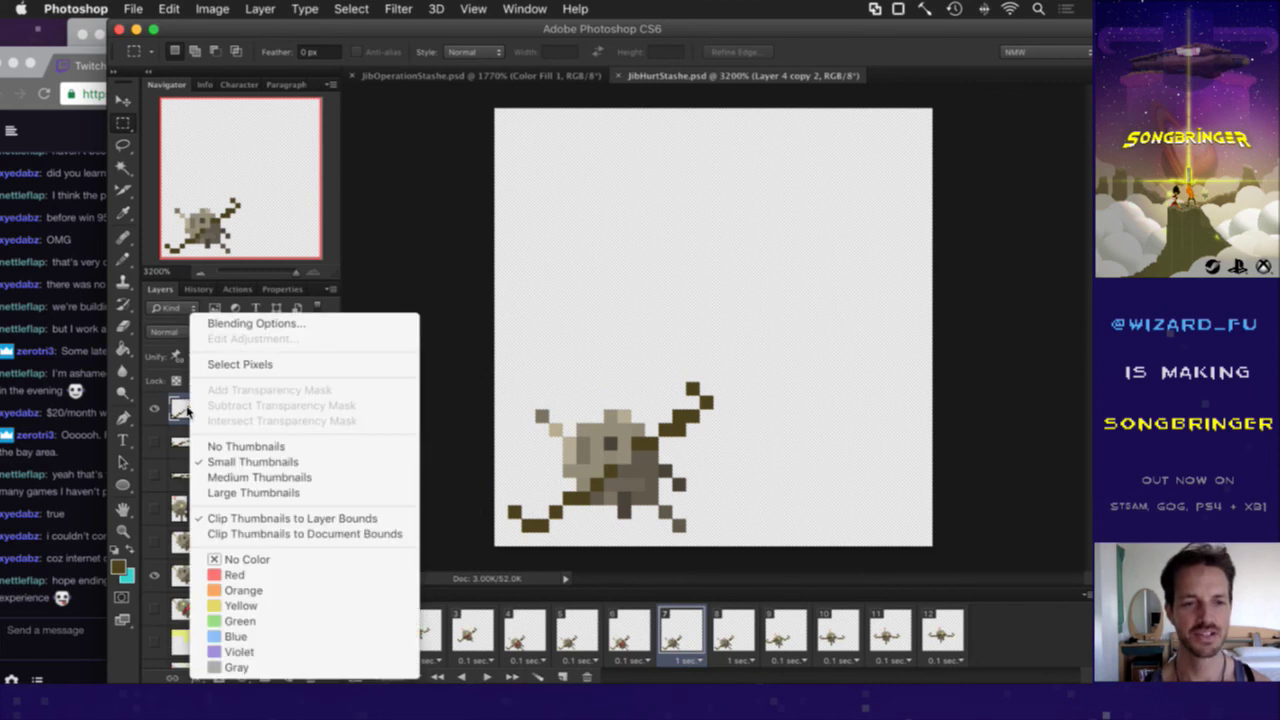
pyautogui.click(190, 411)
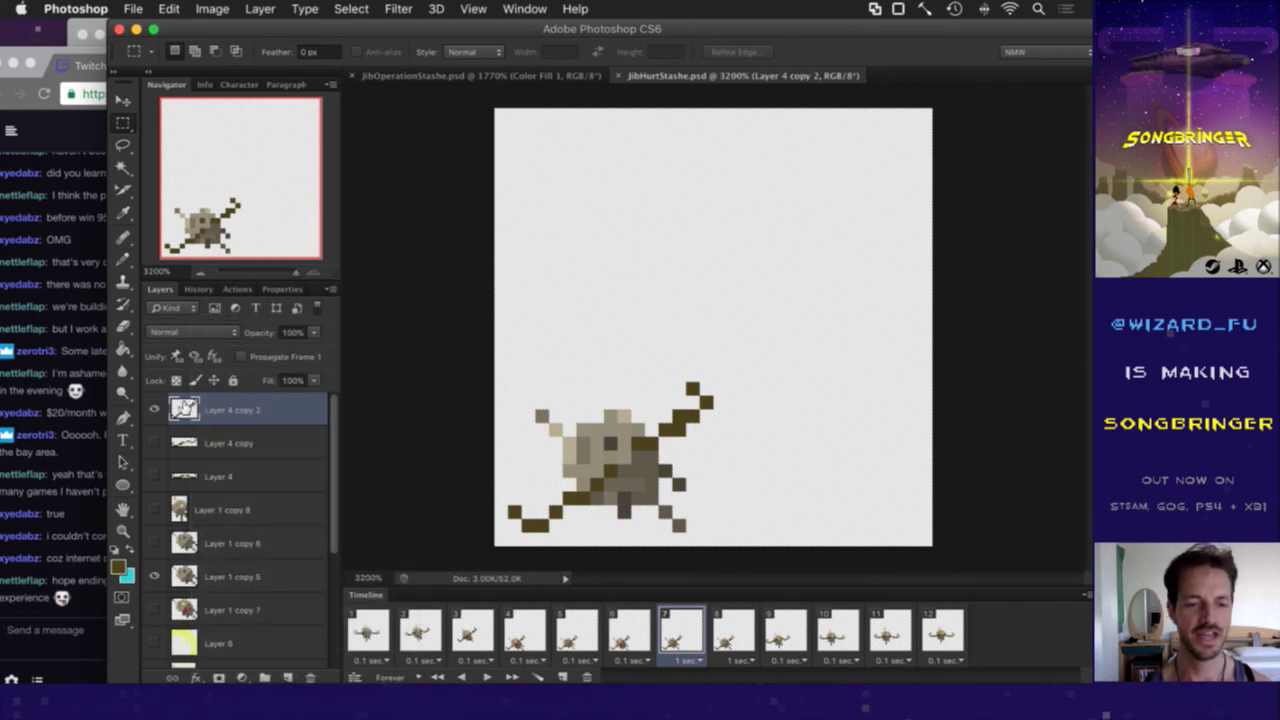
pyautogui.rightClick(183, 411)
pyautogui.click(443, 329)
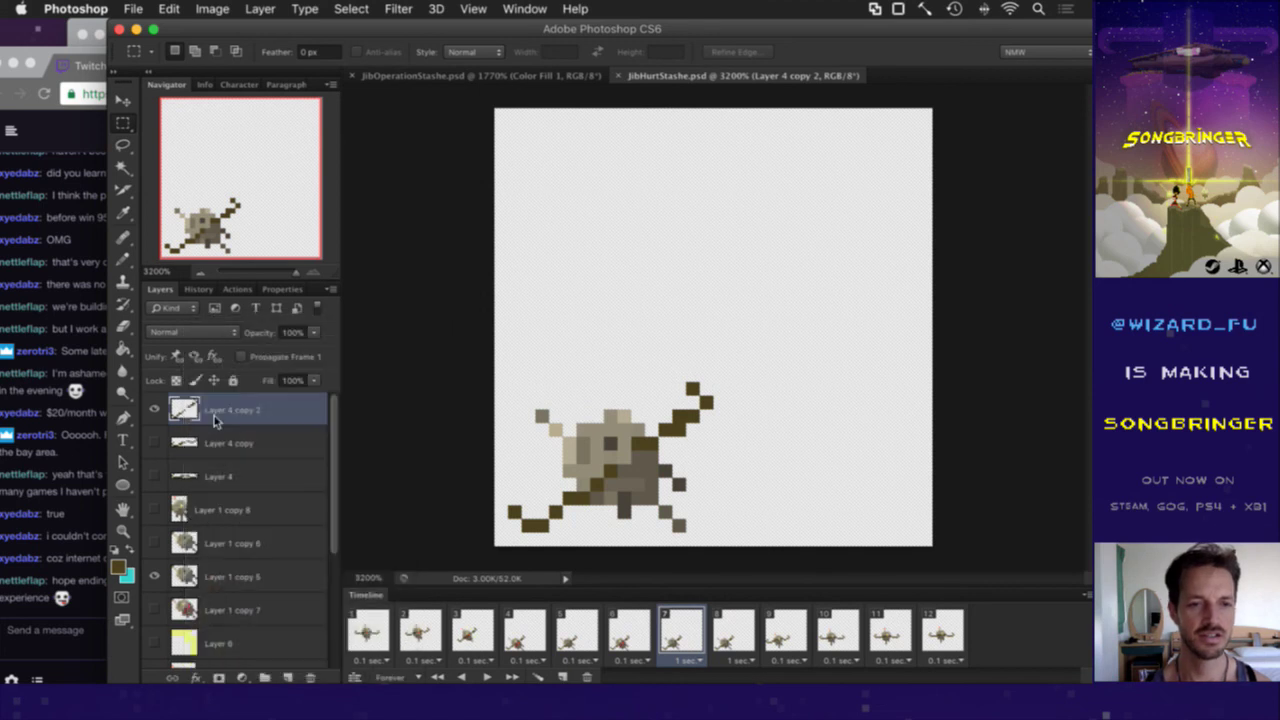
# Step: Duplicate the moustache layer Layer 4 copy 2 from JibHurtStashe.psd into JibOperationStashe.psd
pyautogui.rightClick(216, 414)
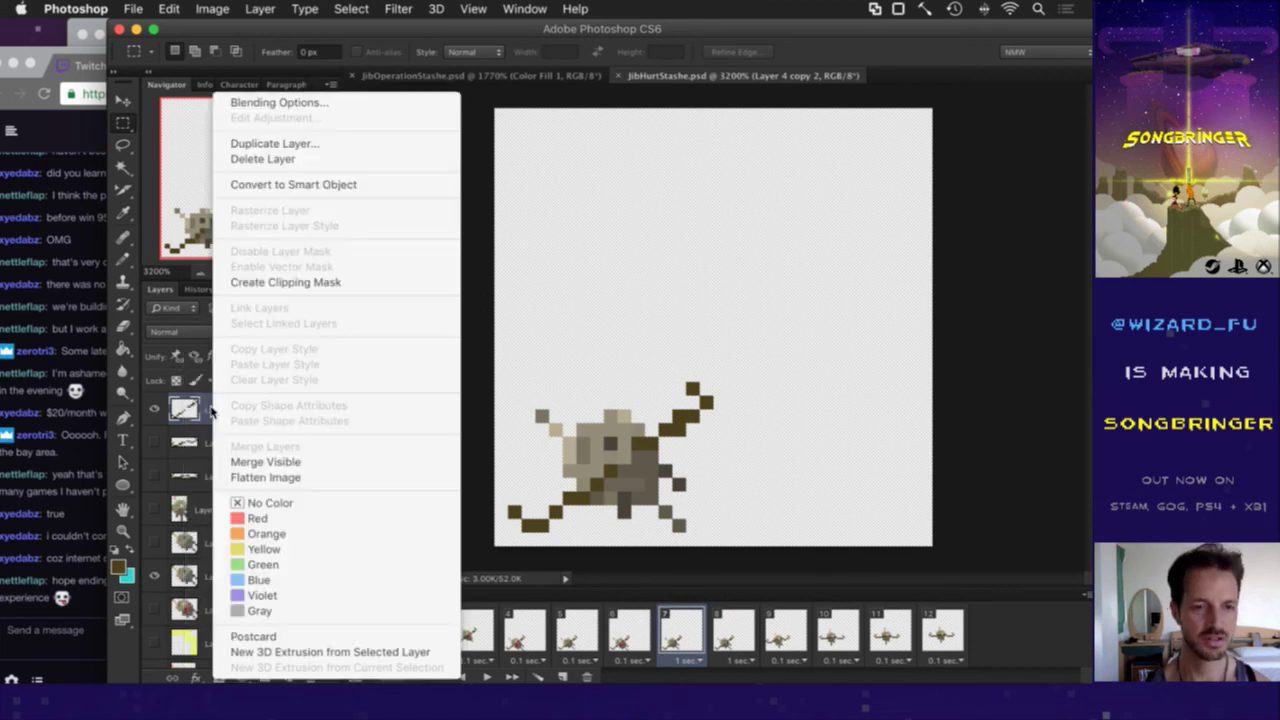
pyautogui.click(272, 143)
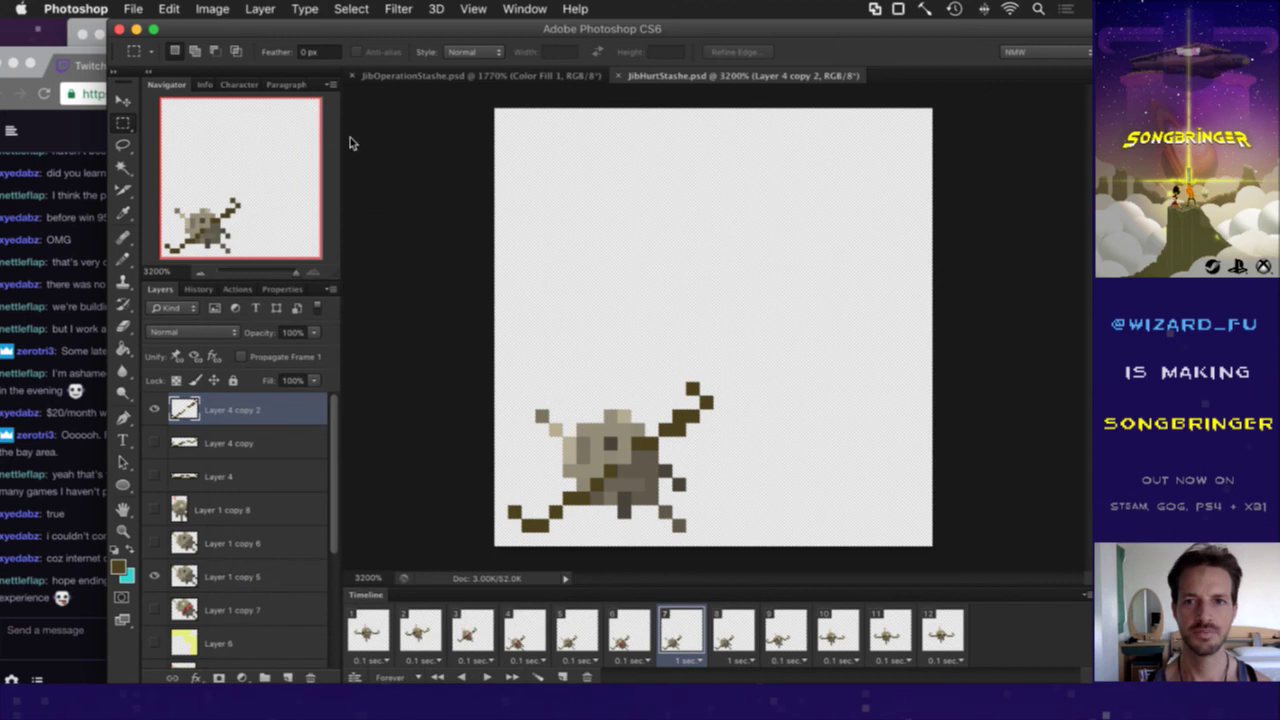
pyautogui.click(542, 356)
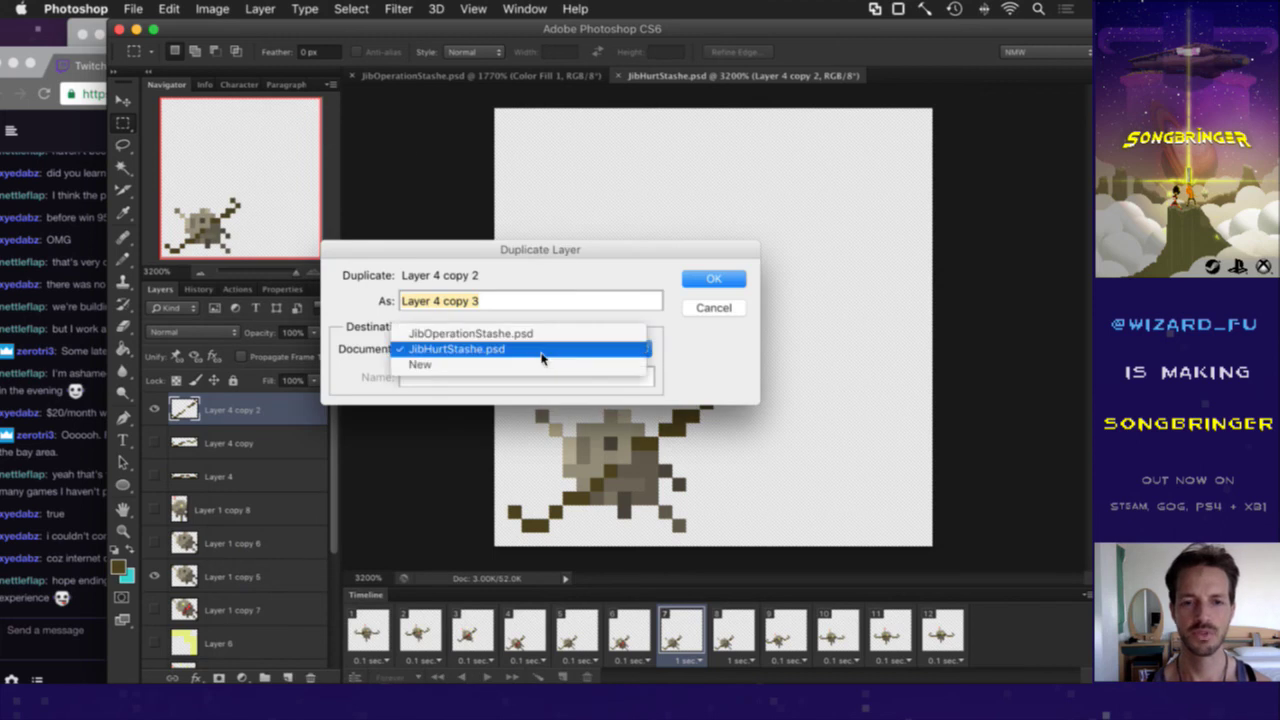
pyautogui.click(560, 334)
pyautogui.click(707, 286)
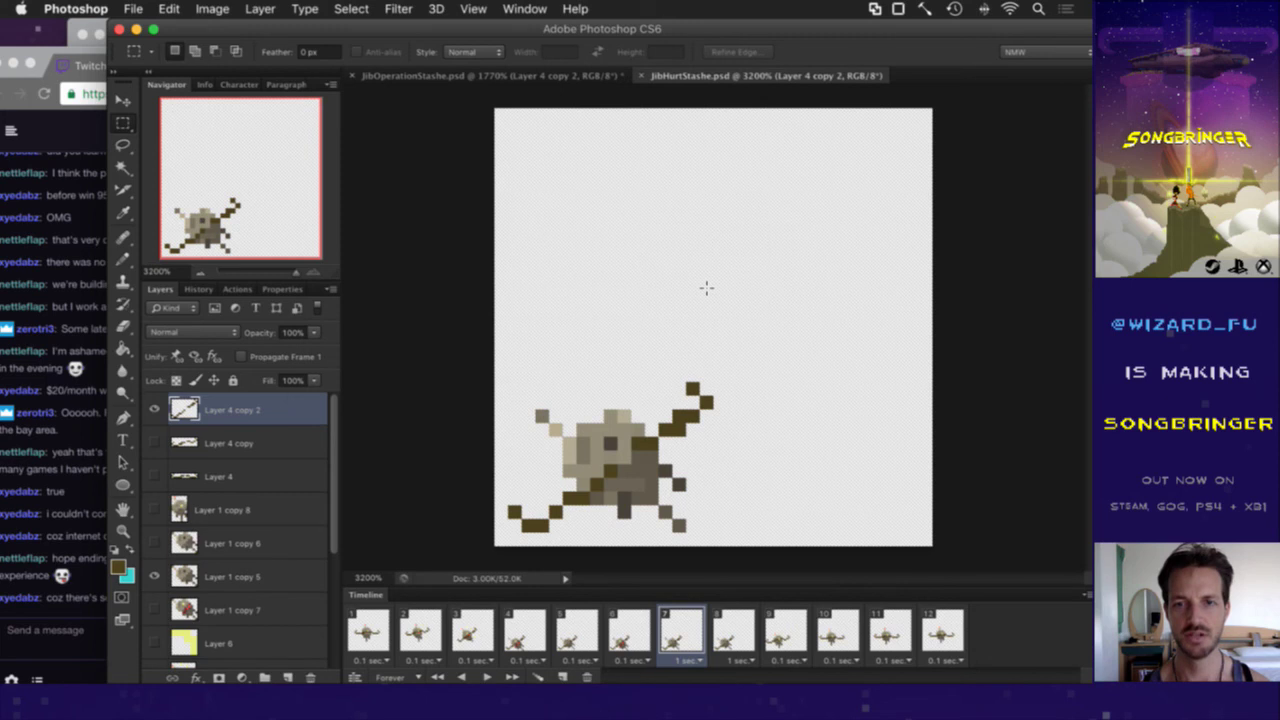
# Step: Check the Twitch chat in Chrome for the new message about internet content and return to Photoshop
pyautogui.click(66, 618)
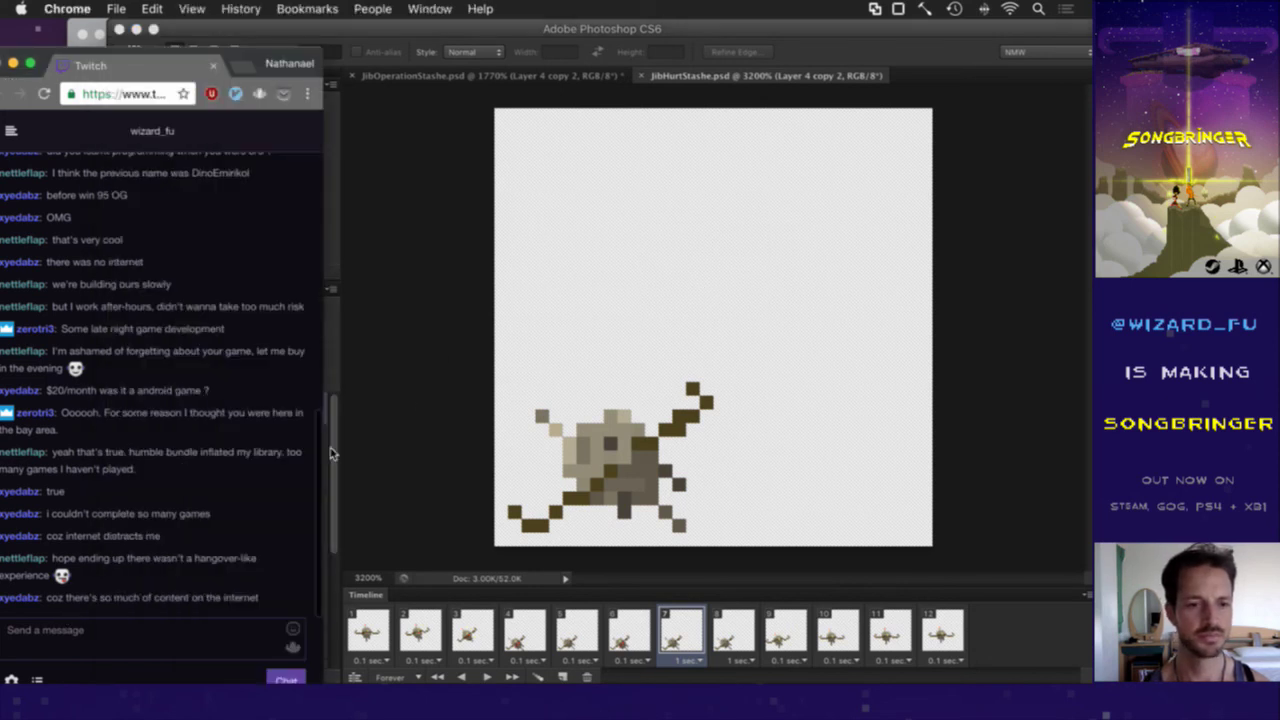
pyautogui.click(408, 398)
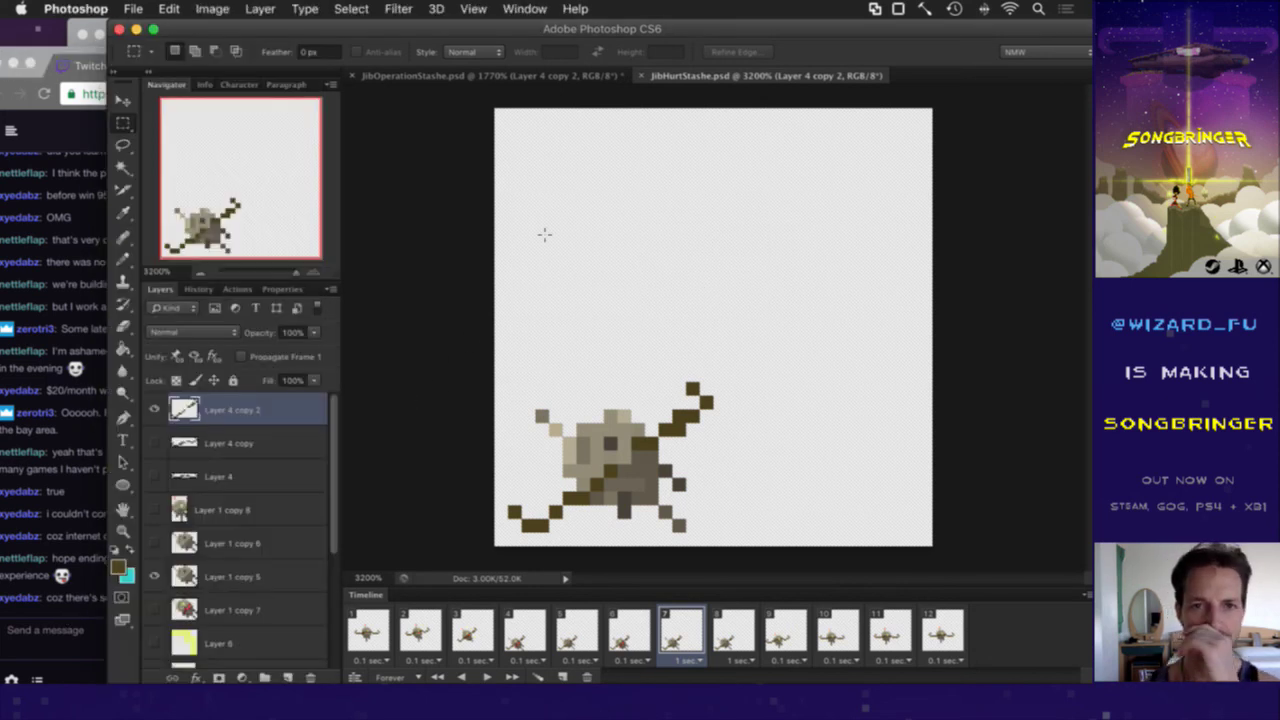
# Step: Close JibHurtStashe.psd and check which parts of JibOperationStashe.psd the jiv and Layer 4 layers hold
pyautogui.click(643, 77)
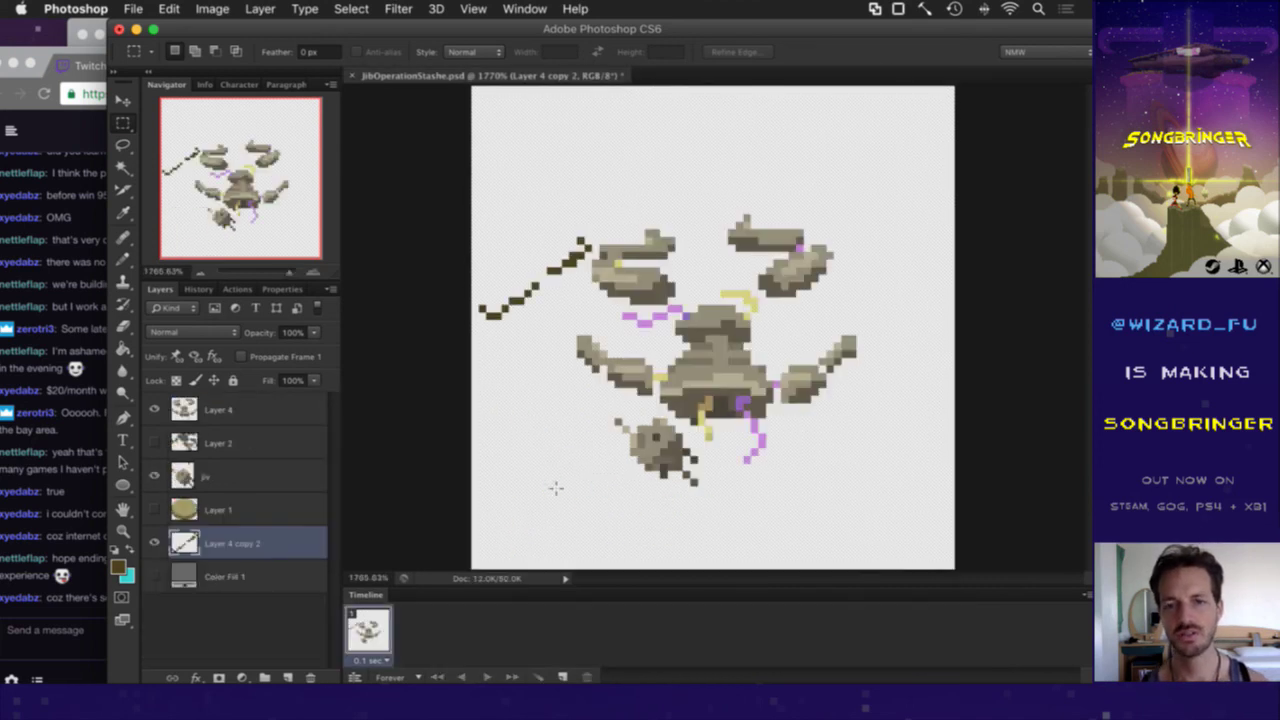
pyautogui.click(197, 466)
pyautogui.press('v')
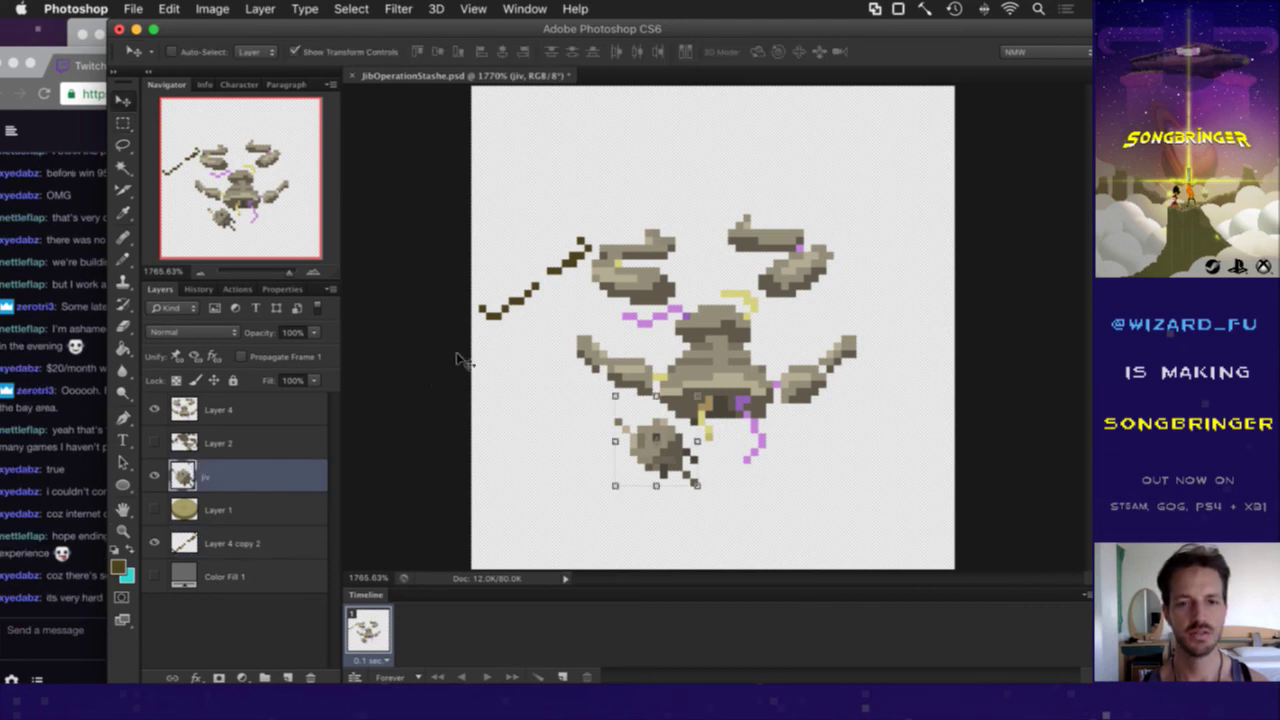
pyautogui.press('m')
pyautogui.click(216, 410)
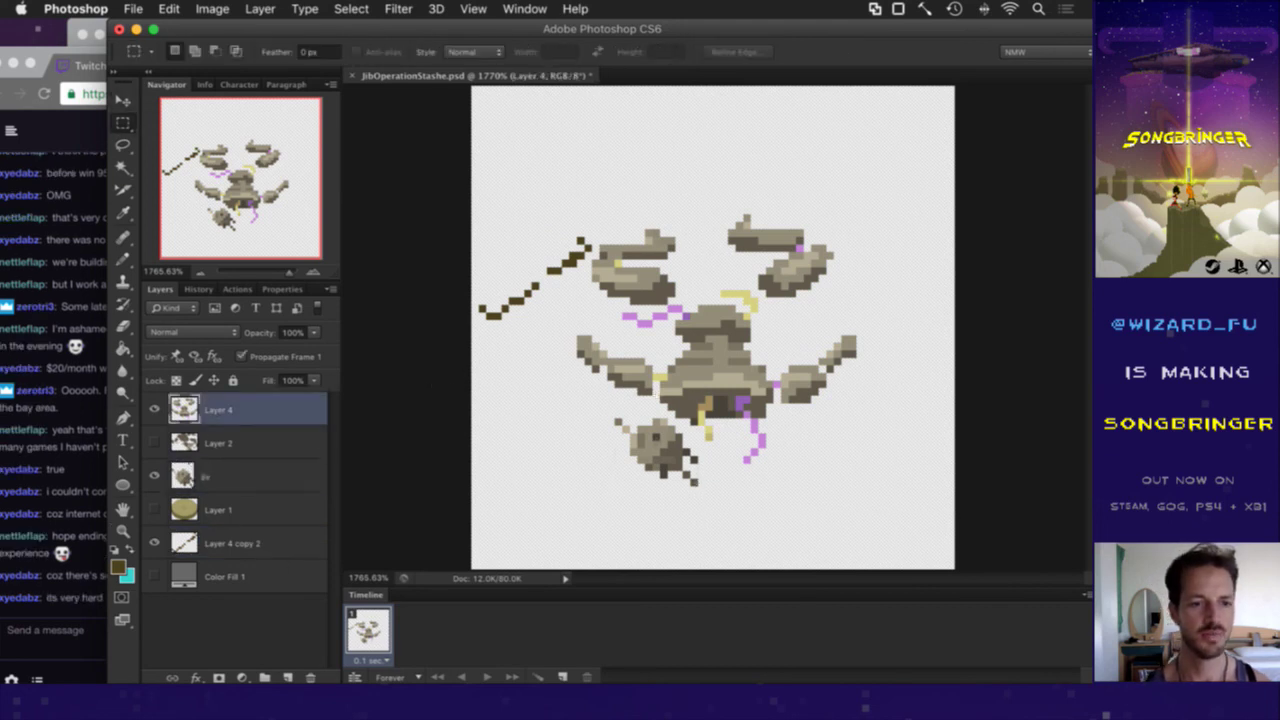
# Step: Check the Twitch chat in Chrome for the message about finding good content and return to Photoshop
pyautogui.click(62, 597)
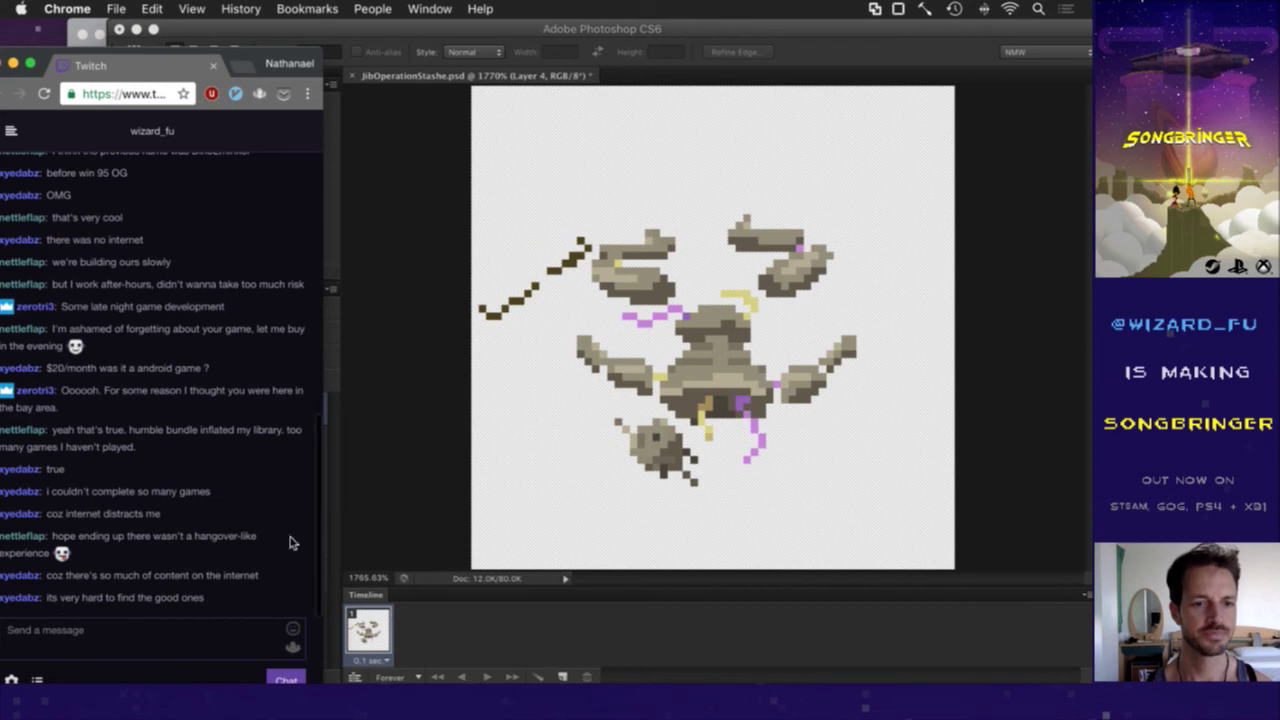
pyautogui.click(375, 479)
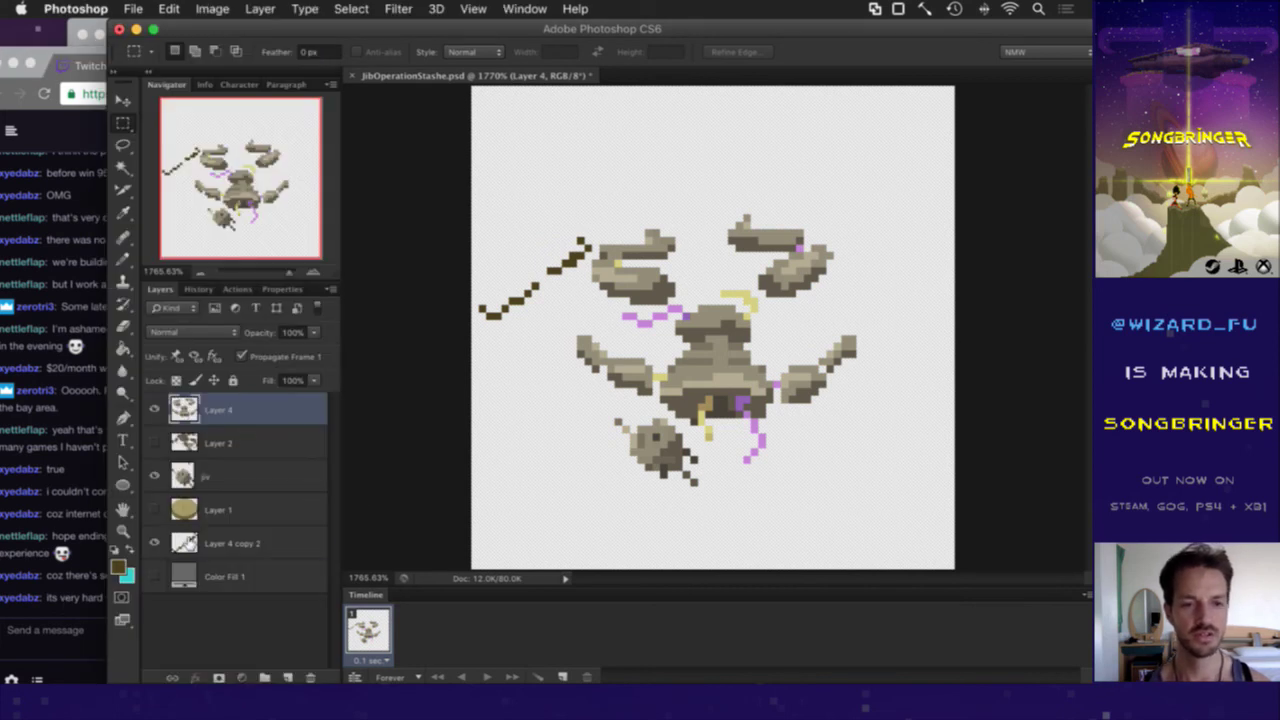
# Step: Move the moustache of Layer 4 copy 2 onto Jib's round body and place its layer above Layer 4
pyautogui.click(190, 543)
pyautogui.press('v')
pyautogui.moveTo(571, 278); pyautogui.dragTo(688, 445)
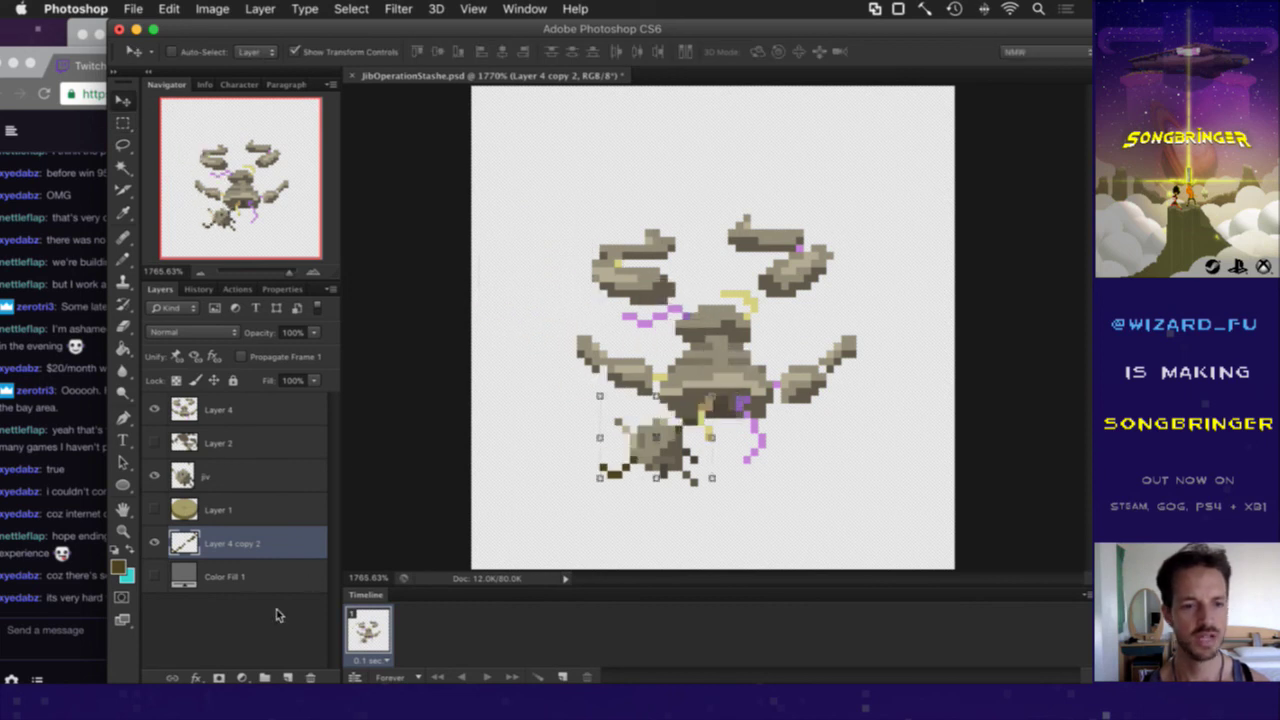
pyautogui.moveTo(175, 540); pyautogui.dragTo(200, 405)
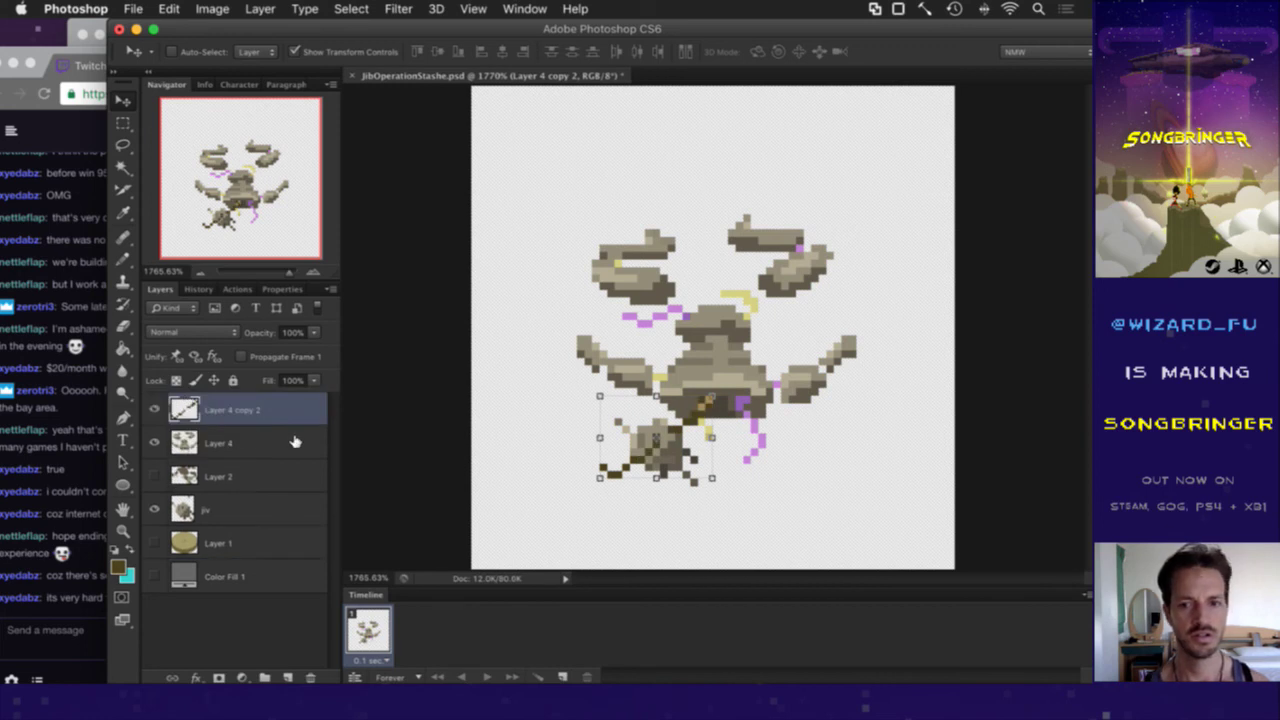
pyautogui.press('m')
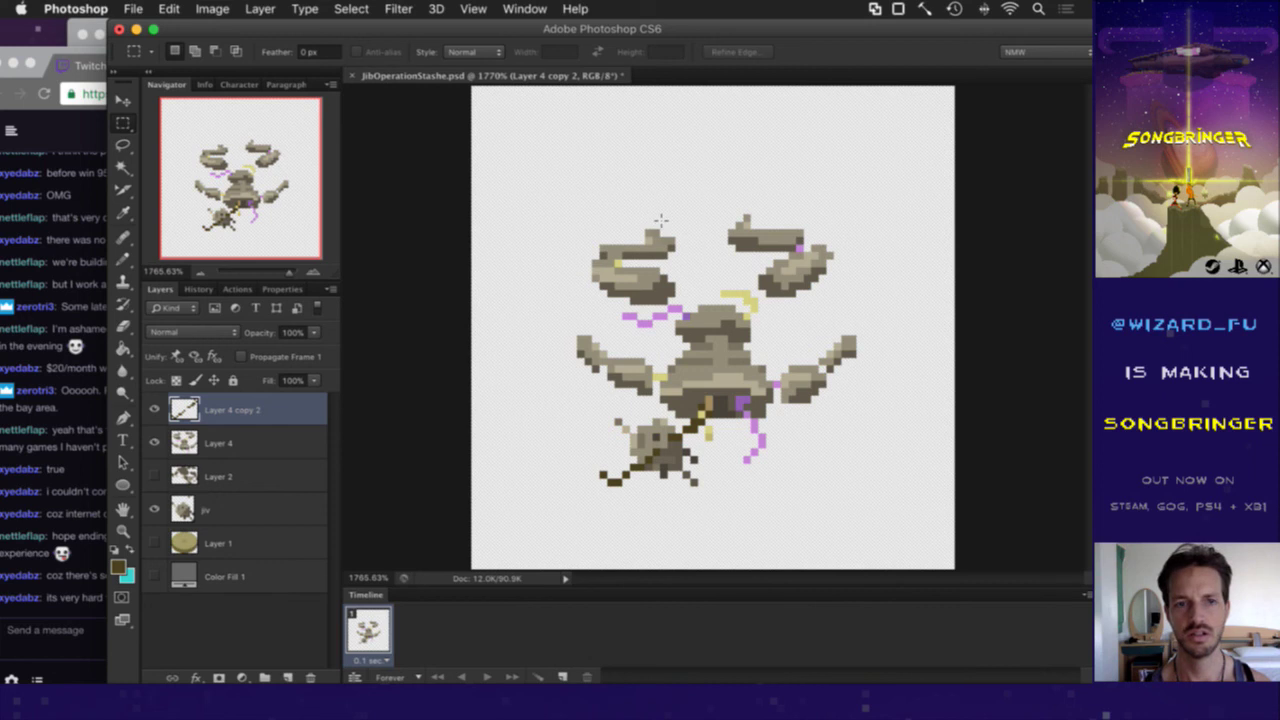
# Step: Start a Save for Web export of JibOperationStashe.png and choose the sheets folder as its destination
pyautogui.press('super+alt+shift+s')
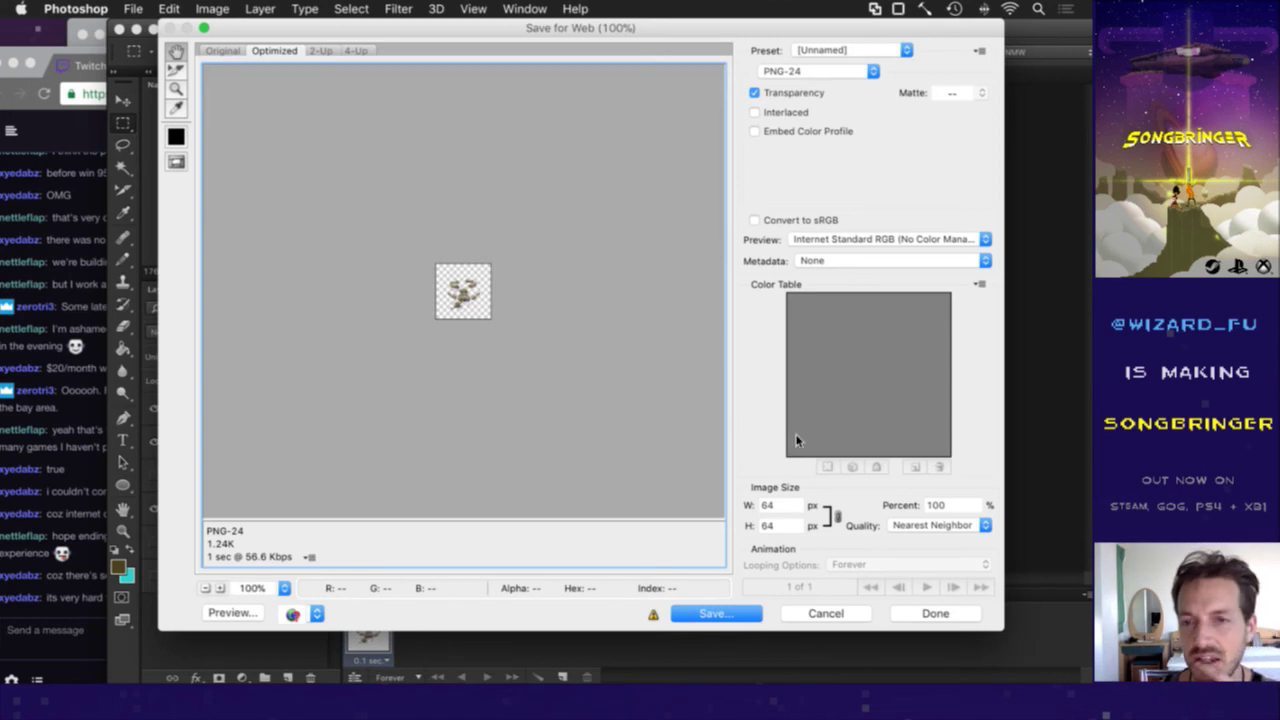
pyautogui.click(714, 614)
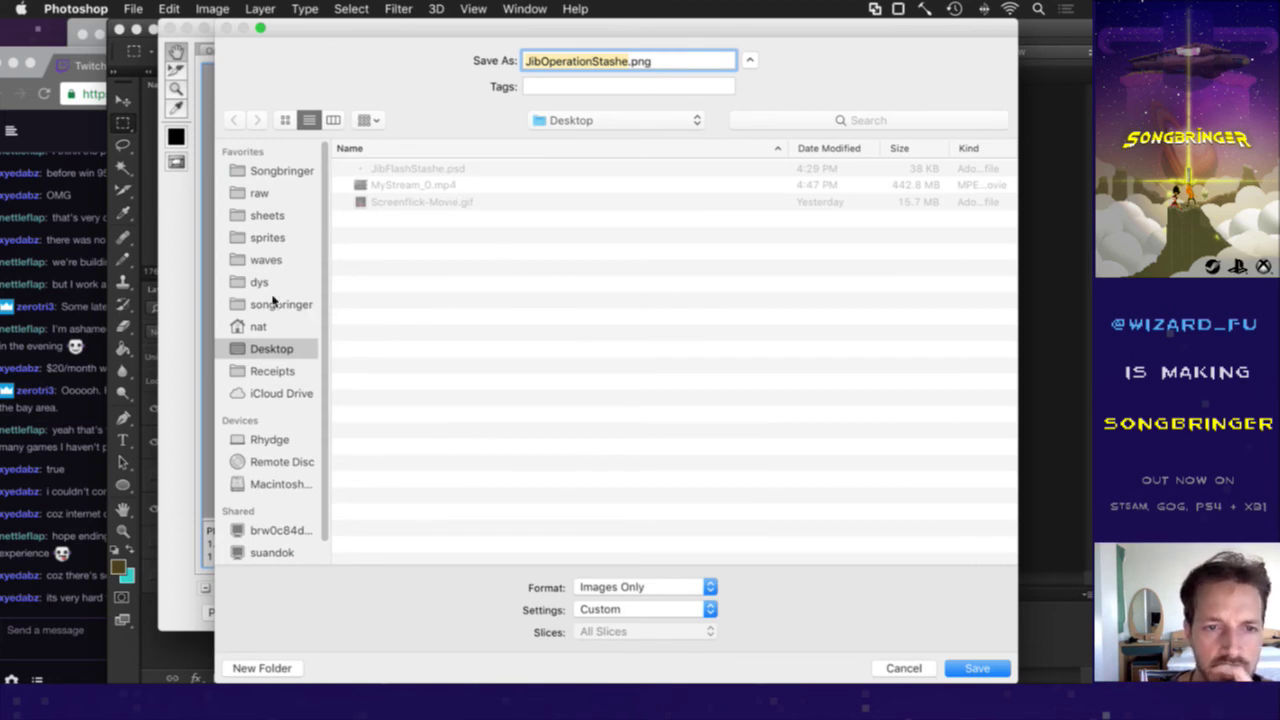
pyautogui.click(267, 216)
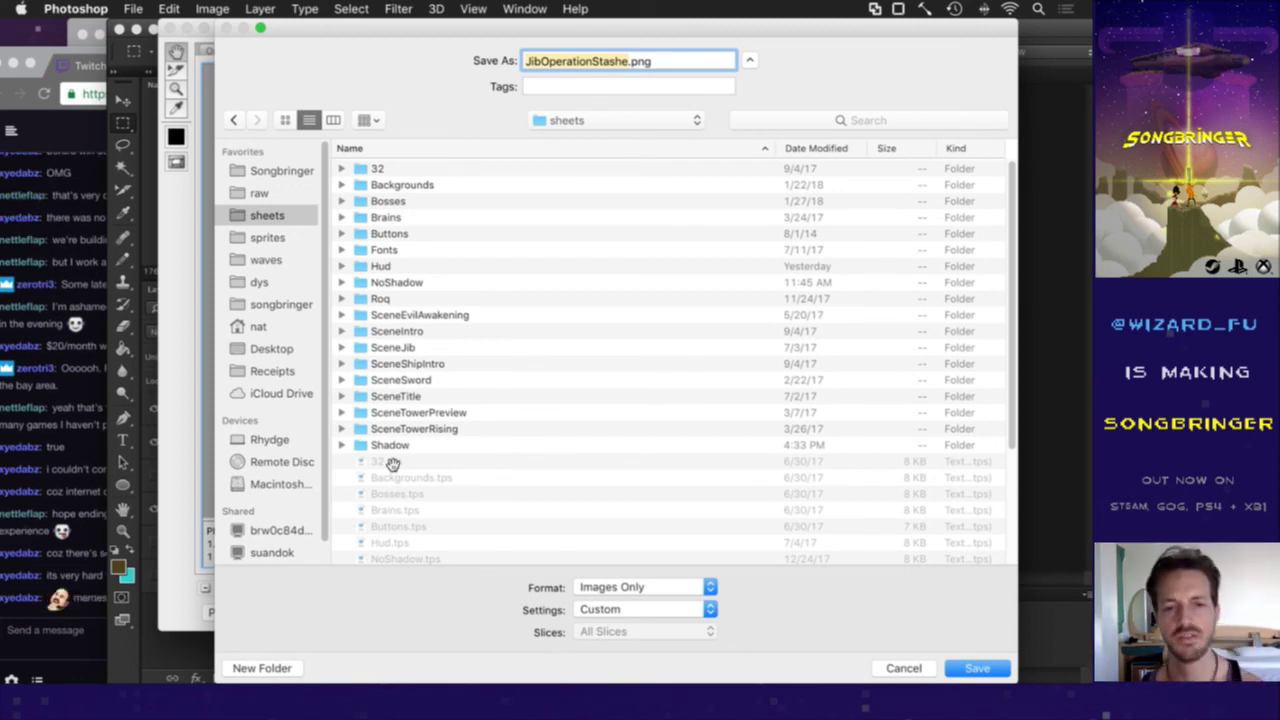
# Step: Check the chat, switch to iTerm and enter an ls command in Vim for jib files in raw/sheets/Shadow
pyautogui.click(100, 618)
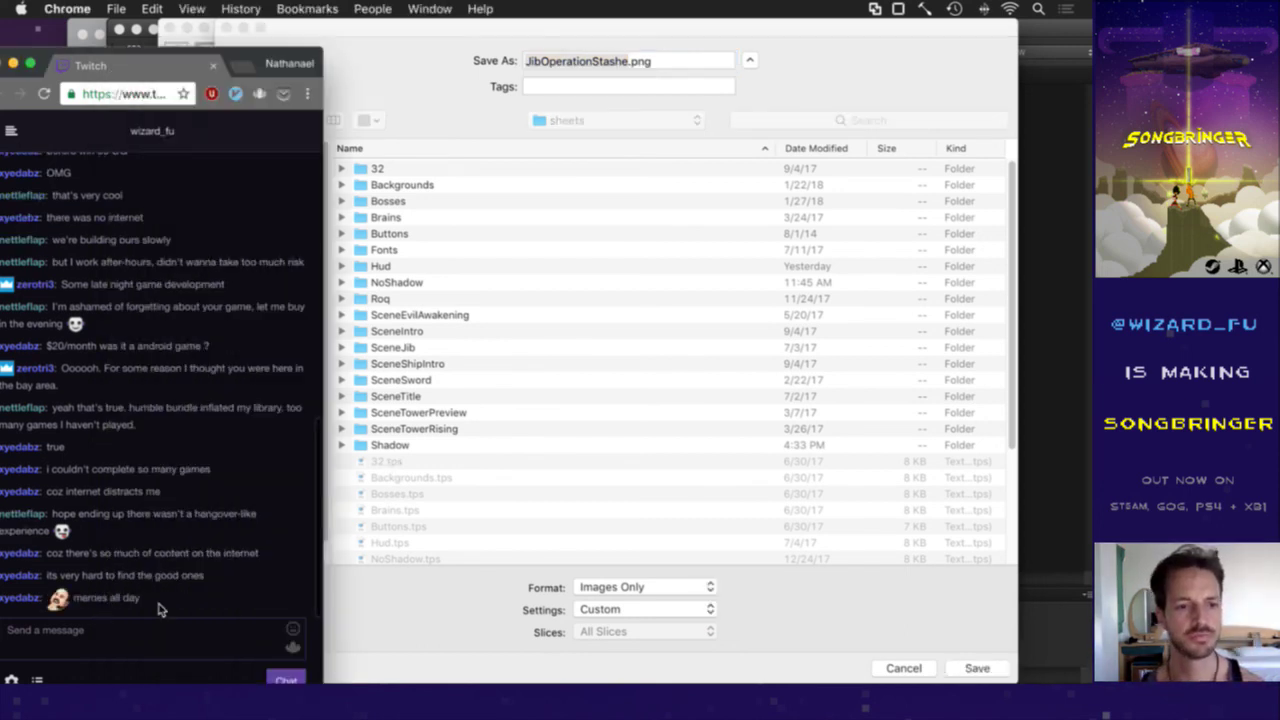
pyautogui.press('super+Tab')
pyautogui.press('super+Tab')
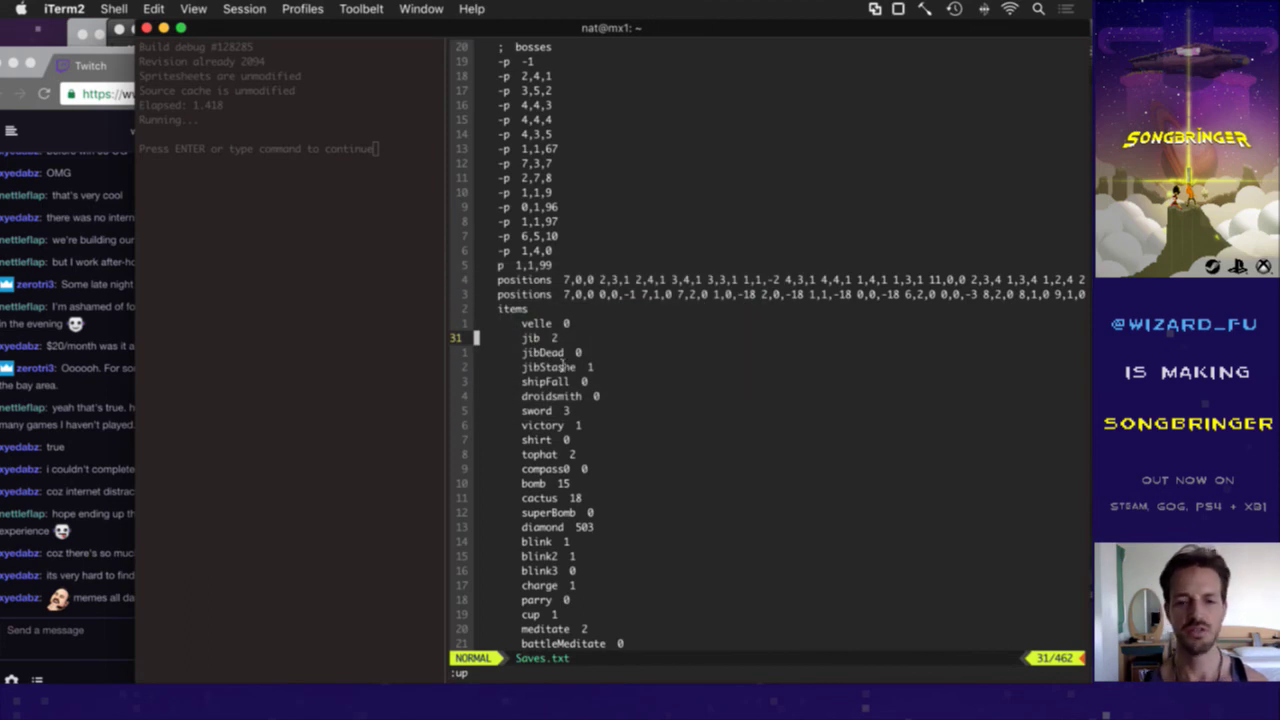
pyautogui.write(':!ls ro')
pyautogui.press('Escape')
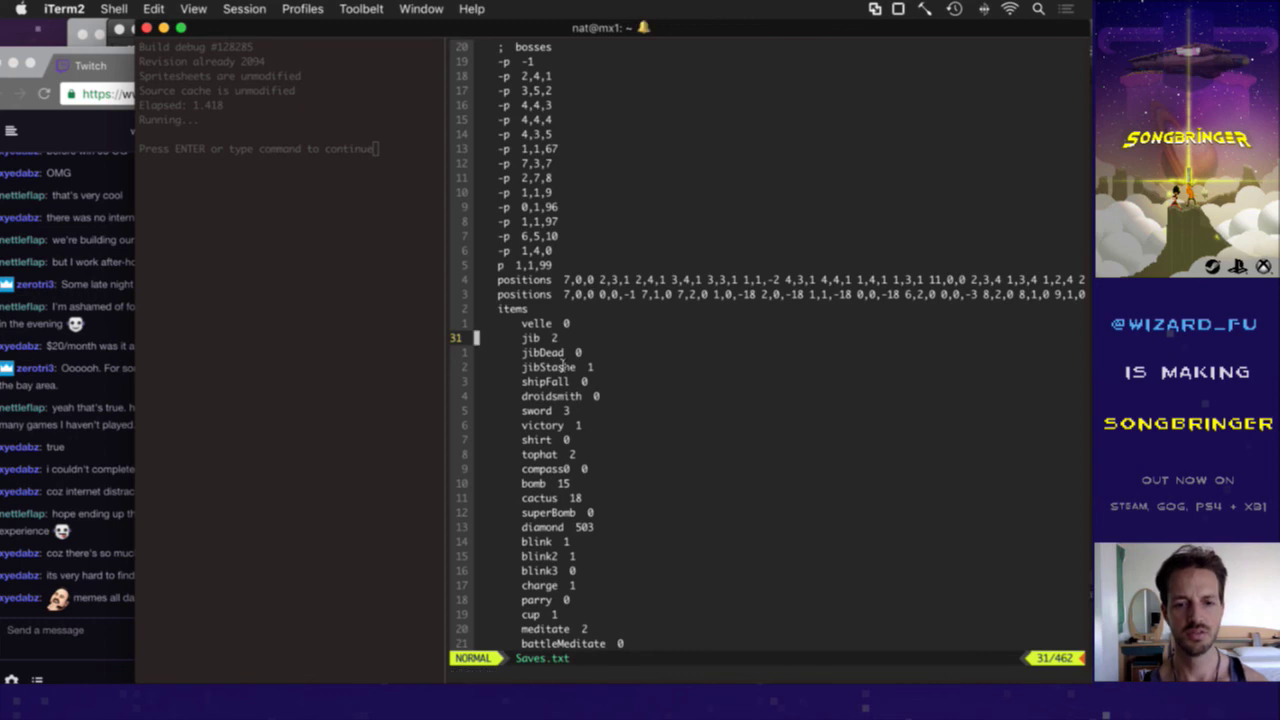
pyautogui.write(':!ls raw/she')
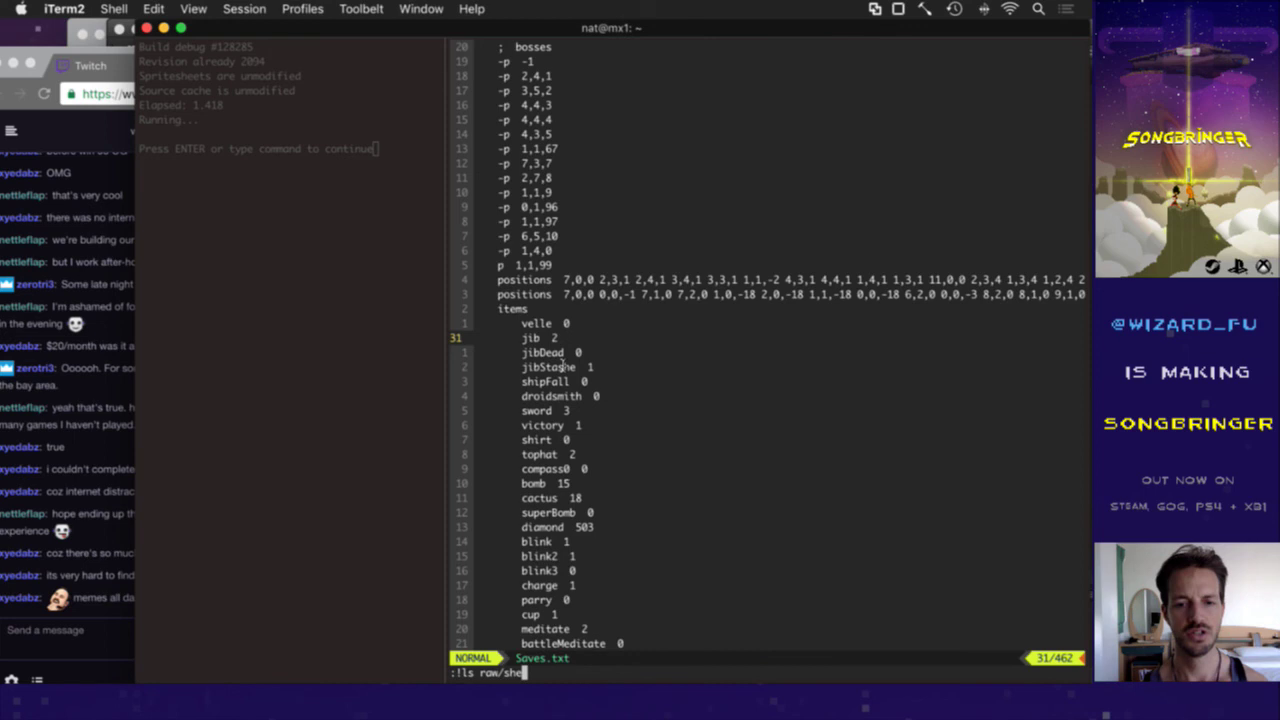
pyautogui.write('ets/Sh')
pyautogui.press('Tab')
pyautogui.write('jib')
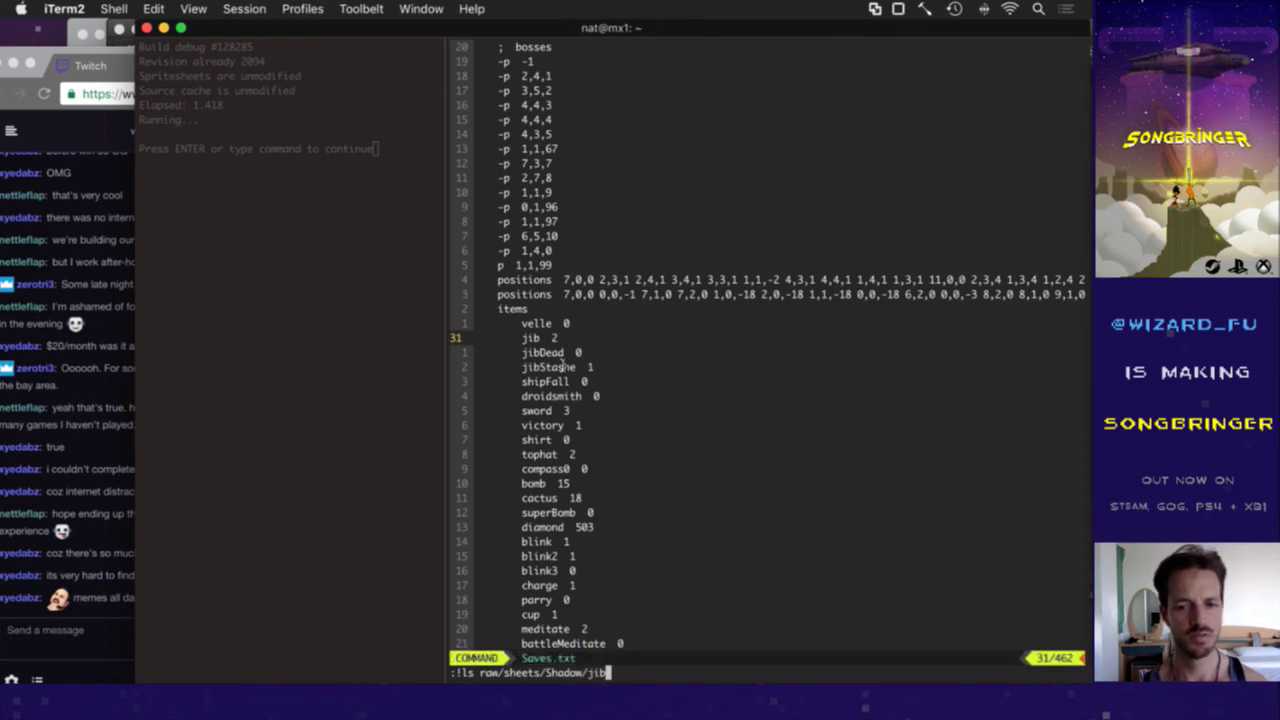
# Step: Change the ls path to raw/sheets/NoShadow and autocomplete the Jib file name to locate the existing operation sprite
pyautogui.press('BackSpace')
pyautogui.press('BackSpace')
pyautogui.press('BackSpace')
pyautogui.press('BackSpace')
pyautogui.press('BackSpace')
pyautogui.press('BackSpace')
pyautogui.press('BackSpace')
pyautogui.press('BackSpace')
pyautogui.press('BackSpace')
pyautogui.press('BackSpace')
pyautogui.write('N')
pyautogui.press('Tab')
pyautogui.write('Jib')
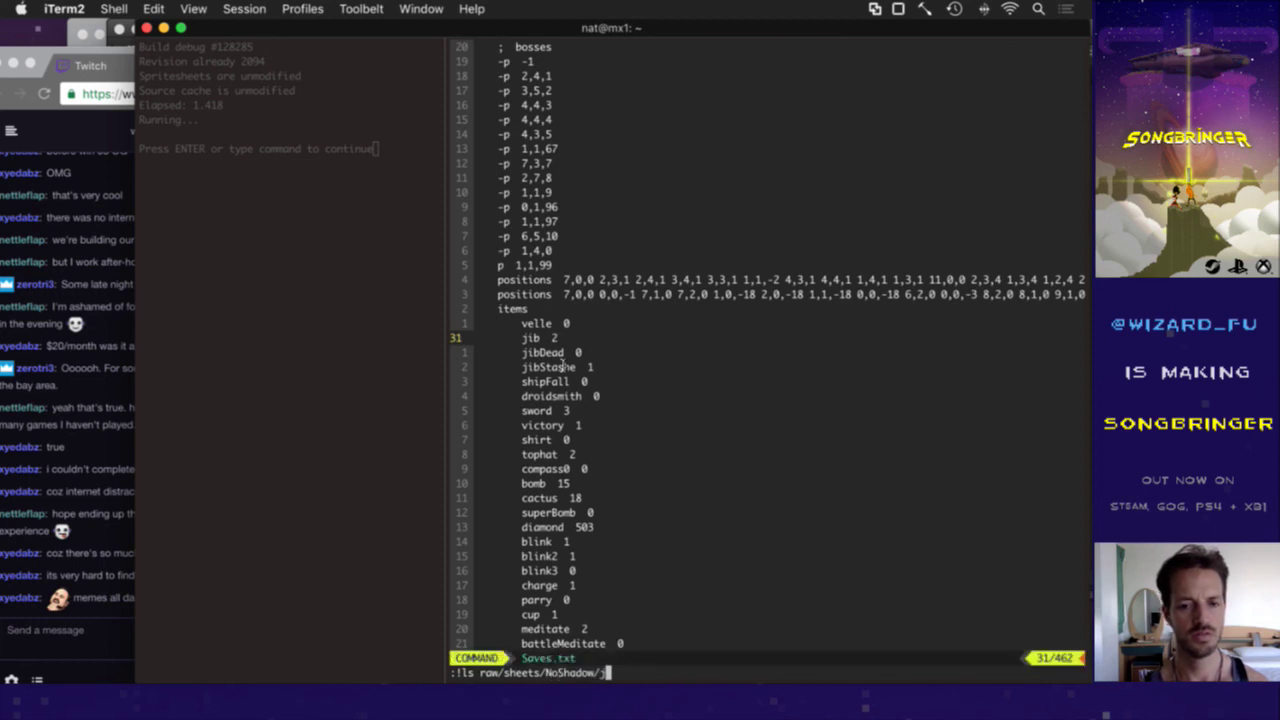
pyautogui.press('Tab')
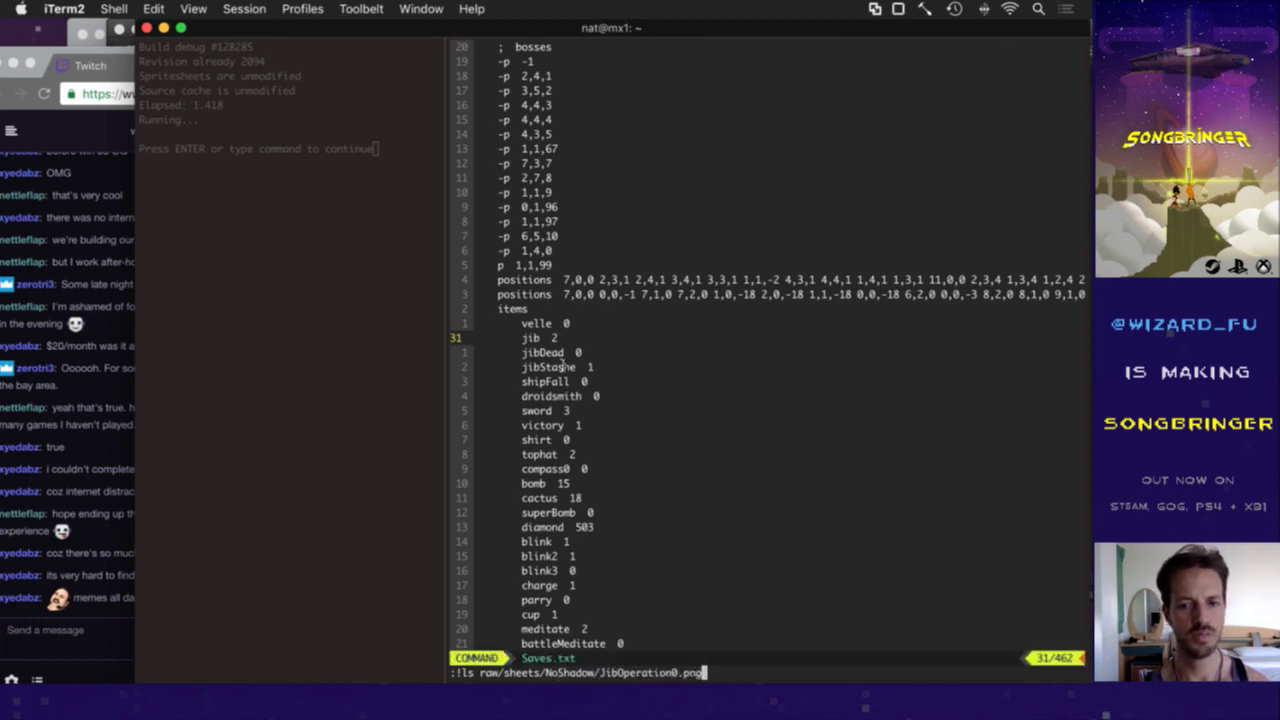
# Step: Switch back to Photoshop and its open save dialog for JibOperationStashe.png
pyautogui.press('super+Tab')
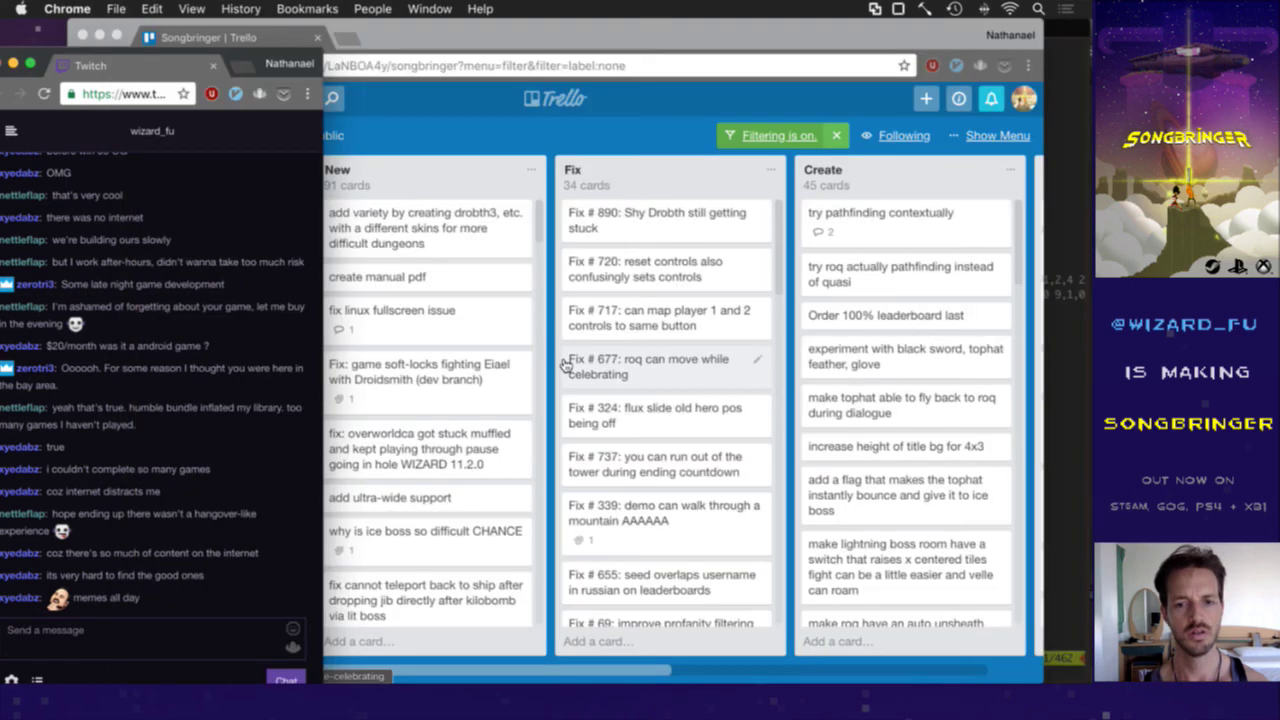
pyautogui.press('super+Tab')
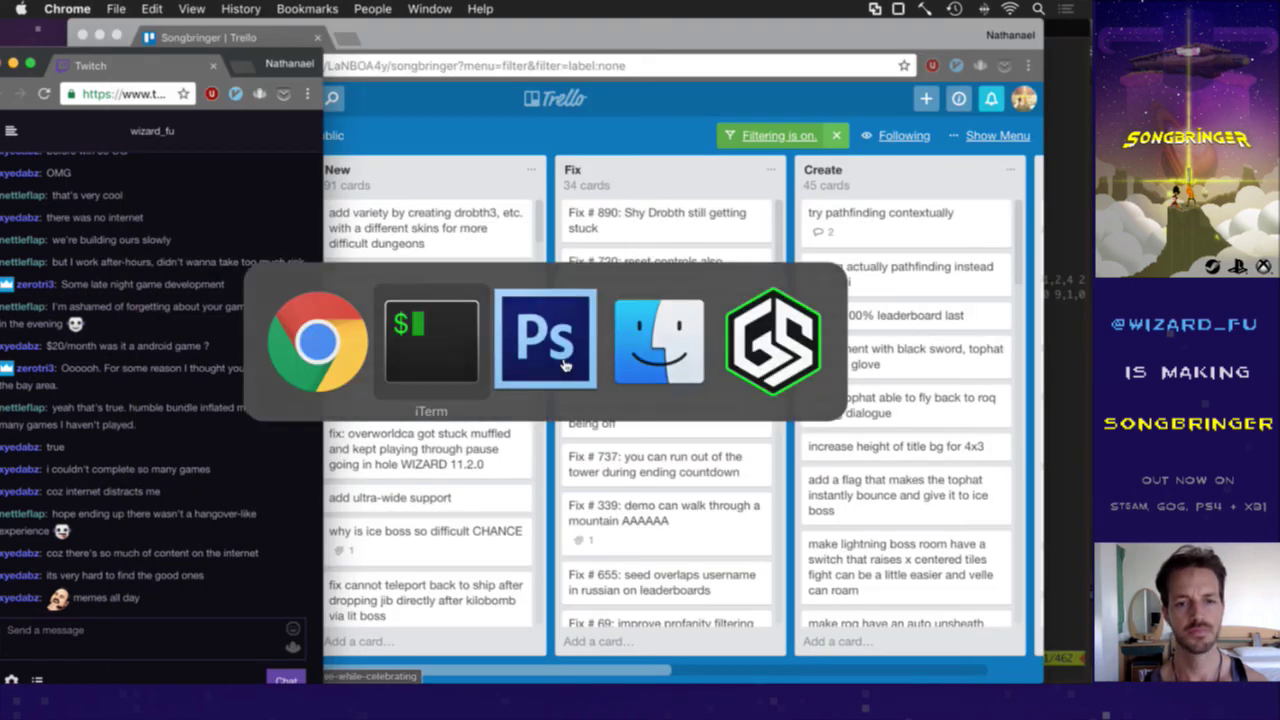
pyautogui.press('super+Tab')
pyautogui.press('Tab')
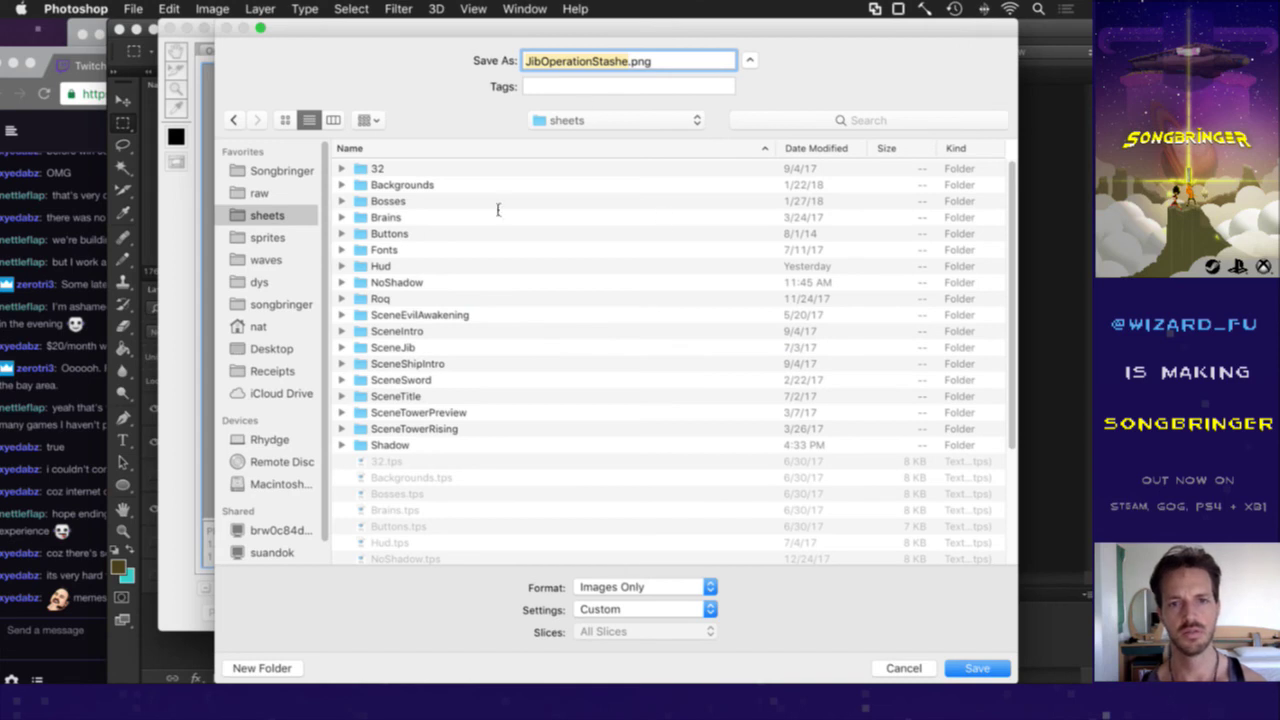
# Step: Choose the NoShadow folder and save the export there as JibOperationStashe0.png
pyautogui.click(404, 284)
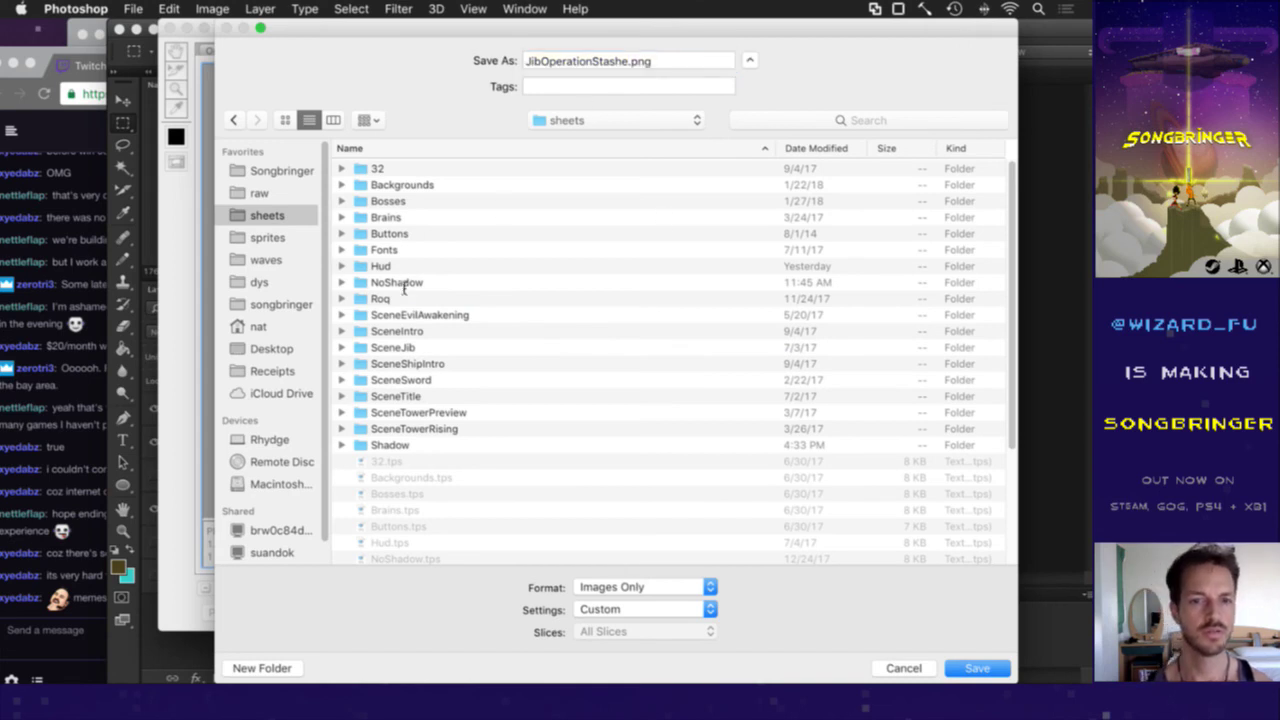
pyautogui.click(626, 62)
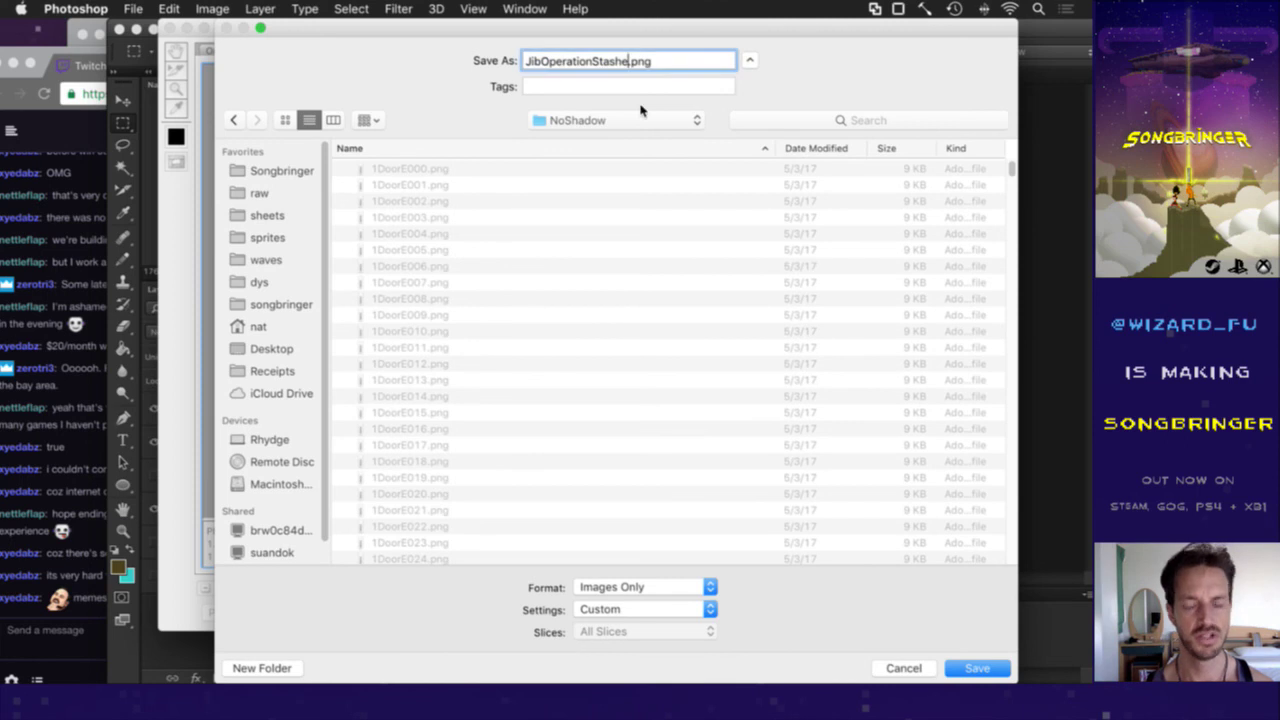
pyautogui.write('1')
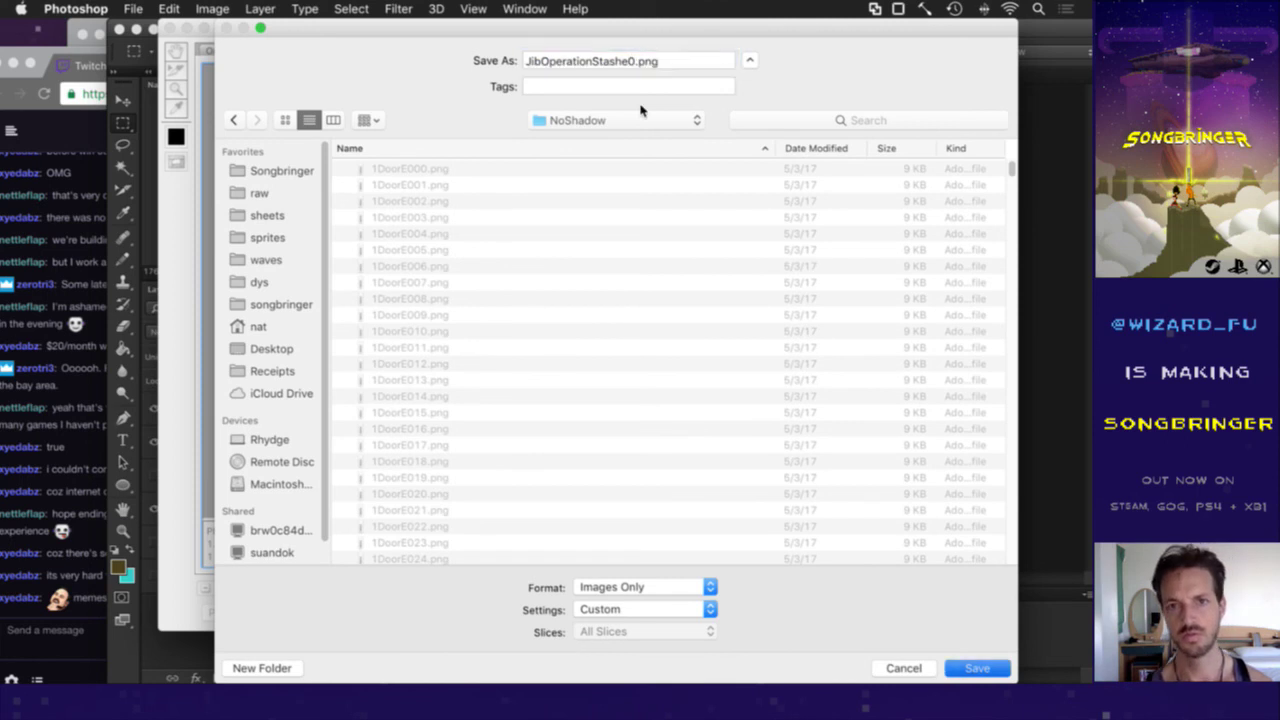
pyautogui.press('Return')
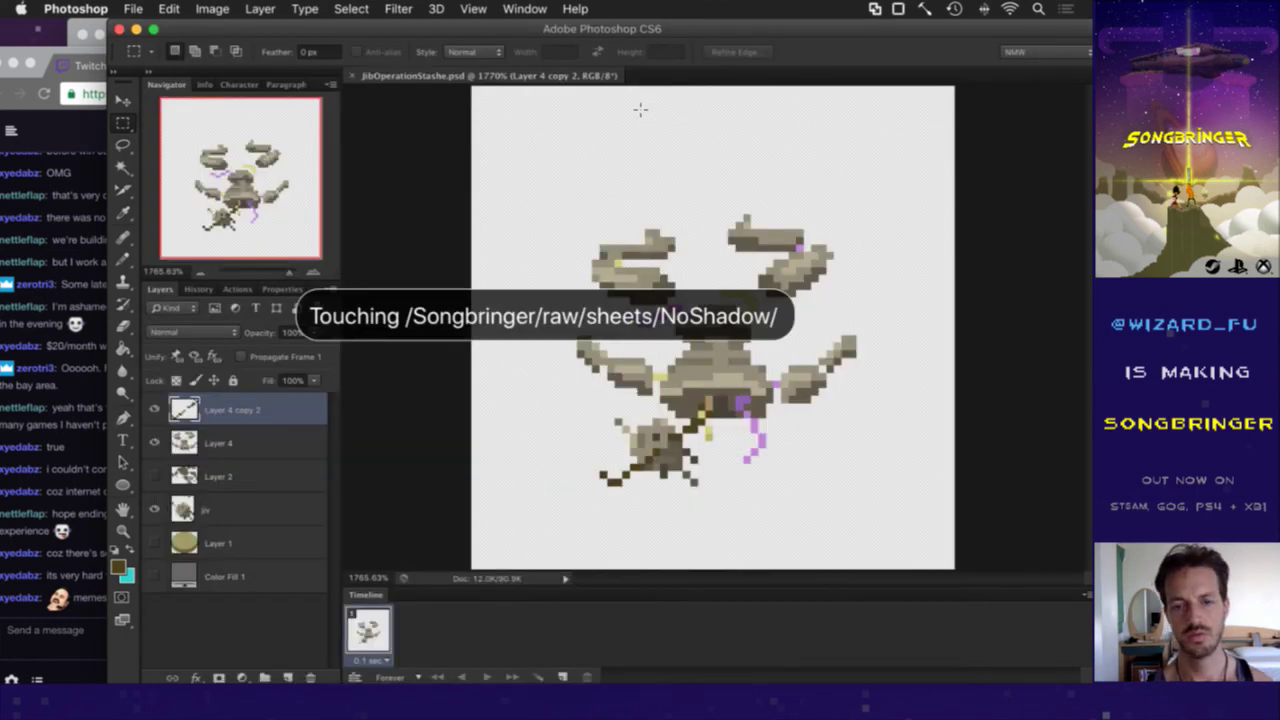
# Step: Switch to iTerm, run the pending ls command for JibOperation0.png and start the debug build
pyautogui.press('super+Tab')
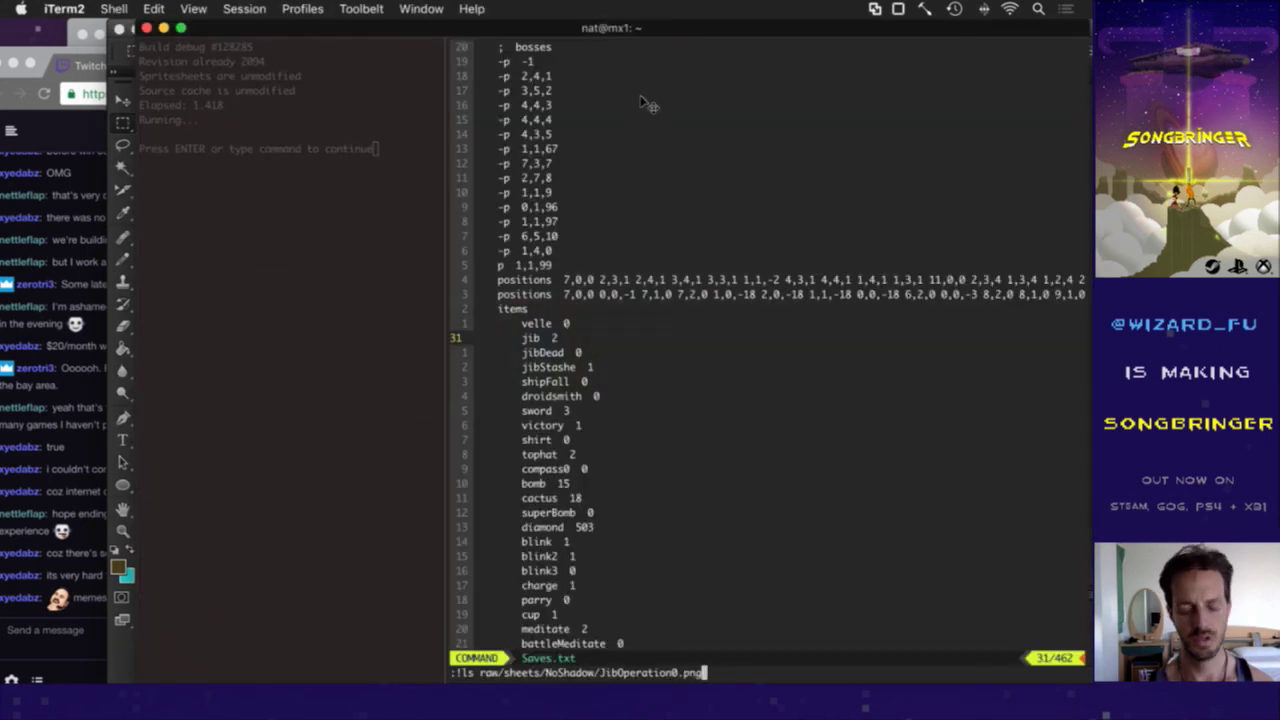
pyautogui.press('Return')
pyautogui.press('F5')
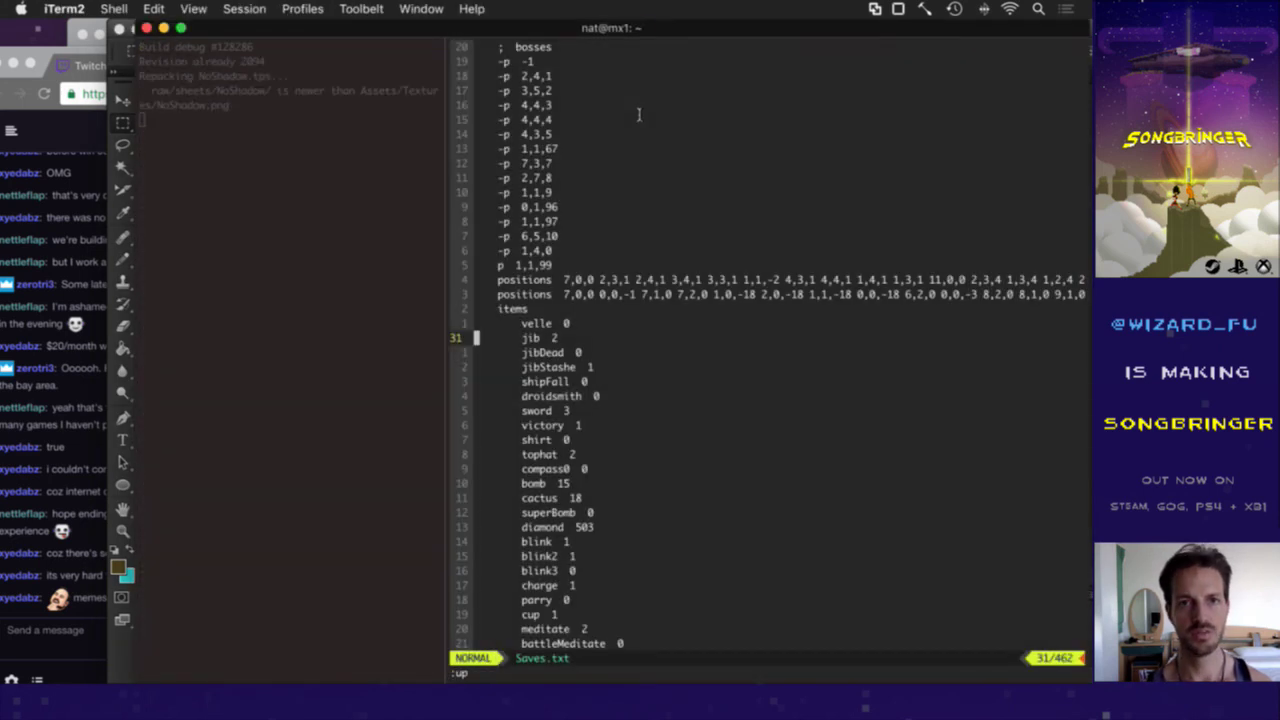
# Step: From the AISystem.cpp session, grep the project for jiboperat and open the match in data/entities/JibDead2.txt
pyautogui.hotkey('ctrl', '6')
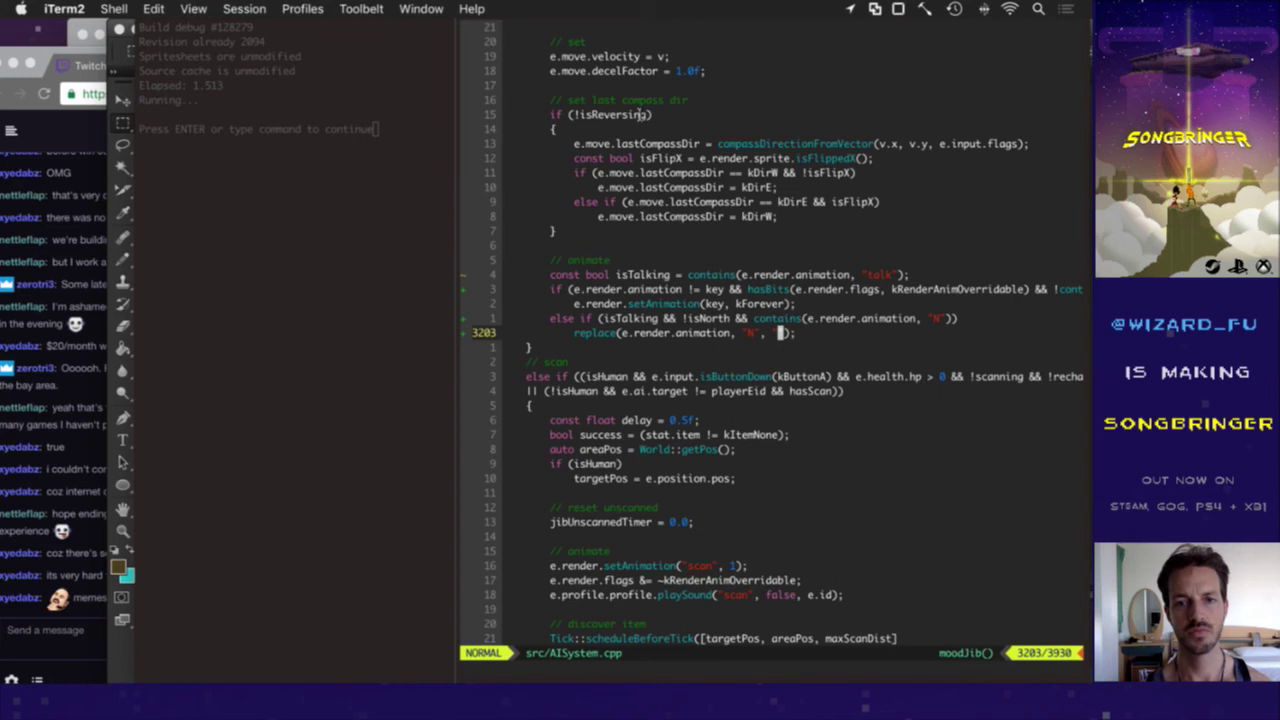
pyautogui.scroll(-1, 641, 114)
pyautogui.scroll(1, 641, 114)
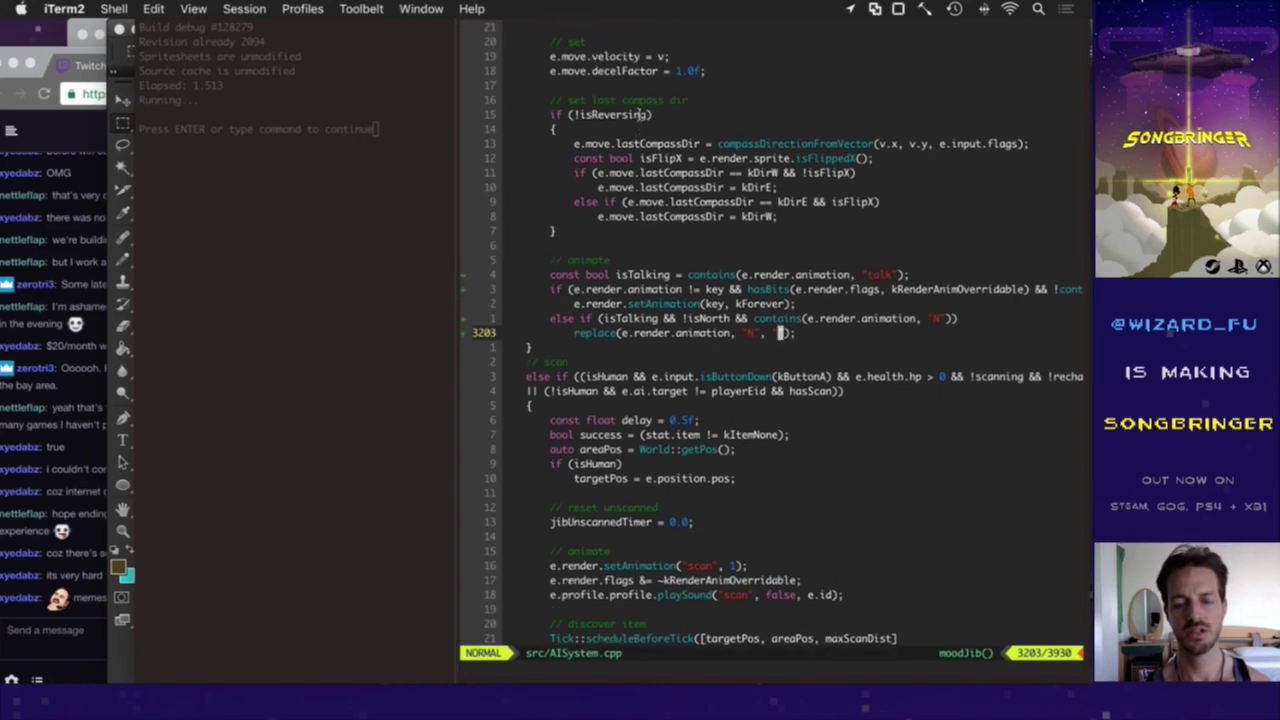
pyautogui.write(':MyGrep jiboperat')
pyautogui.press('Return')
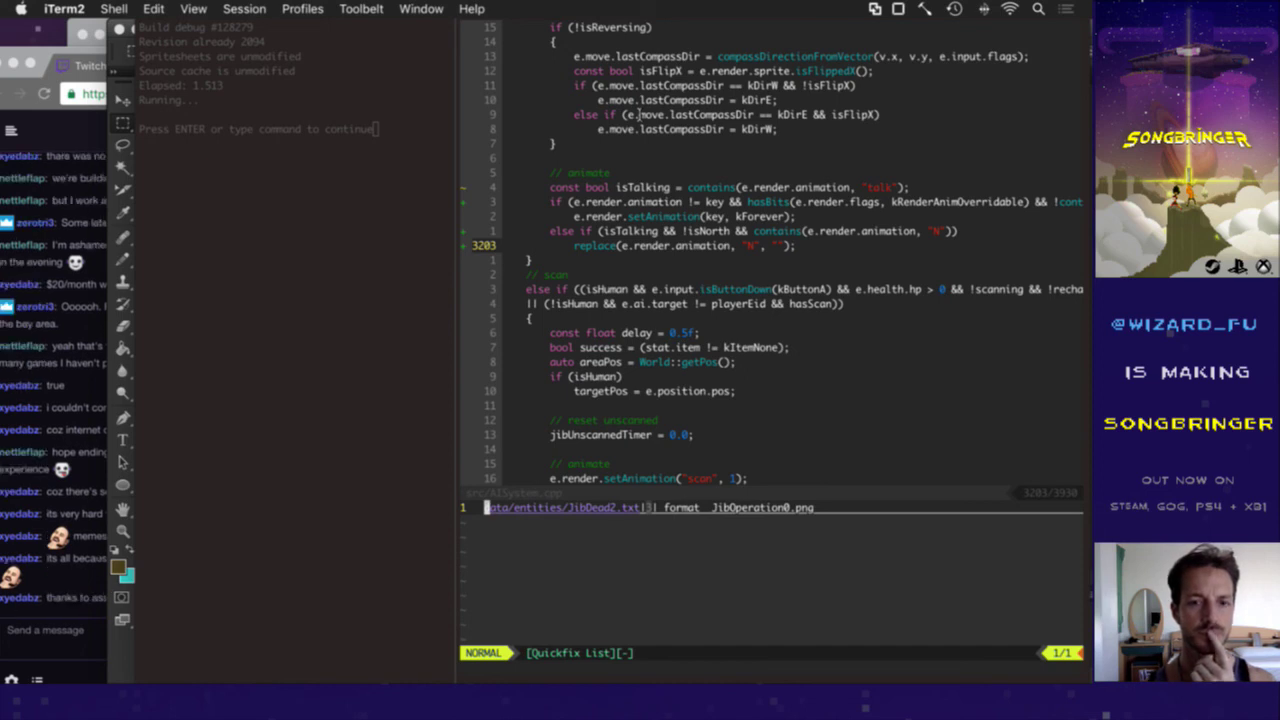
pyautogui.press('Return')
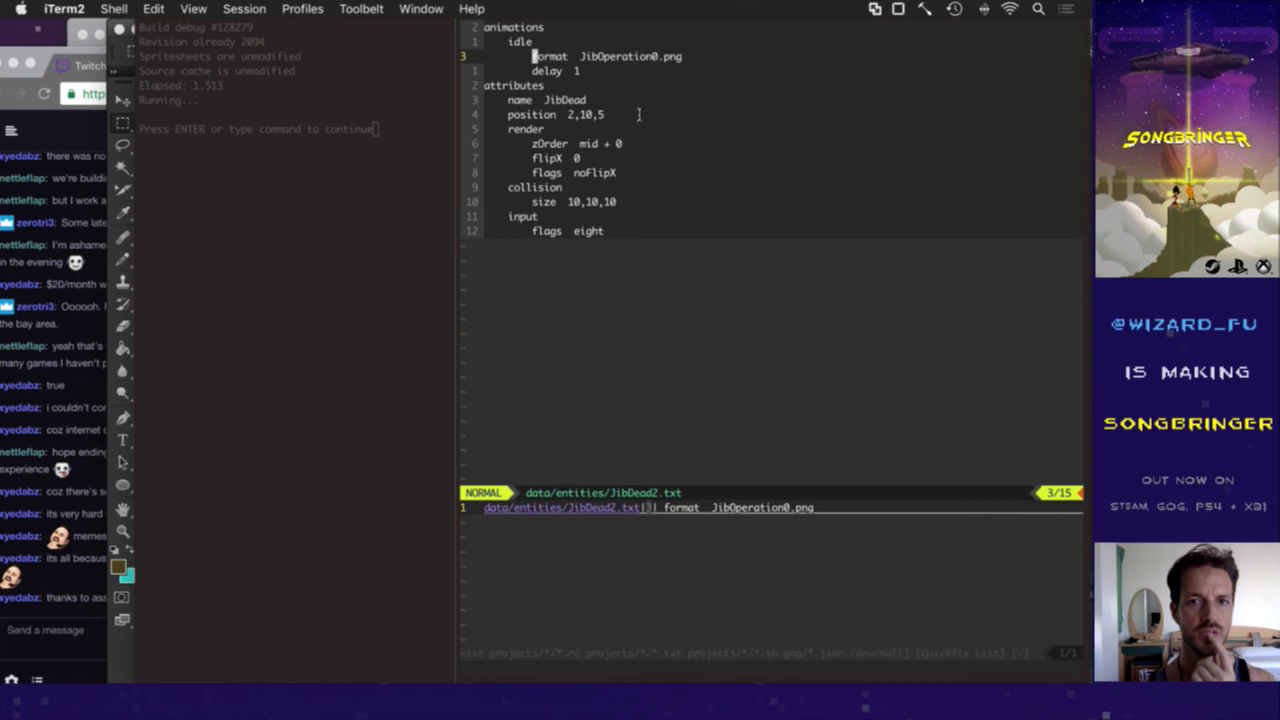
# Step: Read the latest Twitch chat messages in Chrome and return to the JibDead2.txt file in iTerm
pyautogui.click(32, 605)
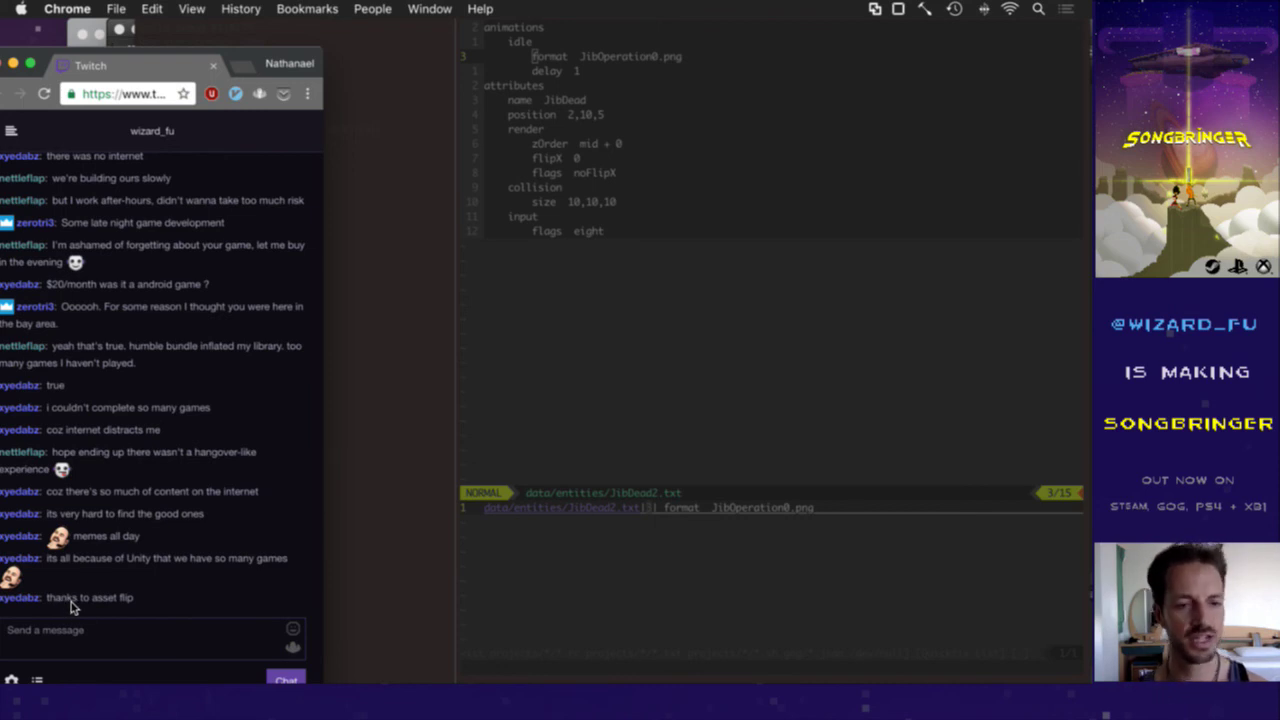
pyautogui.moveTo(86, 603); pyautogui.dragTo(166, 600)
pyautogui.click(200, 596)
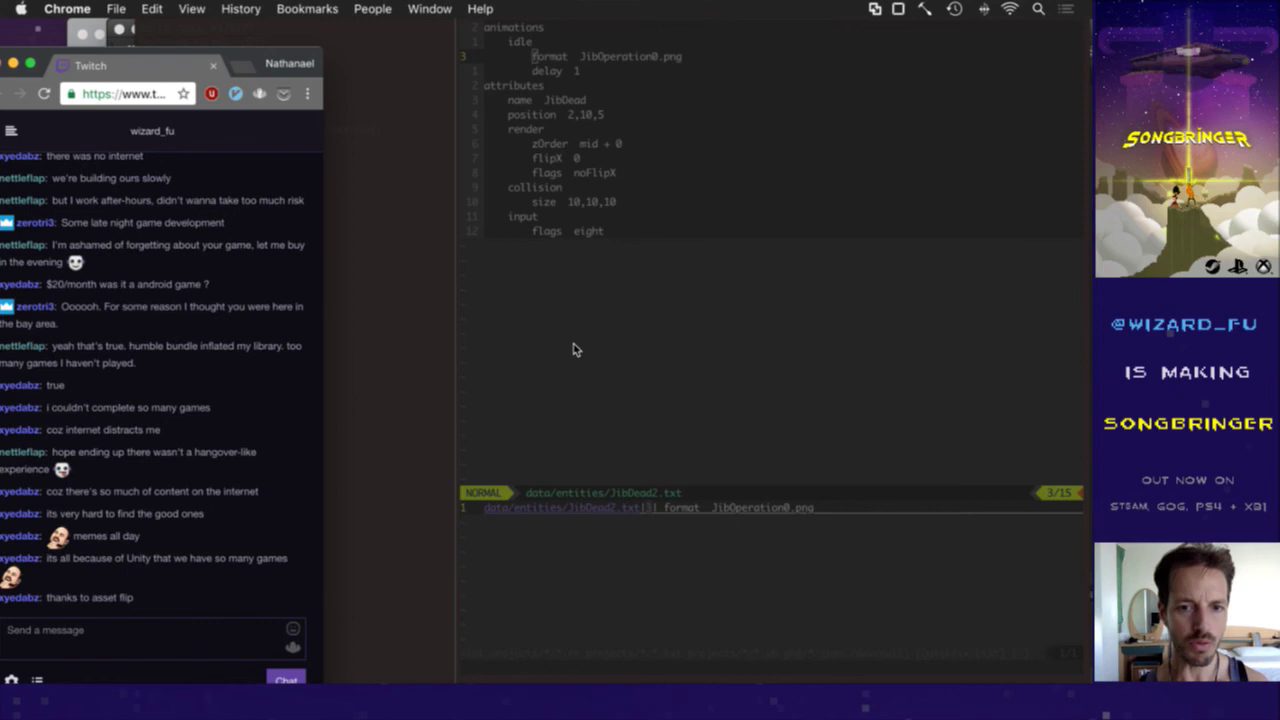
pyautogui.click(654, 326)
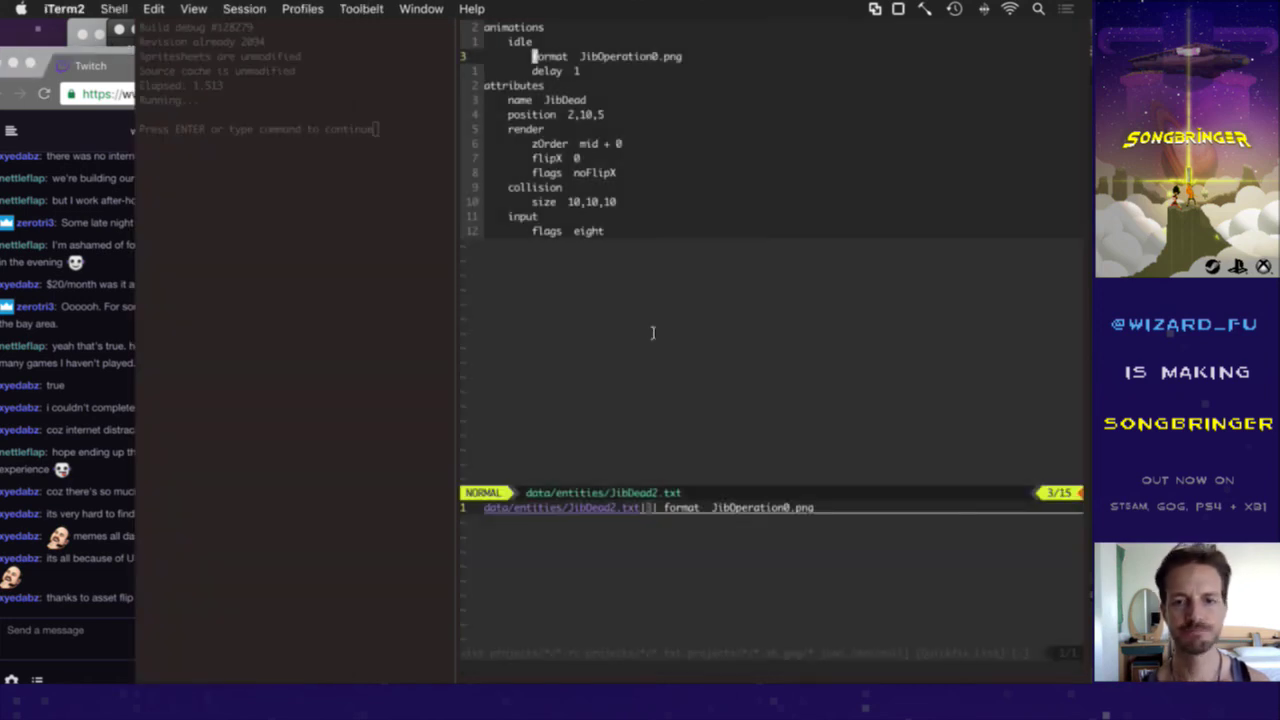
# Step: Close the quickfix list, grep the project for jibdead2 and open its autoEntity match in src/AreaCreation.cpp
pyautogui.hotkey('ctrl', 'w')
pyautogui.press('j')
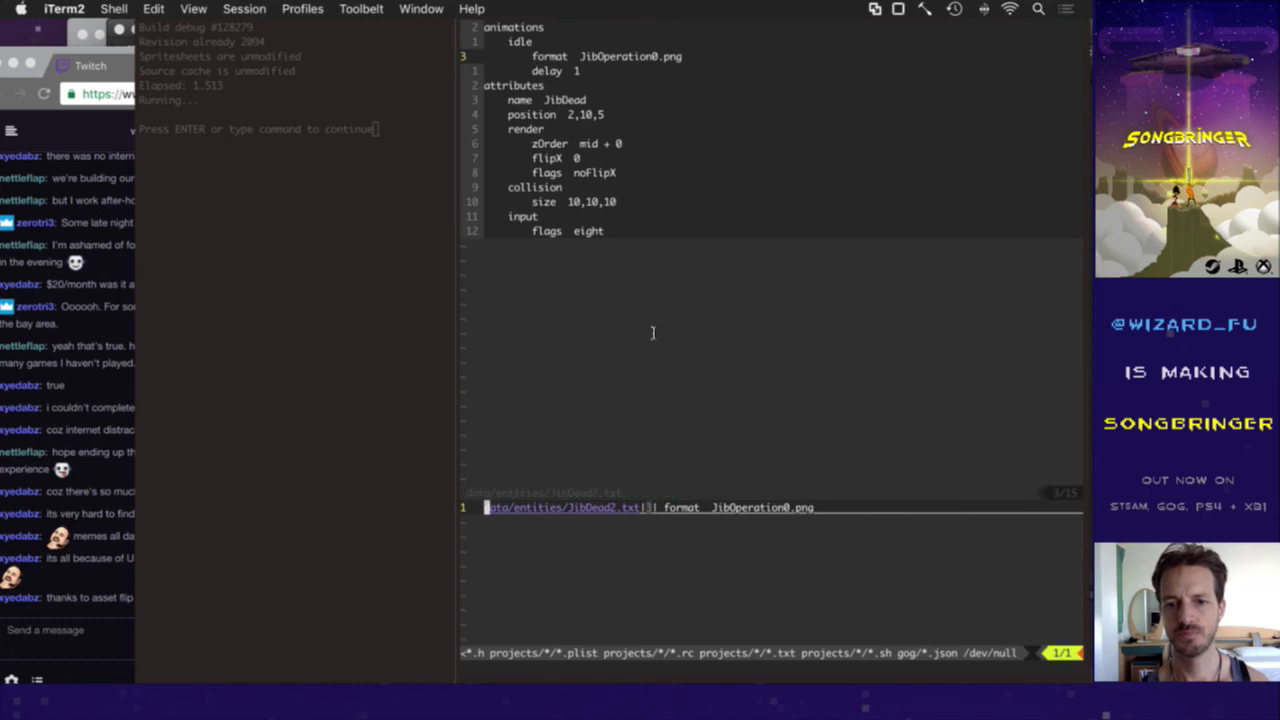
pyautogui.write(':q')
pyautogui.press('Return')
pyautogui.write(':MyGrep jibd3ad2')
pyautogui.press('Return')
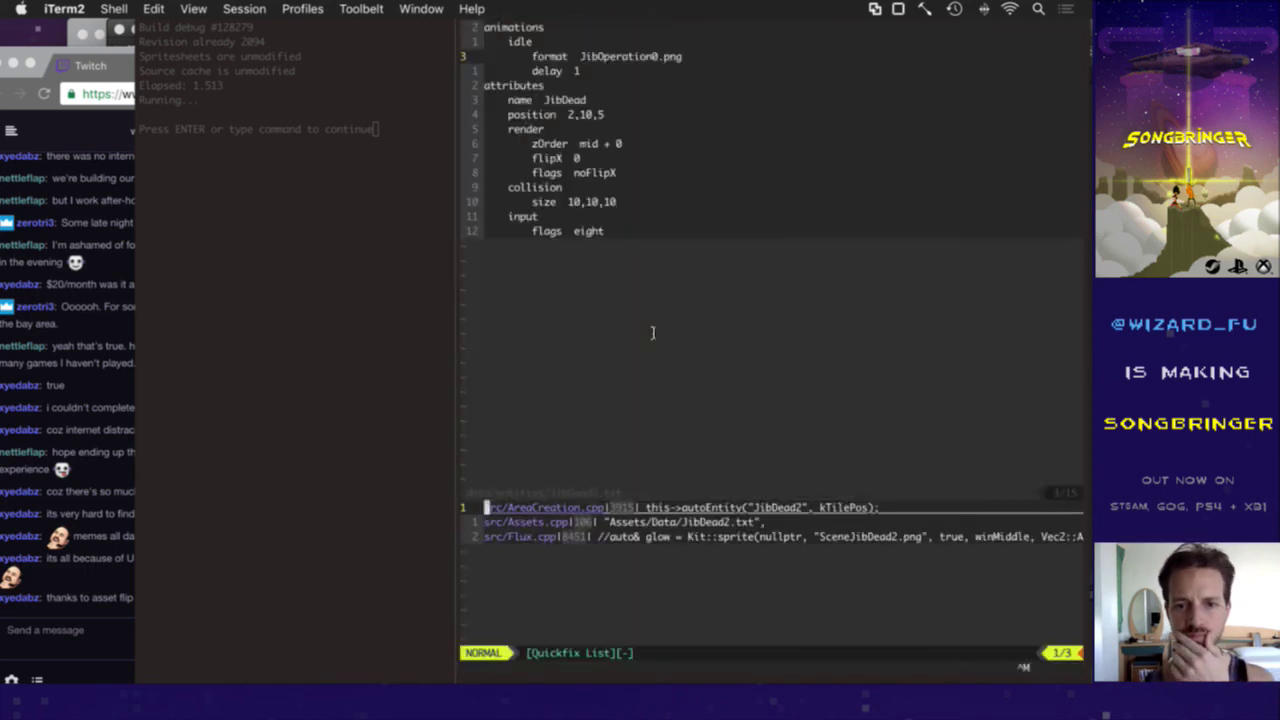
pyautogui.press('Return')
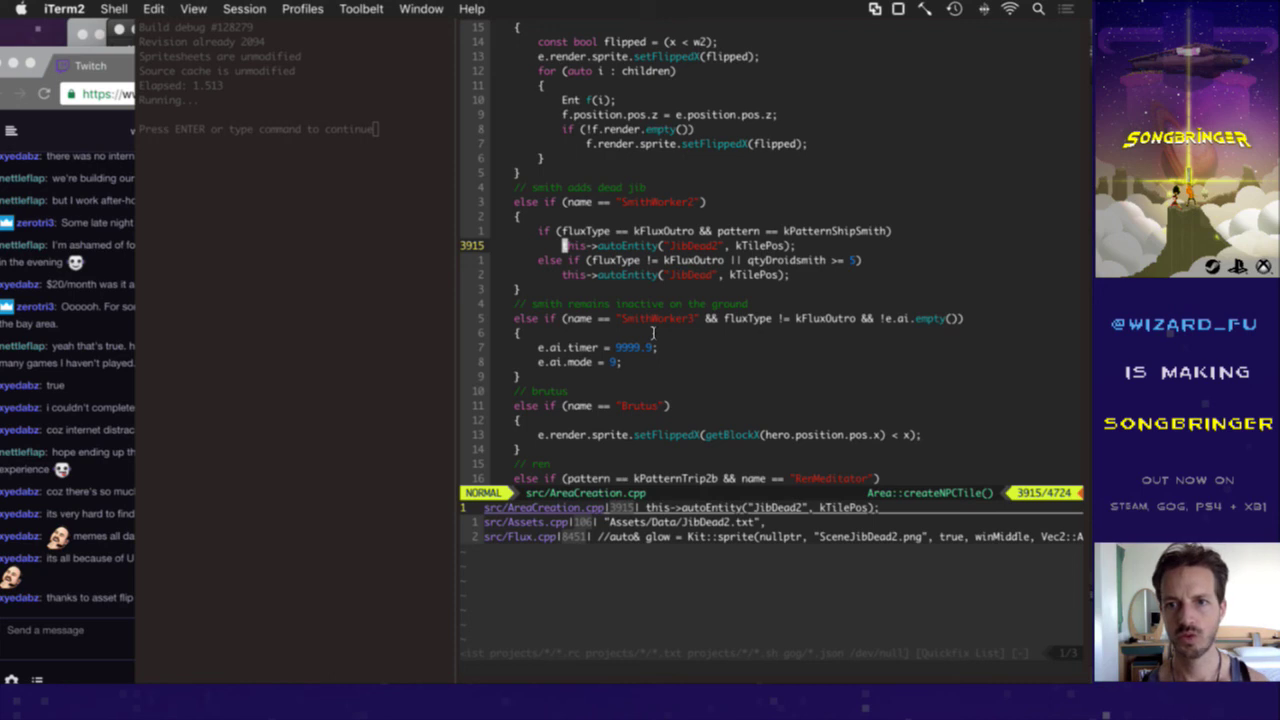
# Step: Examine the code around the SmithWorker2 branch that creates the dead Jib in AreaCreation.cpp
pyautogui.press('k')
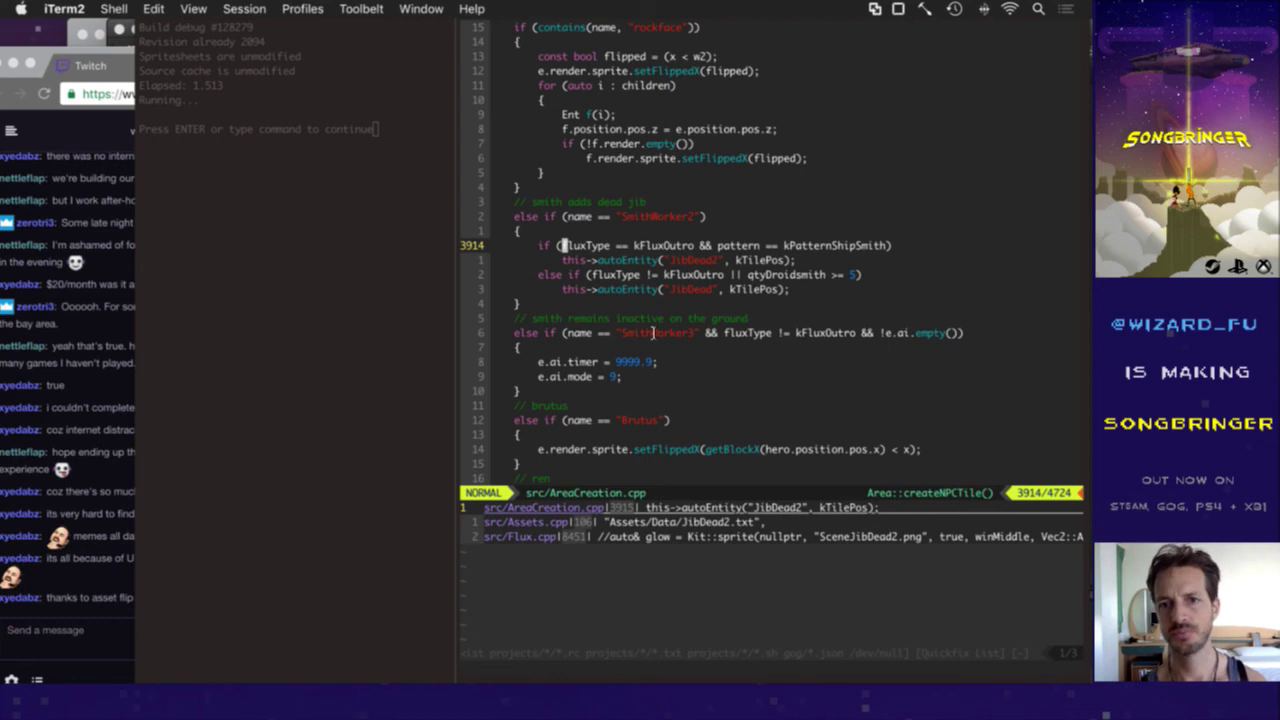
pyautogui.press('k')
pyautogui.press('k')
pyautogui.press('k')
pyautogui.press('k')
pyautogui.press('k')
pyautogui.press('k')
pyautogui.press('k')
pyautogui.press('k')
pyautogui.press('k')
pyautogui.press('k')
pyautogui.press('k')
pyautogui.press('k')
pyautogui.press('k')
pyautogui.press('k')
pyautogui.press('k')
pyautogui.press('k')
pyautogui.press('k')
pyautogui.press('k')
pyautogui.press('k')
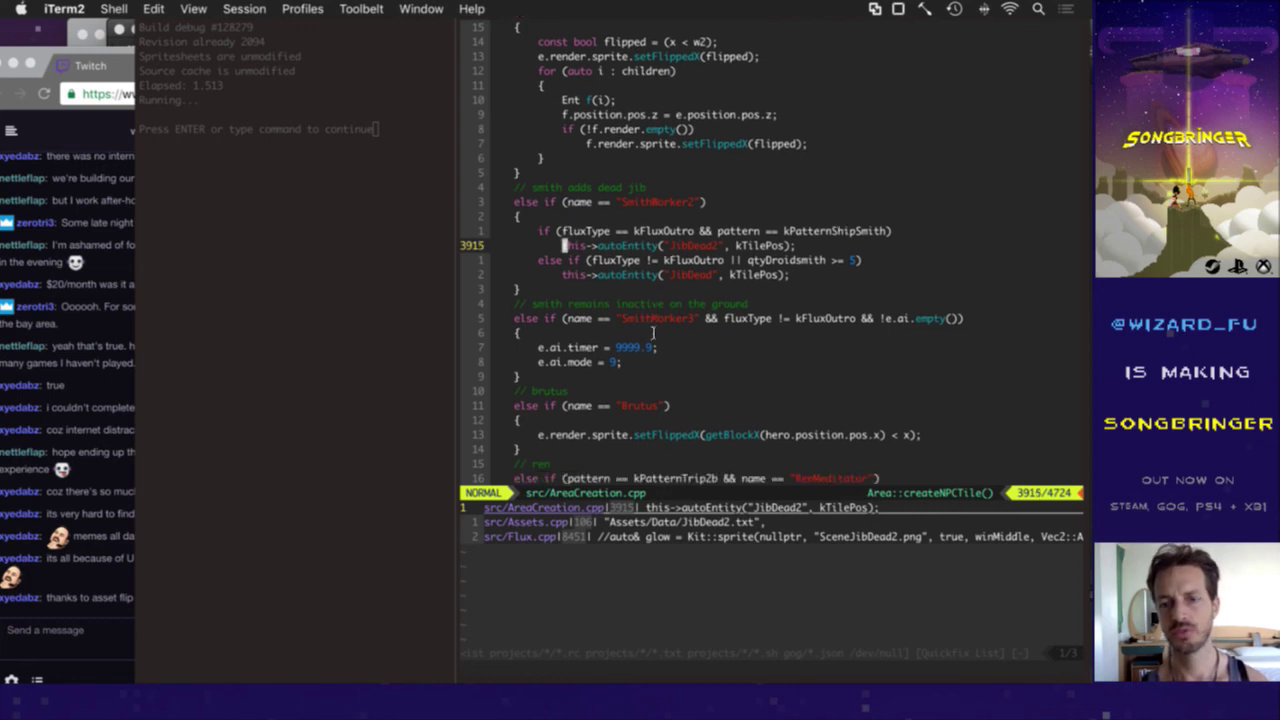
pyautogui.press('j')
pyautogui.press('j')
pyautogui.press('j')
pyautogui.press('j')
pyautogui.press('j')
pyautogui.press('j')
pyautogui.press('j')
pyautogui.press('j')
pyautogui.press('j')
pyautogui.press('j')
pyautogui.press('j')
pyautogui.press('j')
pyautogui.press('j')
pyautogui.press('j')
pyautogui.press('j')
pyautogui.press('j')
pyautogui.press('j')
pyautogui.press('j')
pyautogui.press('j')
pyautogui.press('j')
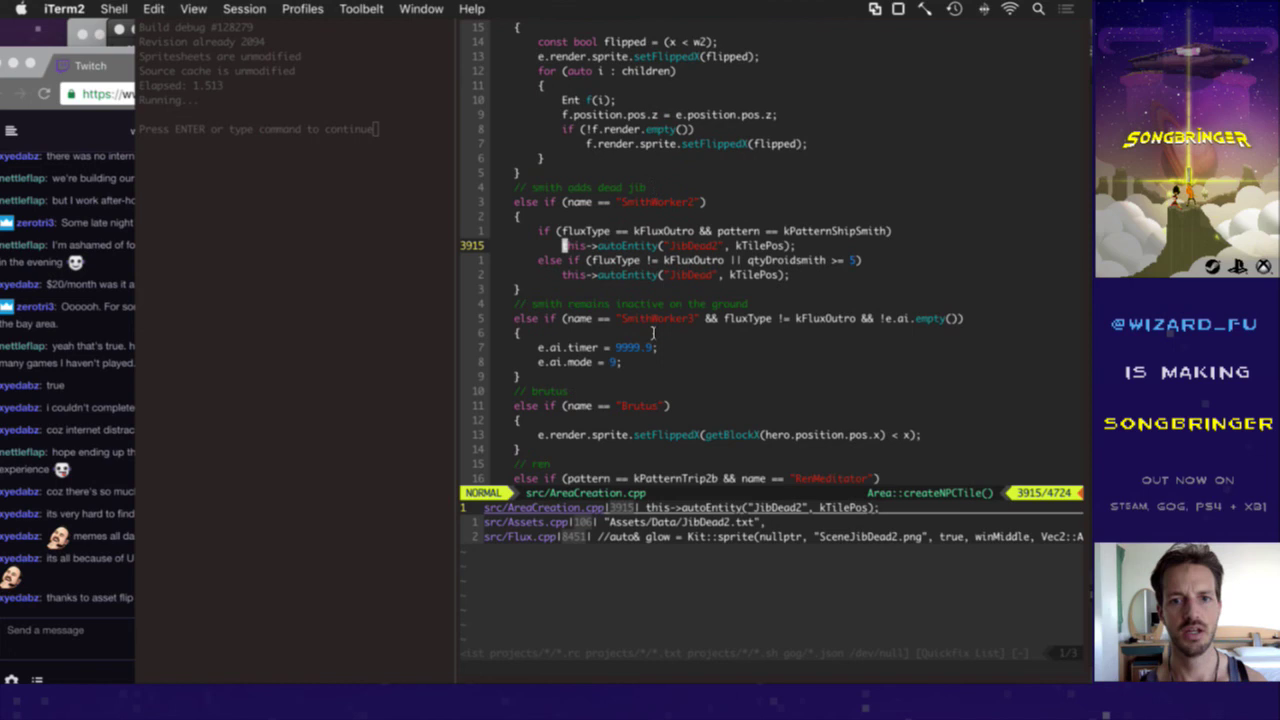
pyautogui.press('k')
pyautogui.press('k')
pyautogui.press('k')
pyautogui.press('k')
pyautogui.press('k')
pyautogui.press('k')
pyautogui.press('k')
pyautogui.press('k')
pyautogui.press('k')
pyautogui.press('k')
pyautogui.press('k')
pyautogui.press('k')
pyautogui.press('k')
pyautogui.press('k')
pyautogui.press('k')
pyautogui.press('k')
pyautogui.press('k')
pyautogui.press('k')
pyautogui.press('k')
pyautogui.press('k')
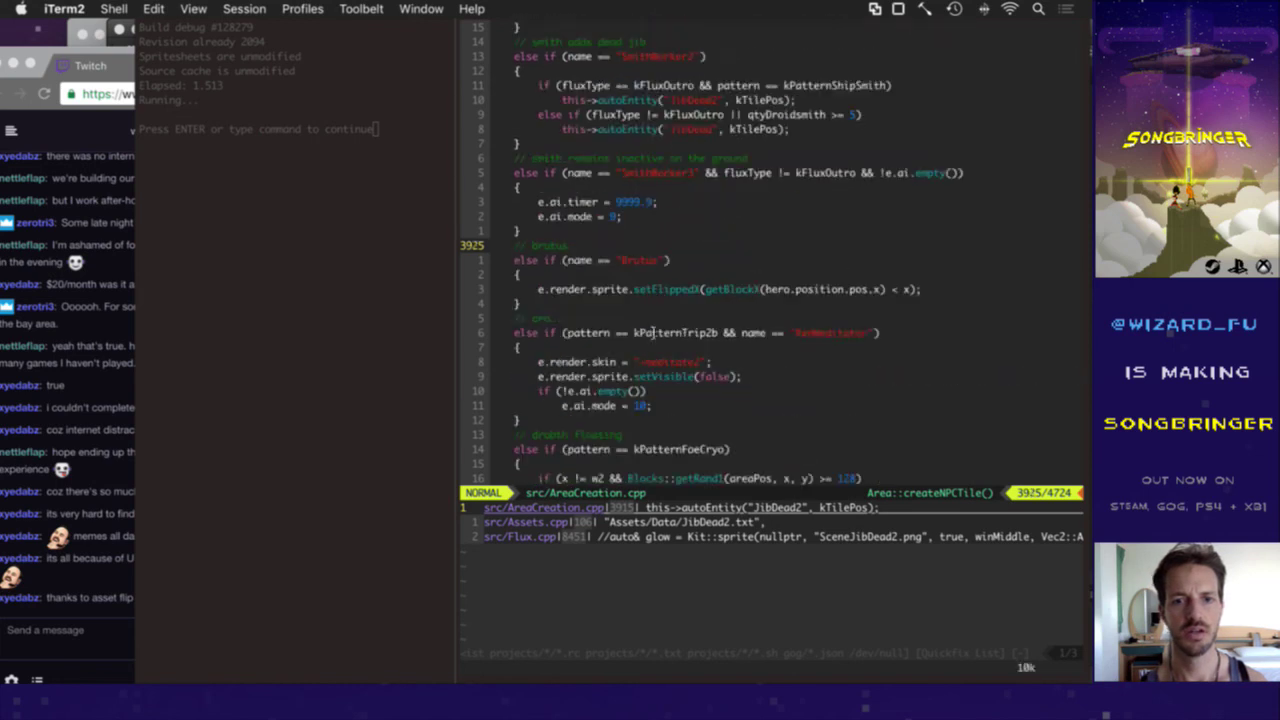
# Step: Enclose the JibDead2 autoEntity call under the kFluxOutro and kPatternShipSmith condition in braces
pyautogui.hotkey('shift', 'o')
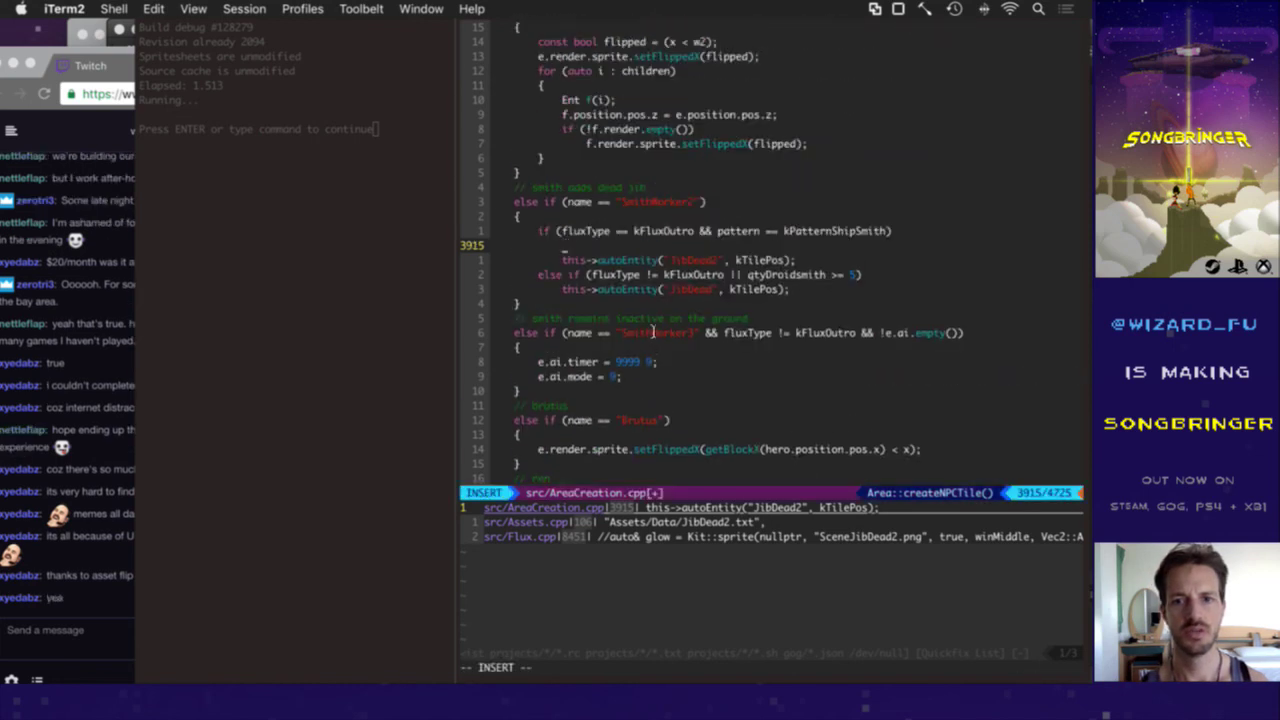
pyautogui.write('{')
pyautogui.press('Escape')
pyautogui.press('j')
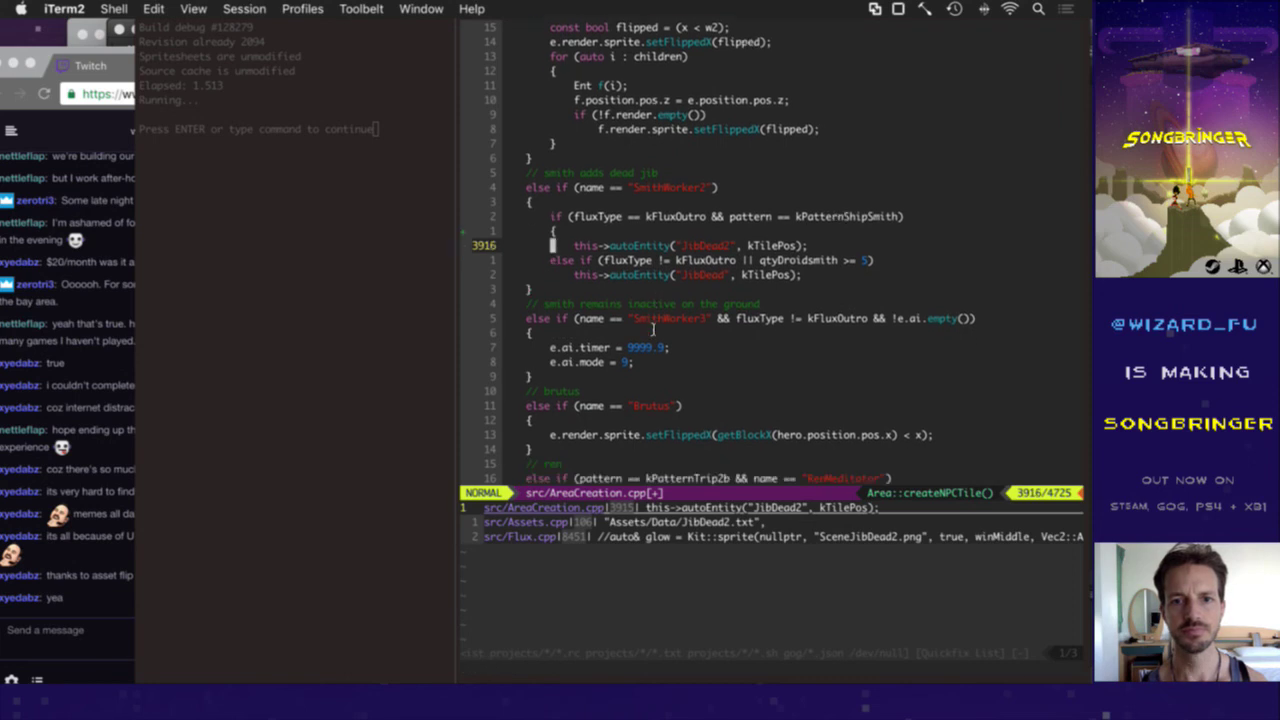
pyautogui.write('o')
pyautogui.write('}')
pyautogui.press('Escape')
# Step: Enclose the JibDead autoEntity call under the qtyDroidsmith else-if condition in braces
pyautogui.press('j')
pyautogui.press('o')
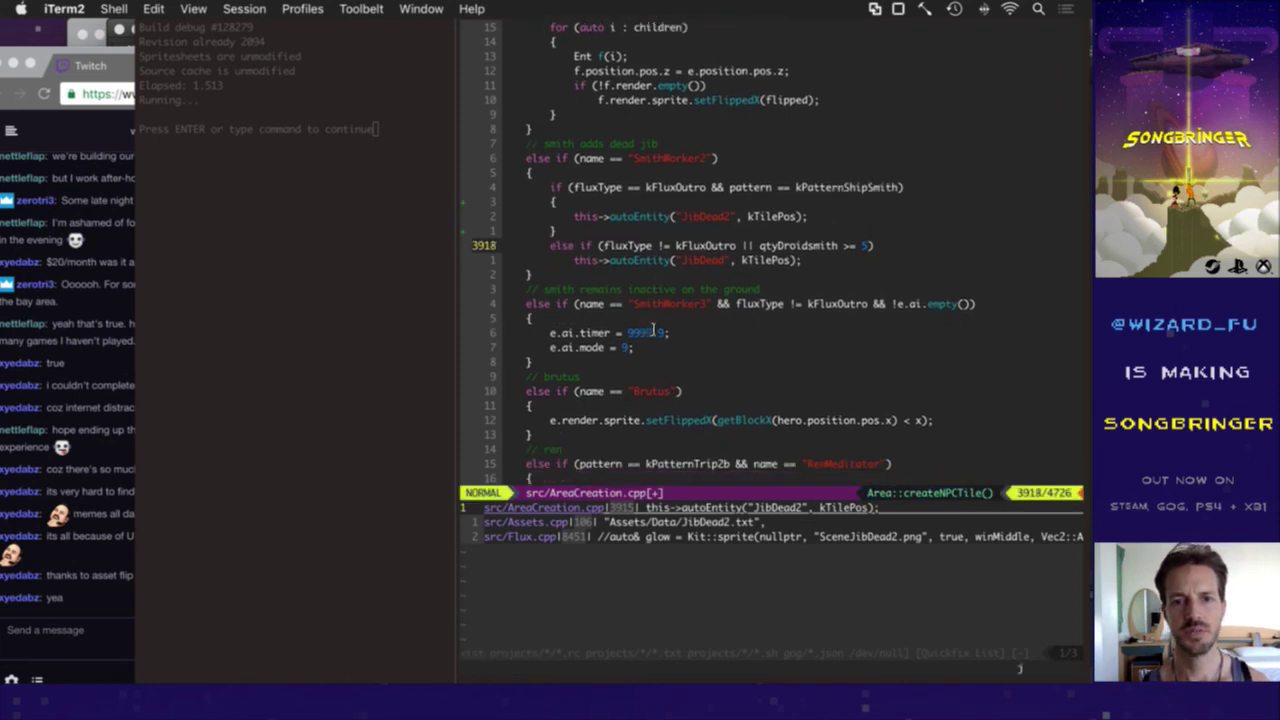
pyautogui.write('{')
pyautogui.press('Escape')
pyautogui.write('j')
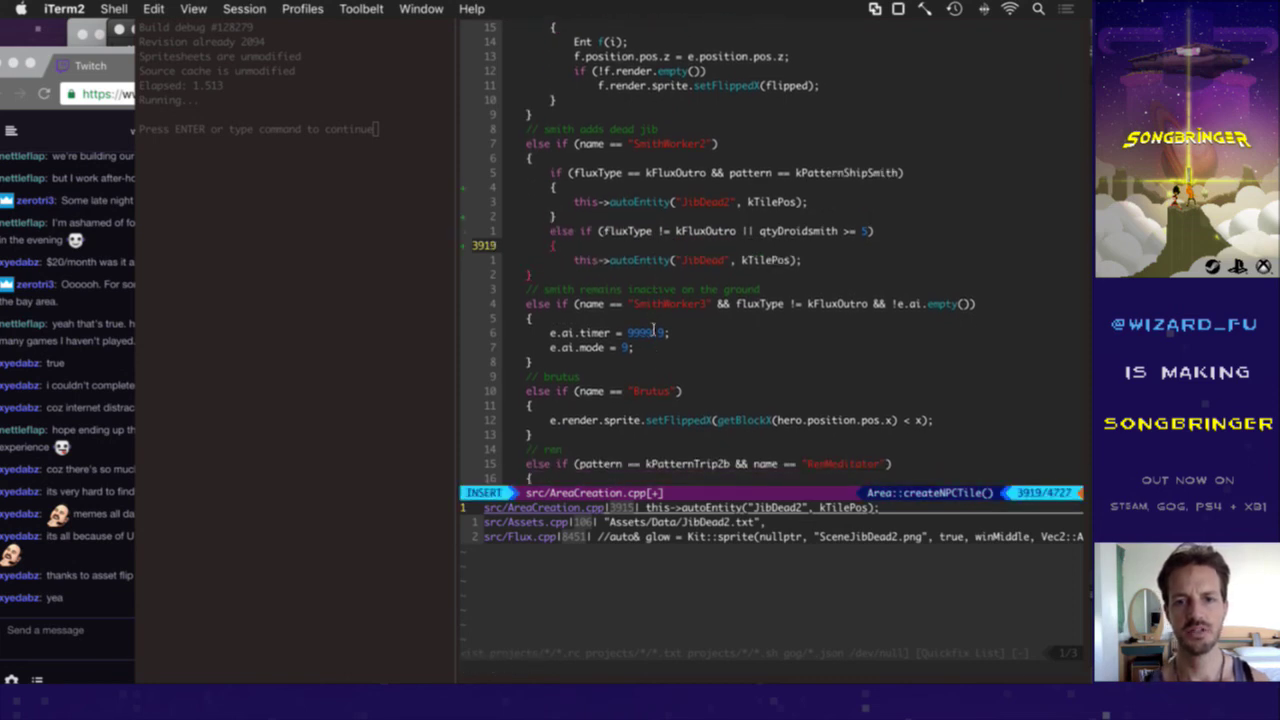
pyautogui.write('o}')
pyautogui.press('Escape')
# Step: Add an empty line below the JibDead2 autoEntity call inside its new block
pyautogui.press('k')
pyautogui.press('k')
pyautogui.press('k')
pyautogui.press('k')
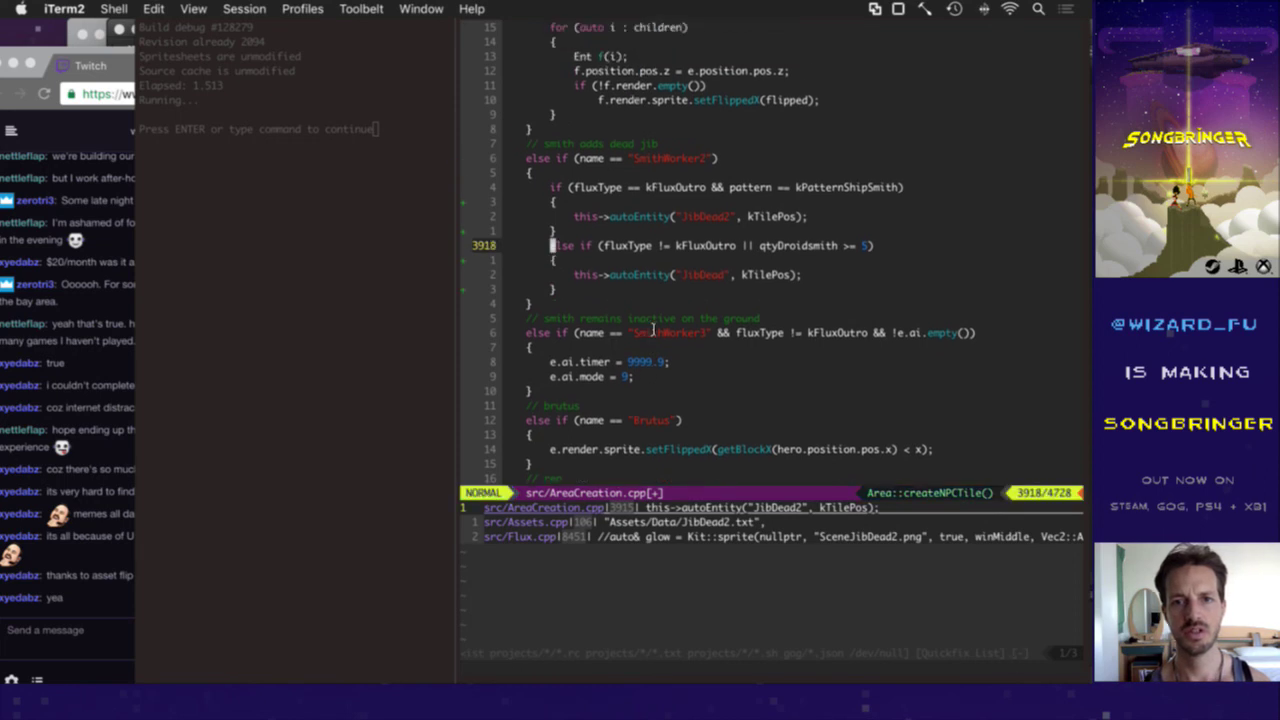
pyautogui.hotkey('shift', 'o')
pyautogui.press('Escape')
pyautogui.press('k')
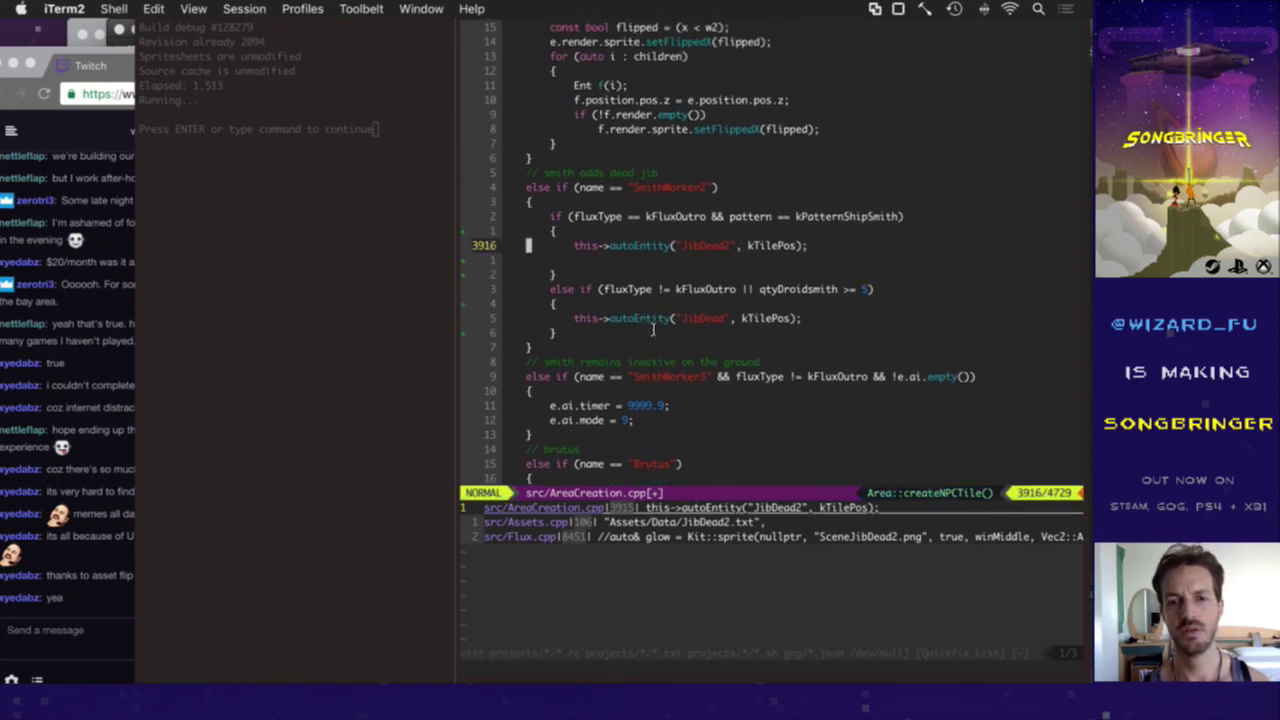
pyautogui.press('l')
pyautogui.press('l')
pyautogui.press('n')
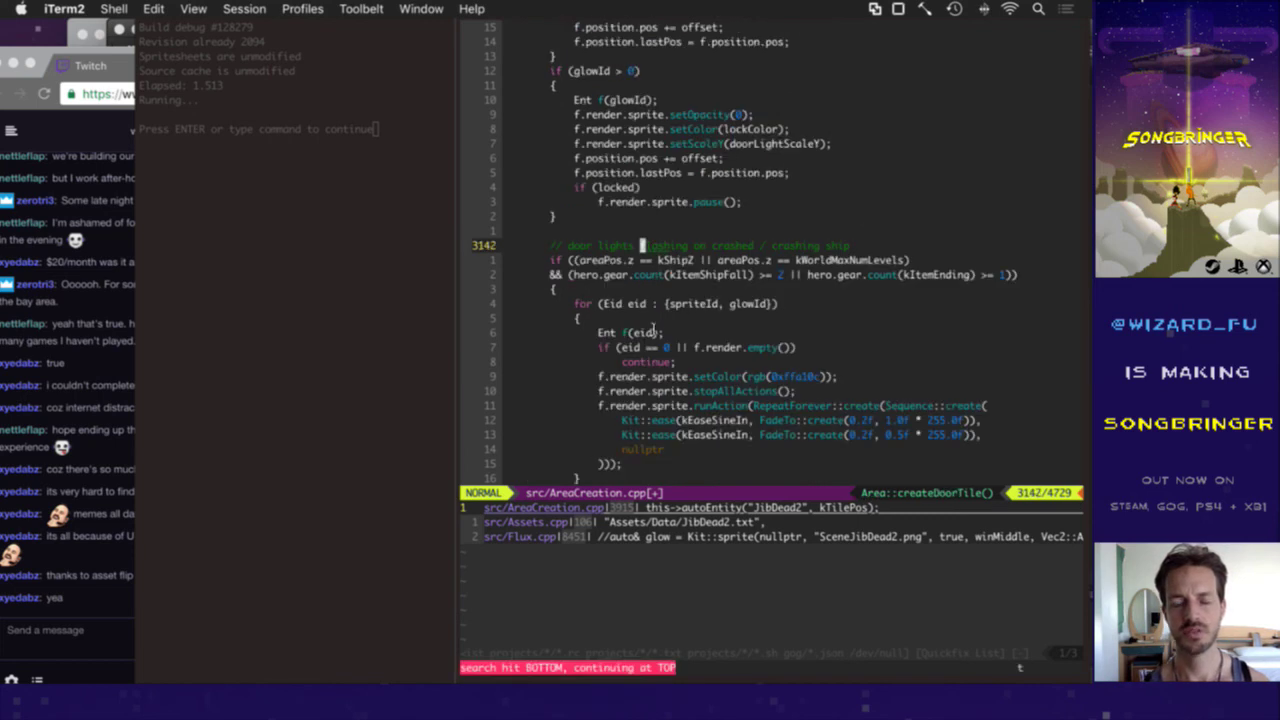
pyautogui.write('n')
pyautogui.write(':noh')
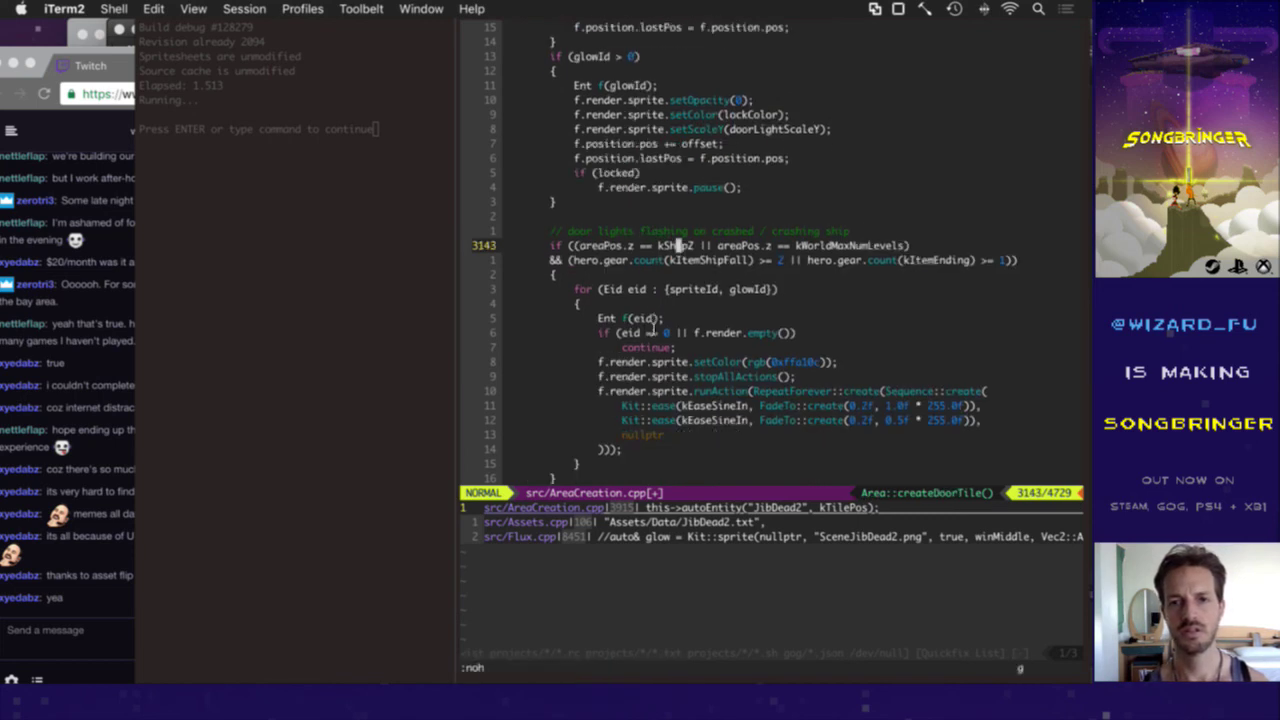
pyautogui.press('Return')
pyautogui.hotkey('ctrl', 'o')
# Step: Wrap the JibDead2 autoEntity call in an Ent f(...) declaration and save AreaCreation.cpp
pyautogui.write('iEnt f(')
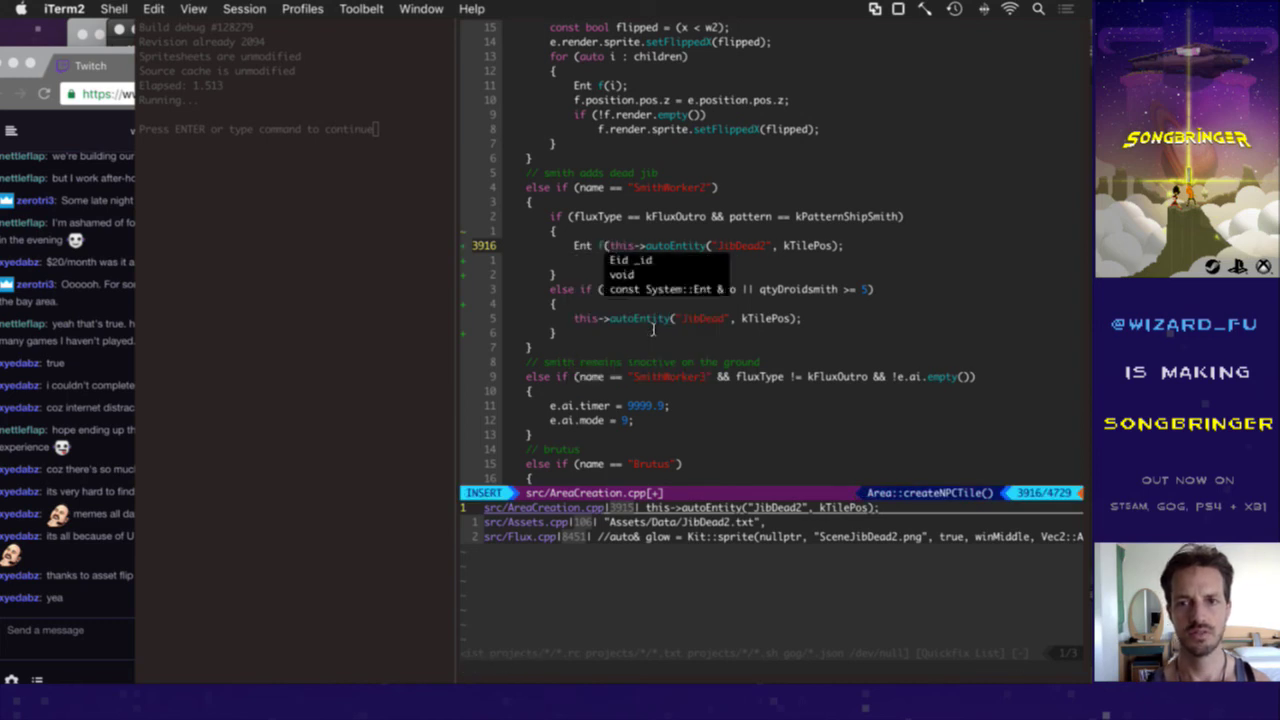
pyautogui.press('Escape')
pyautogui.write('$i)')
pyautogui.press('Escape')
pyautogui.write('j:noh')
pyautogui.press('Return')
pyautogui.write(':w')
pyautogui.press('Return')
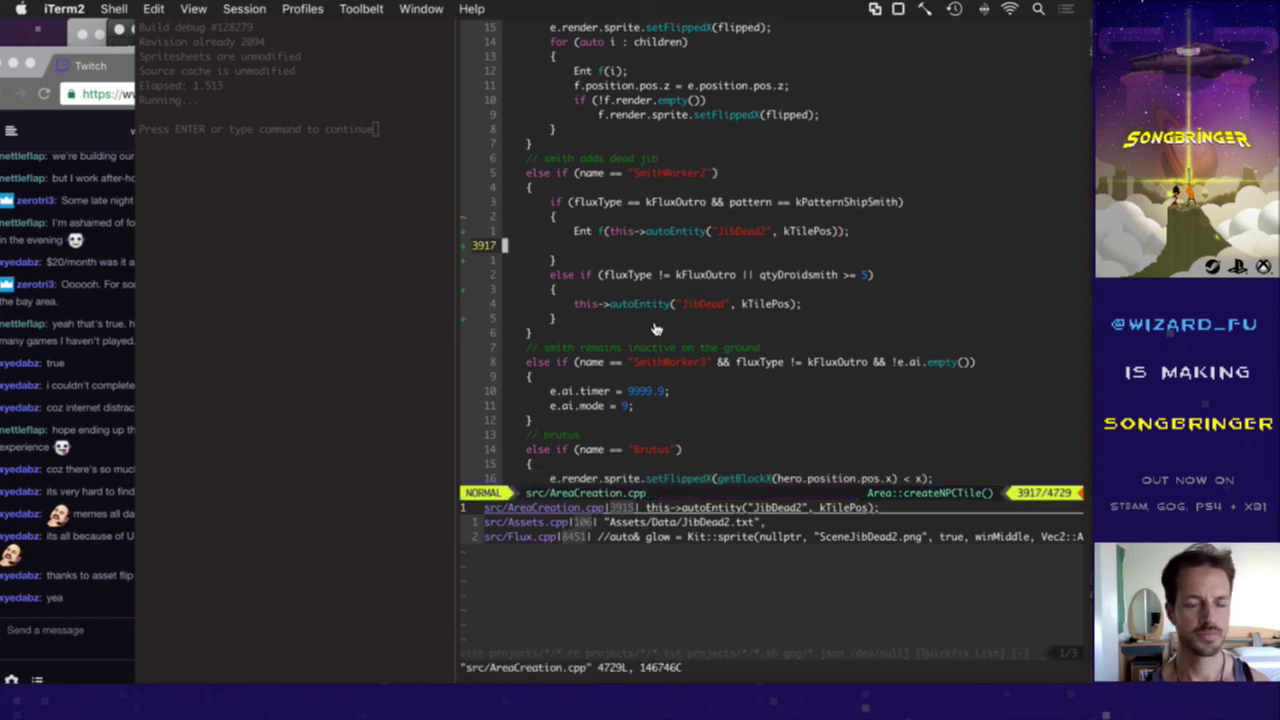
# Step: Start an "if (" statement on a new line below the Ent f declaration and save the file
pyautogui.press('O')
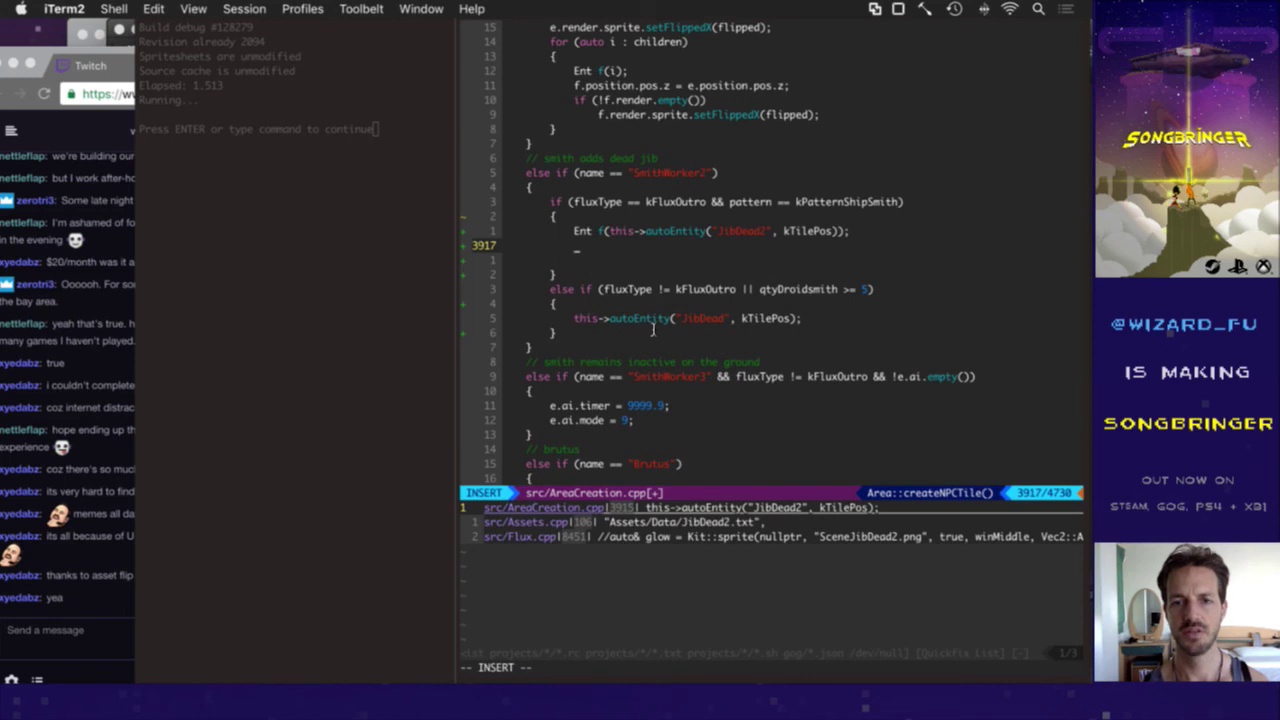
pyautogui.write('if (')
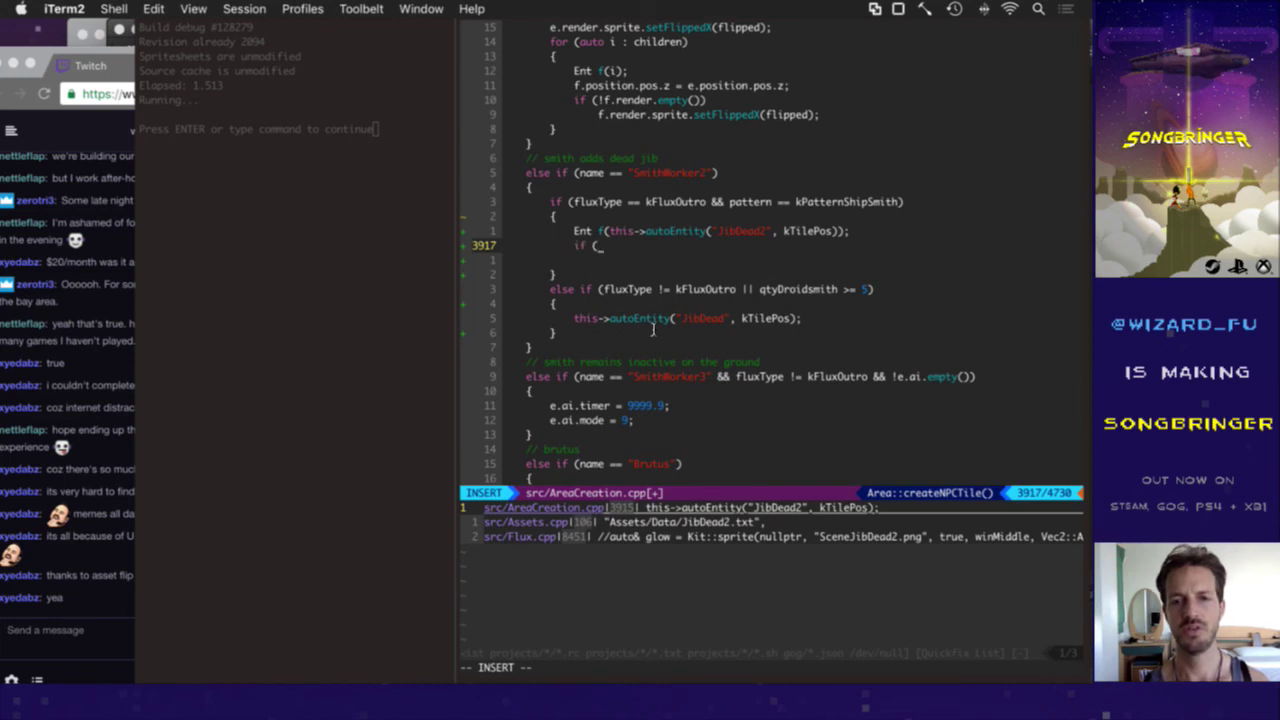
pyautogui.press('Escape')
pyautogui.write(':w')
pyautogui.press('Return')
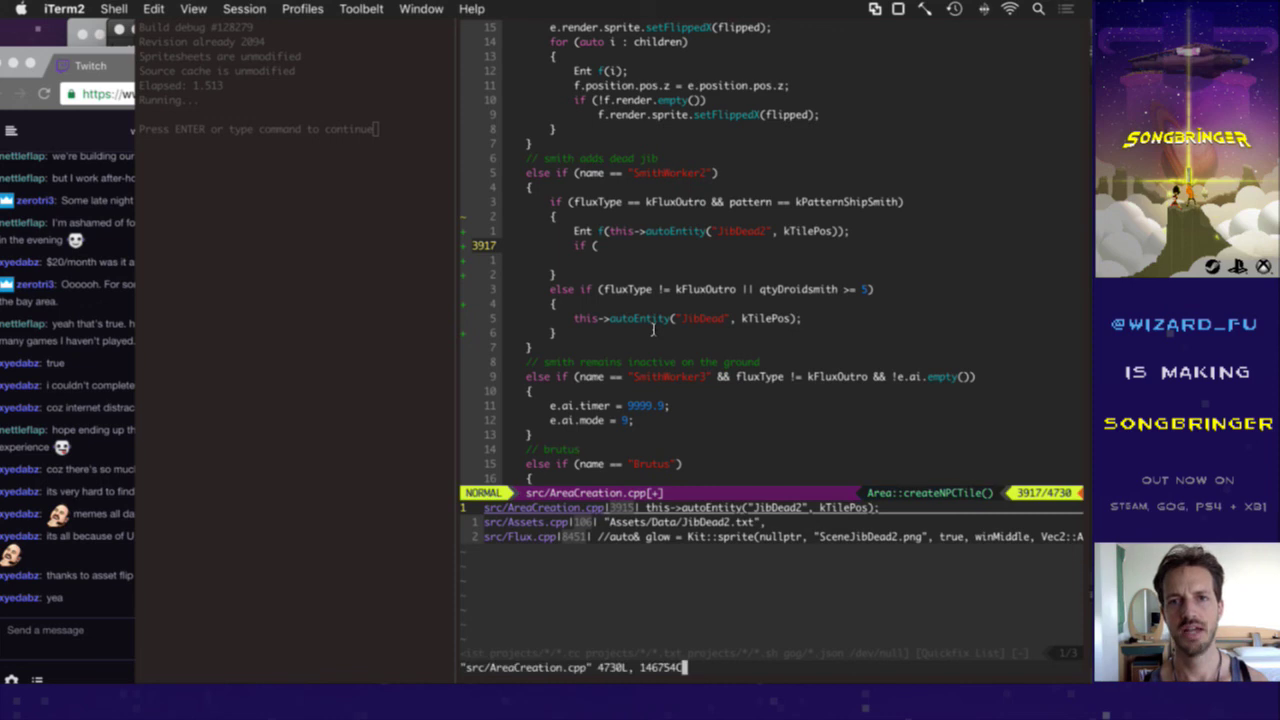
# Step: Check the start of createNPCTile for the hero variable, and begin the open if condition with a hero.gear.count( call
pyautogui.press('[')
pyautogui.press('[')
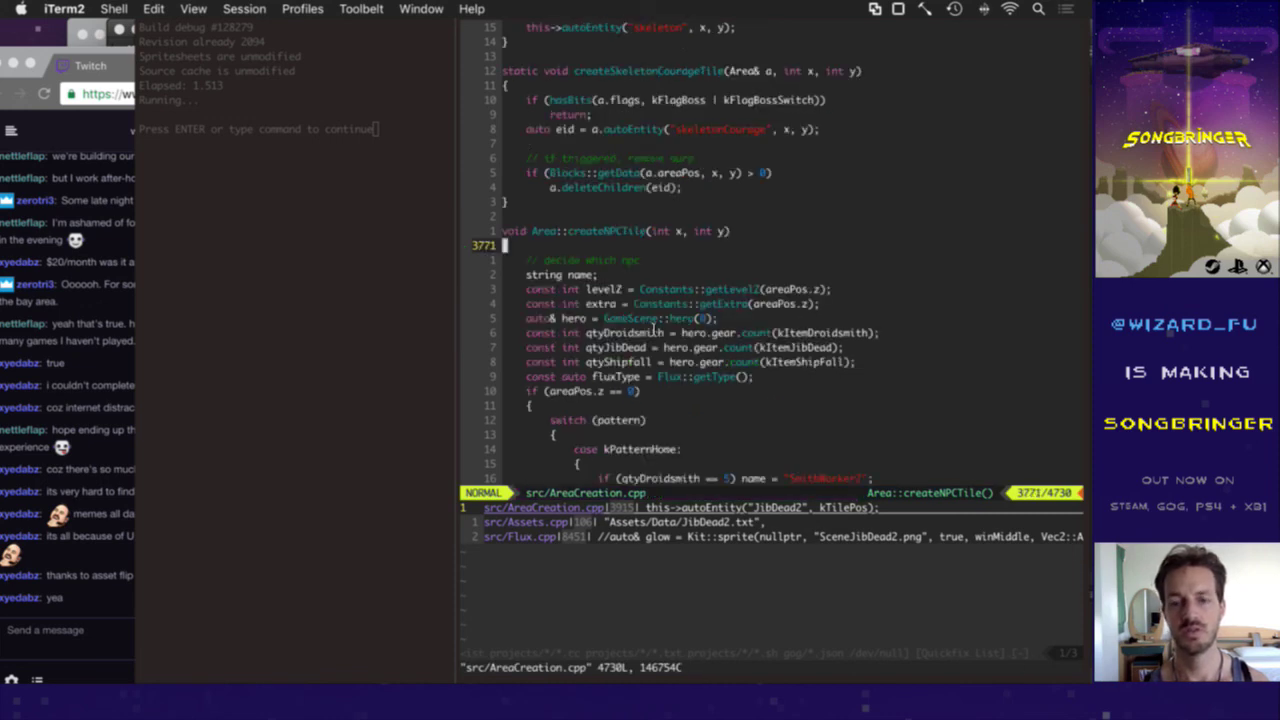
pyautogui.hotkey('ctrl', 'o')
pyautogui.write('a')
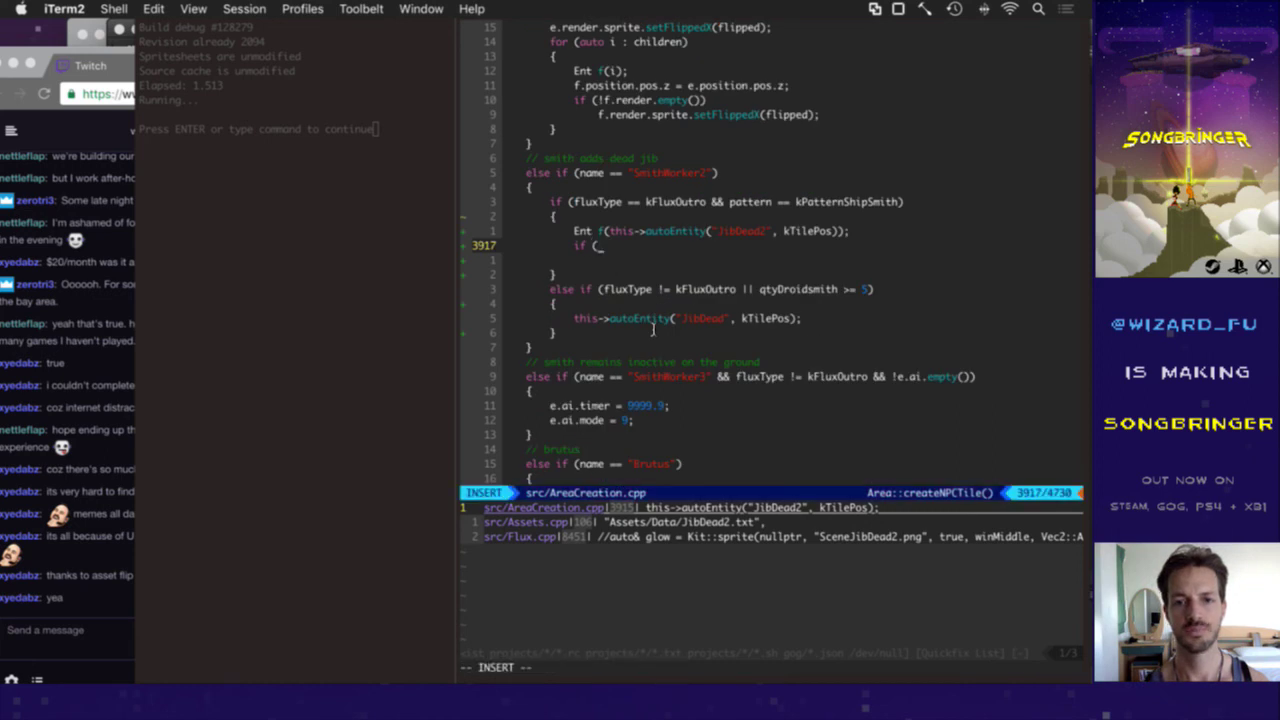
pyautogui.write('hero.g')
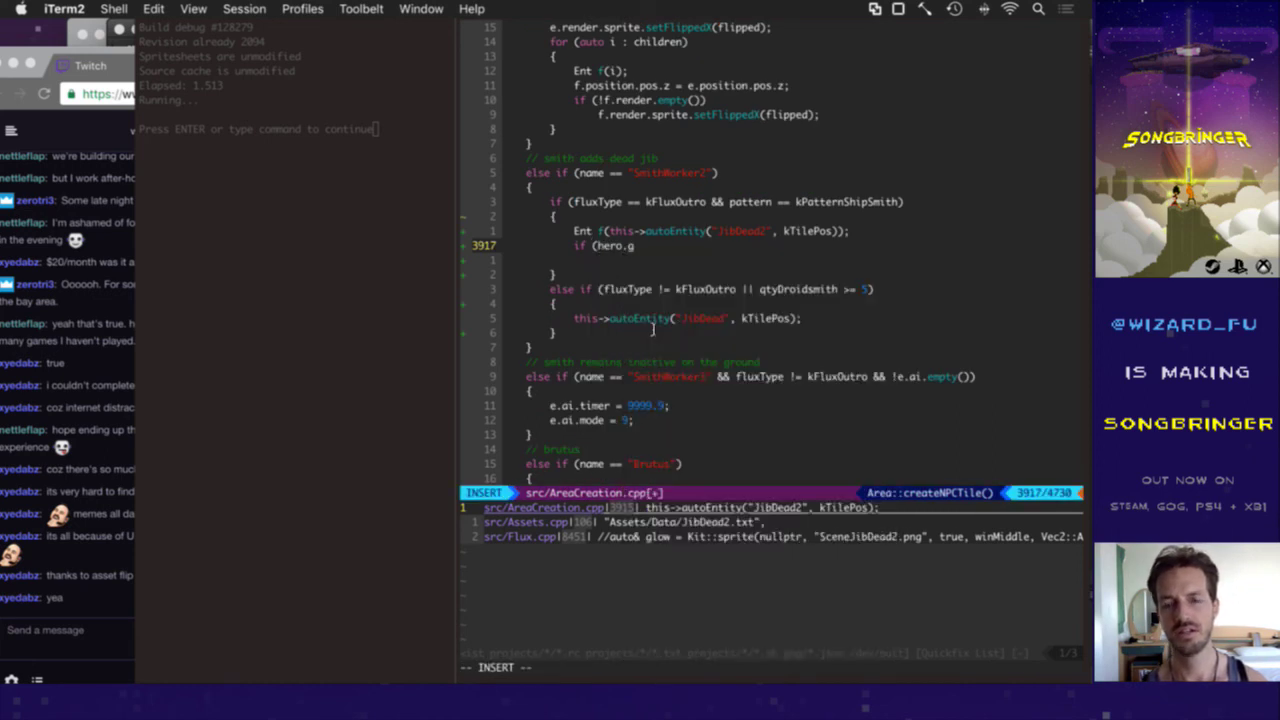
pyautogui.write('ear.count(kItem')
pyautogui.press('BackSpace')
pyautogui.press('BackSpace')
pyautogui.press('BackSpace')
pyautogui.press('BackSpace')
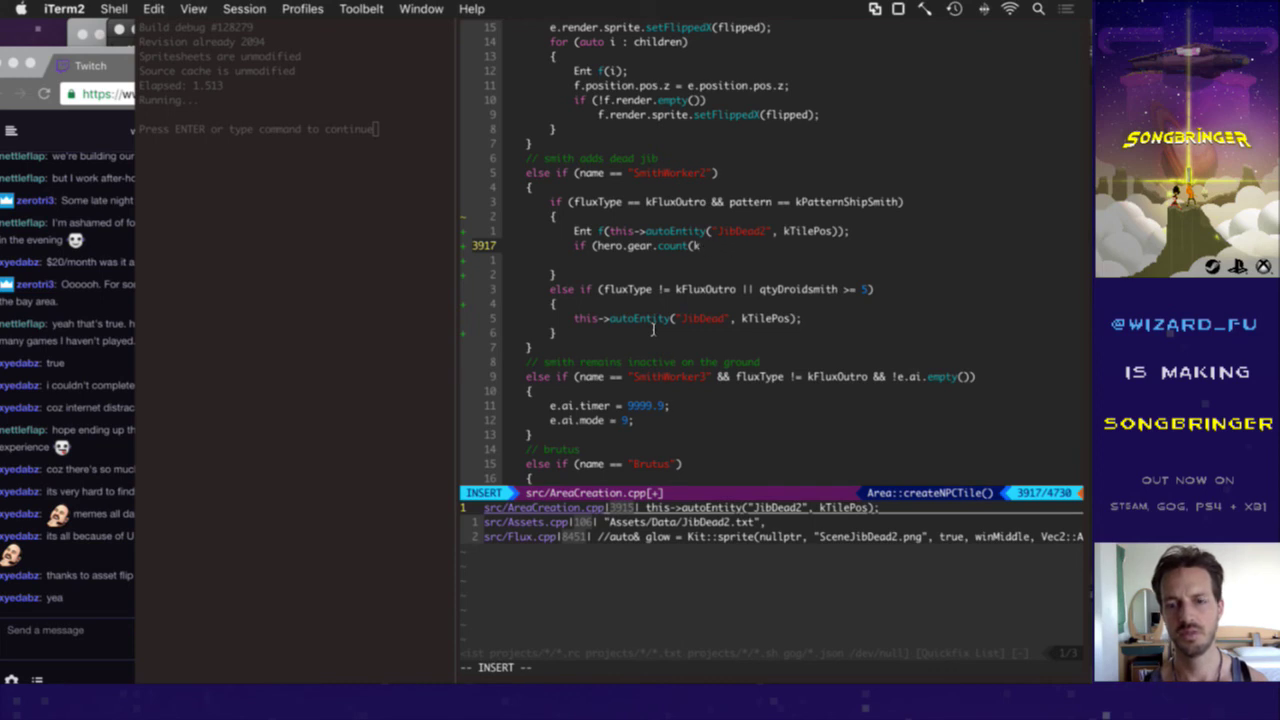
# Step: Complete the condition with kItemJibStashe and "> 0", add an empty line below it, and save AreaCreation.cpp
pyautogui.write('ItemJibS')
pyautogui.press('Tab')
pyautogui.press('Tab')
pyautogui.press('Tab')
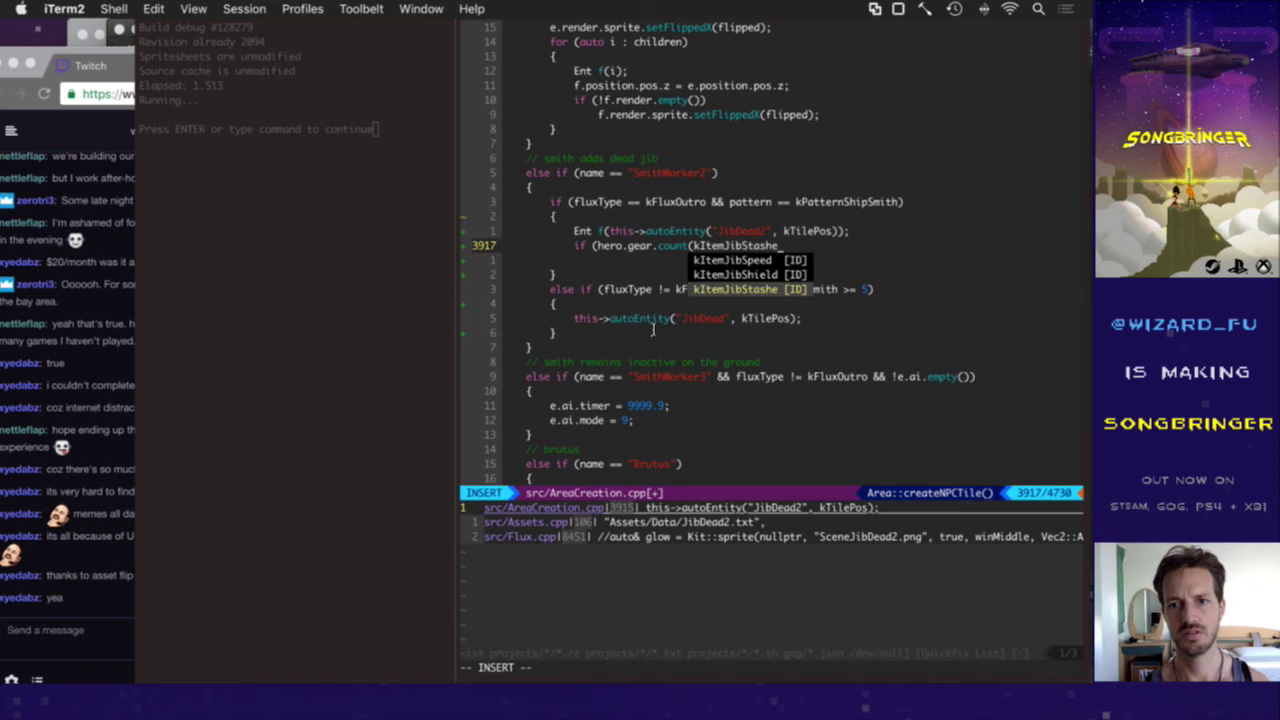
pyautogui.write(') > 0)')
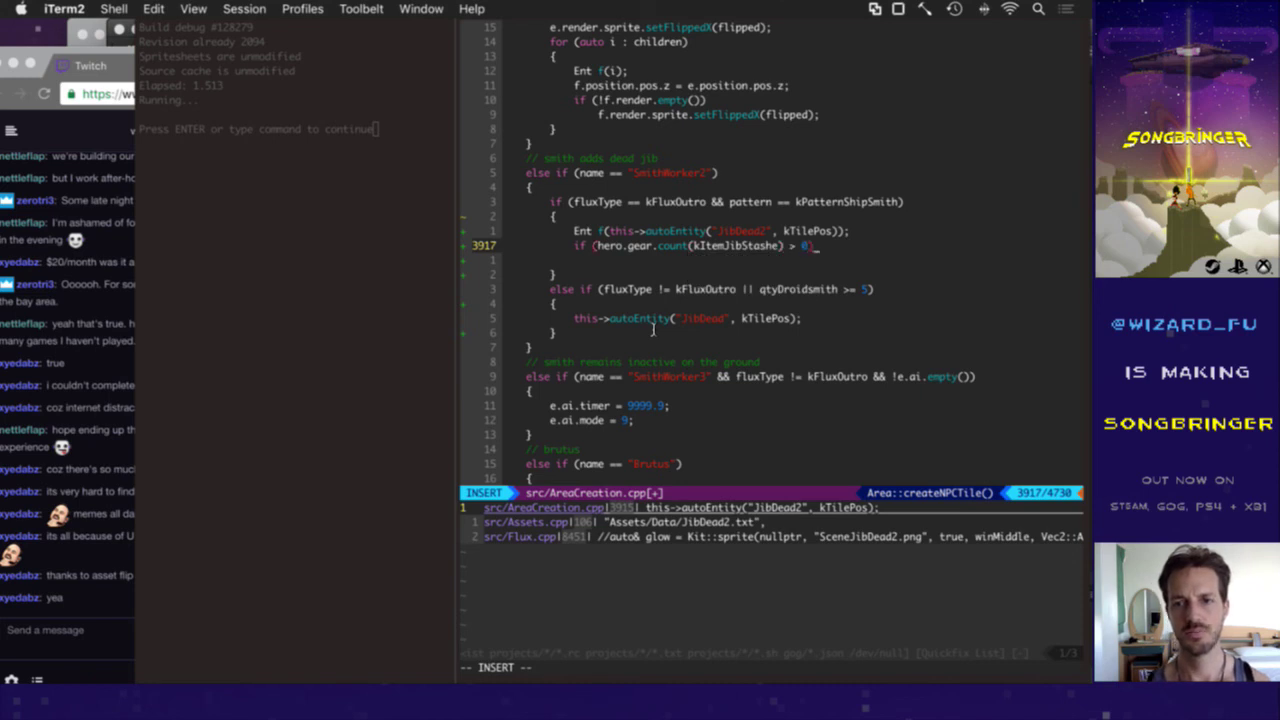
pyautogui.press('Return')
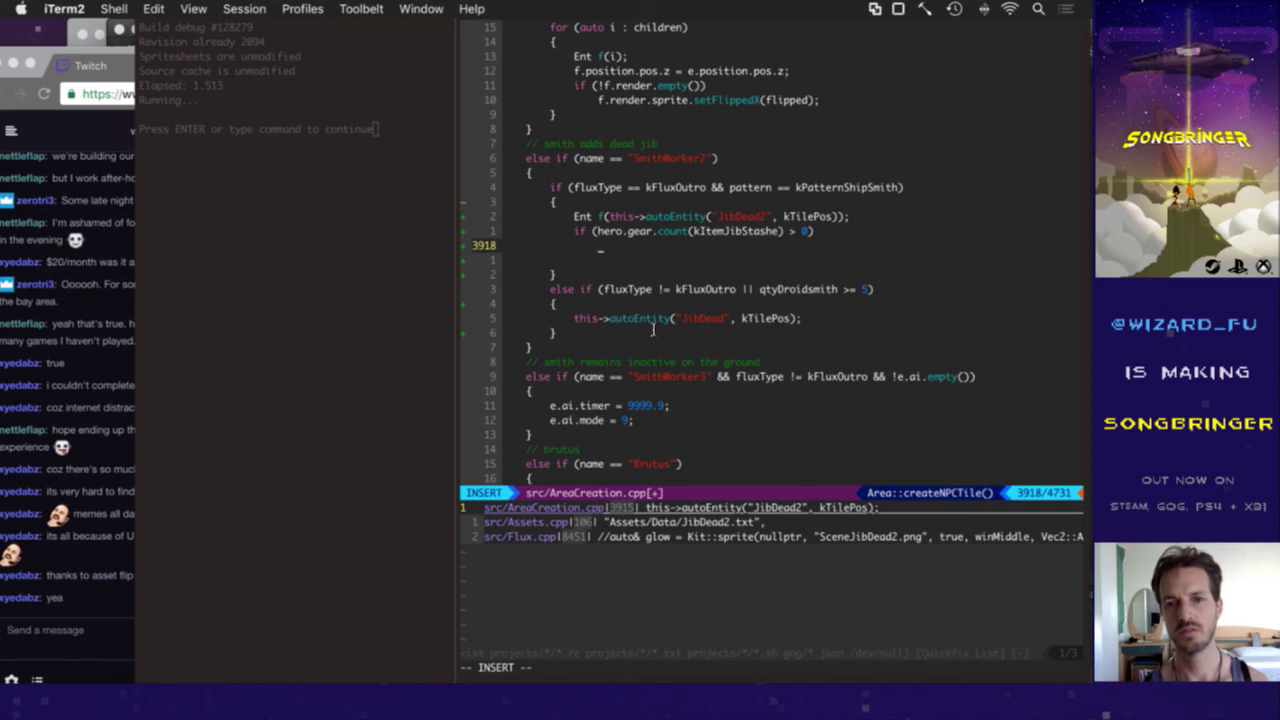
pyautogui.press('Escape')
pyautogui.write(':w')
pyautogui.press('Return')
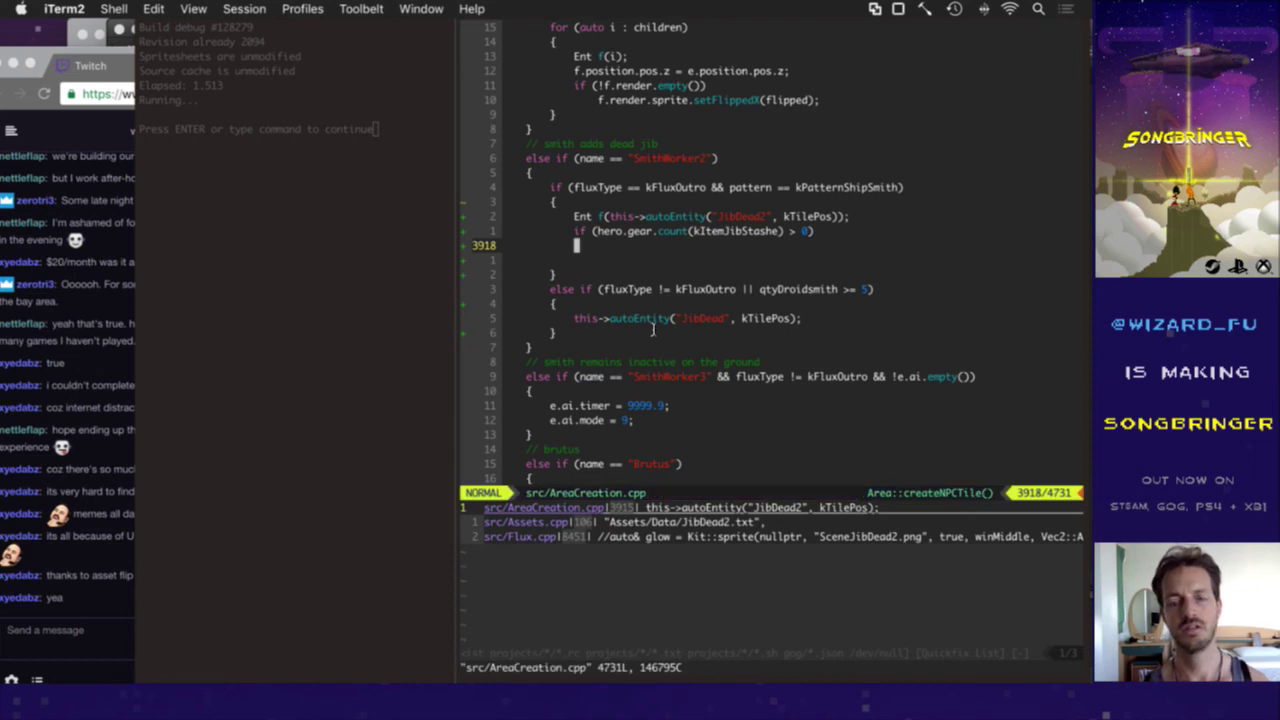
# Step: Open the JibDead2.txt entity file from data/entities
pyautogui.press('super+grave')
pyautogui.press(',')
pyautogui.write('t')
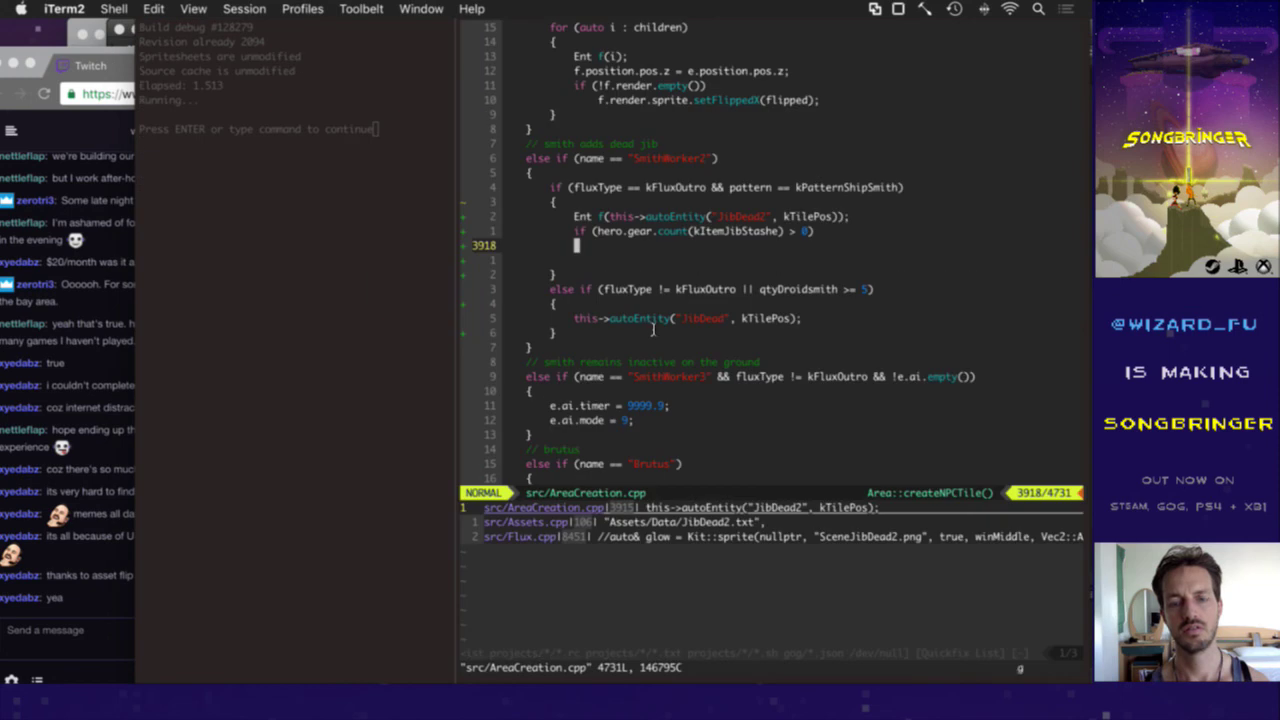
pyautogui.write('jibde')
pyautogui.press('Up')
pyautogui.press('Return')
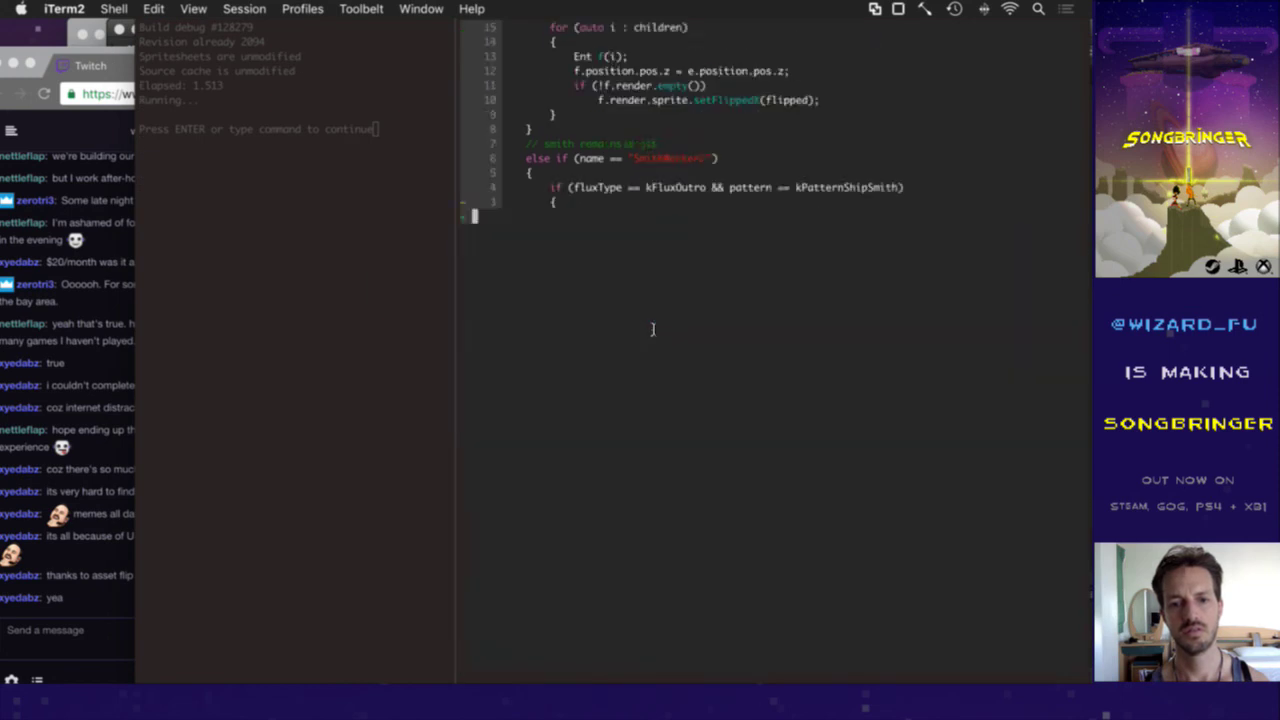
pyautogui.press('Escape')
pyautogui.press('j')
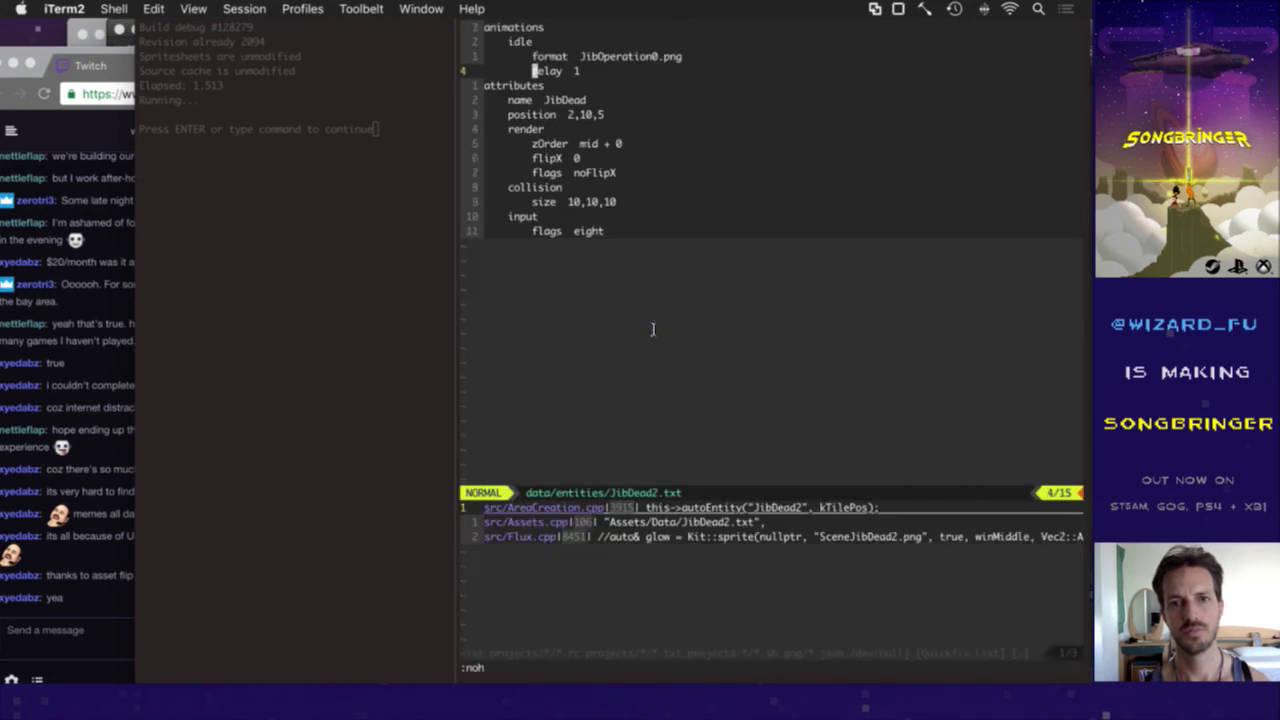
# Step: Copy the three-line idle animation block with its format and delay lines
pyautogui.press('k')
pyautogui.press('k')
pyautogui.press('V')
pyautogui.press('j')
pyautogui.press('j')
pyautogui.press('y')
pyautogui.press('j')
pyautogui.press('j')
pyautogui.press('j')
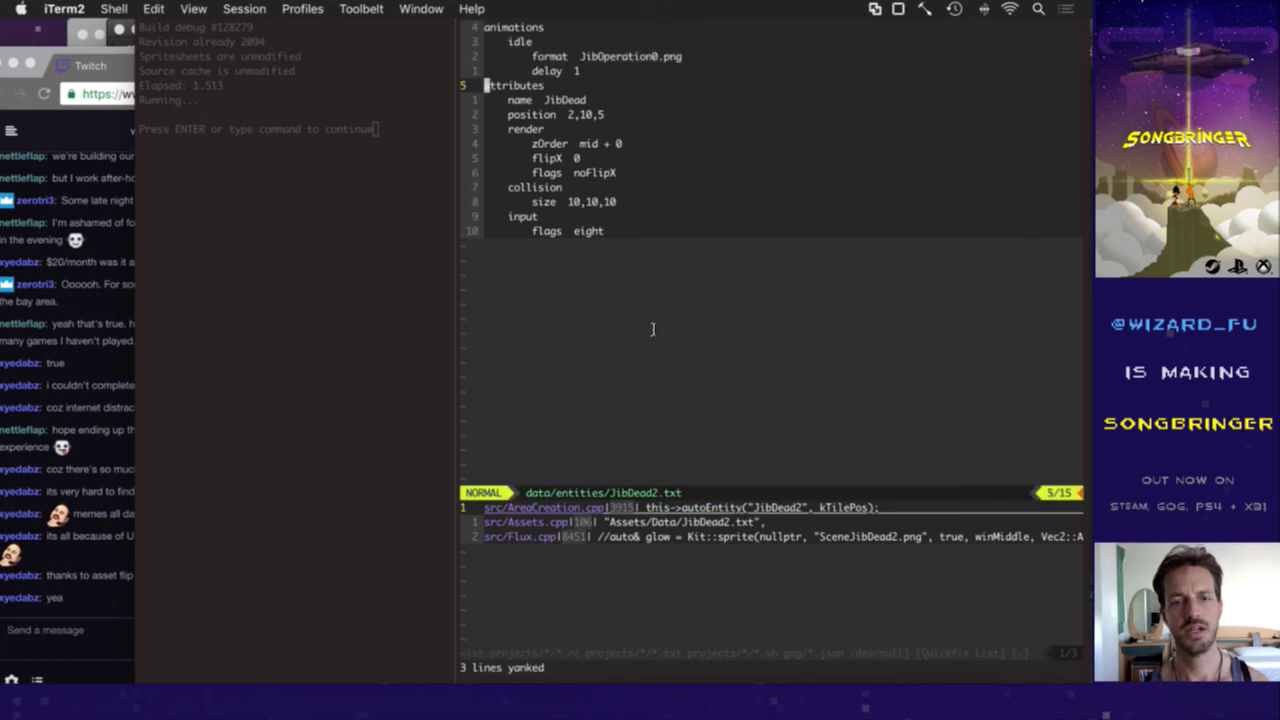
# Step: Paste the copied idle block above the attributes section and remove the leftover empty line
pyautogui.press('O')
pyautogui.press('Escape')
pyautogui.press('P')
pyautogui.press('Escape')
pyautogui.press('j')
pyautogui.press('j')
pyautogui.press('j')
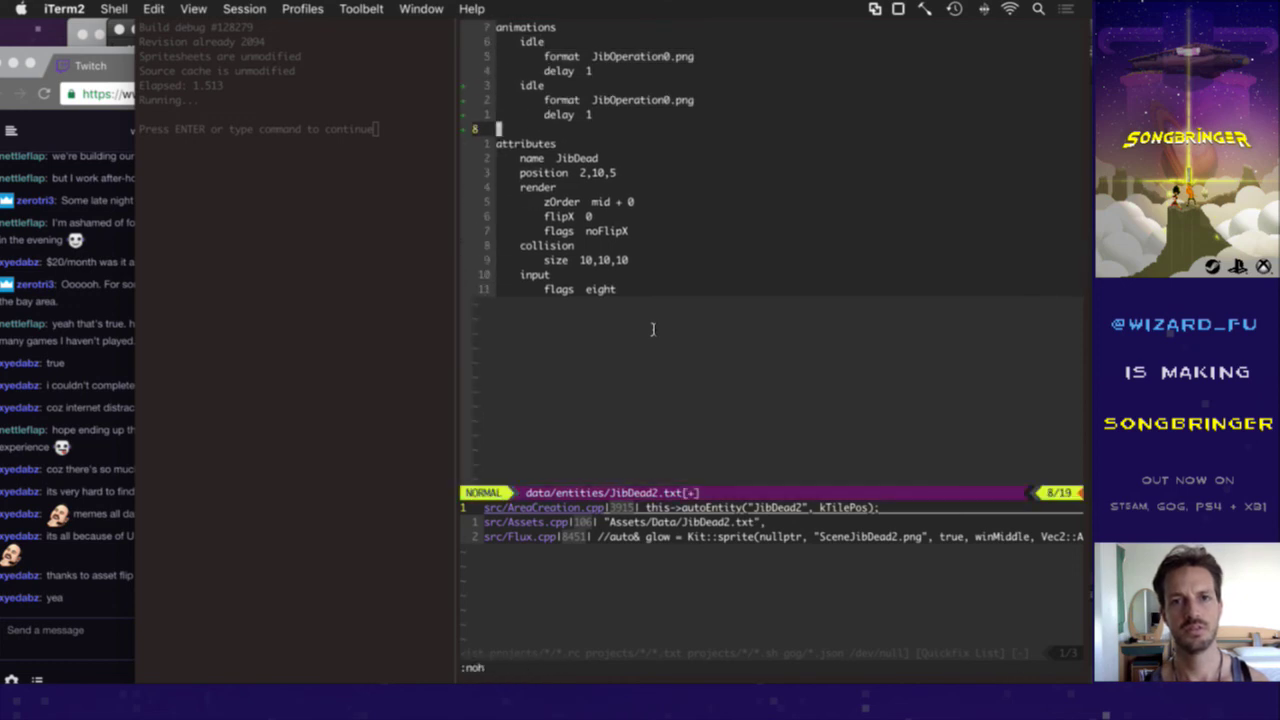
pyautogui.press('d')
pyautogui.press('d')
# Step: Rename the duplicated animation block to idle-stashe
pyautogui.press('k')
pyautogui.press('k')
pyautogui.press('k')
pyautogui.write('A-stashe')
pyautogui.press('Escape')
# Step: Set the idle-stashe format to JibOperationStashe0.png and save JibDead2.txt
pyautogui.press('j')
pyautogui.press('j')
pyautogui.press('j')
pyautogui.press('l')
pyautogui.press('l')
pyautogui.press('l')
pyautogui.press('l')
pyautogui.press('k')
pyautogui.press('k')
pyautogui.press('$')
pyautogui.press('h')
pyautogui.press('h')
pyautogui.press('h')
pyautogui.press('h')
pyautogui.write('ionStashe')
pyautogui.press('Escape')
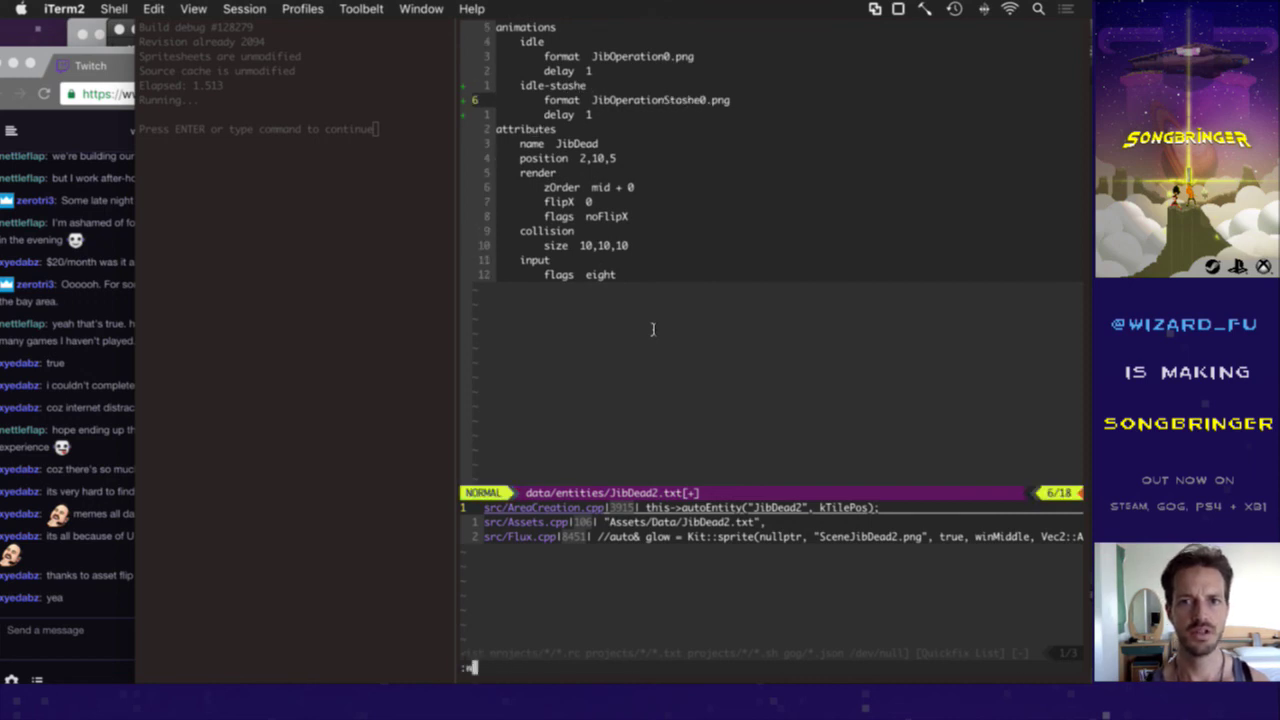
pyautogui.write('w')
pyautogui.press('Return')
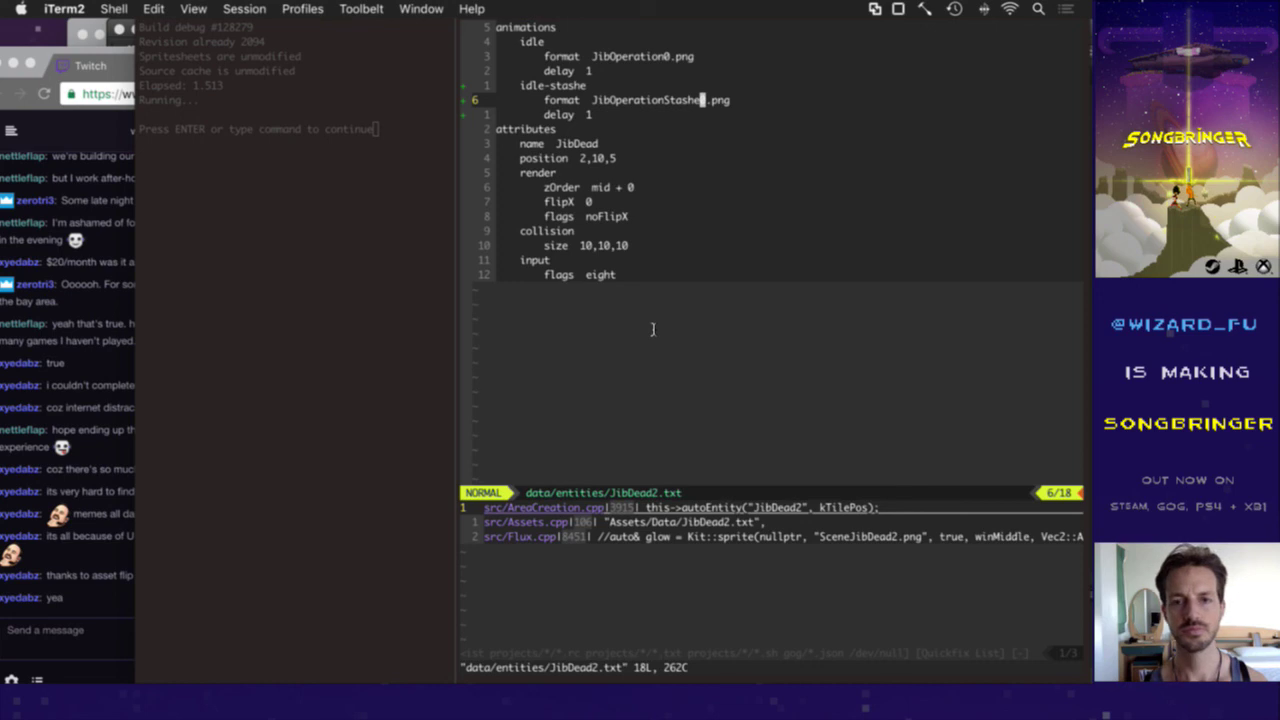
# Step: Close the JibDead2.txt file and the search results list, and return to the SmithWorker2 code in AreaCreation.cpp
pyautogui.write(':bd')
pyautogui.press('Return')
pyautogui.write(':bd')
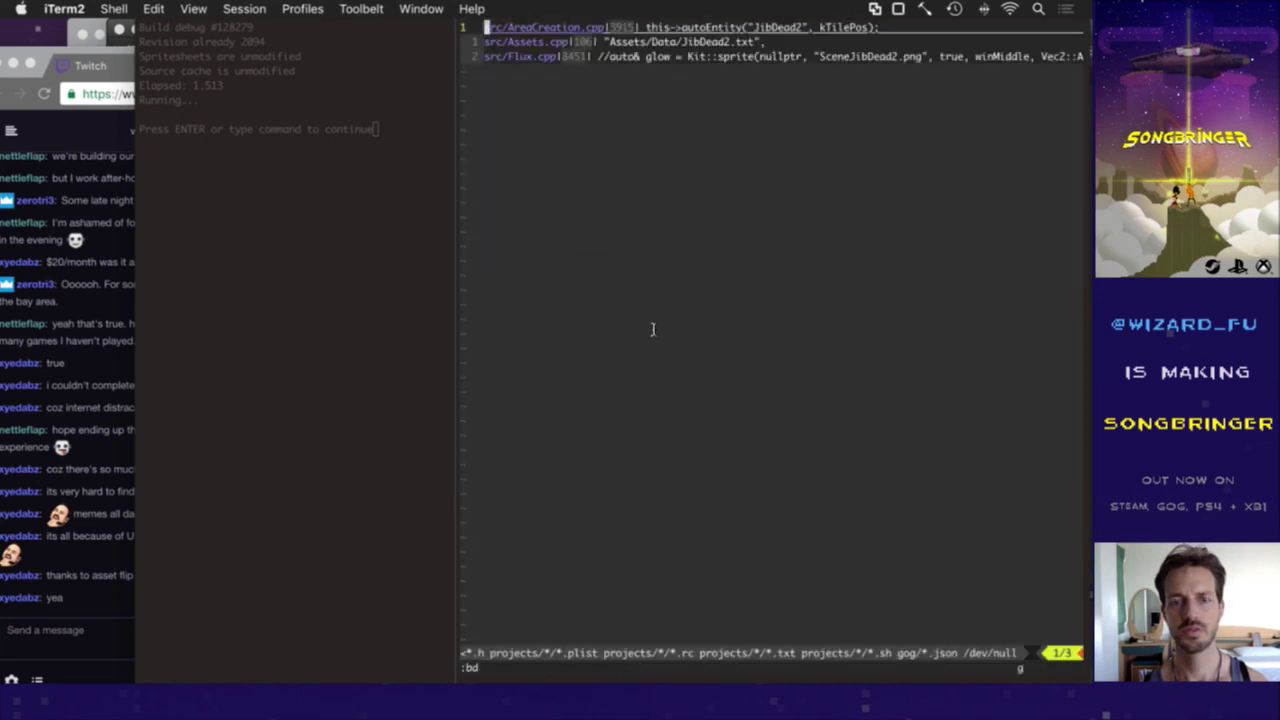
pyautogui.press('Return')
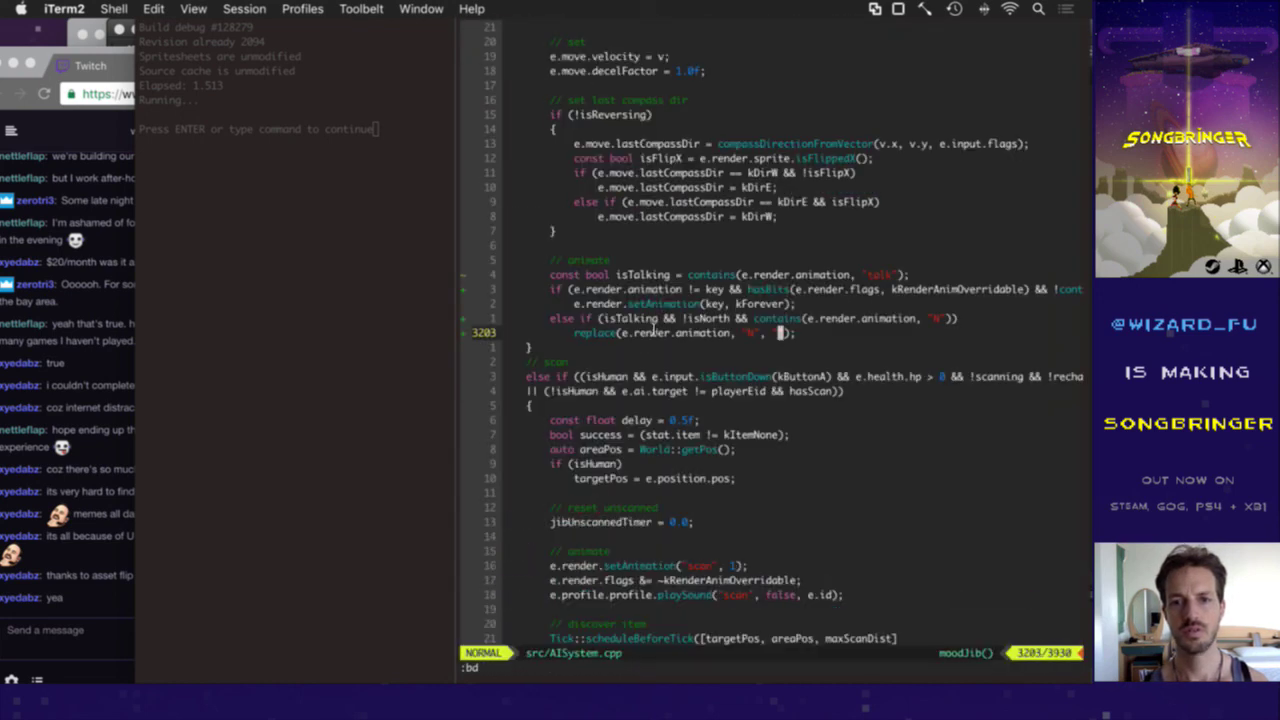
pyautogui.write(':bp!')
pyautogui.press('Return')
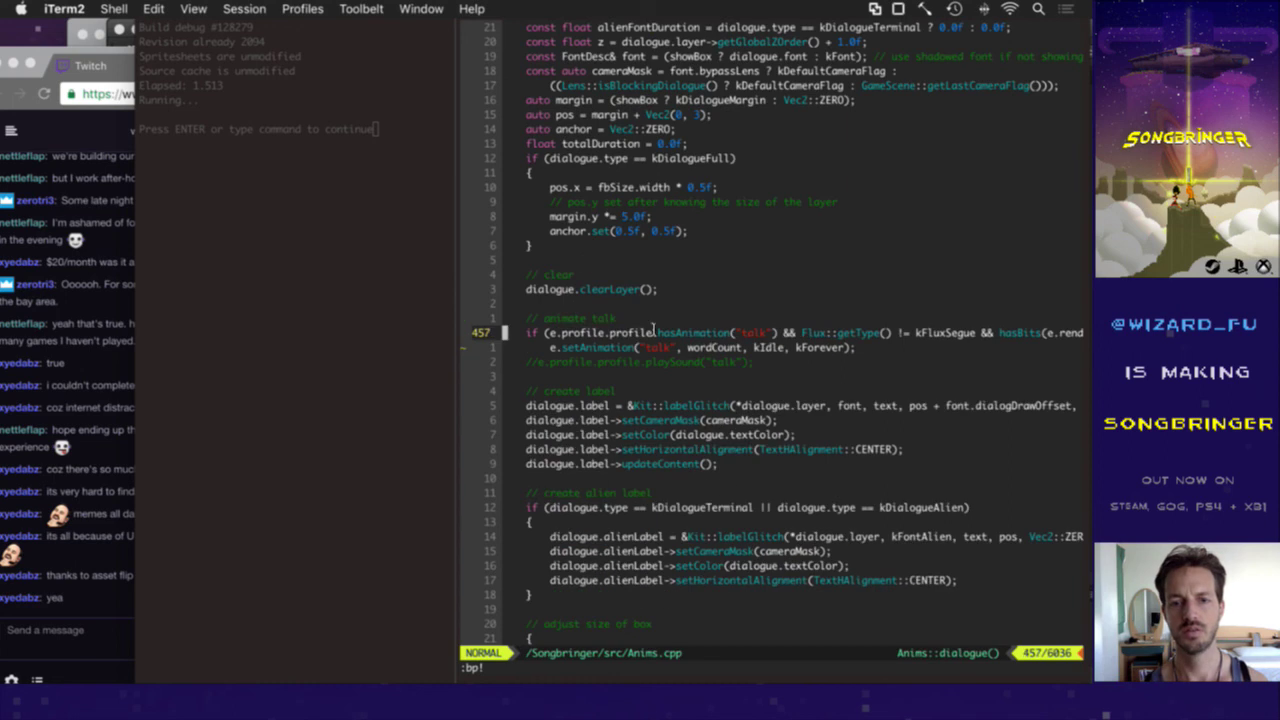
pyautogui.write(':bd')
pyautogui.press('Return')
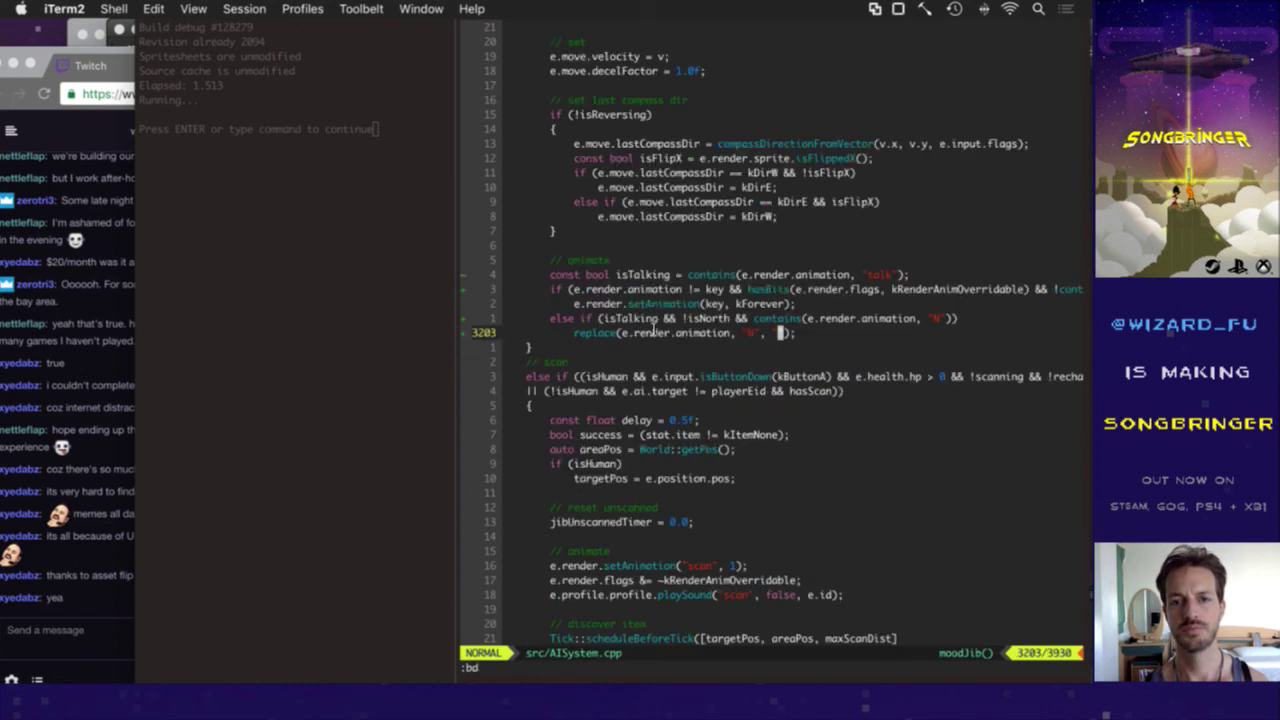
pyautogui.write(':bd')
pyautogui.press('Return')
pyautogui.write(':bp!')
pyautogui.press('Return')
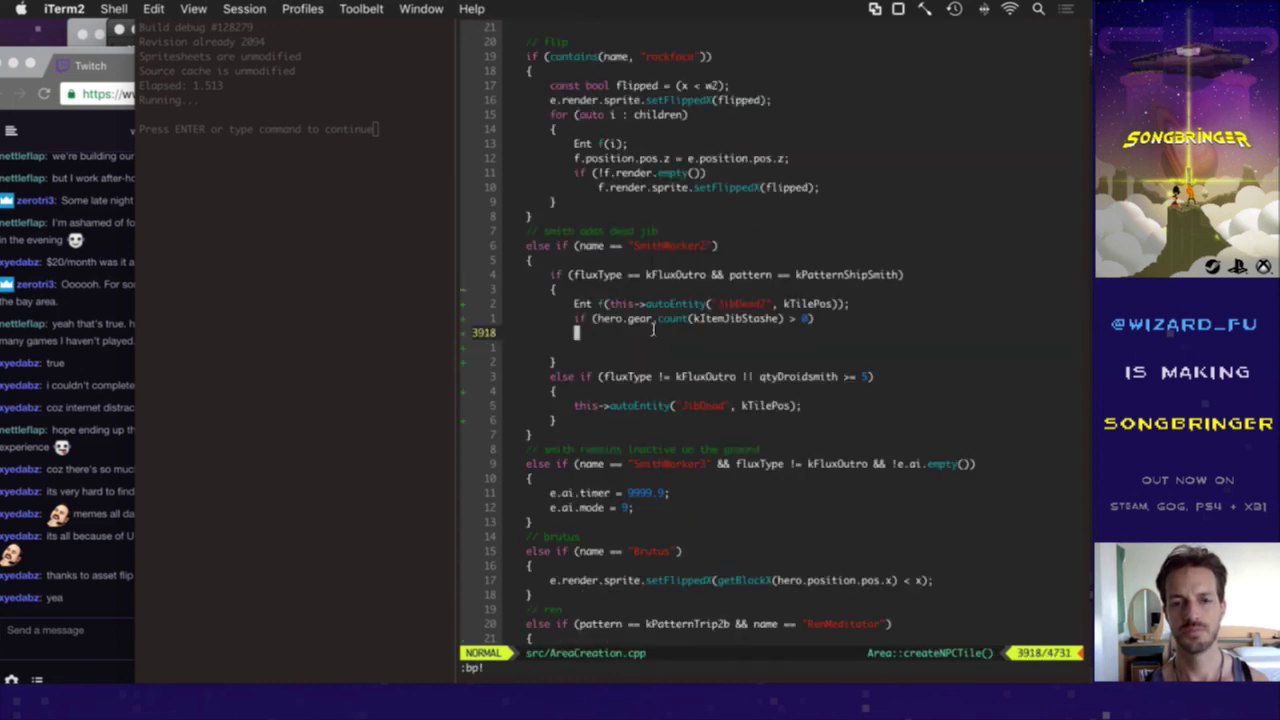
# Step: Add the statement f.render.skin = "-stashe"; under the kItemJibStashe condition
pyautogui.write('Of.render.')
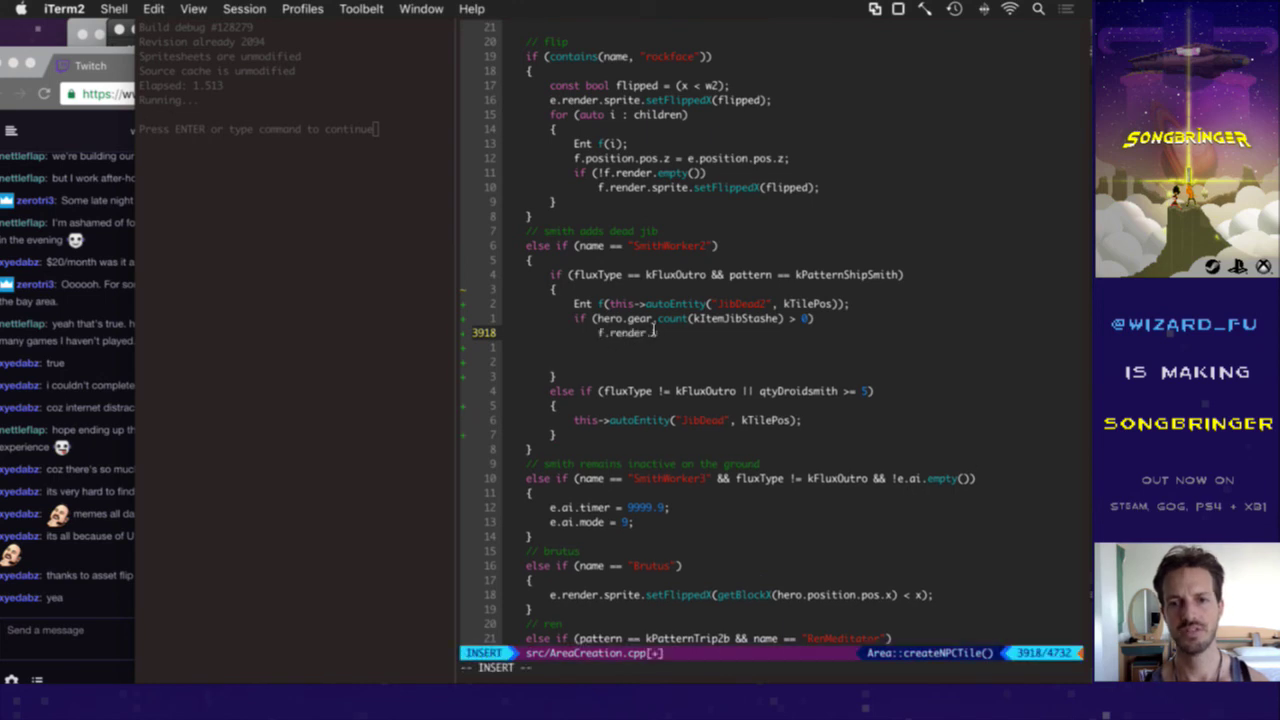
pyautogui.write('skin = "stash')
pyautogui.press('Return')
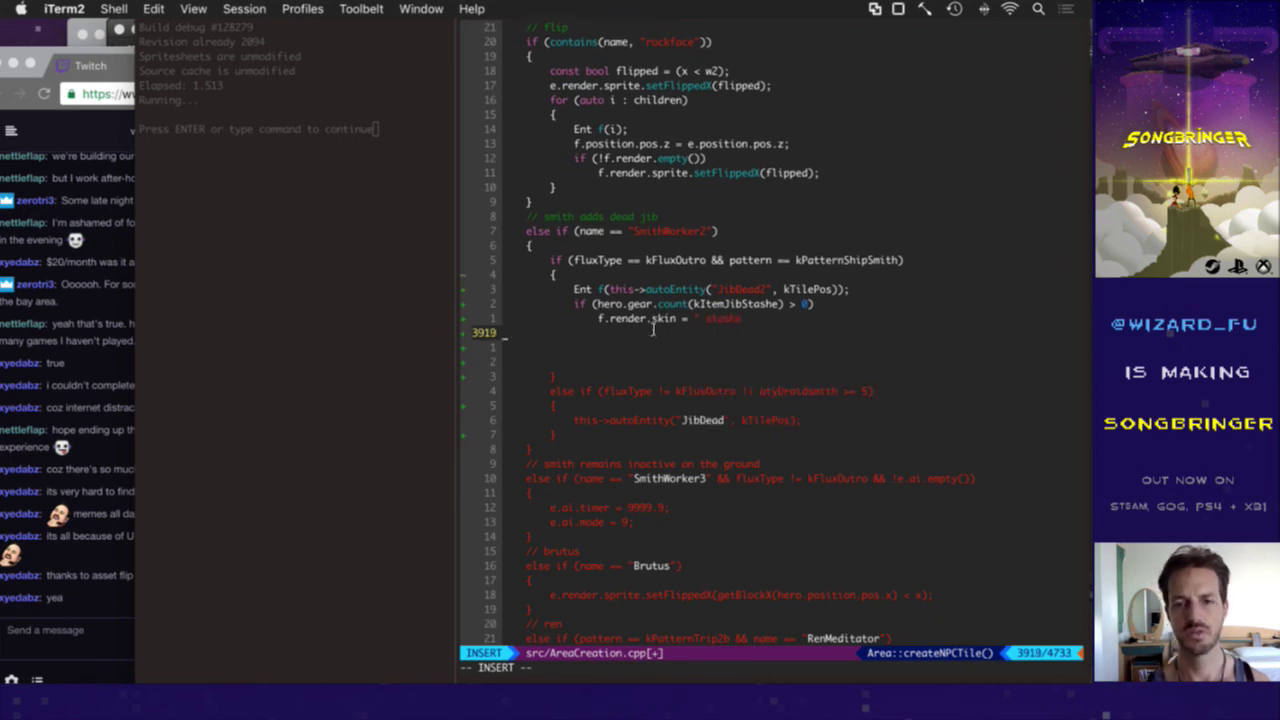
pyautogui.press('BackSpace')
pyautogui.write('e";')
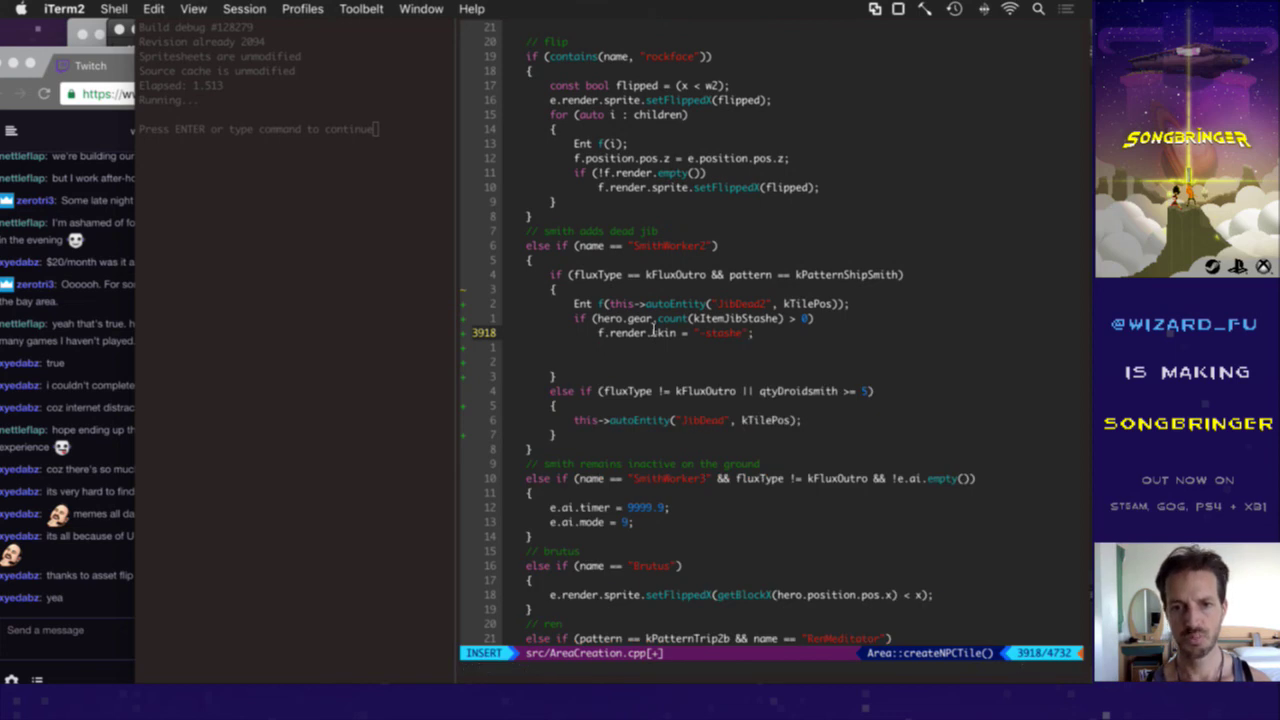
# Step: Delete the two empty lines below the f.render.skin statement and save AreaCreation.cpp
pyautogui.press('Escape')
pyautogui.press('j')
pyautogui.press('d')
pyautogui.press('d')
pyautogui.press('d')
pyautogui.press('d')
pyautogui.write(':w')
pyautogui.press('Return')
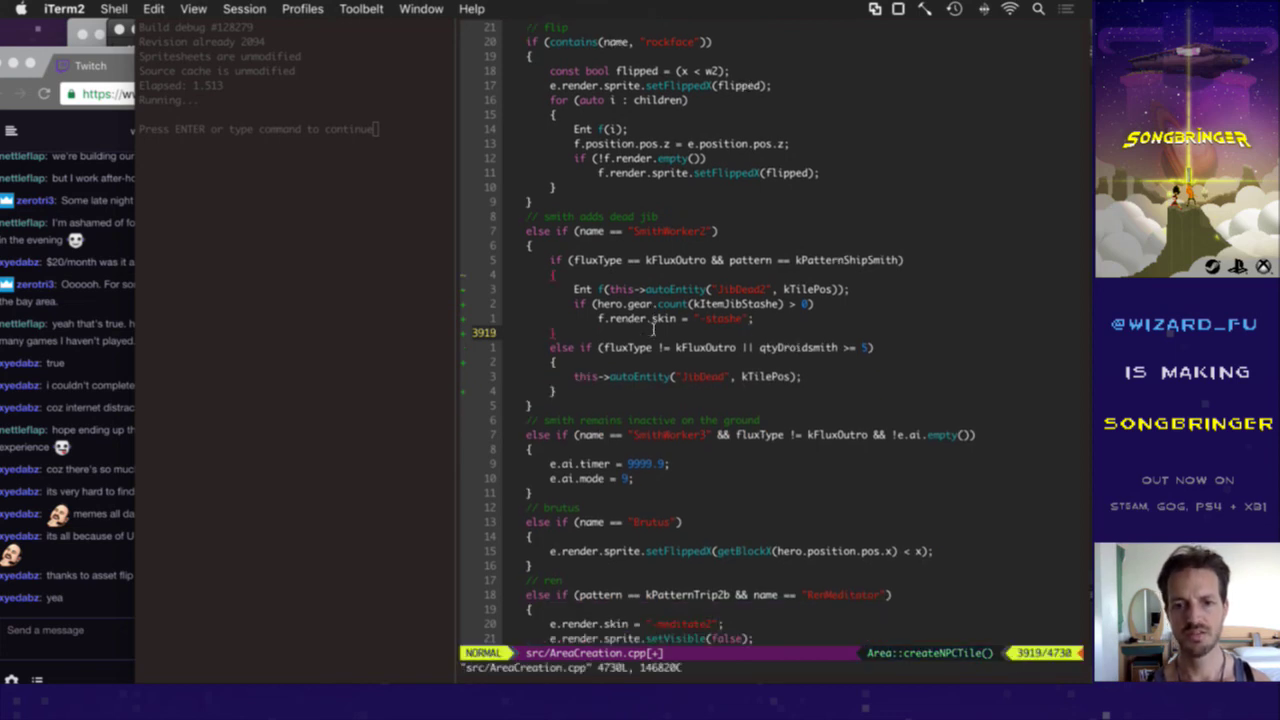
pyautogui.press('super+Tab')
pyautogui.press('super+Tab')
pyautogui.press('super+shift+Tab')
pyautogui.press('super+shift+Tab')
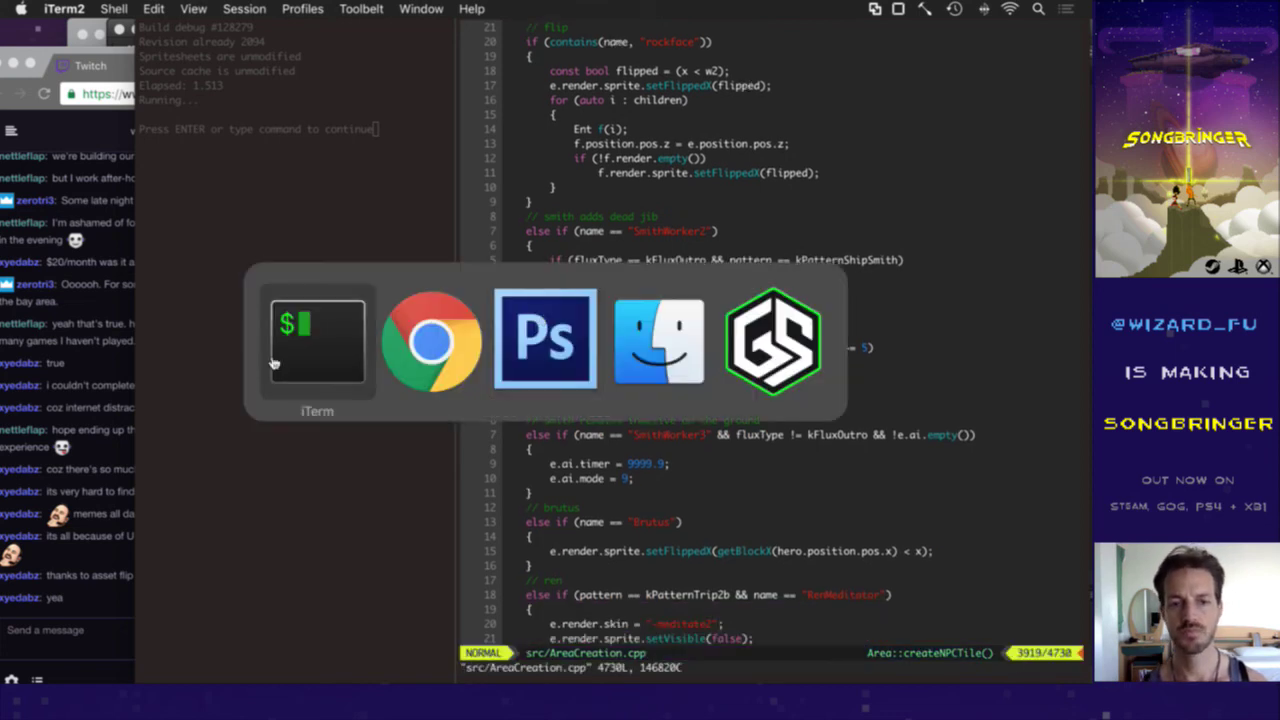
# Step: Open raw/sprites/Backgrounds/JibOff.psd in Photoshop from the editor's command line, examine the artwork, and close the file
pyautogui.write(':noh')
pyautogui.press('Return')
pyautogui.write(':!ope')
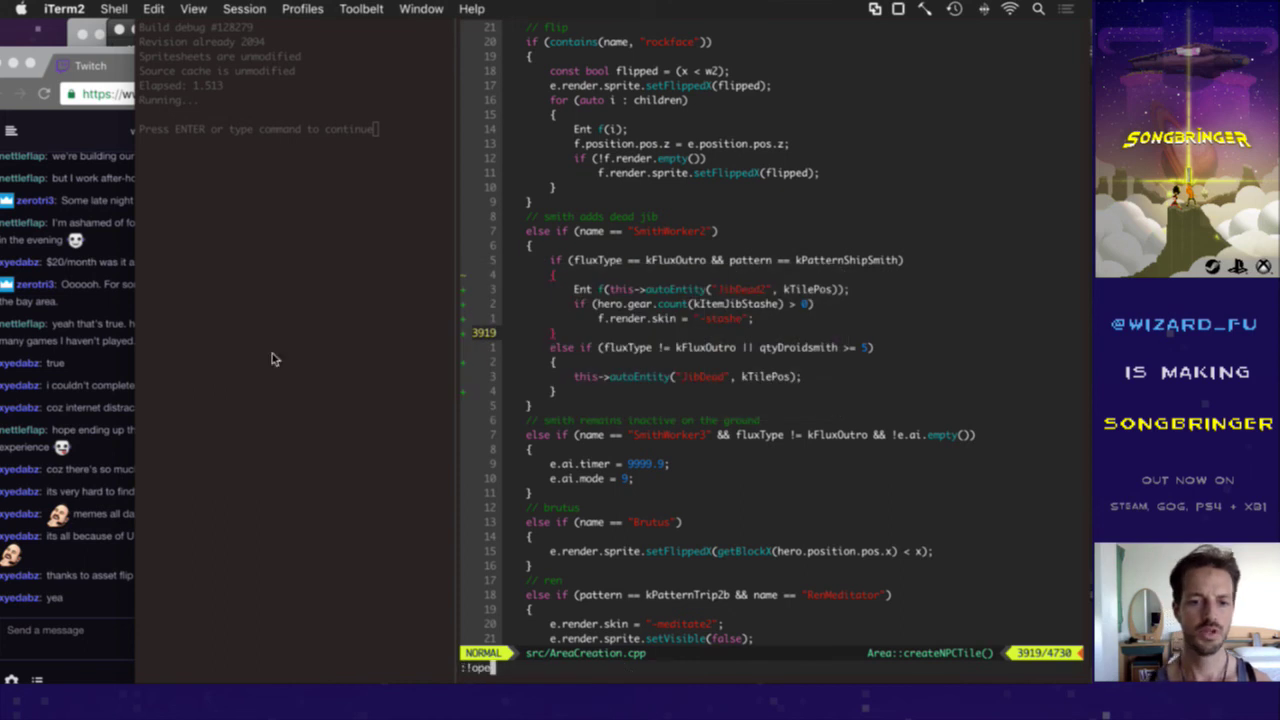
pyautogui.write('n raw/sprites/Backgrounds/')
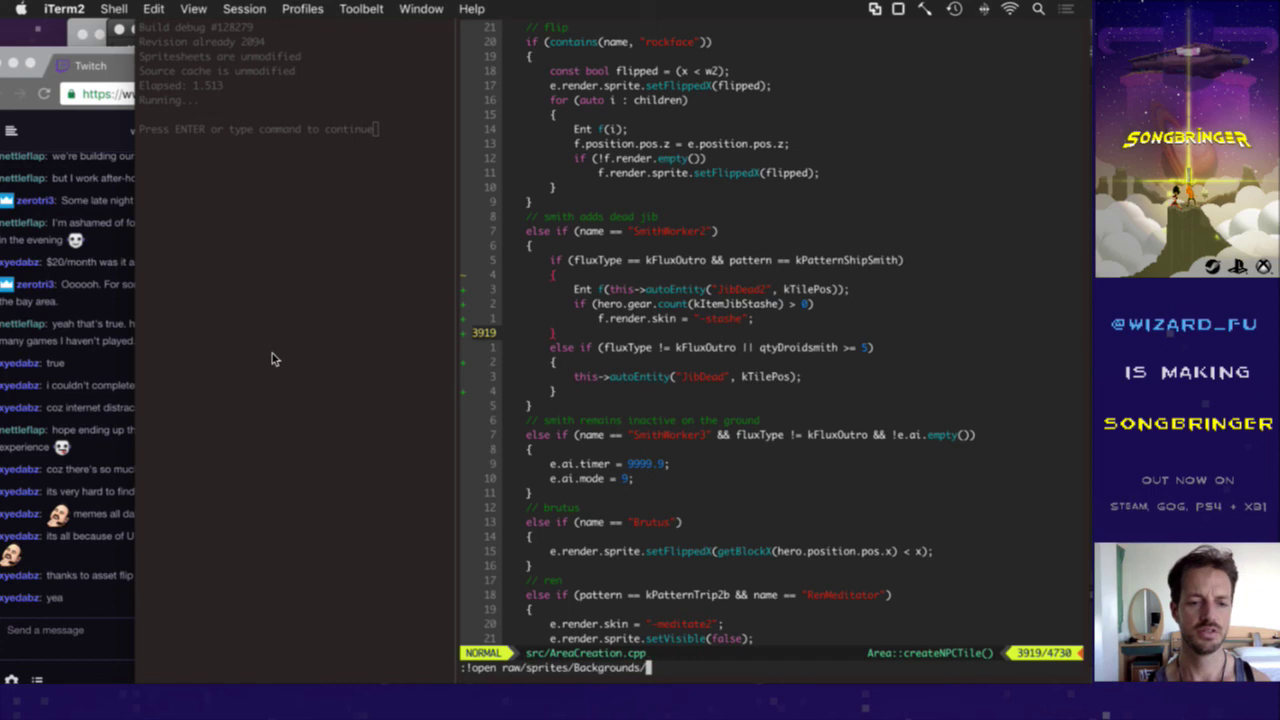
pyautogui.write('Jib')
pyautogui.press('Tab')
pyautogui.press('Tab')
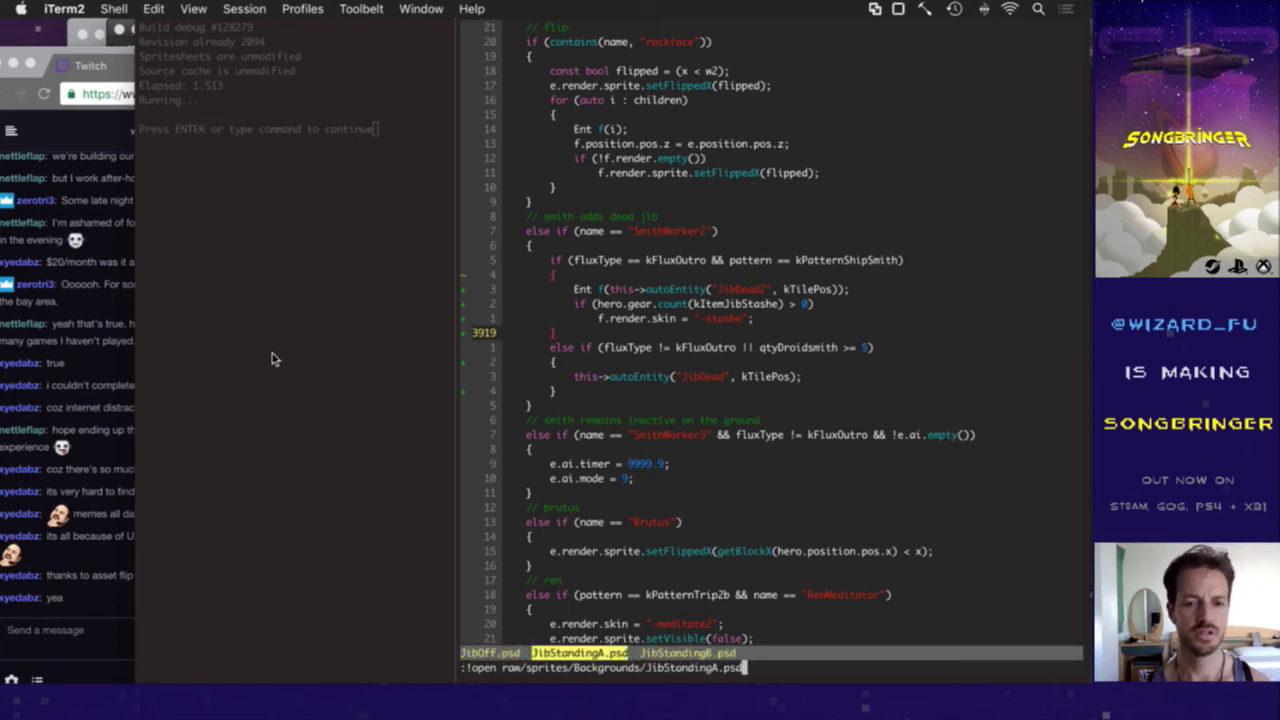
pyautogui.hotkey('shift', 'Tab')
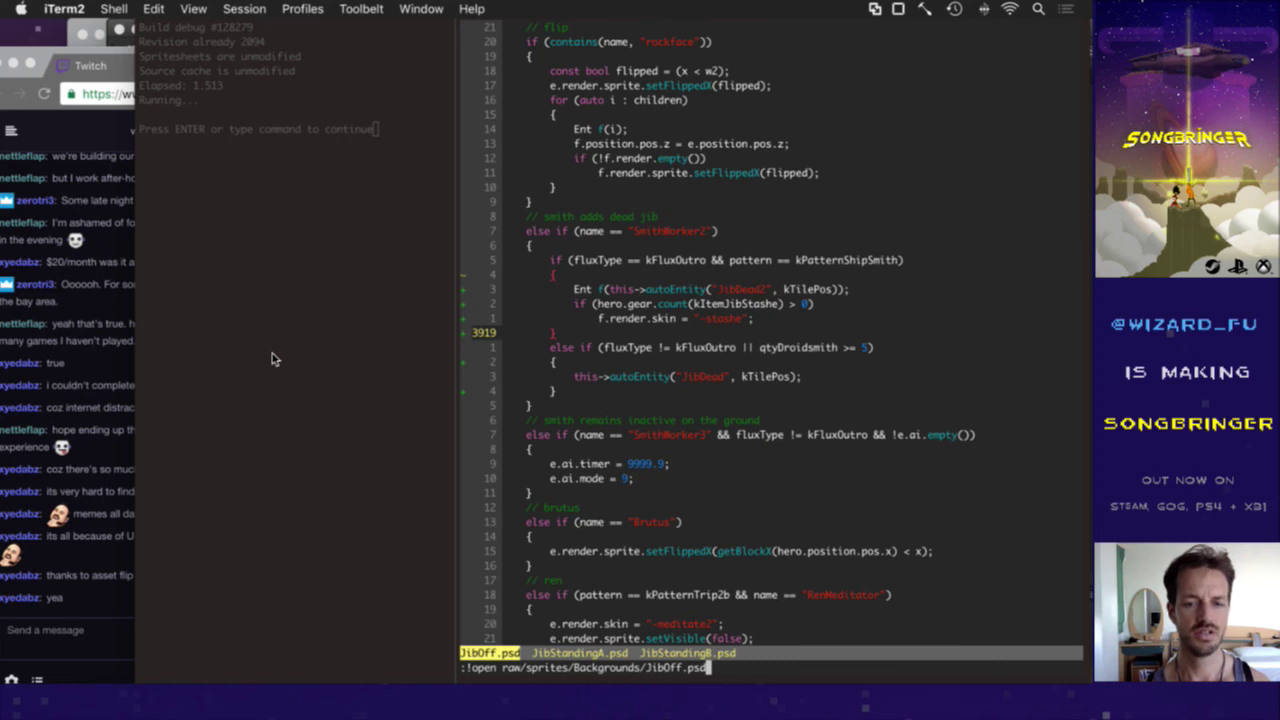
pyautogui.press('Return')
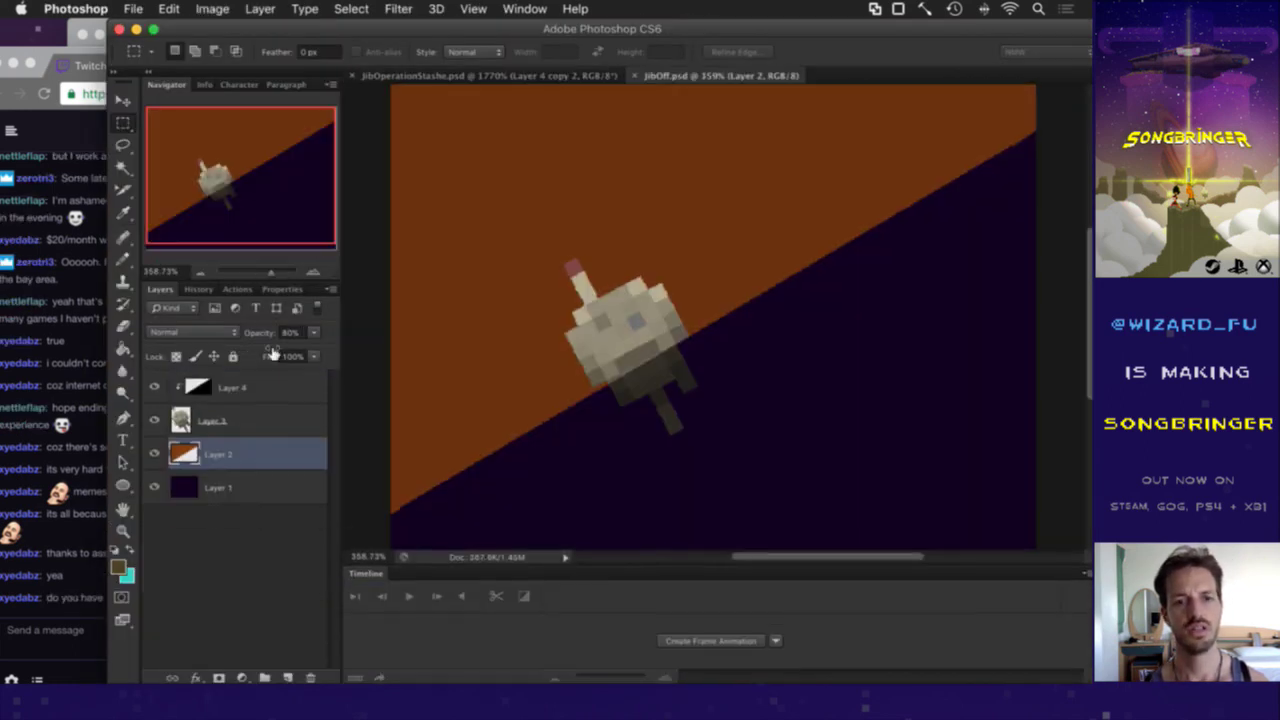
pyautogui.press('super+w')
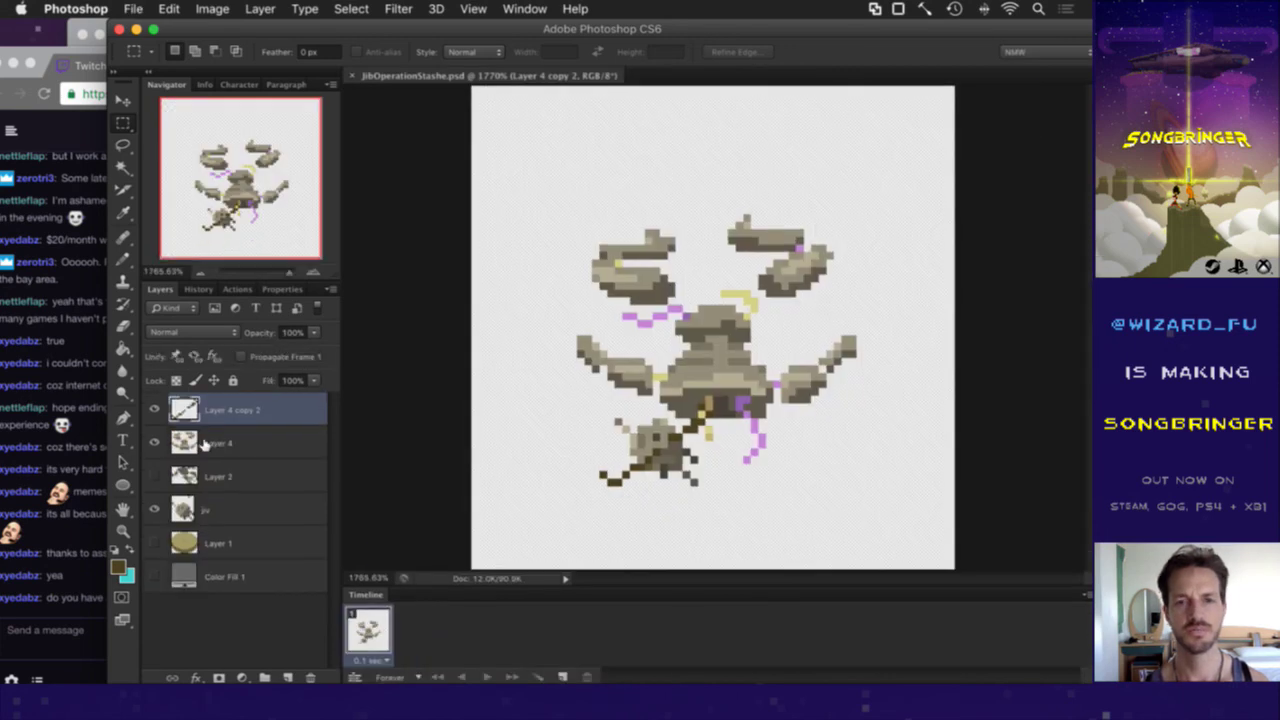
# Step: Read the new Twitch chat messages in Chrome and return to Photoshop
pyautogui.click(49, 572)
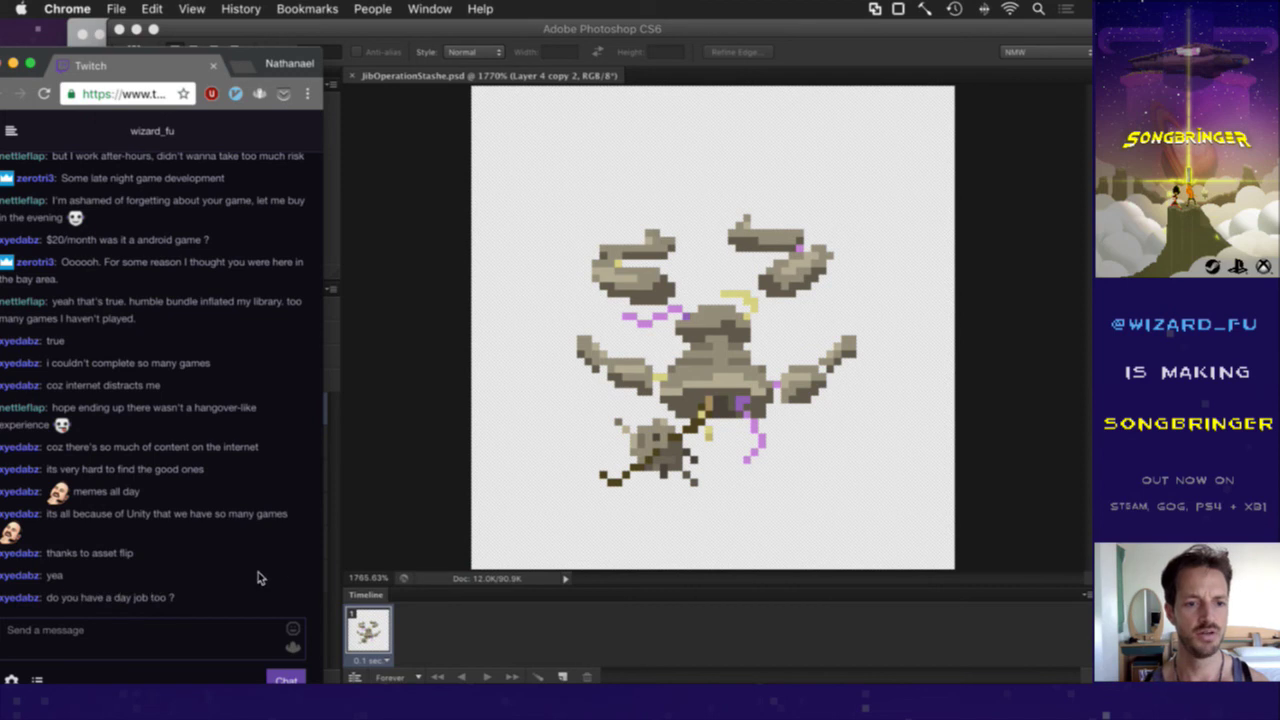
pyautogui.click(433, 447)
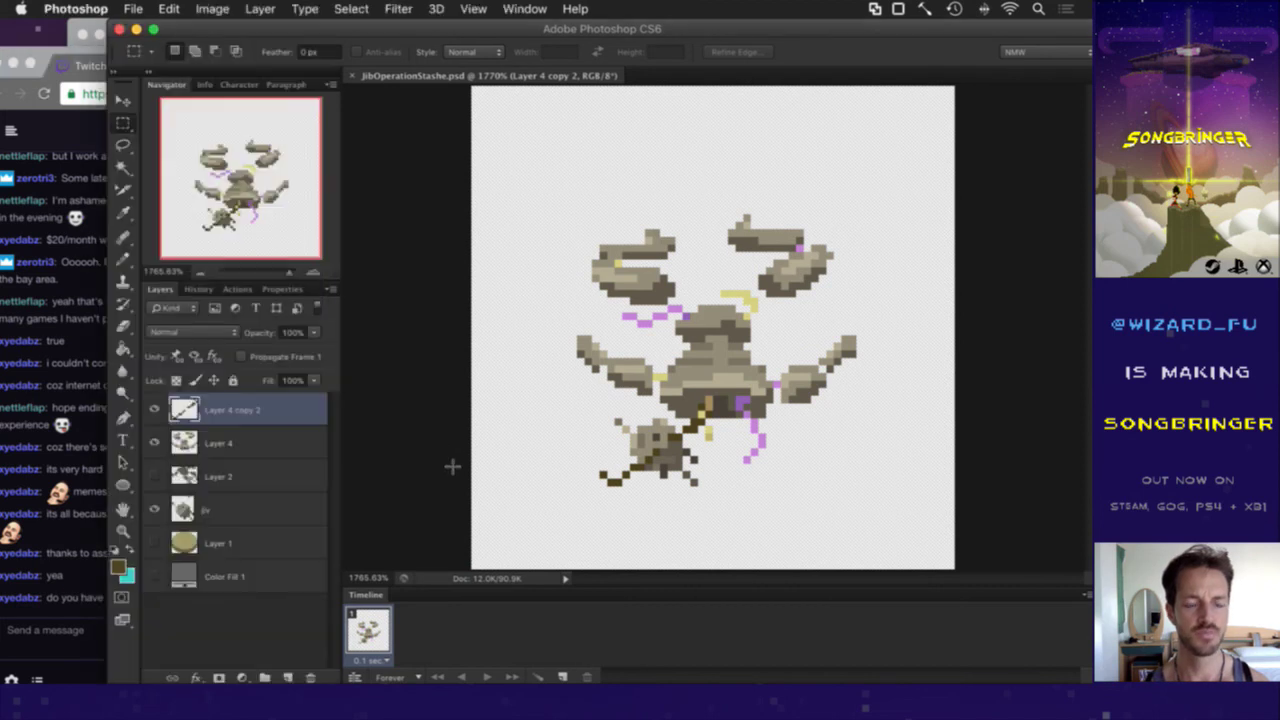
pyautogui.click(72, 598)
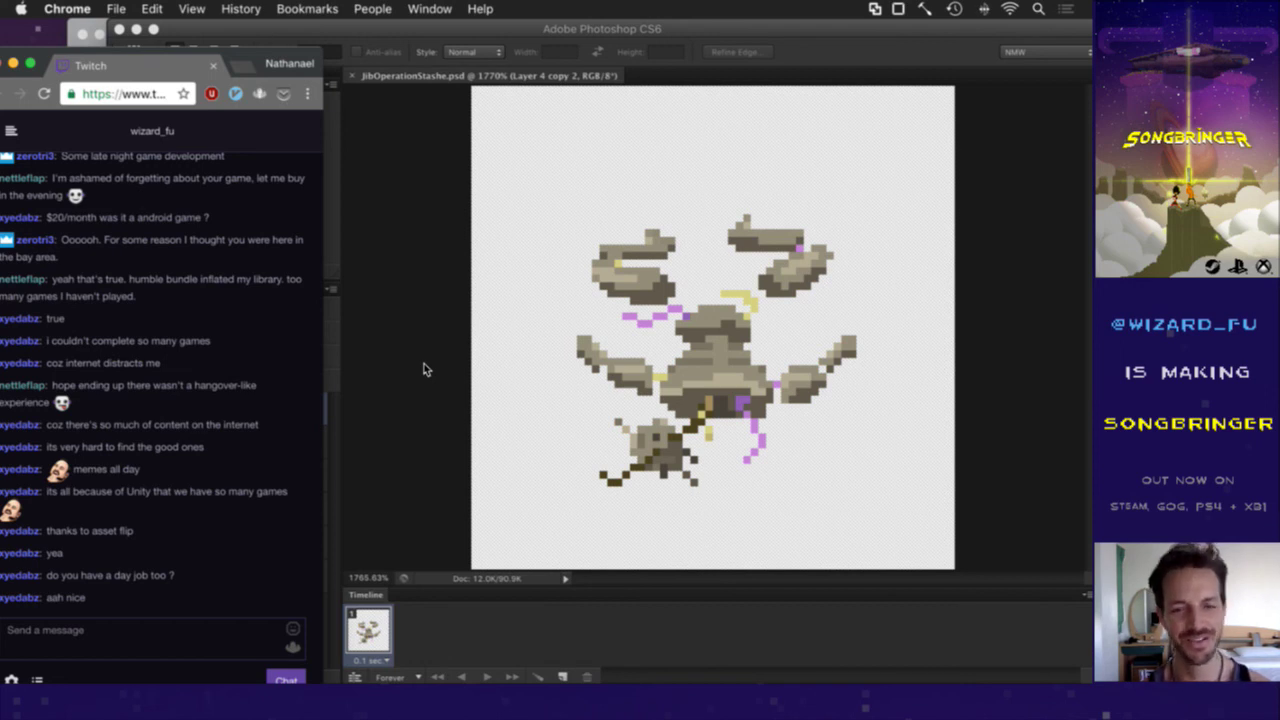
pyautogui.click(448, 370)
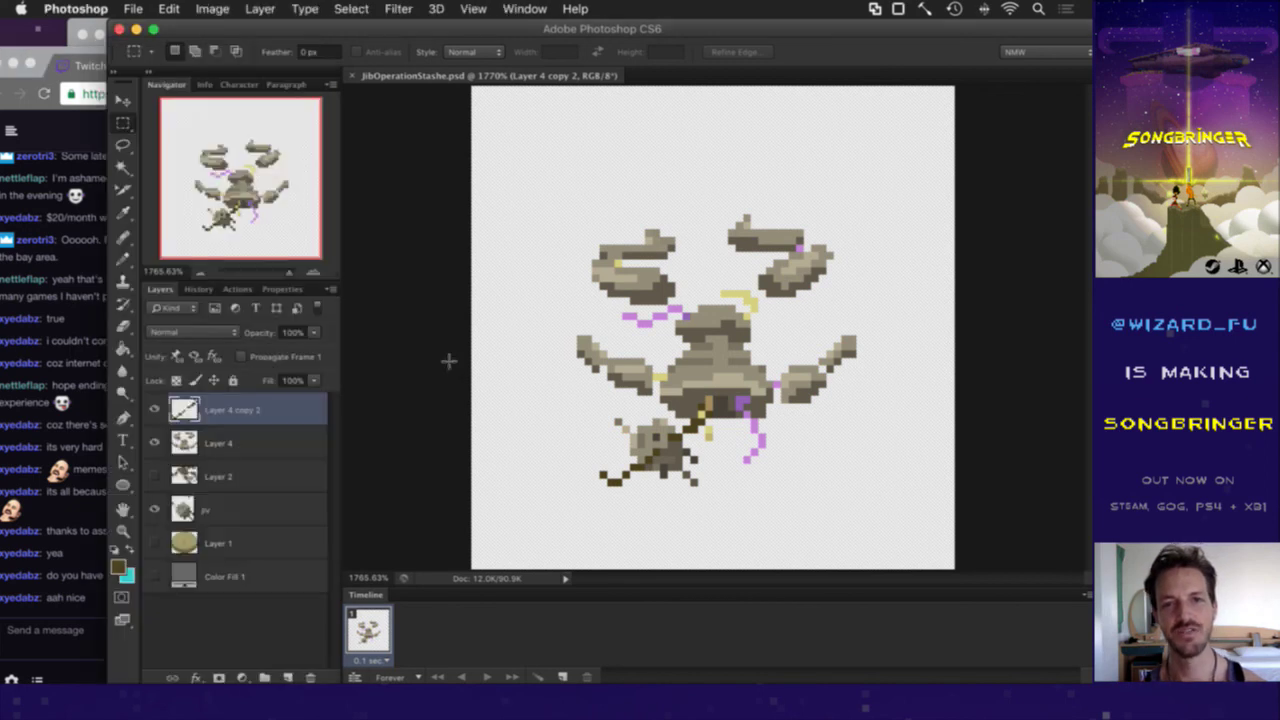
pyautogui.press('super+Tab')
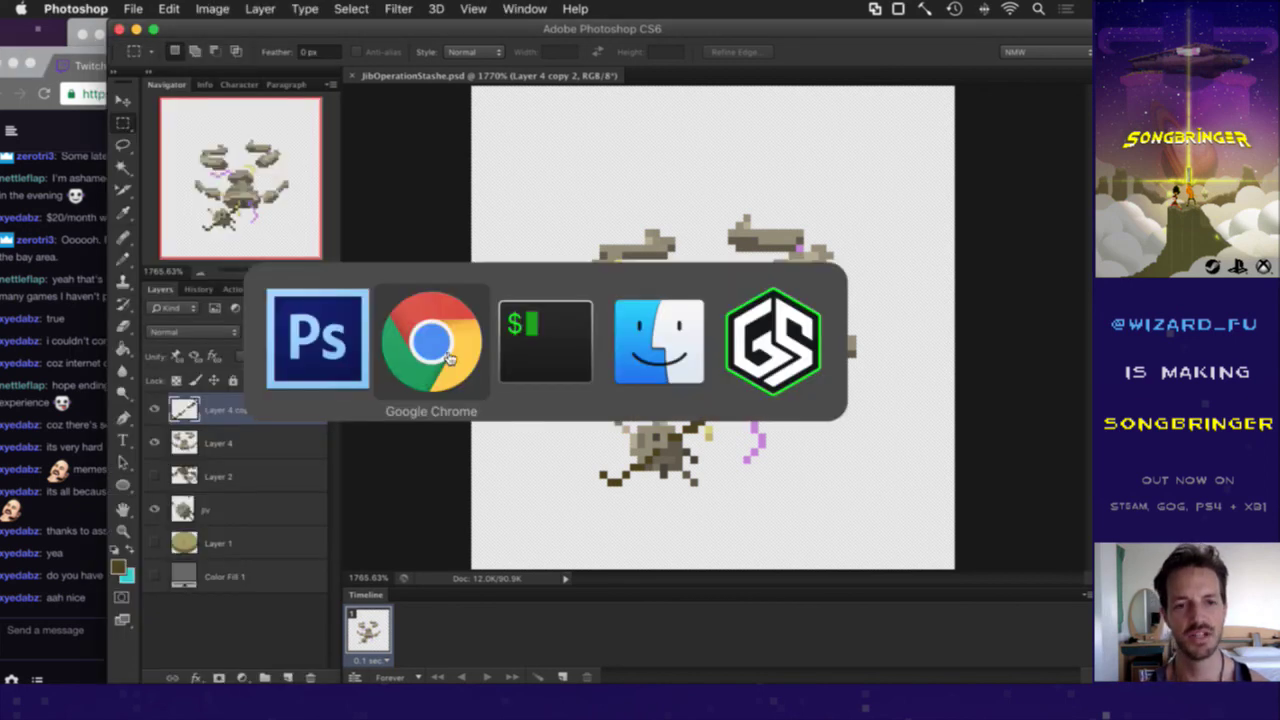
pyautogui.click(519, 368)
pyautogui.press('Return')
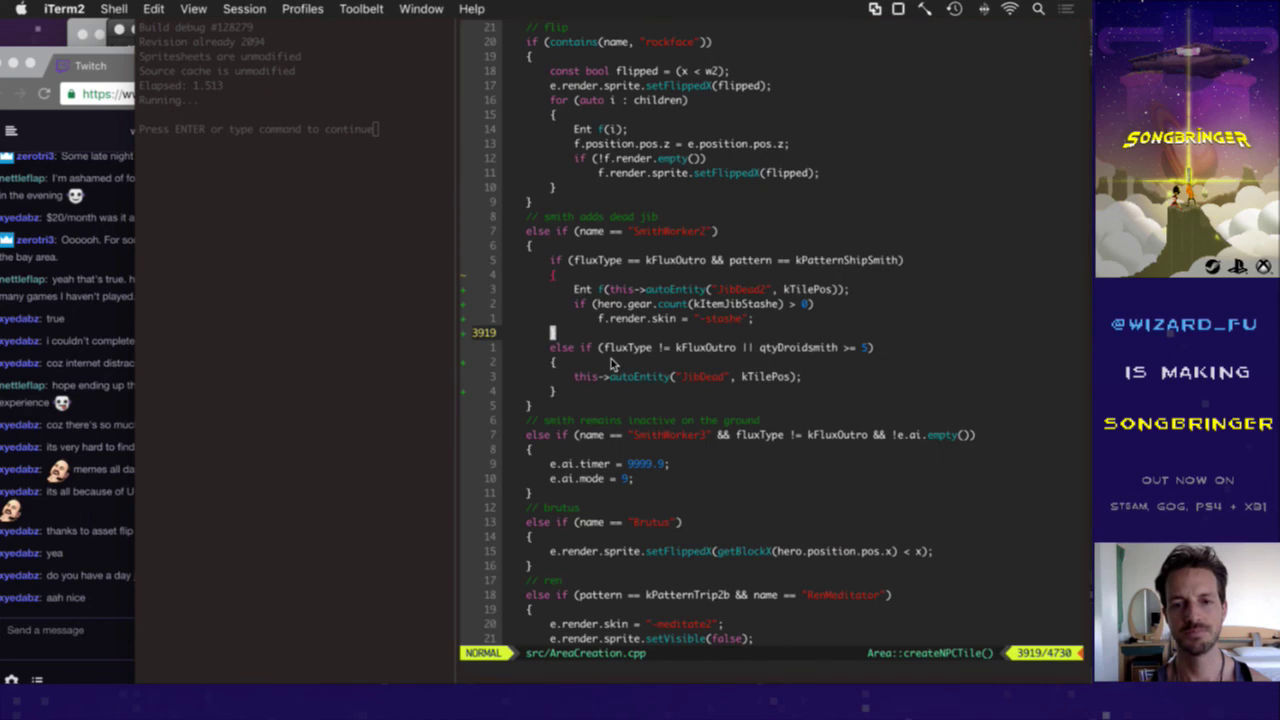
pyautogui.press('super+Tab')
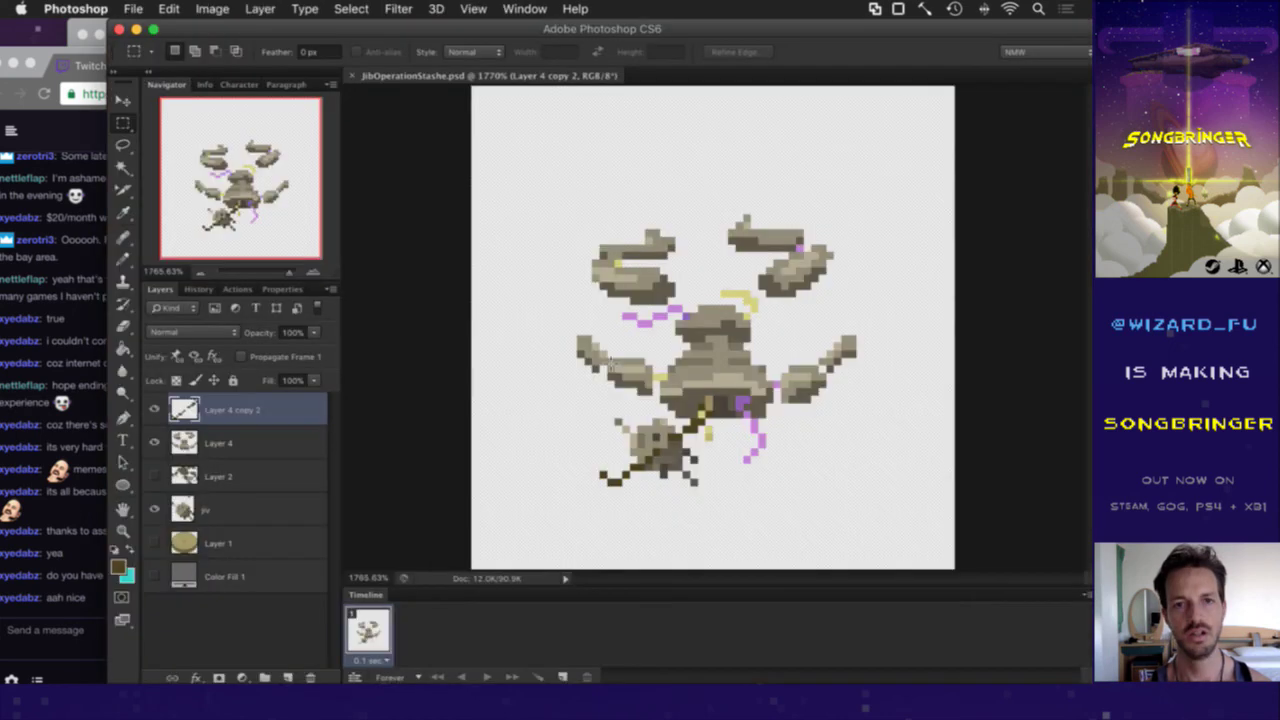
pyautogui.press('super+Tab')
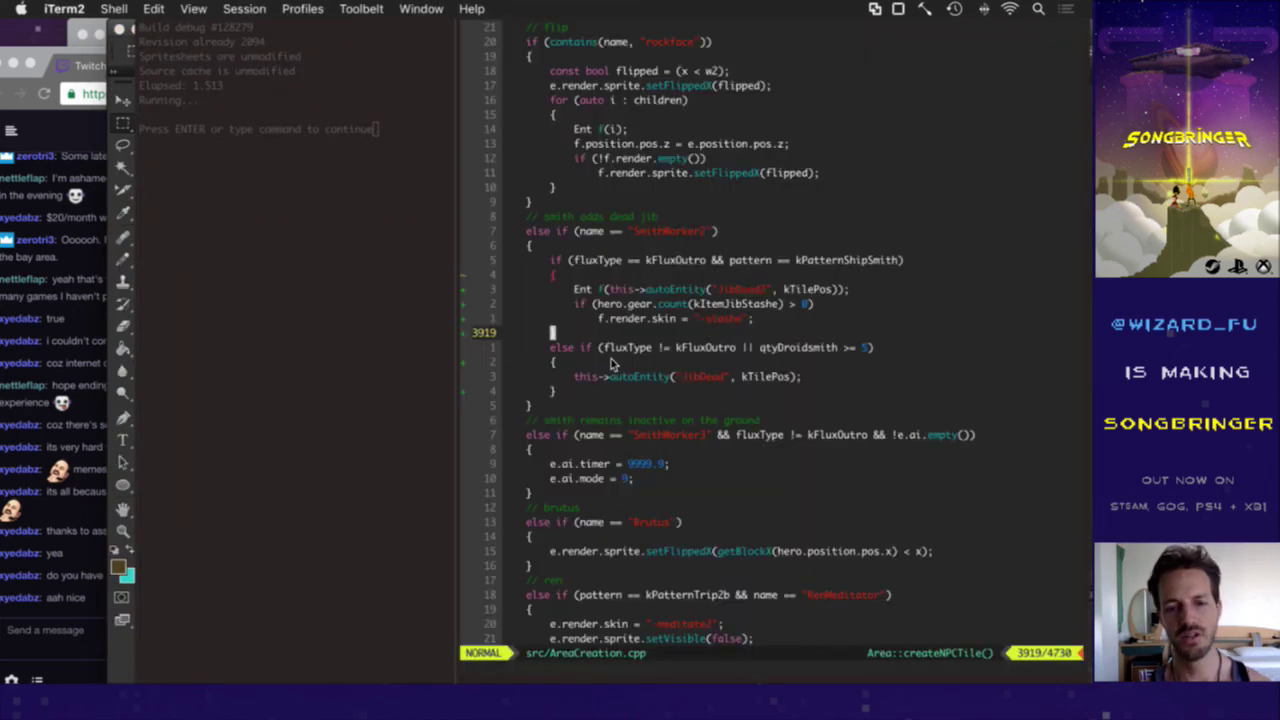
# Step: Switch to Finder, open a new window and go to the Backgrounds folder inside raw/sprites
pyautogui.press('super+Tab')
pyautogui.press('super+Tab')
pyautogui.press('super+Tab')
pyautogui.press('super+Tab')
pyautogui.press('super+Tab')
pyautogui.press('super+n')
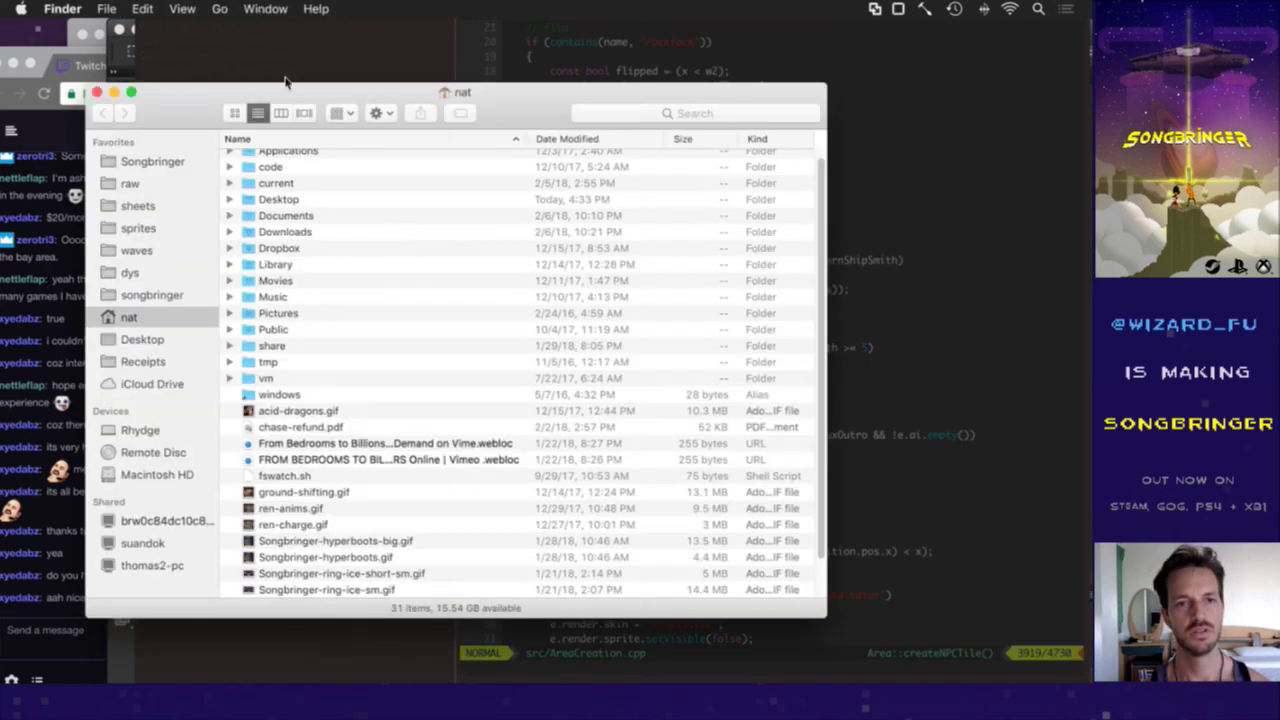
pyautogui.moveTo(503, 108); pyautogui.dragTo(581, 92)
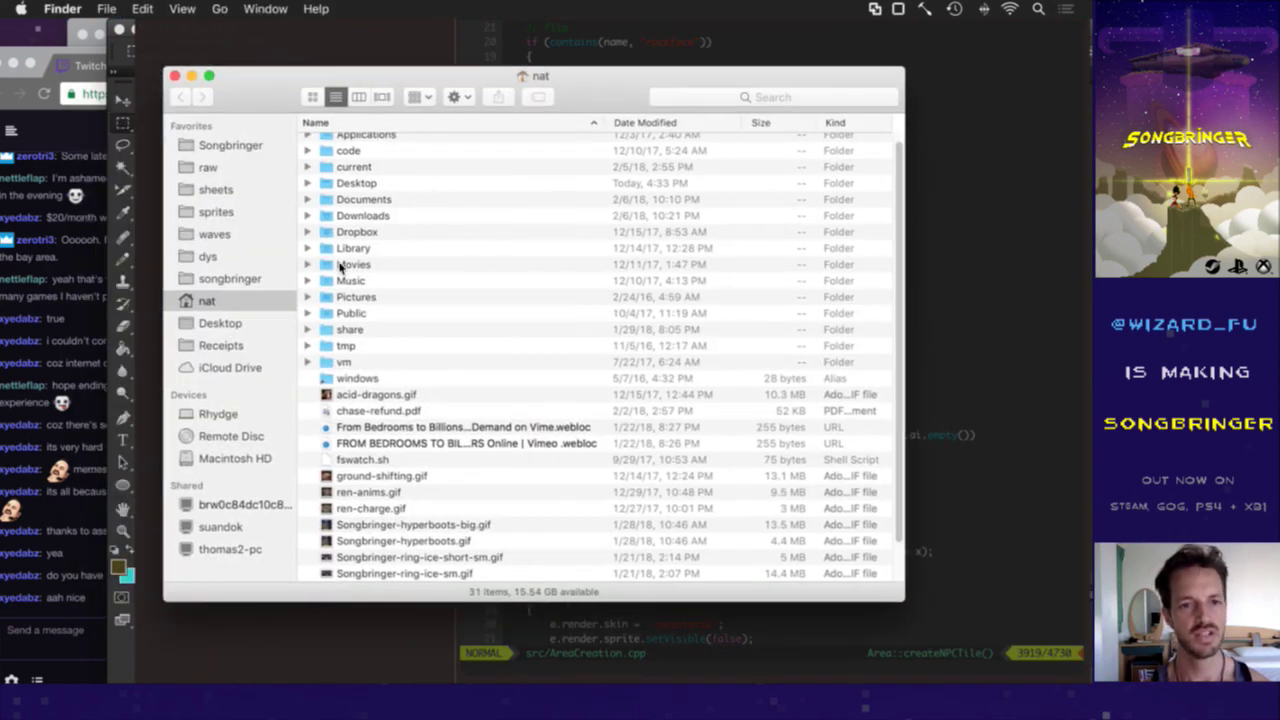
pyautogui.scroll(1, 340, 264)
pyautogui.click(218, 170)
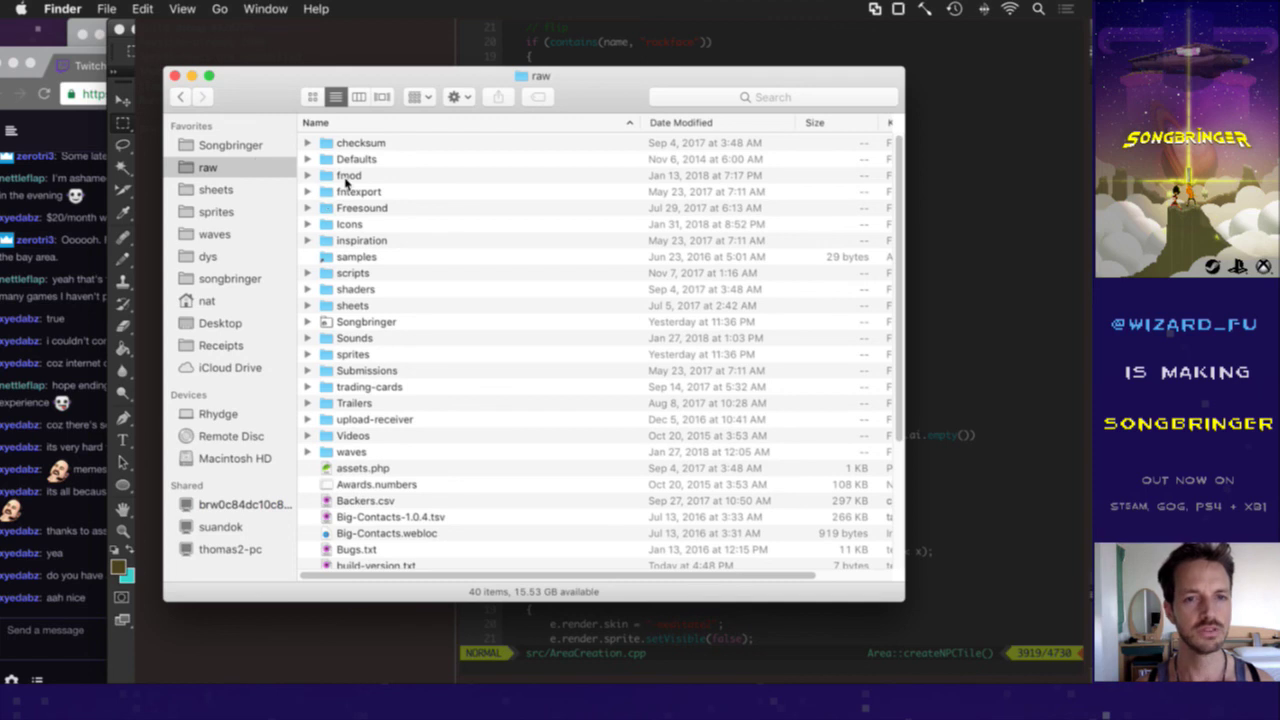
pyautogui.click(263, 211)
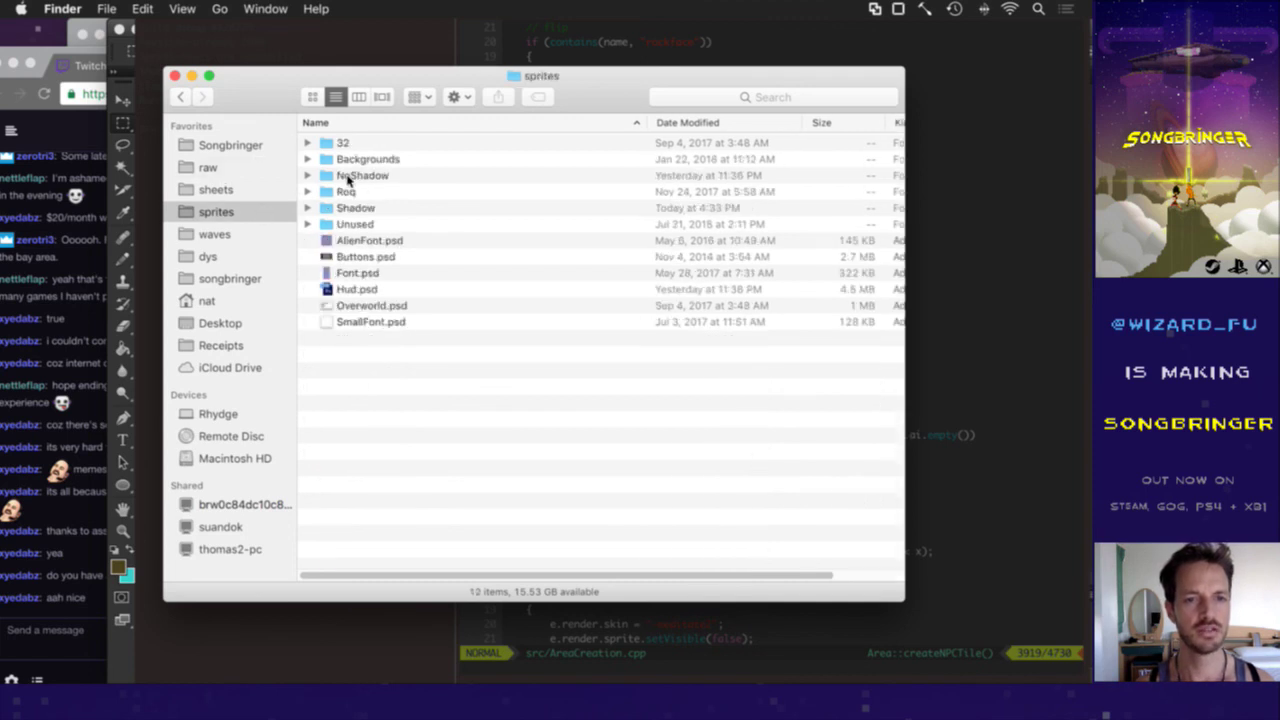
pyautogui.doubleClick(362, 162)
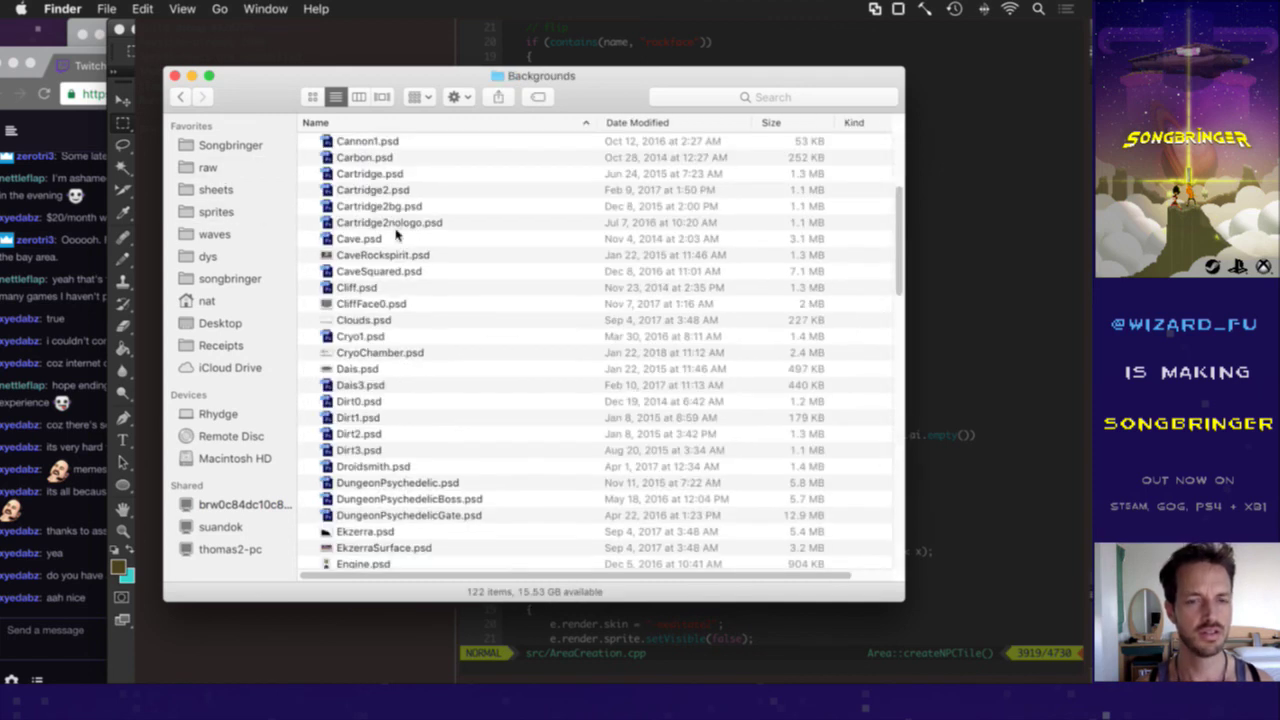
# Step: Find SceneJib.psd in the Backgrounds folder and open it in Photoshop, fitted to the window
pyautogui.scroll(-15, 396, 233)
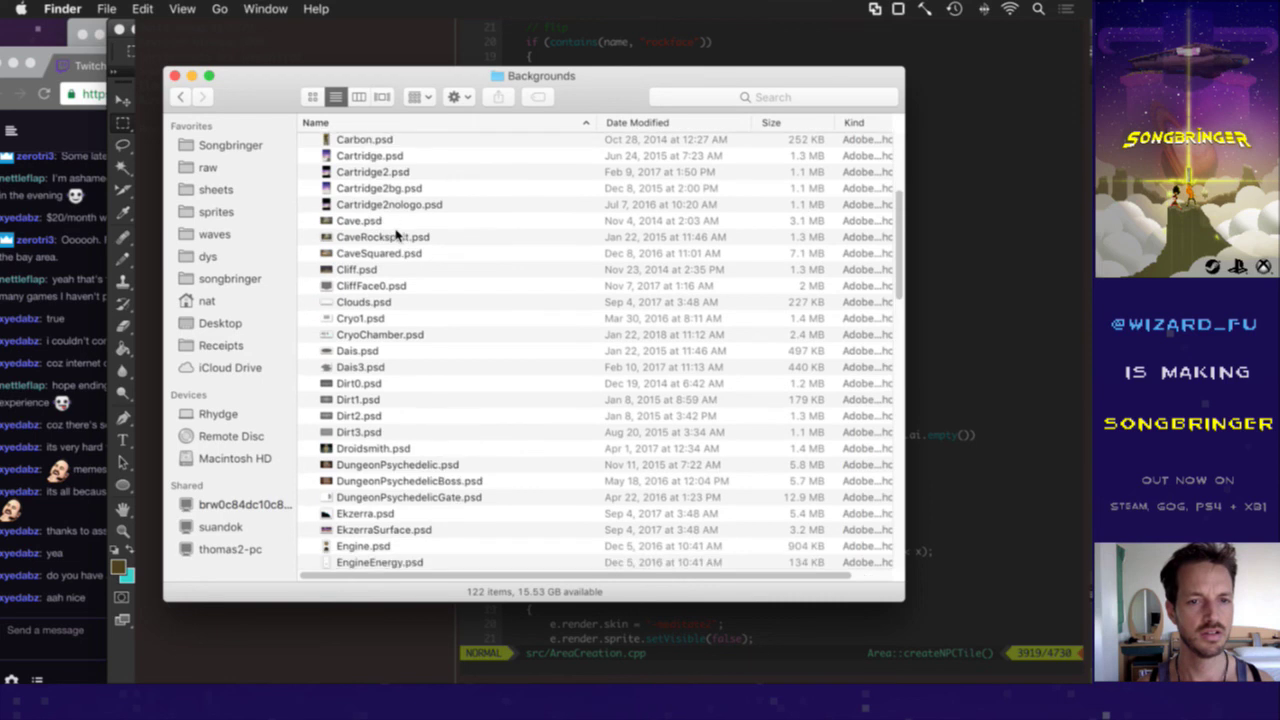
pyautogui.hscroll(1, 396, 233)
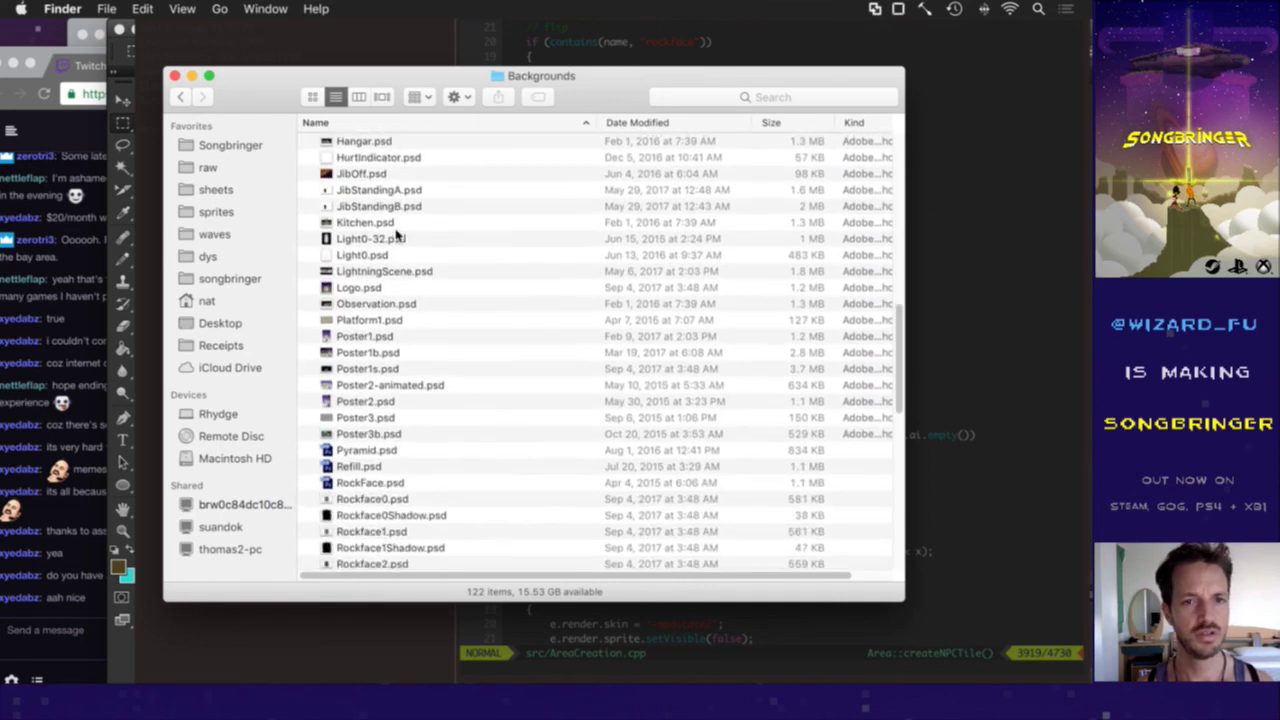
pyautogui.hscroll(-1, 396, 233)
pyautogui.scroll(-10, 396, 233)
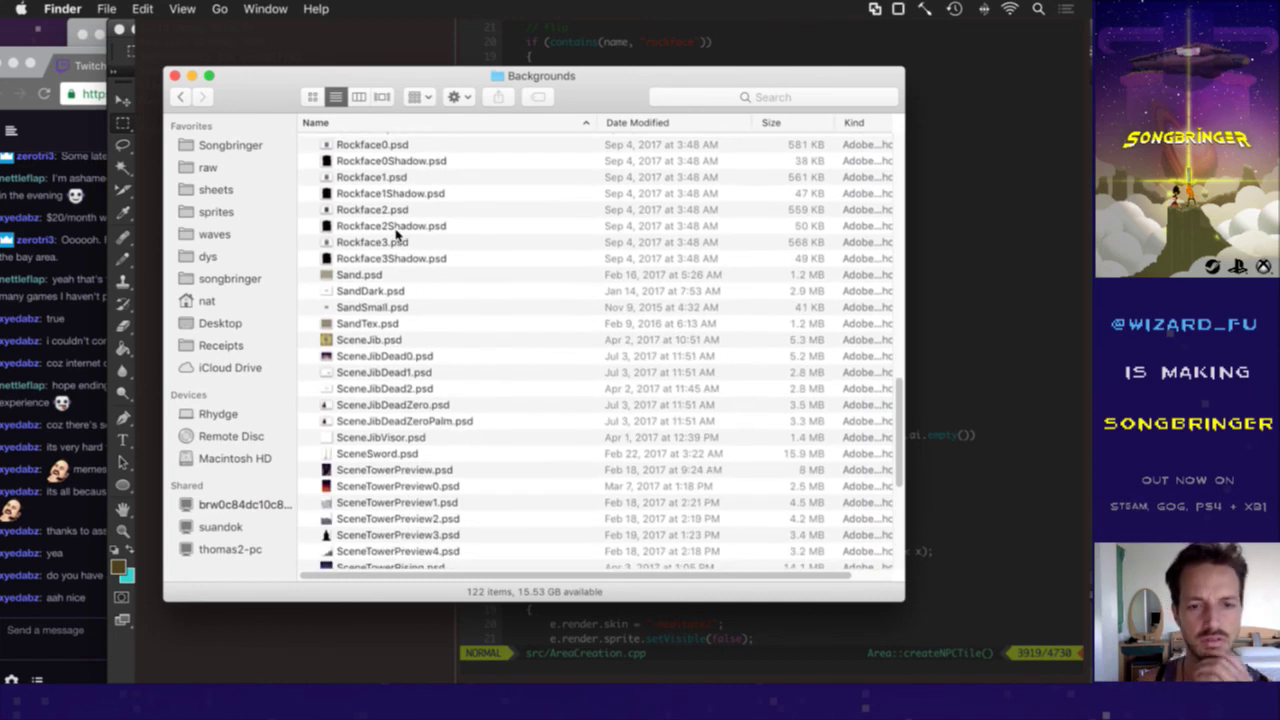
pyautogui.click(392, 358)
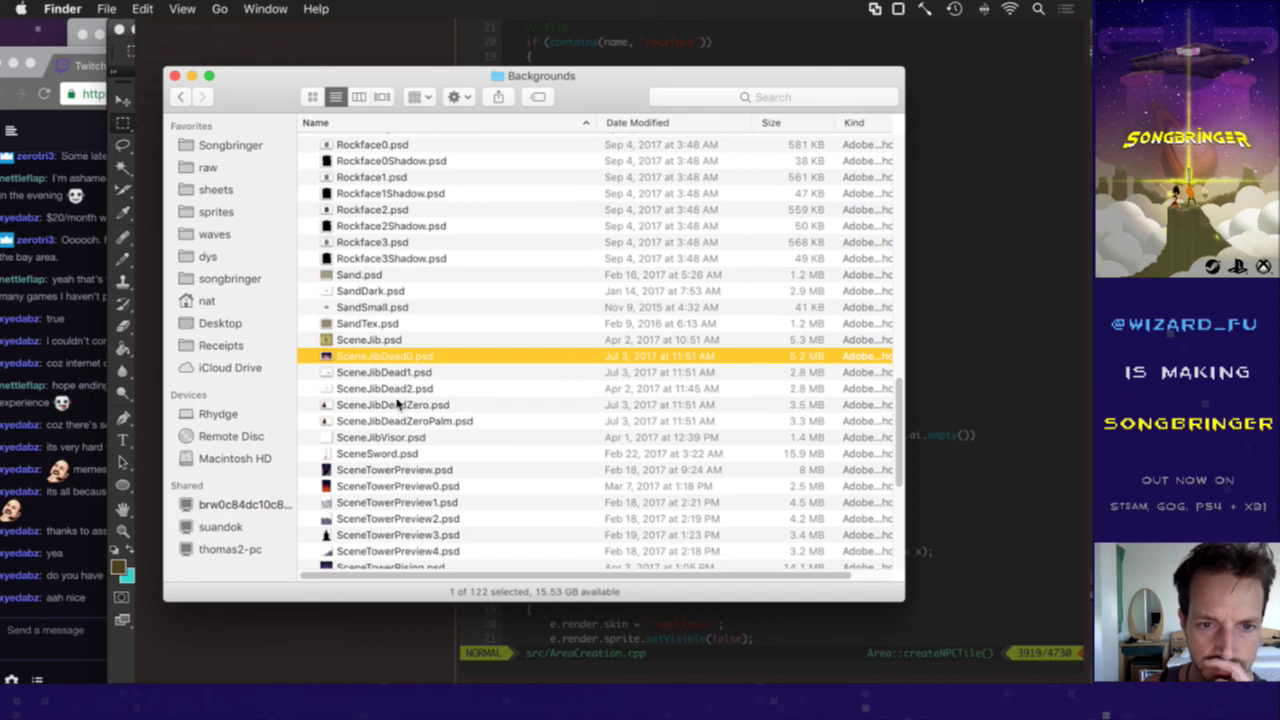
pyautogui.doubleClick(375, 340)
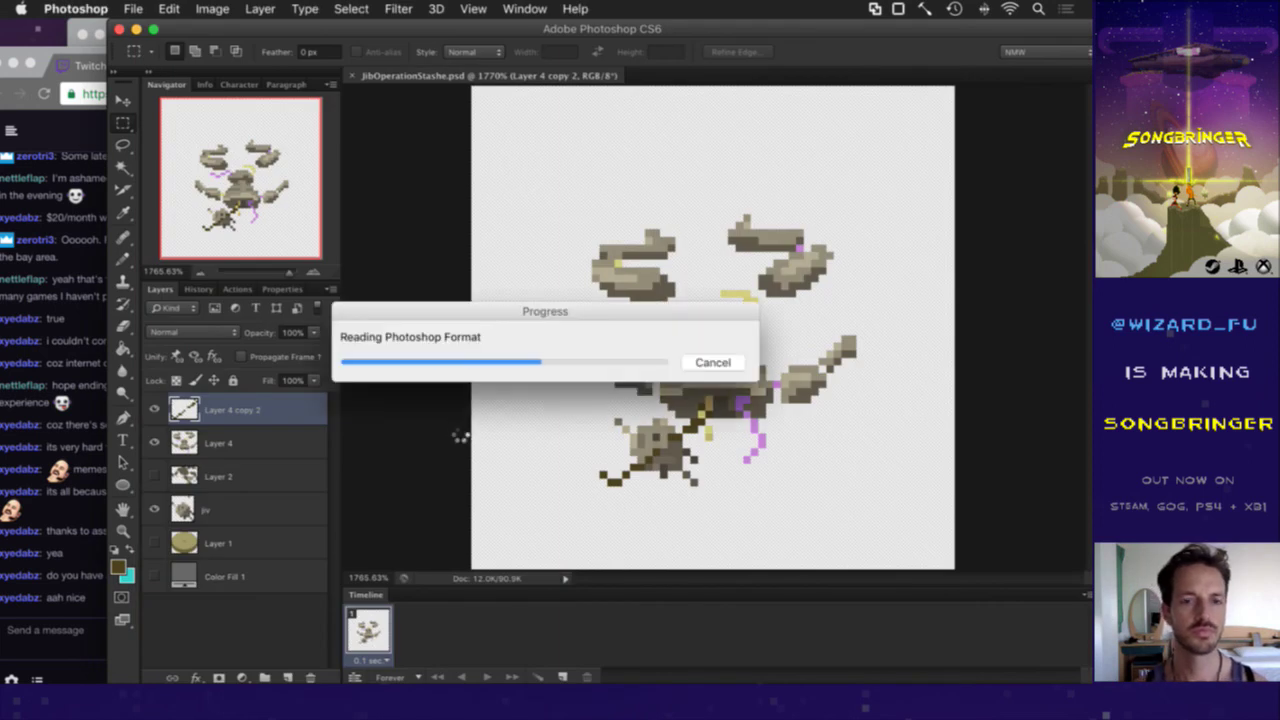
pyautogui.press('super+0')
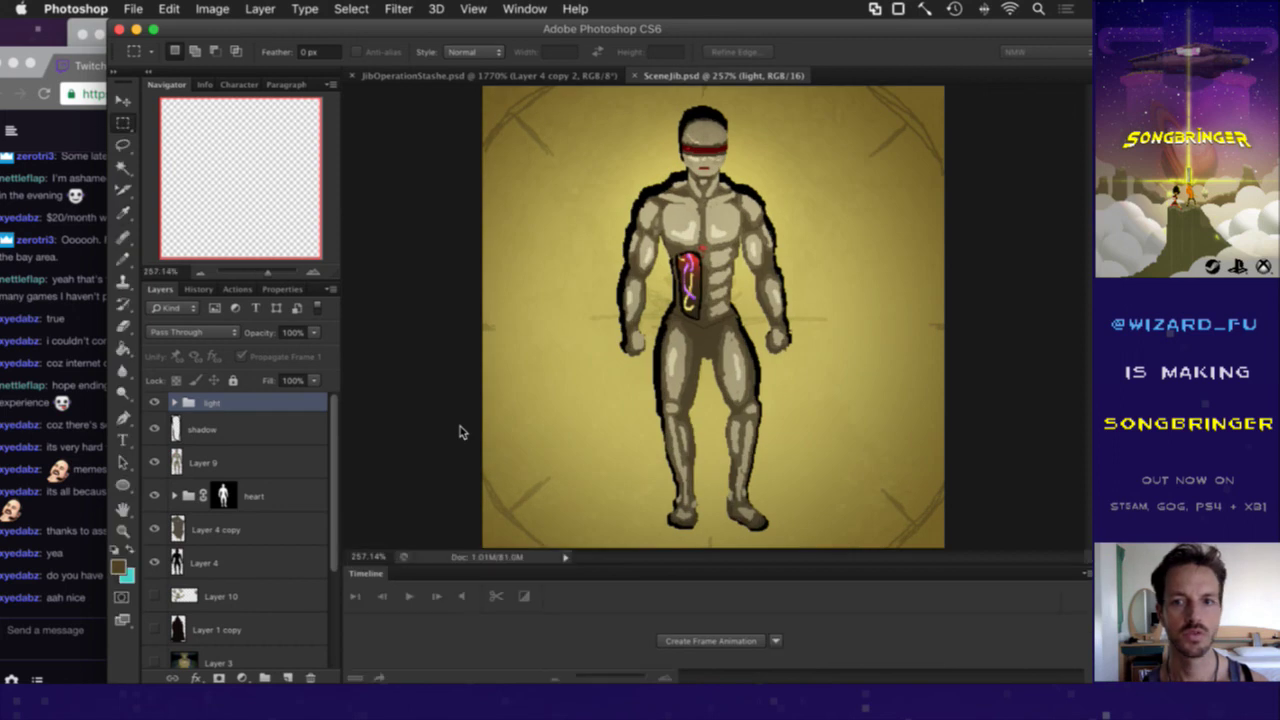
pyautogui.scroll(-1, 243, 509)
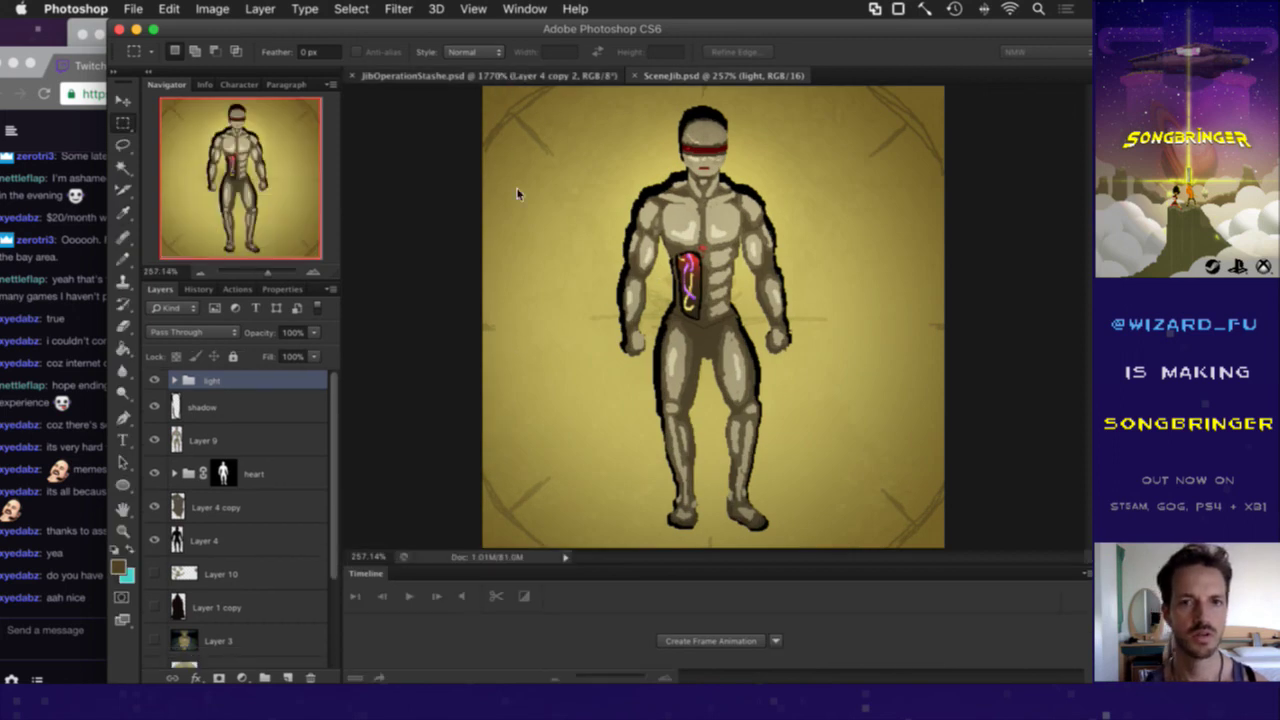
# Step: Sample the moustache's dark brown in JibOperationStashe.psd with the Eyedropper
pyautogui.hotkey('ctrl', 'Tab')
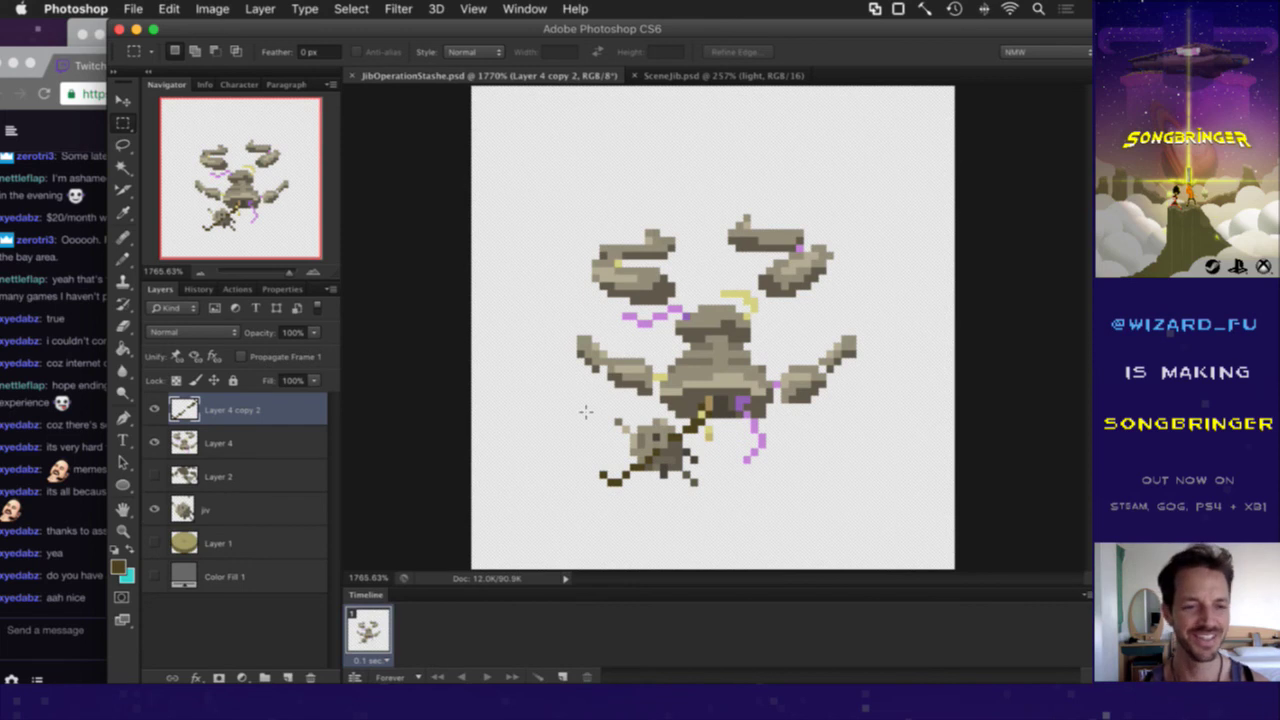
pyautogui.press('i')
pyautogui.click(640, 478)
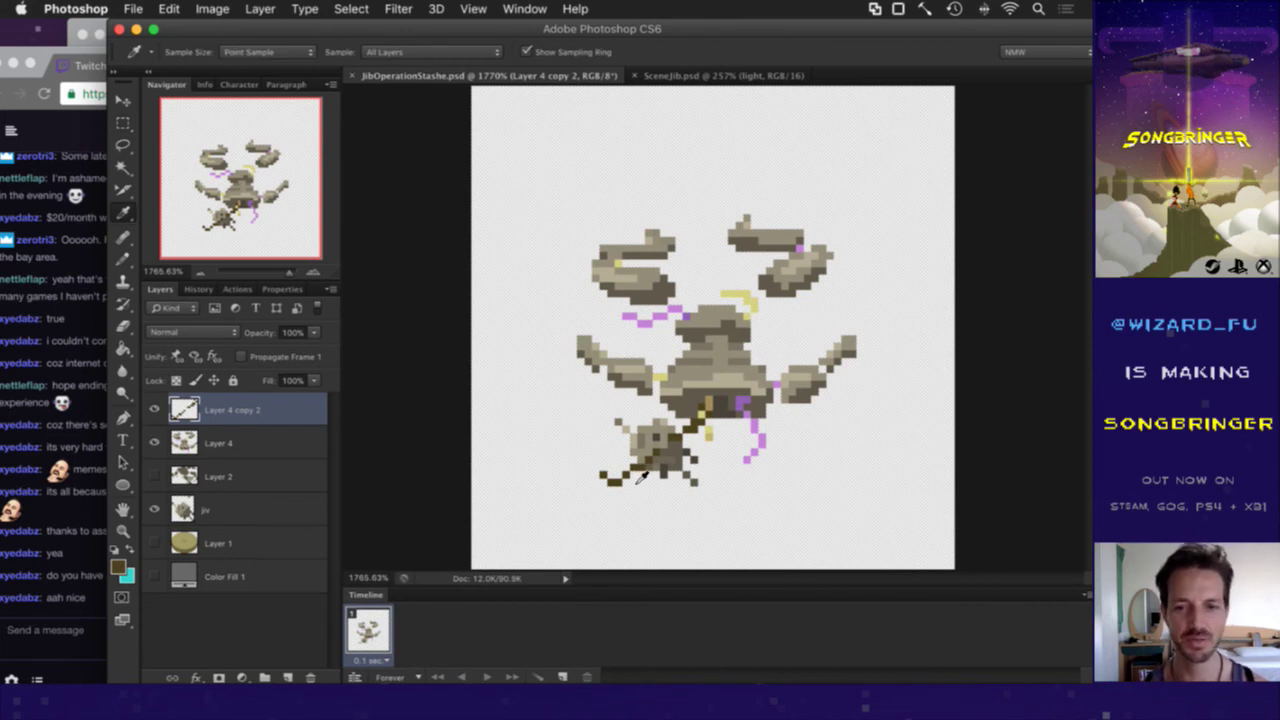
# Step: Create a new empty layer directly above the shadow layer in SceneJib.psd
pyautogui.click(670, 78)
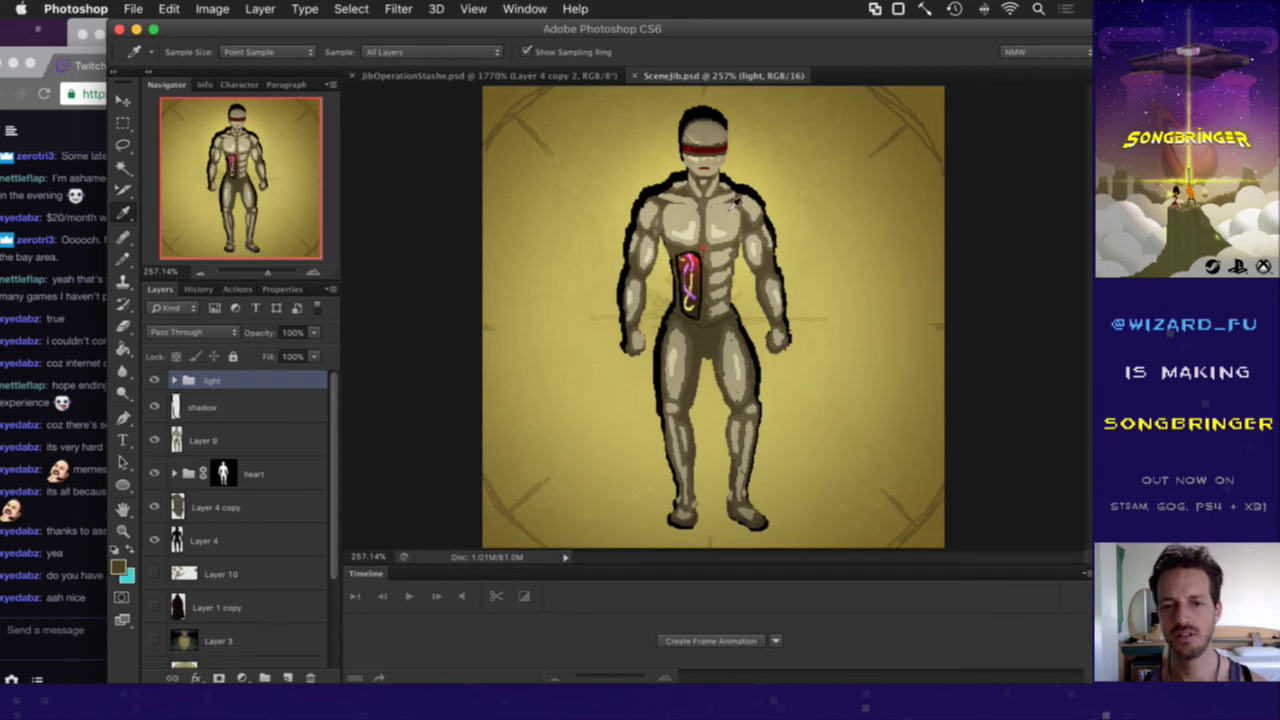
pyautogui.press('F2')
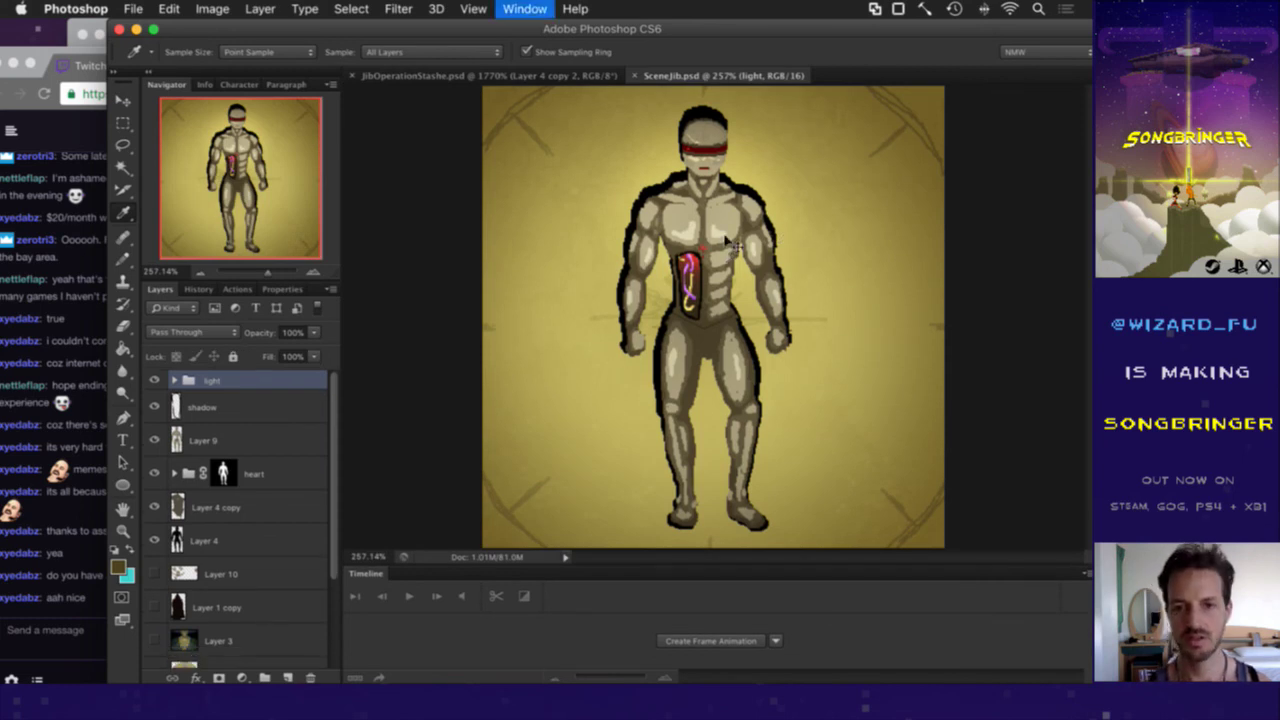
pyautogui.scroll(5, 718, 333)
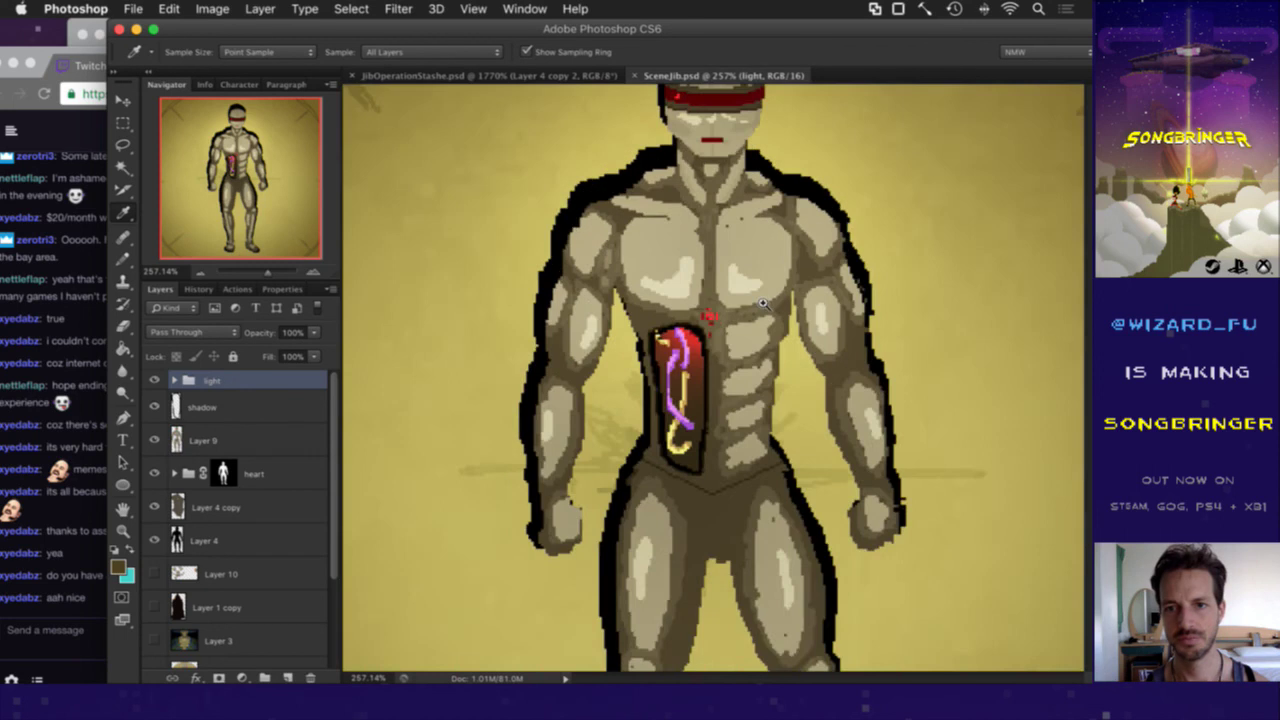
pyautogui.moveTo(745, 216); pyautogui.dragTo(762, 440)
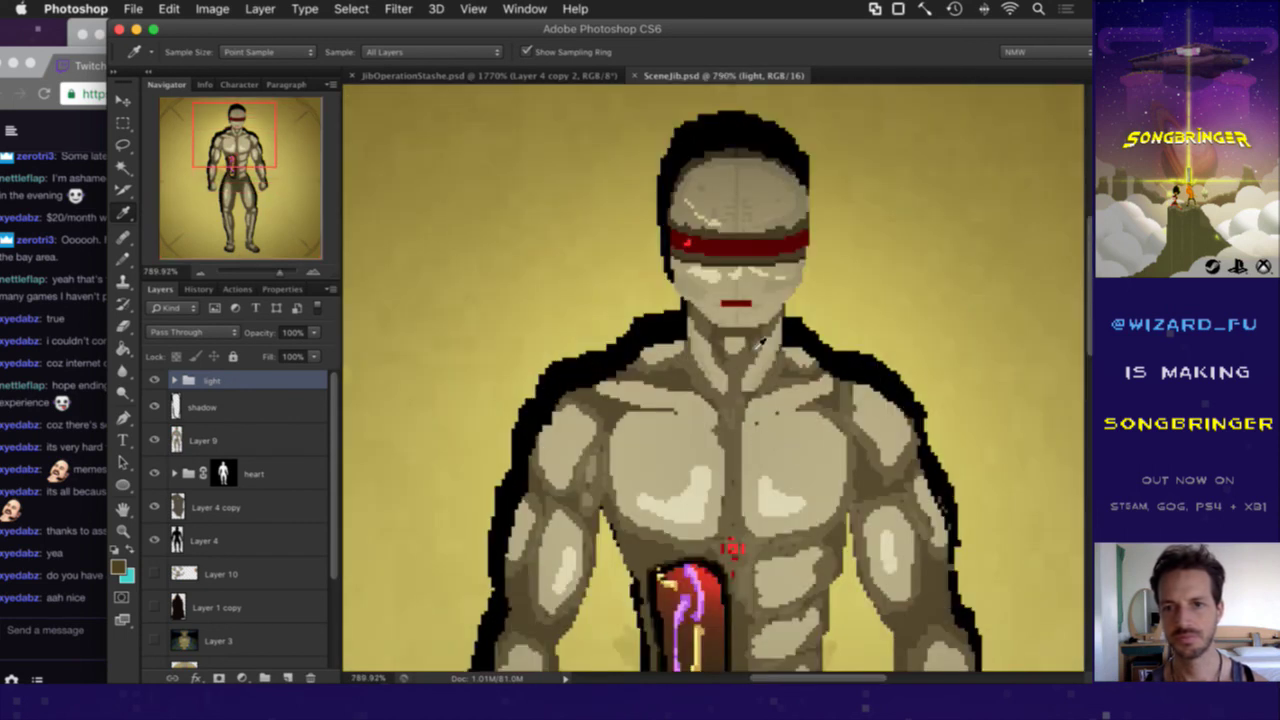
pyautogui.scroll(2, 785, 320)
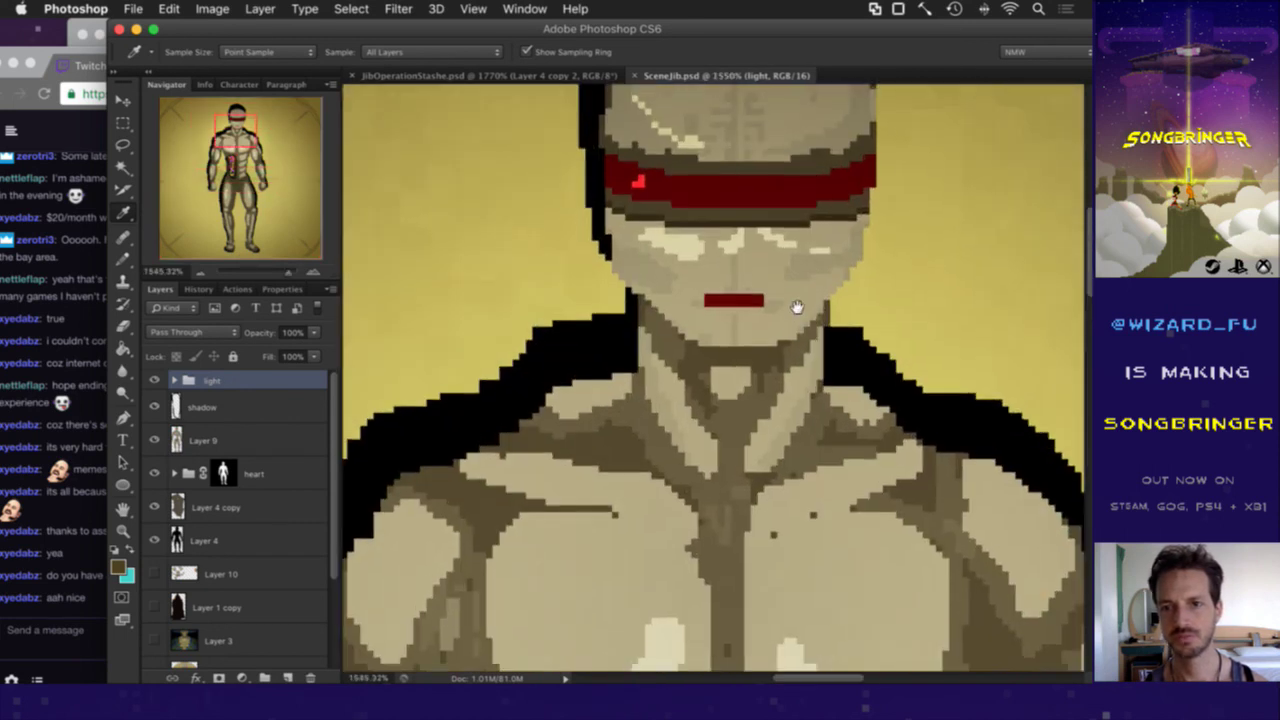
pyautogui.scroll(2, 795, 303)
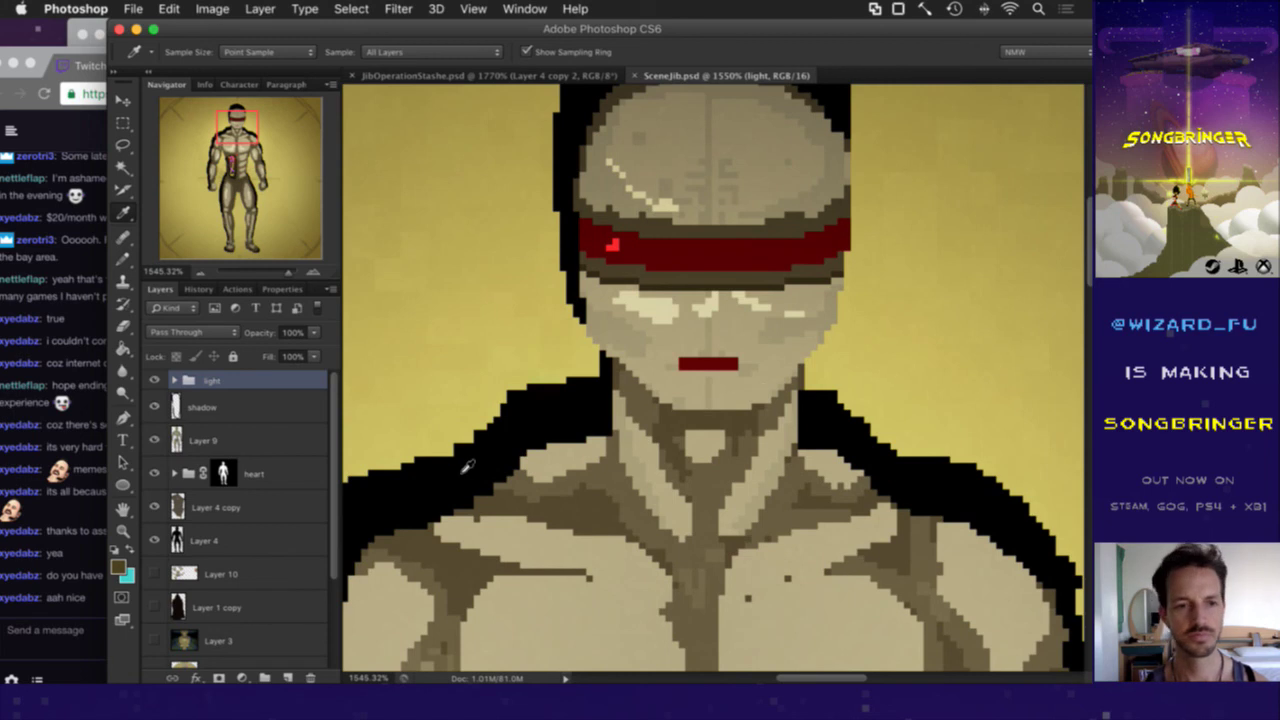
pyautogui.click(253, 407)
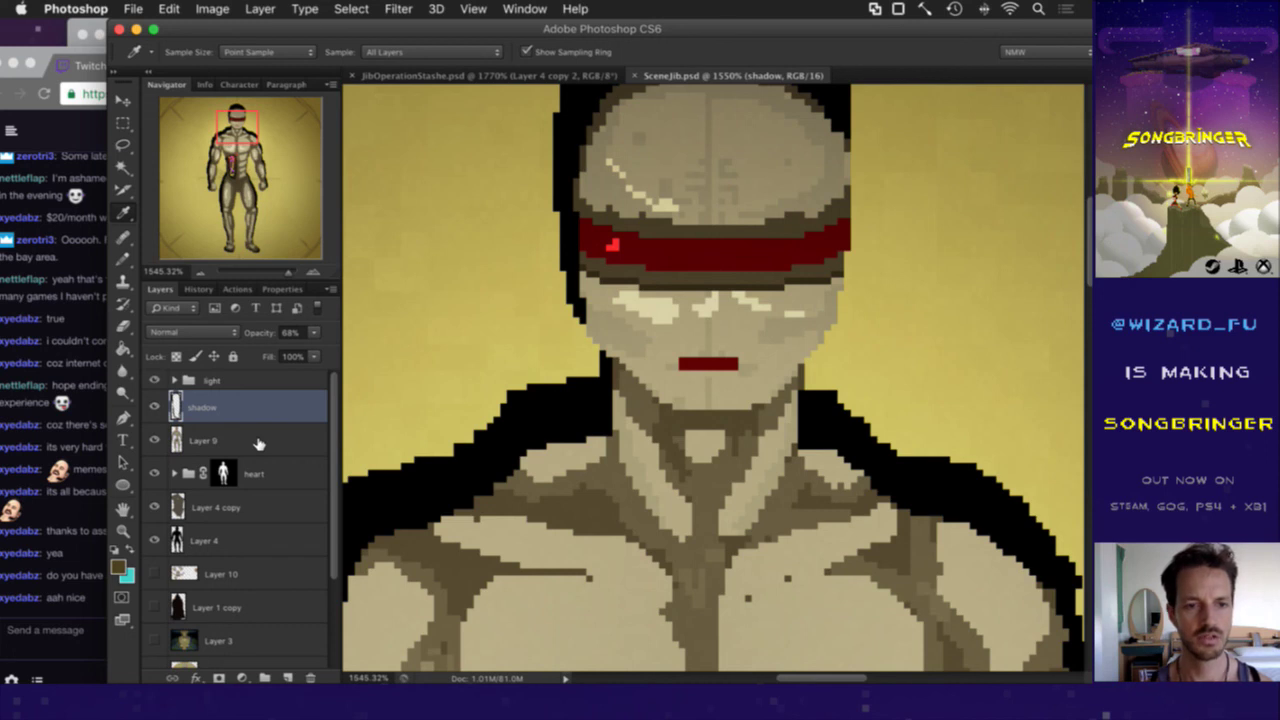
pyautogui.click(287, 677)
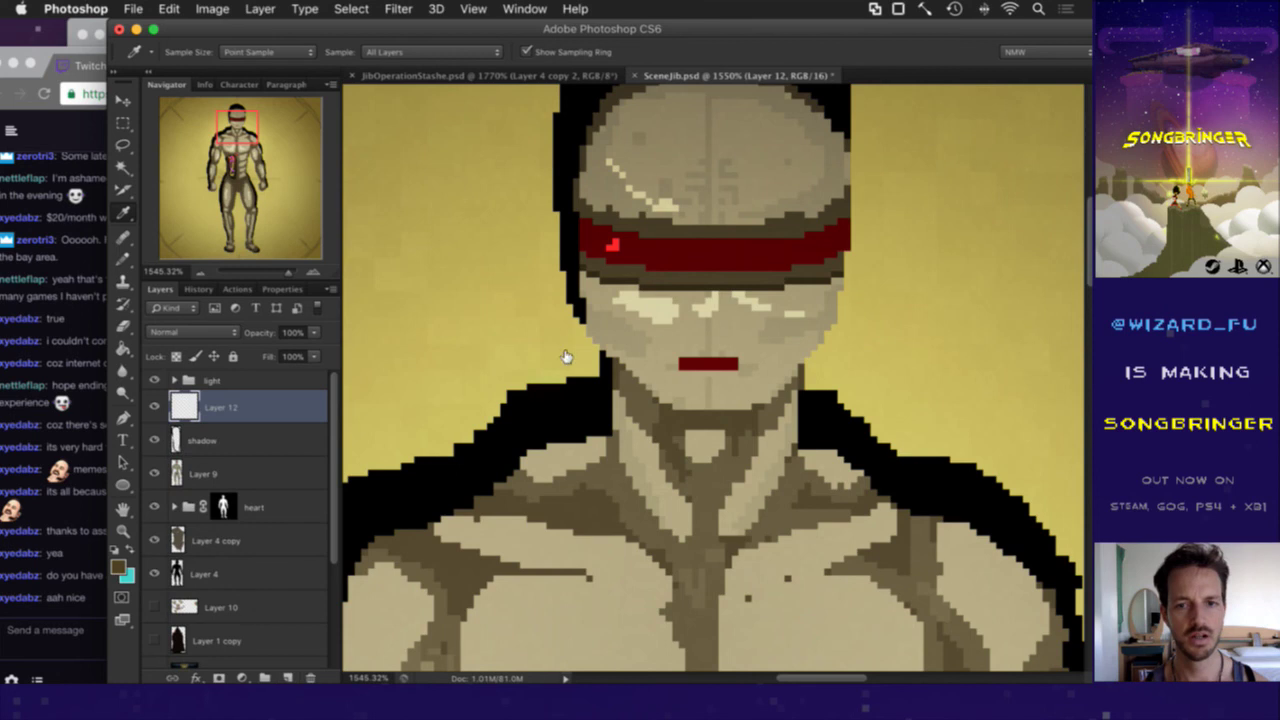
# Step: Draw a thin brown moustache with the Pencil above the mouth, both ends extending past the face and curling upward
pyautogui.press('b')
pyautogui.moveTo(704, 334)
pyautogui.mouseDown()
pyautogui.moveTo(548, 350)
pyautogui.moveTo(522, 338)
pyautogui.moveTo(515, 316)
pyautogui.moveTo(528, 318)
pyautogui.mouseUp()
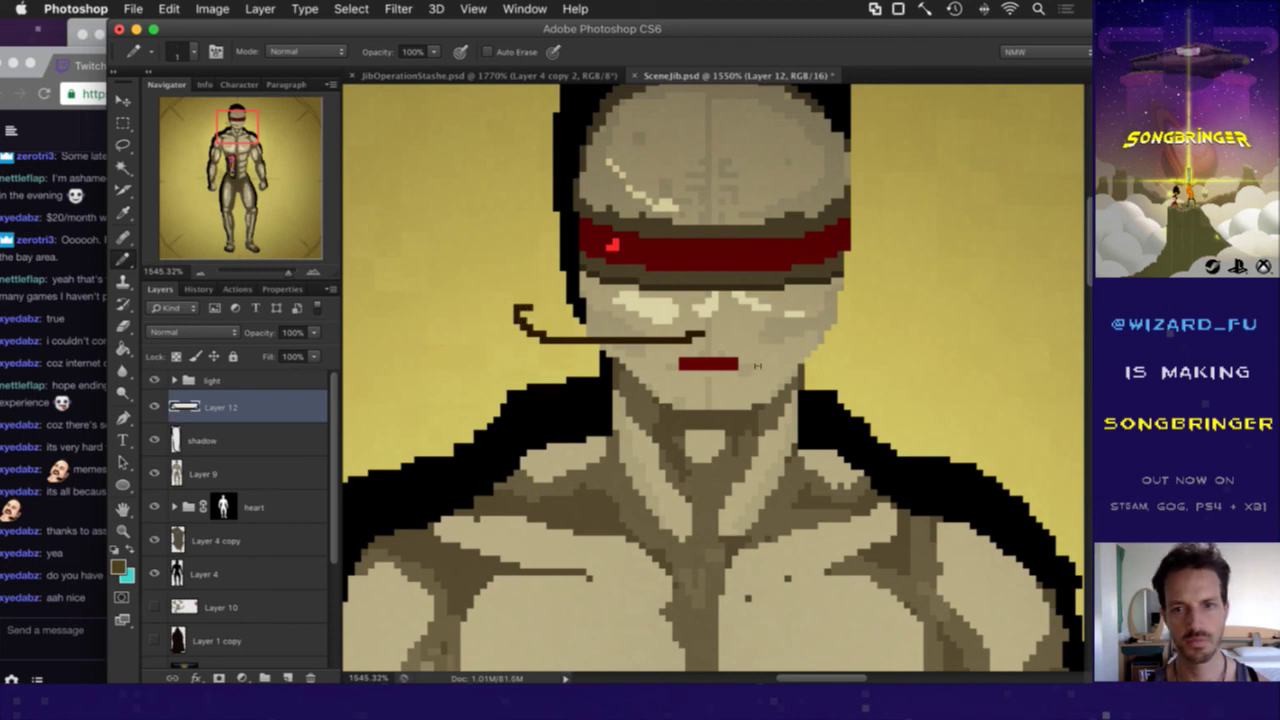
pyautogui.moveTo(726, 347)
pyautogui.mouseDown()
pyautogui.moveTo(809, 354)
pyautogui.moveTo(884, 336)
pyautogui.moveTo(896, 318)
pyautogui.moveTo(875, 307)
pyautogui.mouseUp()
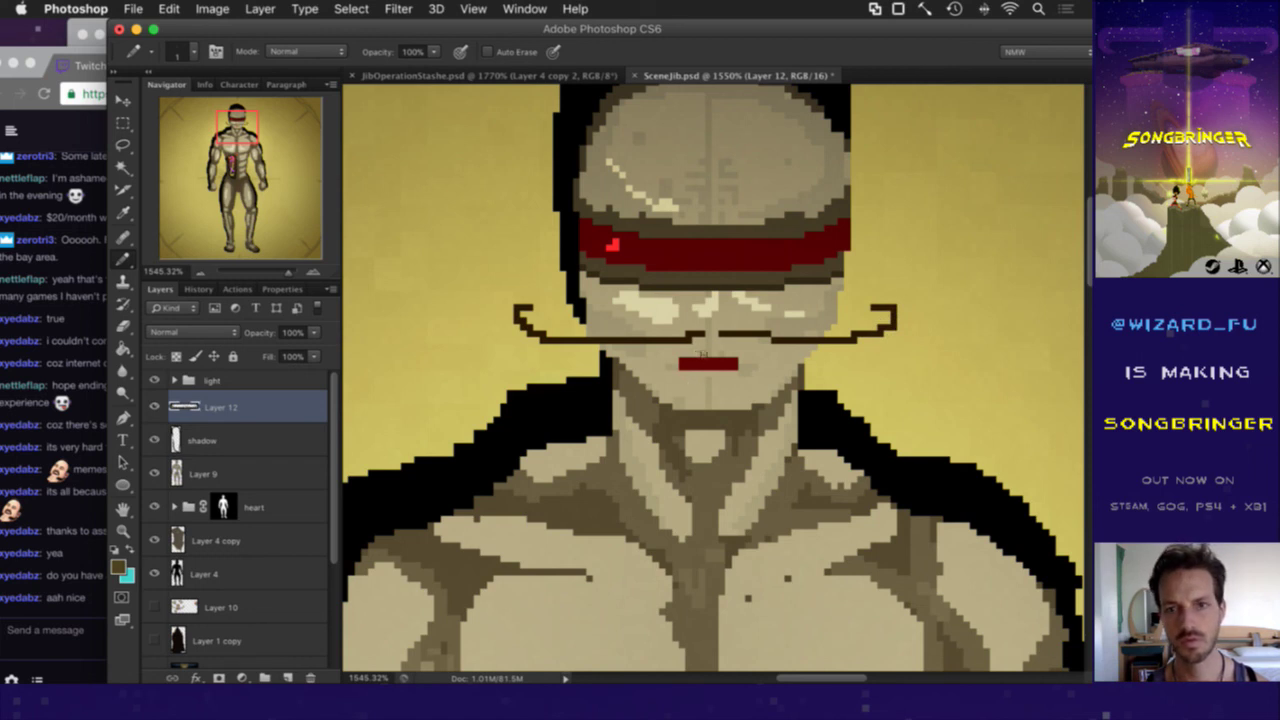
# Step: Thicken both halves of the moustache with more brown pixels and round off the corner of the right curl
pyautogui.moveTo(704, 352)
pyautogui.mouseDown()
pyautogui.moveTo(547, 362)
pyautogui.moveTo(511, 313)
pyautogui.moveTo(513, 329)
pyautogui.mouseUp()
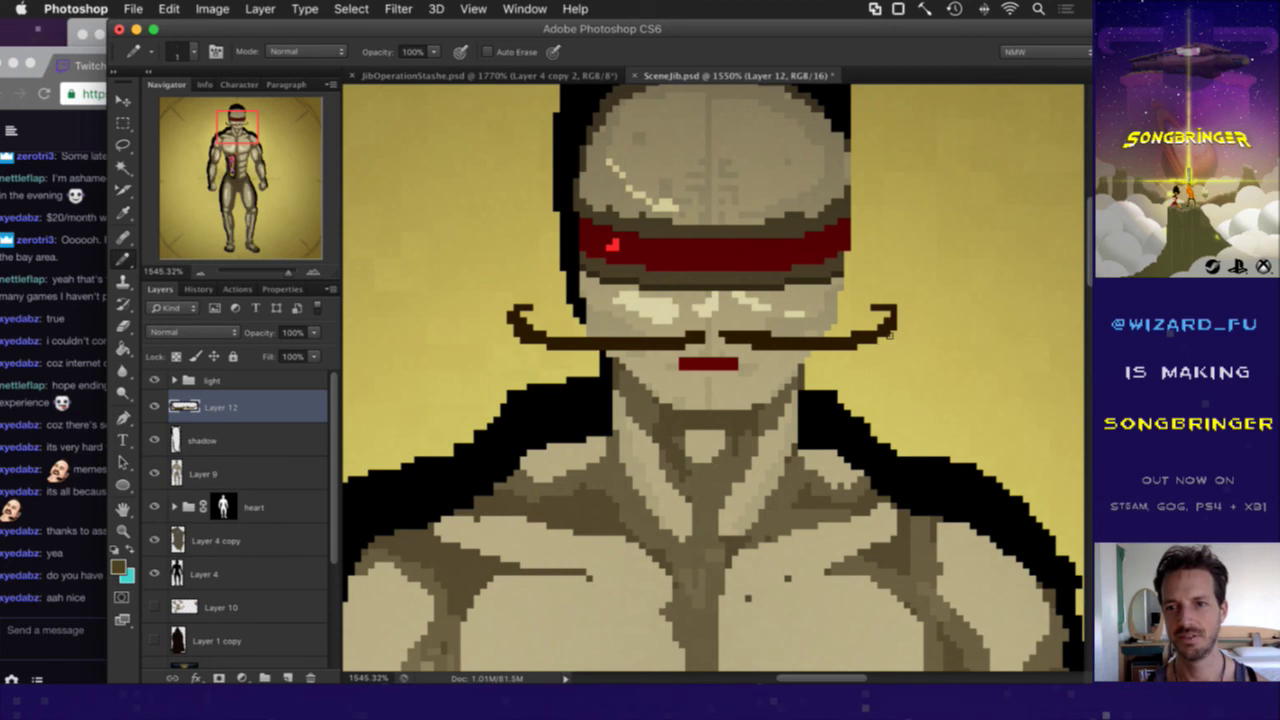
pyautogui.press('e')
pyautogui.click(894, 306)
pyautogui.press('b')
pyautogui.click(887, 313)
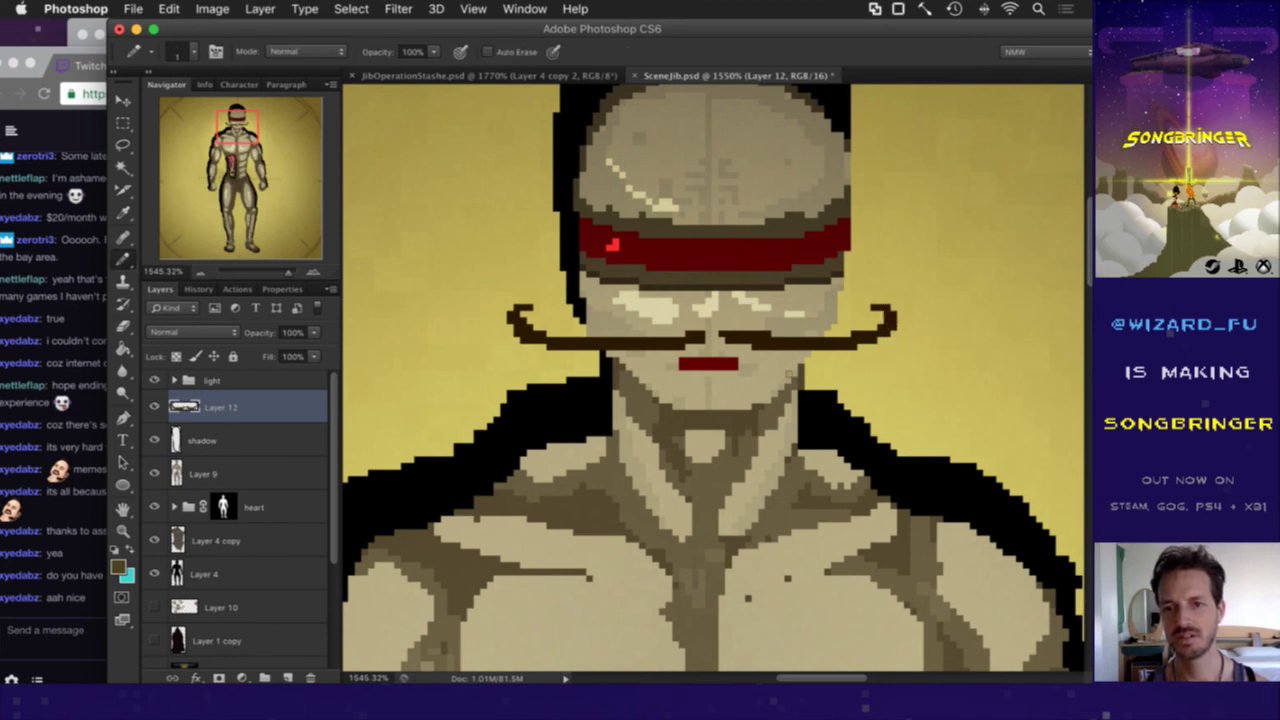
# Step: Examine how the new moustache looks on Jib's figure in SceneJib.psd at a smaller zoom
pyautogui.scroll(-3, 767, 330)
pyautogui.scroll(-5, 704, 325)
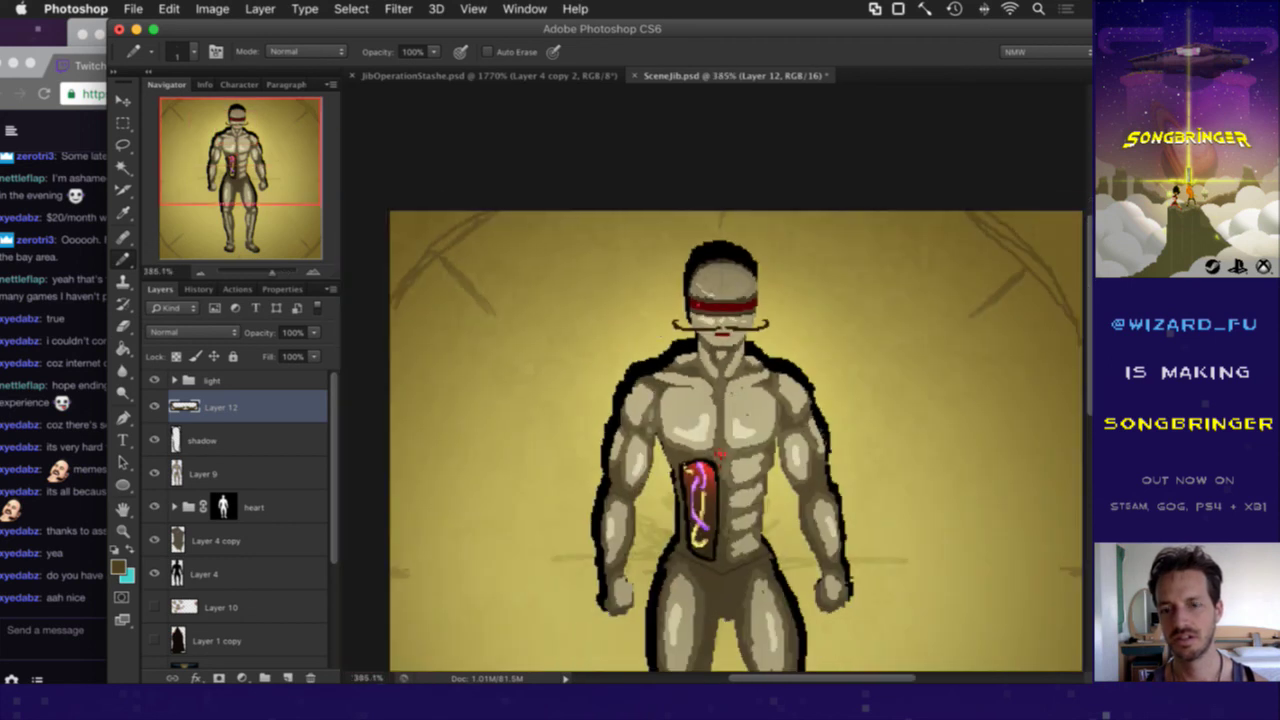
pyautogui.press('v')
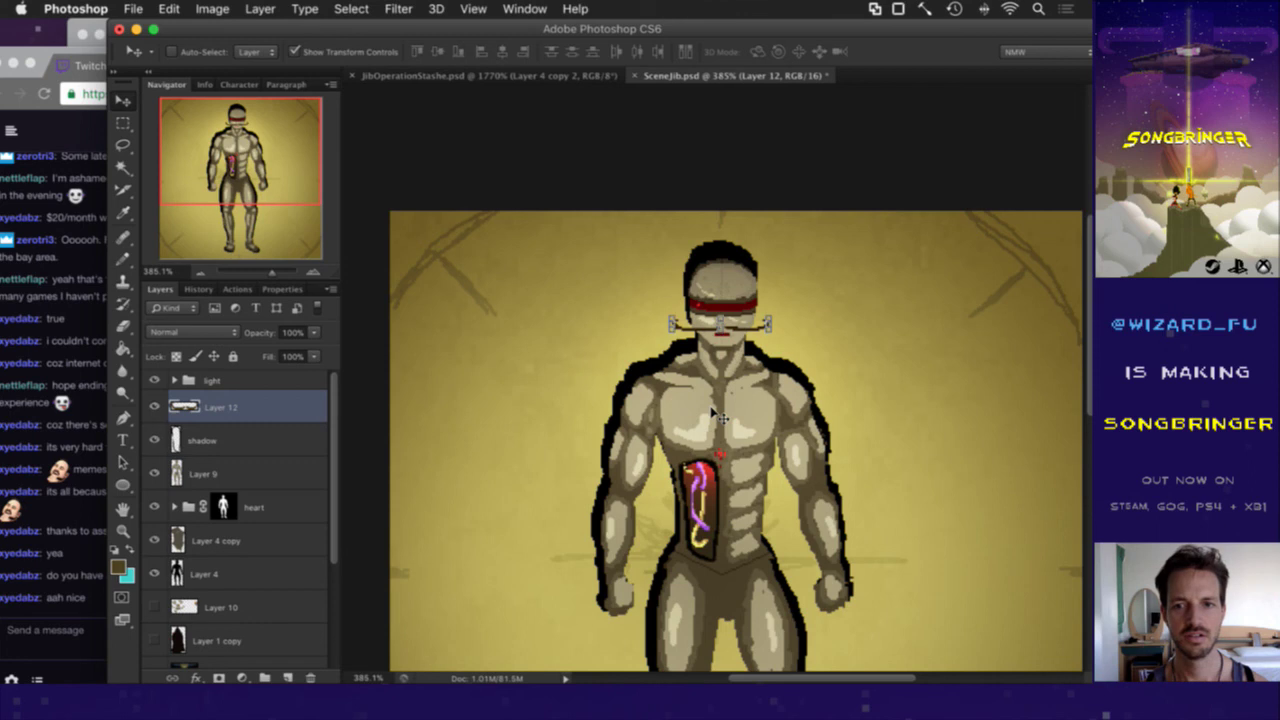
pyautogui.press('m')
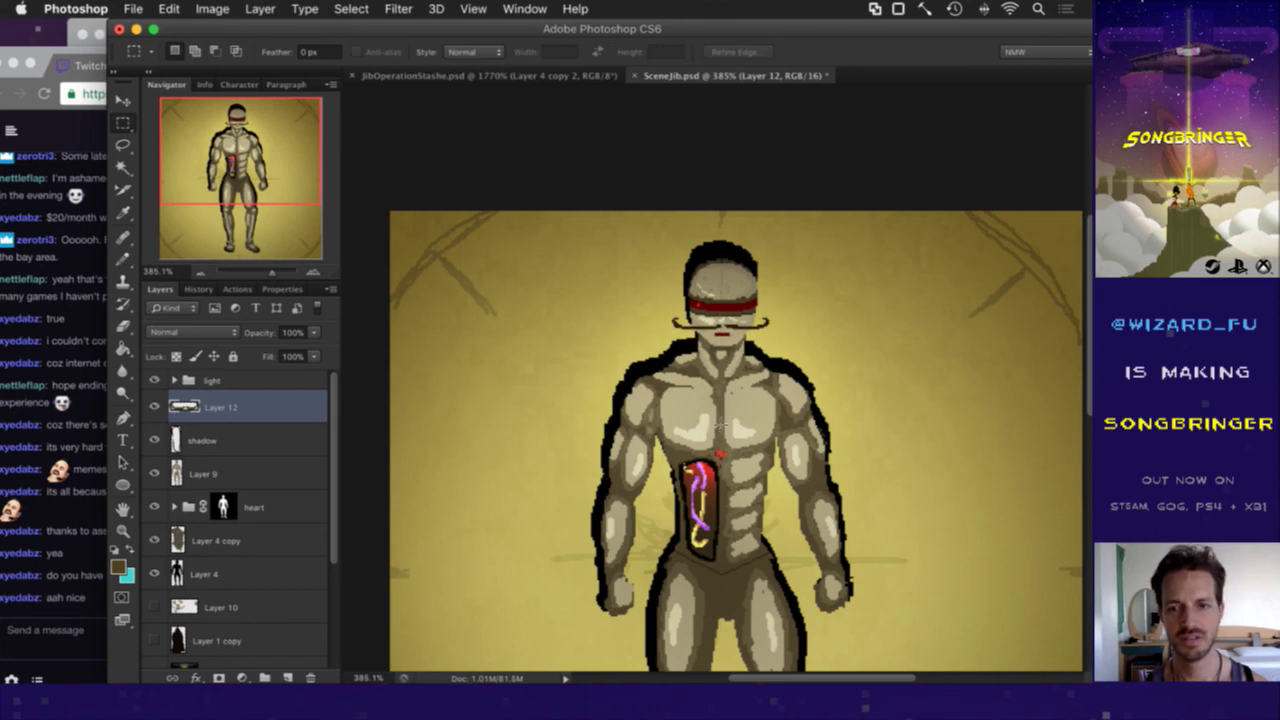
pyautogui.press('v')
pyautogui.press('m')
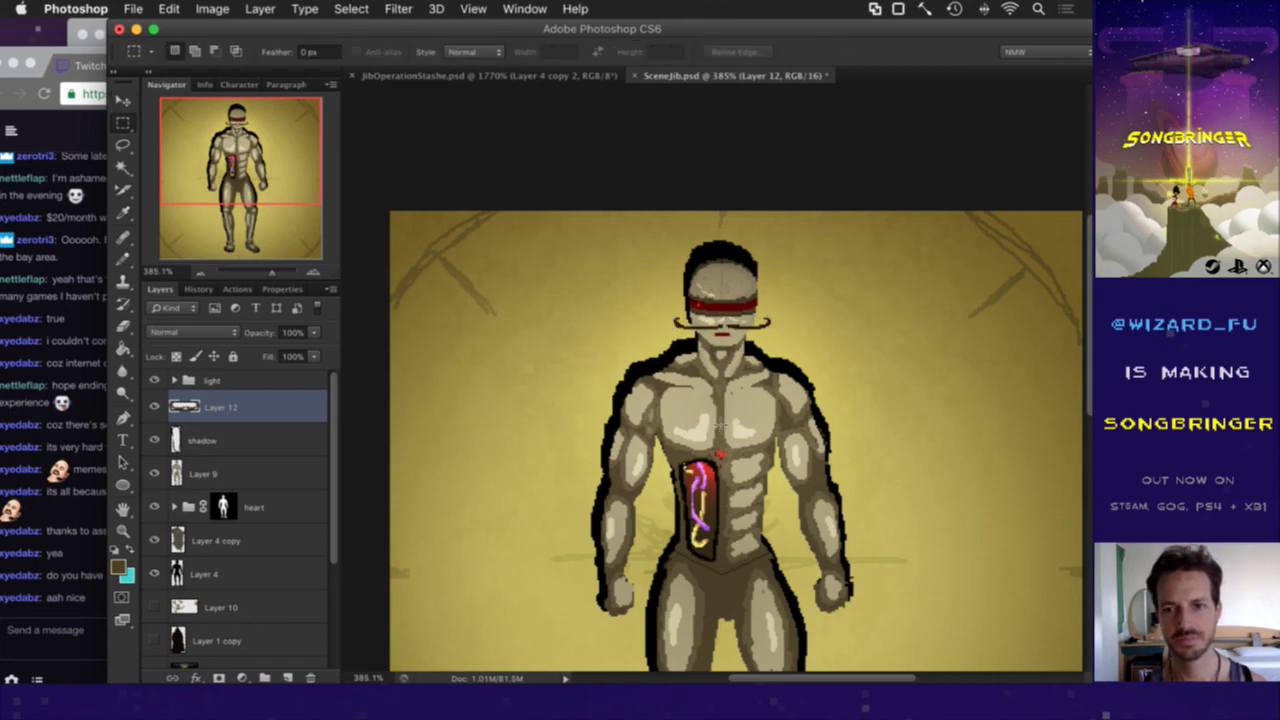
pyautogui.press('v')
pyautogui.press('m')
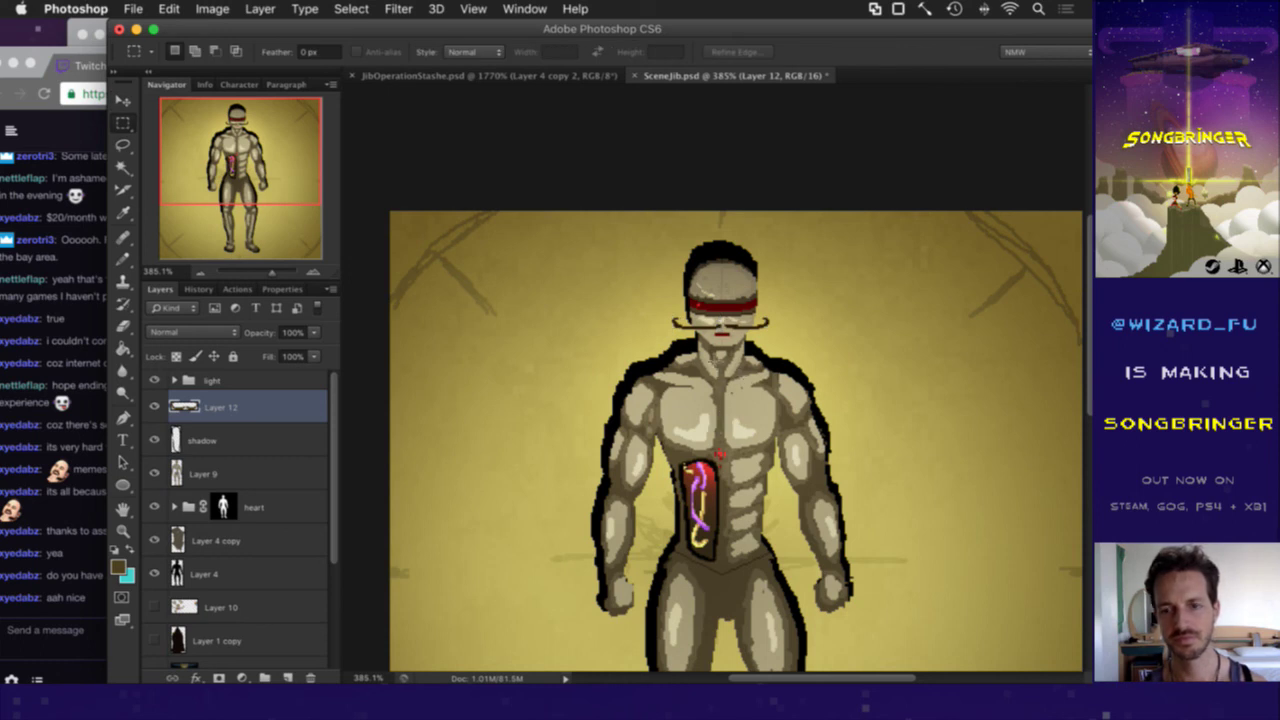
# Step: Save SceneJib.psd with the moustache layer and inspect the moustache at a closer zoom
pyautogui.scroll(5, 704, 334)
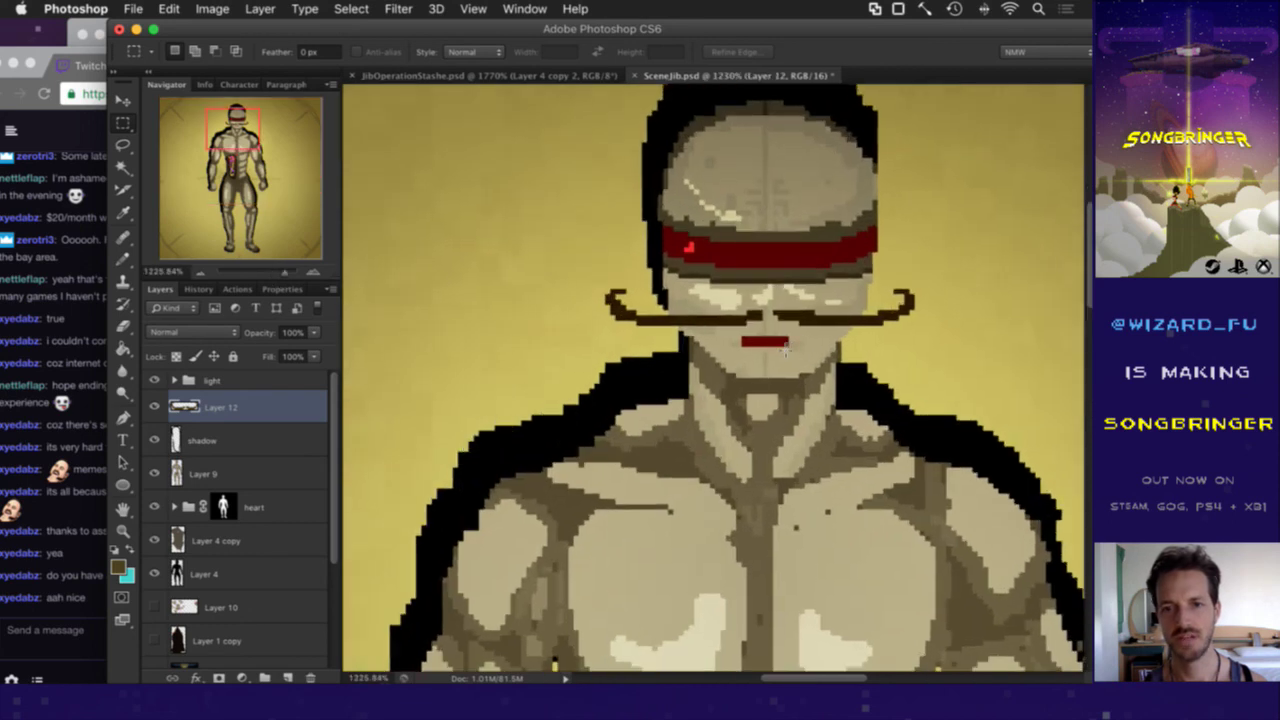
pyautogui.press('super+s')
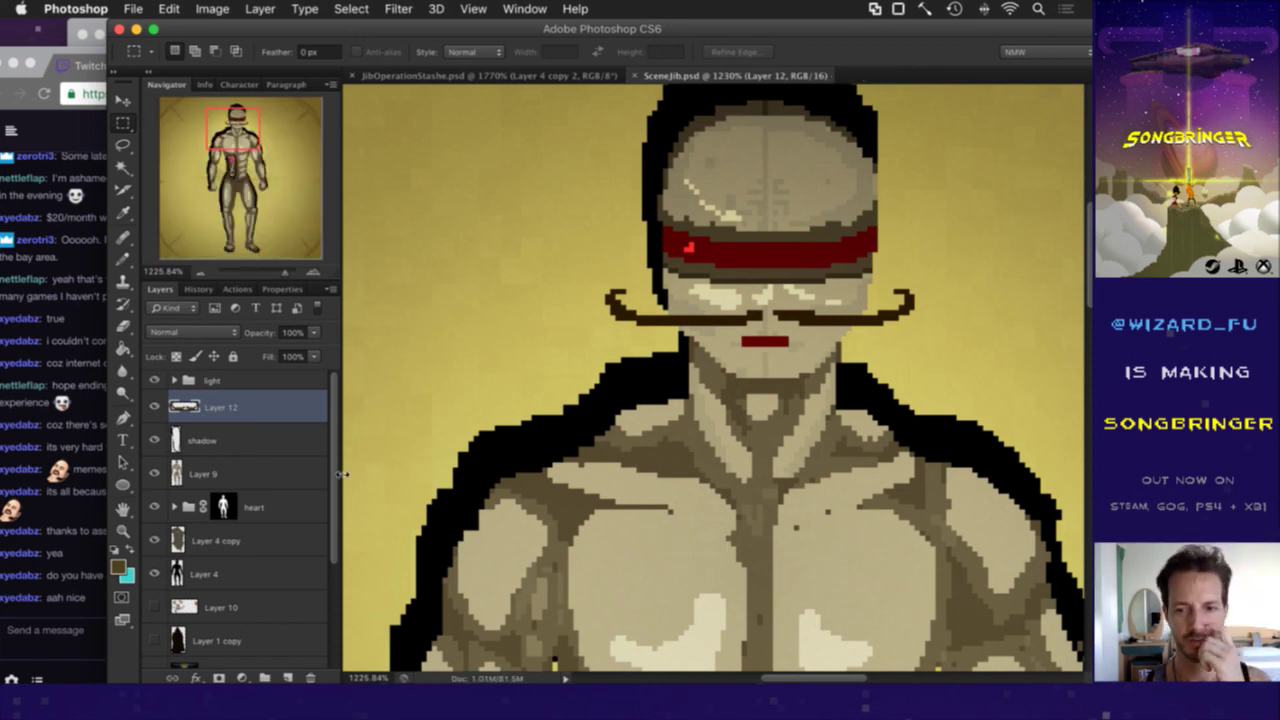
pyautogui.hscroll(2, 603, 413)
pyautogui.scroll(1, 603, 413)
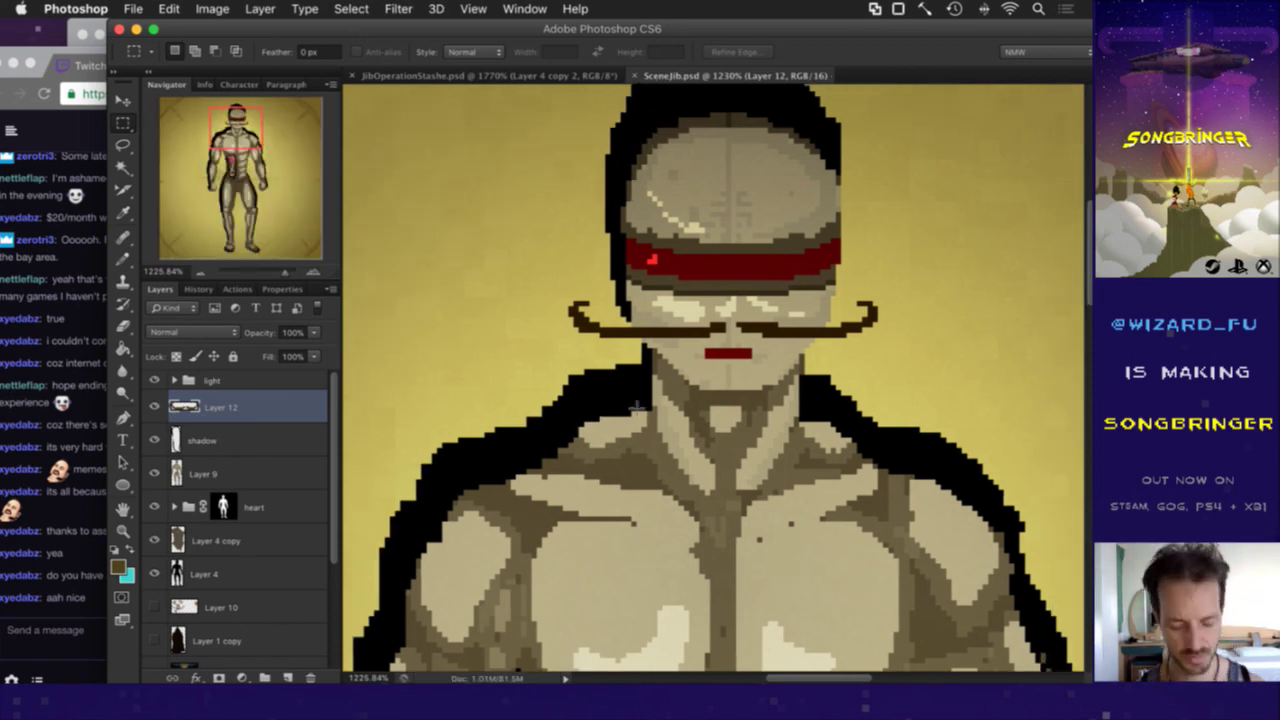
pyautogui.moveTo(687, 392); pyautogui.dragTo(750, 393)
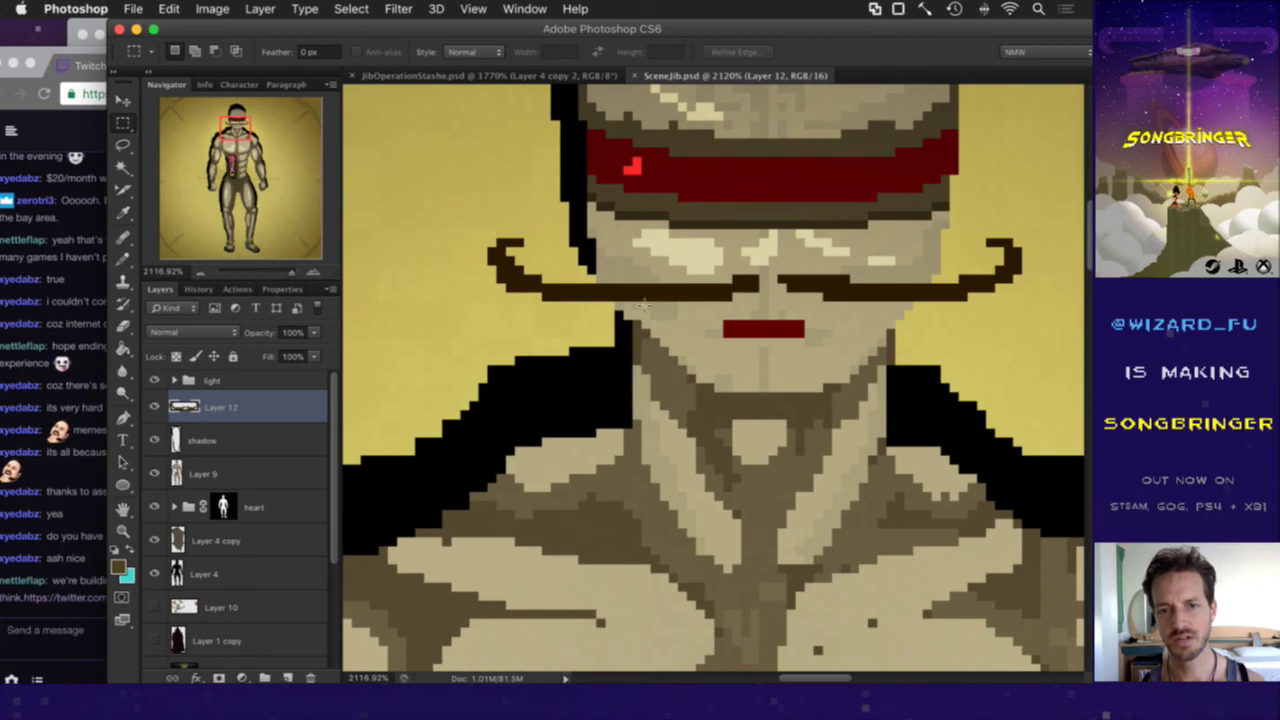
# Step: Copy the twitter.com/spacedelver link from the Twitch chat and open it in a new tab of the Trello browser window
pyautogui.click(96, 580)
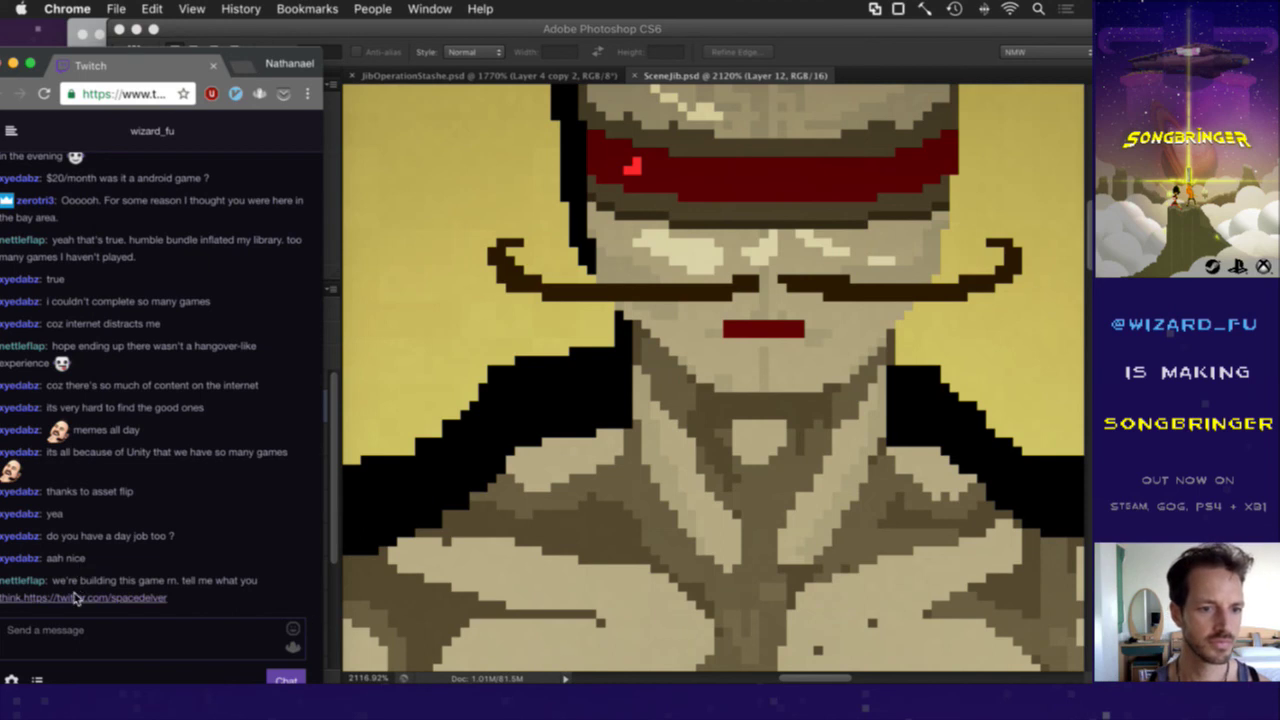
pyautogui.moveTo(180, 604); pyautogui.dragTo(22, 606)
pyautogui.press('super+c')
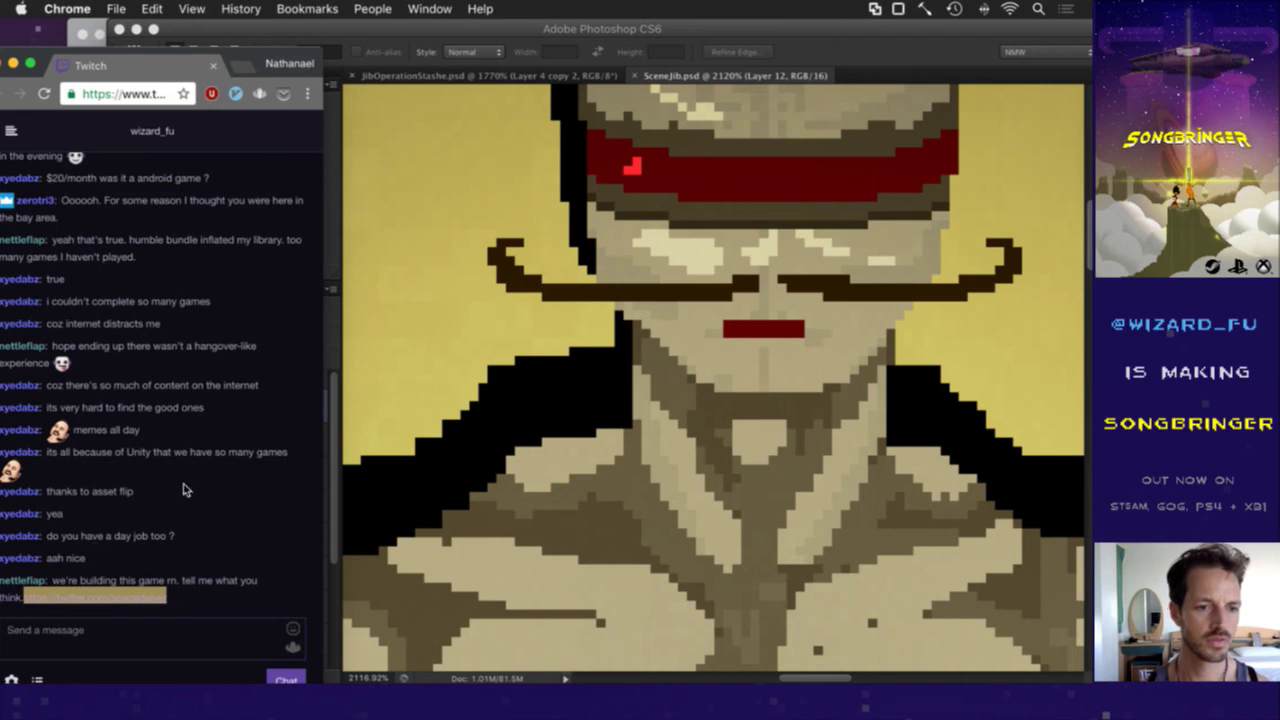
pyautogui.click(184, 484)
pyautogui.press('super+grave')
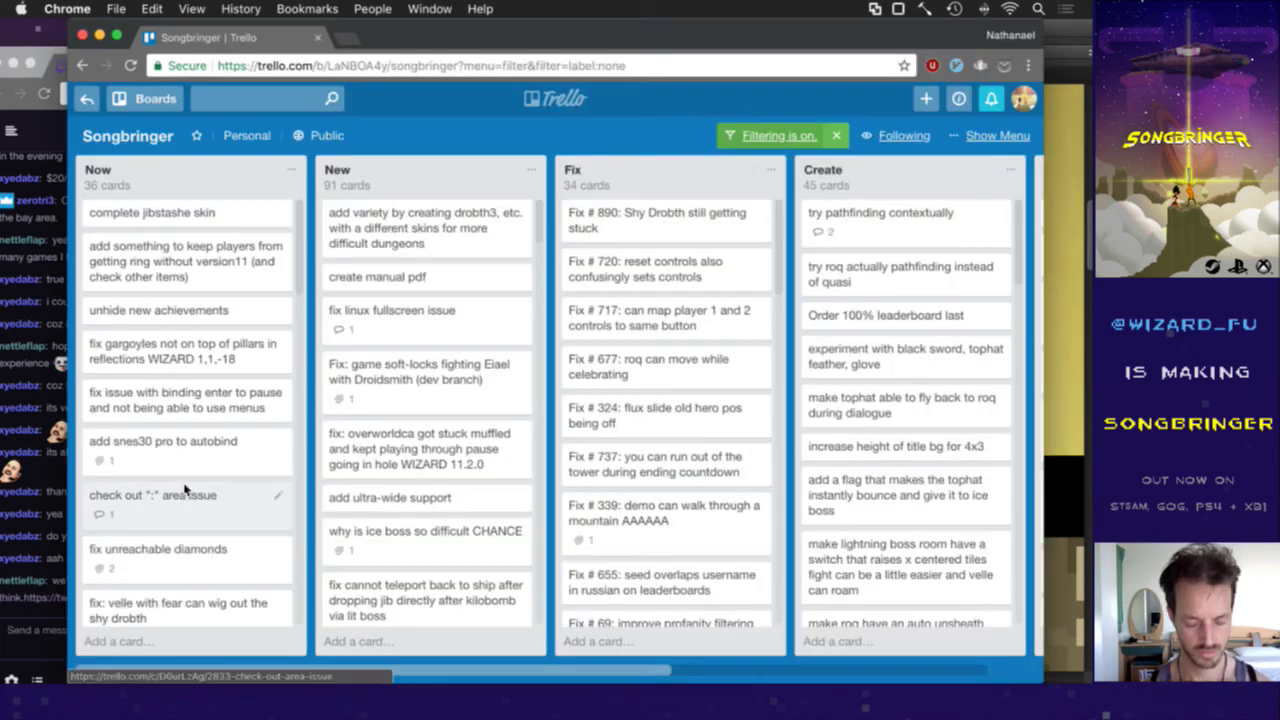
pyautogui.press('super+t')
pyautogui.press('super+v')
pyautogui.press('Return')
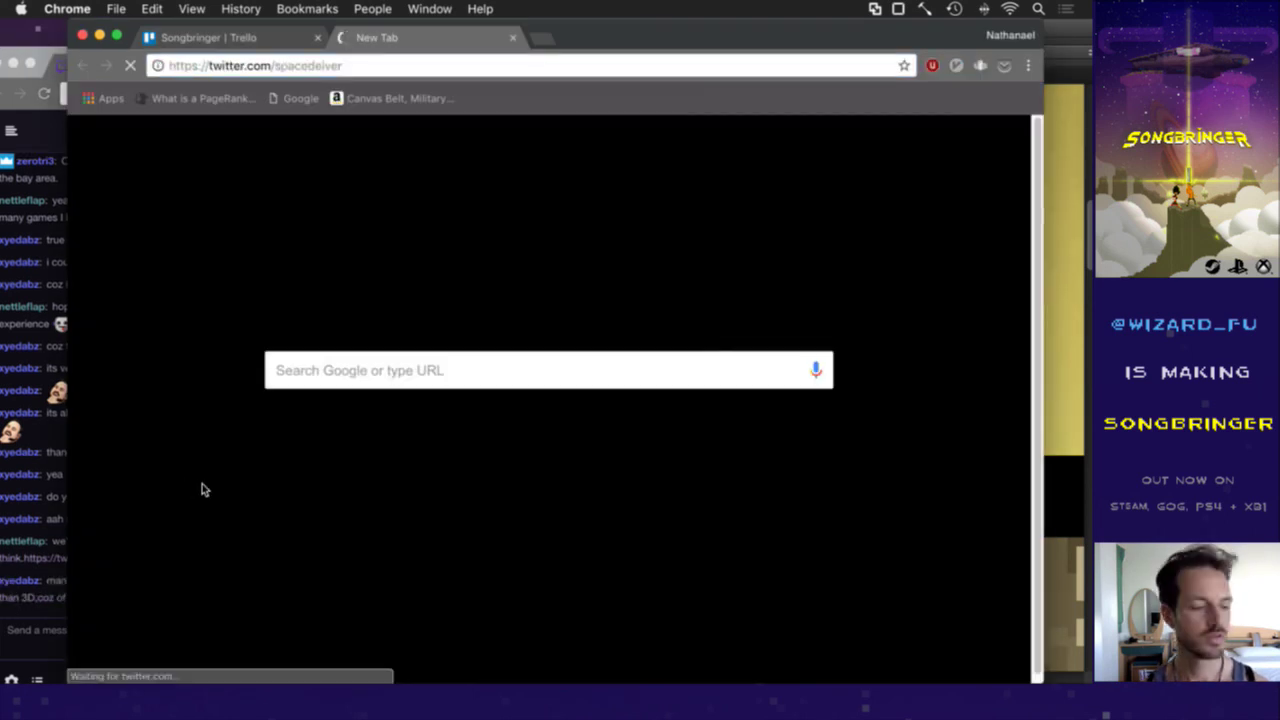
# Step: Read the newest Twitch chat message about pixel art versus 3D
pyautogui.click(50, 600)
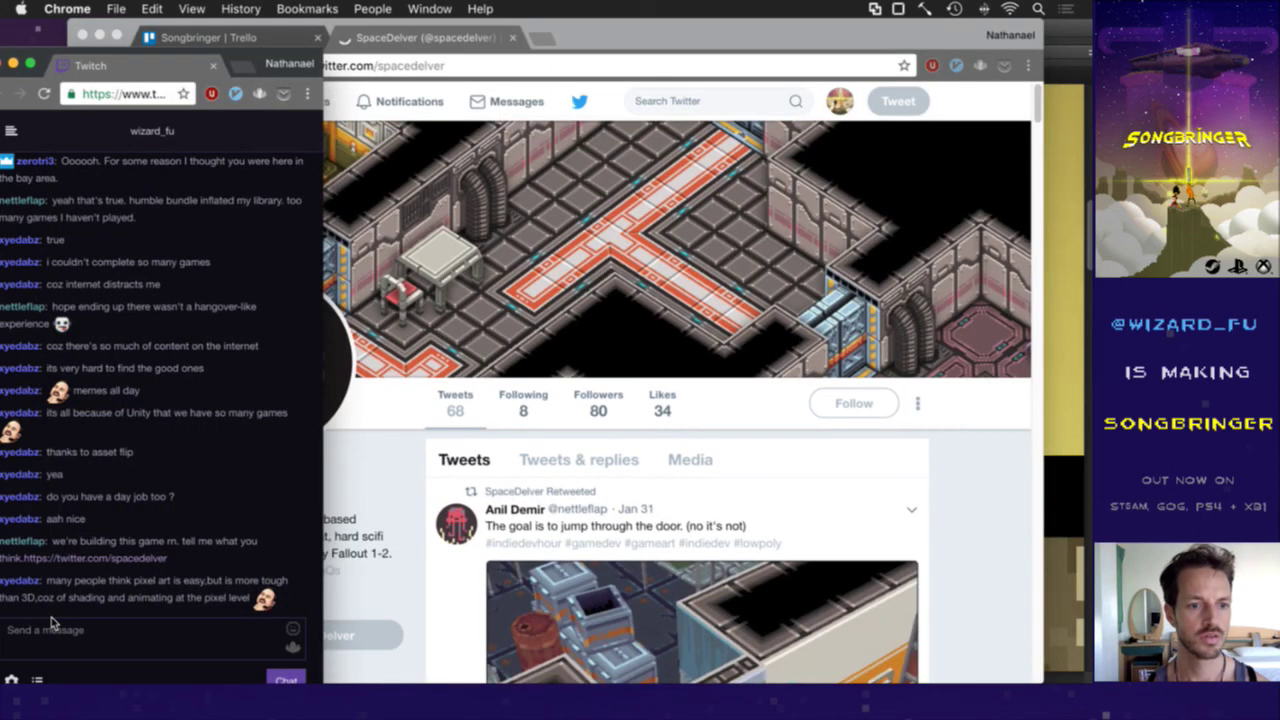
pyautogui.moveTo(76, 580); pyautogui.dragTo(100, 598)
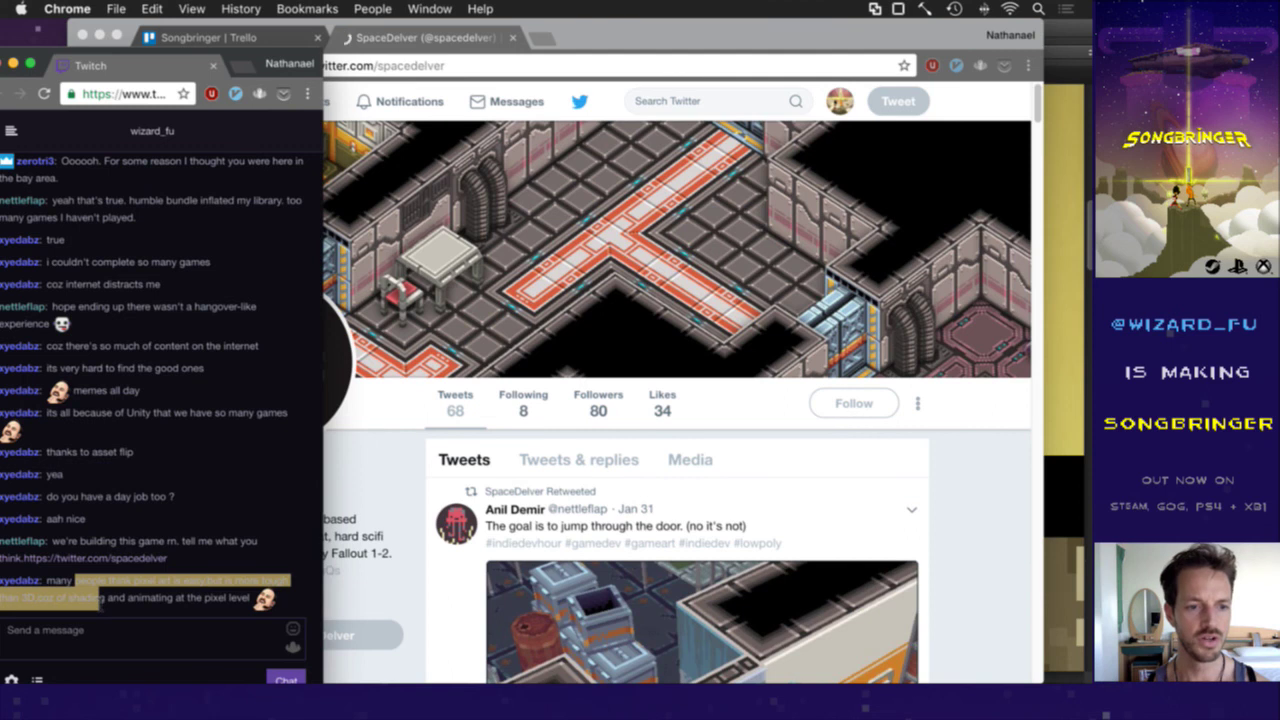
pyautogui.click(137, 595)
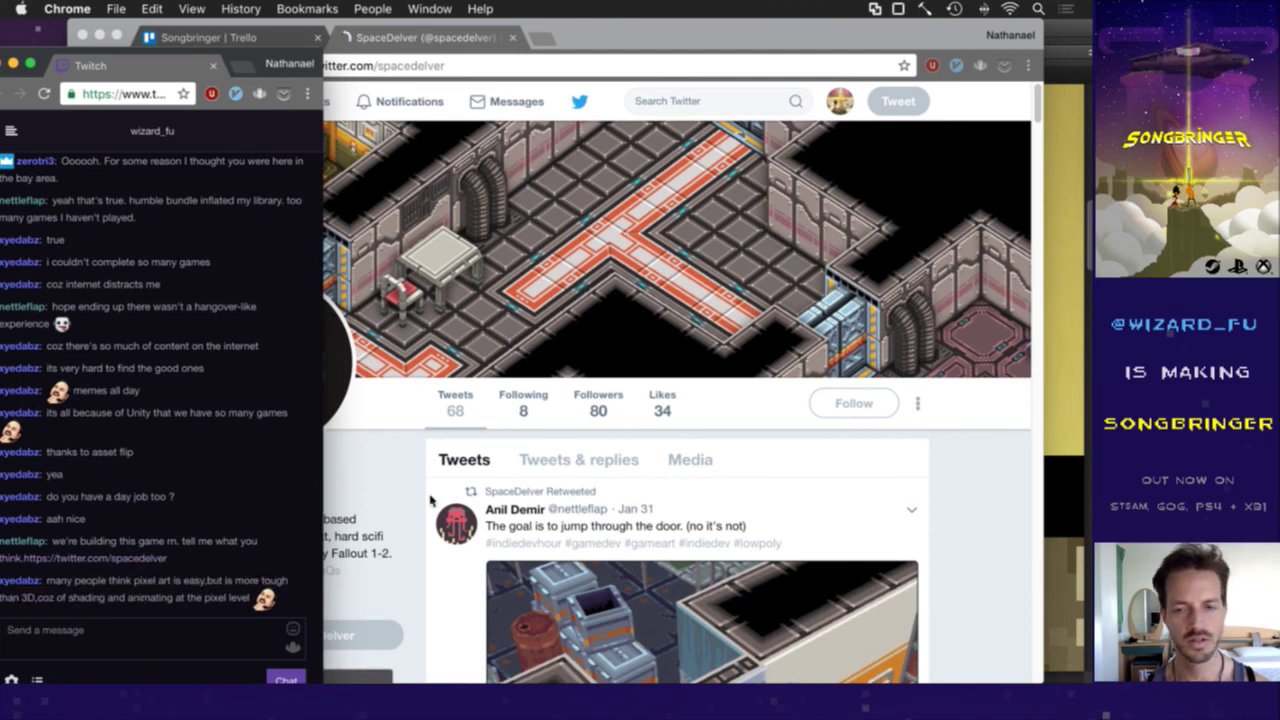
# Step: Browse the SpaceDelver Twitter feed and play the bookshelves GIF from Jan 27
pyautogui.click(985, 483)
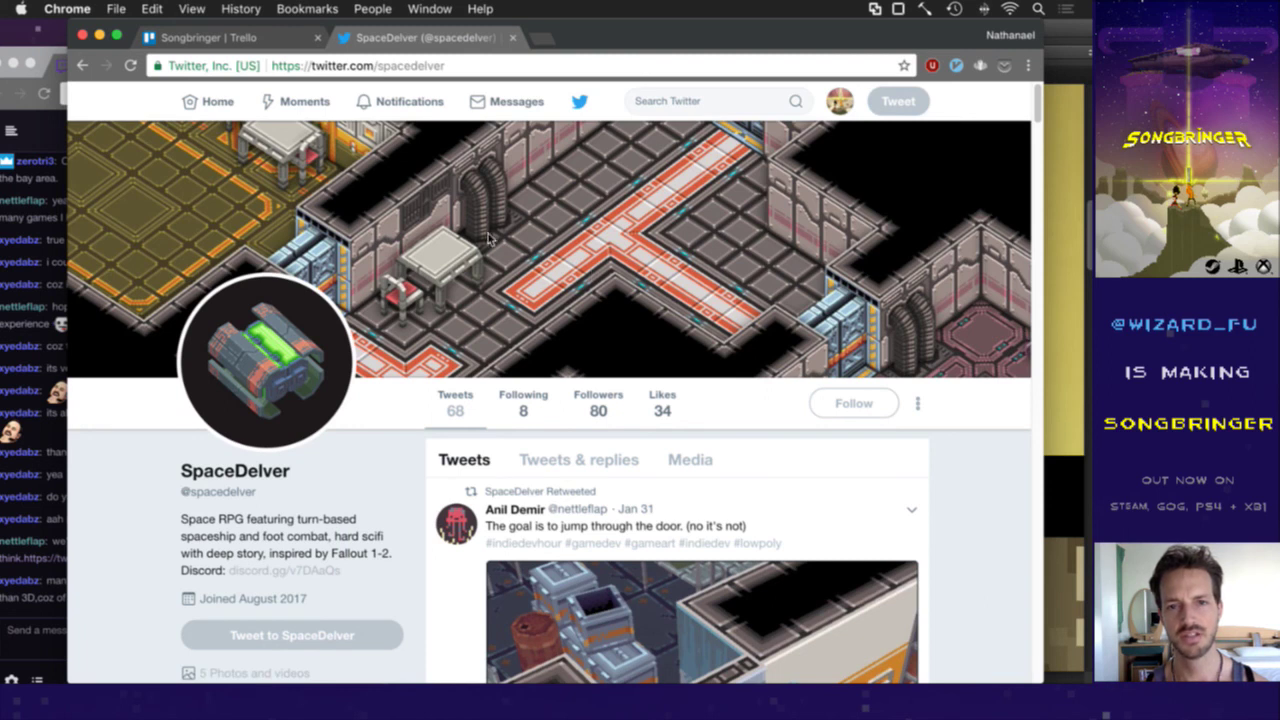
pyautogui.scroll(-5, 512, 238)
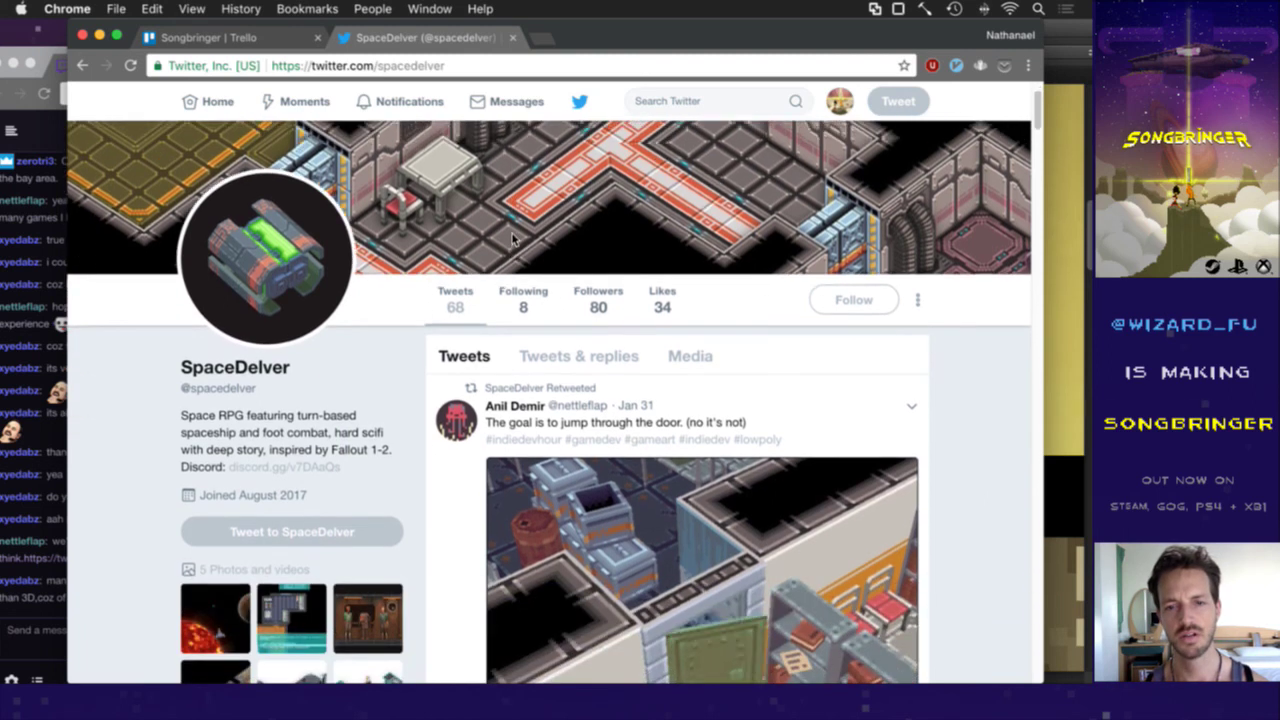
pyautogui.scroll(-2, 512, 238)
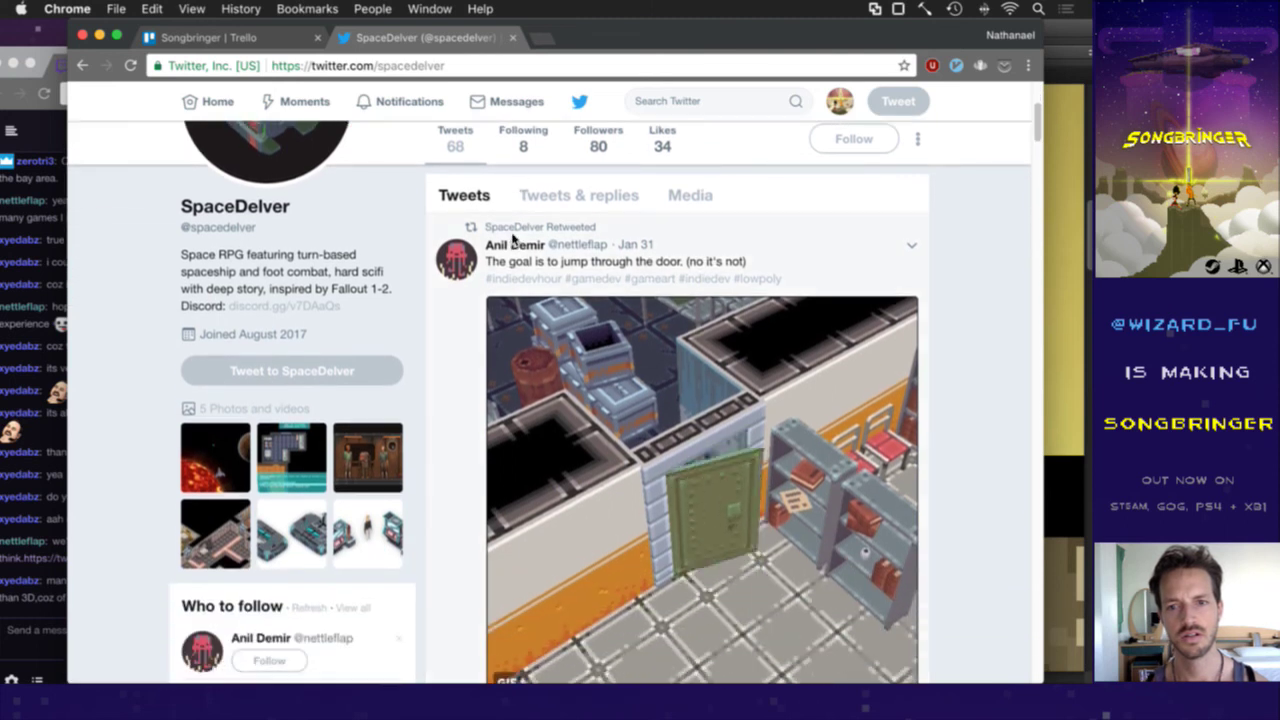
pyautogui.scroll(-3, 512, 238)
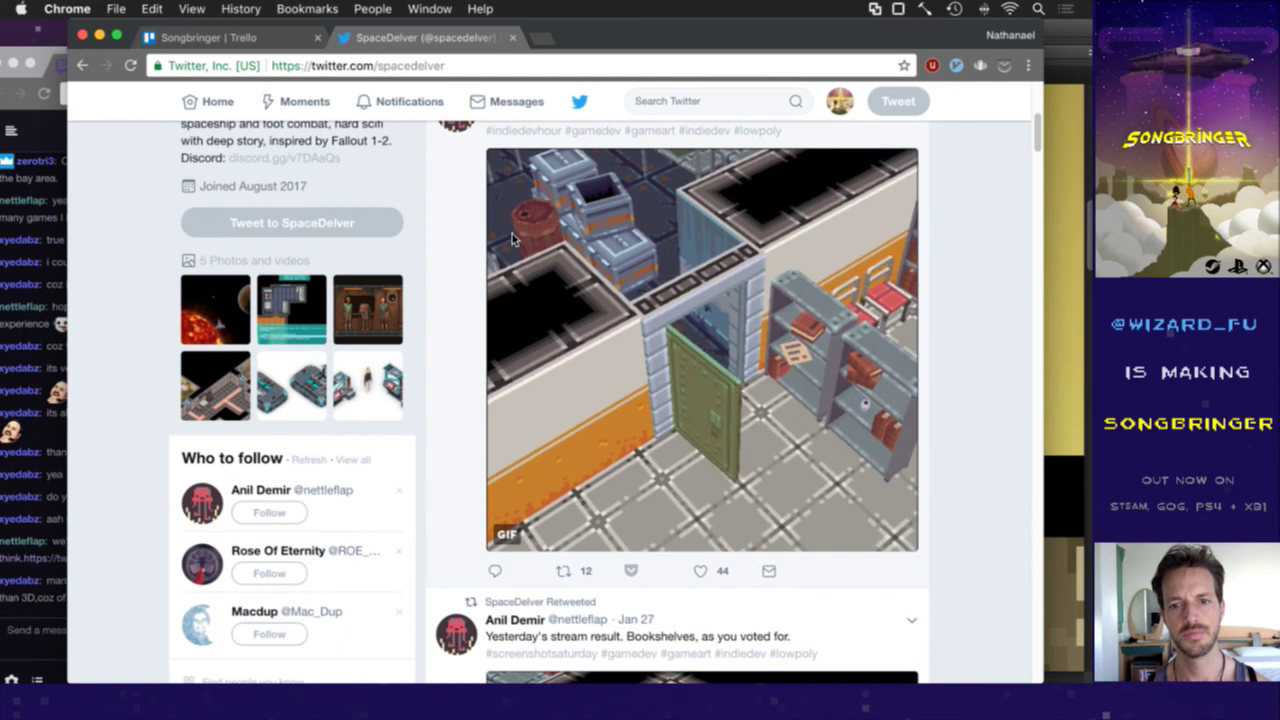
pyautogui.scroll(-9, 512, 238)
pyautogui.scroll(-1, 512, 238)
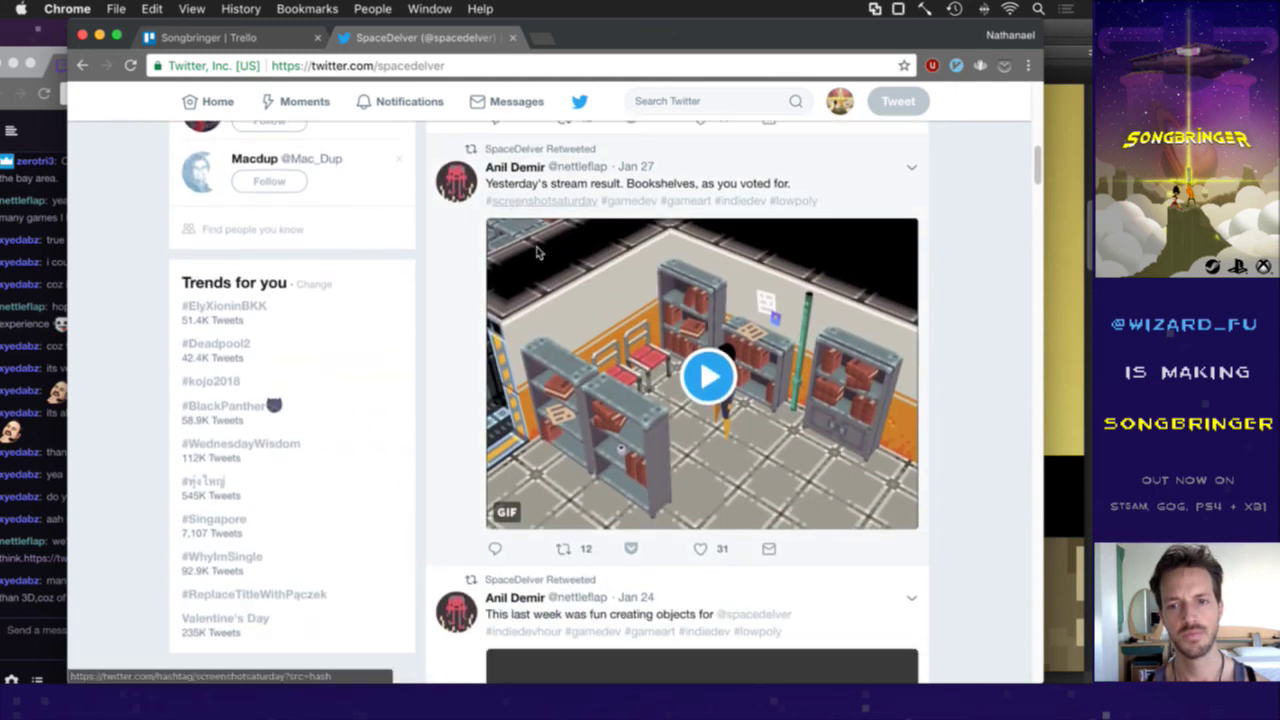
pyautogui.click(714, 383)
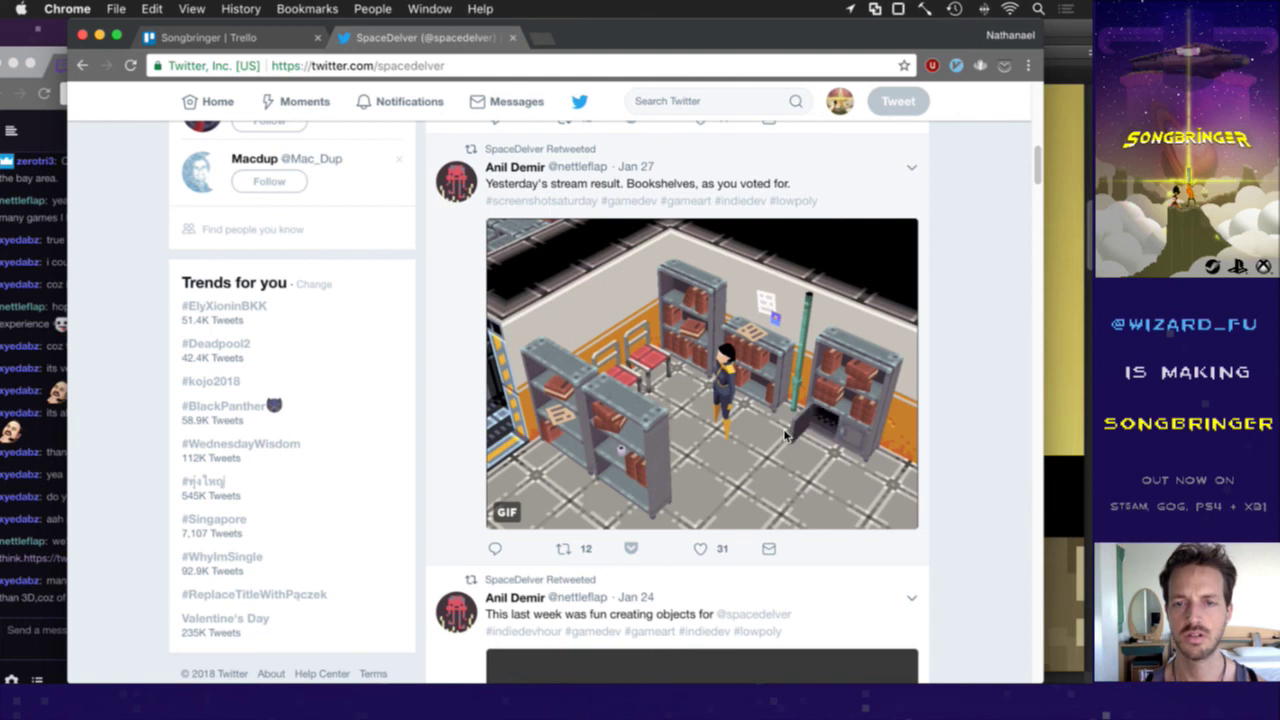
pyautogui.scroll(-5, 784, 435)
pyautogui.scroll(-2, 784, 435)
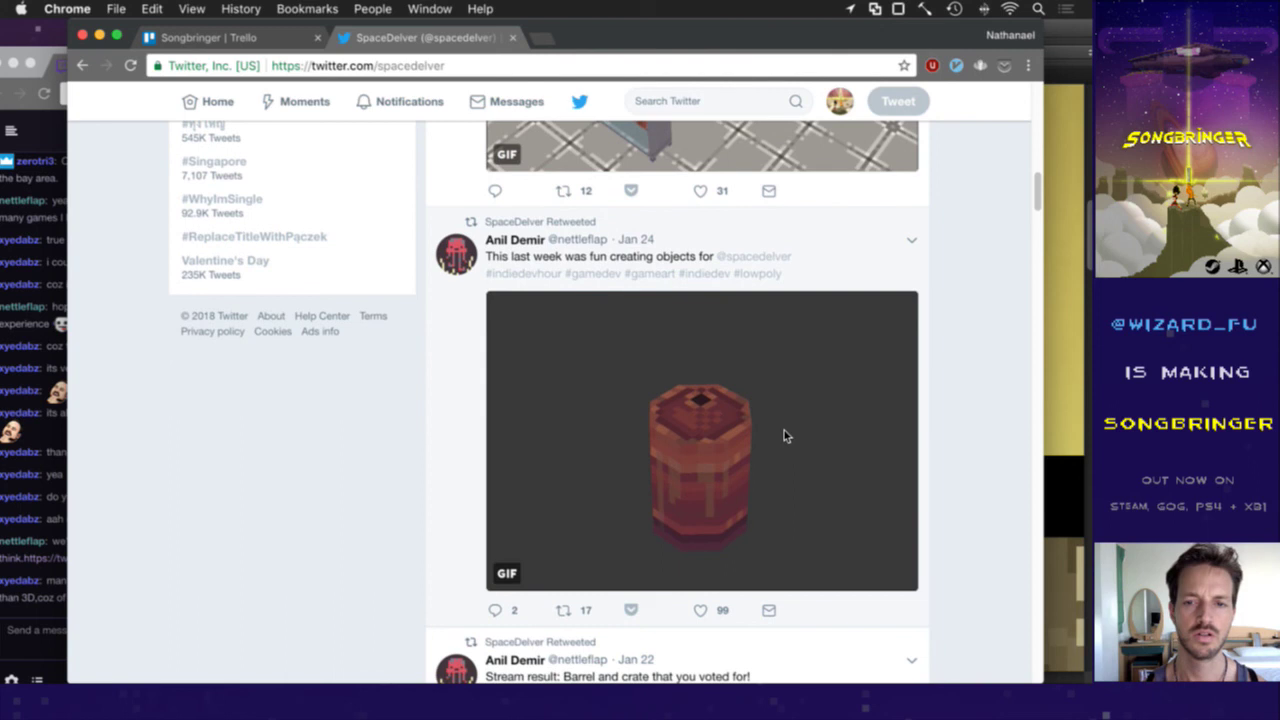
pyautogui.scroll(-2, 784, 435)
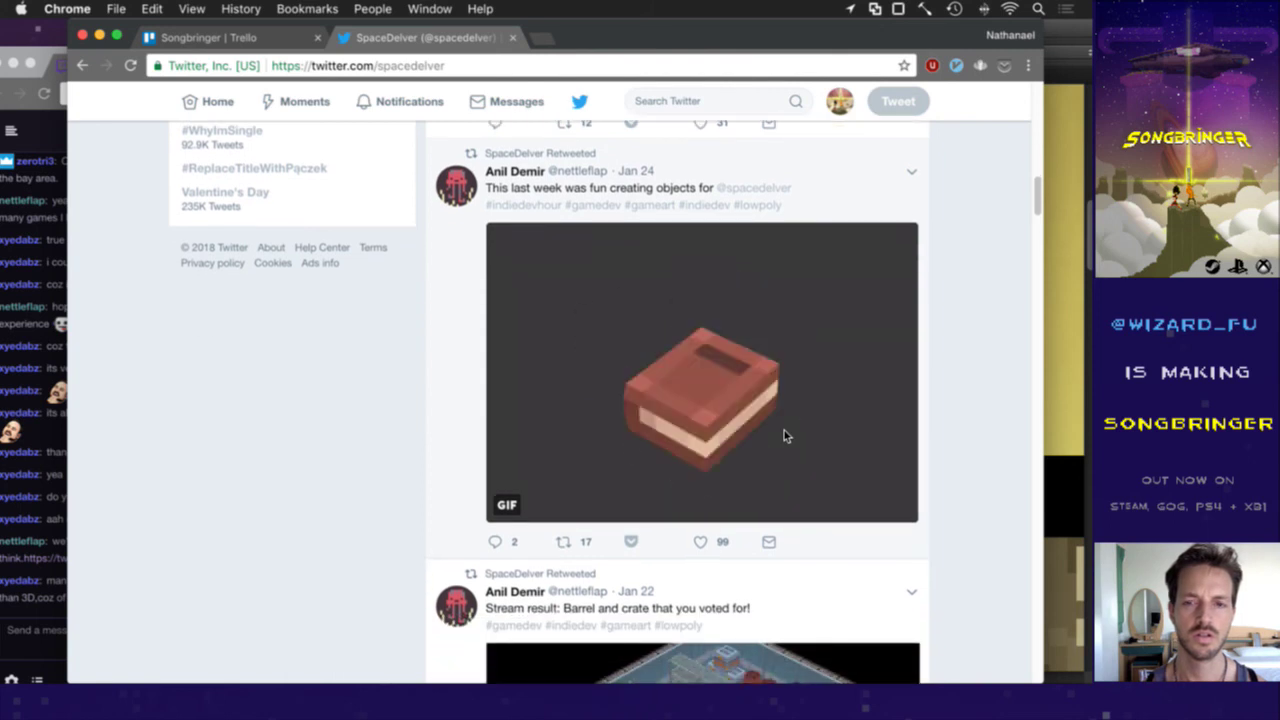
pyautogui.scroll(-8, 784, 435)
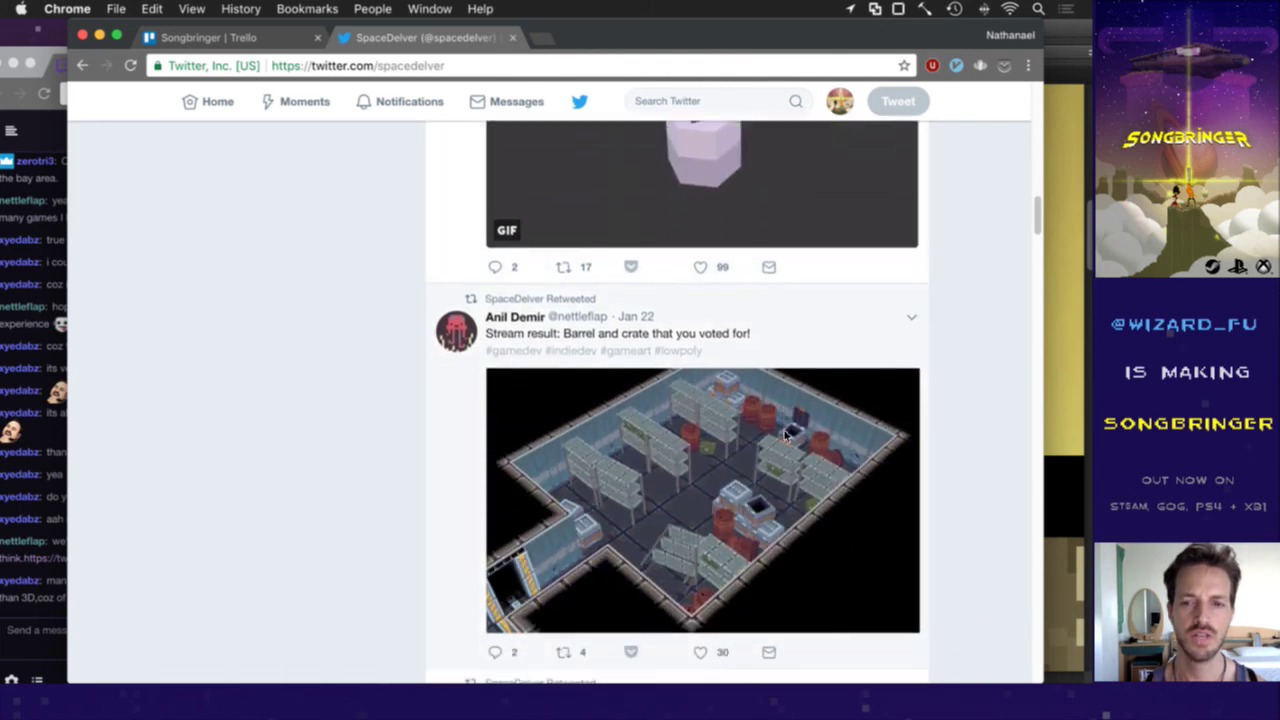
pyautogui.scroll(-10, 784, 435)
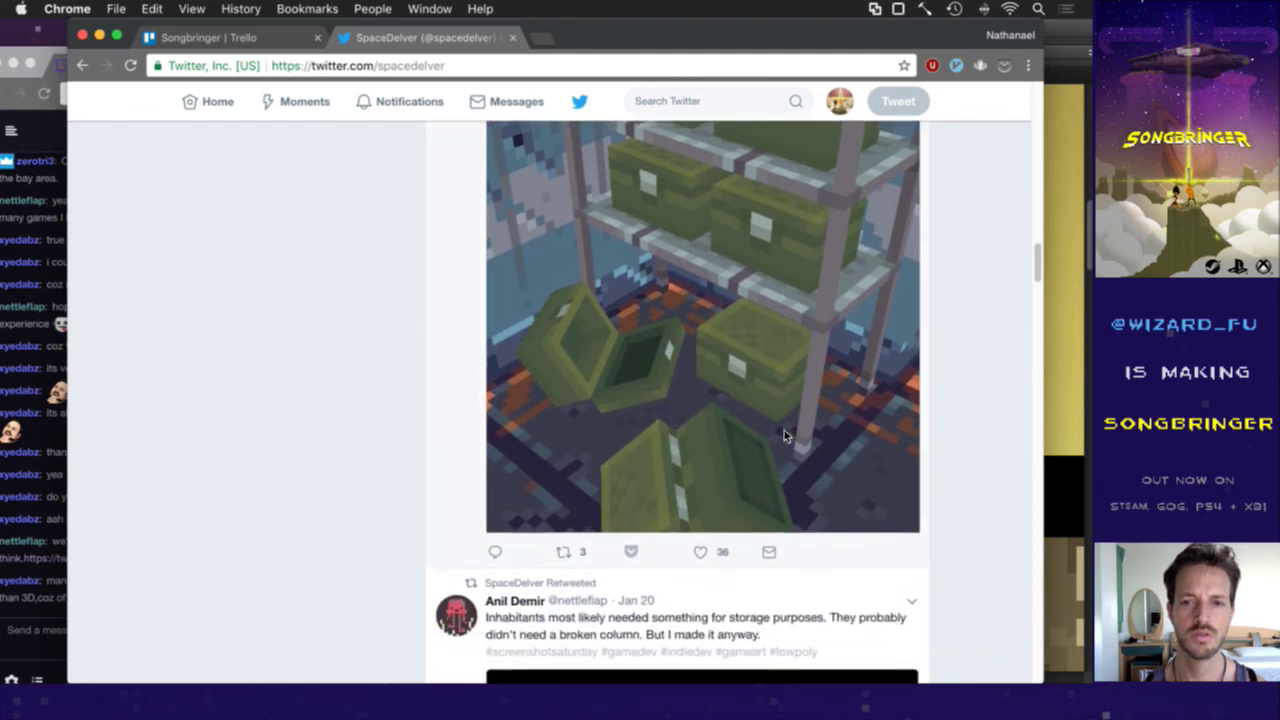
pyautogui.scroll(-10, 784, 435)
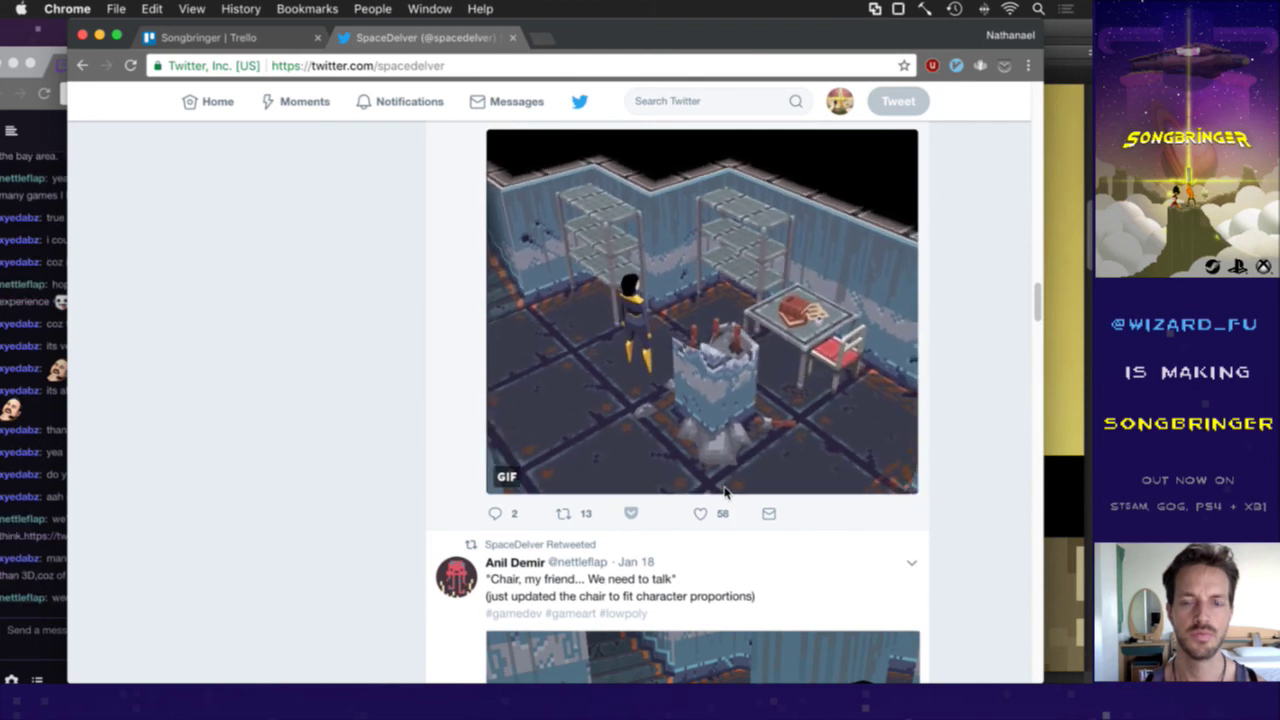
# Step: Check the Twitch chat for a new reply and look through the January posts in the SpaceDelver feed
pyautogui.click(30, 605)
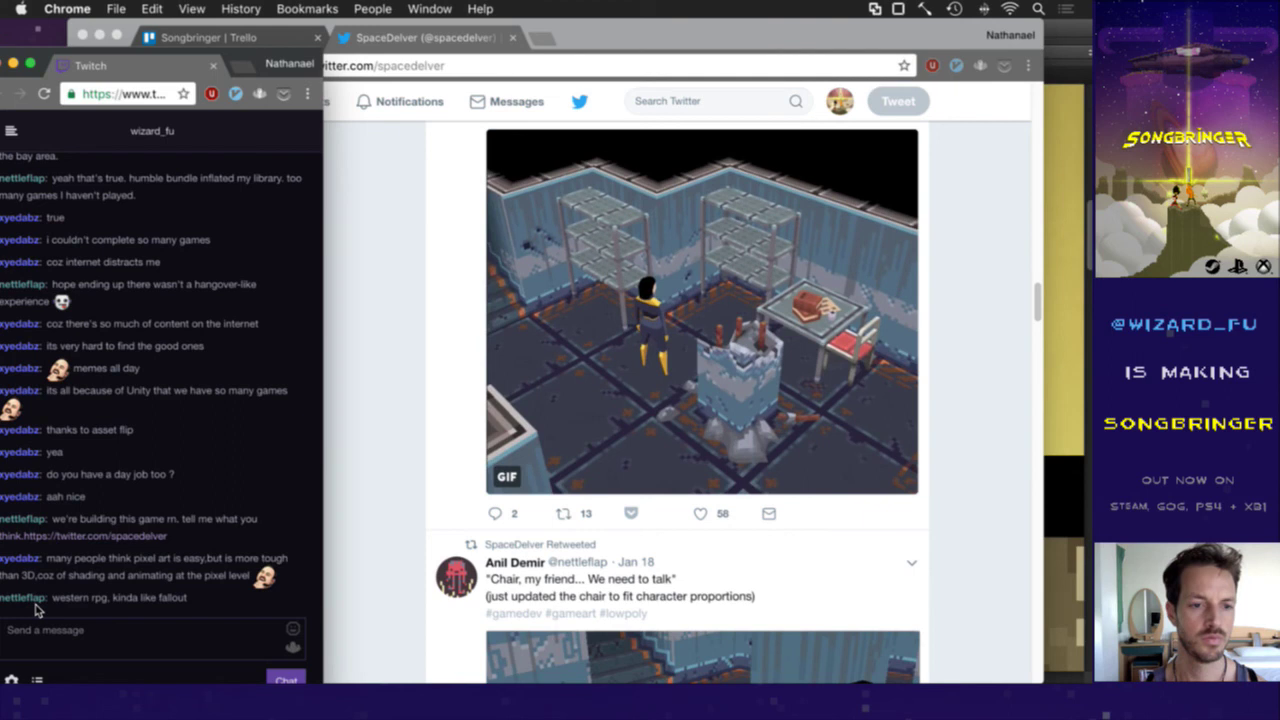
pyautogui.click(392, 462)
pyautogui.scroll(-5, 394, 456)
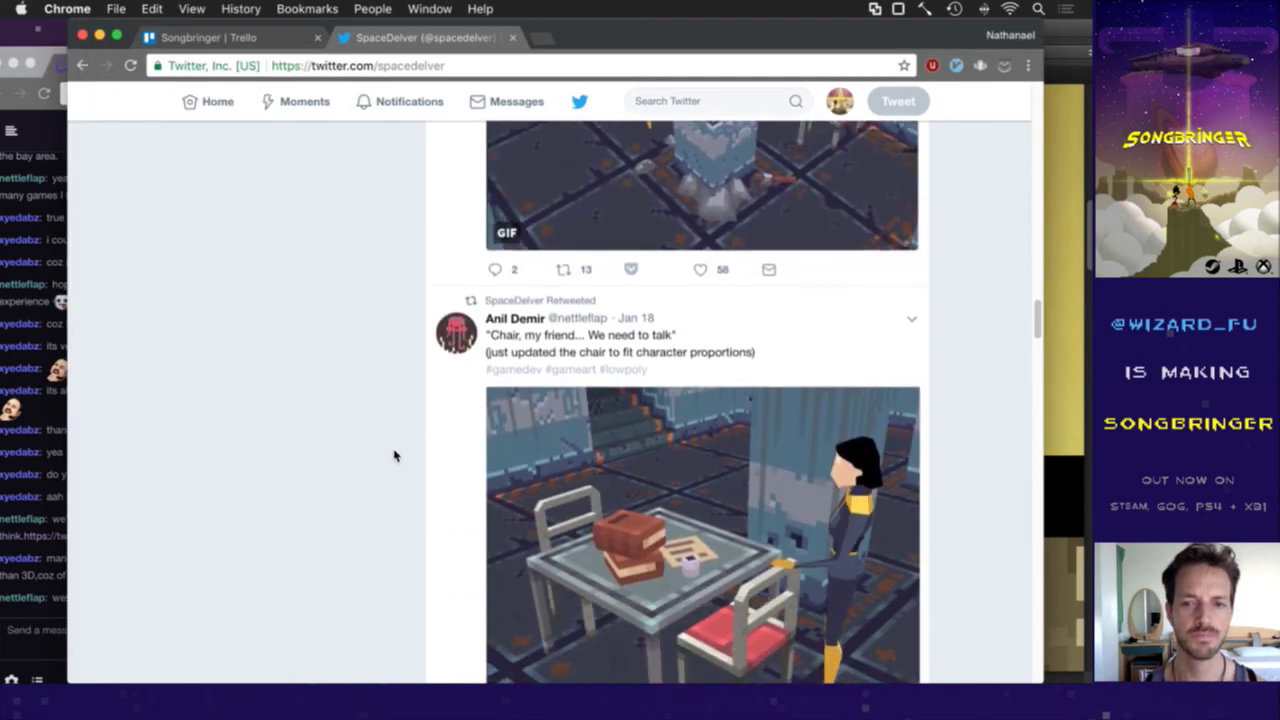
pyautogui.scroll(-12, 394, 456)
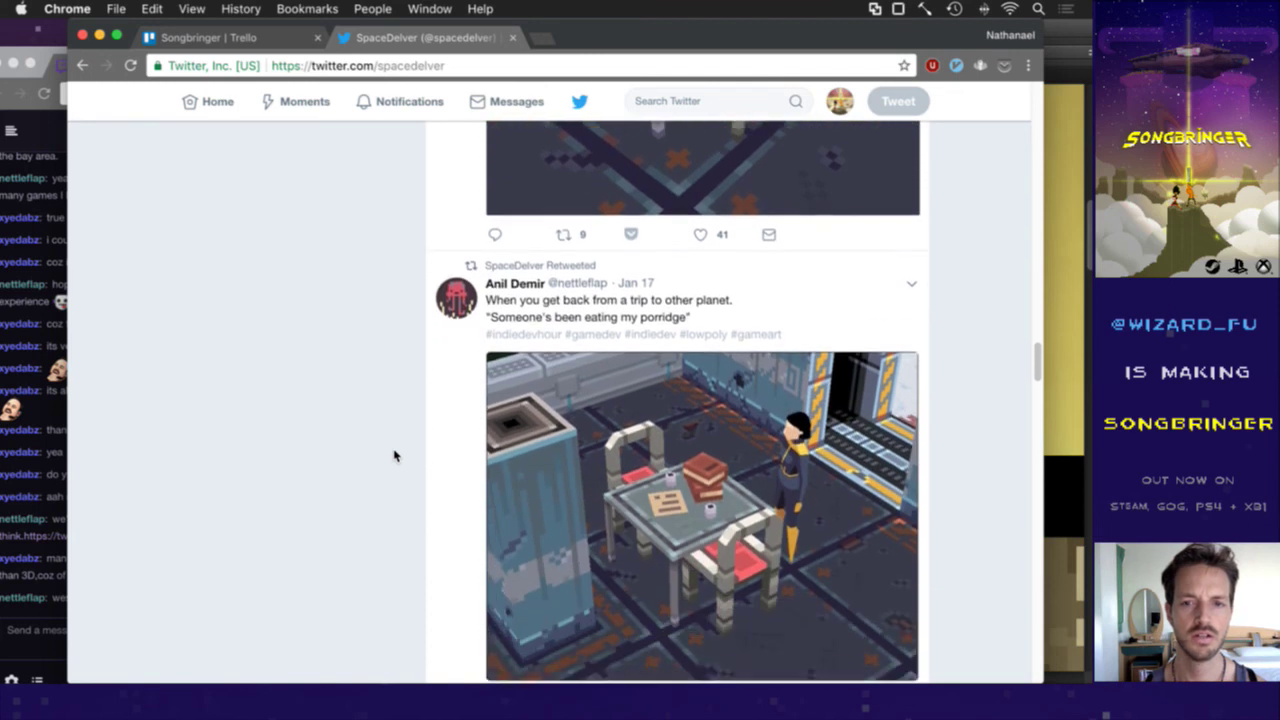
pyautogui.scroll(-15, 394, 456)
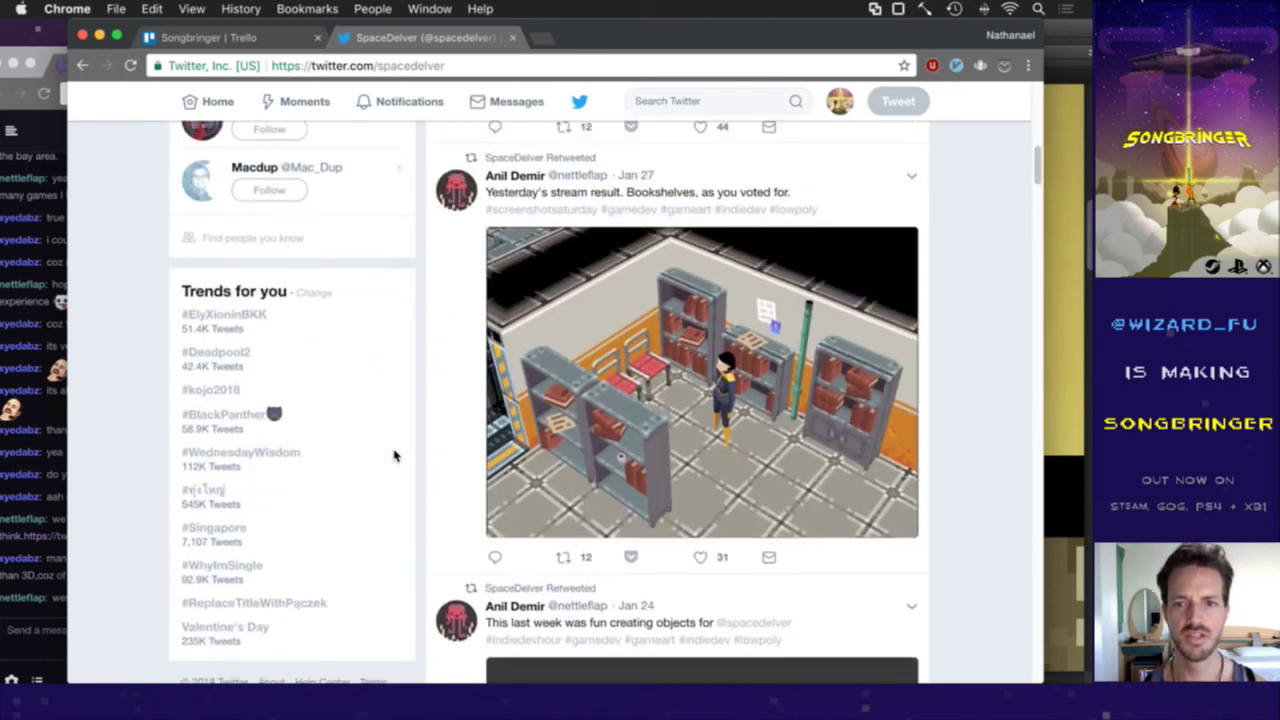
pyautogui.scroll(15, 394, 456)
pyautogui.scroll(-12, 394, 456)
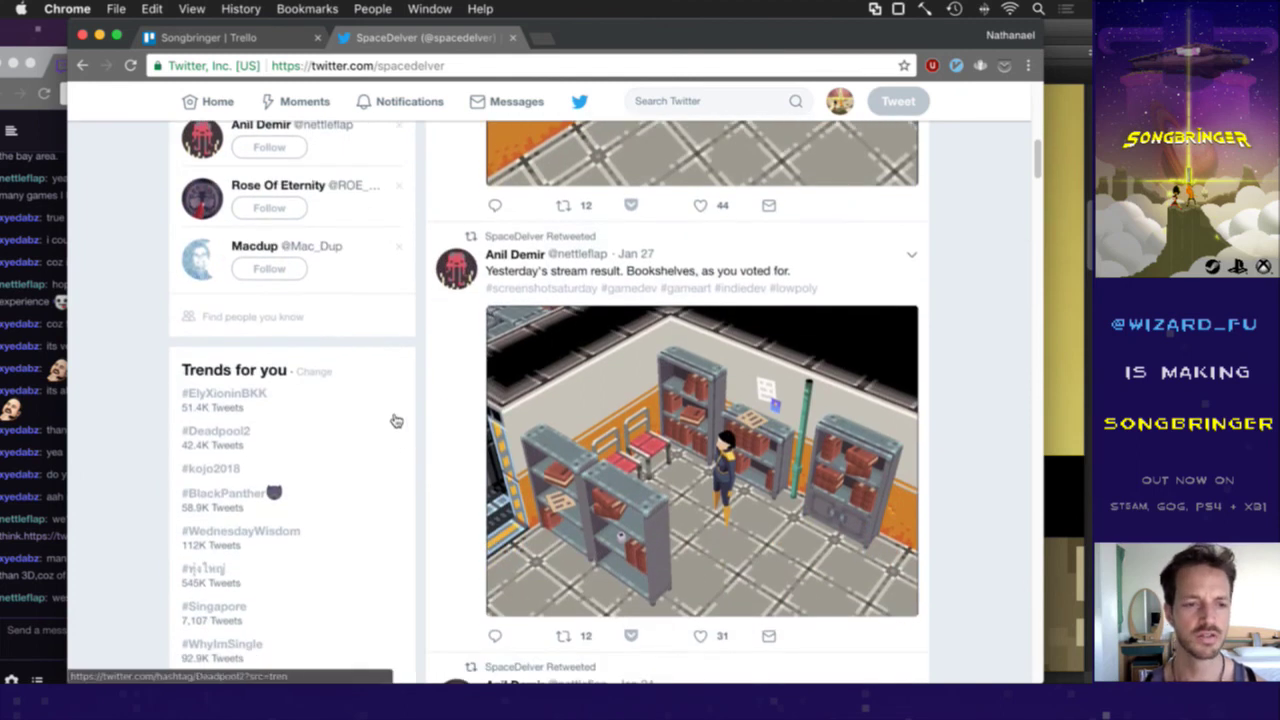
# Step: Close the SpaceDelver Twitter page and switch back to SceneJib.psd in Photoshop
pyautogui.press('super+w')
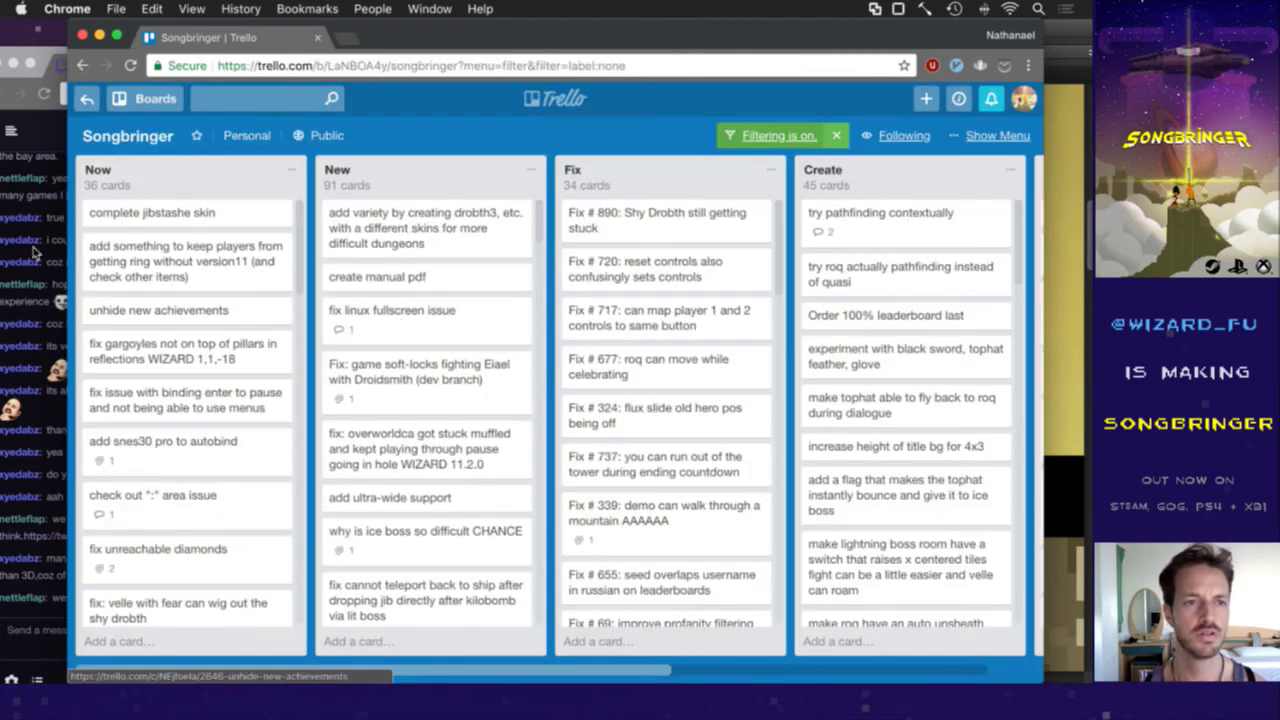
pyautogui.click(54, 128)
pyautogui.press('super+Tab')
pyautogui.press('super+Tab')
pyautogui.press('super+Tab')
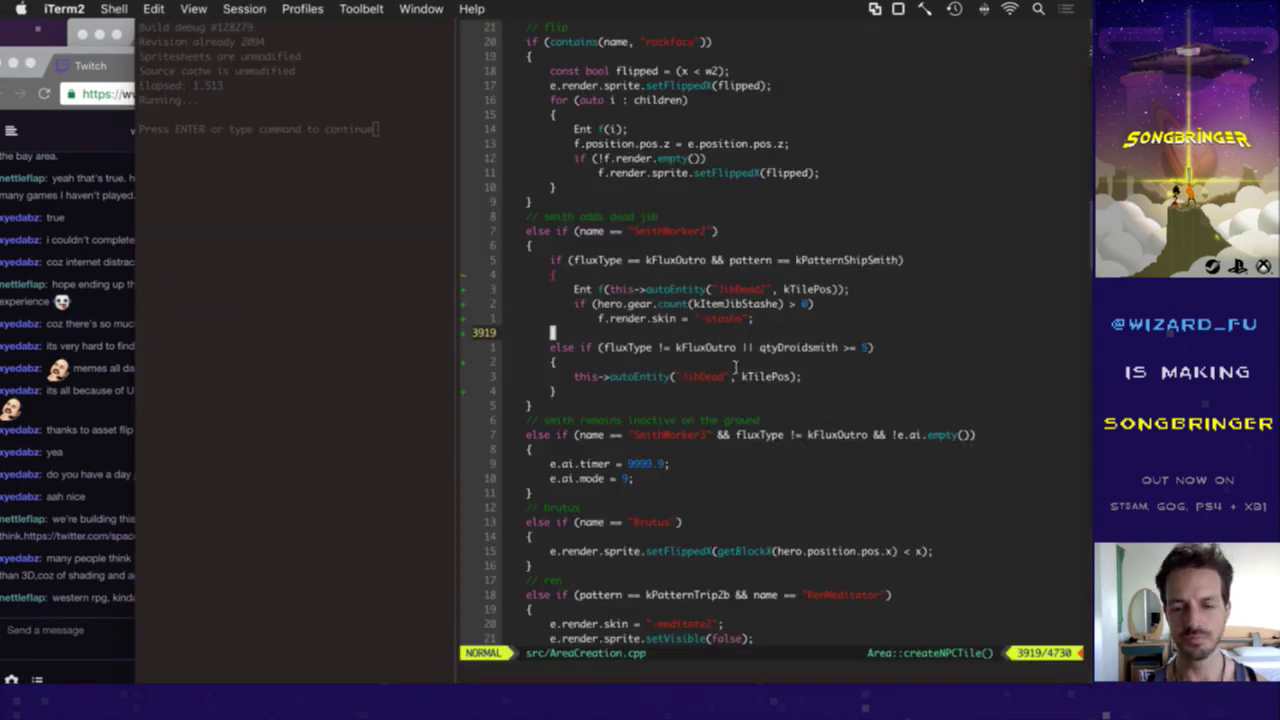
pyautogui.press('super+Tab')
pyautogui.press('super+Tab')
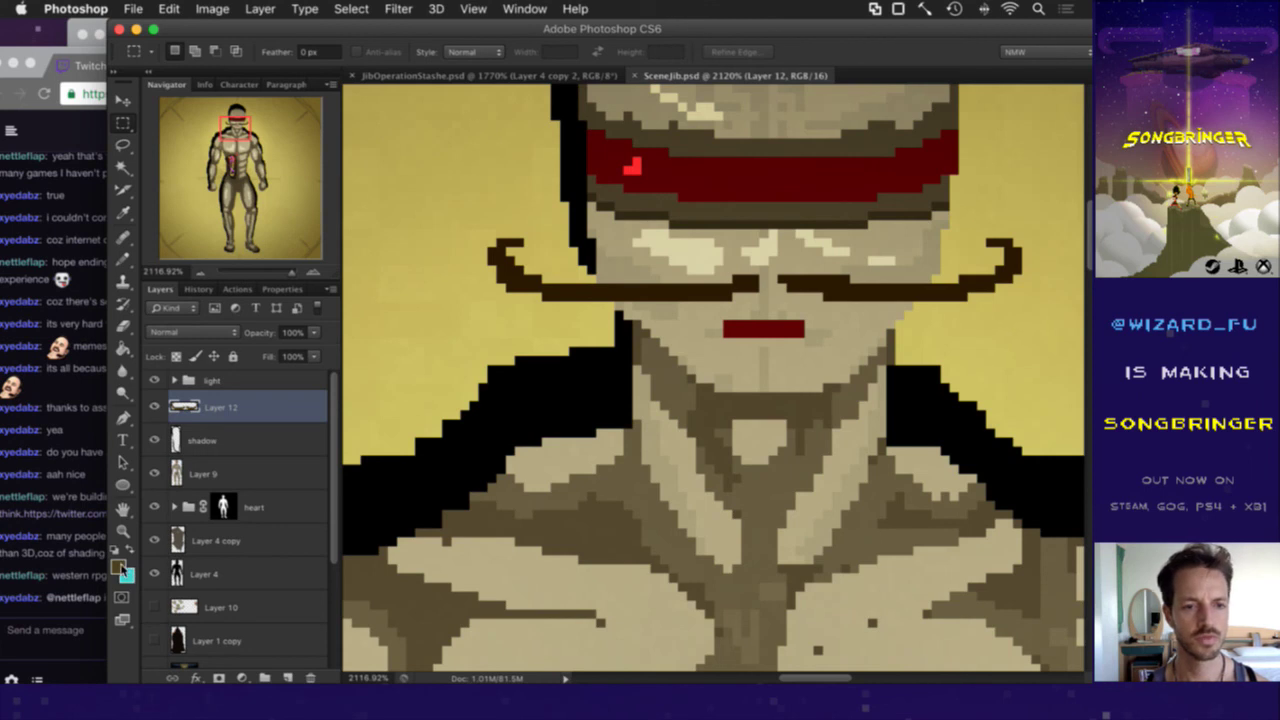
# Step: Set the foreground colour to the muted olive brown 60582e, with hue 51°, saturation 52% and brightness 38%
pyautogui.click(118, 566)
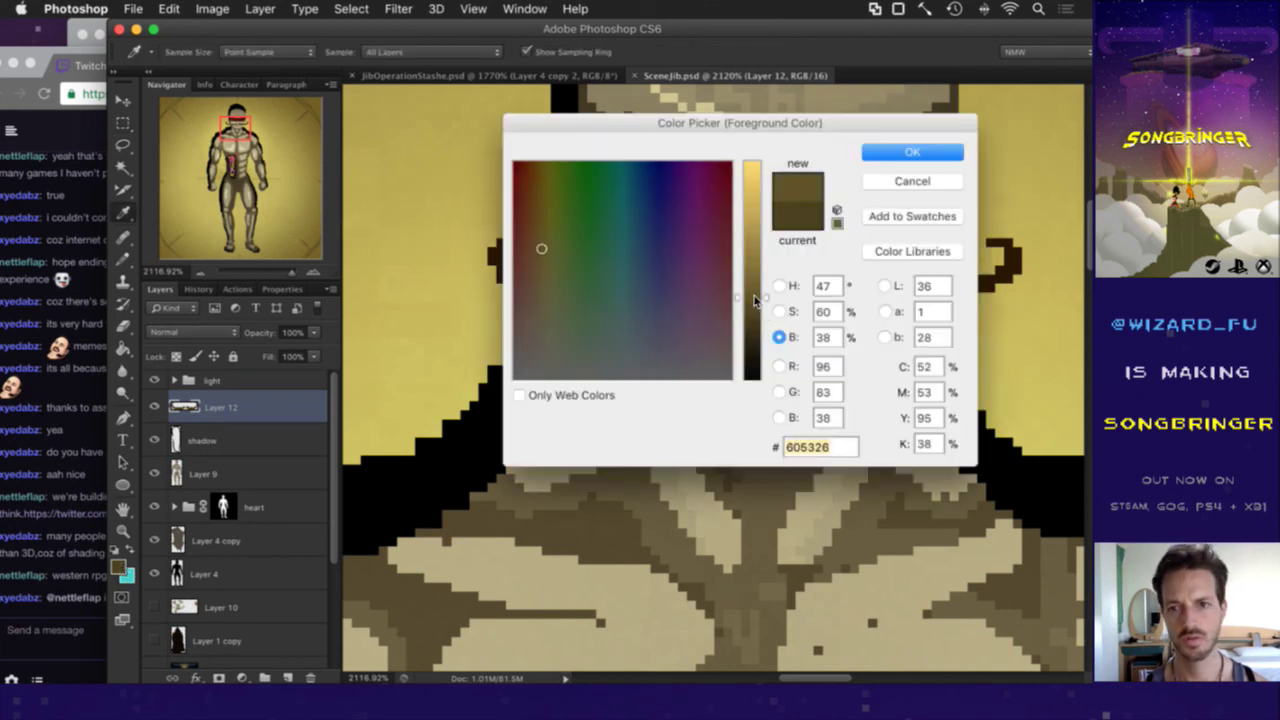
pyautogui.moveTo(754, 300); pyautogui.dragTo(752, 298)
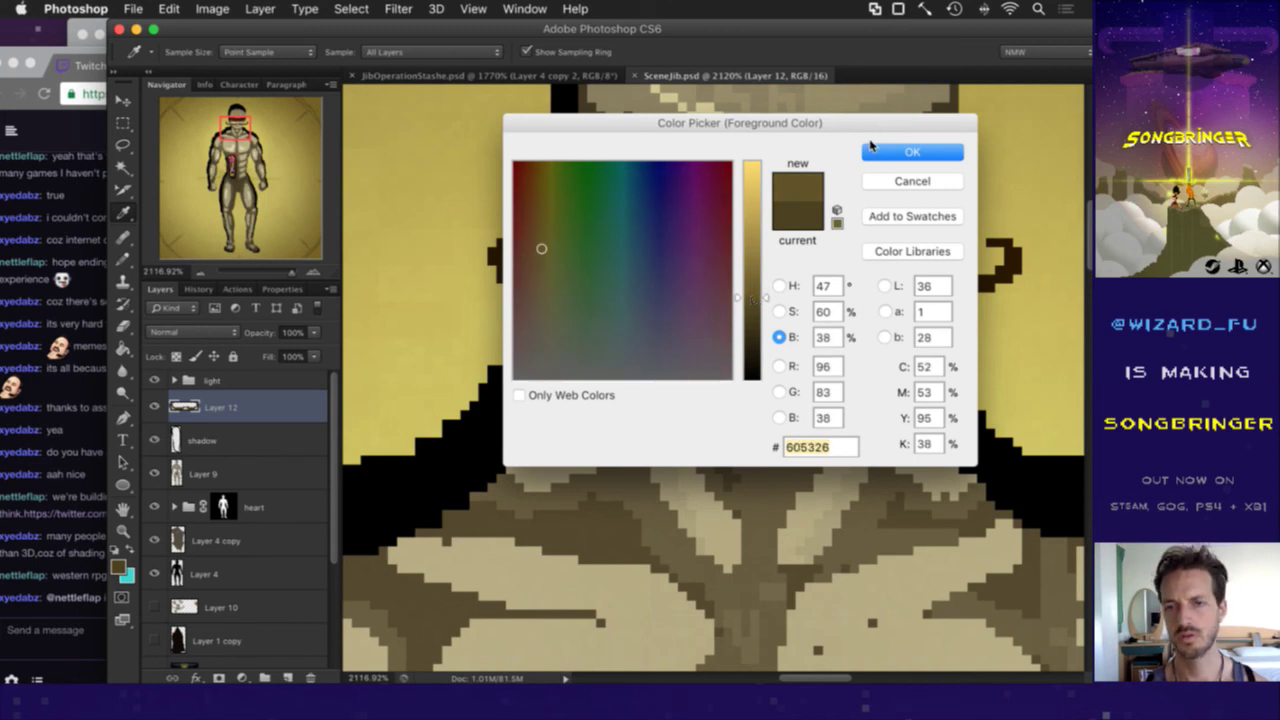
pyautogui.click(779, 311)
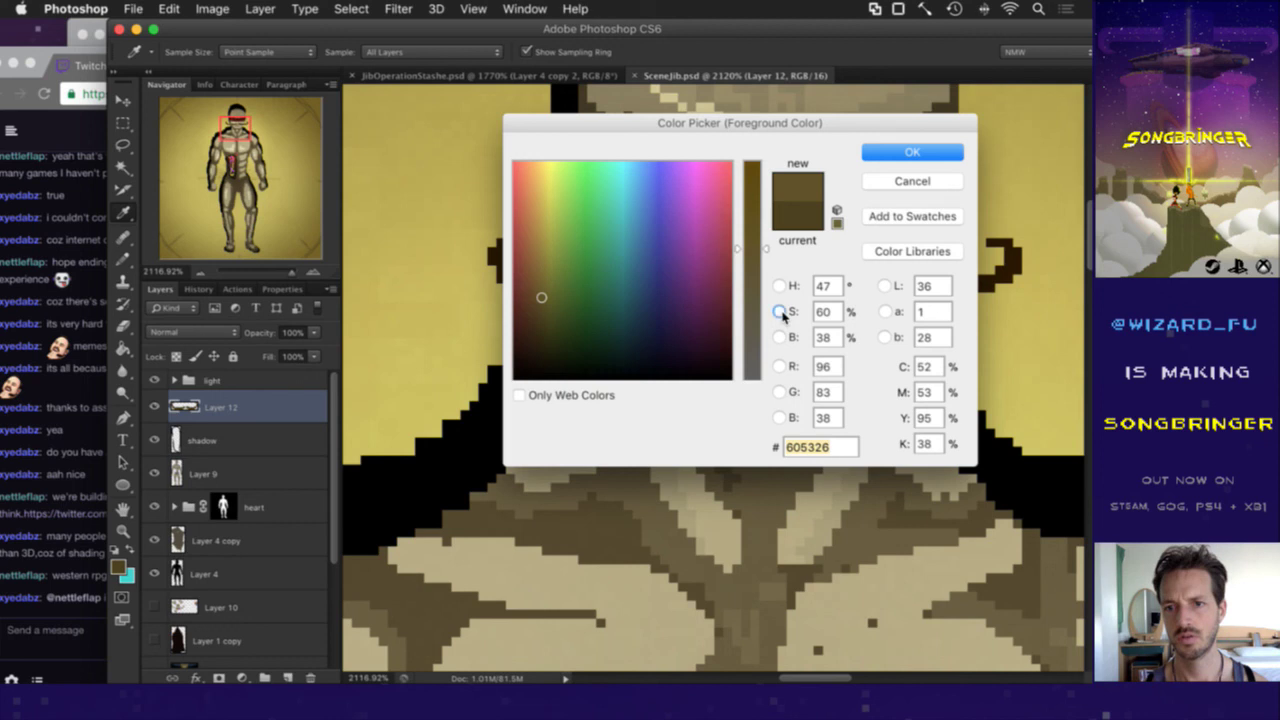
pyautogui.moveTo(757, 262); pyautogui.dragTo(757, 267)
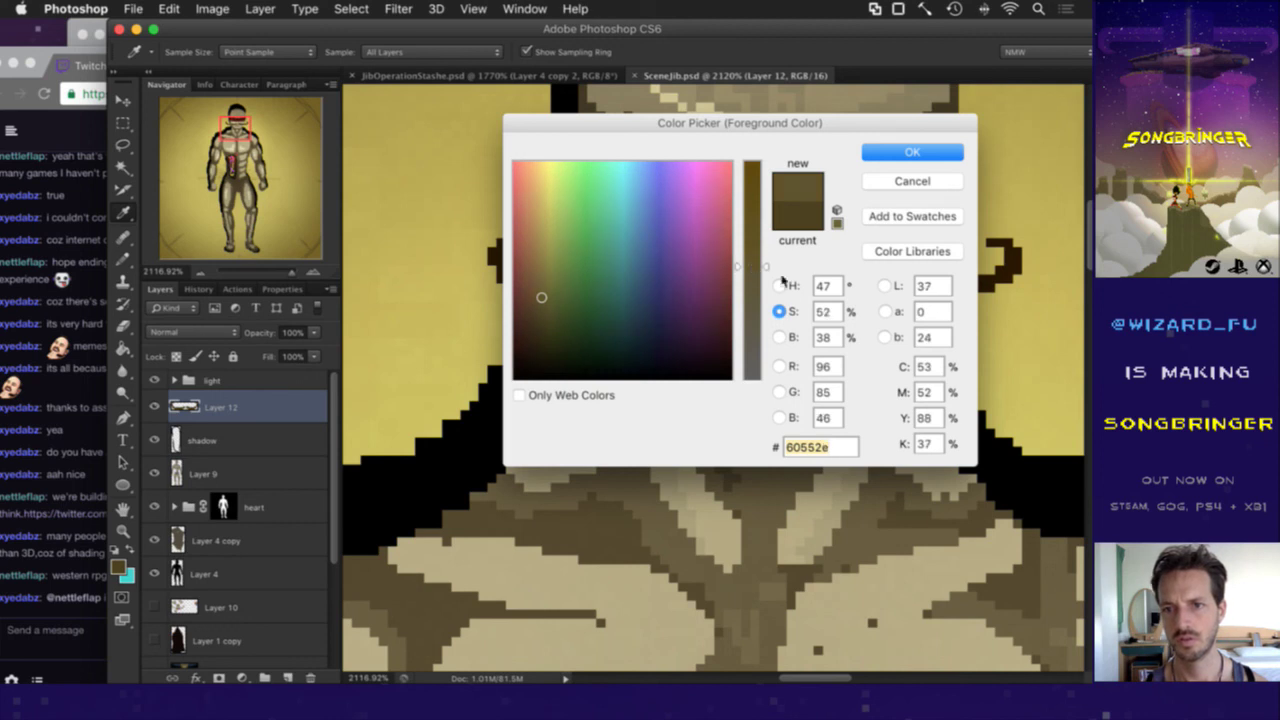
pyautogui.click(779, 286)
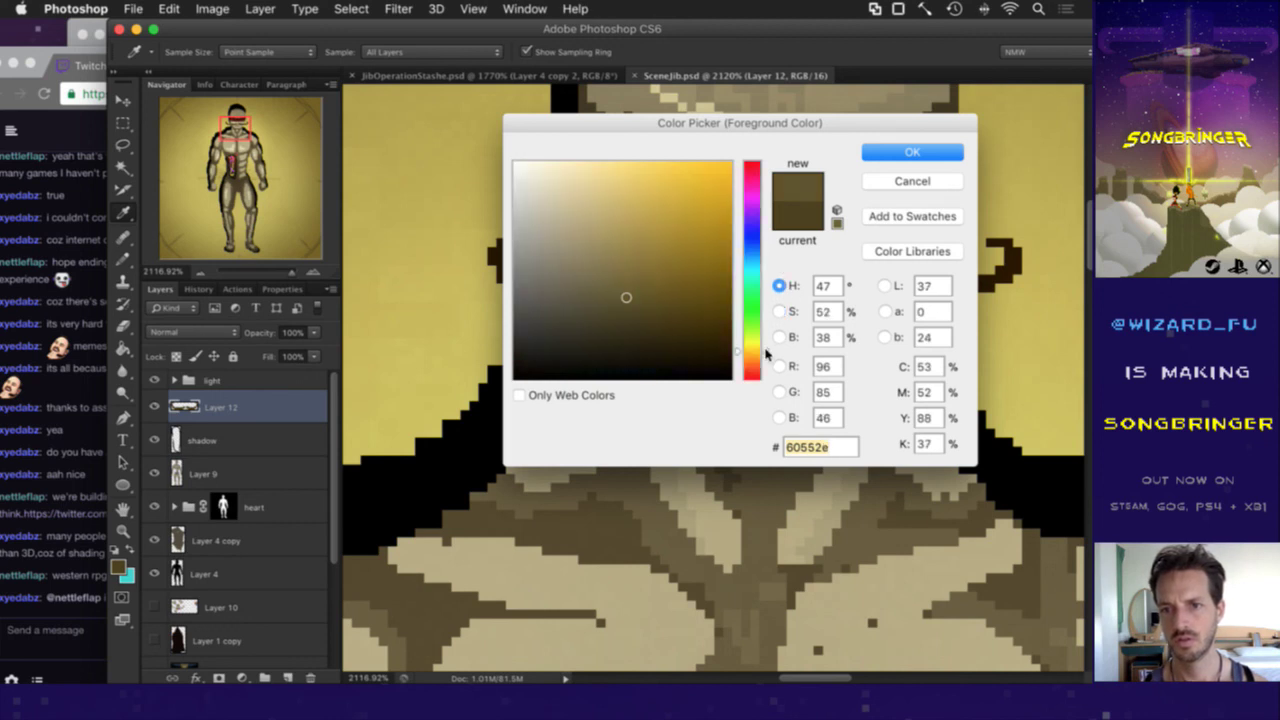
pyautogui.moveTo(767, 352); pyautogui.dragTo(767, 350)
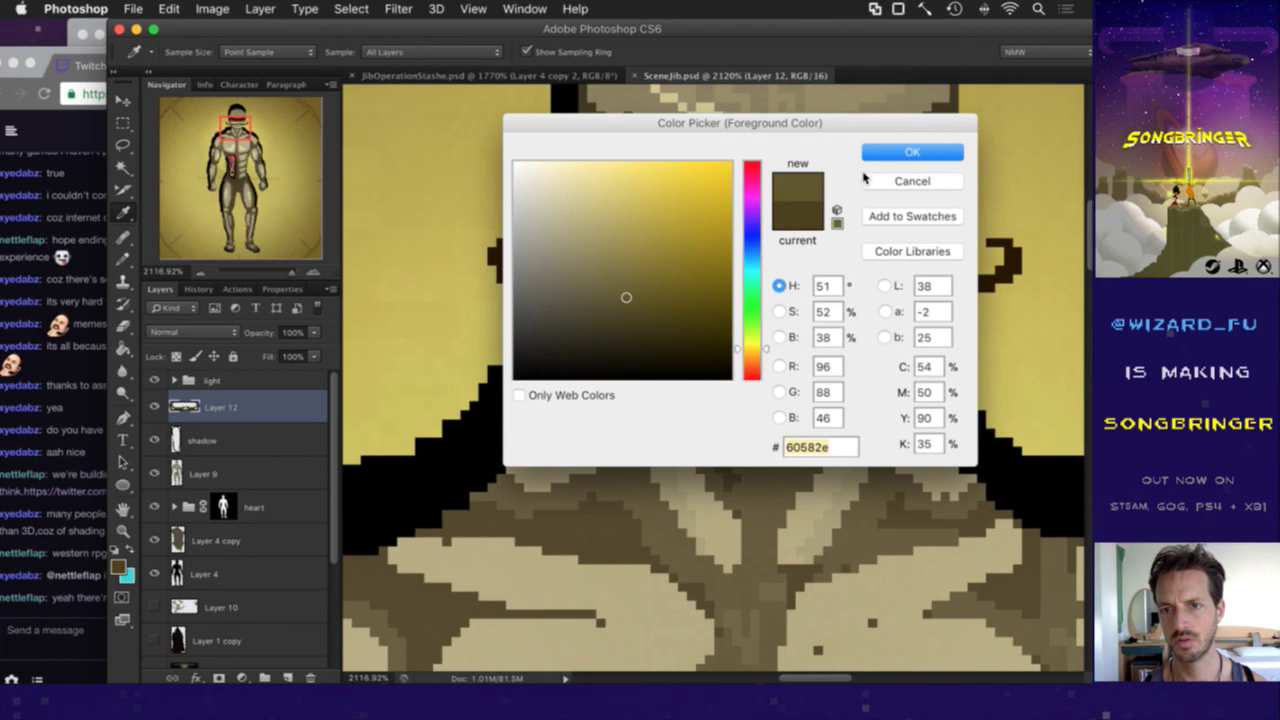
pyautogui.press('Return')
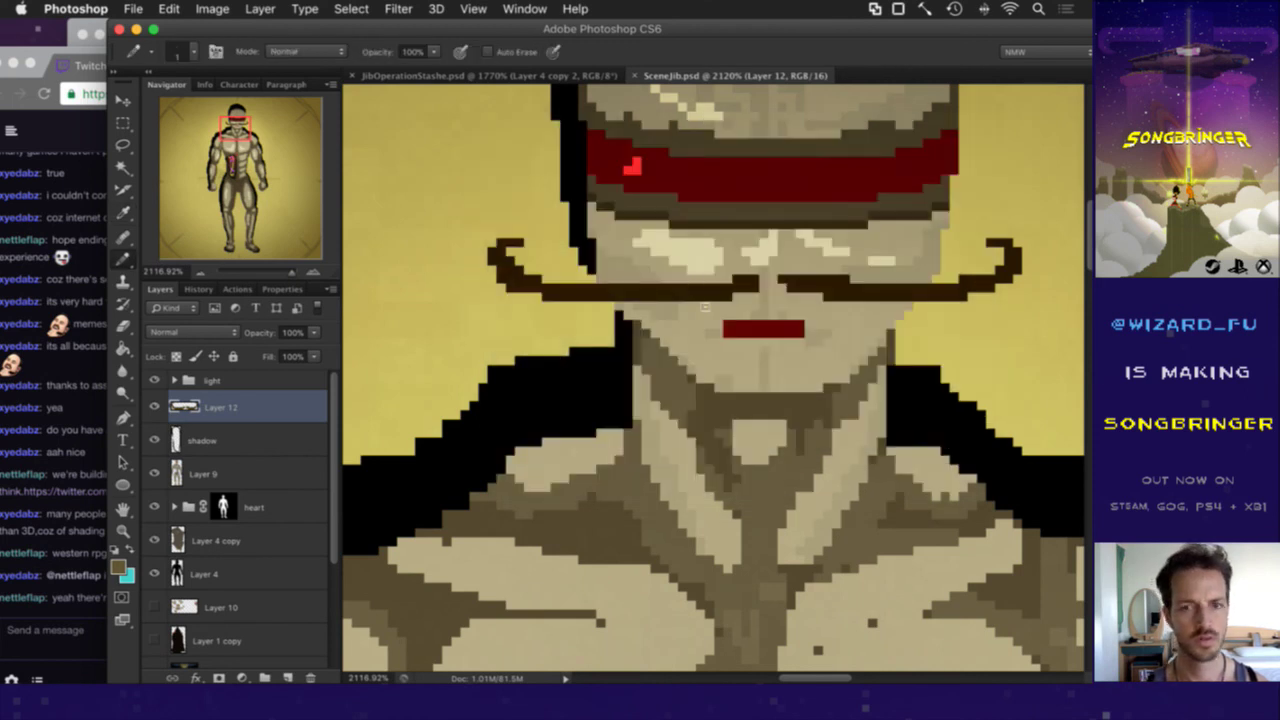
# Step: Paint olive-brown highlights along both halves of the moustache on Layer 12 and save SceneJib.psd
pyautogui.moveTo(672, 289); pyautogui.dragTo(562, 289)
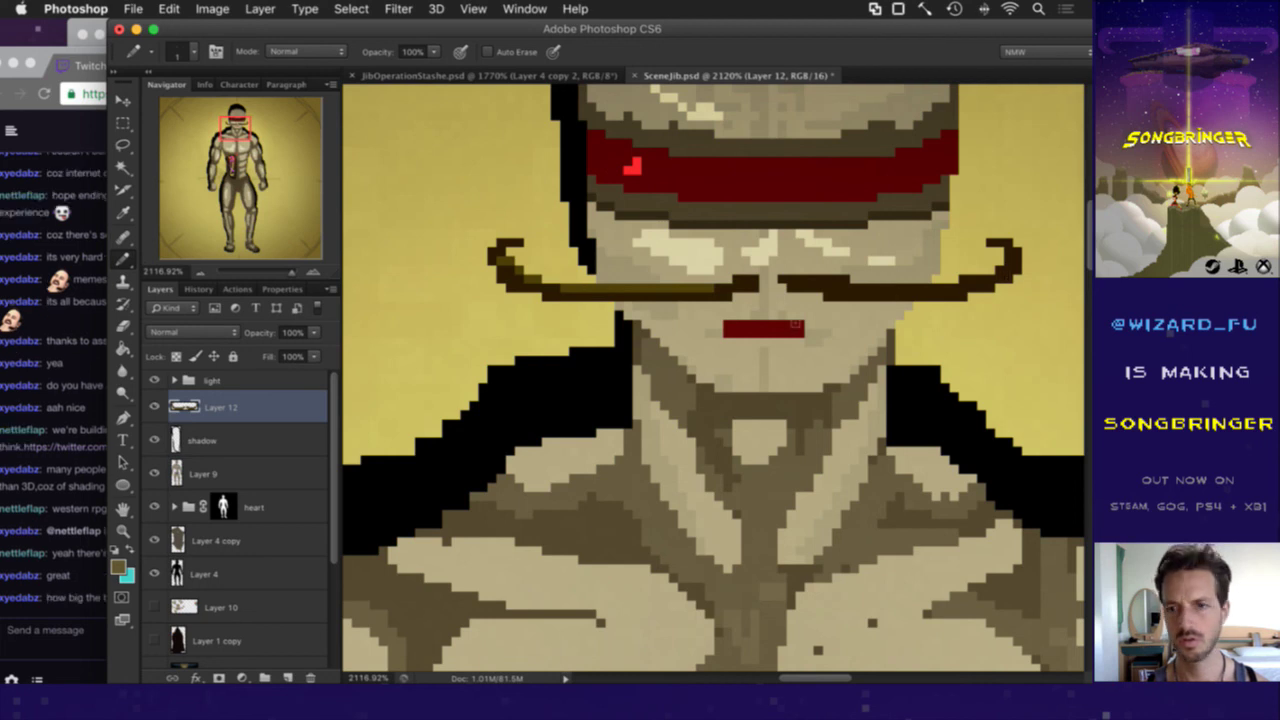
pyautogui.moveTo(822, 296); pyautogui.dragTo(964, 300)
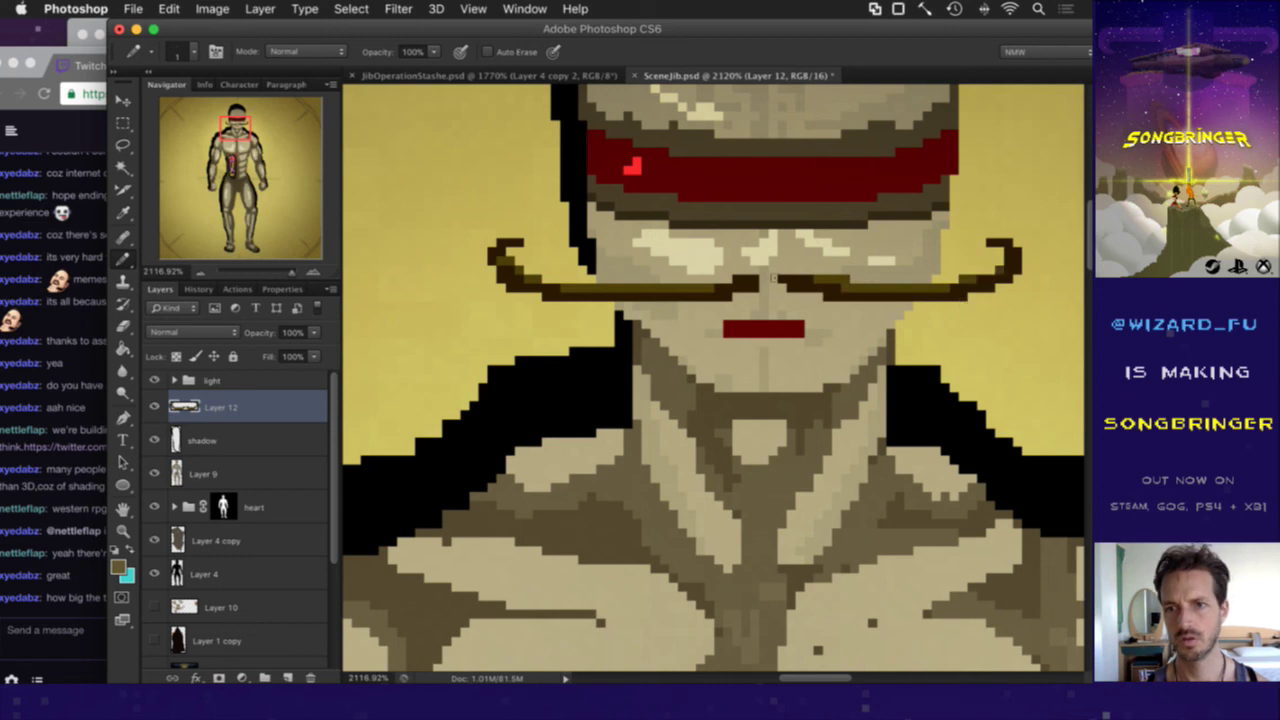
pyautogui.scroll(-5, 774, 277)
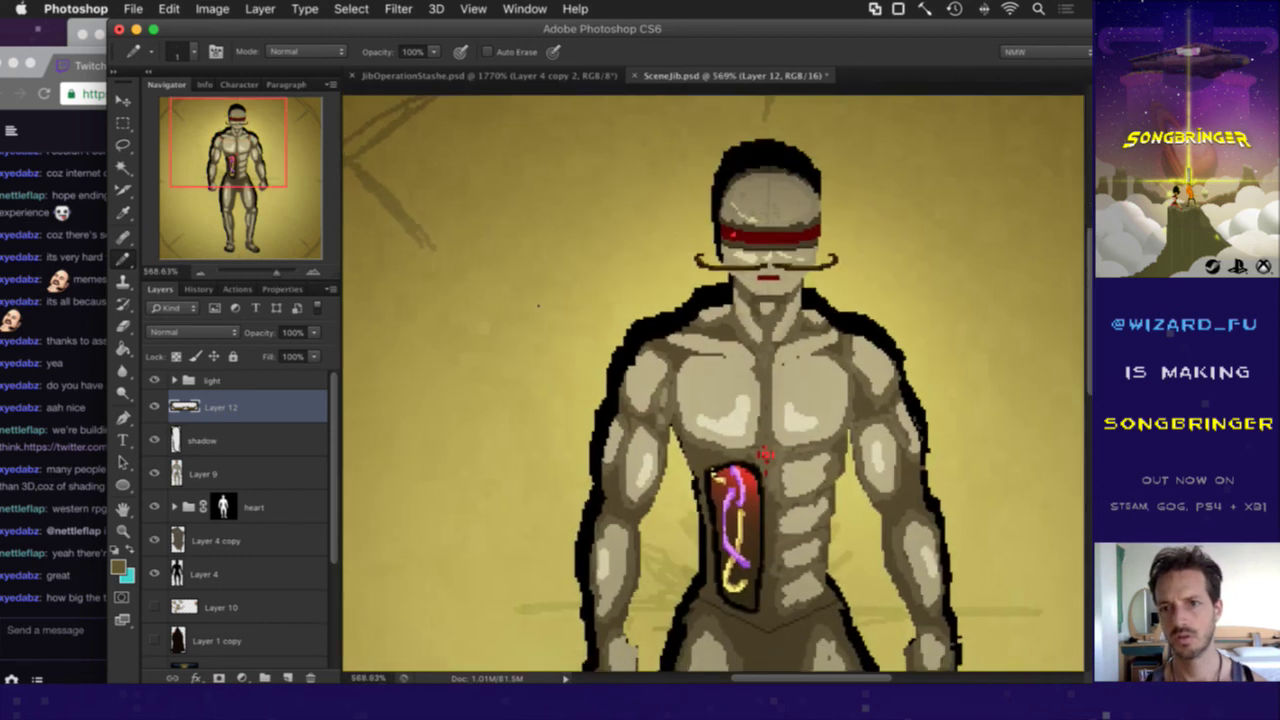
pyautogui.press('super+s')
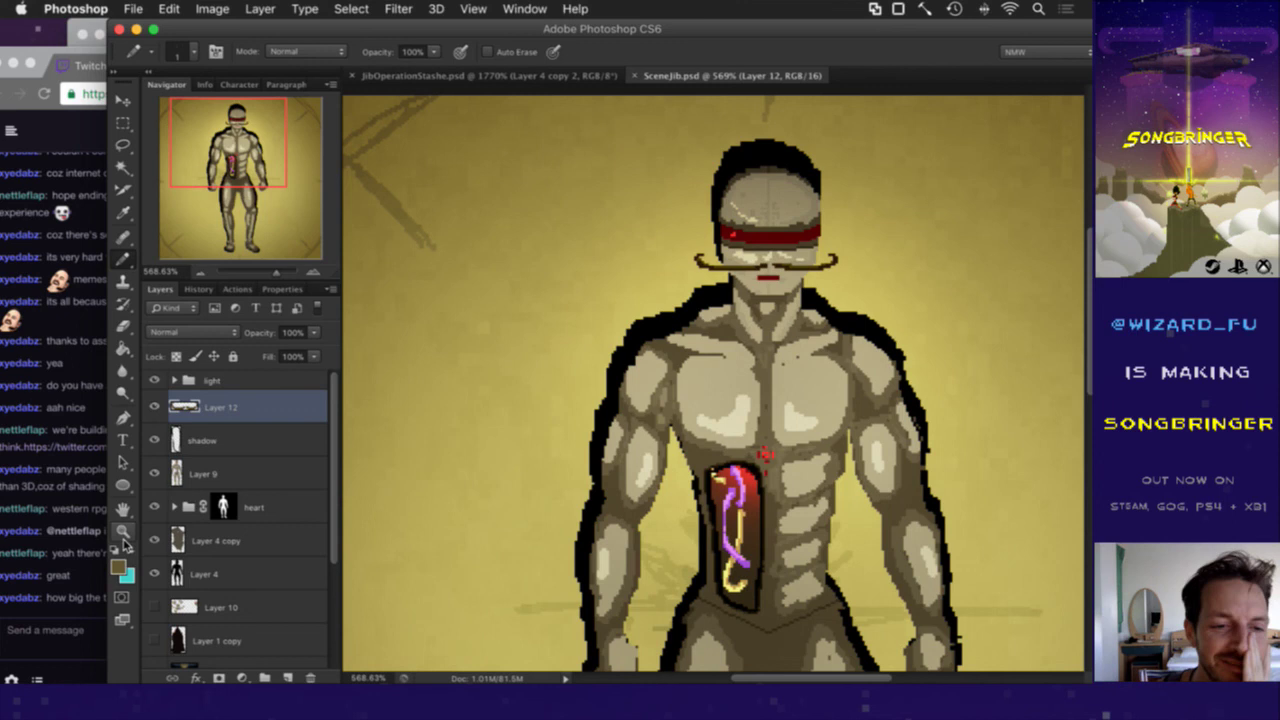
# Step: Read the newest Twitch chat messages about the viewer's game and team, and switch back to Photoshop
pyautogui.click(88, 585)
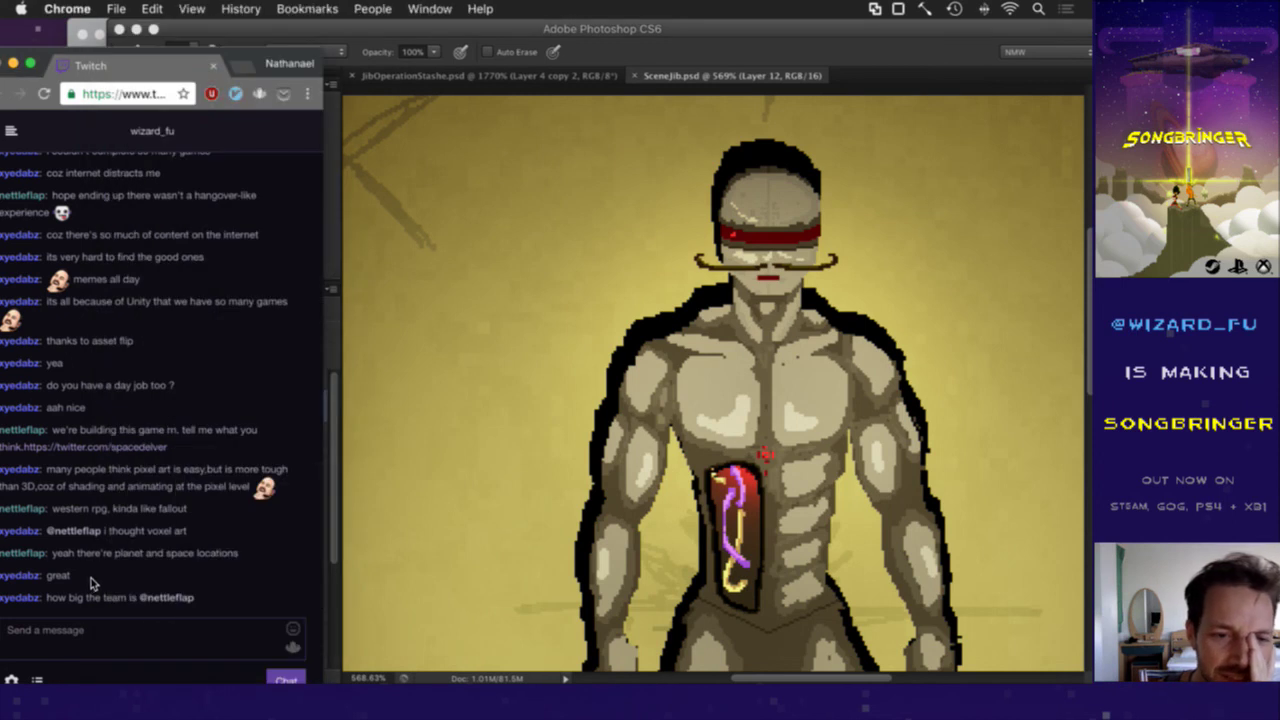
pyautogui.moveTo(96, 552); pyautogui.dragTo(119, 559)
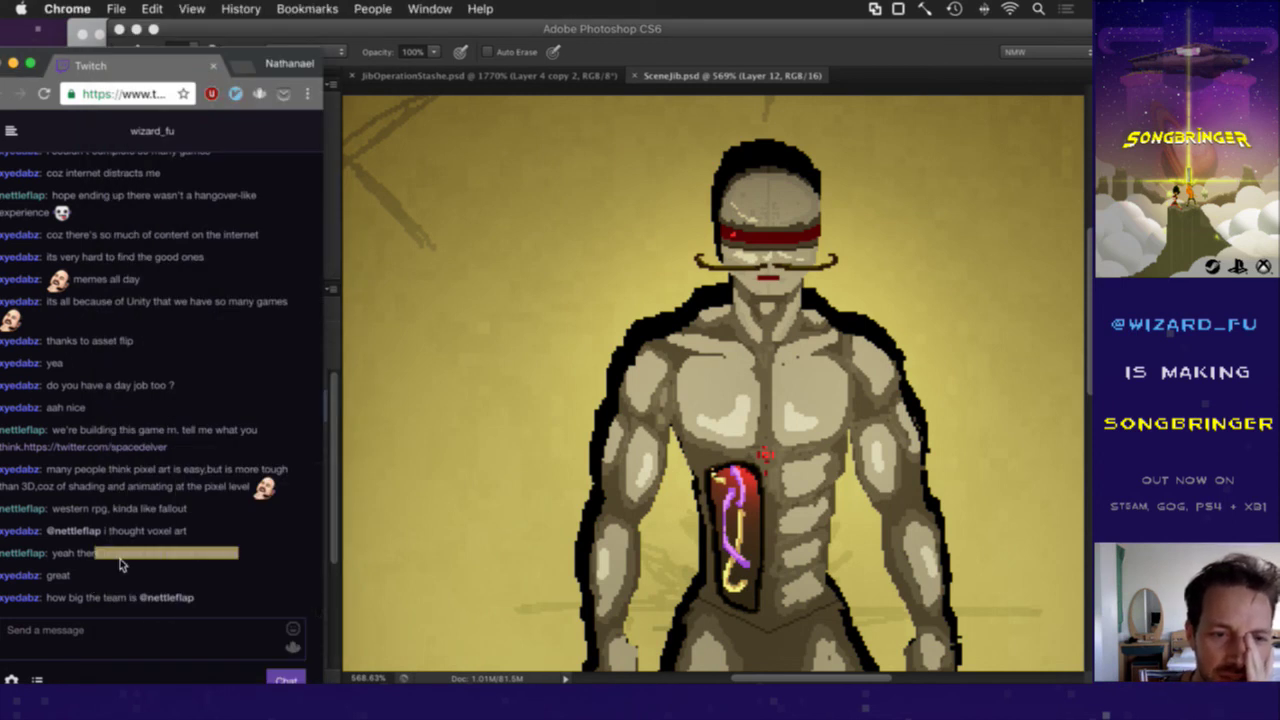
pyautogui.click(126, 569)
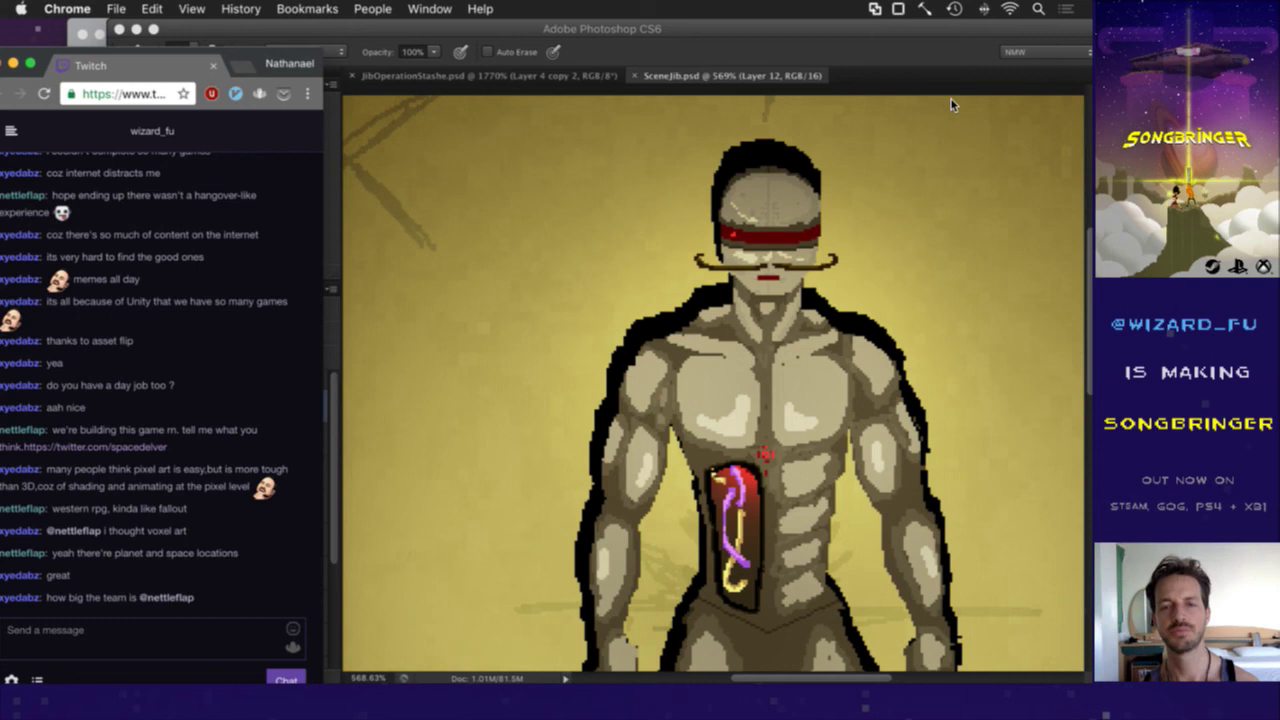
pyautogui.click(908, 62)
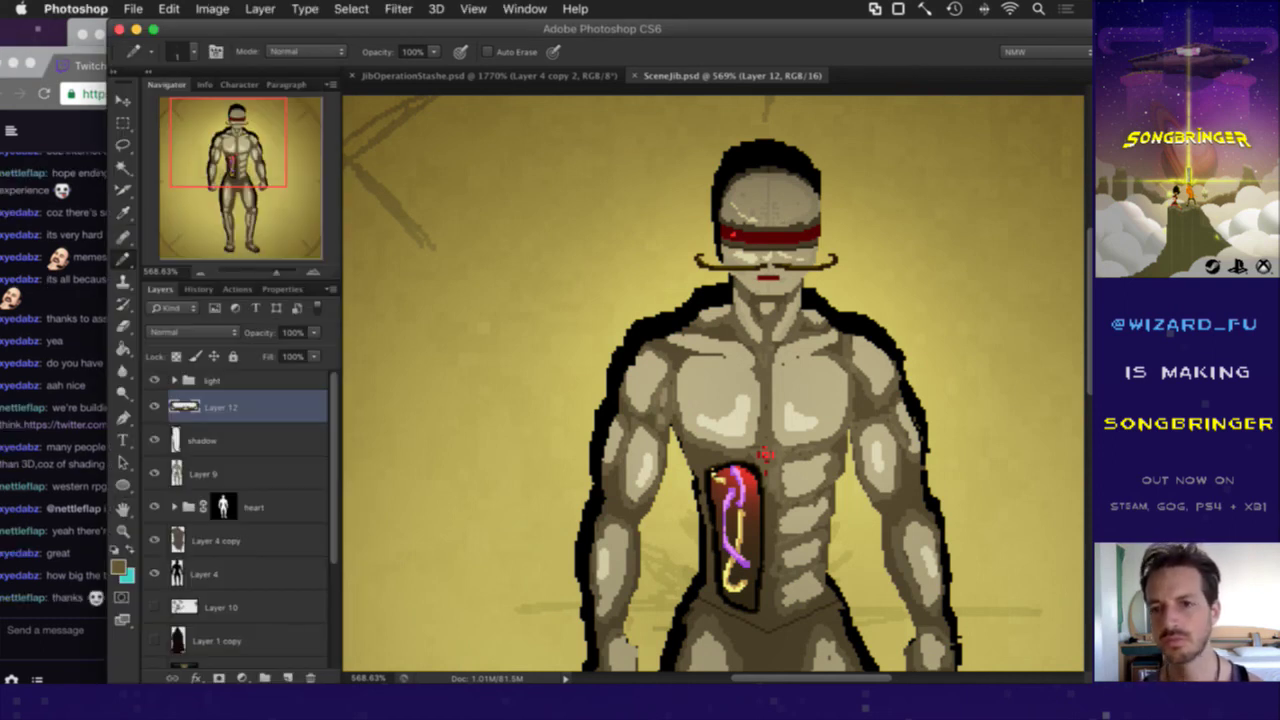
pyautogui.moveTo(752, 270); pyautogui.dragTo(820, 272)
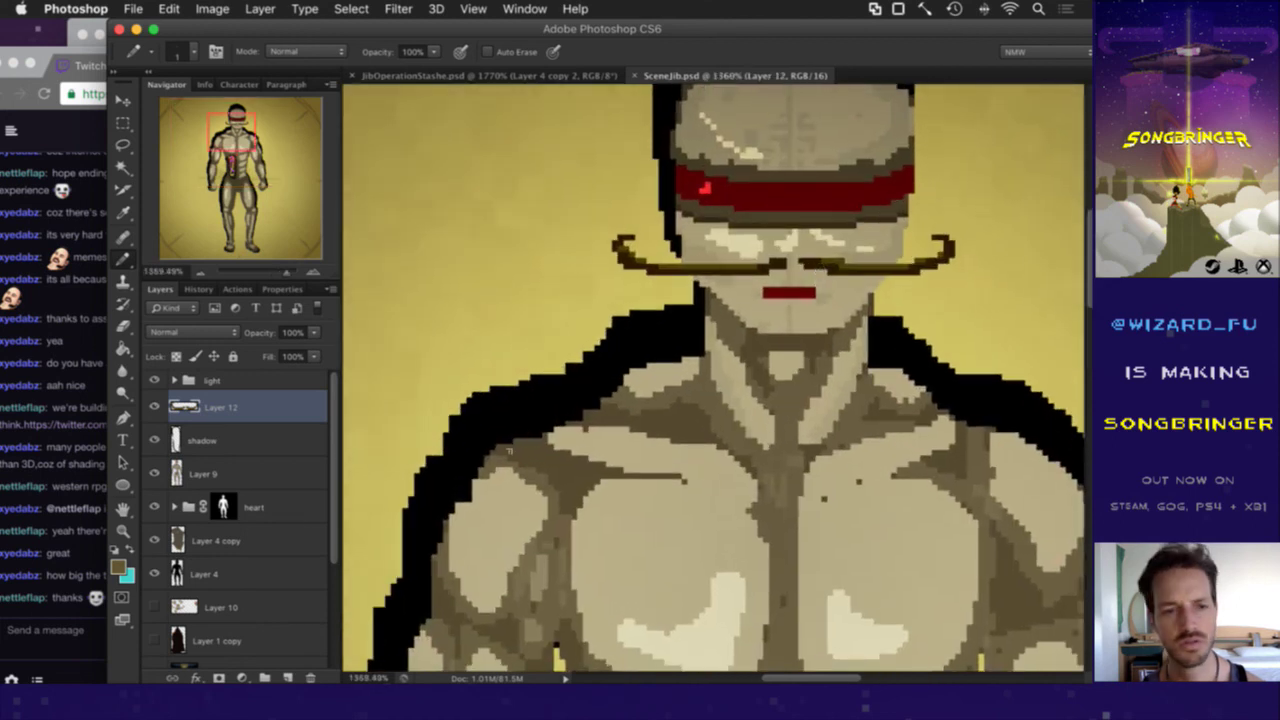
pyautogui.click(222, 433)
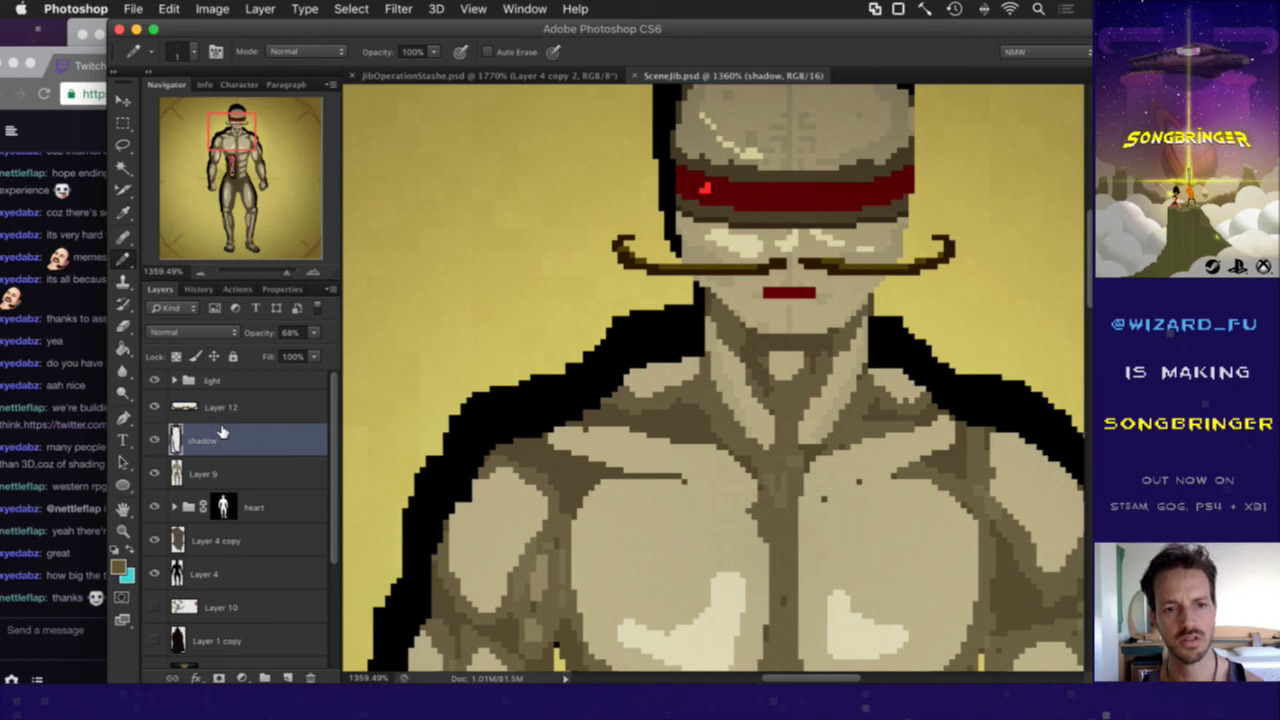
pyautogui.press('super+j')
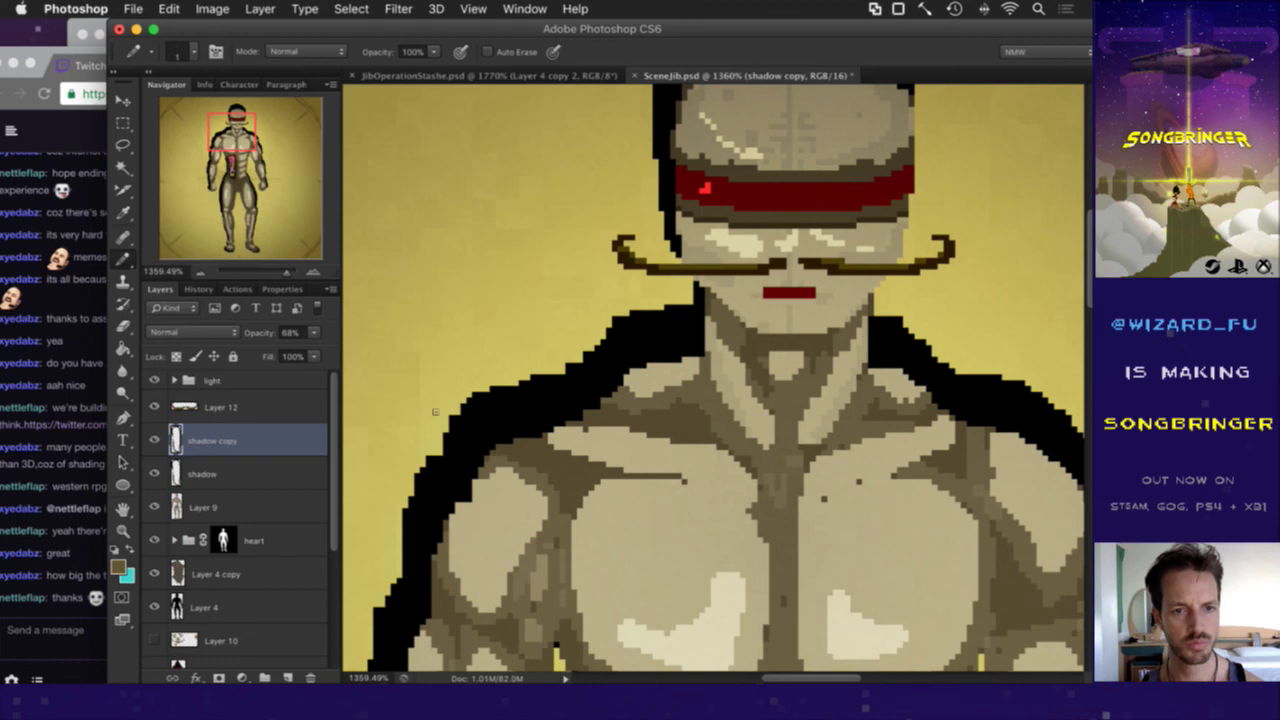
pyautogui.press('i')
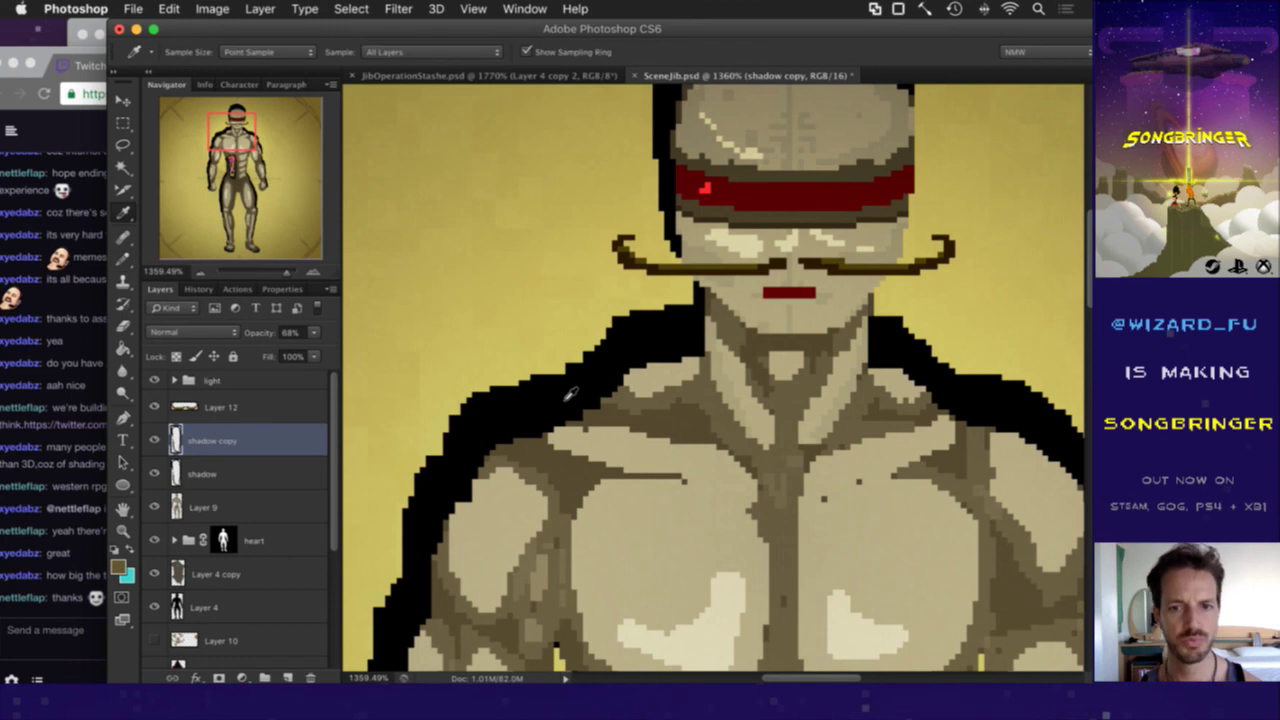
pyautogui.scroll(-1, 540, 383)
pyautogui.scroll(-3, 520, 384)
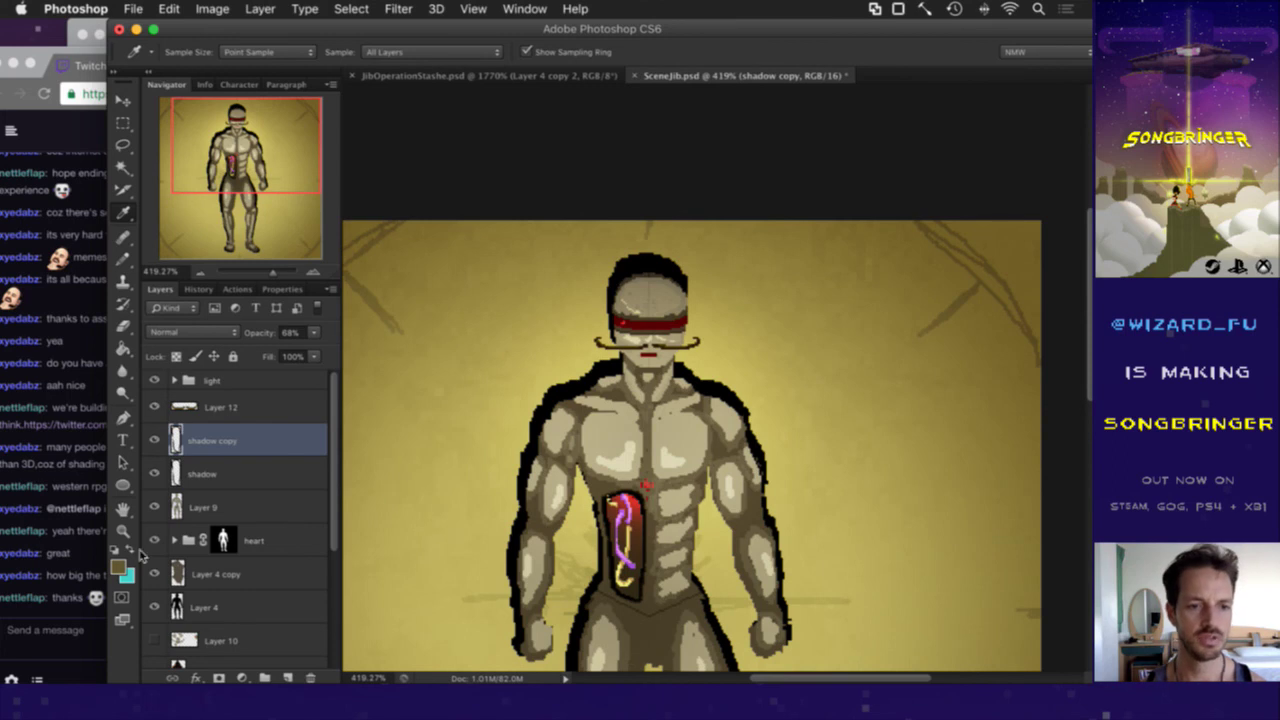
pyautogui.press('e')
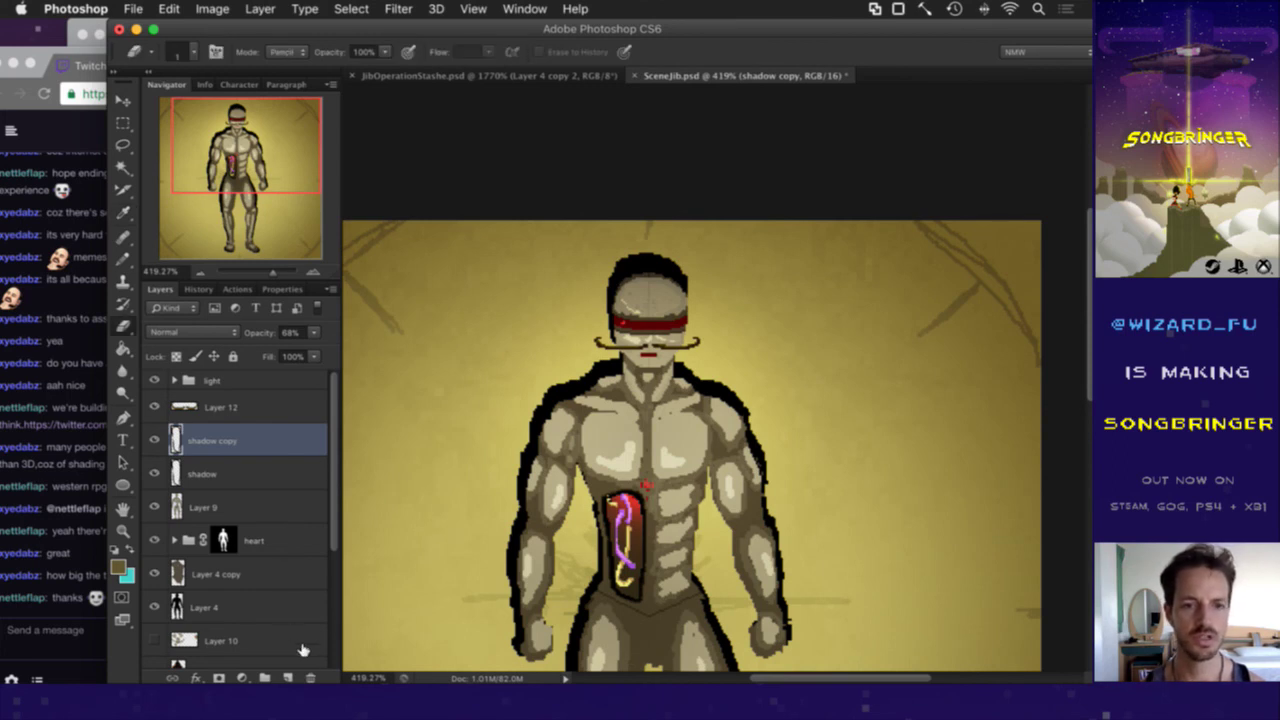
pyautogui.click(311, 678)
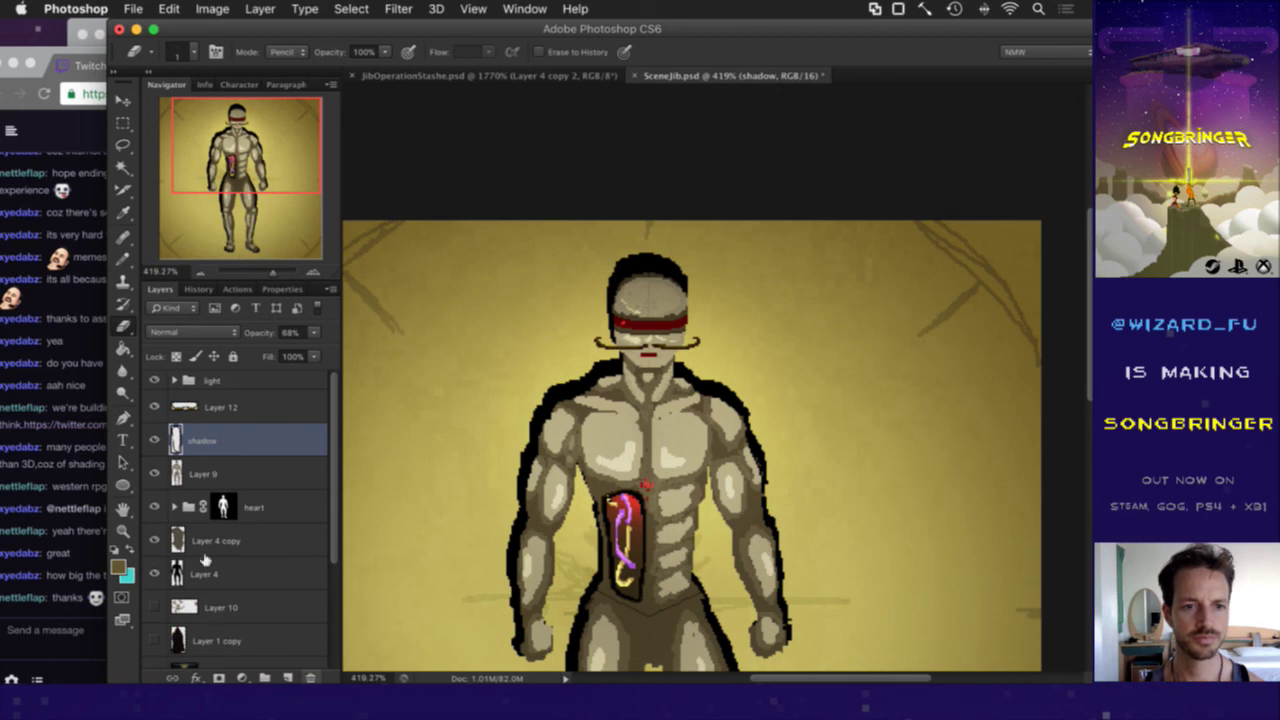
# Step: Duplicate the moustache on Layer 12, place the copy directly beneath the original and set its opacity to 68%
pyautogui.click(229, 408)
pyautogui.press('super+j')
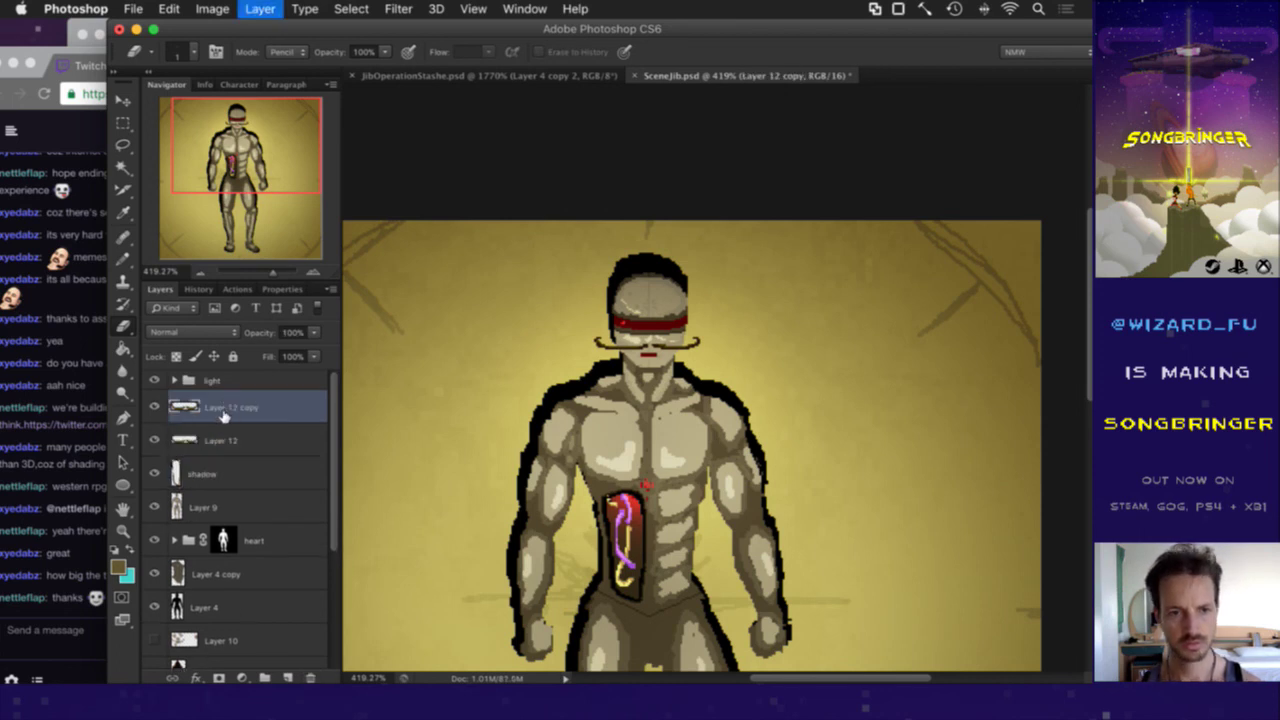
pyautogui.moveTo(199, 410); pyautogui.dragTo(200, 446)
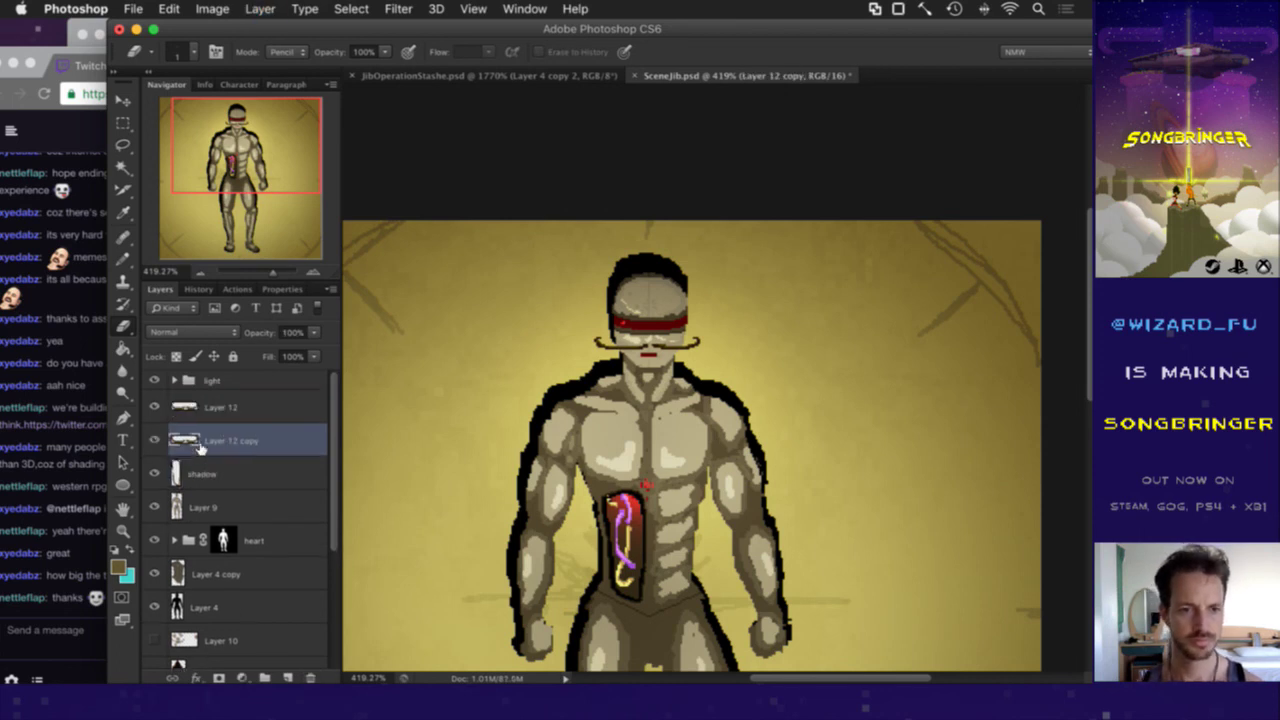
pyautogui.click(293, 333)
pyautogui.write('68')
pyautogui.press('Return')
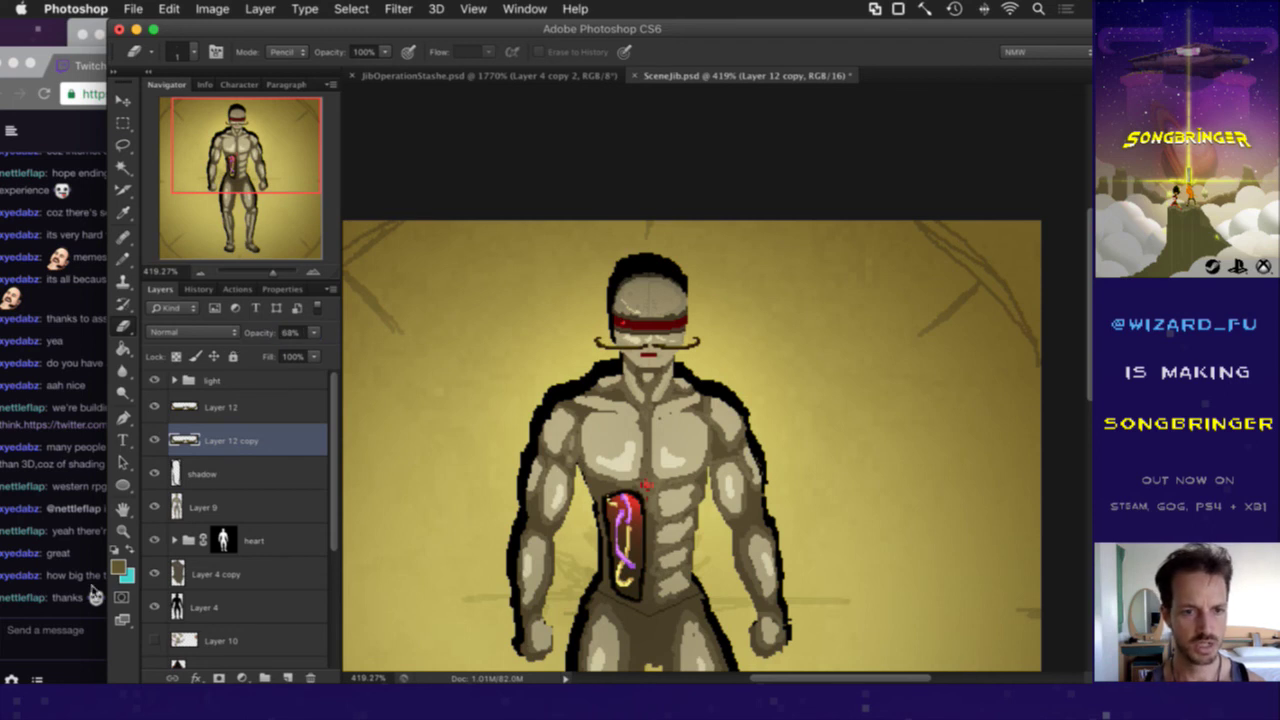
# Step: Set the foreground colour to black (000000) and activate the Pencil tool for work around the moustache
pyautogui.click(119, 567)
pyautogui.moveTo(686, 355); pyautogui.dragTo(681, 384)
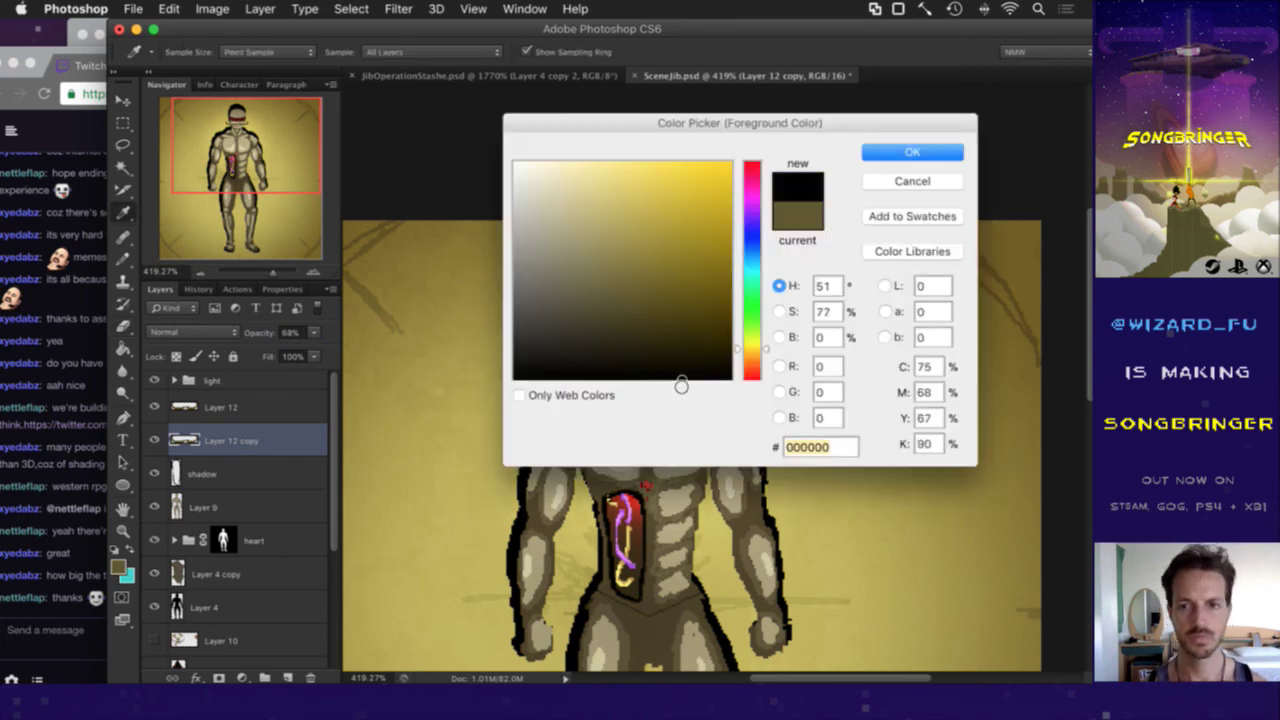
pyautogui.click(903, 152)
pyautogui.press('b')
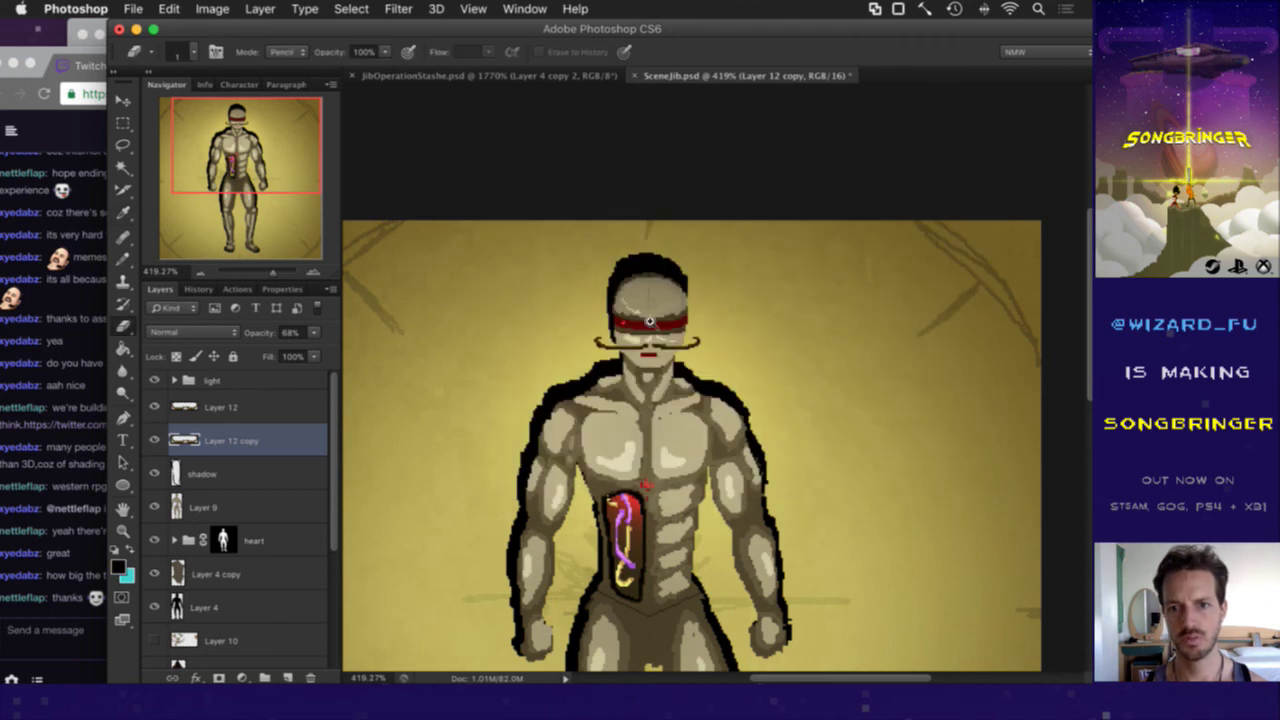
pyautogui.scroll(6, 590, 365)
pyautogui.press('b')
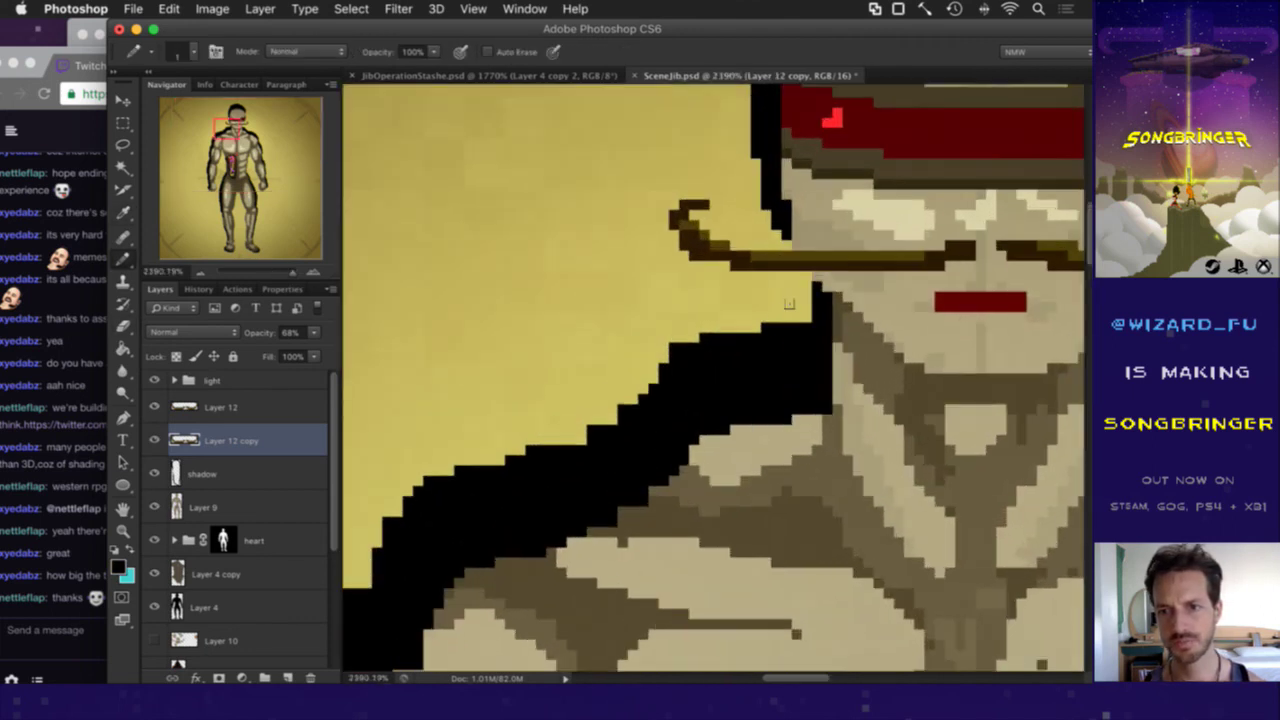
# Step: Try shifting the moustache copy down as a drop shadow, move it back up and delete the copied layer
pyautogui.press('v')
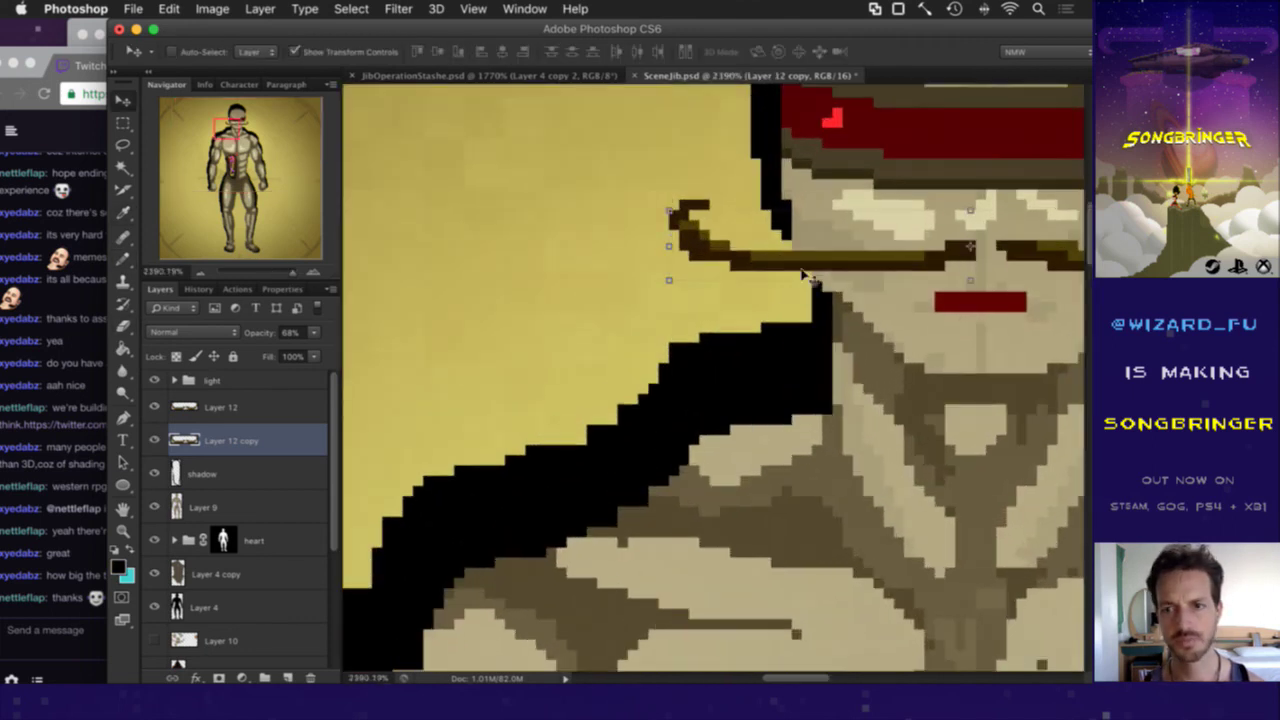
pyautogui.press('Down')
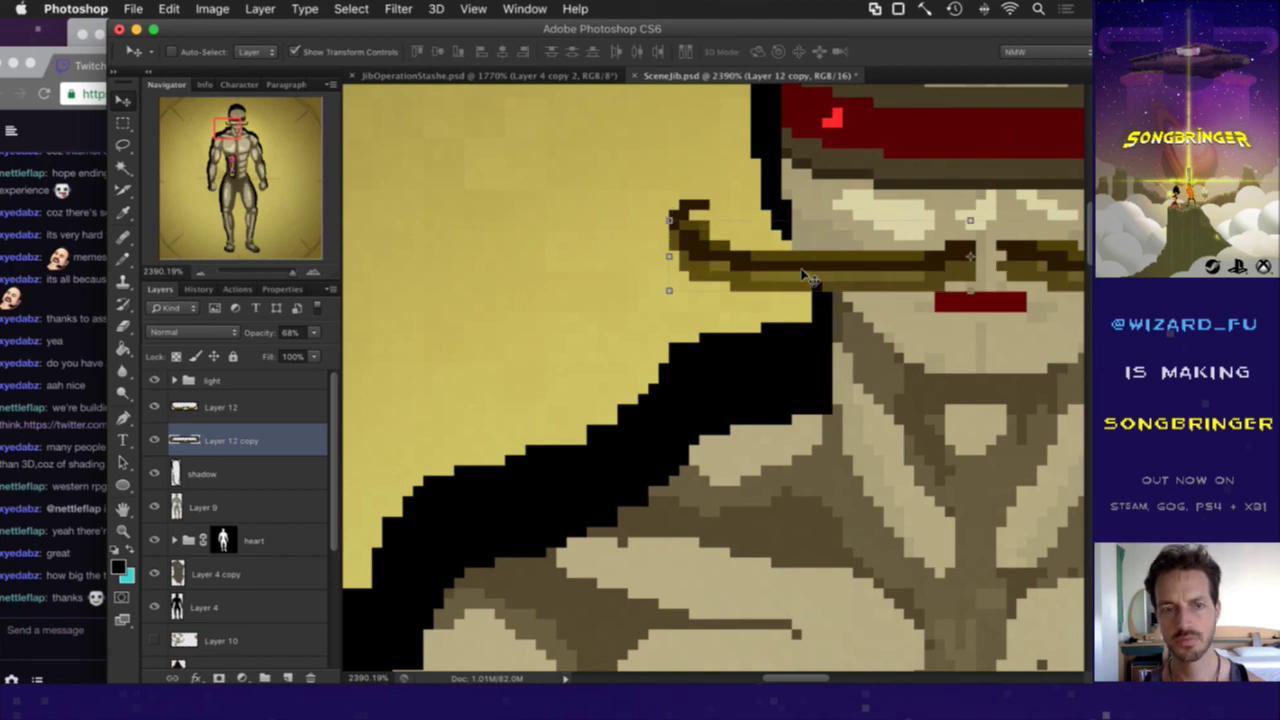
pyautogui.press('Up')
pyautogui.press('Up')
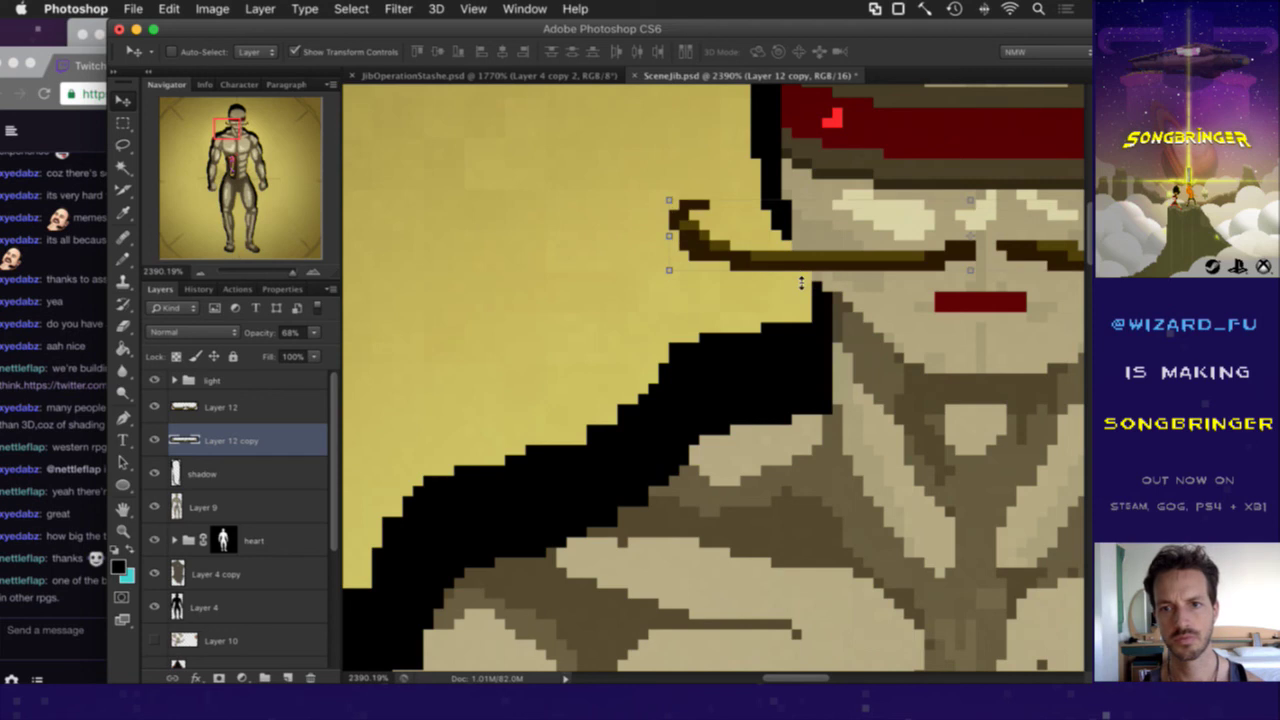
pyautogui.click(310, 678)
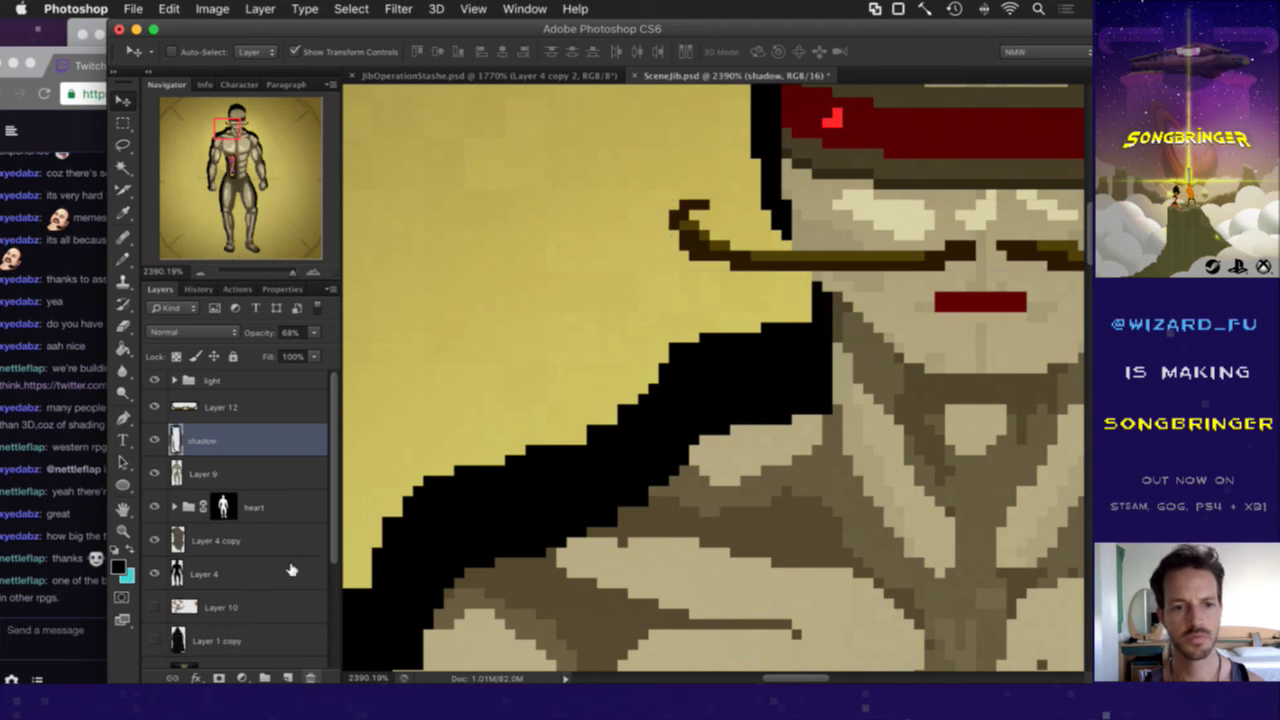
# Step: Add an empty layer between the shadow layer and Layer 12 and set its opacity to 68%
pyautogui.click(287, 678)
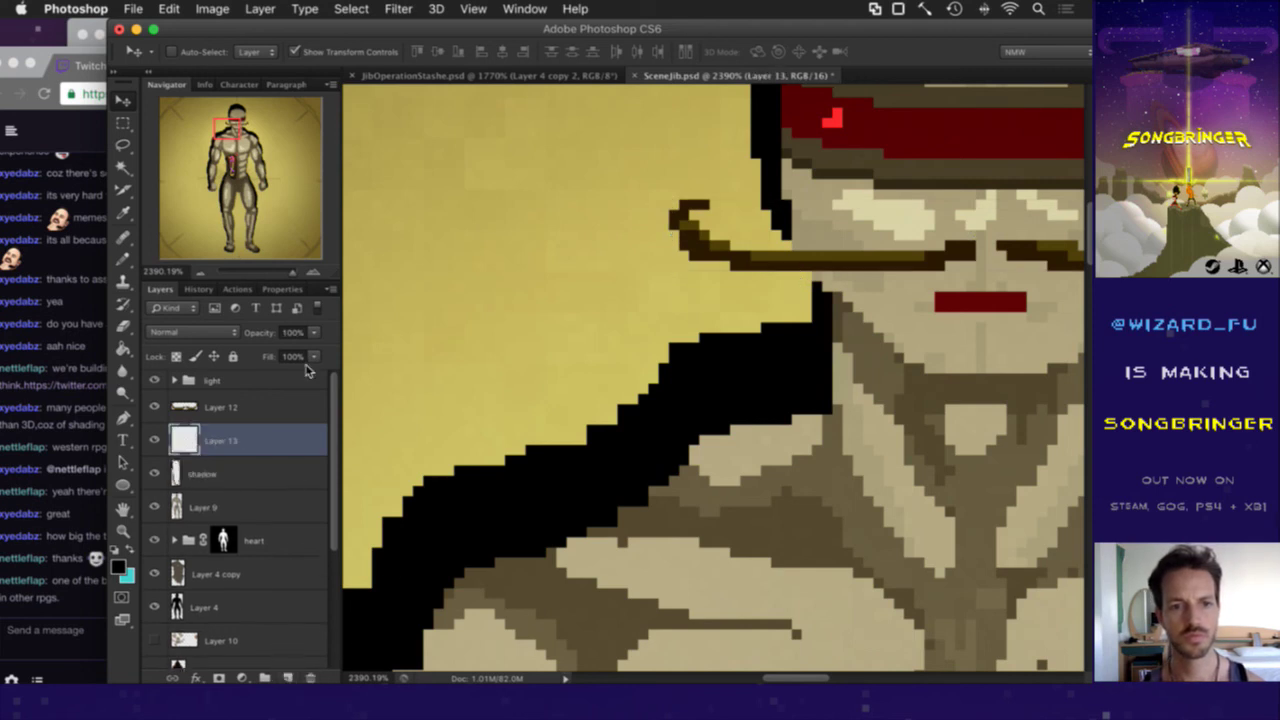
pyautogui.click(316, 338)
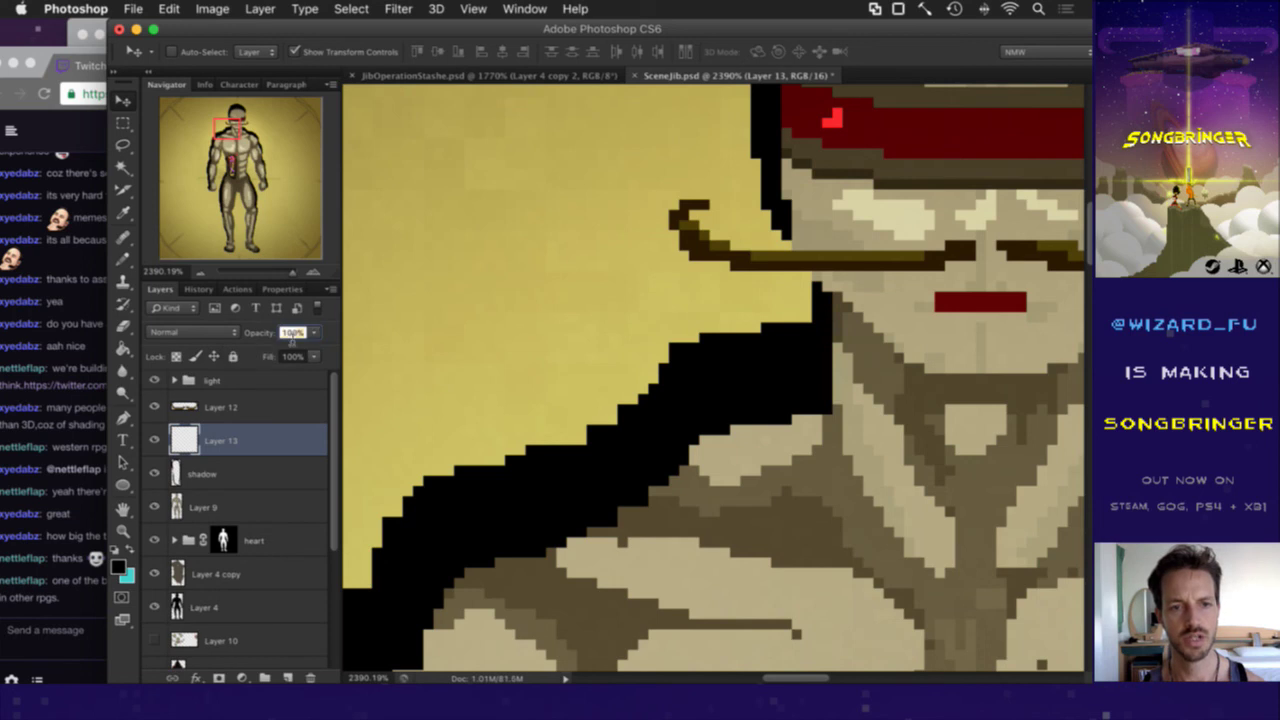
pyautogui.write('68')
pyautogui.press('Return')
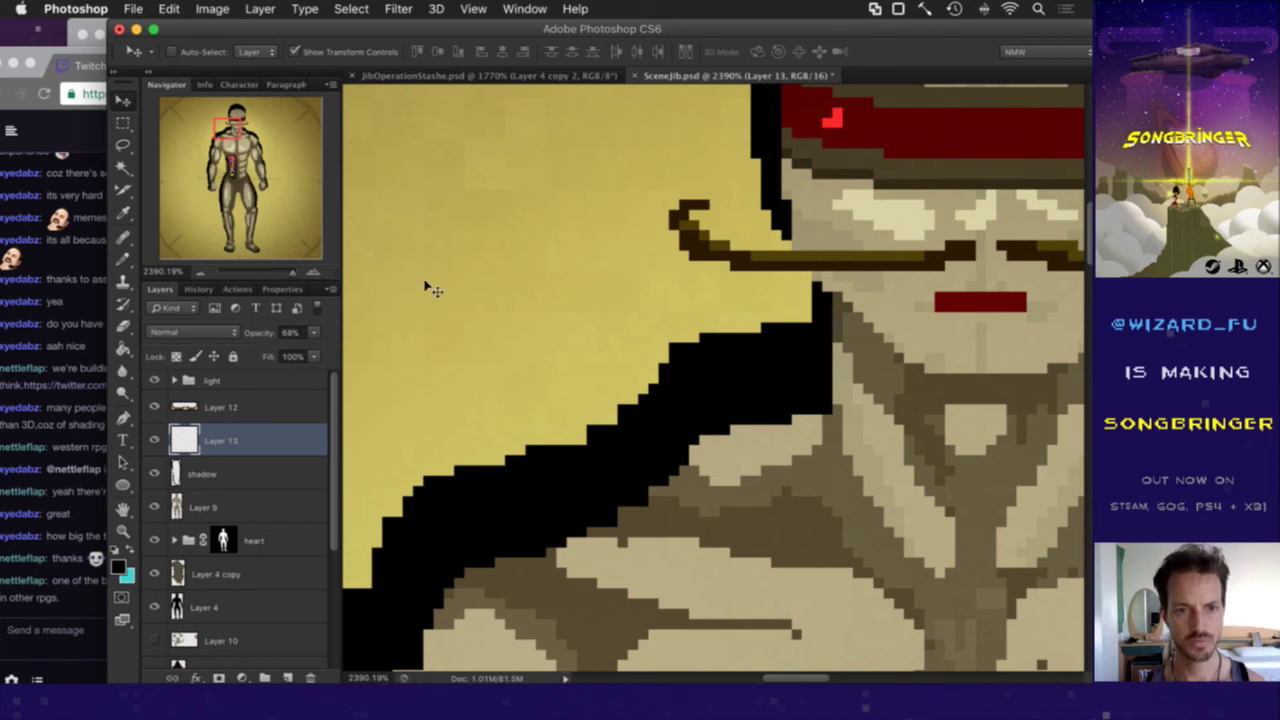
# Step: Try drawing a black pencil shadow beneath the left half of the moustache on Layer 13, erasing stray pixels
pyautogui.moveTo(901, 282); pyautogui.dragTo(623, 343)
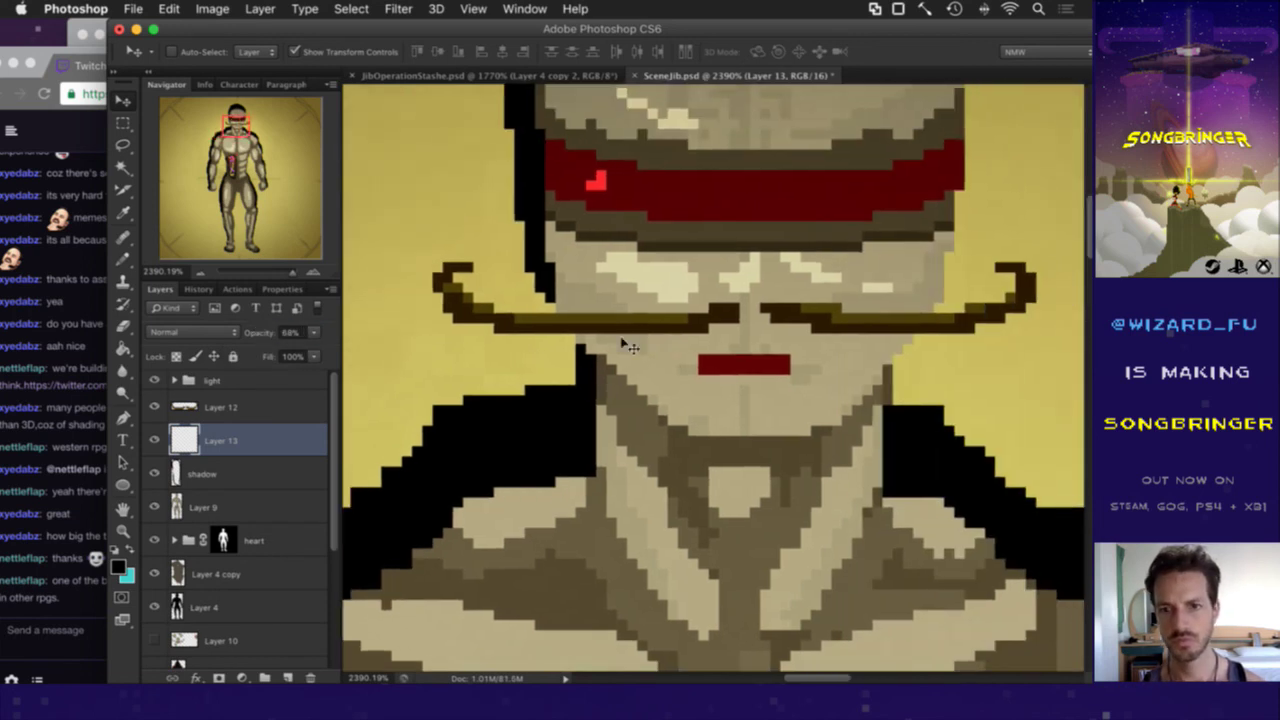
pyautogui.press('b')
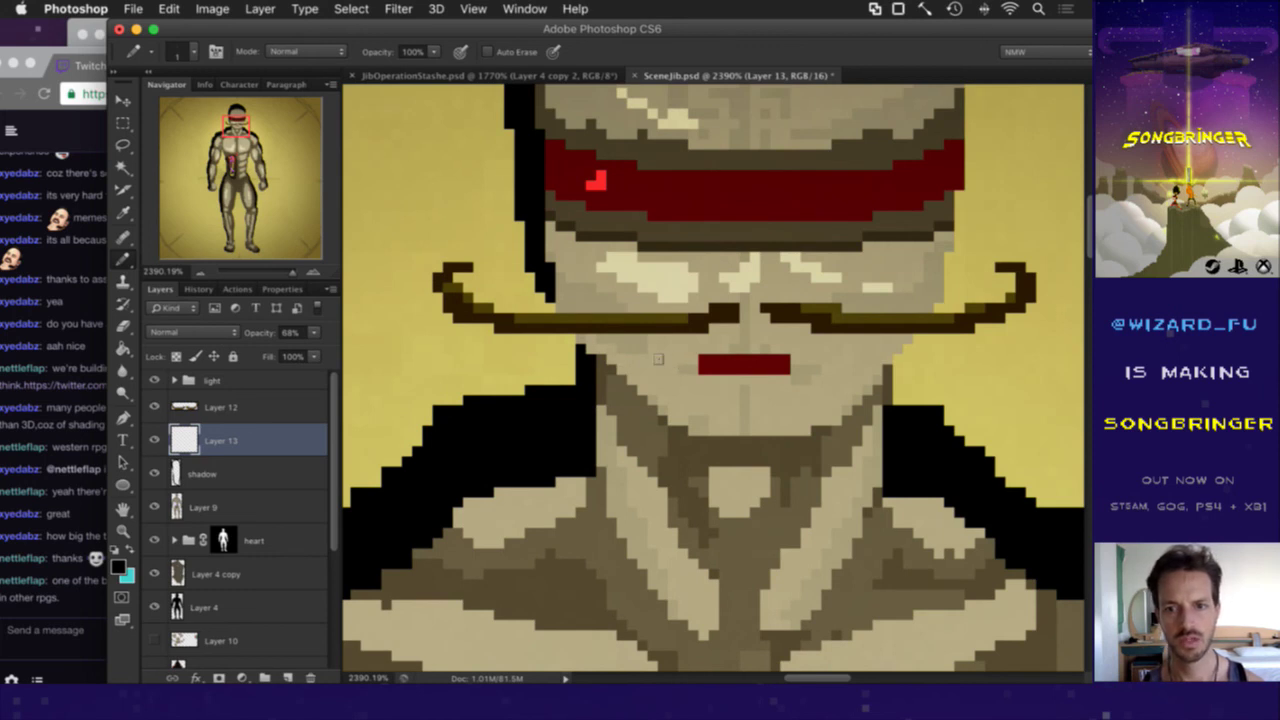
pyautogui.moveTo(651, 358)
pyautogui.mouseDown()
pyautogui.moveTo(516, 359)
pyautogui.moveTo(551, 369)
pyautogui.moveTo(506, 362)
pyautogui.moveTo(497, 376)
pyautogui.moveTo(437, 345)
pyautogui.moveTo(489, 370)
pyautogui.mouseUp()
pyautogui.press('e')
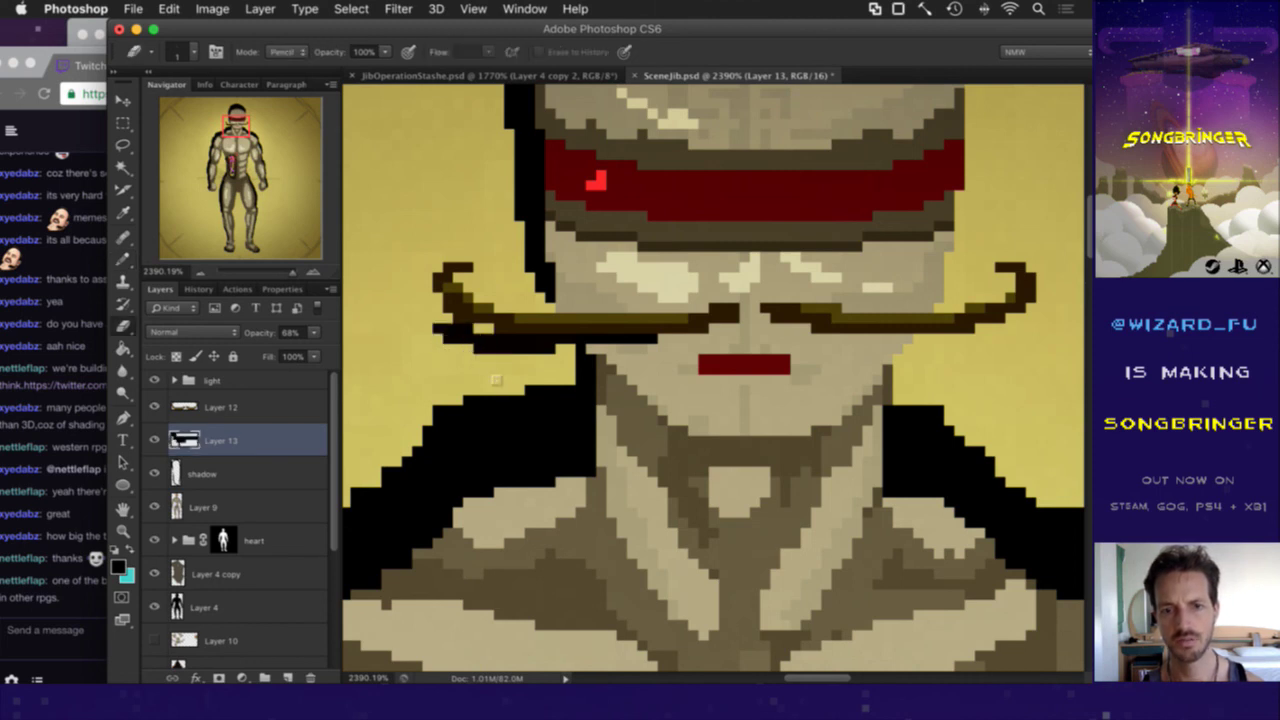
pyautogui.press('b')
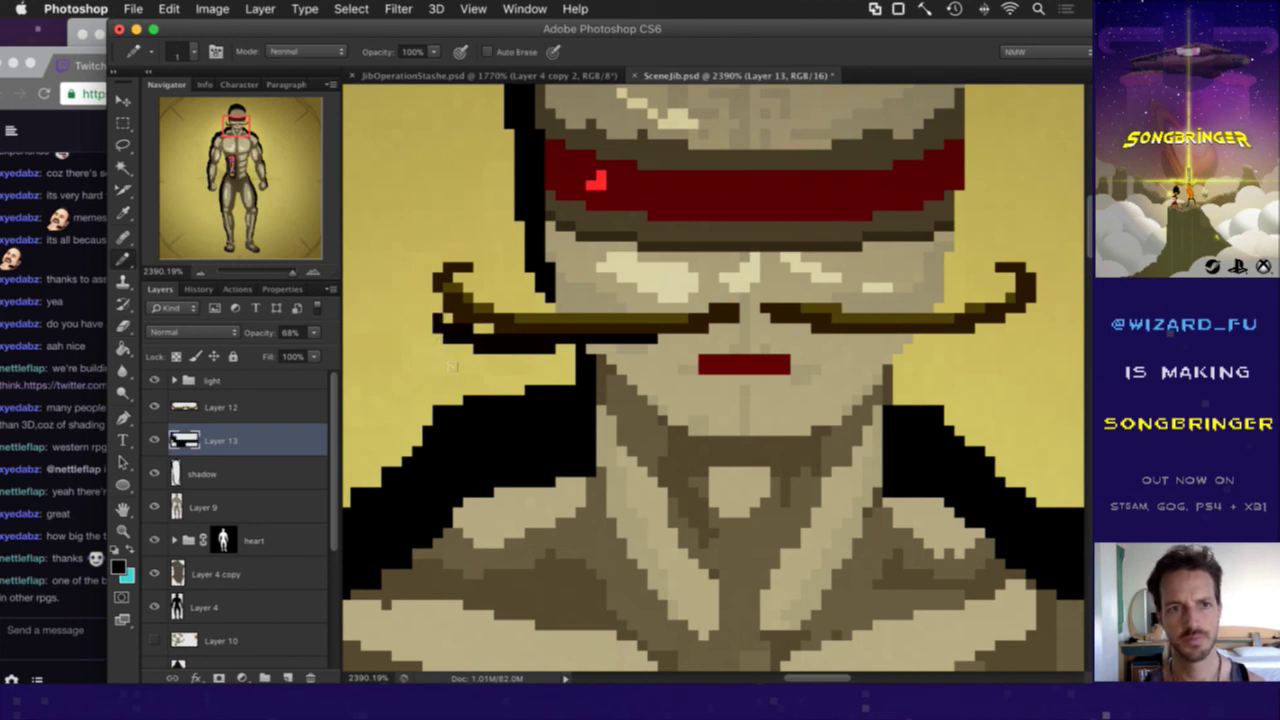
pyautogui.moveTo(642, 356); pyautogui.dragTo(612, 378)
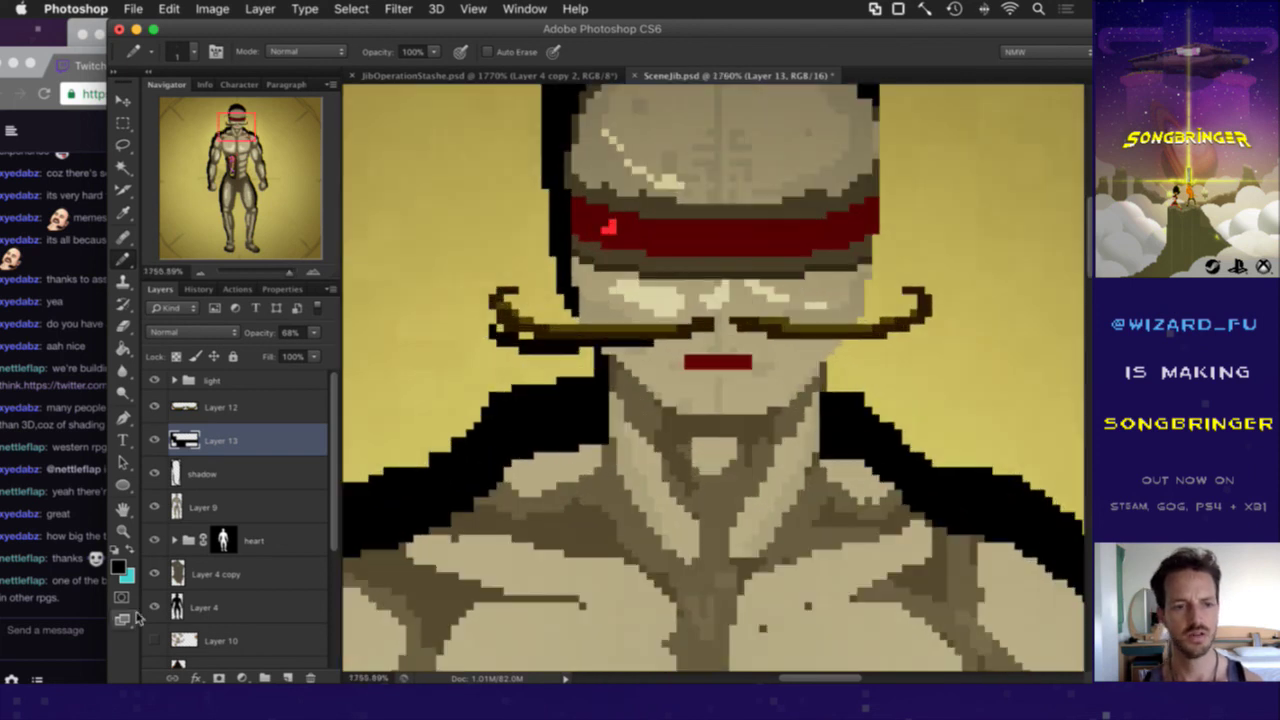
# Step: Check the Twitch chat, return to Photoshop and try drawing a matching black shadow beneath the moustache's right half
pyautogui.click(57, 610)
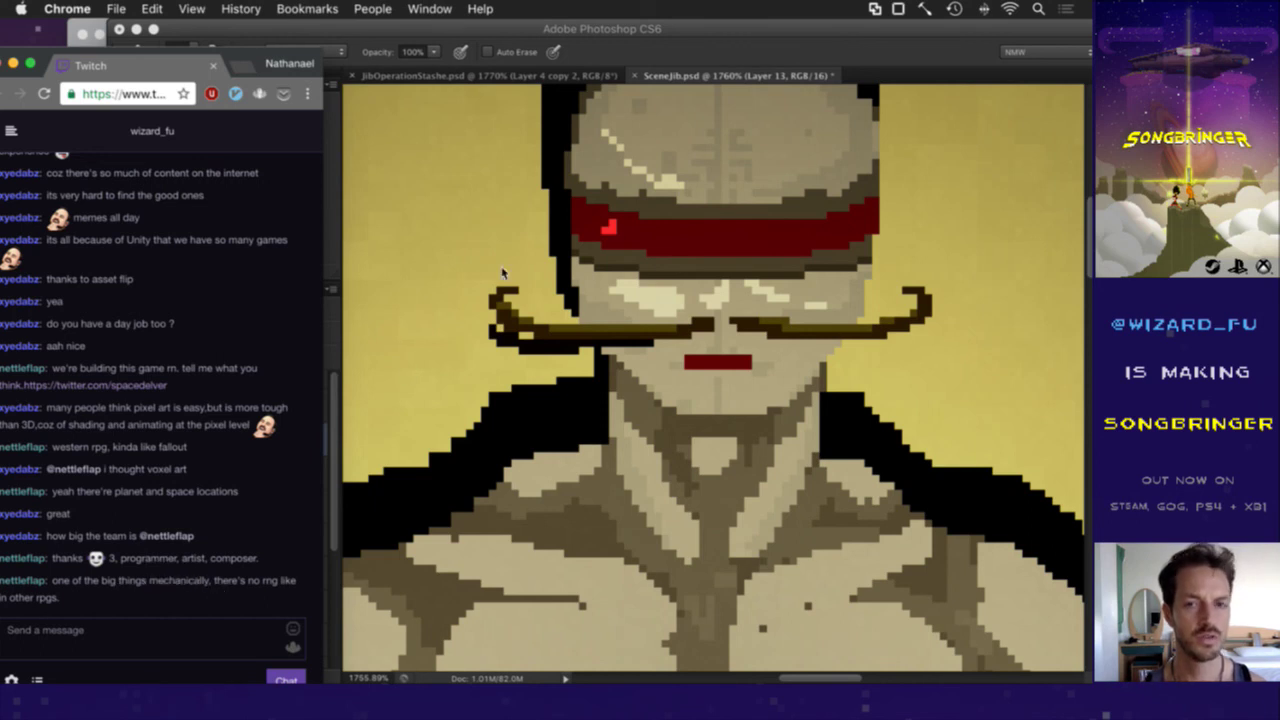
pyautogui.click(726, 36)
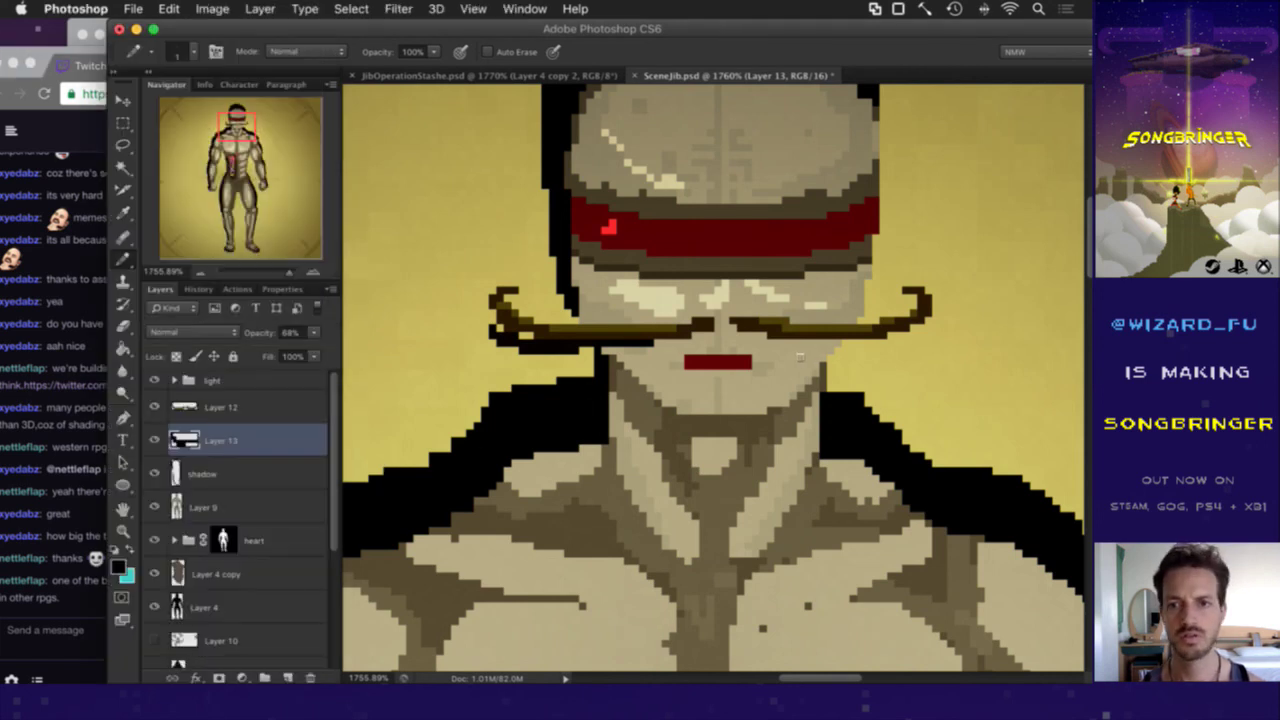
pyautogui.moveTo(799, 362)
pyautogui.mouseDown()
pyautogui.moveTo(884, 364)
pyautogui.moveTo(898, 359)
pyautogui.moveTo(874, 361)
pyautogui.moveTo(929, 320)
pyautogui.mouseUp()
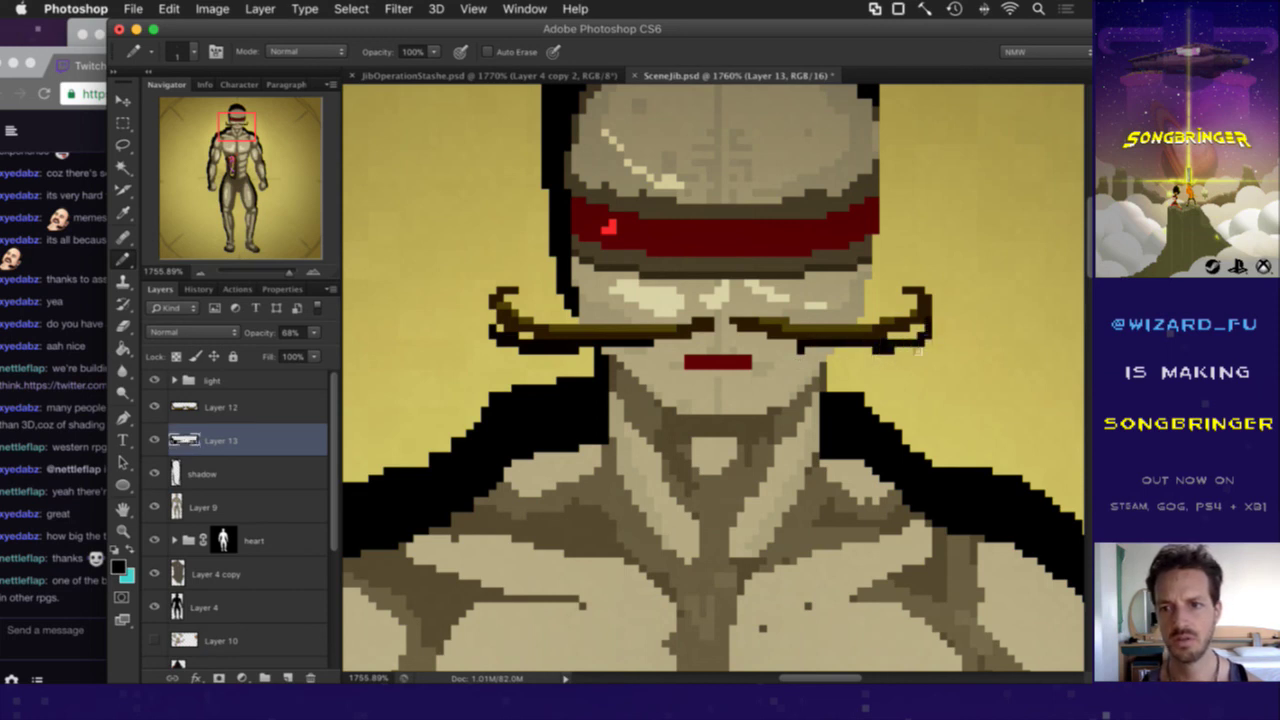
pyautogui.press('e')
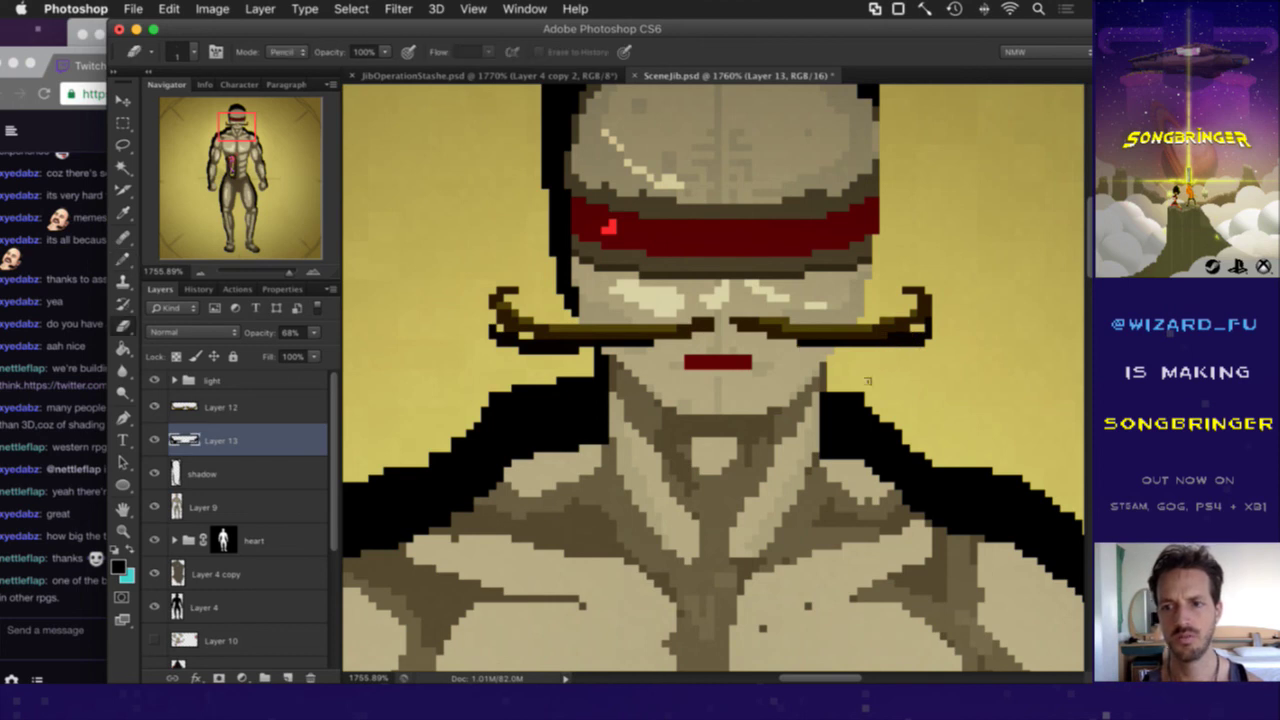
pyautogui.press('b')
pyautogui.moveTo(836, 363); pyautogui.dragTo(770, 372)
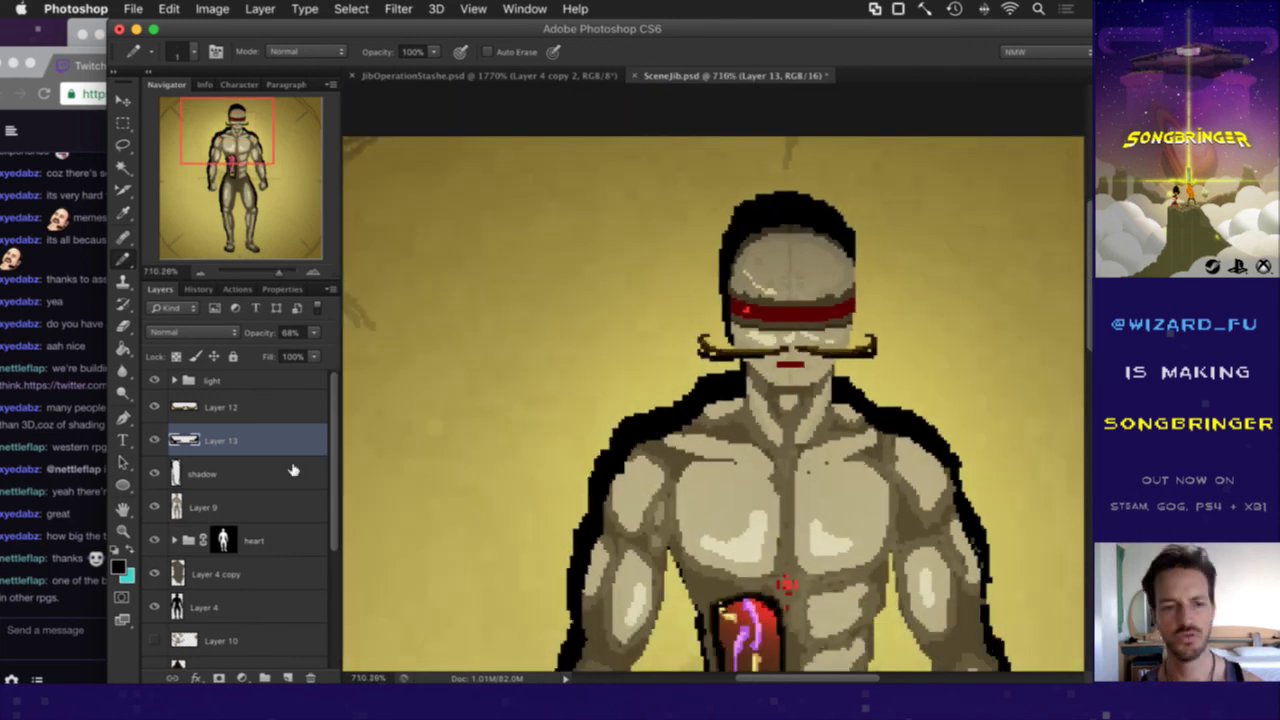
# Step: Try Layer 13 at 21% opacity, delete the layer and save the SceneJib artwork
pyautogui.click(314, 332)
pyautogui.moveTo(289, 346); pyautogui.dragTo(265, 348)
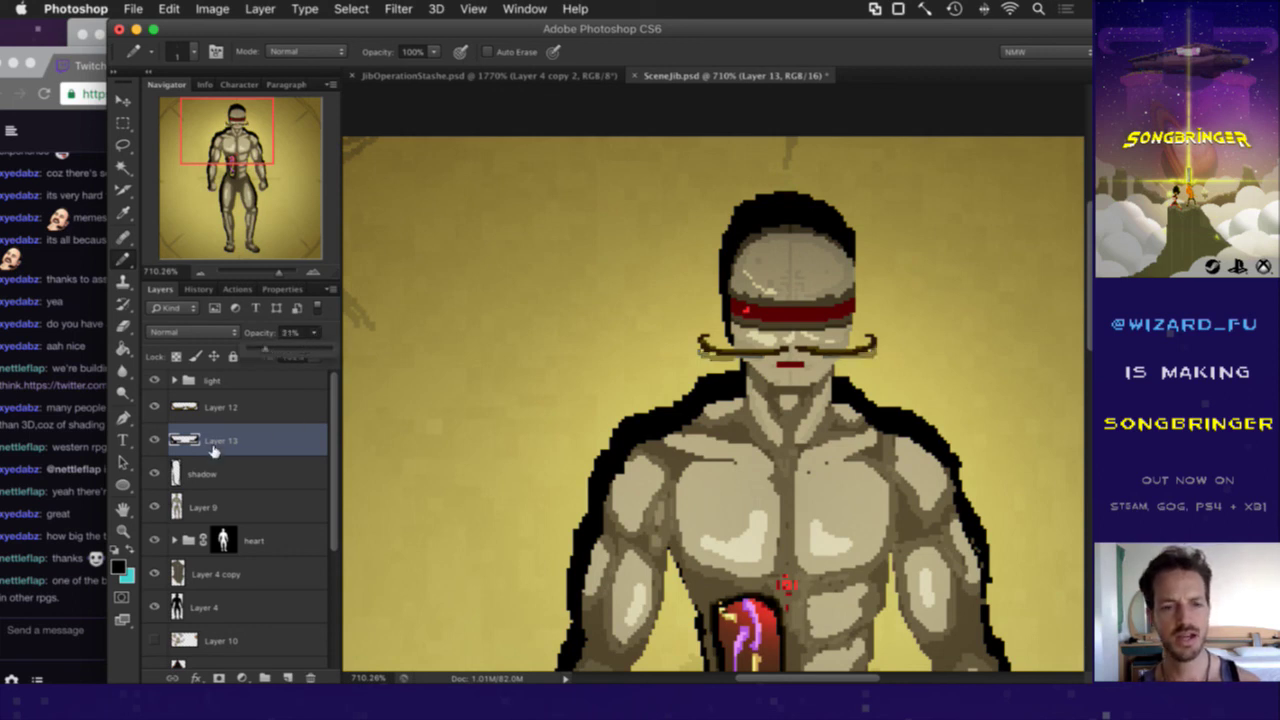
pyautogui.click(308, 447)
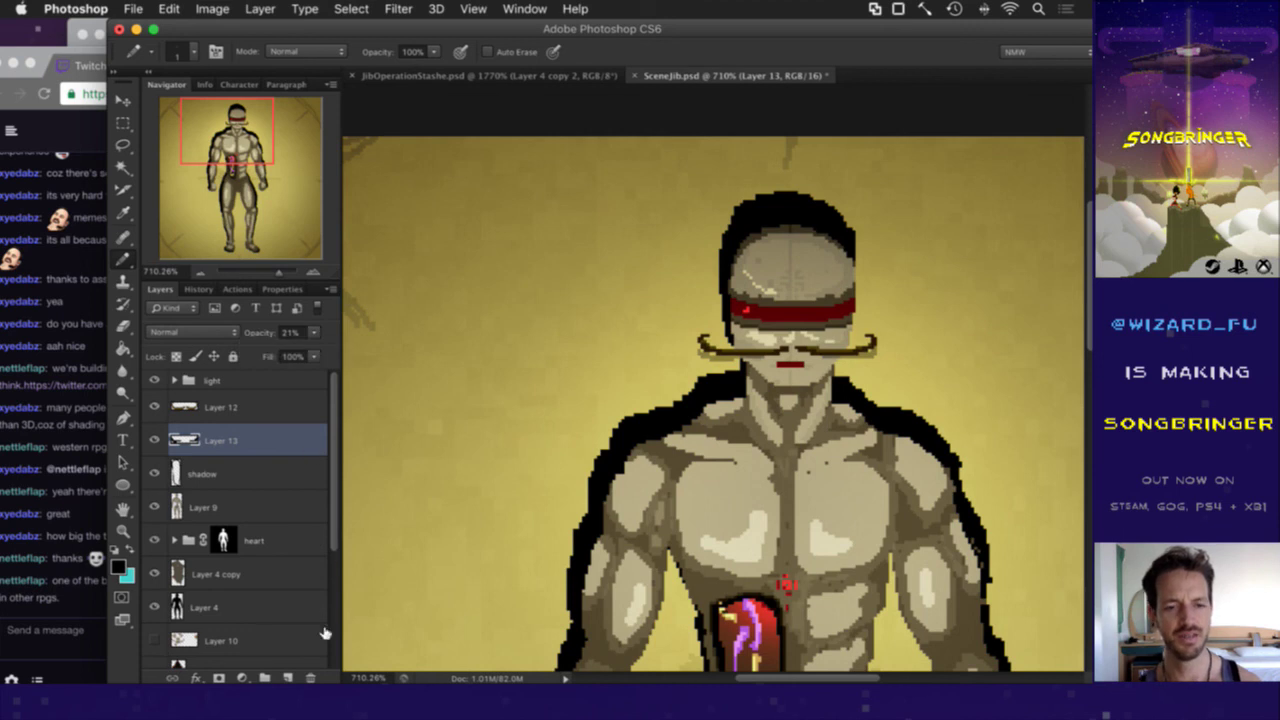
pyautogui.click(315, 677)
pyautogui.press('super+s')
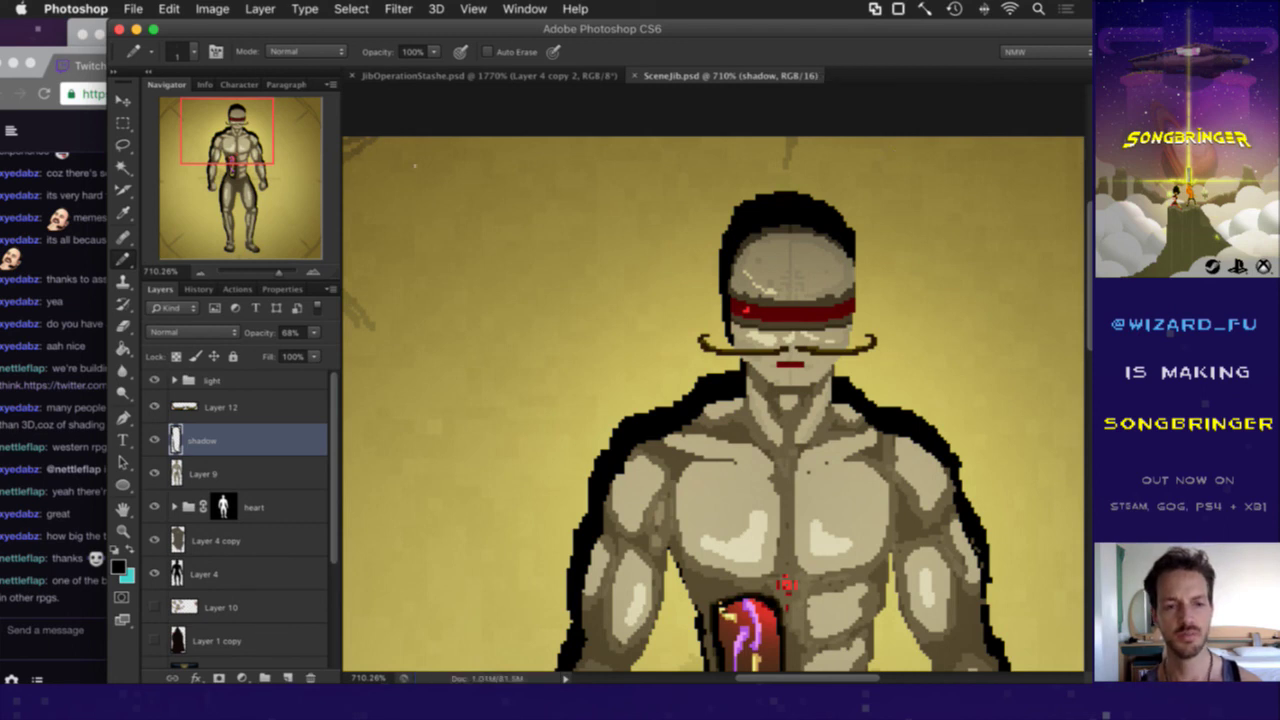
# Step: Rename Layer 12 to "stashe" and save the document
pyautogui.click(235, 412)
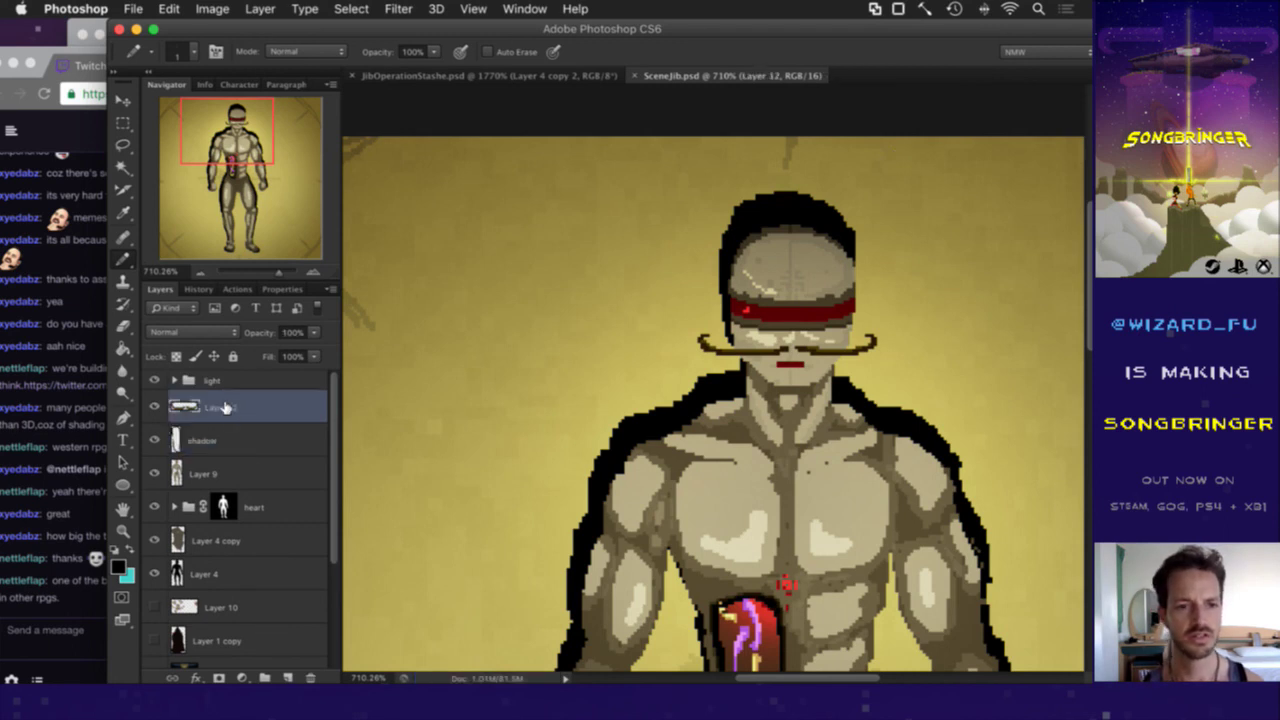
pyautogui.doubleClick(226, 408)
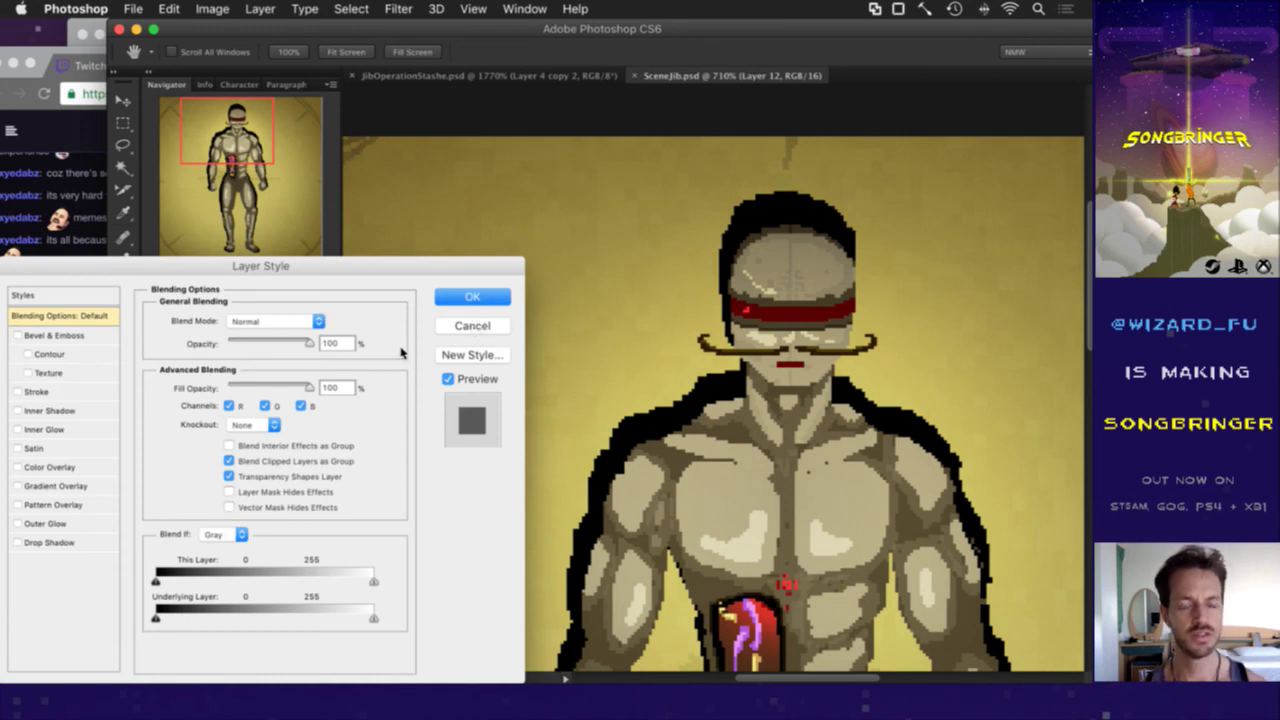
pyautogui.press('Escape')
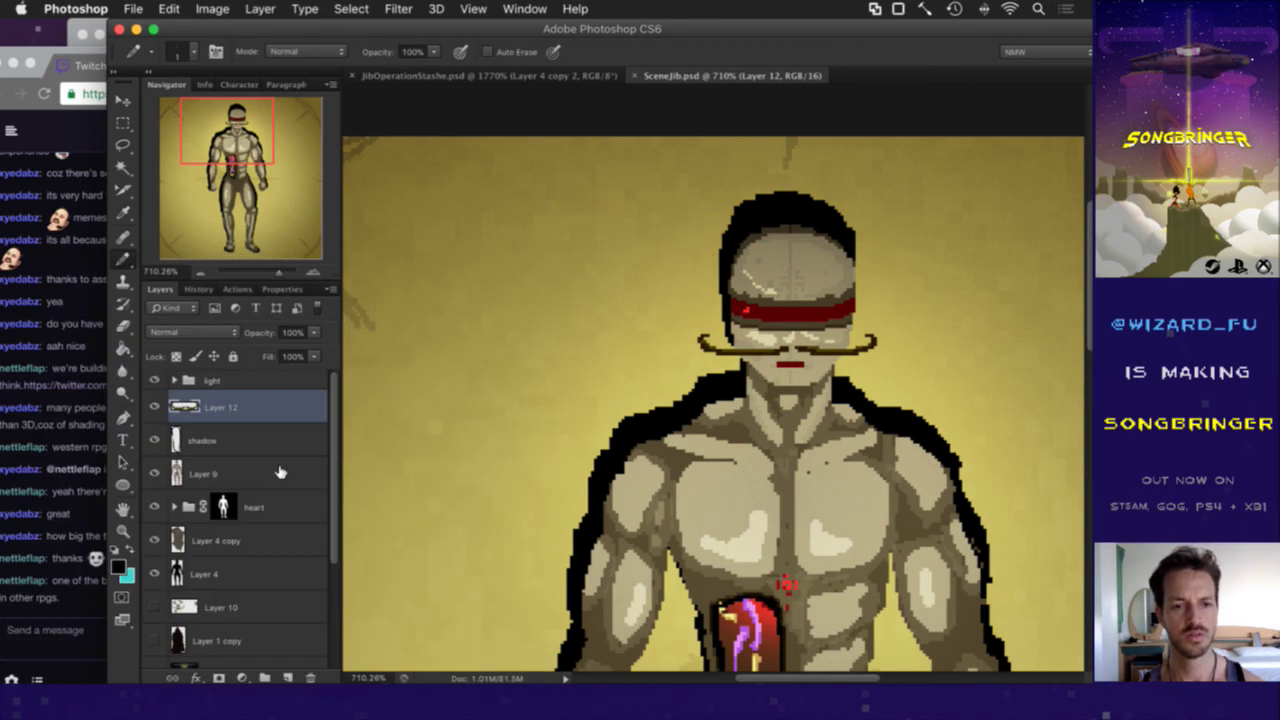
pyautogui.doubleClick(222, 408)
pyautogui.write('eye')
pyautogui.write('stashe')
pyautogui.press('Return')
pyautogui.press('cmd+s')
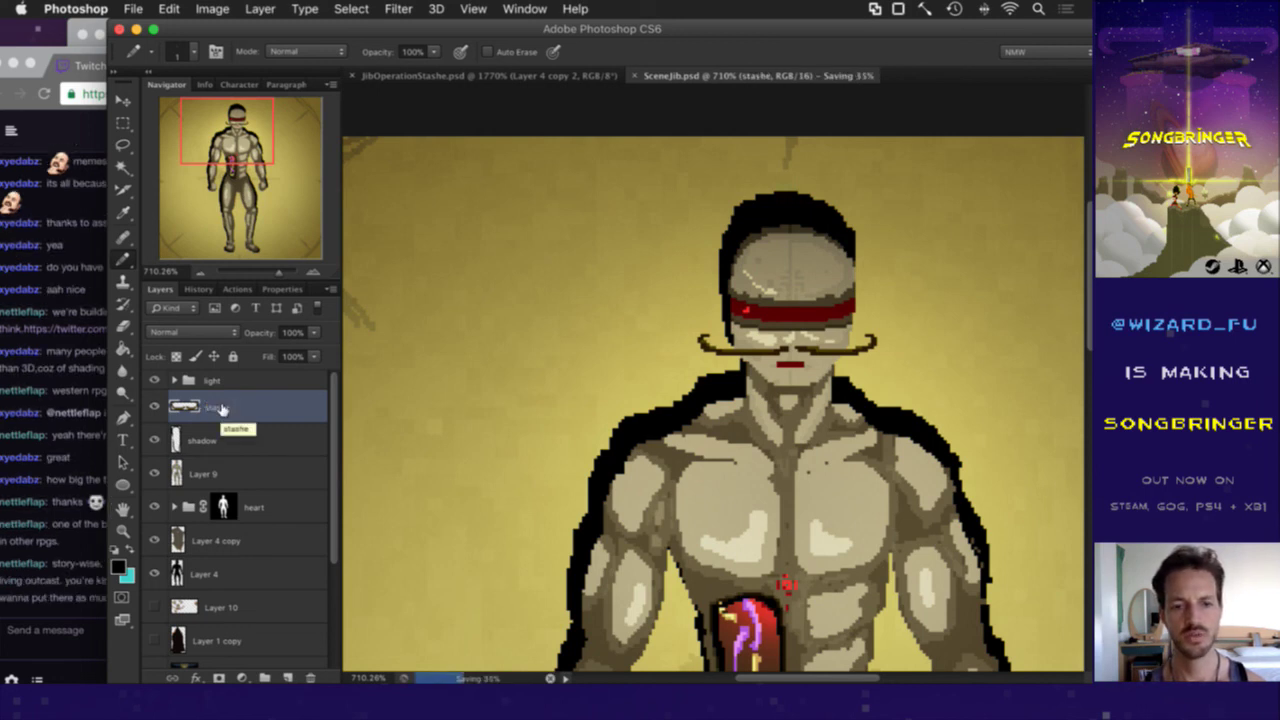
# Step: Switch to iTerm and start a shell command in Vim with ":!"
pyautogui.press('cmd+Tab')
pyautogui.press('cmd+Tab')
pyautogui.press('cmd+Tab')
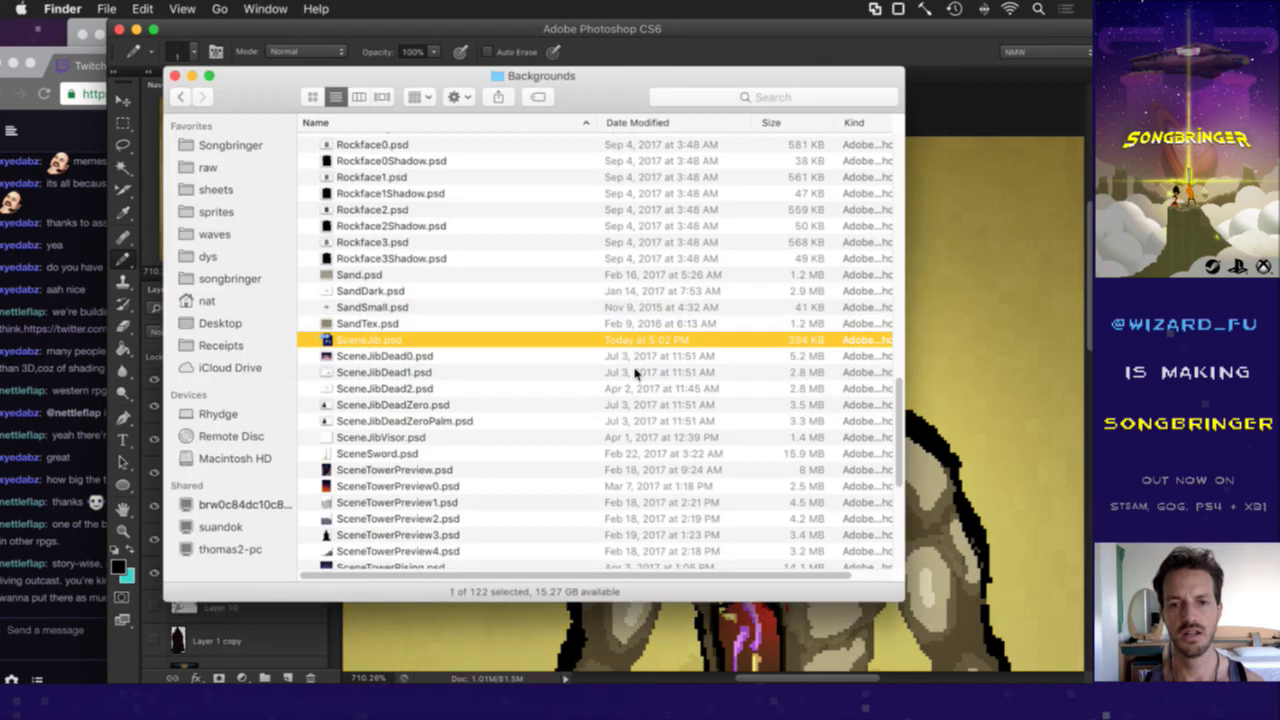
pyautogui.press('cmd+Tab')
pyautogui.press('cmd+Tab')
pyautogui.press('cmd+Tab')
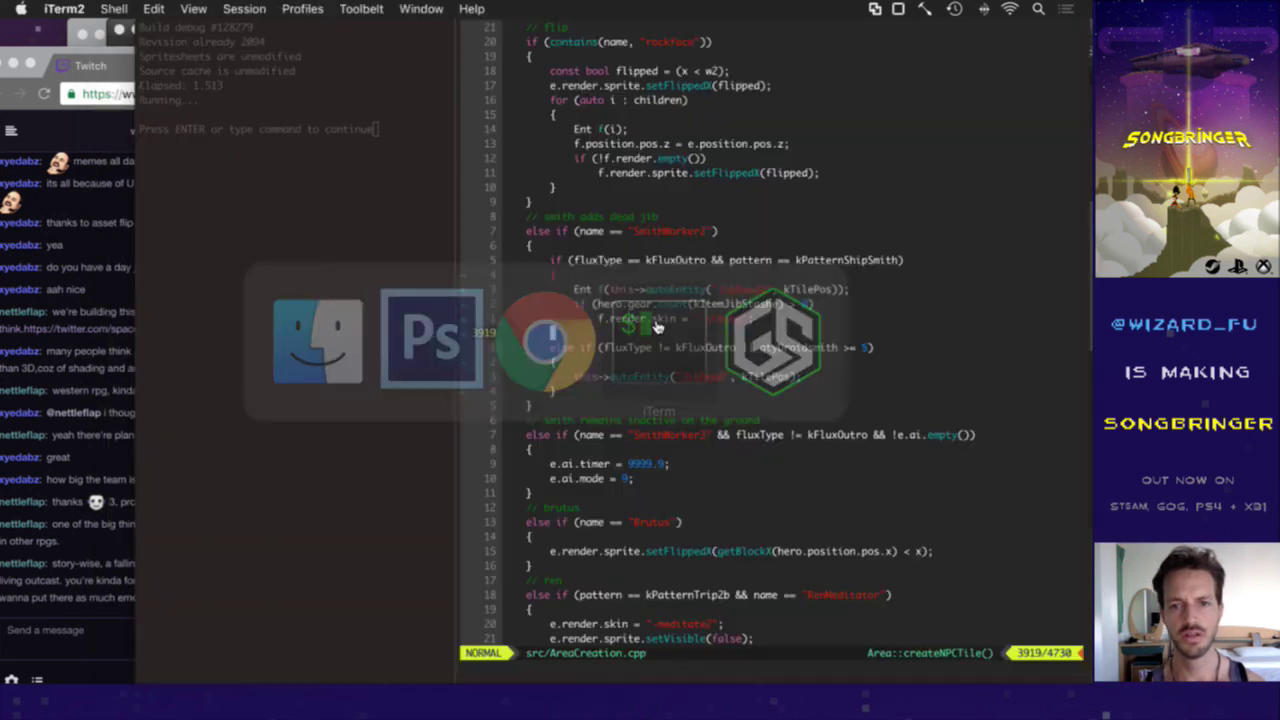
pyautogui.write(':!')
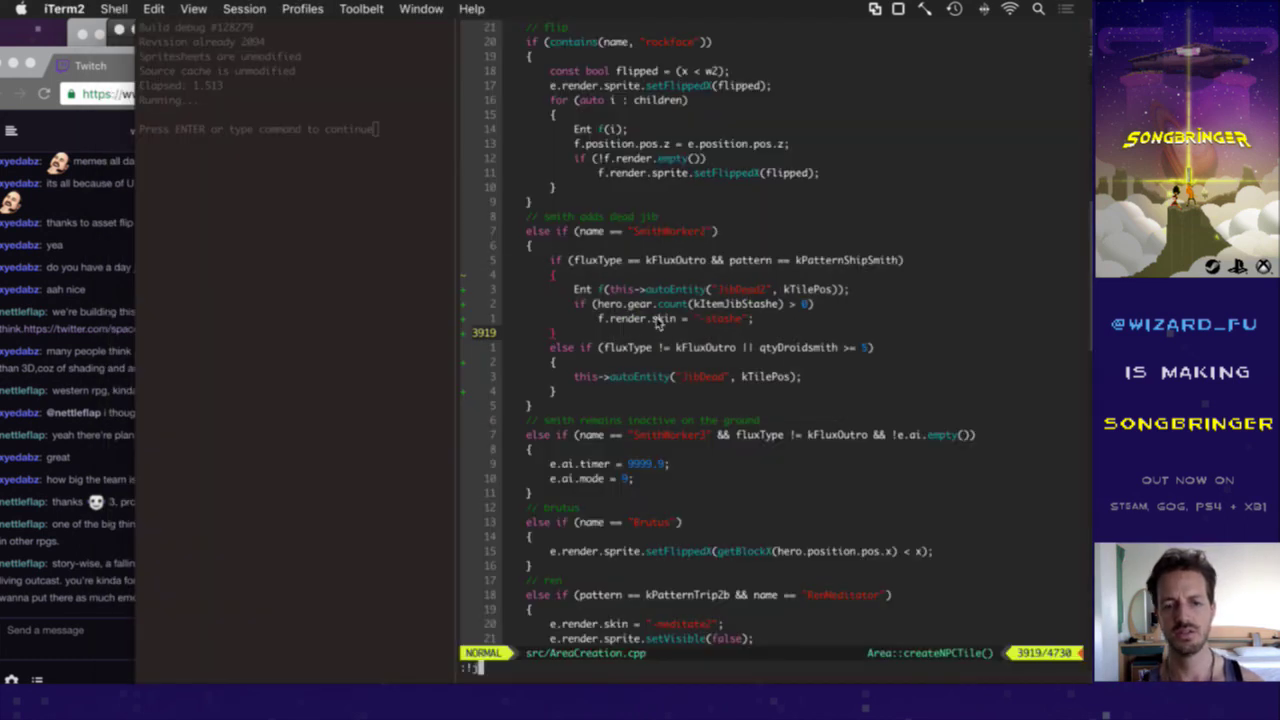
# Step: Switch to Finder and go up from the Backgrounds folder to the raw folder
pyautogui.press('cmd+Tab')
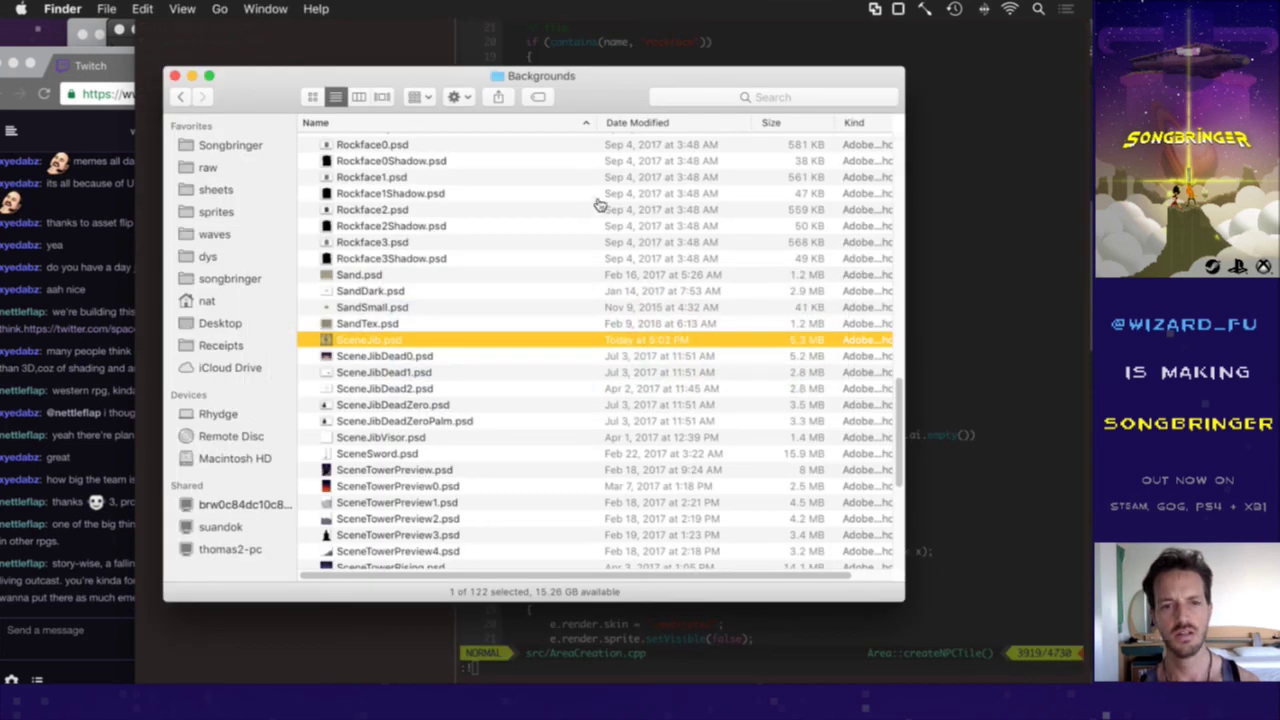
pyautogui.keyDown('super'); pyautogui.click(552, 77); pyautogui.keyUp('super')
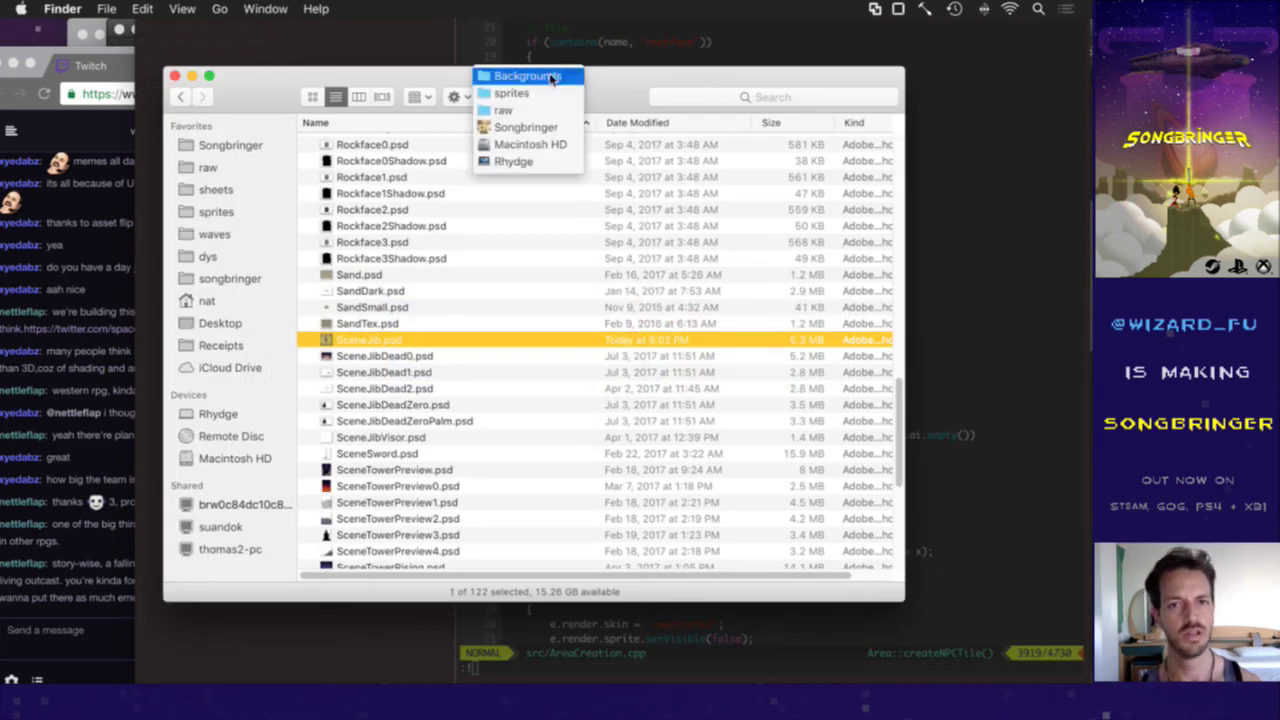
pyautogui.click(540, 110)
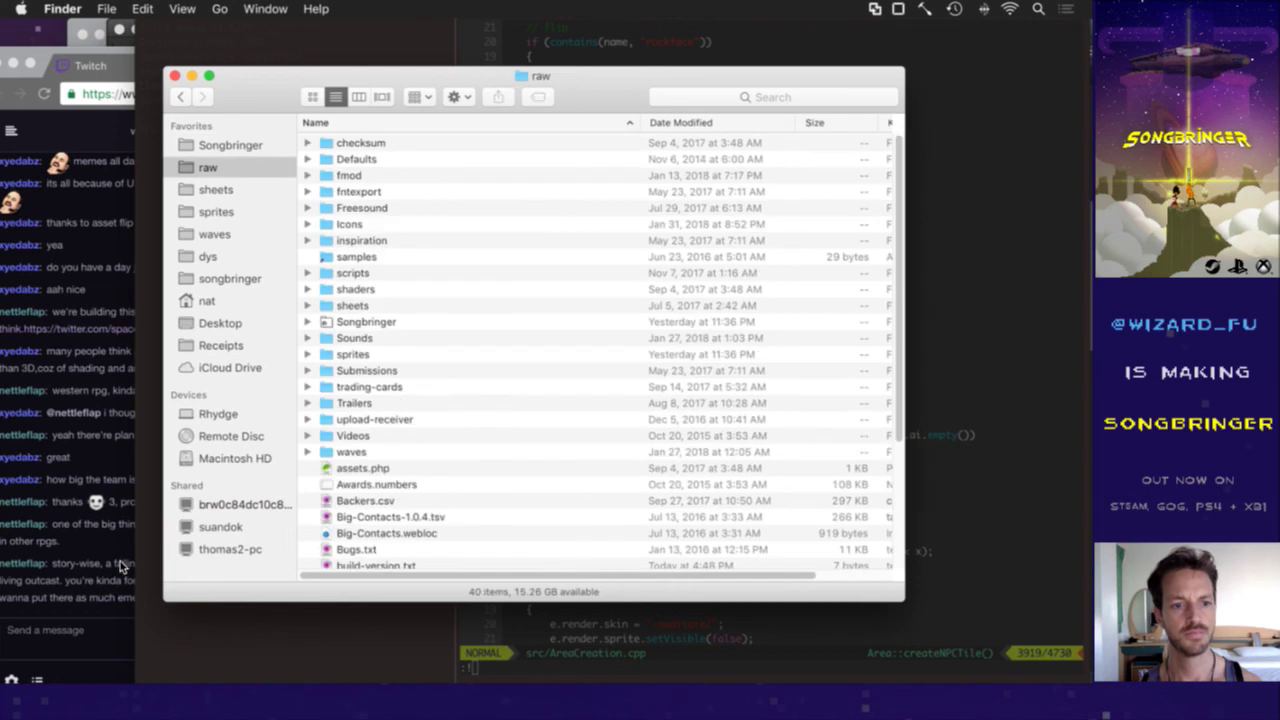
# Step: Read the latest Twitch chat message about the viewer's game story and return to Finder
pyautogui.click(120, 566)
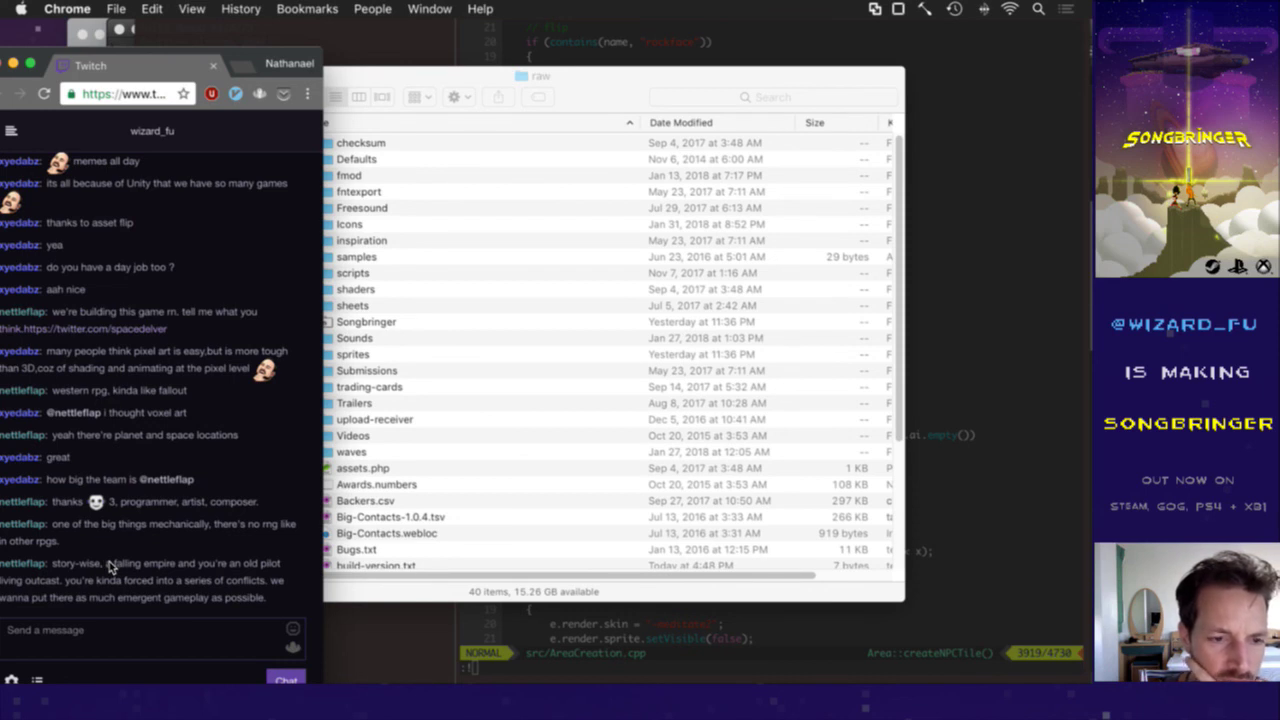
pyautogui.moveTo(109, 562); pyautogui.dragTo(113, 577)
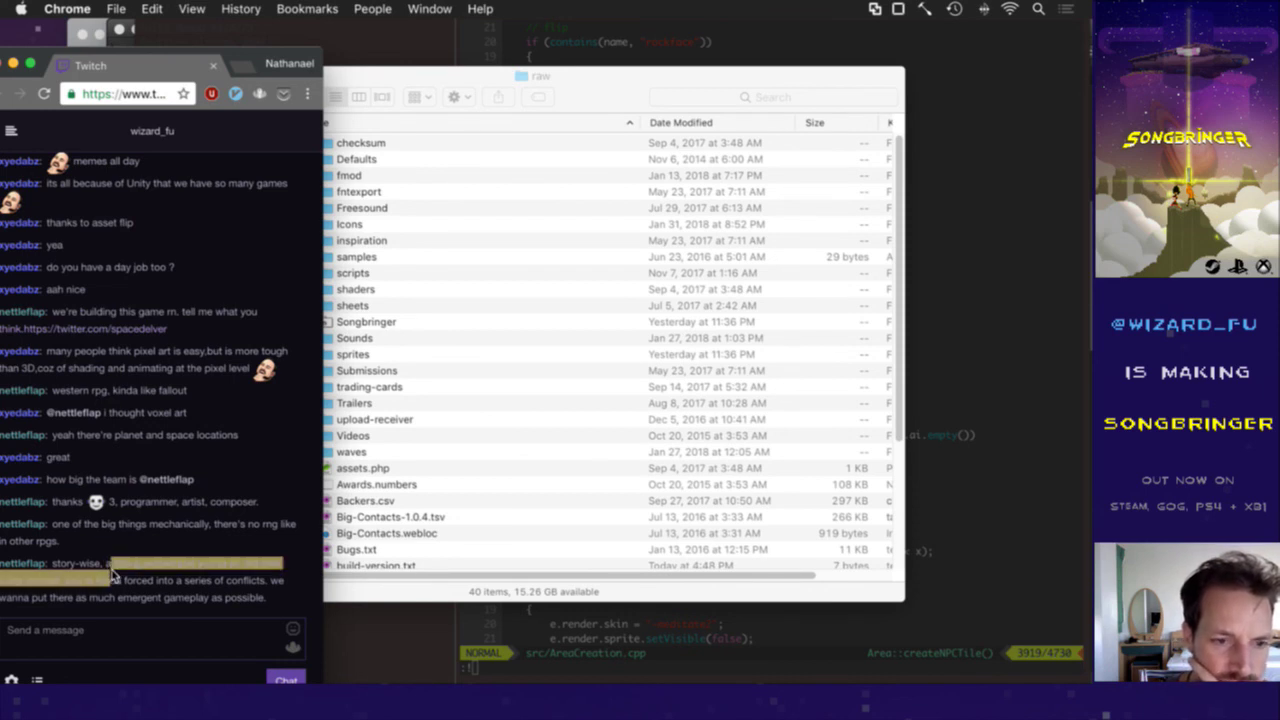
pyautogui.click(118, 576)
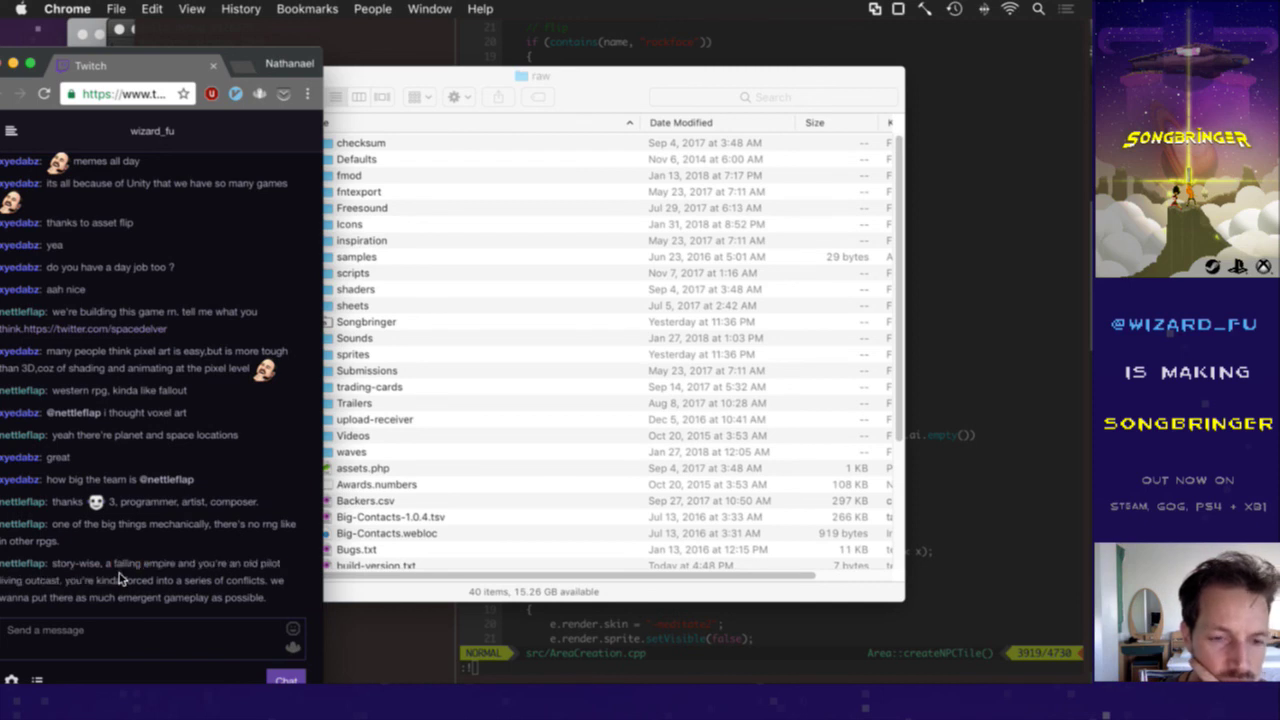
pyautogui.click(371, 595)
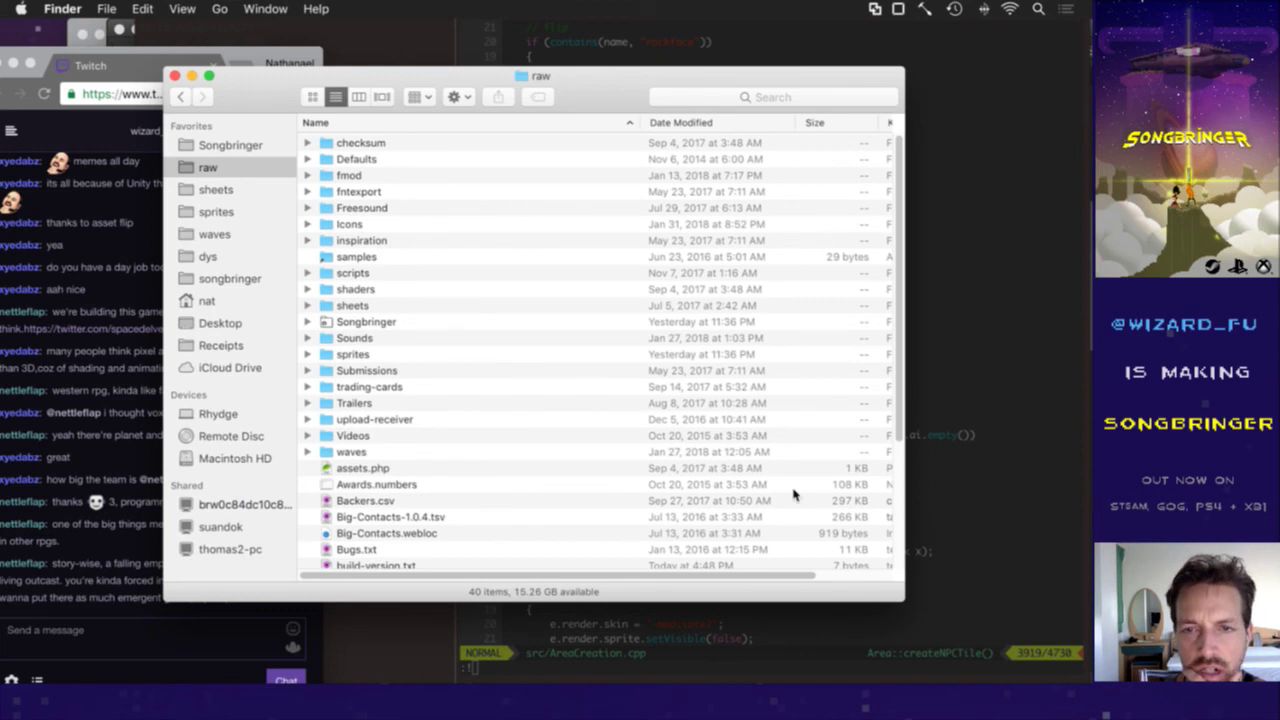
# Step: Narrow Finder's name column and open the SceneJib folder inside sheets to inspect its exported sprites
pyautogui.moveTo(644, 131); pyautogui.dragTo(584, 131)
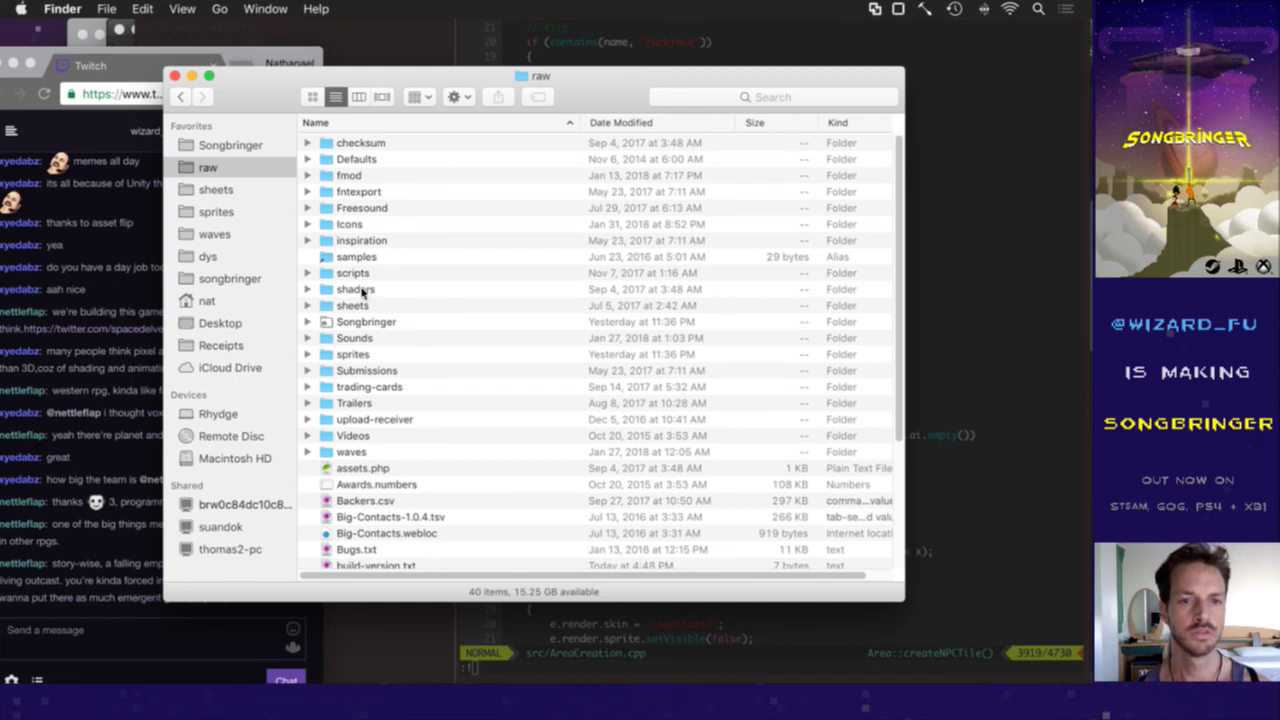
pyautogui.click(245, 208)
pyautogui.click(244, 195)
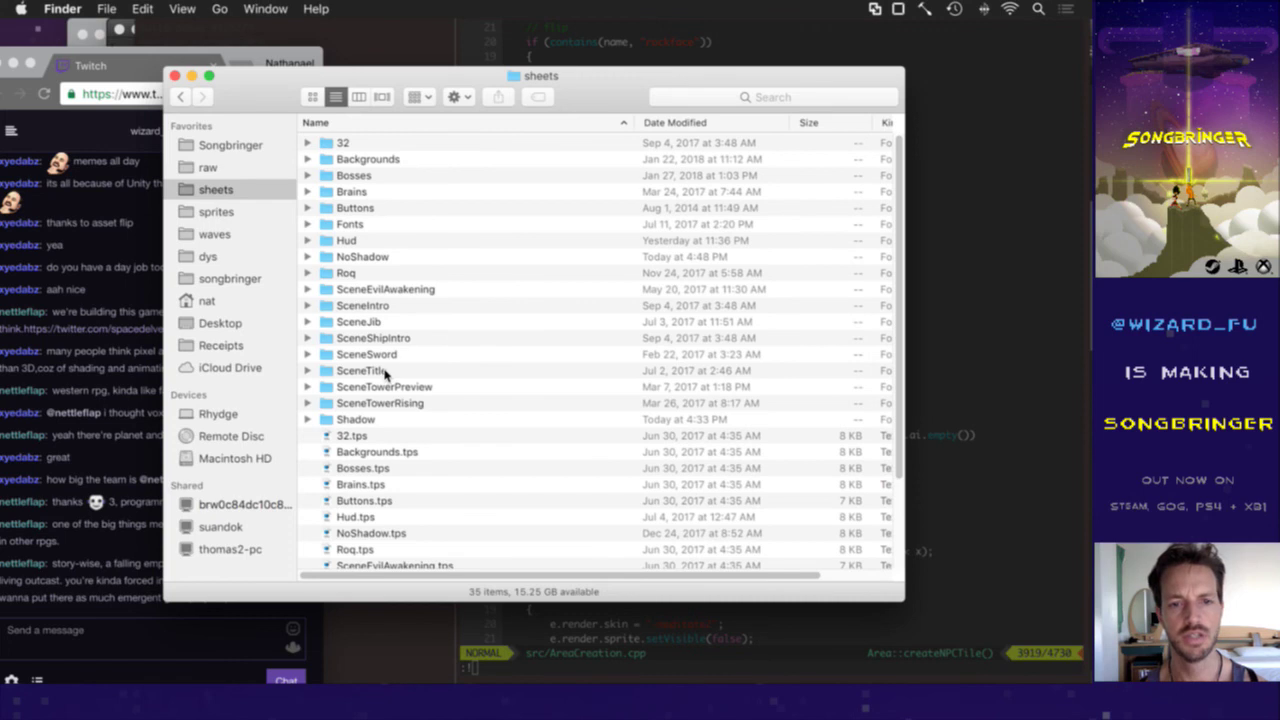
pyautogui.doubleClick(381, 325)
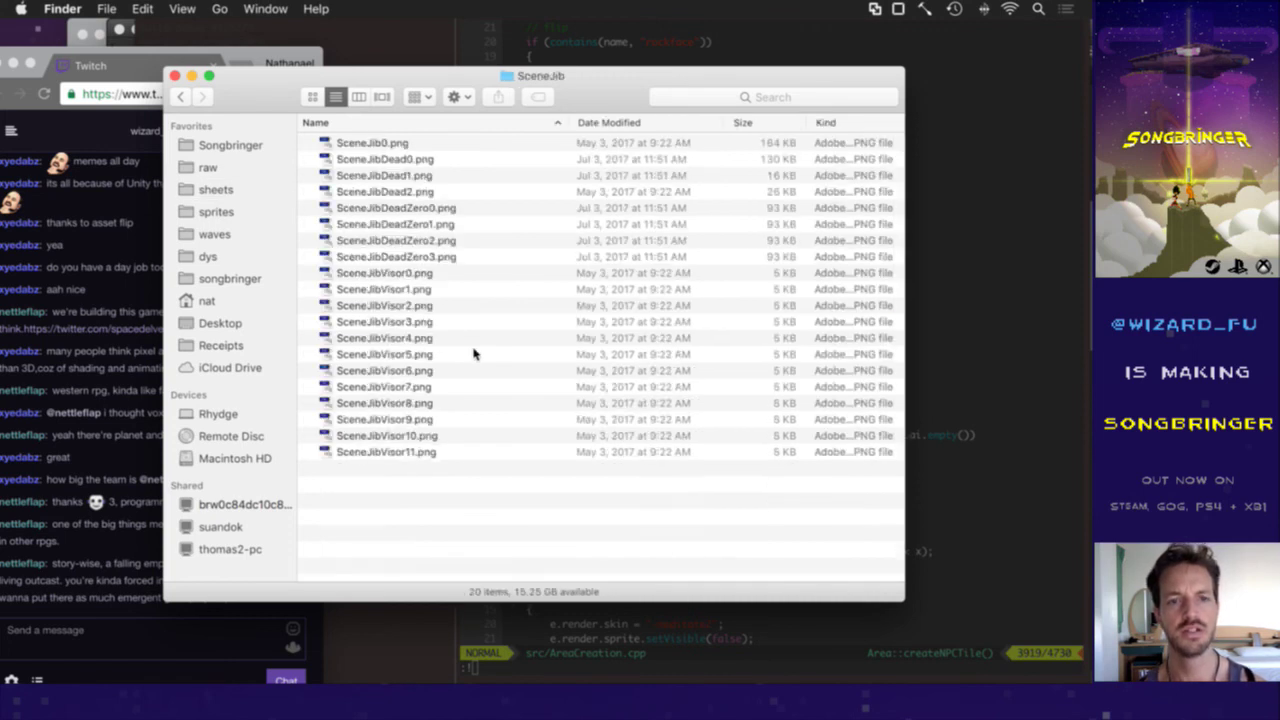
# Step: Switch back to iTerm and complete the Vim shell command to open raw/sheets/SceneJib.tps in TexturePacker
pyautogui.press('super+Tab')
pyautogui.press('super+Tab')
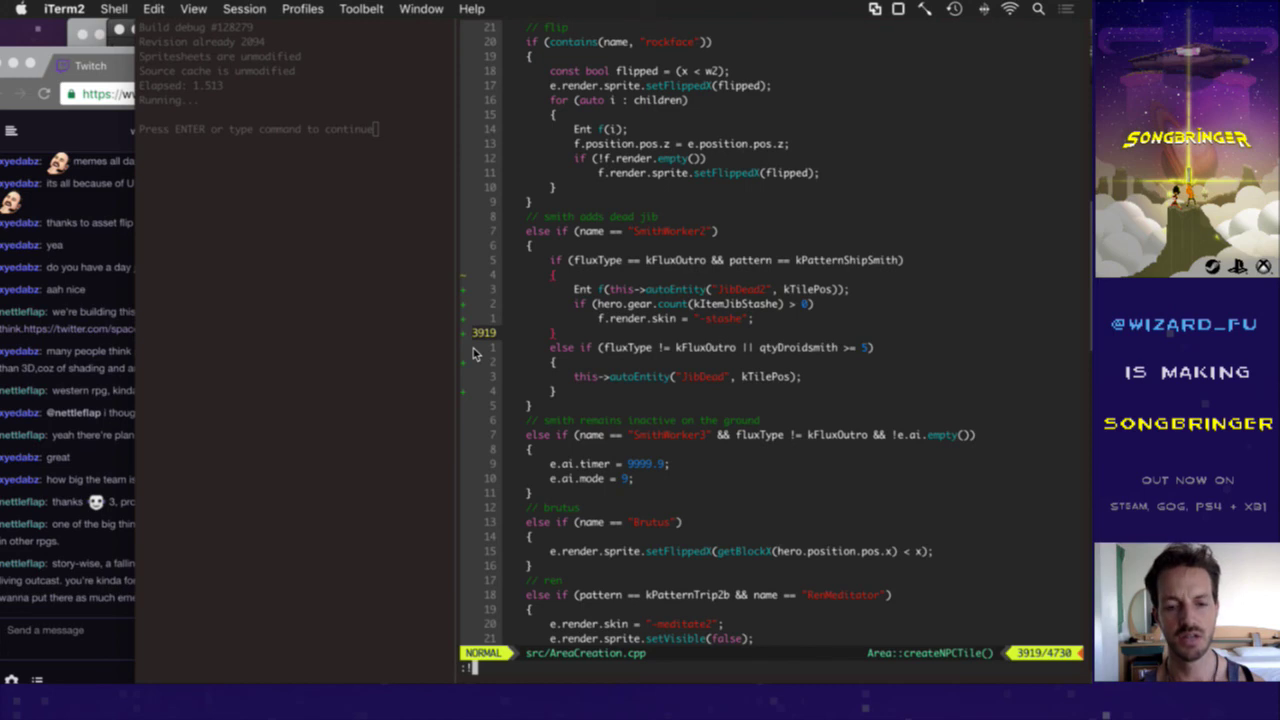
pyautogui.write('open')
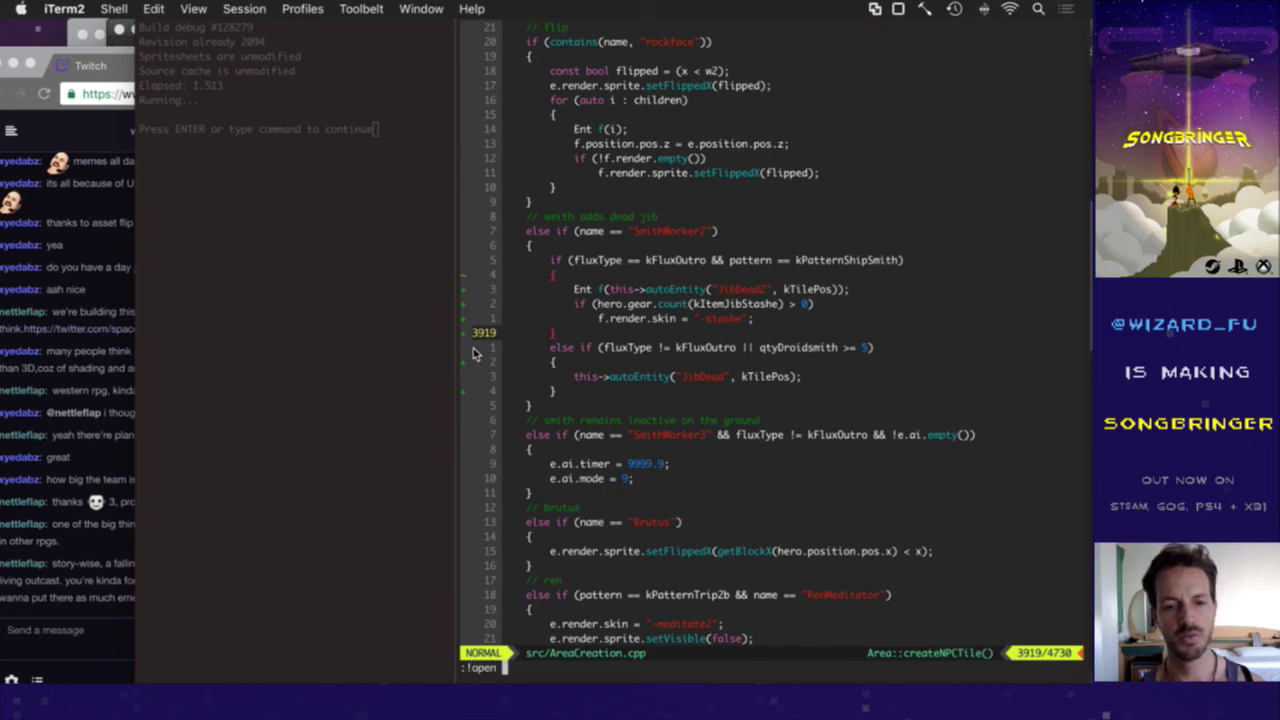
pyautogui.write(' raw/sheets/sdc')
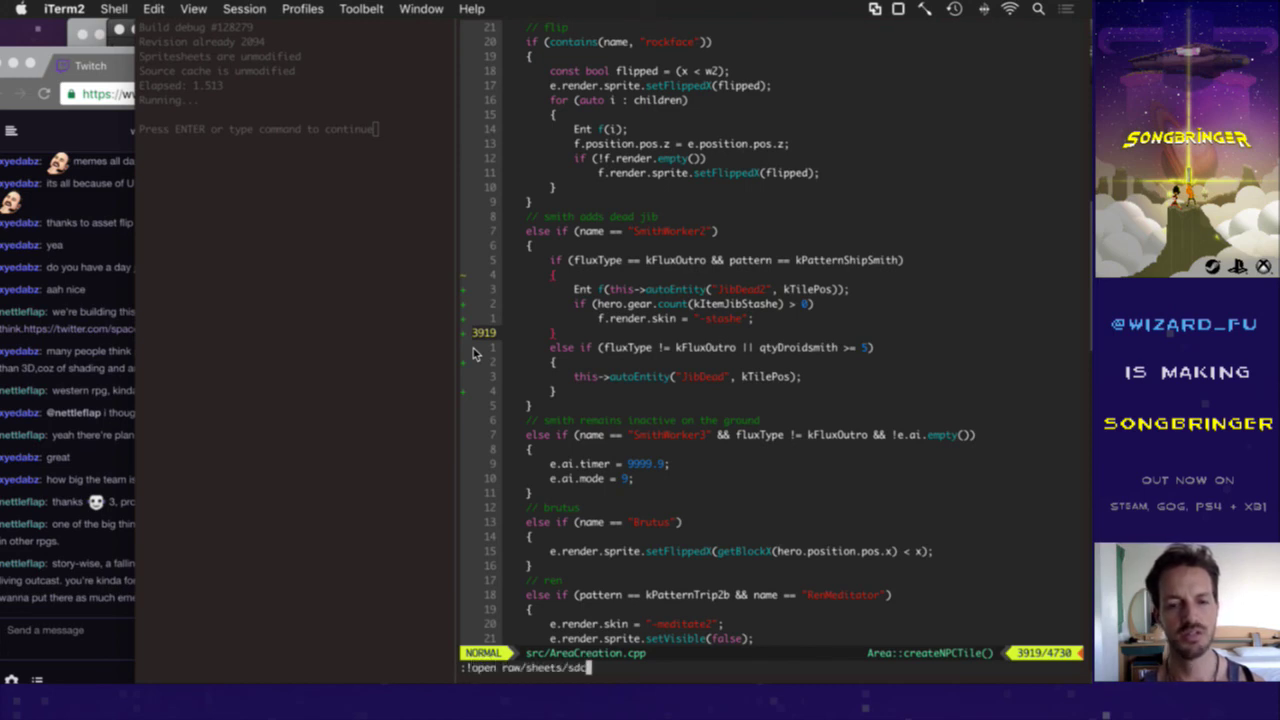
pyautogui.press('BackSpace')
pyautogui.press('BackSpace')
pyautogui.press('BackSpace')
pyautogui.press('Tab')
pyautogui.press('BackSpace')
pyautogui.press('BackSpace')
pyautogui.press('BackSpace')
pyautogui.press('BackSpace')
pyautogui.press('BackSpace')
pyautogui.press('BackSpace')
pyautogui.press('BackSpace')
pyautogui.press('BackSpace')
pyautogui.press('BackSpace')
pyautogui.press('BackSpace')
pyautogui.press('BackSpace')
pyautogui.press('BackSpace')
pyautogui.press('BackSpace')
pyautogui.press('BackSpace')
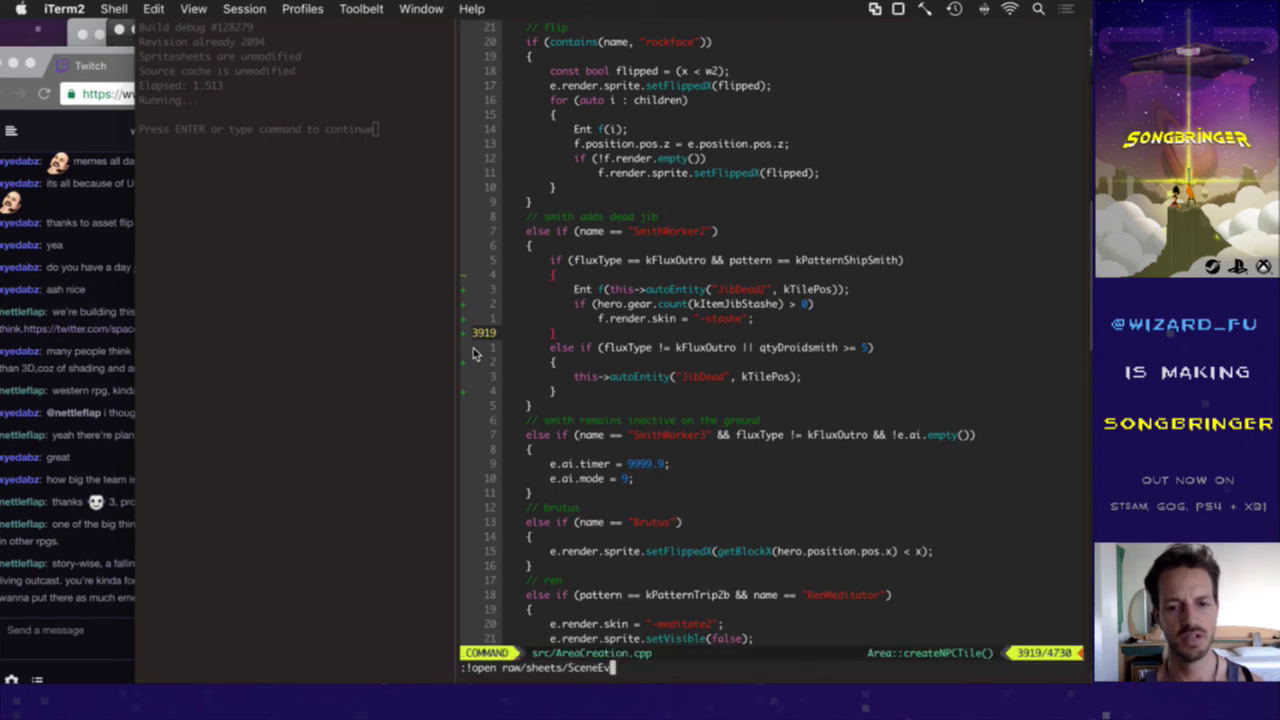
pyautogui.write('J')
pyautogui.press('Tab')
pyautogui.press('Tab')
pyautogui.press('Return')
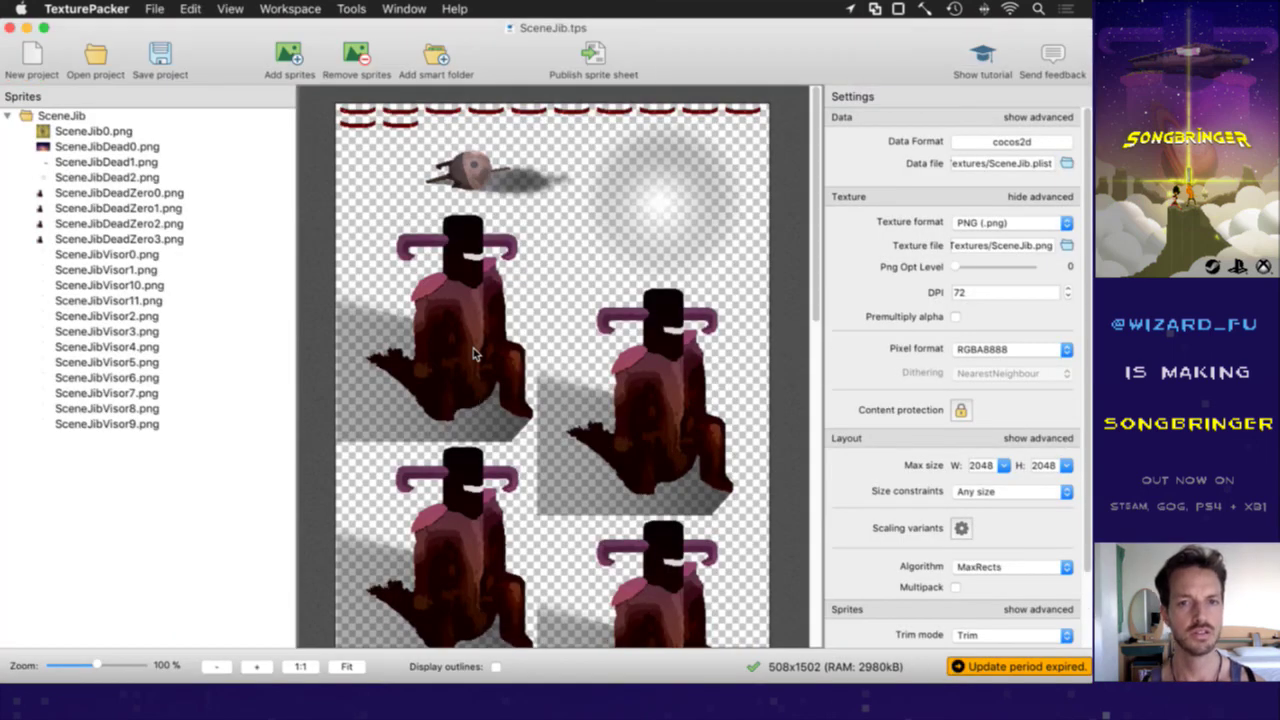
# Step: Zoom out to 33% to inspect the whole SceneJib sprite sheet, including Jib's severed head
pyautogui.click(215, 666)
pyautogui.click(214, 666)
pyautogui.click(212, 666)
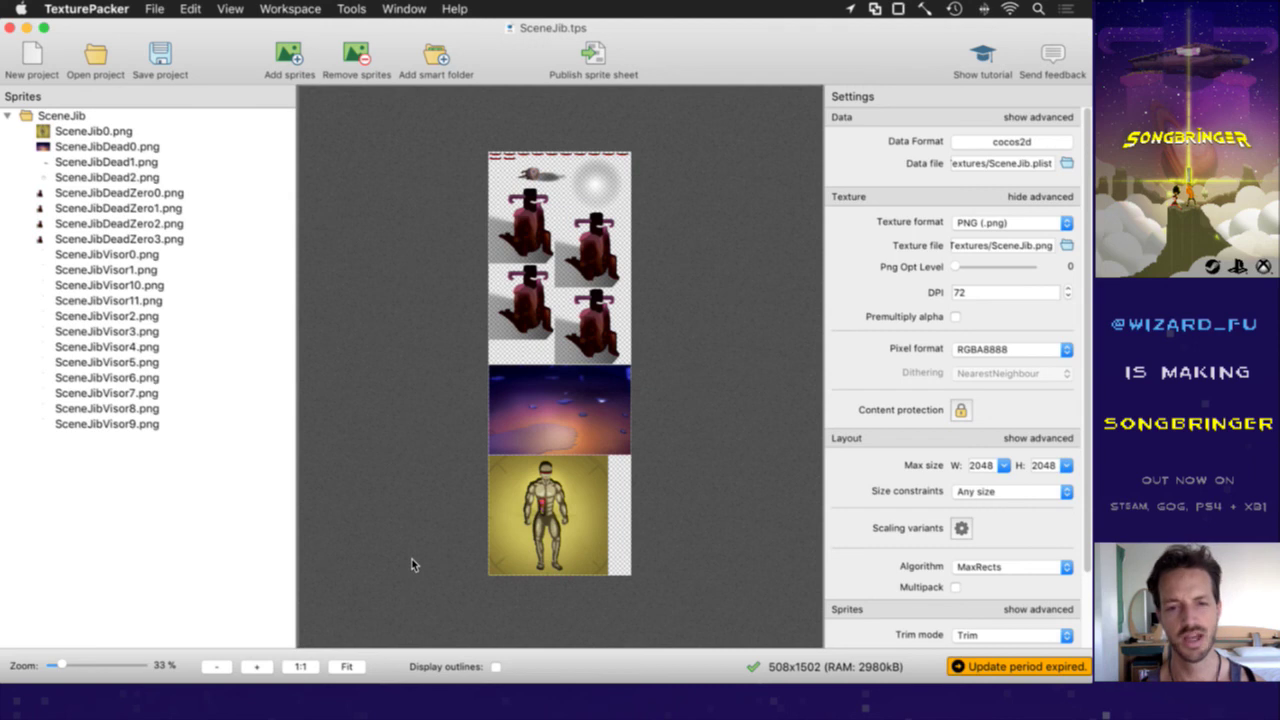
pyautogui.press('super+Tab')
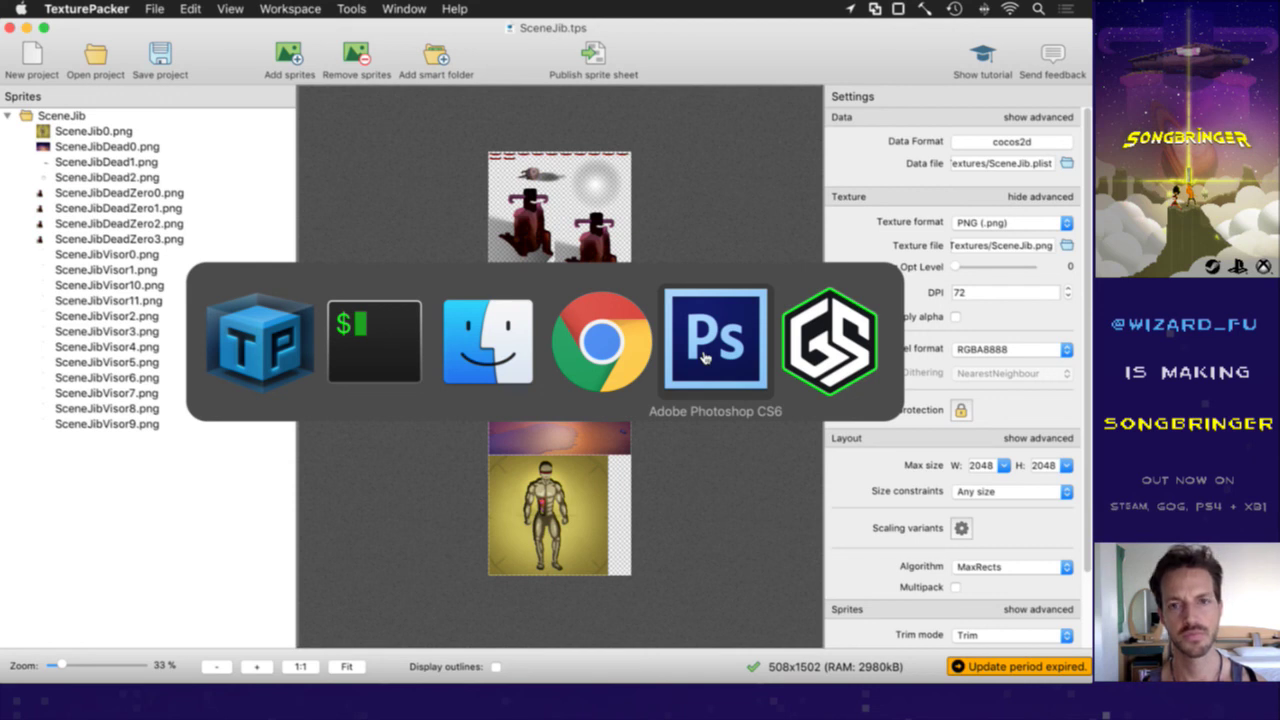
pyautogui.click(260, 340)
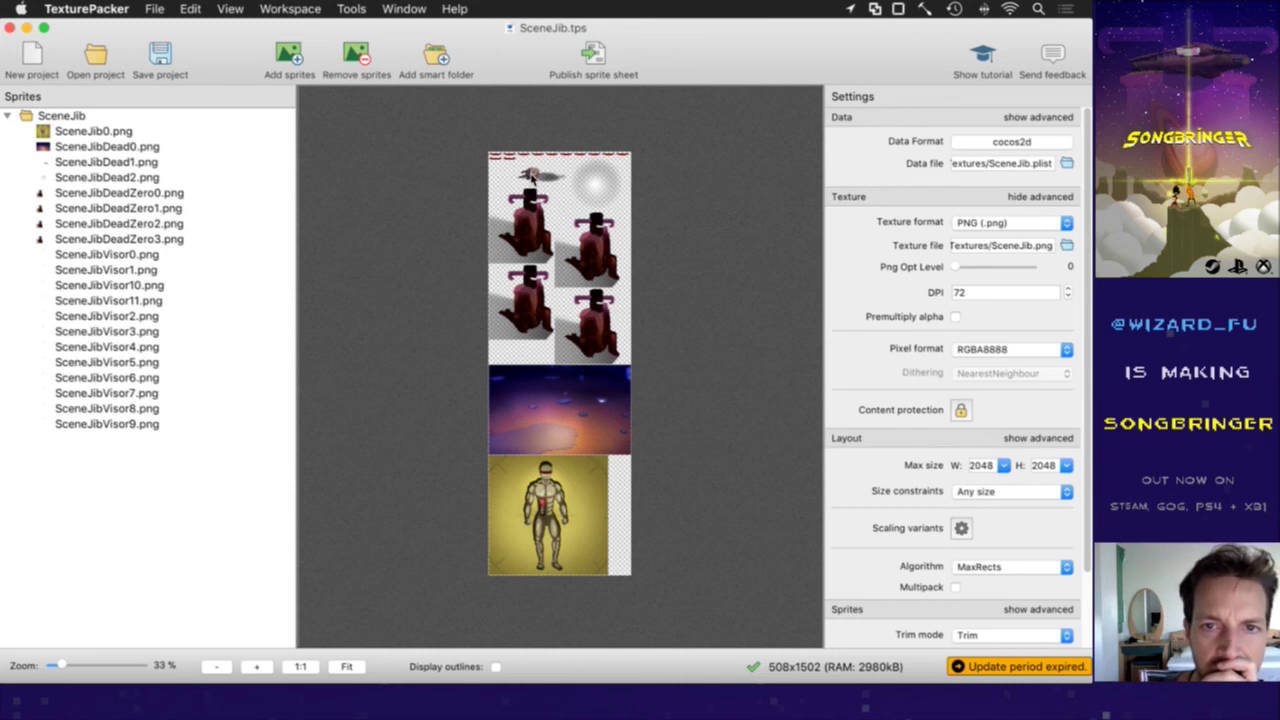
pyautogui.moveTo(532, 177)
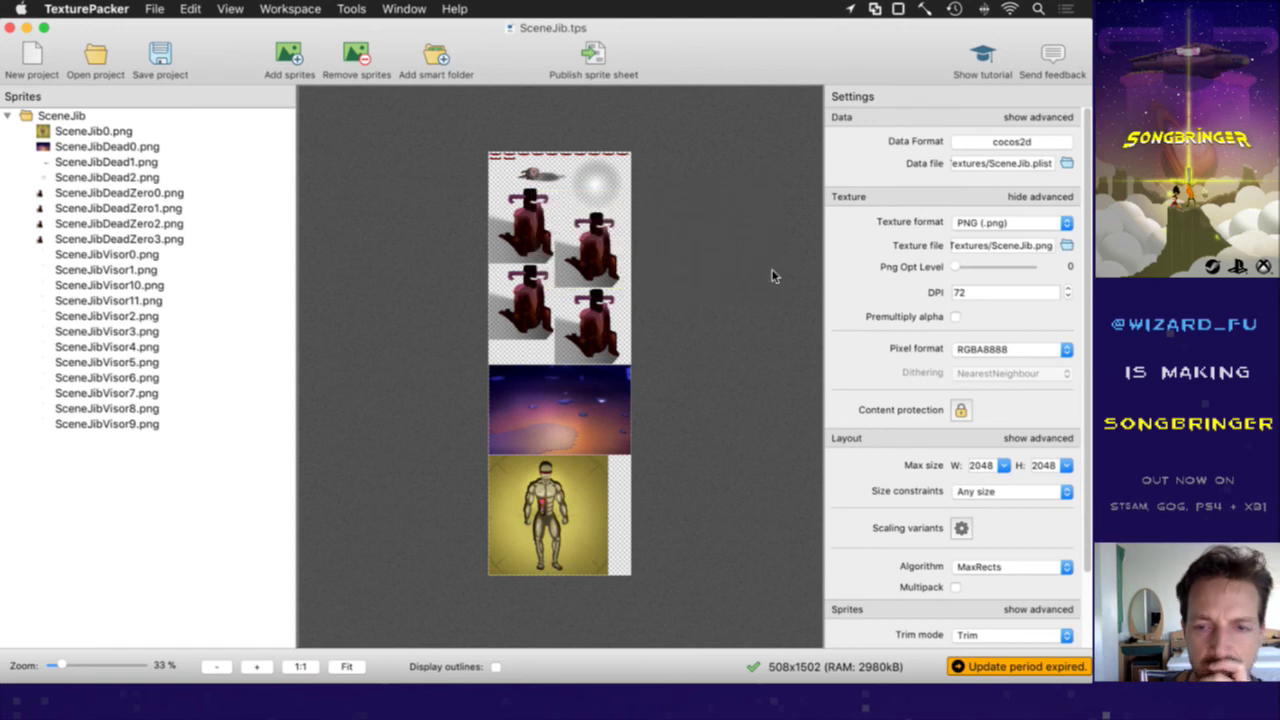
# Step: Check the moustached SceneJib.psd in Photoshop and switch to Chrome to read the newest Twitch chat messages
pyautogui.press('super+Tab')
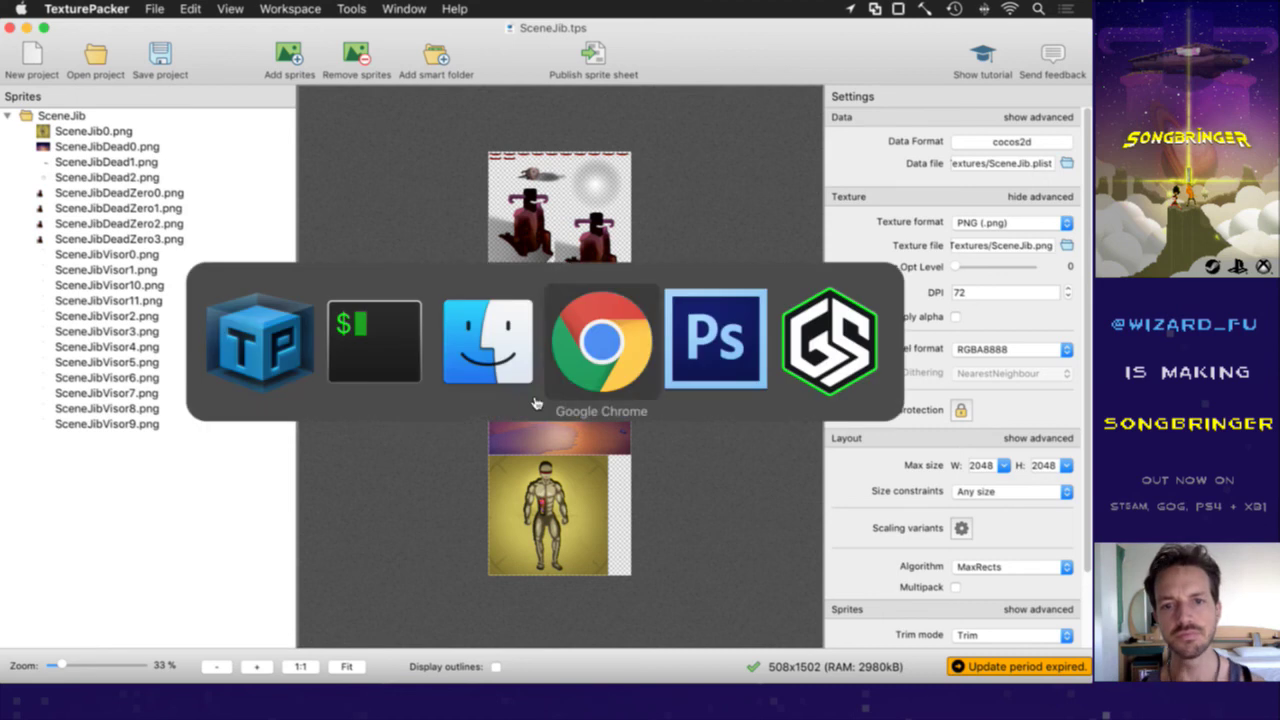
pyautogui.click(676, 343)
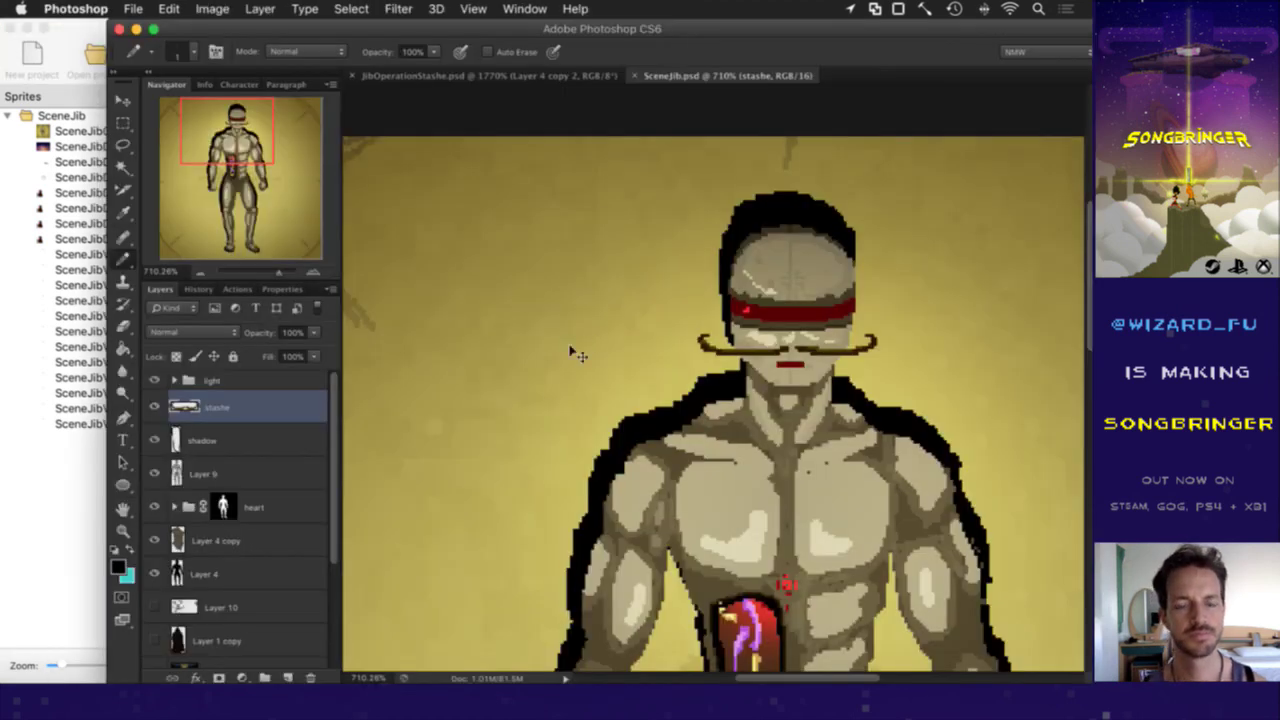
pyautogui.press('super+Tab')
pyautogui.click(686, 348)
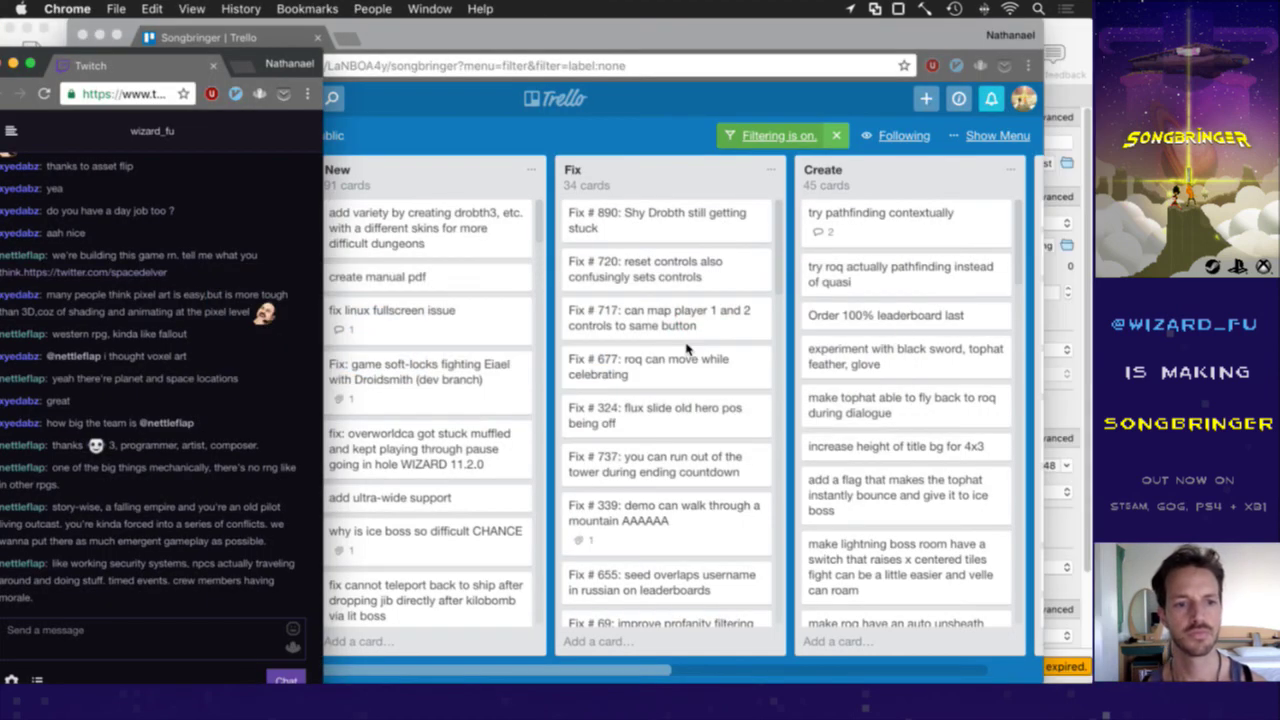
pyautogui.moveTo(78, 566); pyautogui.dragTo(113, 569)
pyautogui.click(137, 566)
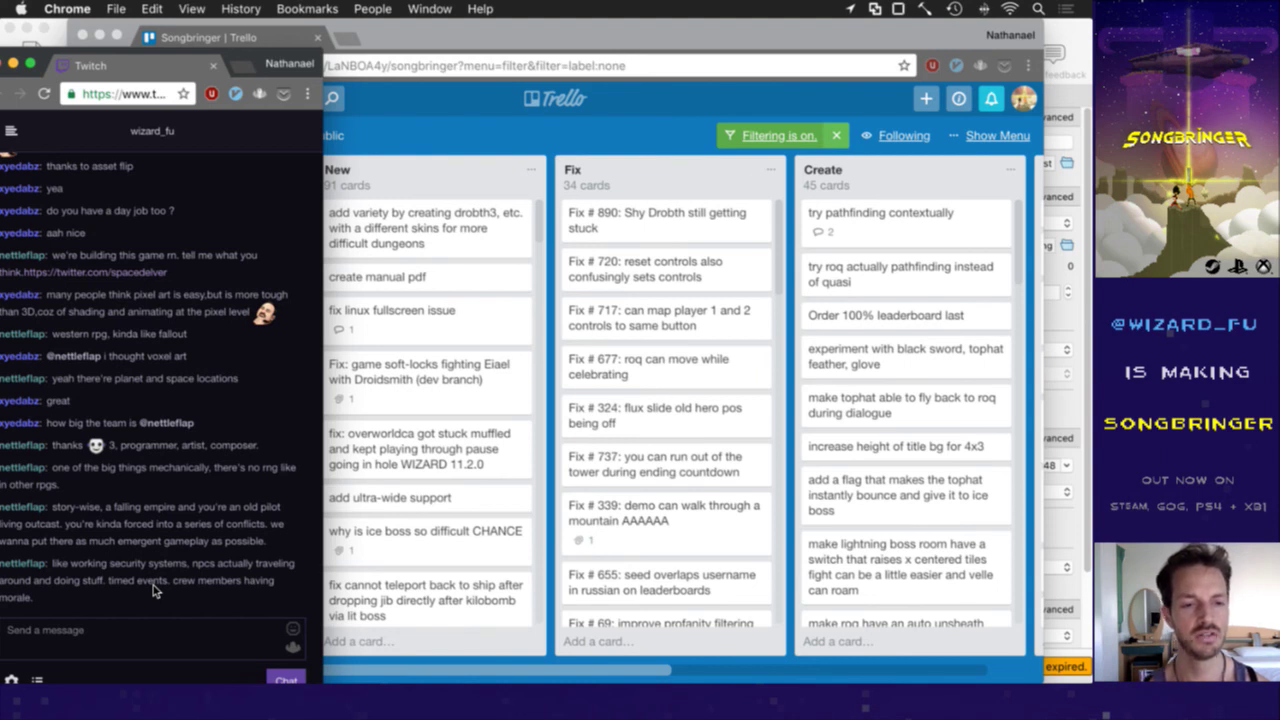
# Step: Switch to iTerm and dismiss the Vim command prompt to return to AreaCreation.cpp
pyautogui.press('super+Tab')
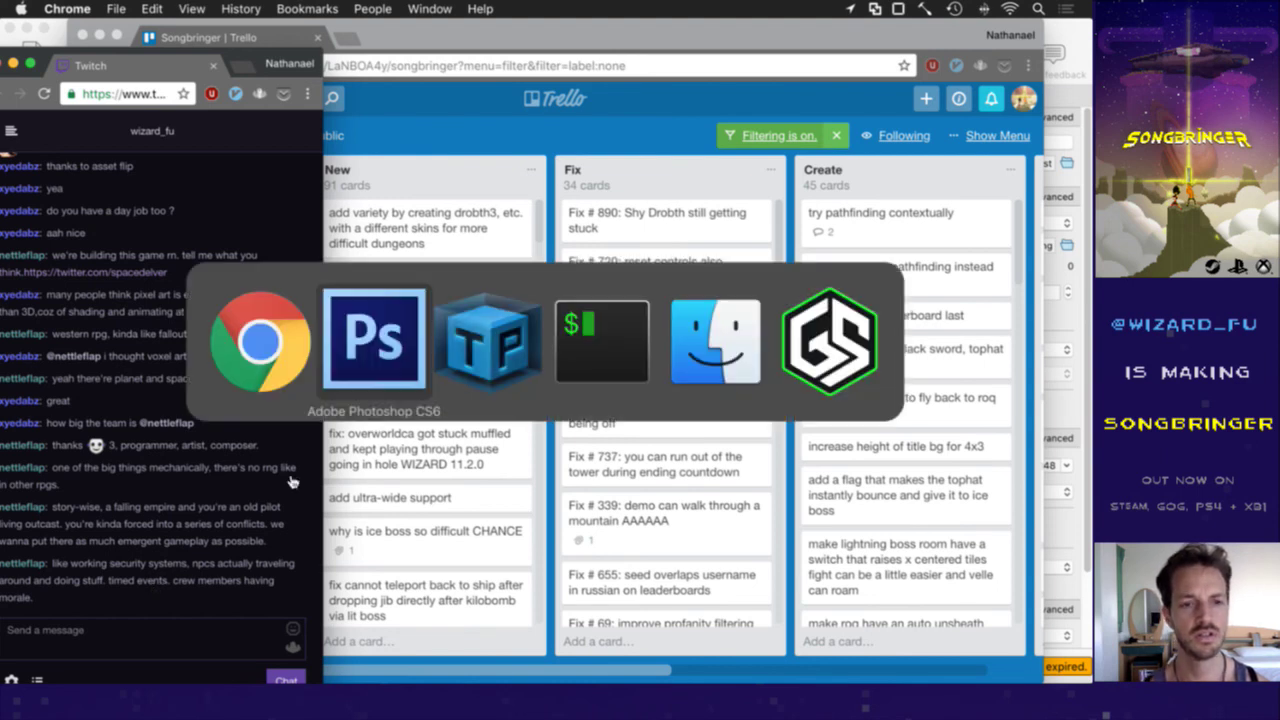
pyautogui.click(300, 375)
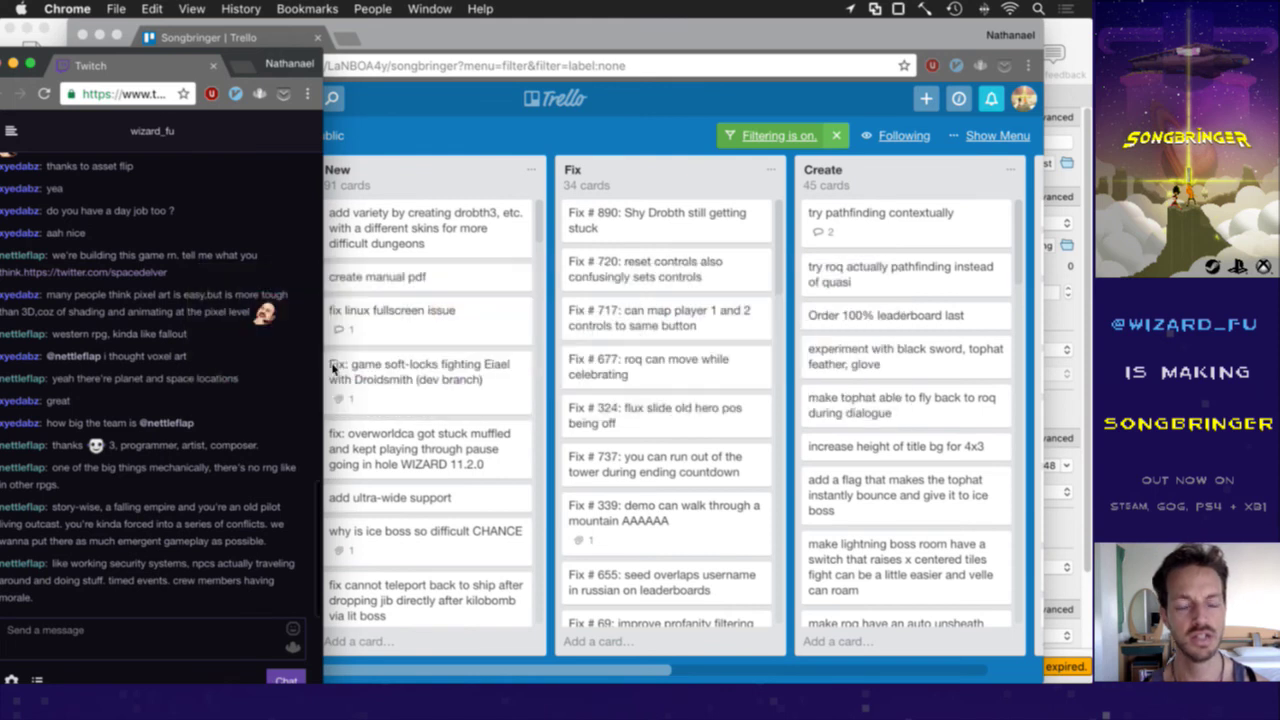
pyautogui.press('super+Tab')
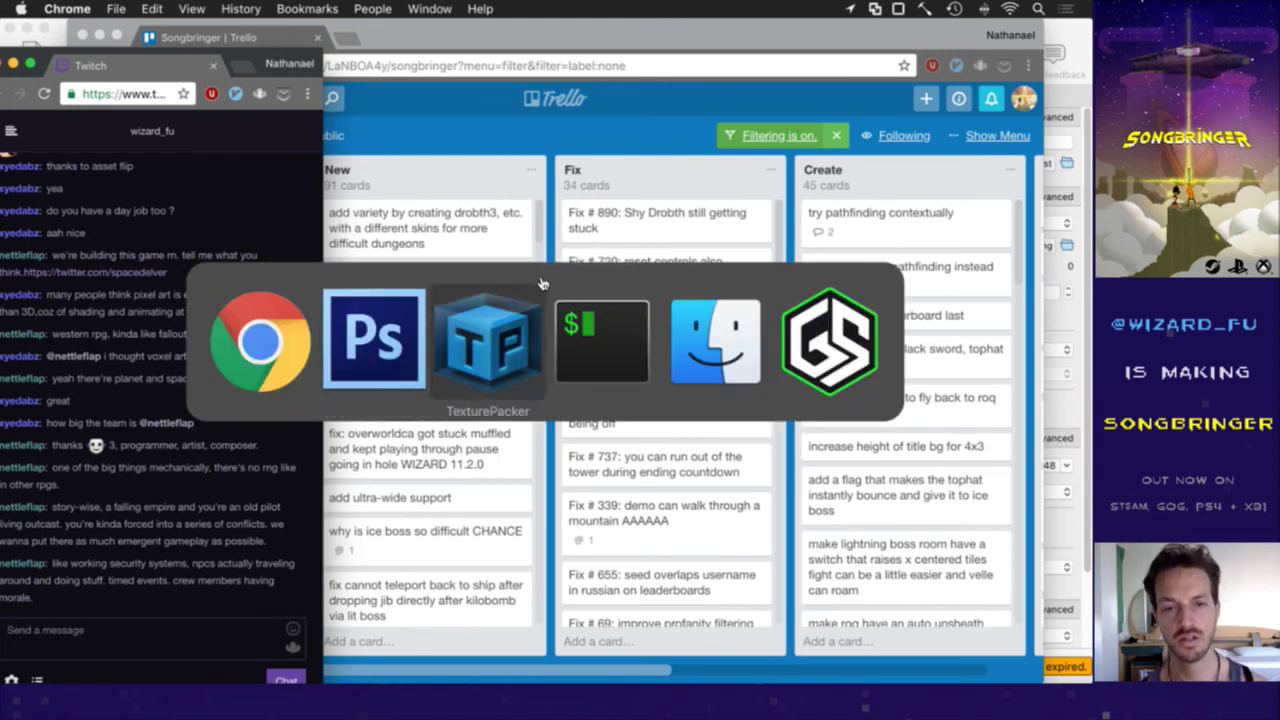
pyautogui.click(600, 335)
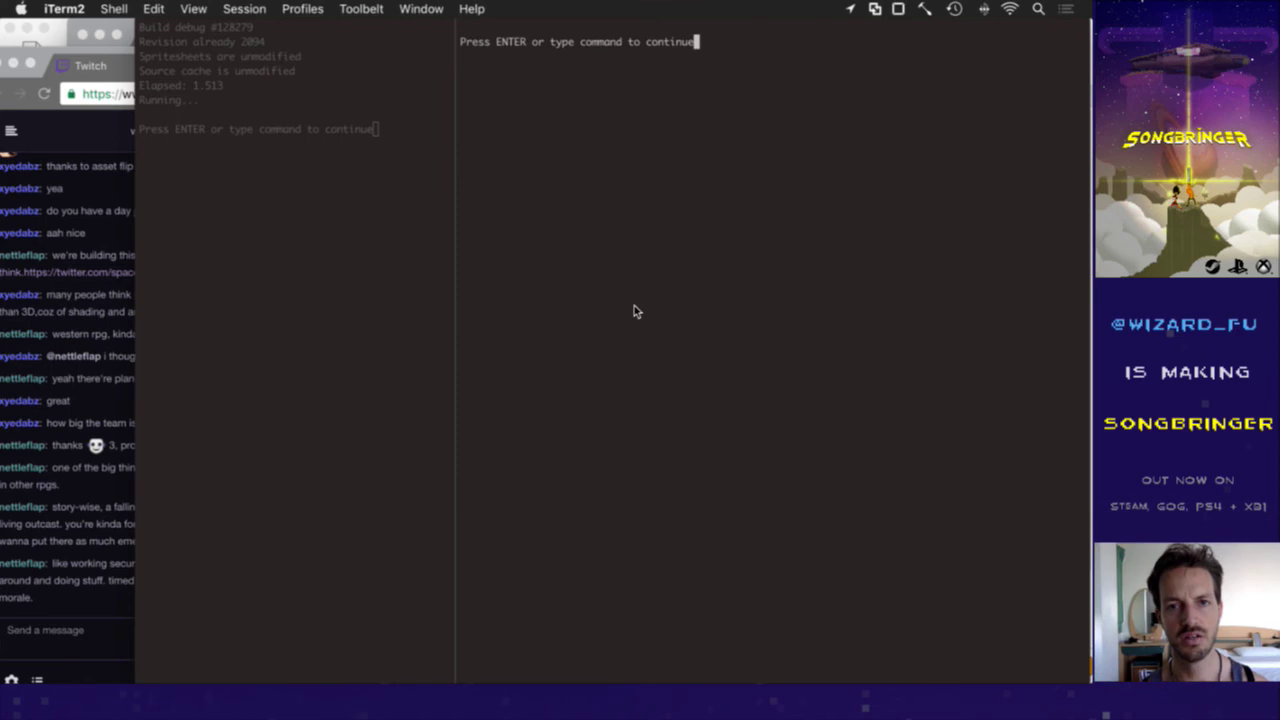
pyautogui.press('Return')
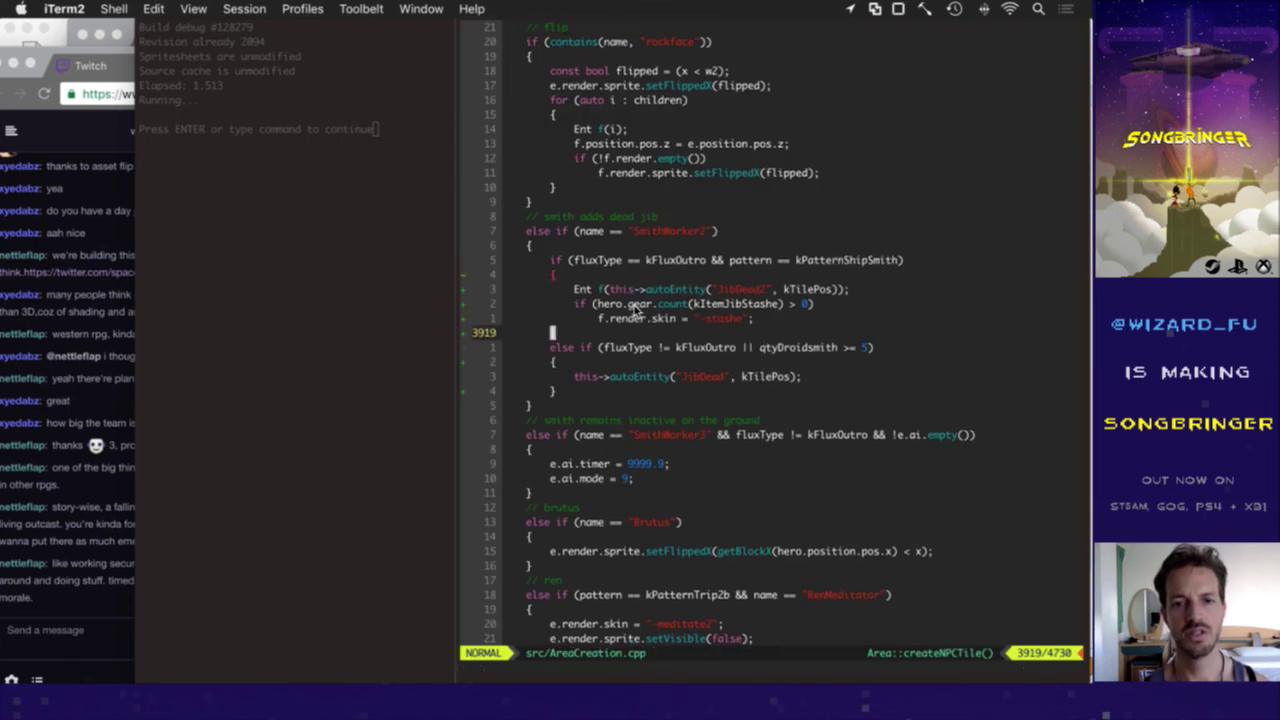
# Step: Switch to Chrome and read the latest Twitch chat message about the viewer's demo and publisher plans
pyautogui.press('super+Tab')
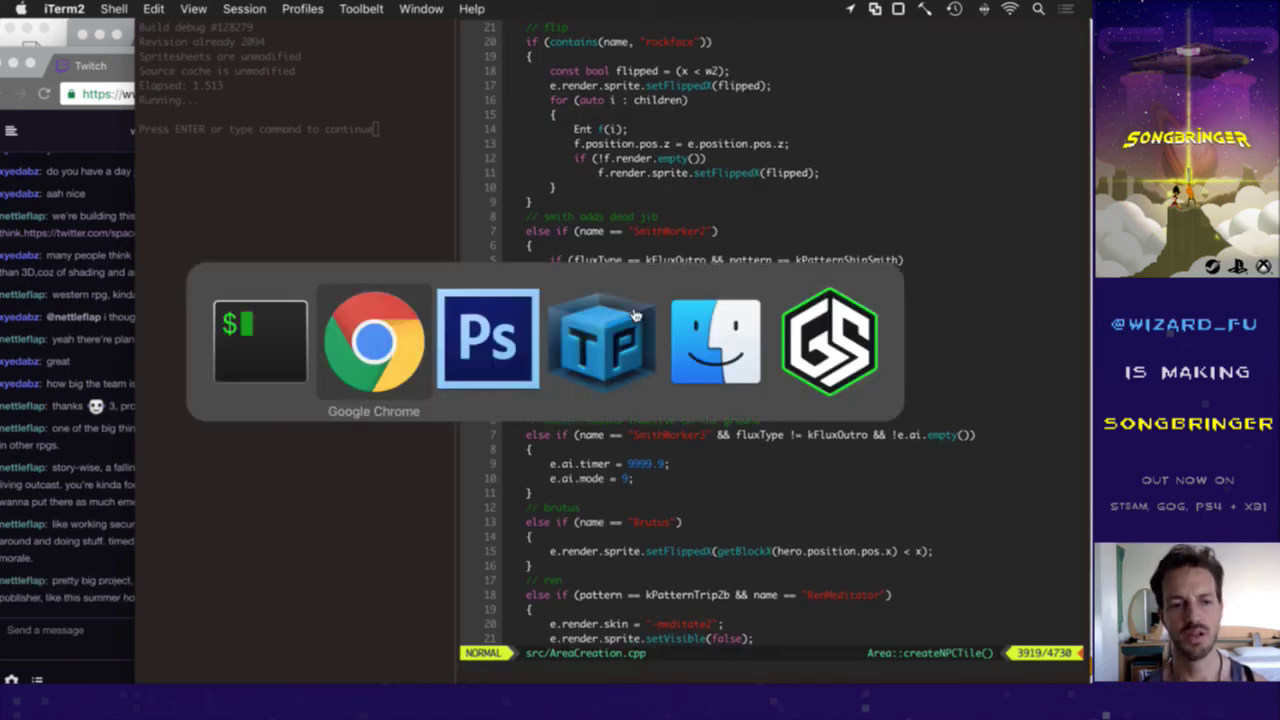
pyautogui.click(277, 363)
pyautogui.click(110, 575)
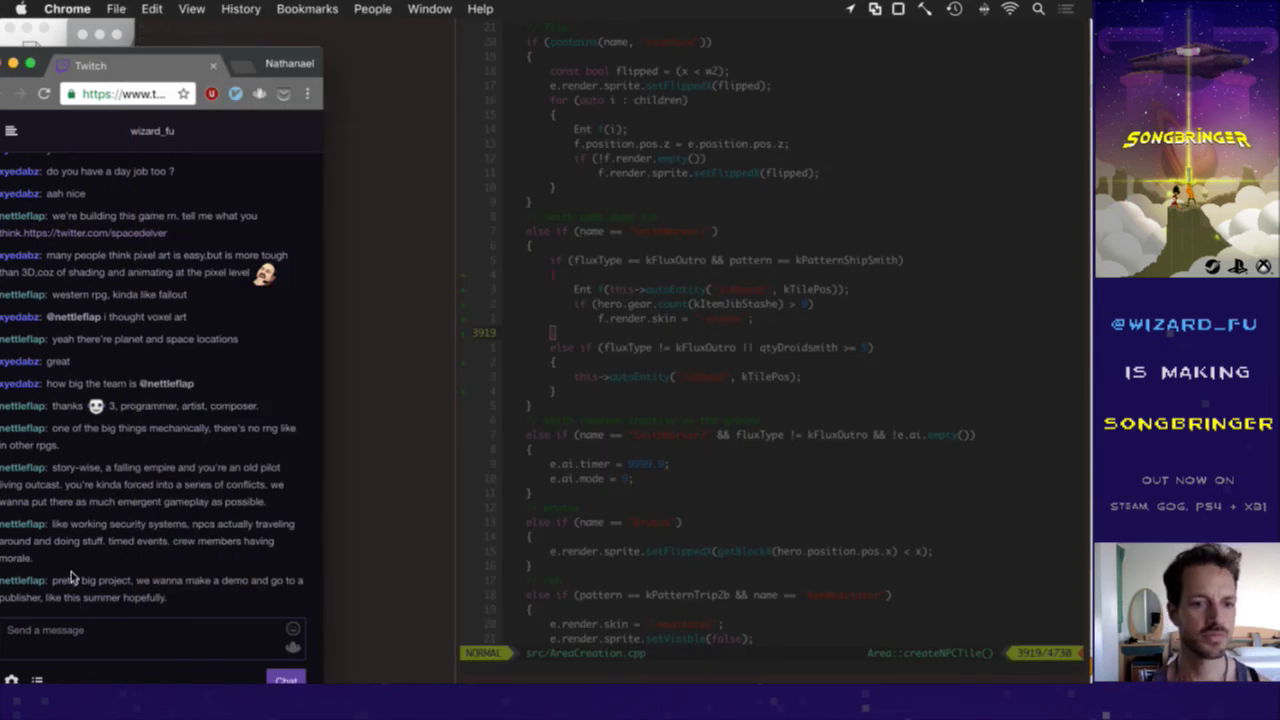
# Step: Switch to Photoshop and start a Save for Web export of the moustached SceneJib.psd as PNG-24 with transparency
pyautogui.press('super+Tab')
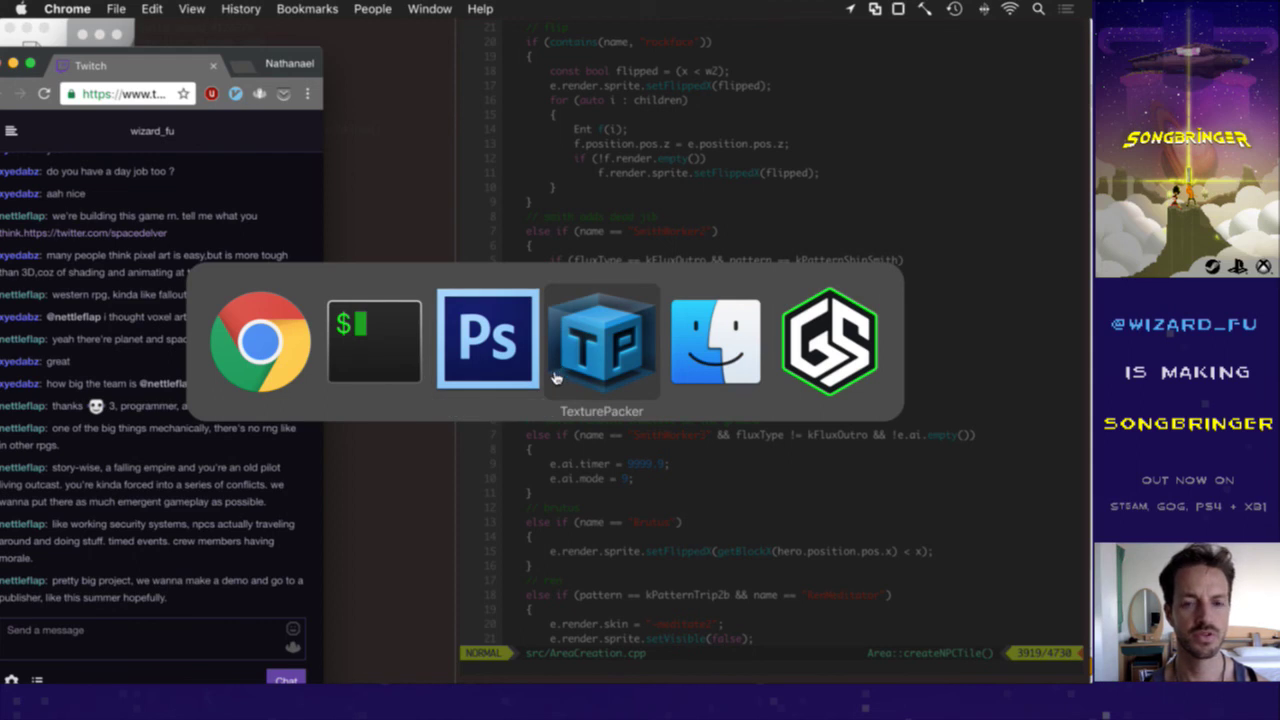
pyautogui.click(495, 365)
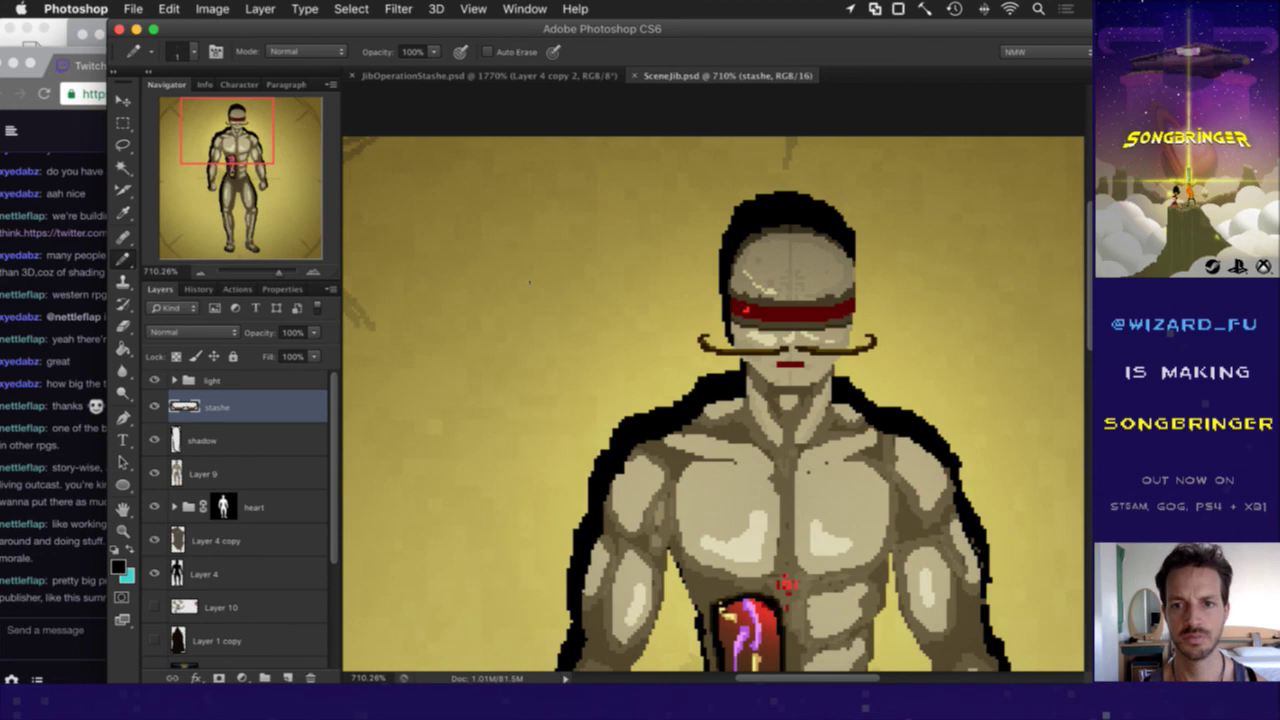
pyautogui.press('super+s')
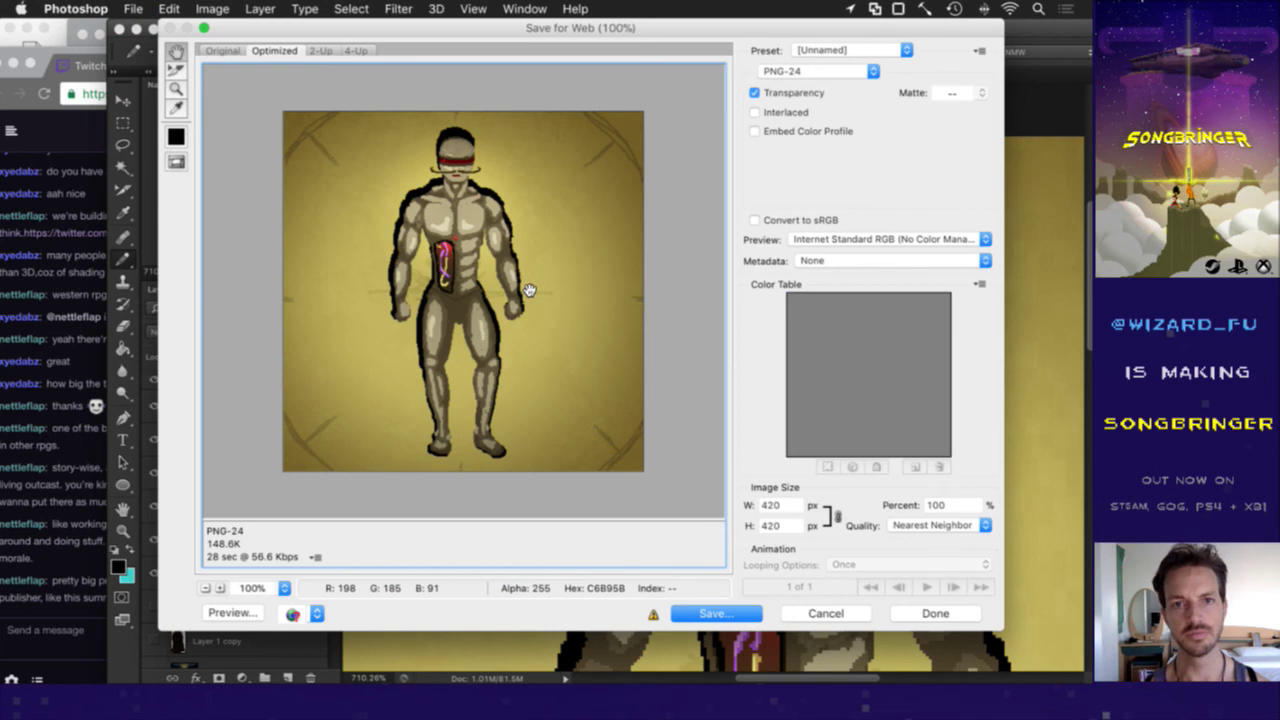
pyautogui.press('Return')
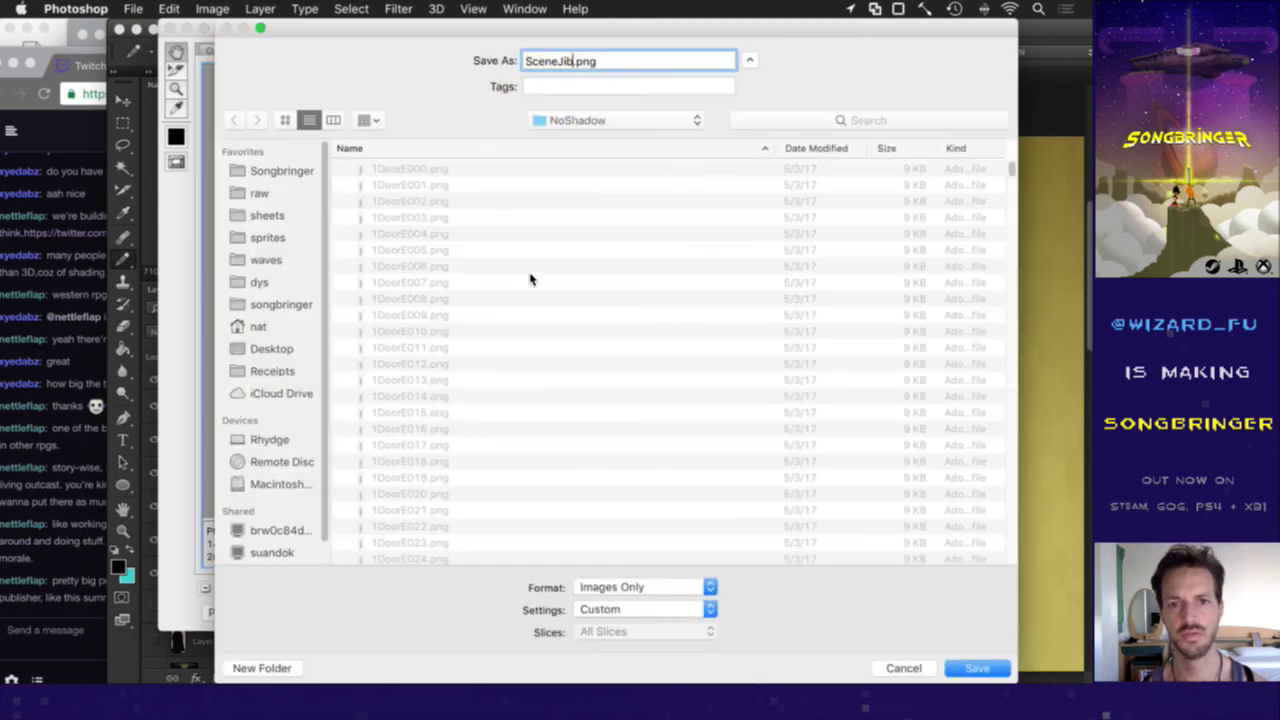
# Step: Save the exported image as SceneJibStashe0.png in the SceneJib folder inside sheets
pyautogui.click(562, 128)
pyautogui.click(565, 140)
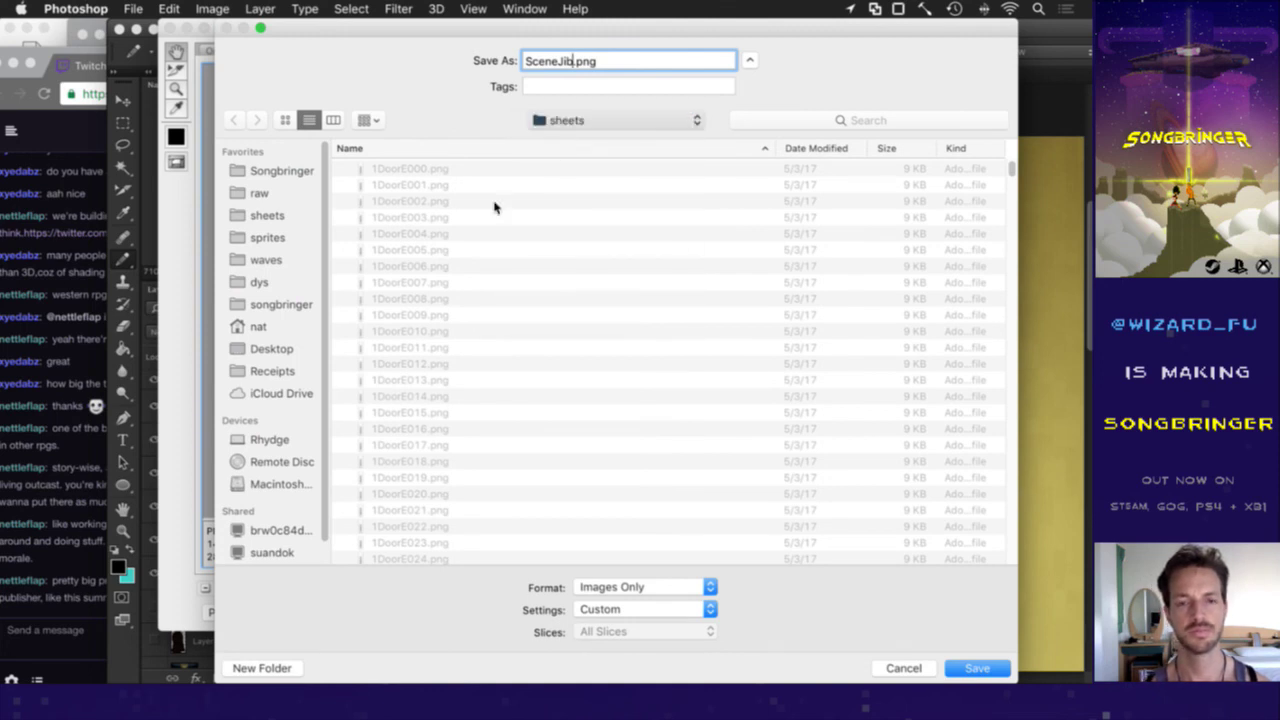
pyautogui.click(393, 350)
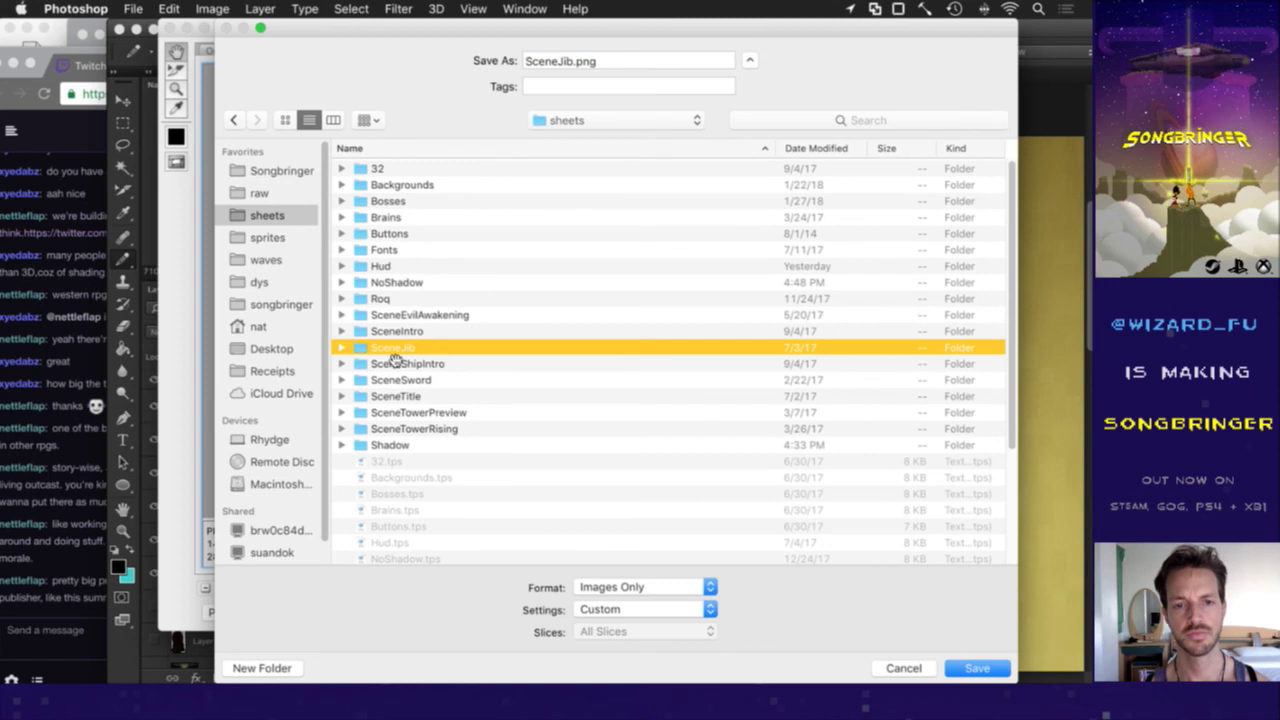
pyautogui.doubleClick(395, 350)
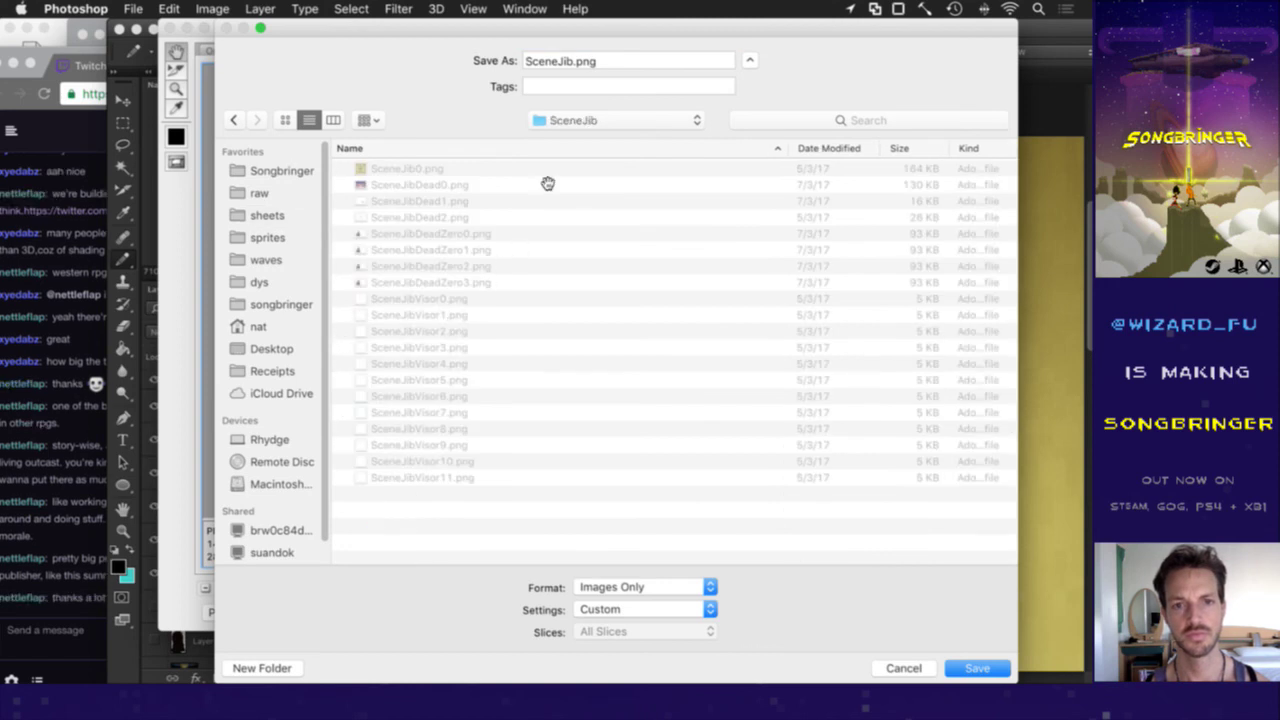
pyautogui.click(569, 61)
pyautogui.write('Stashe0')
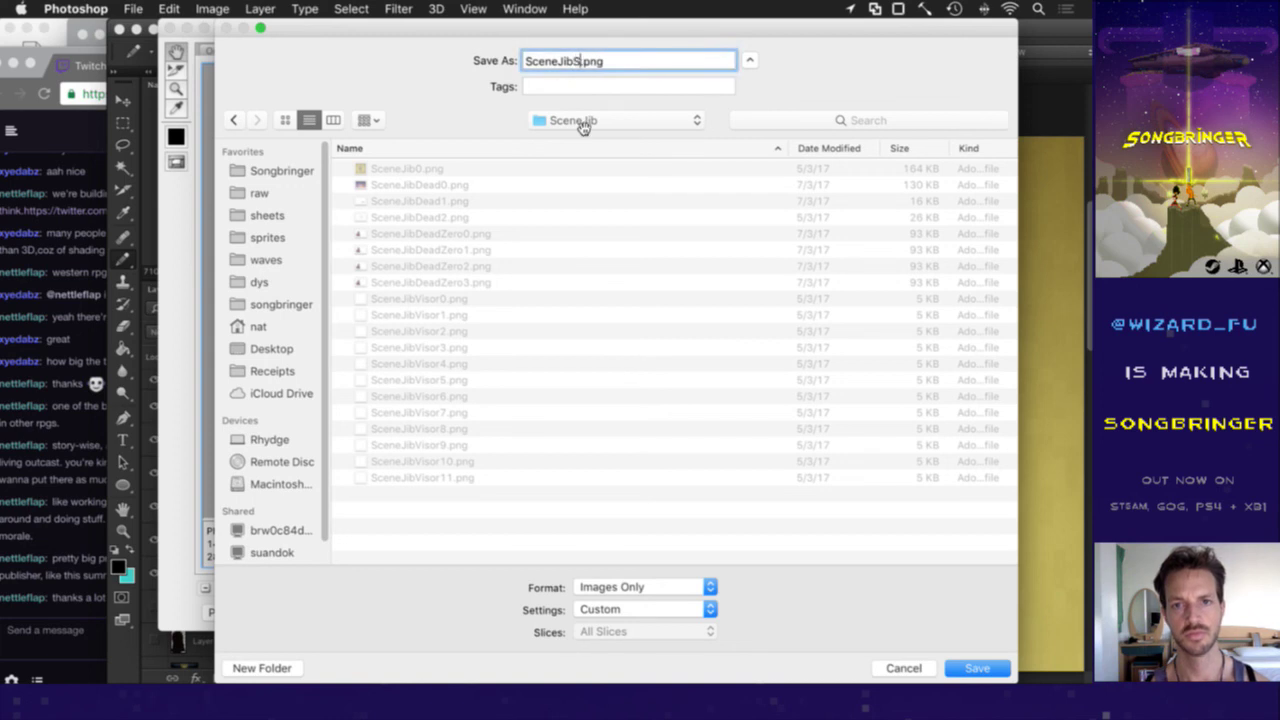
pyautogui.press('Return')
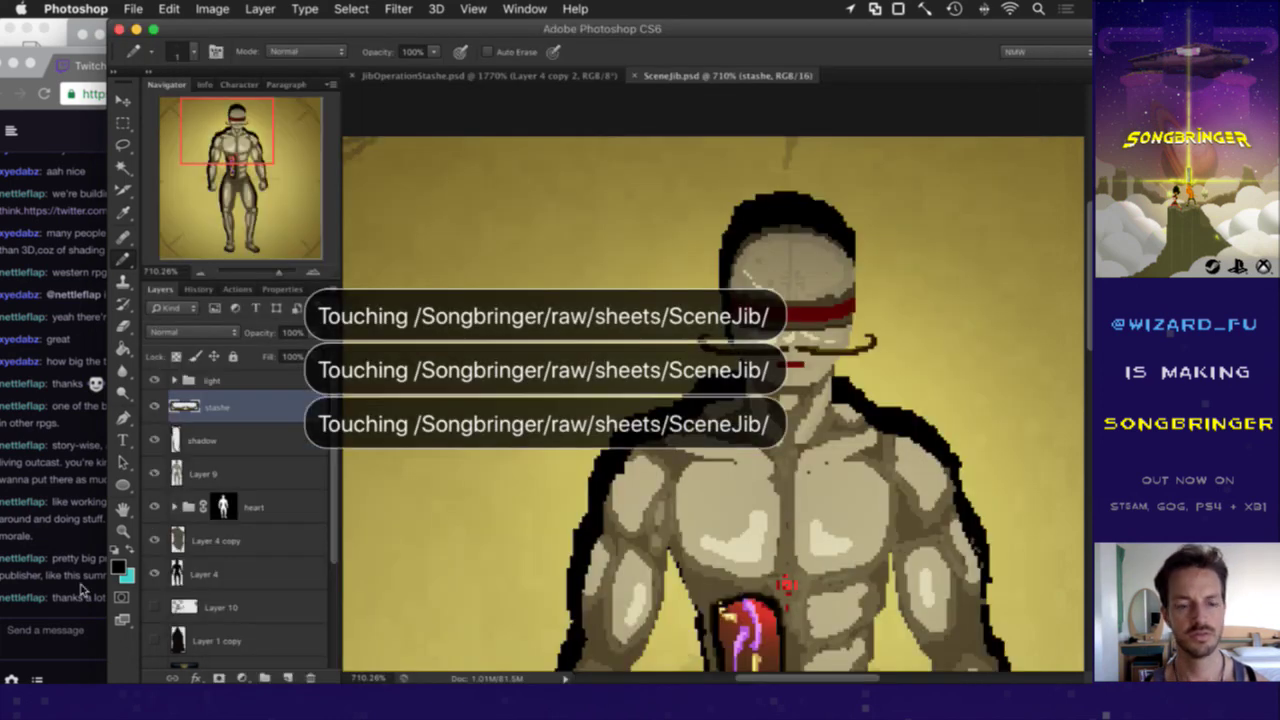
# Step: Glance at the Twitch chat, switch to iTerm and run :up in Vim to rebuild and repack SceneJib.tps
pyautogui.click(88, 595)
pyautogui.press('super+Tab')
pyautogui.press('super+Tab')
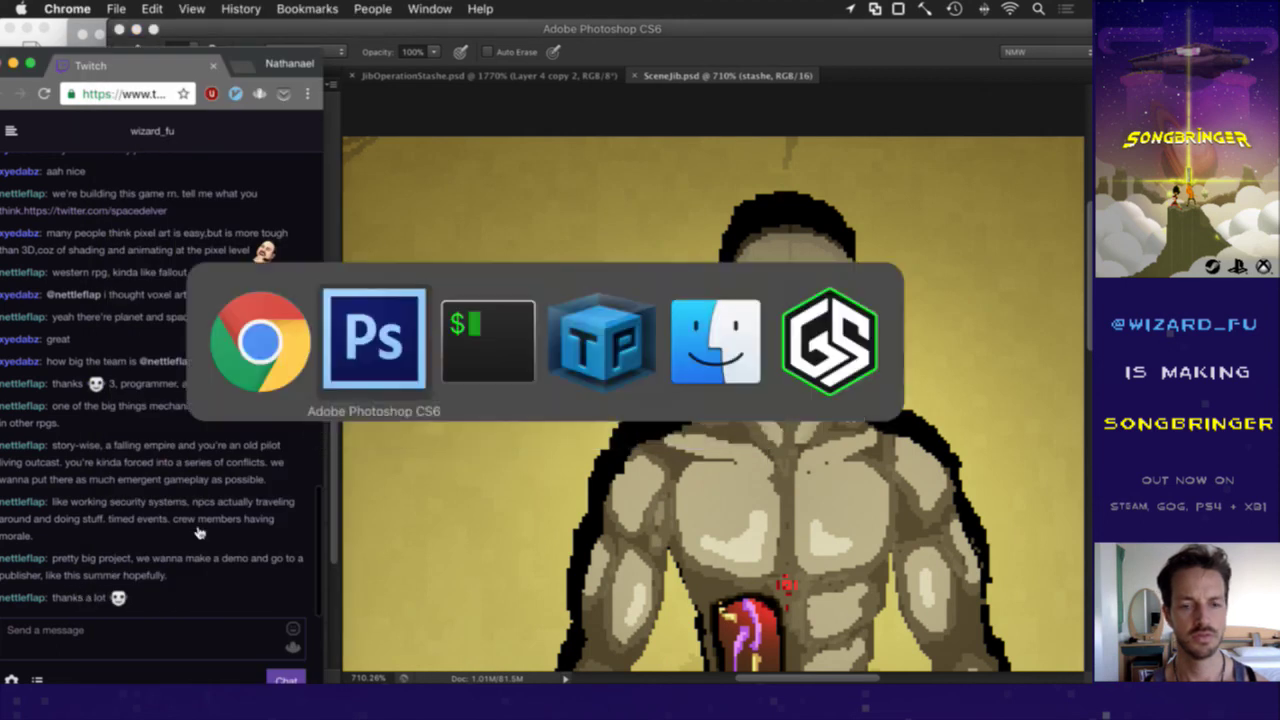
pyautogui.write(':up')
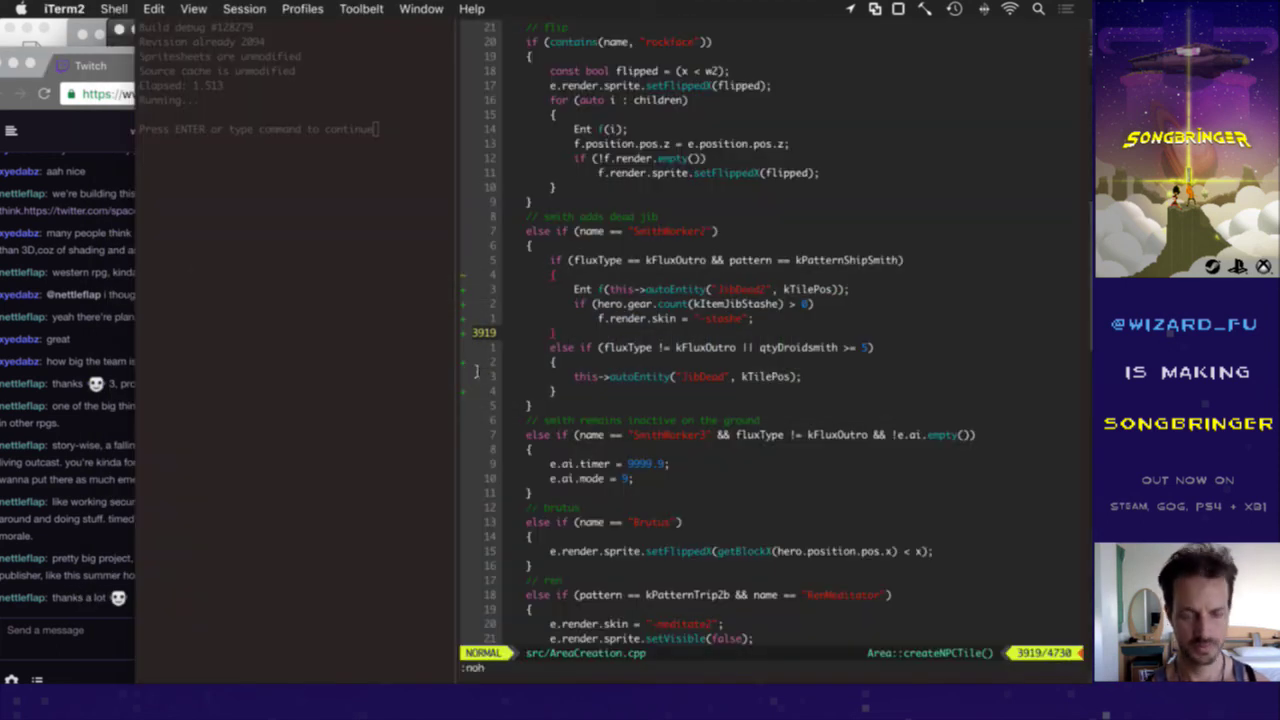
pyautogui.press('Return')
# Step: Switch to TexturePacker and examine the repacked SceneJib sheet with SceneJibStashe0.png added
pyautogui.press('super+Tab')
pyautogui.press('super+Tab')
pyautogui.press('super+Tab')
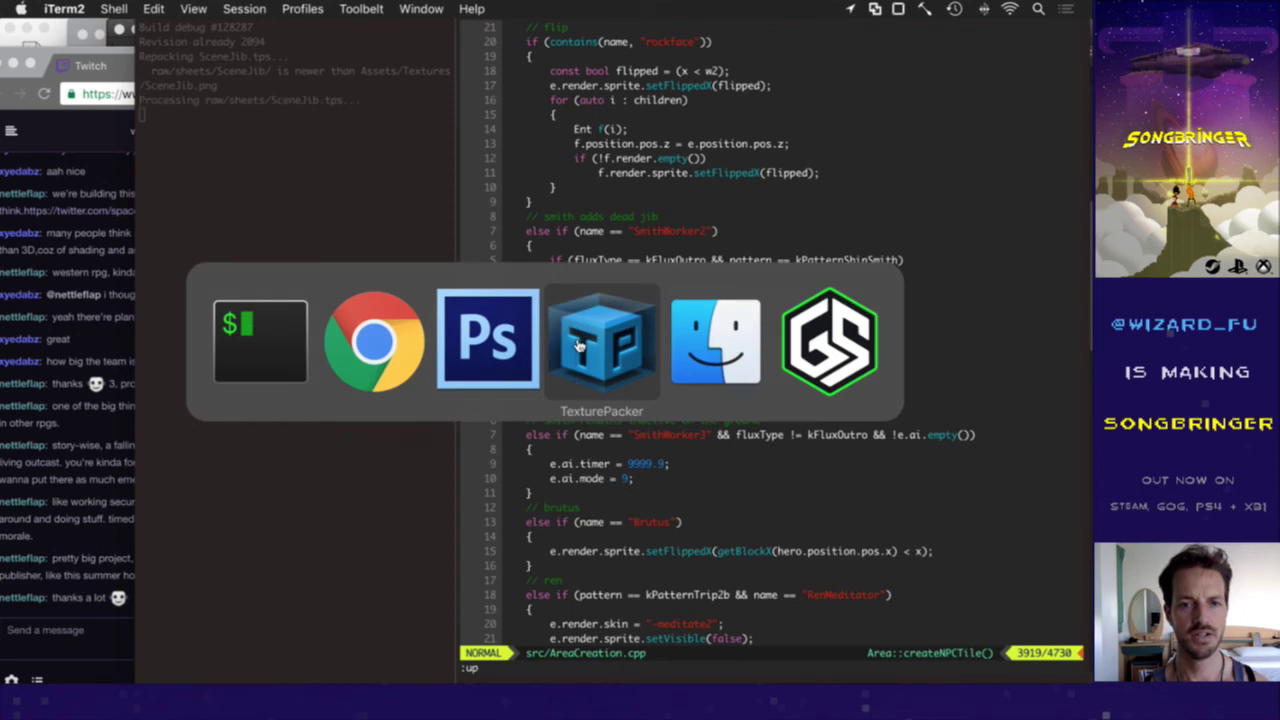
pyautogui.scroll(-2, 578, 342)
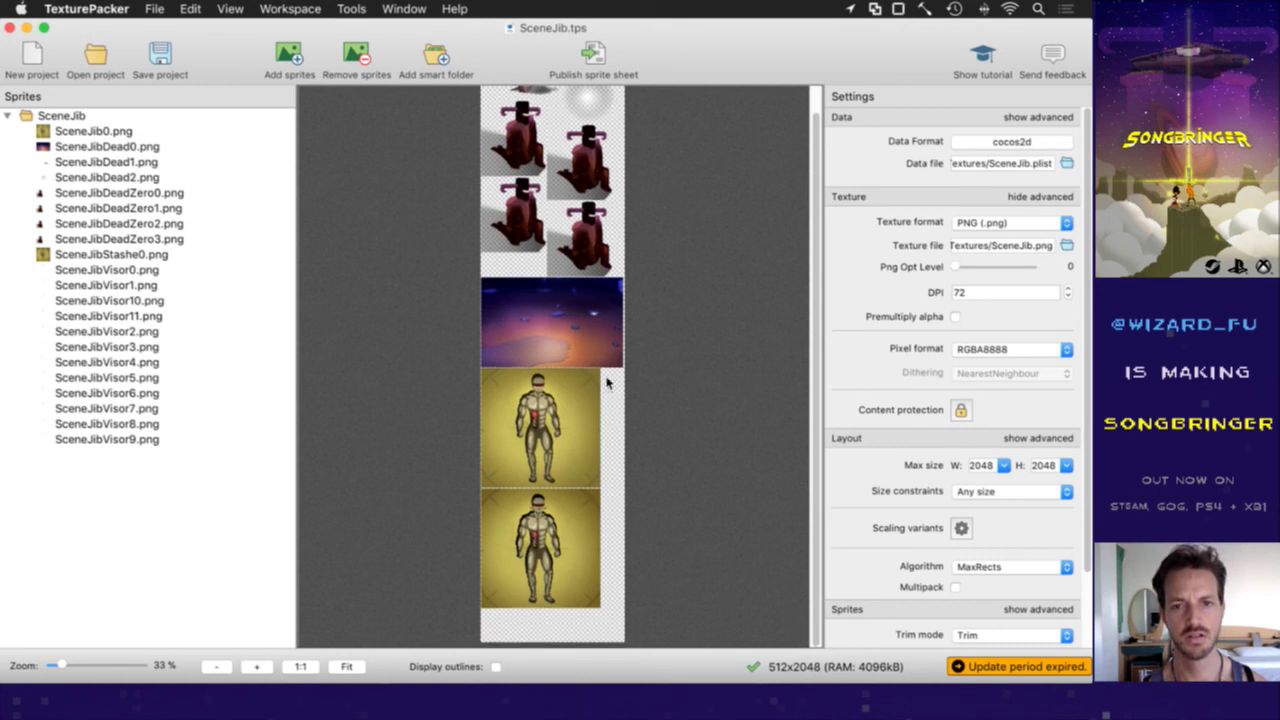
pyautogui.scroll(2, 607, 382)
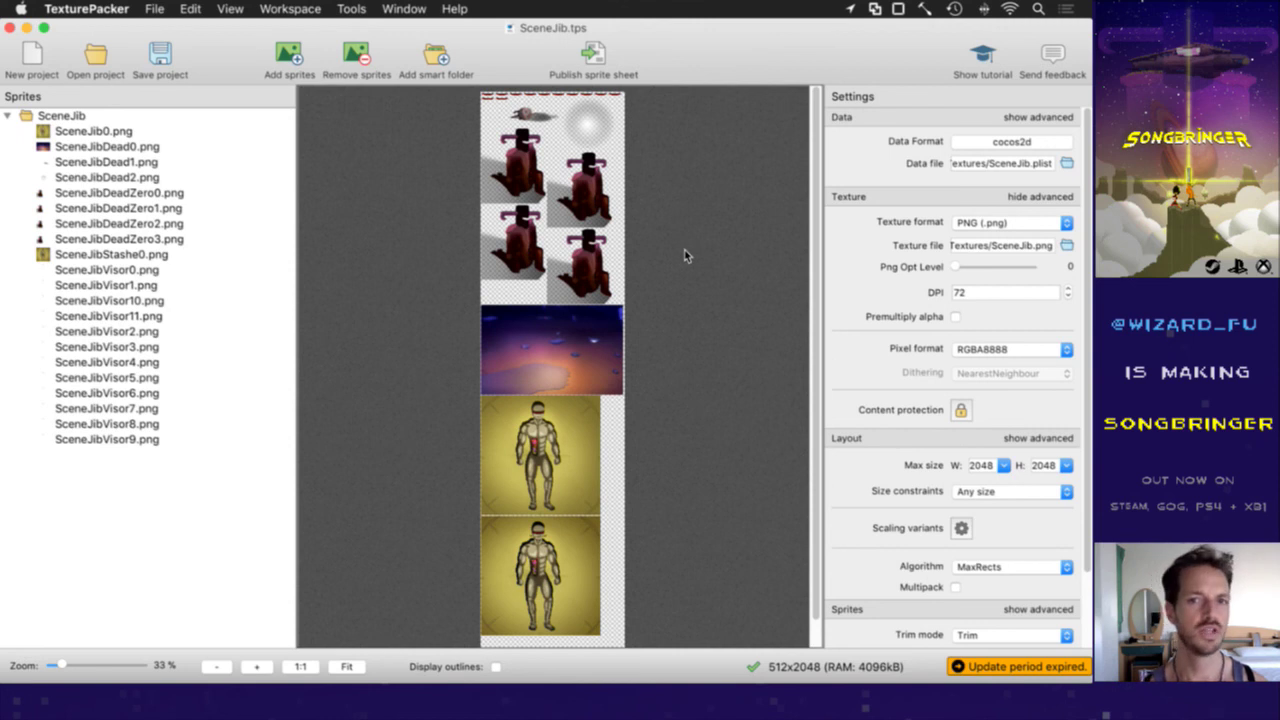
# Step: Switch to Finder, go back to the sprites folder and open Backgrounds to find the SceneJib source PSD files
pyautogui.press('super+Tab')
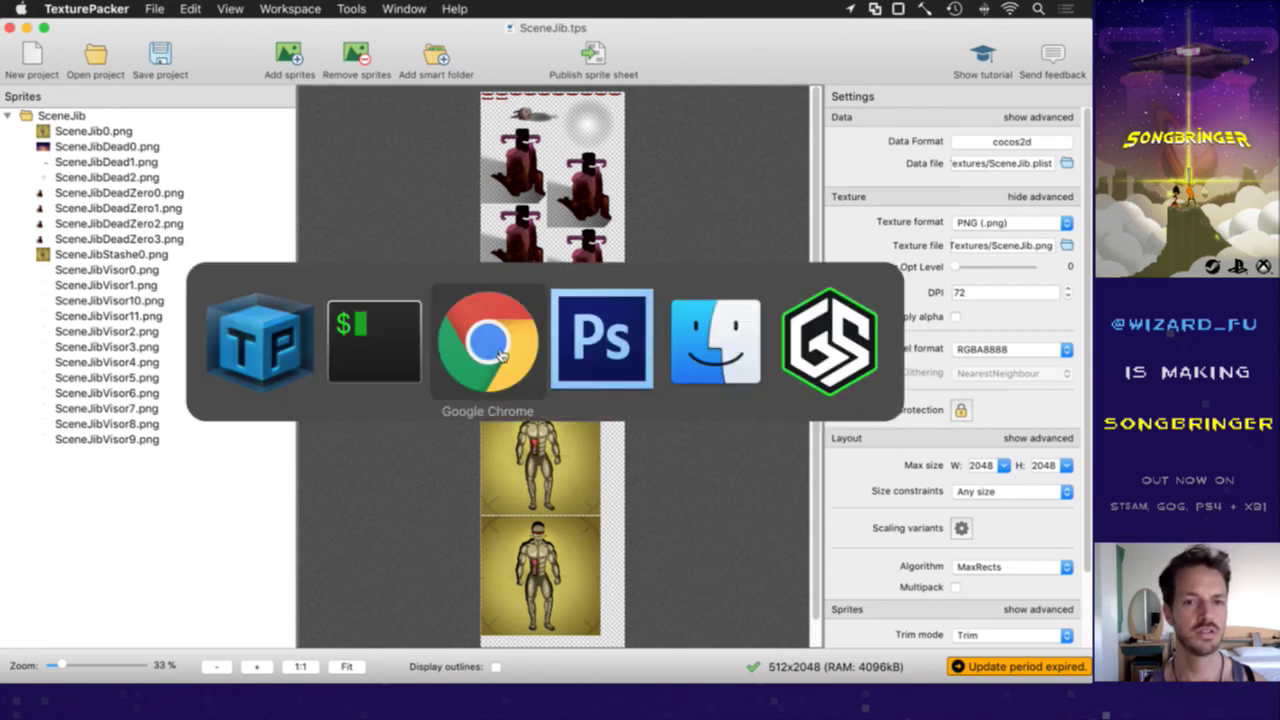
pyautogui.click(705, 360)
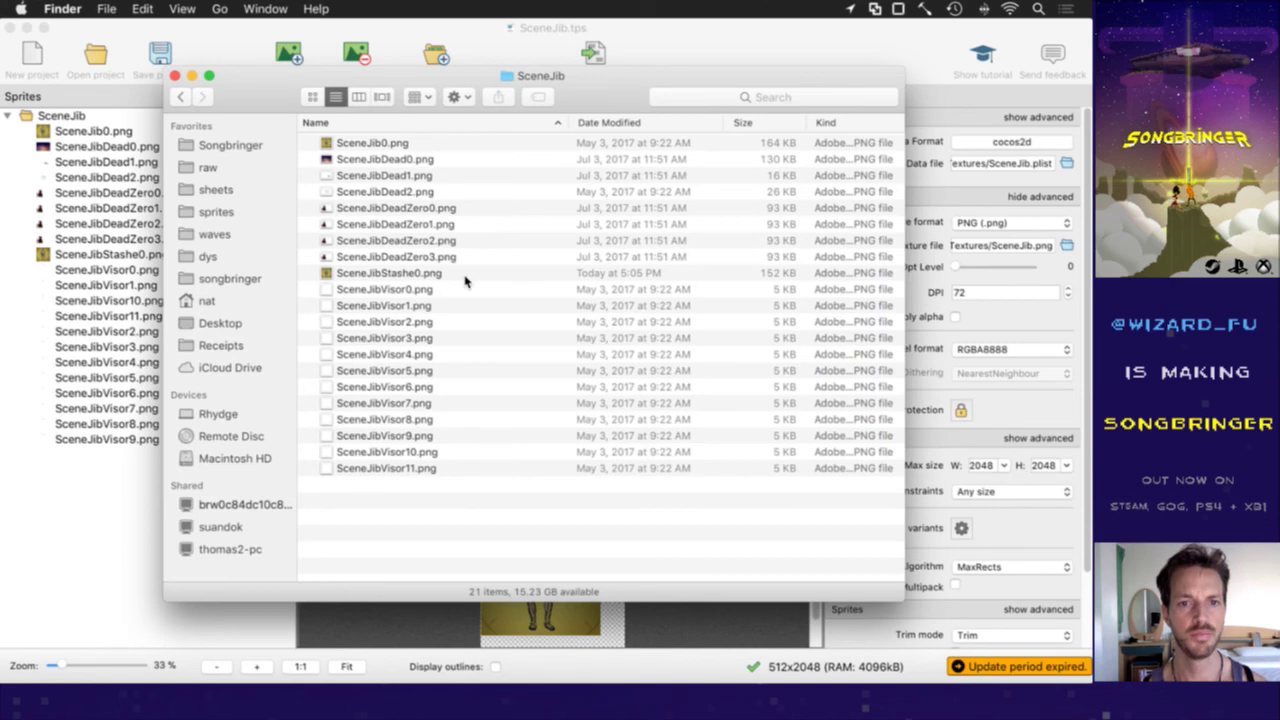
pyautogui.click(570, 78)
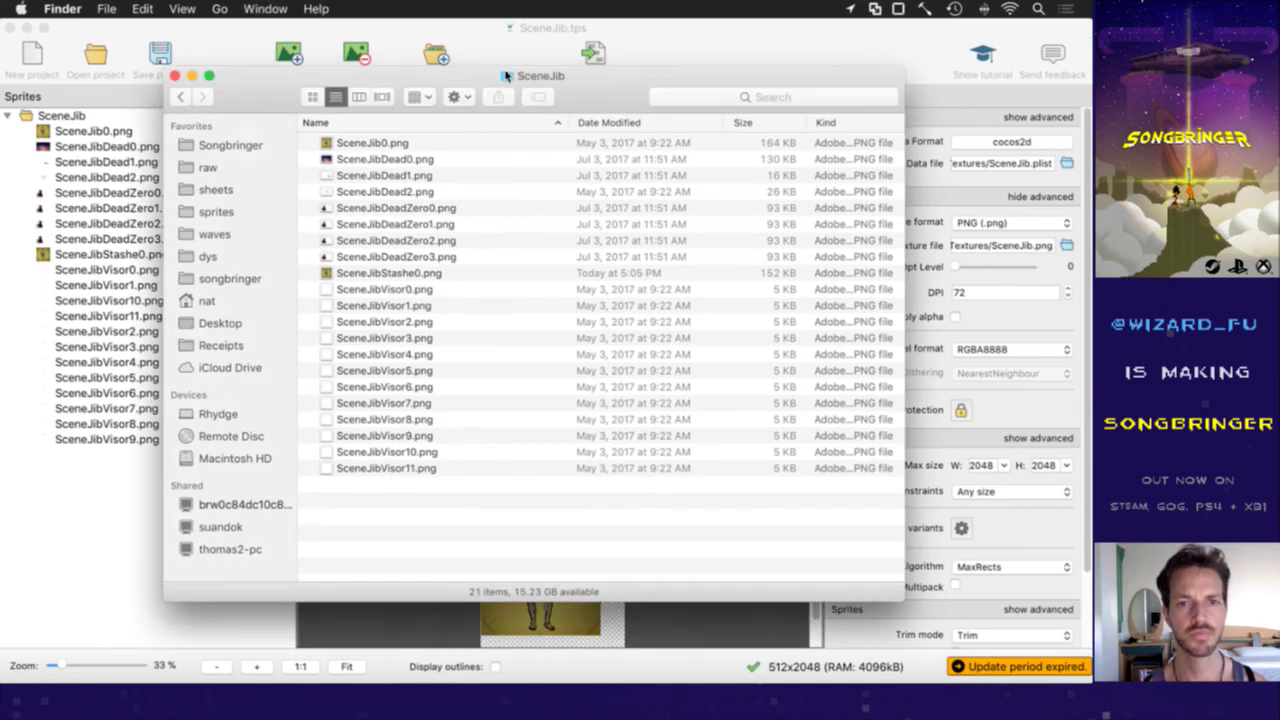
pyautogui.click(176, 97)
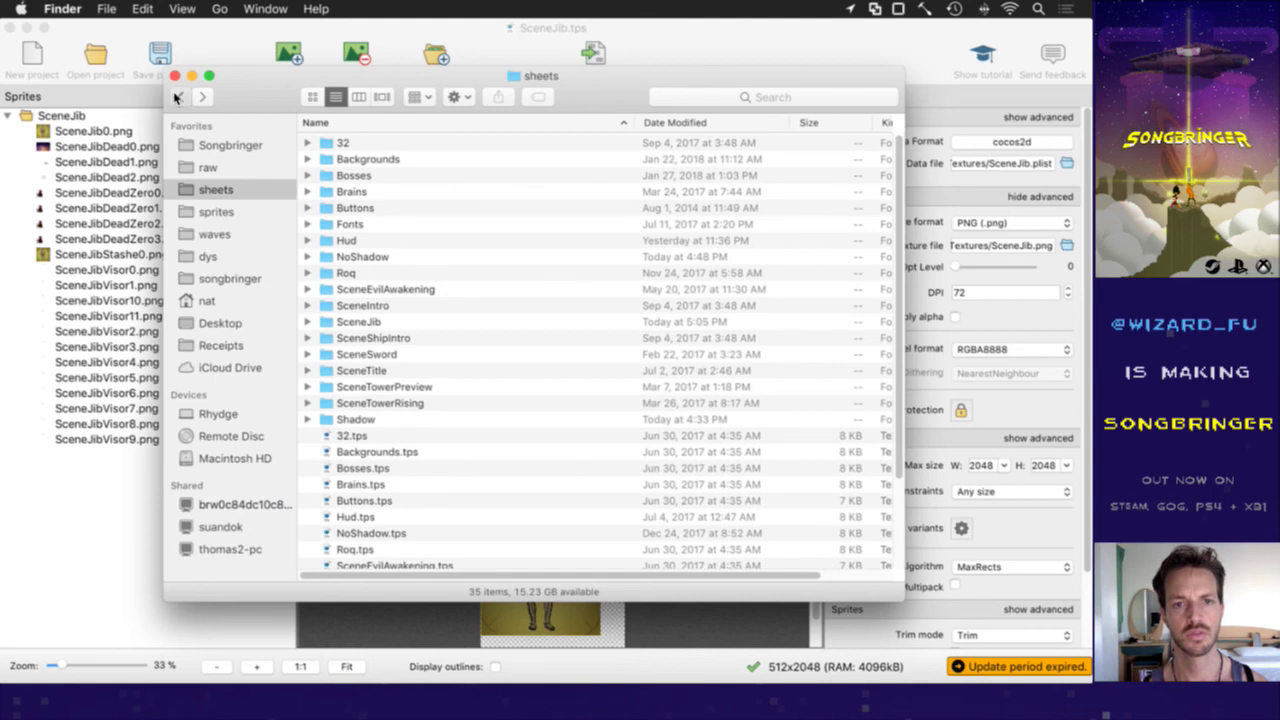
pyautogui.click(176, 97)
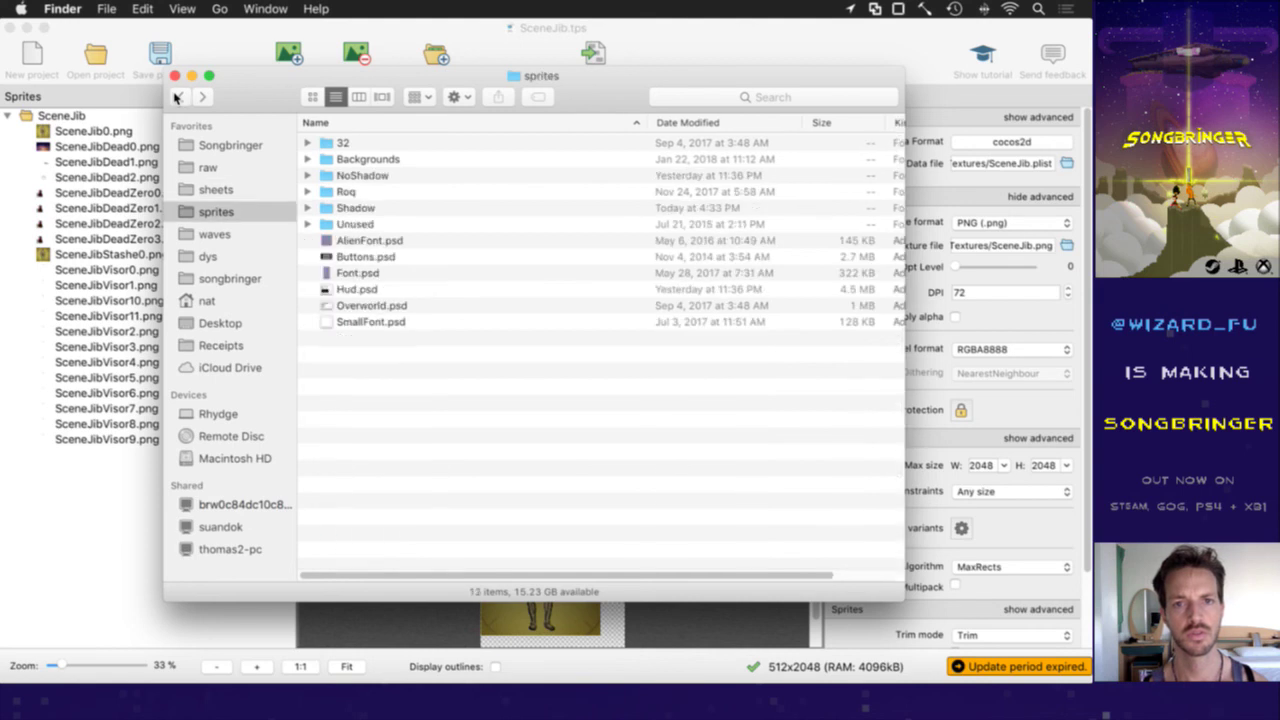
pyautogui.click(372, 162)
pyautogui.press('super+Down')
pyautogui.scroll(-10, 478, 310)
pyautogui.scroll(-3, 478, 310)
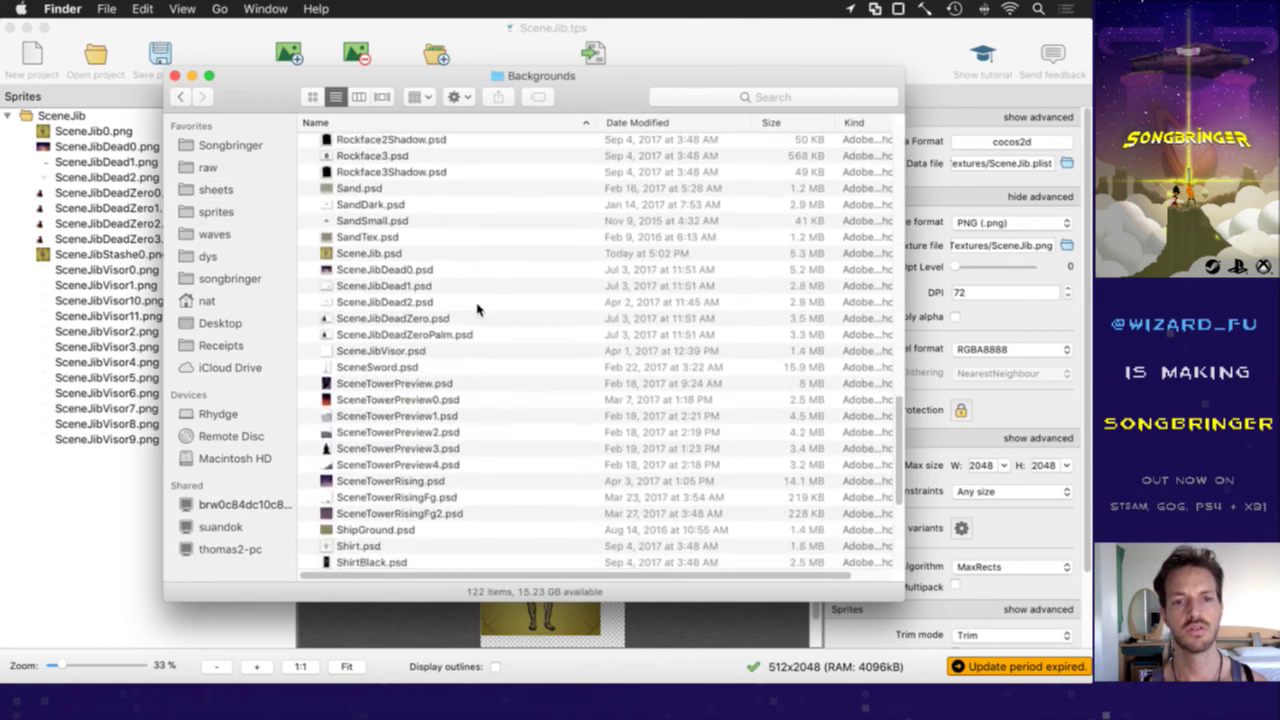
# Step: Preview SceneJibDead1.psd in the Backgrounds folder and open it in Photoshop
pyautogui.click(399, 287)
pyautogui.press('space')
pyautogui.press('space')
pyautogui.doubleClick(399, 287)
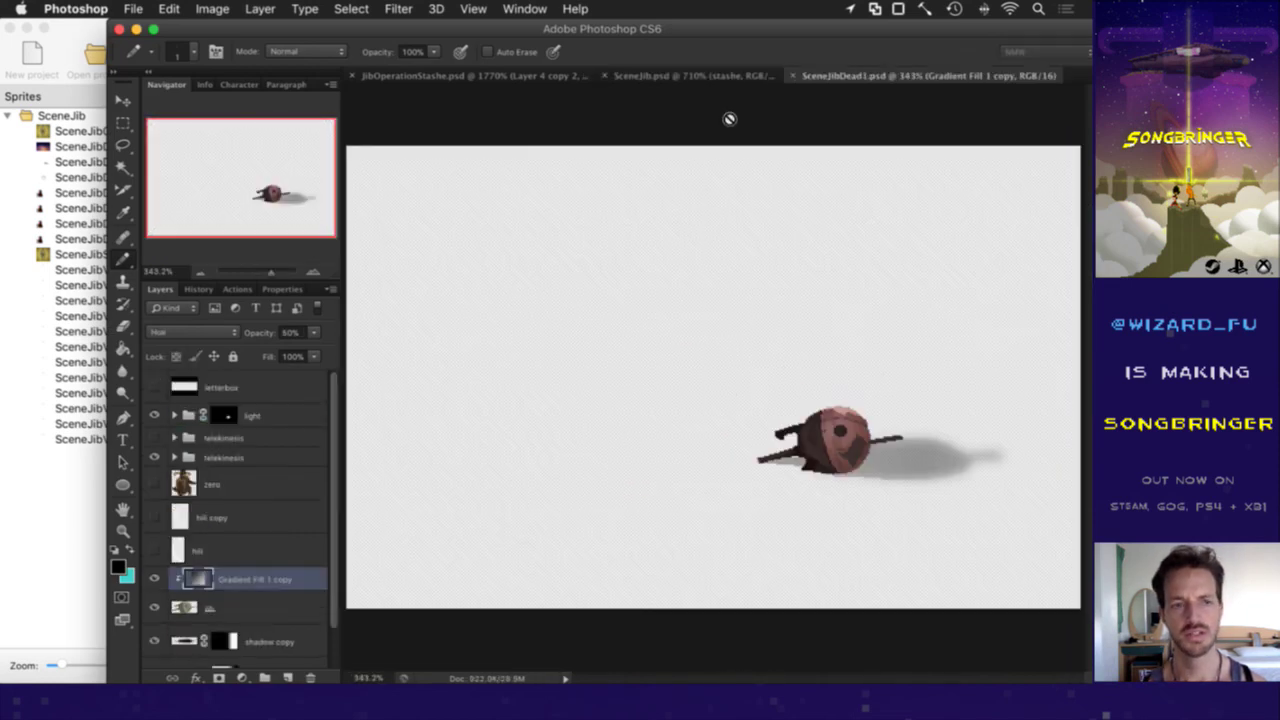
# Step: Switch past iTerm to Chrome and read the newest Twitch chat messages about Songbringer and a relativity-based puzzle mechanic
pyautogui.press('super+Tab')
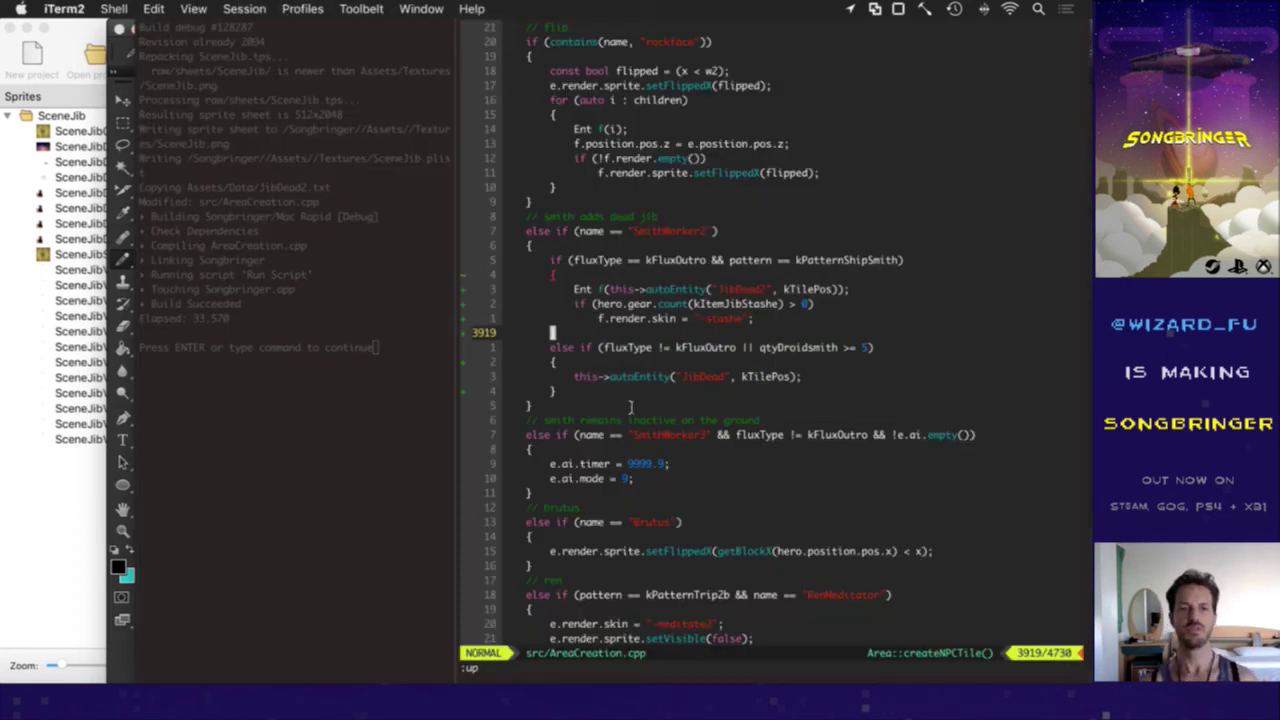
pyautogui.press('super+Tab')
pyautogui.press('super+Tab')
pyautogui.press('super+Tab')
pyautogui.press('super+Tab')
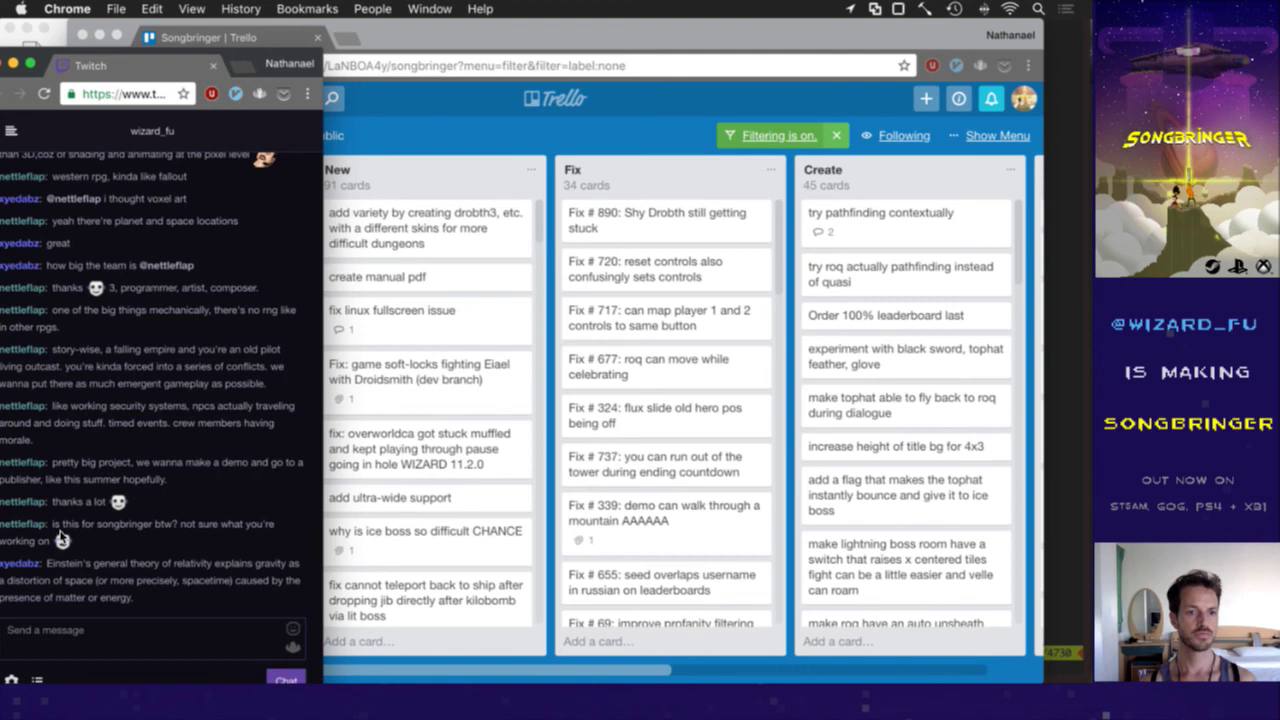
pyautogui.moveTo(73, 528); pyautogui.dragTo(176, 528)
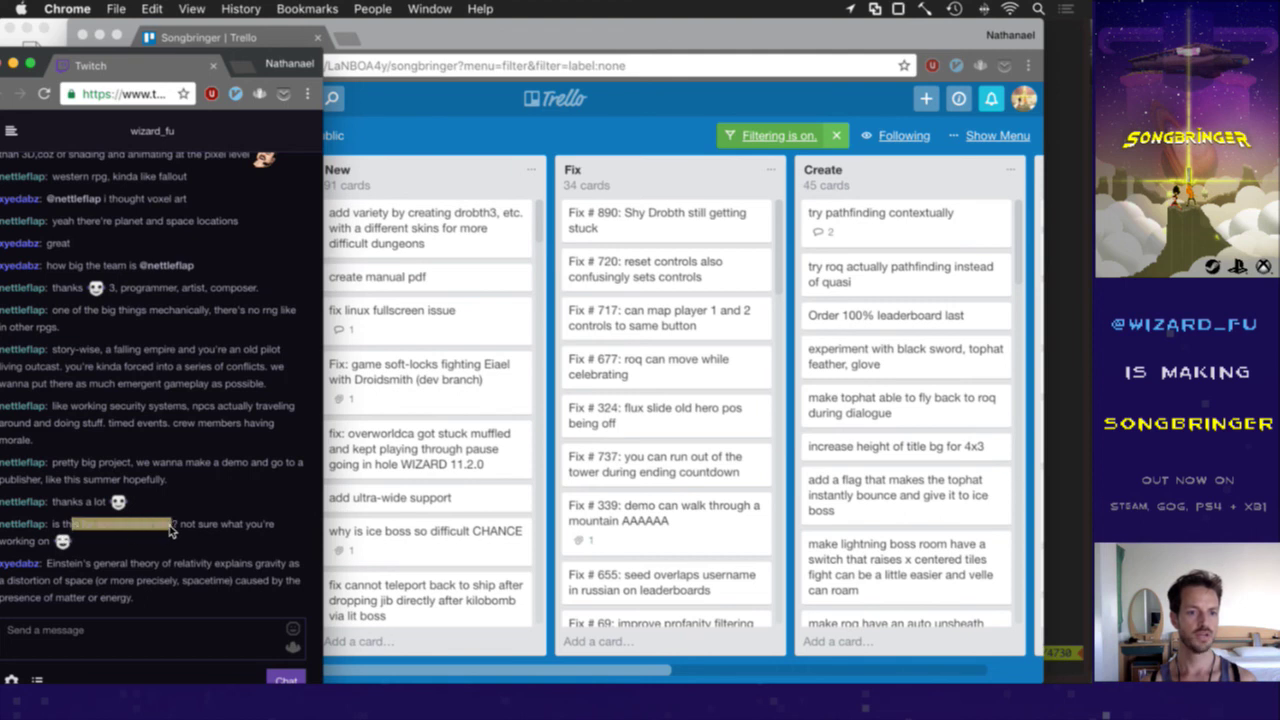
pyautogui.click(171, 548)
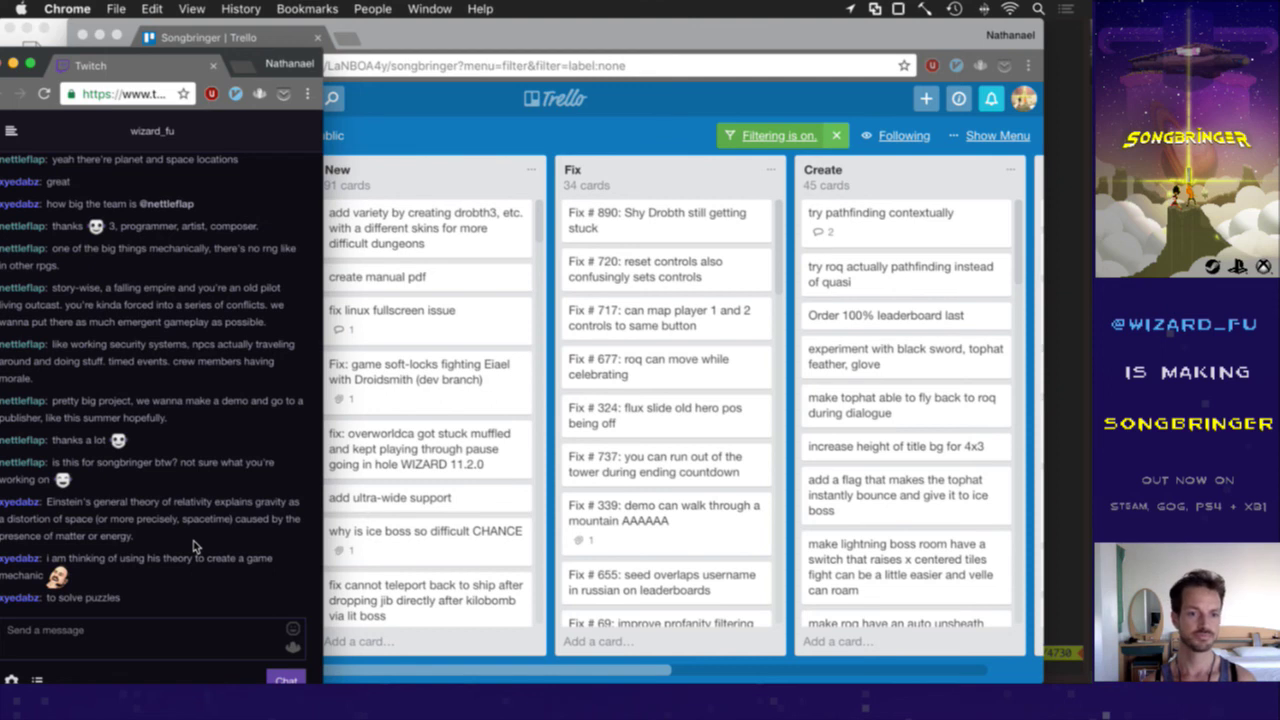
pyautogui.moveTo(75, 504); pyautogui.dragTo(98, 595)
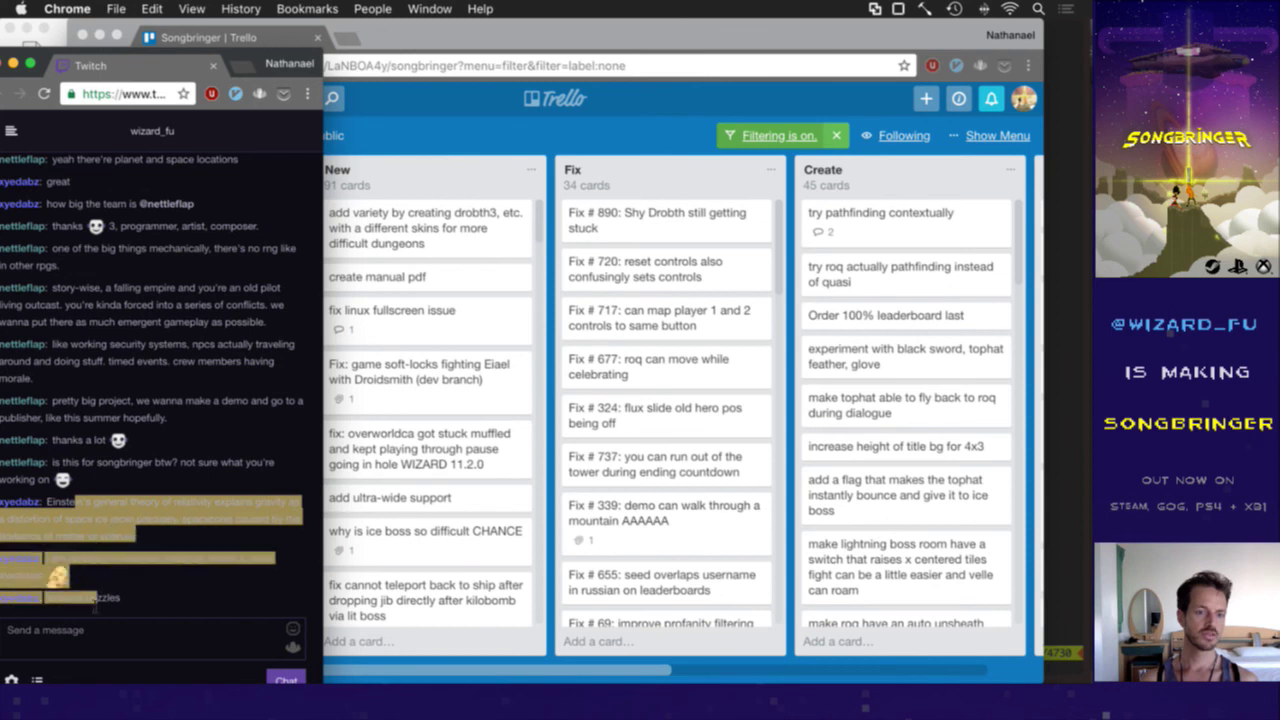
pyautogui.click(104, 598)
pyautogui.moveTo(76, 501); pyautogui.dragTo(150, 601)
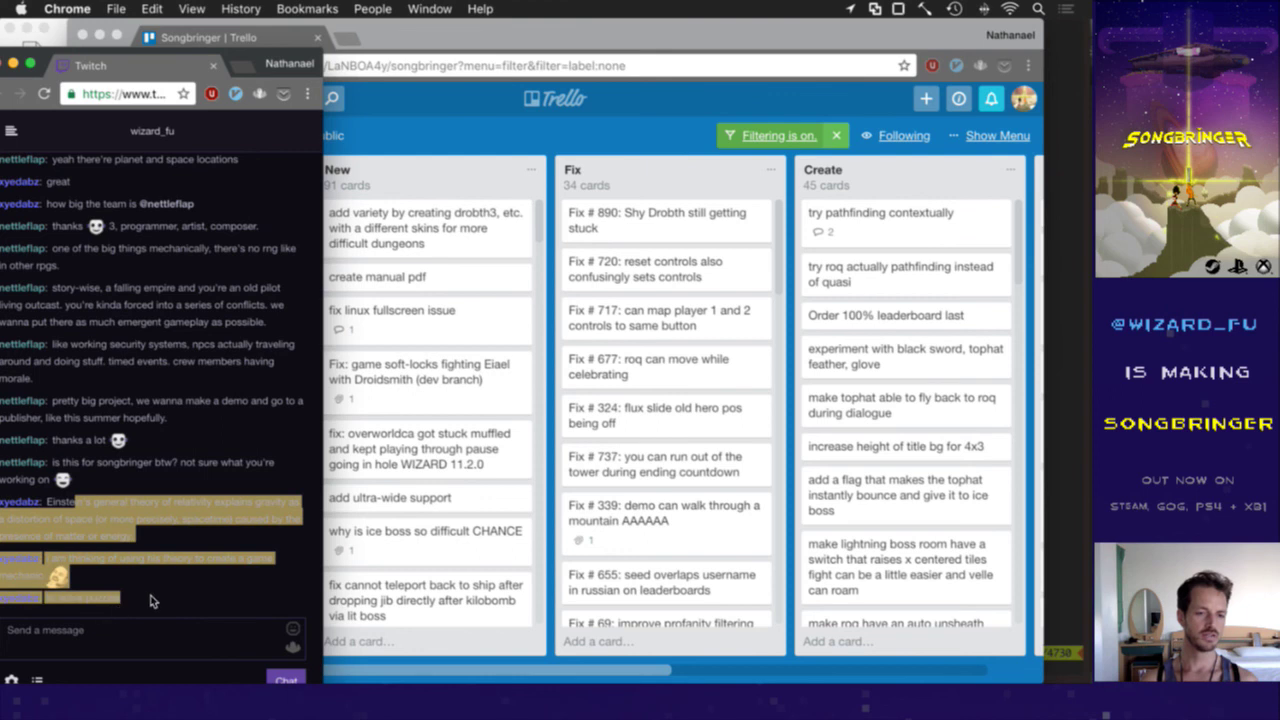
pyautogui.click(152, 602)
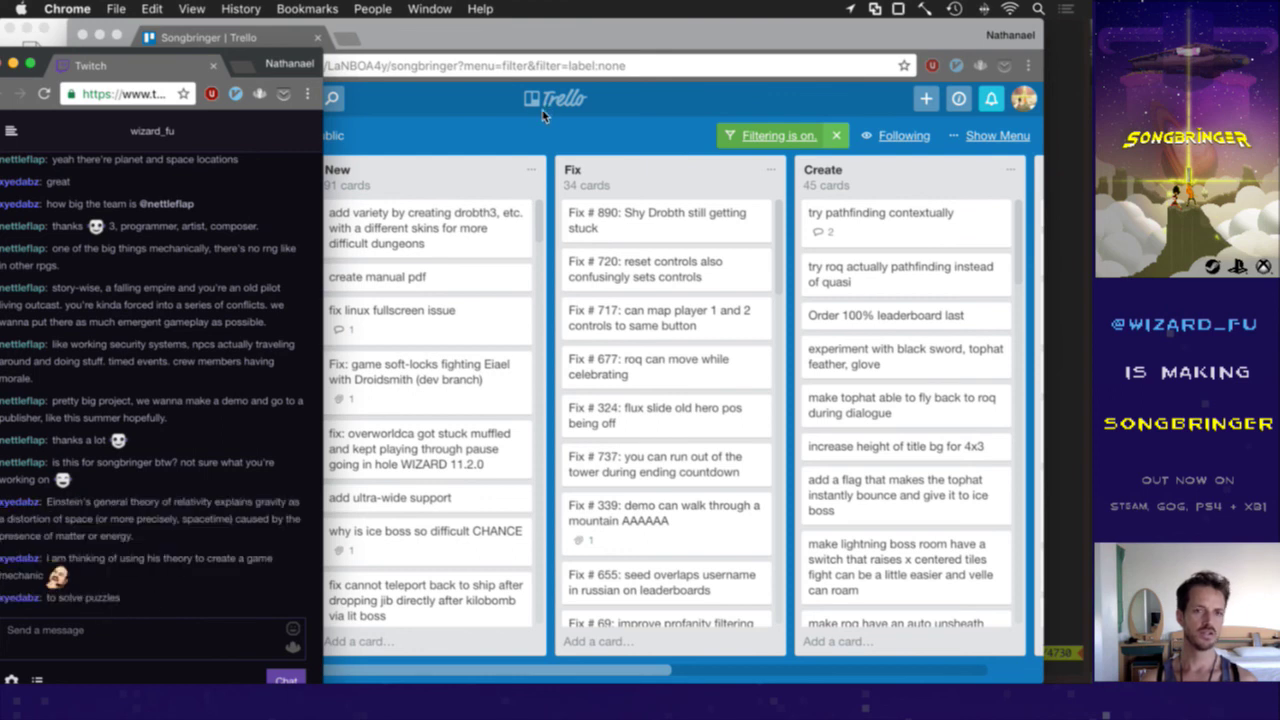
# Step: Switch to iTerm and start another debug build of Songbringer
pyautogui.press('super+Tab')
pyautogui.click(370, 349)
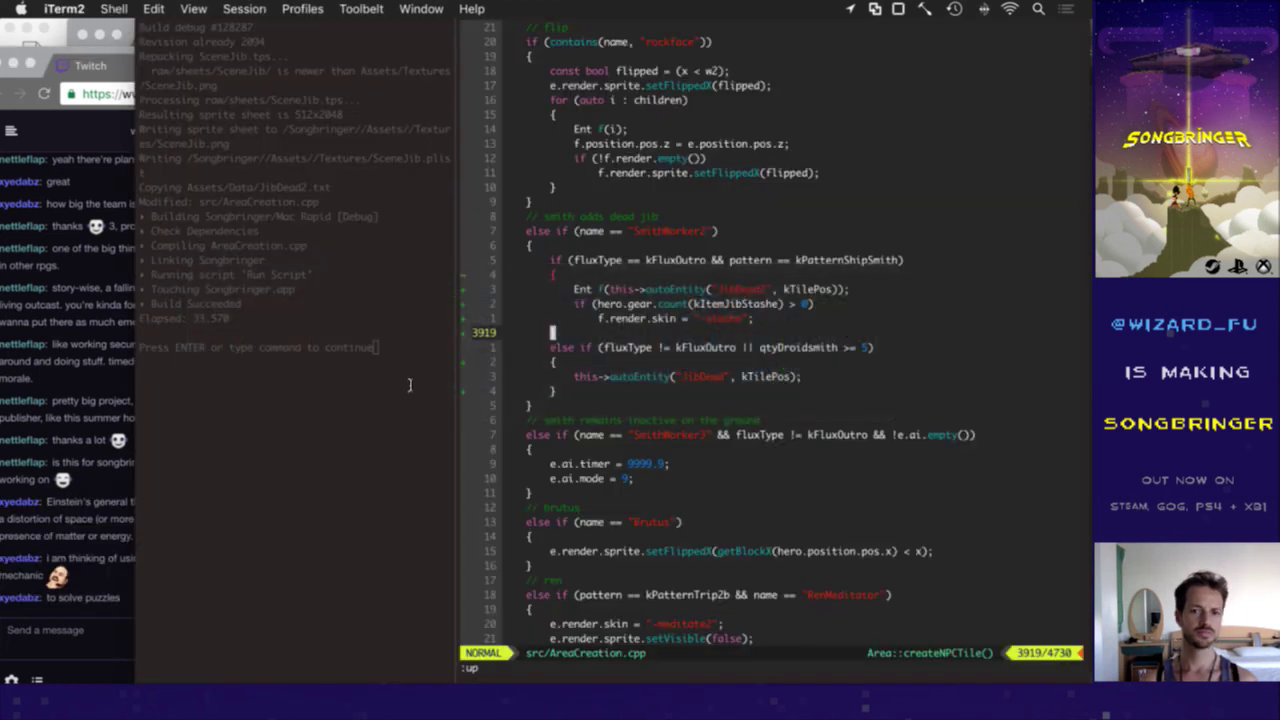
pyautogui.press('super+b')
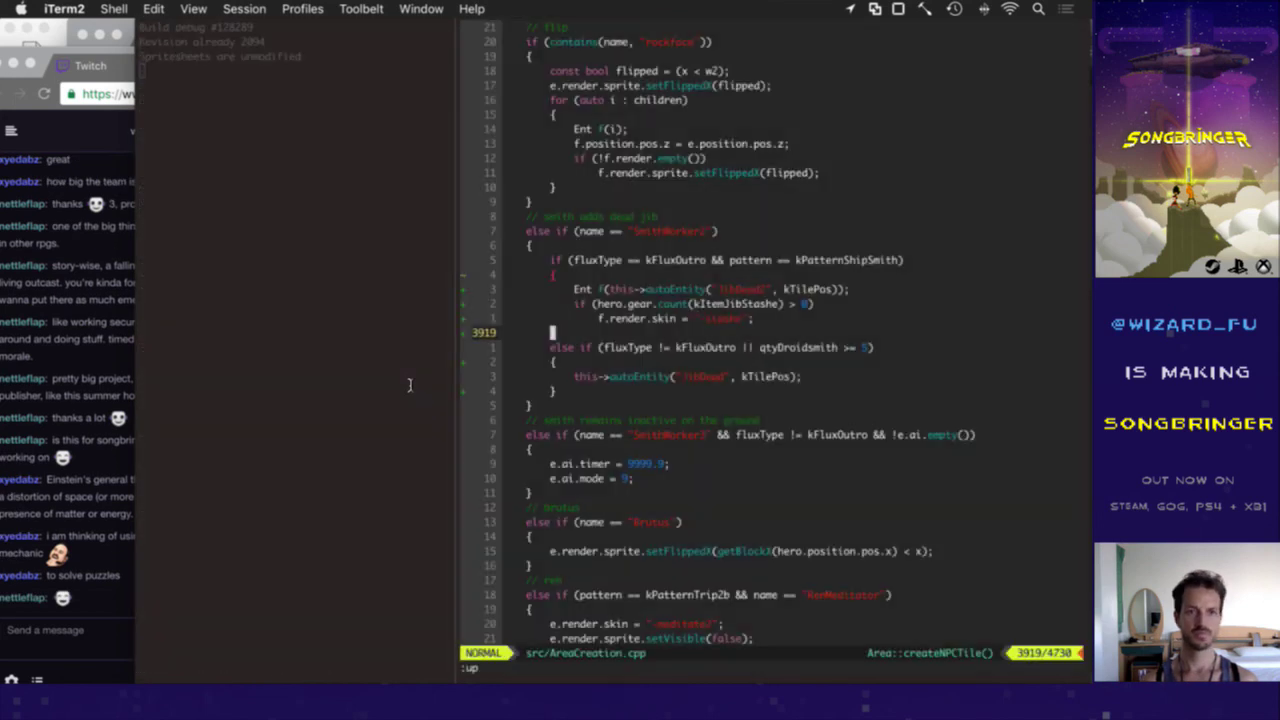